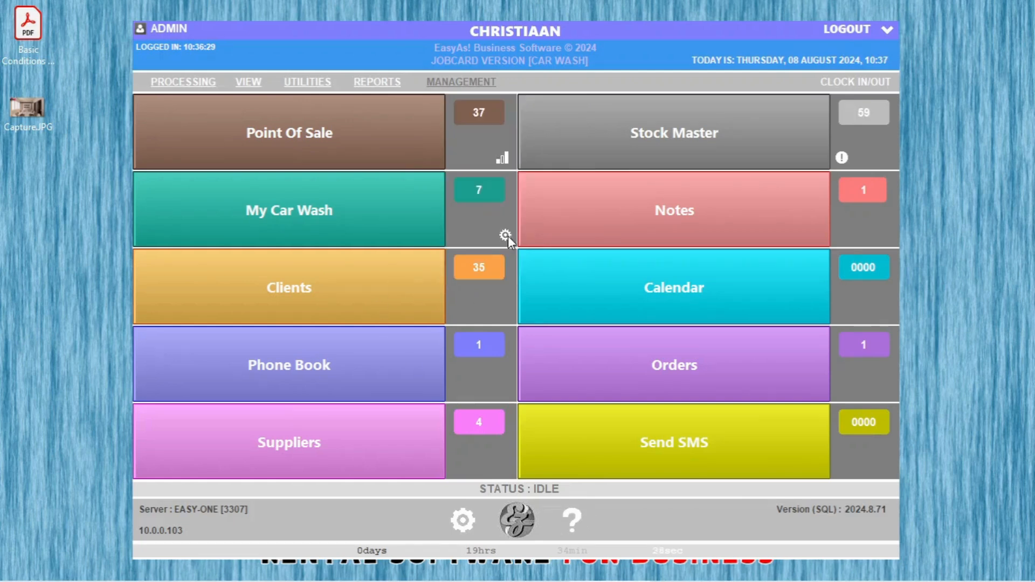
Step: Save the My Car Wash job card settings from the Car Wash Settings tab
click(508, 235)
click(619, 119)
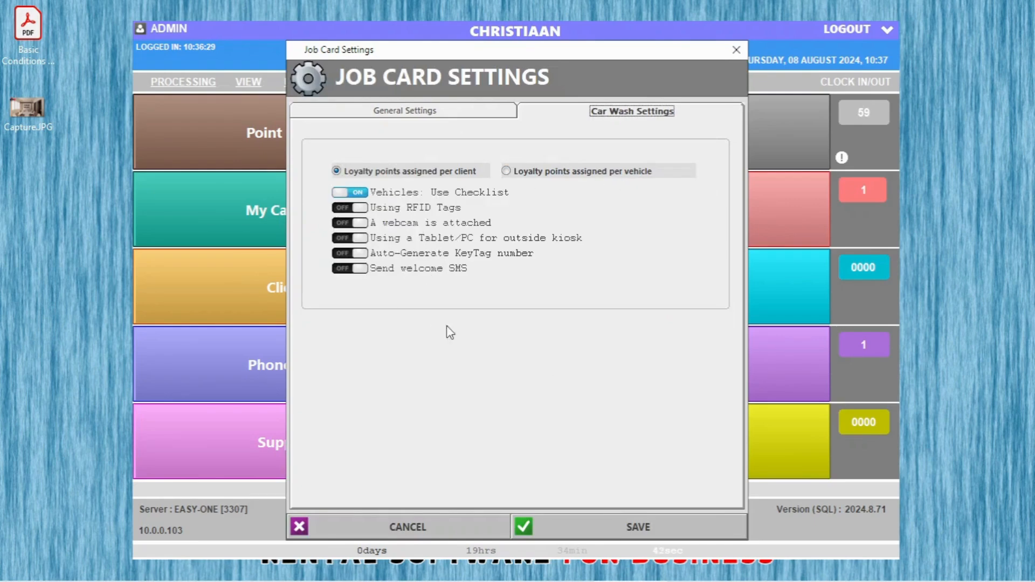
click(649, 523)
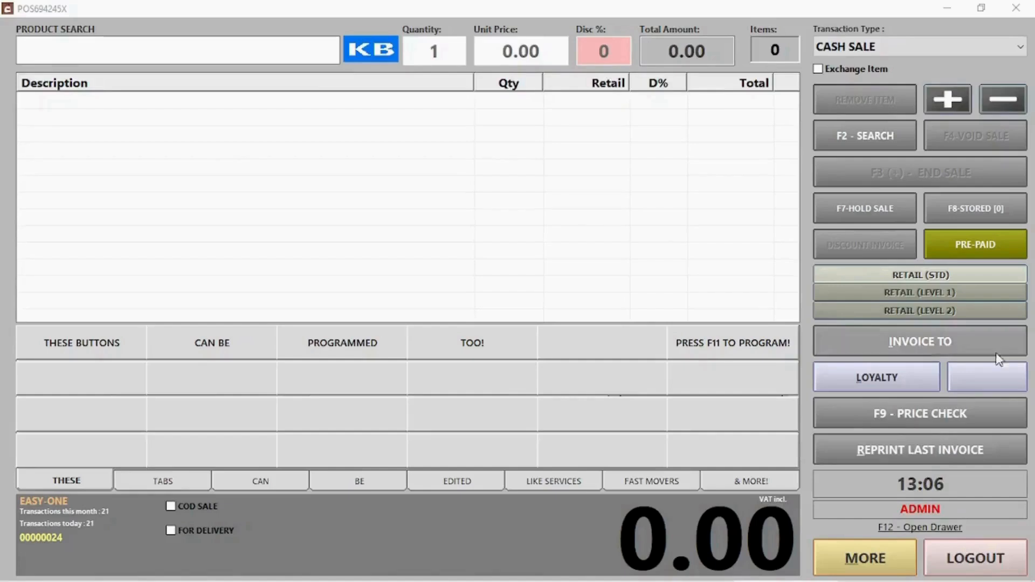
Step: Add one WASH at quantity 1 by searching 'wash' in Product Search
click(125, 46)
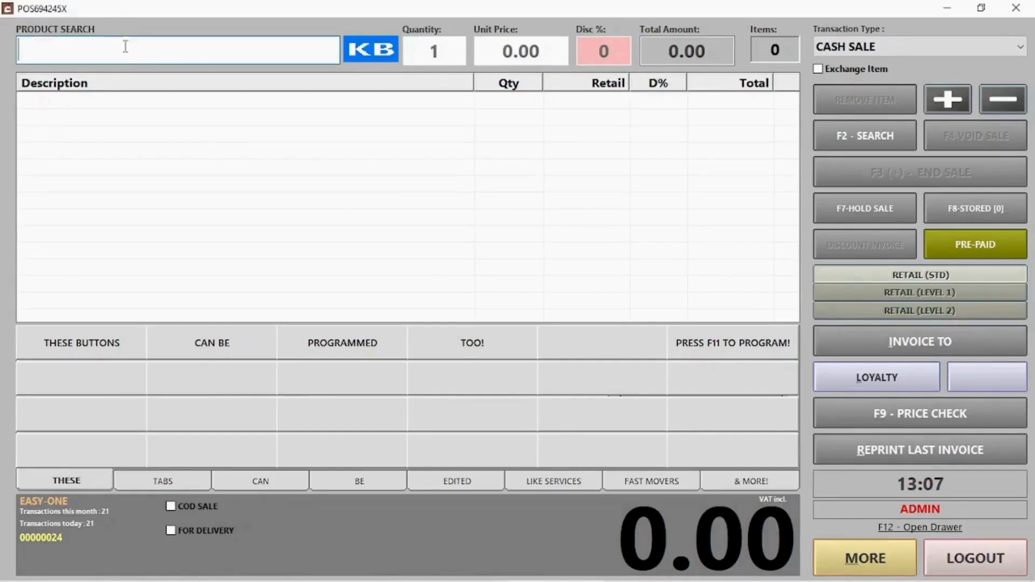
text(wash)
key(Return)
double_click(109, 116)
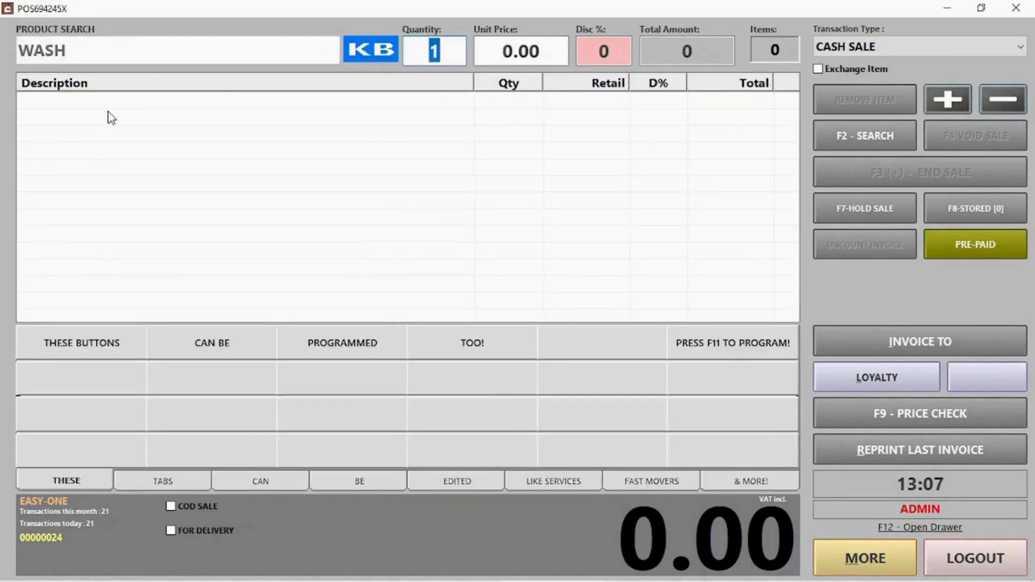
key(Return)
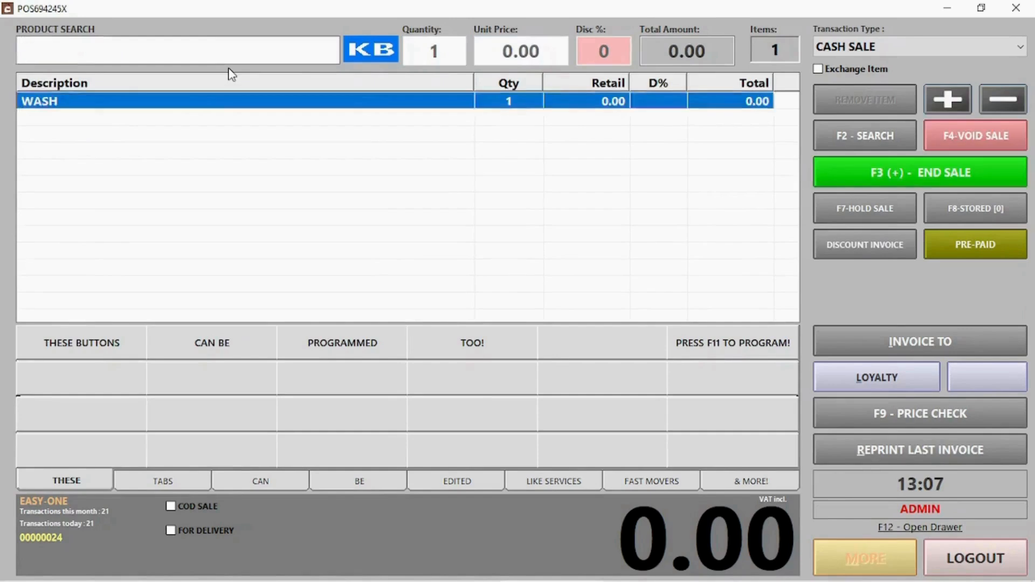
Step: Add a second WASH by searching 'wa' with the on-screen keyboard
click(377, 56)
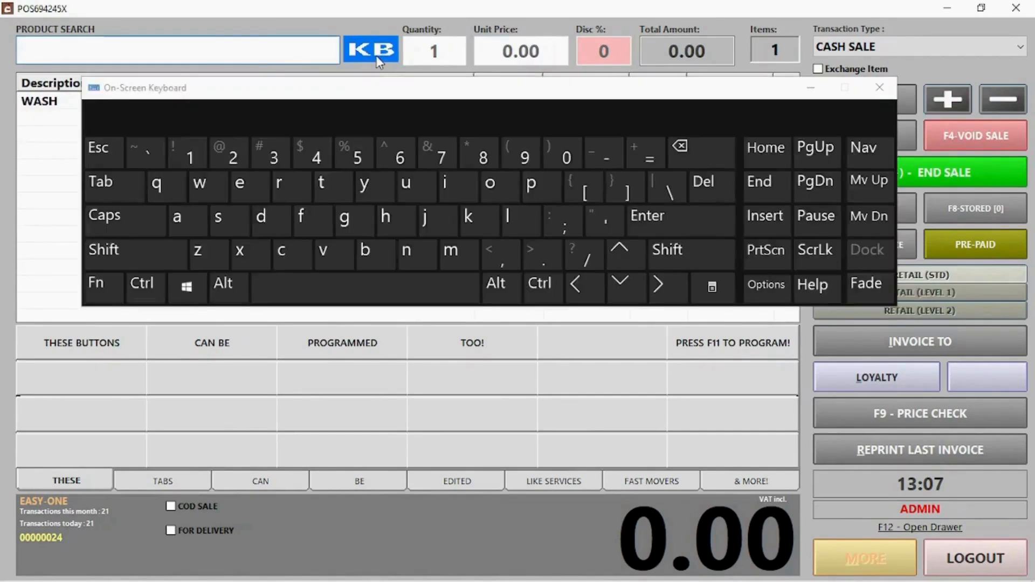
click(195, 198)
click(183, 209)
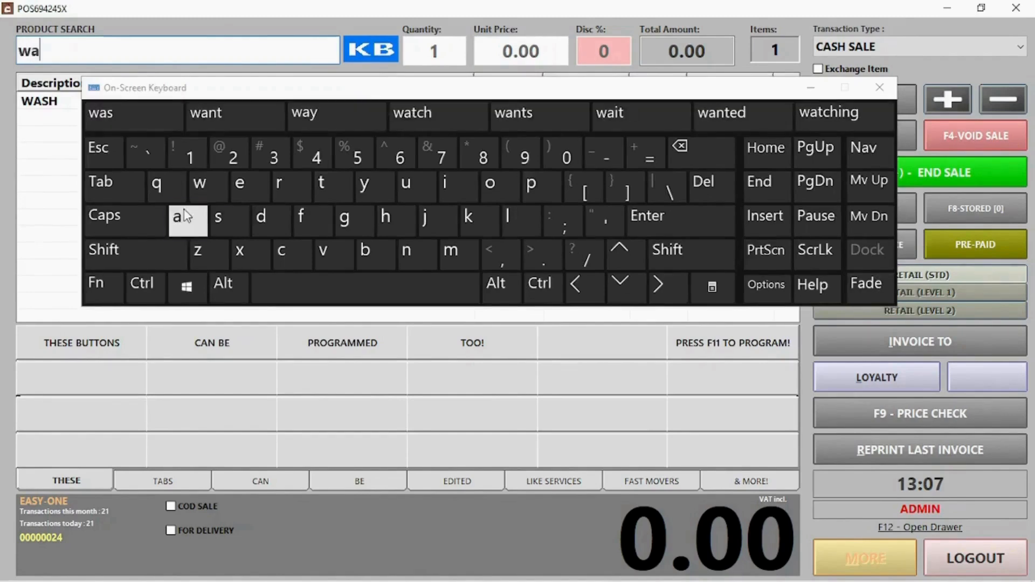
double_click(70, 110)
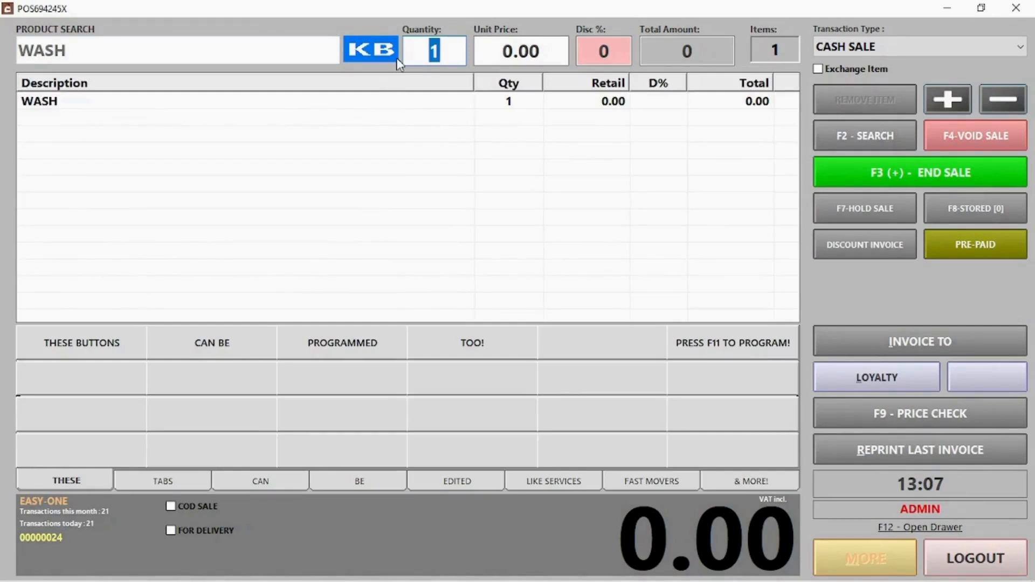
key(Return)
key(Return)
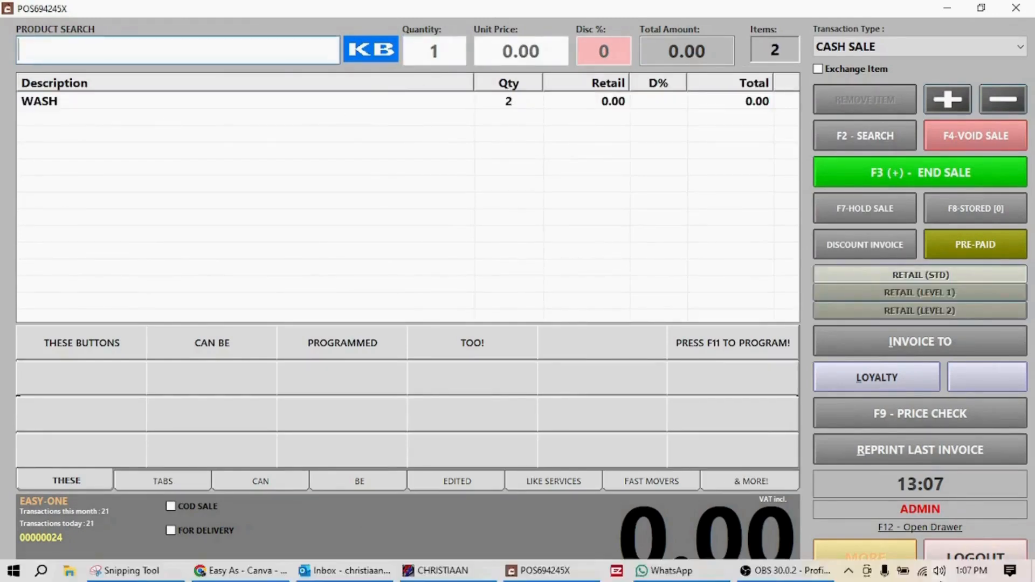
Step: Add two OMO at 30.00 each using PLU 000006, bringing the total to 60.00
click(104, 44)
text(000006)
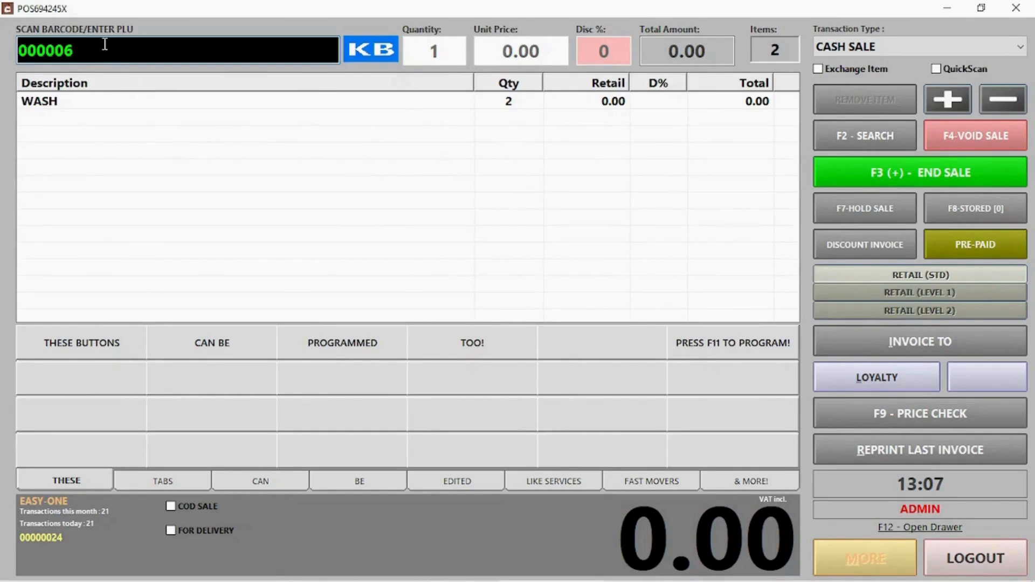
key(Return)
key(Return)
key(Return)
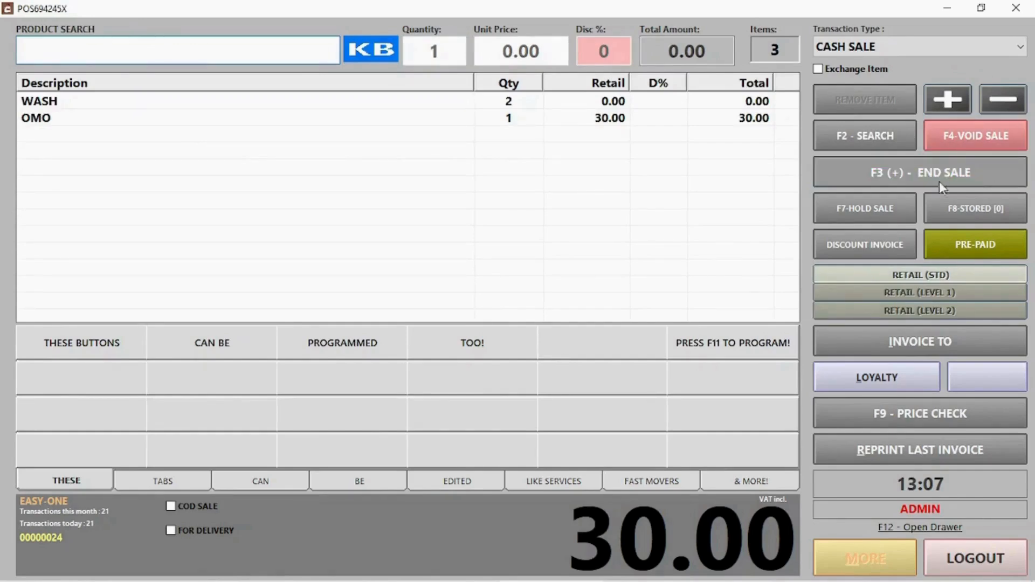
click(852, 138)
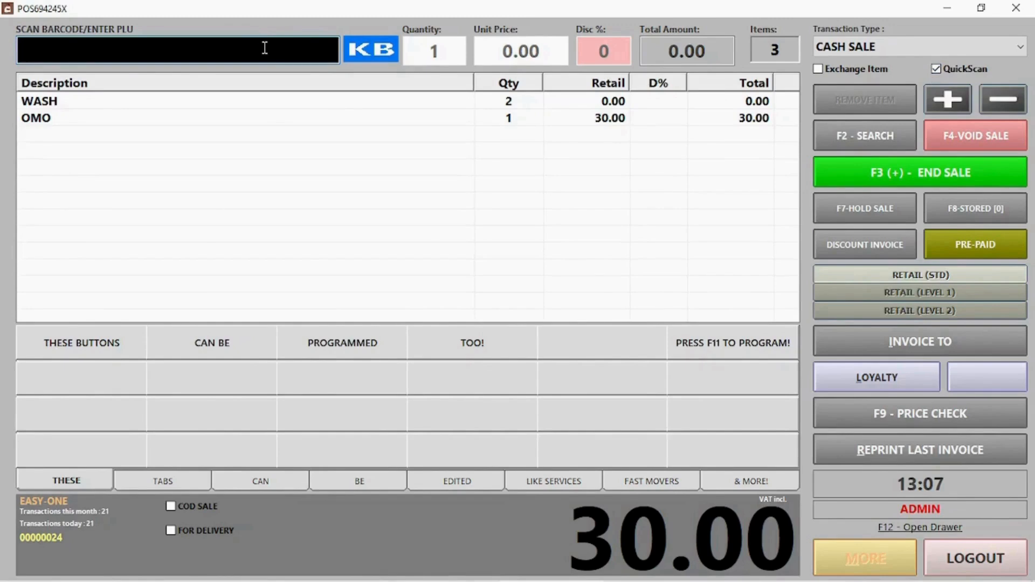
text(000006)
key(Return)
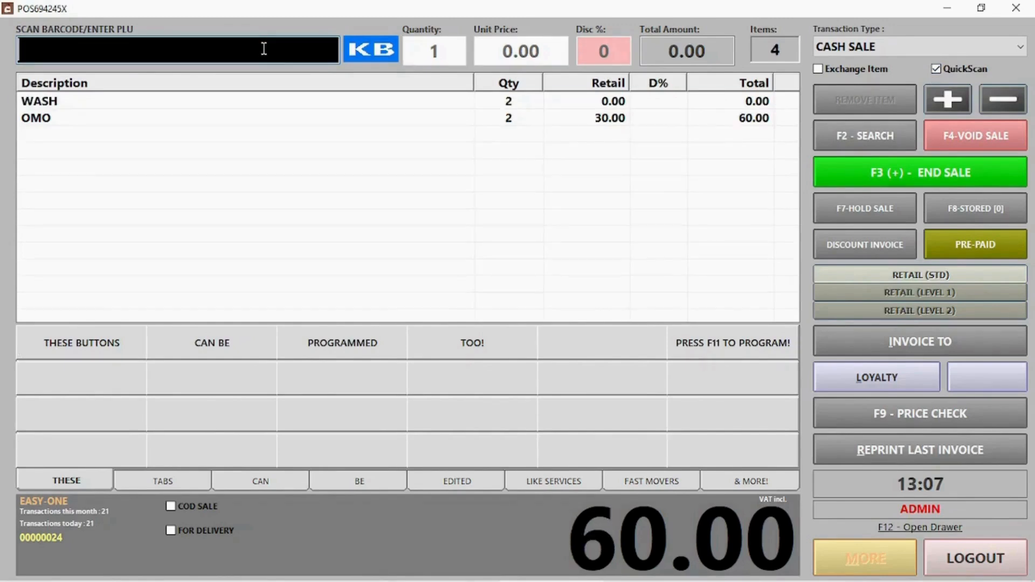
click(546, 201)
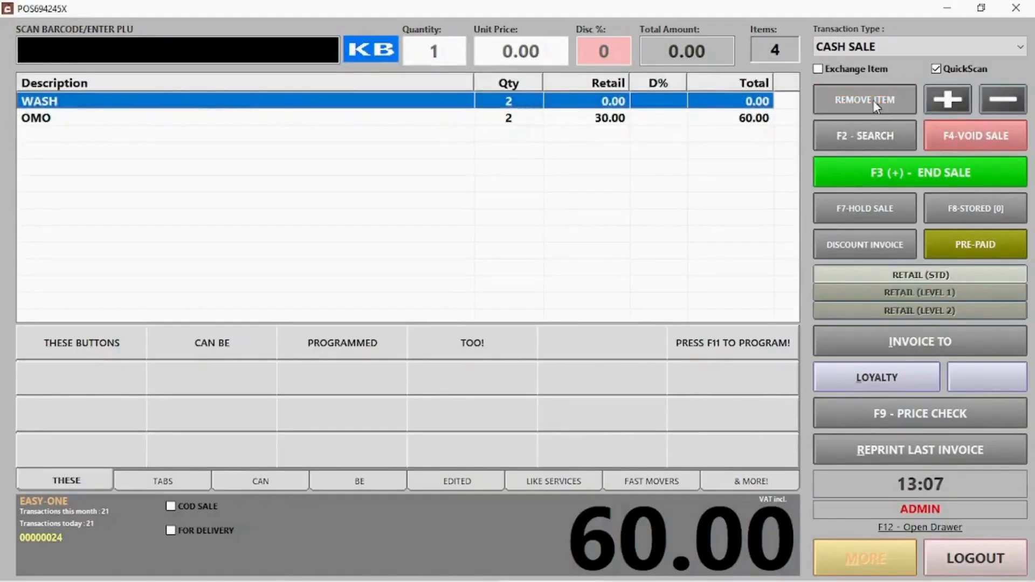
Step: Remove the WASH line, bump OMO to 3 and back to 2, then void the sale
click(881, 97)
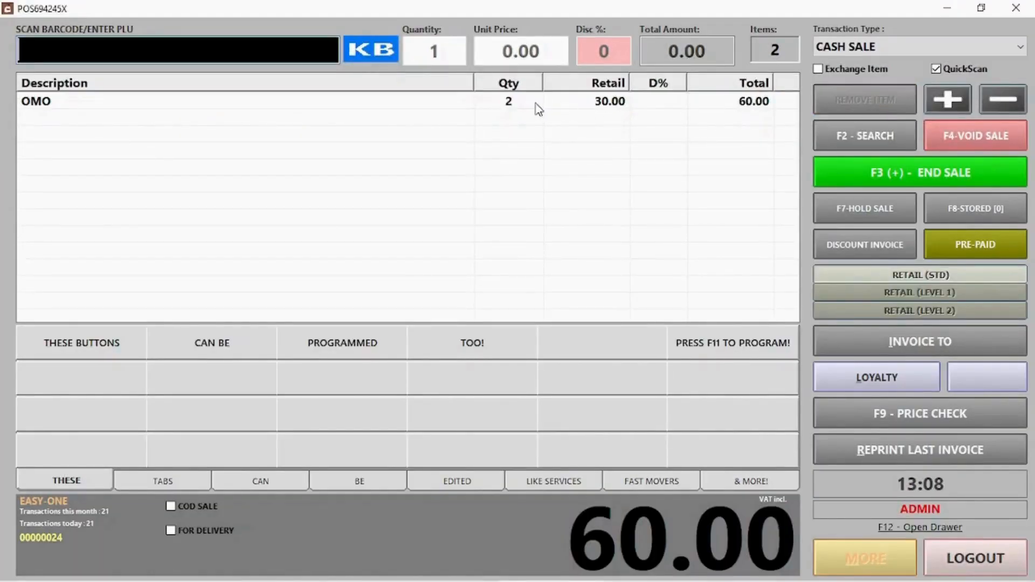
click(517, 108)
click(937, 100)
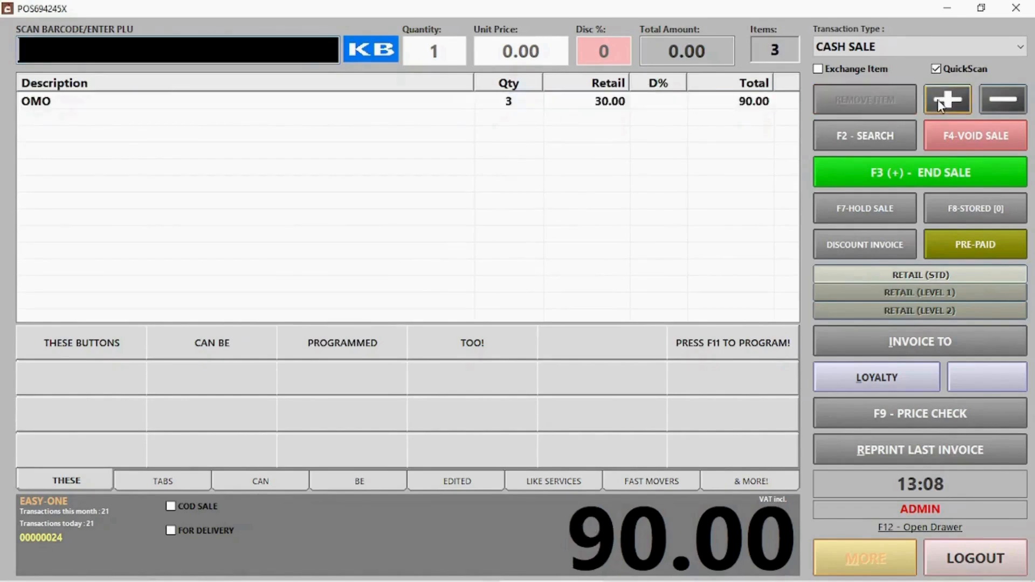
click(508, 104)
click(994, 108)
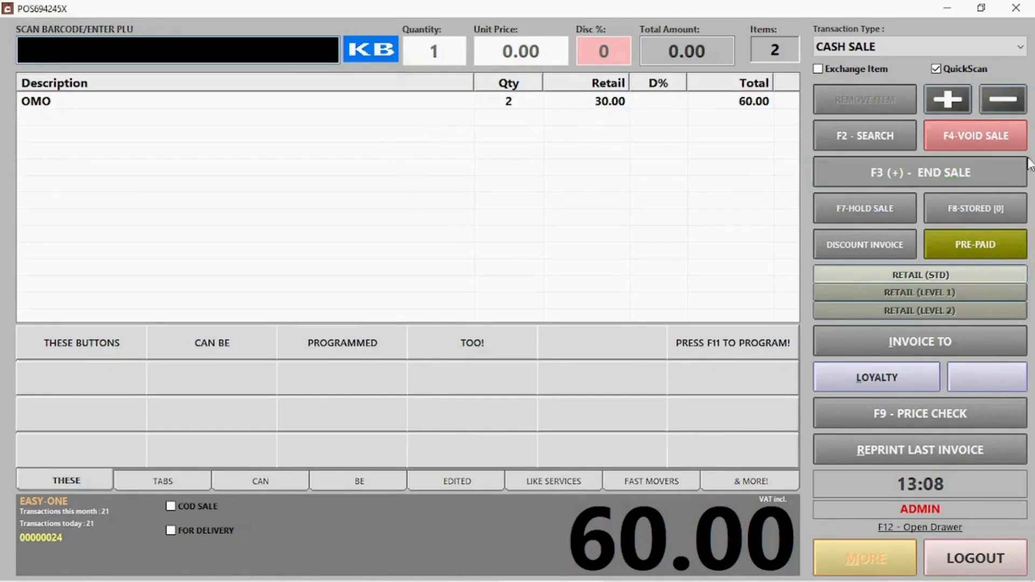
click(976, 147)
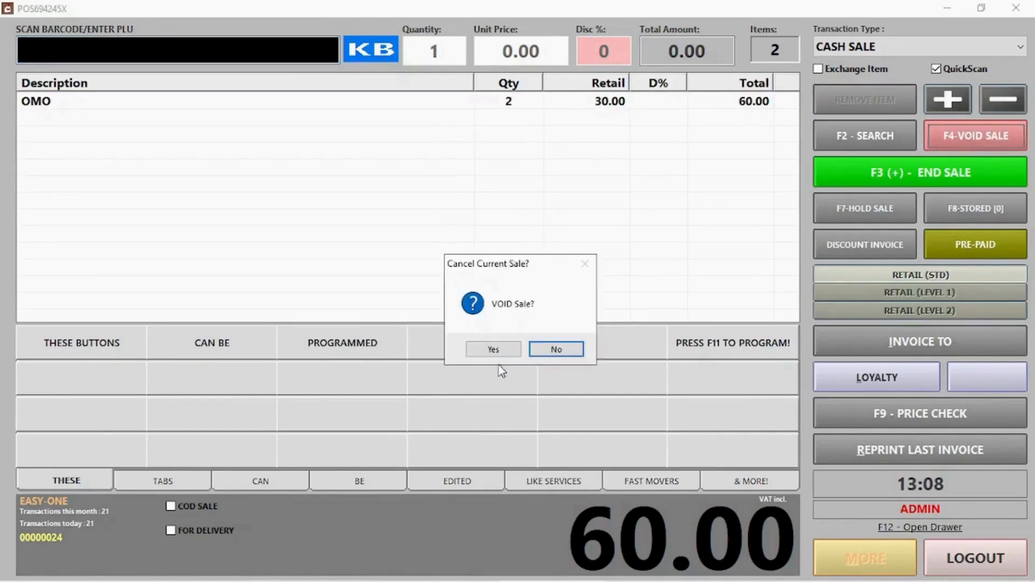
click(492, 350)
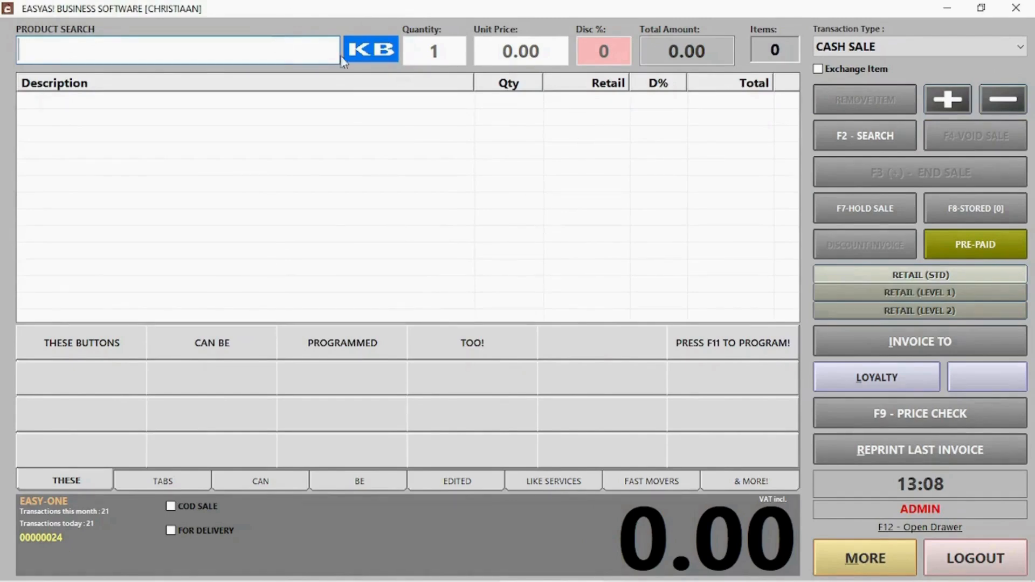
Step: Add one OMO at 30.00 to the sale using PLU 000006
click(861, 134)
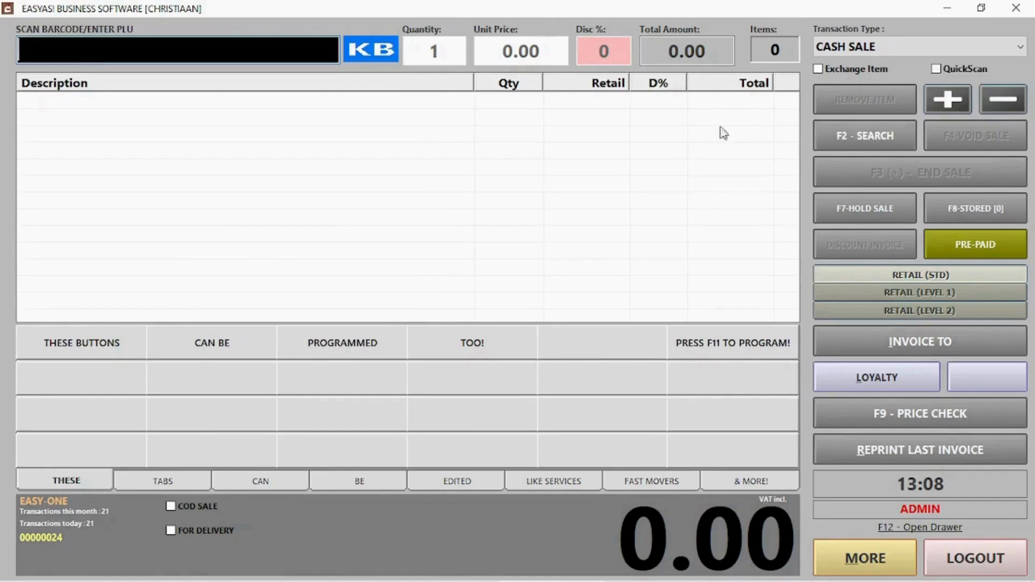
text(000006)
key(Return)
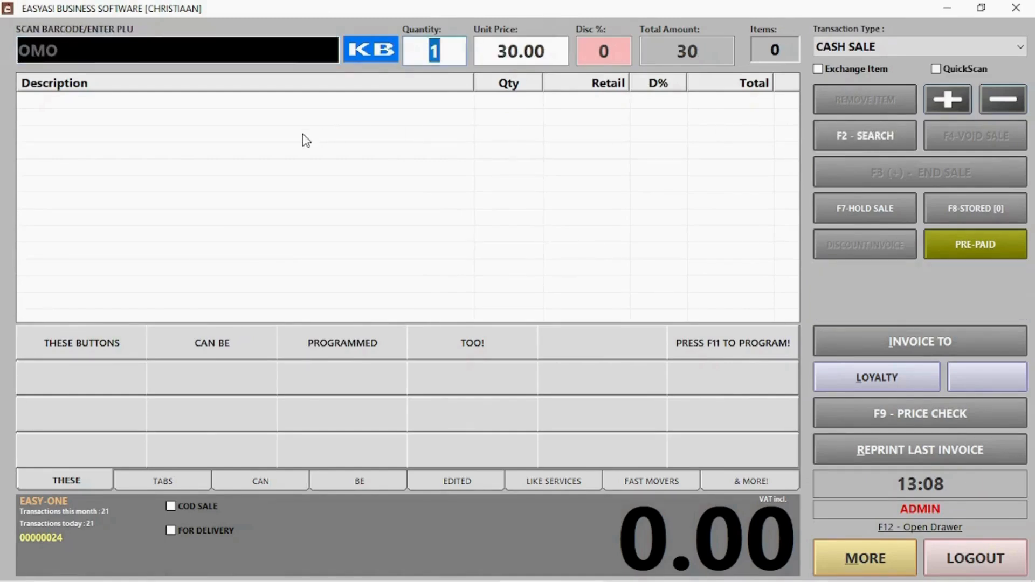
key(Return)
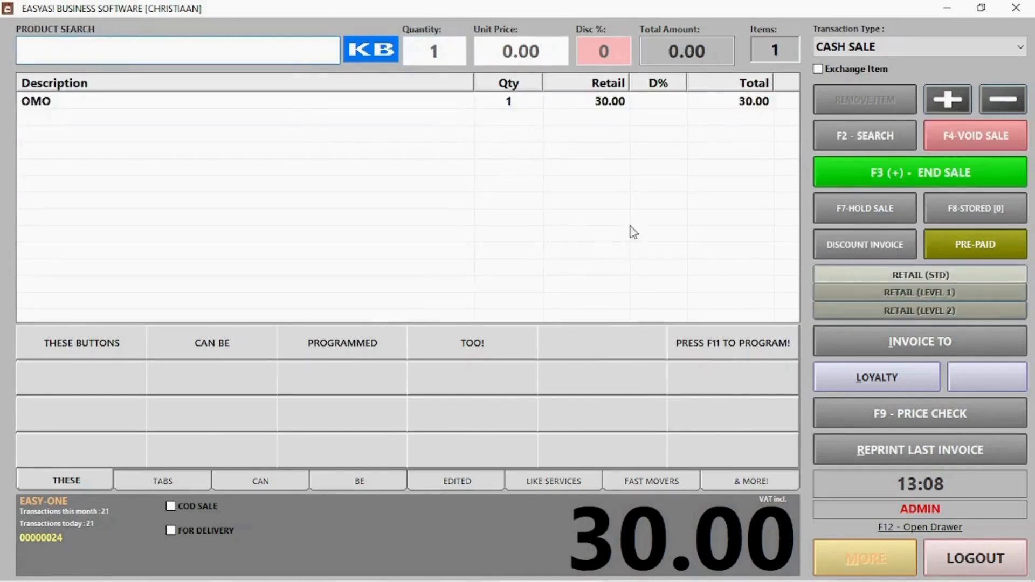
Step: Hold the sale as stored sale 1 without printing a stub, and list stored sales
click(872, 205)
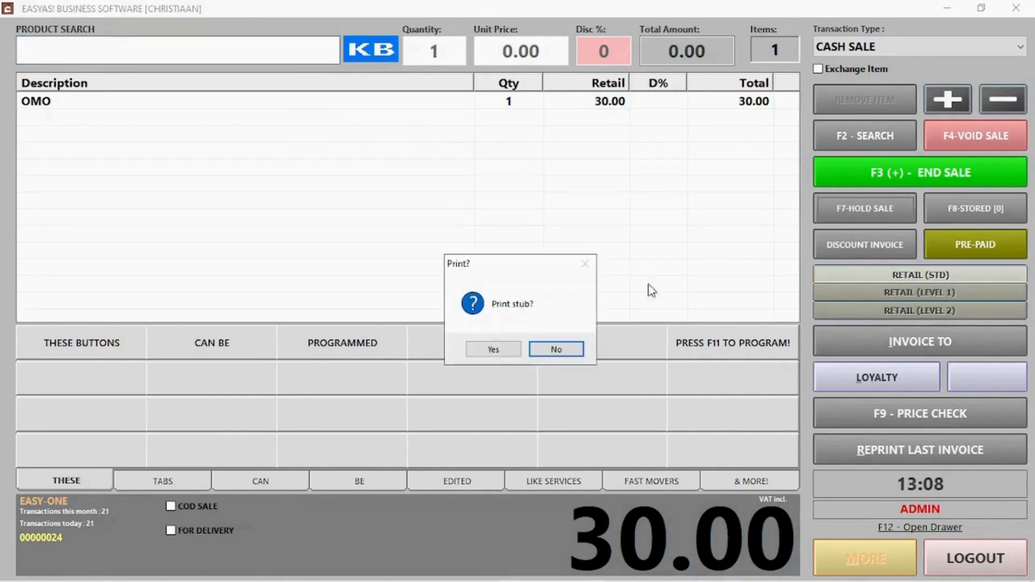
click(555, 348)
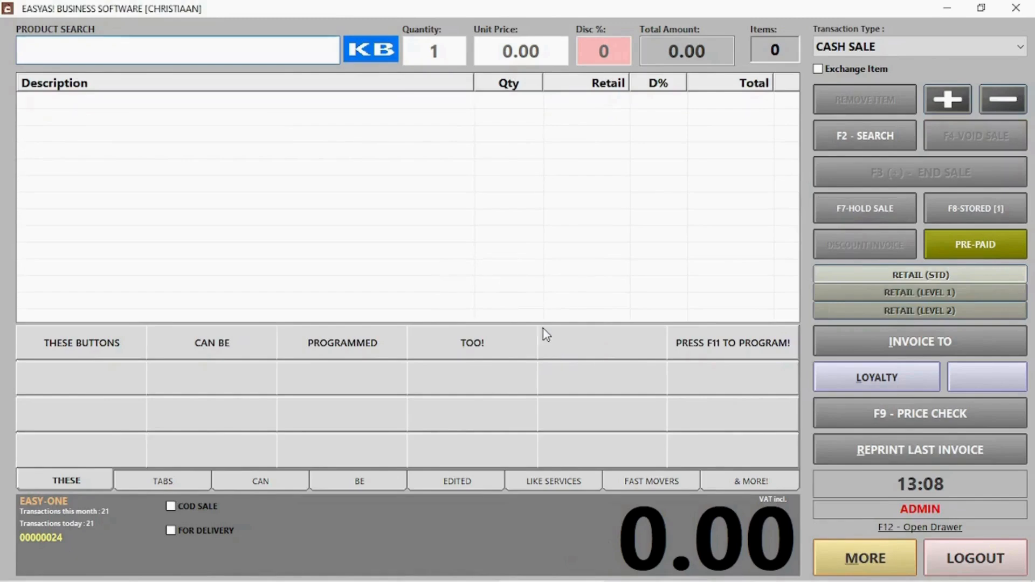
click(970, 213)
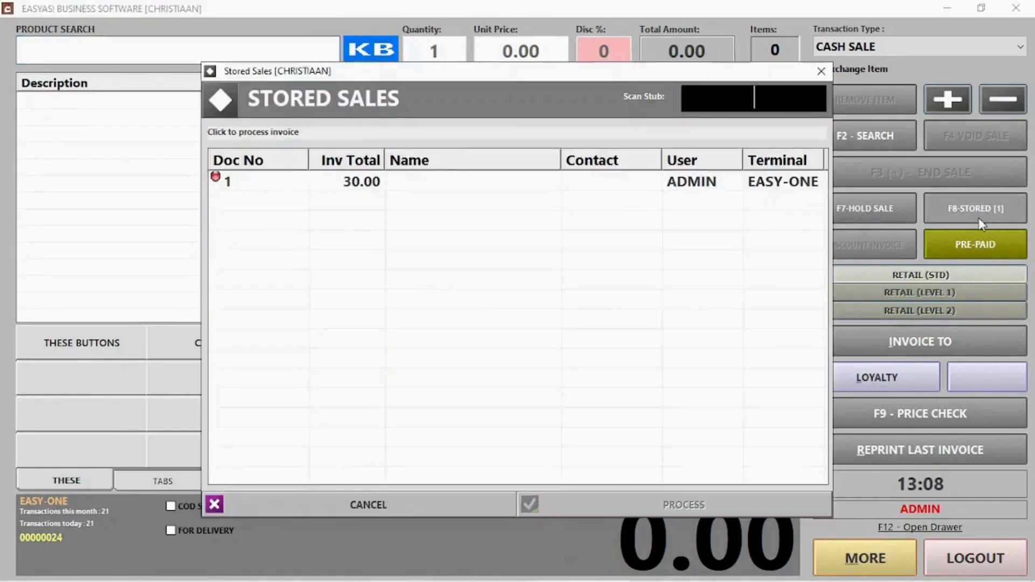
Step: Restore stored sale 1 and end it, showing 30.00 due for payment
click(374, 185)
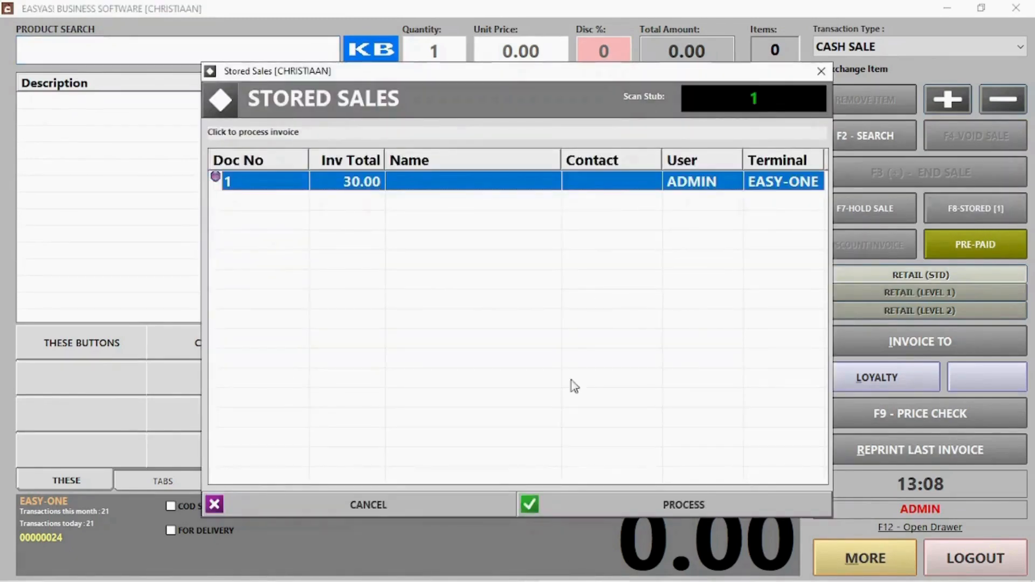
click(687, 502)
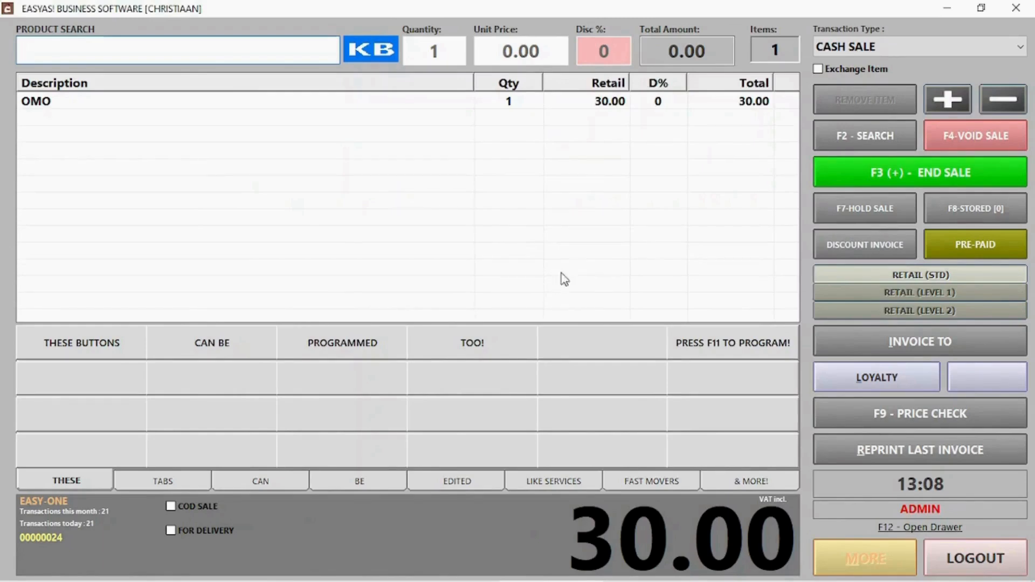
click(977, 173)
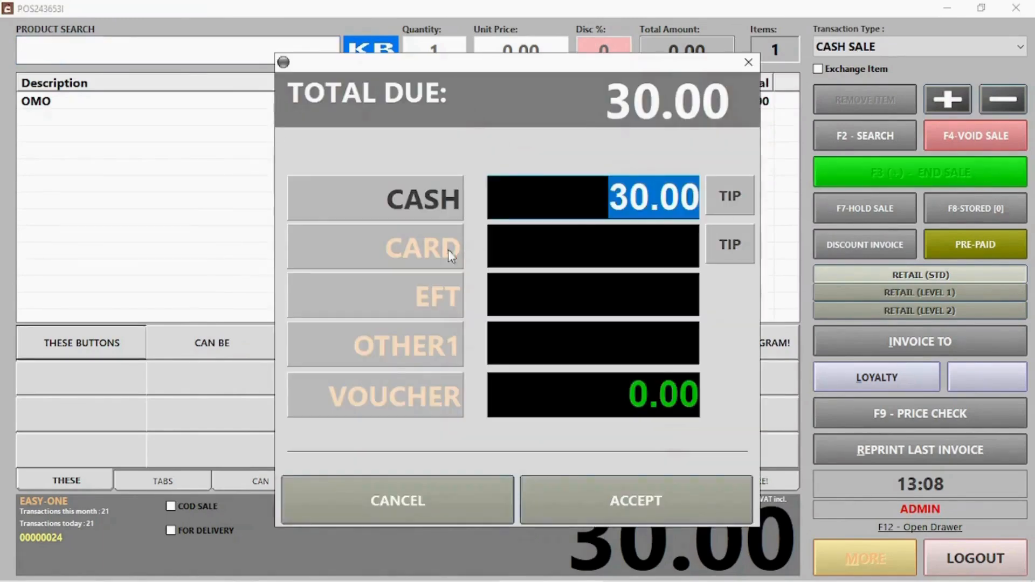
Step: Rename the OTHER1 payment method to 'Can change'
click(423, 245)
click(434, 295)
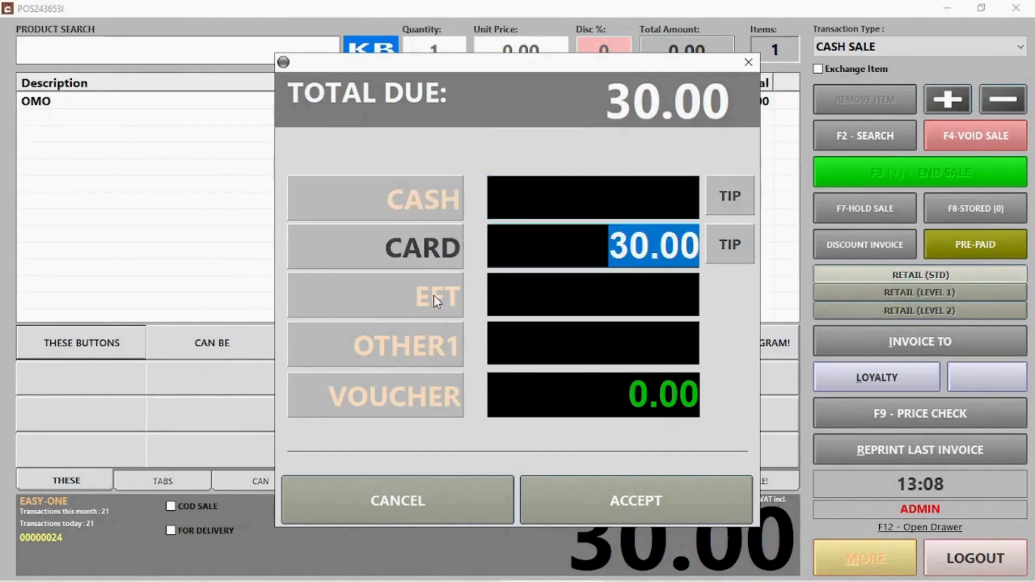
right_click(445, 360)
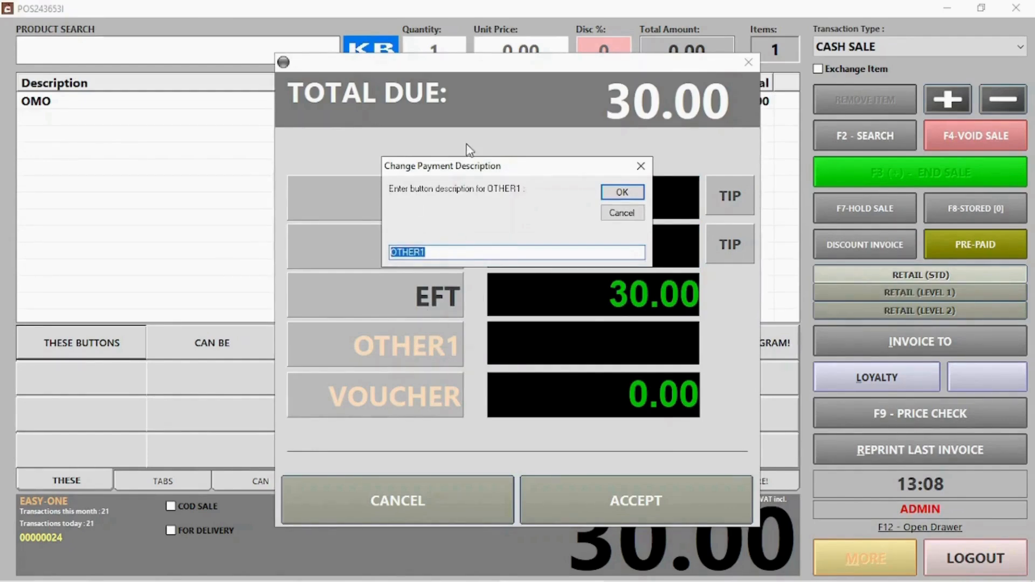
drag(468, 167, 502, 96)
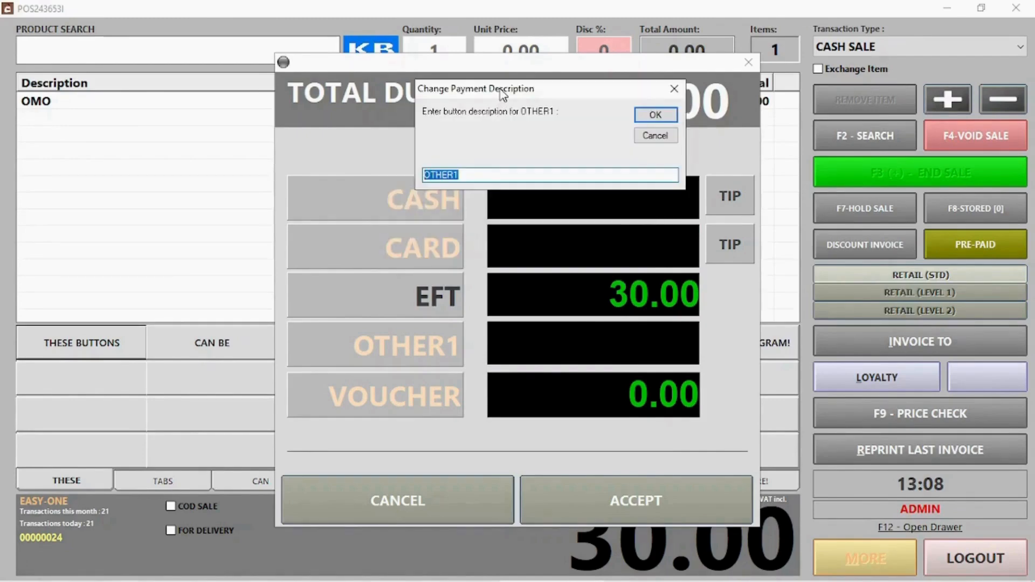
text(ACan change description)
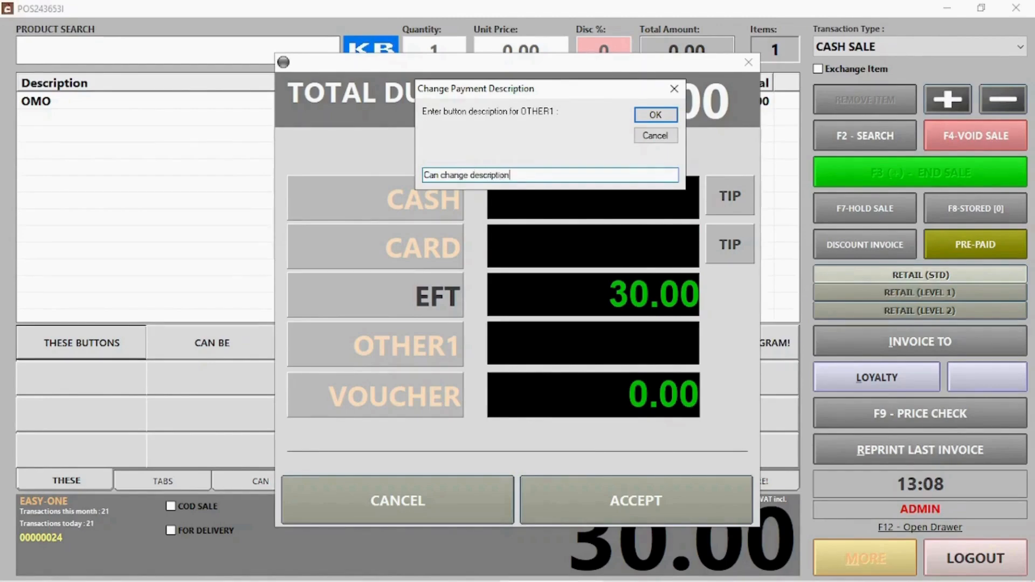
key(Return)
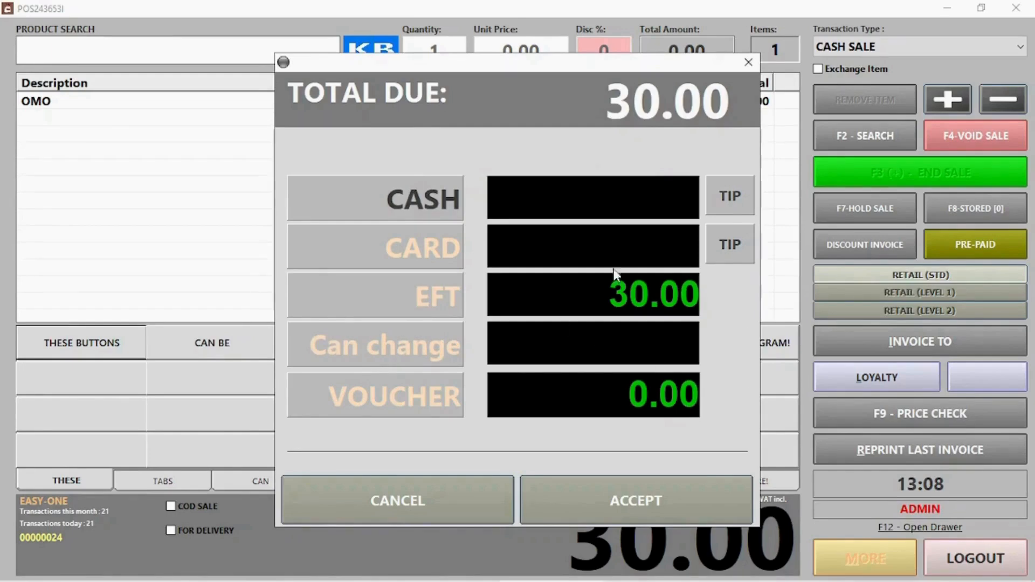
Step: Pay the 30.00 OMO sale with 40.00 cash, keeping 10.00 as a tip
click(722, 200)
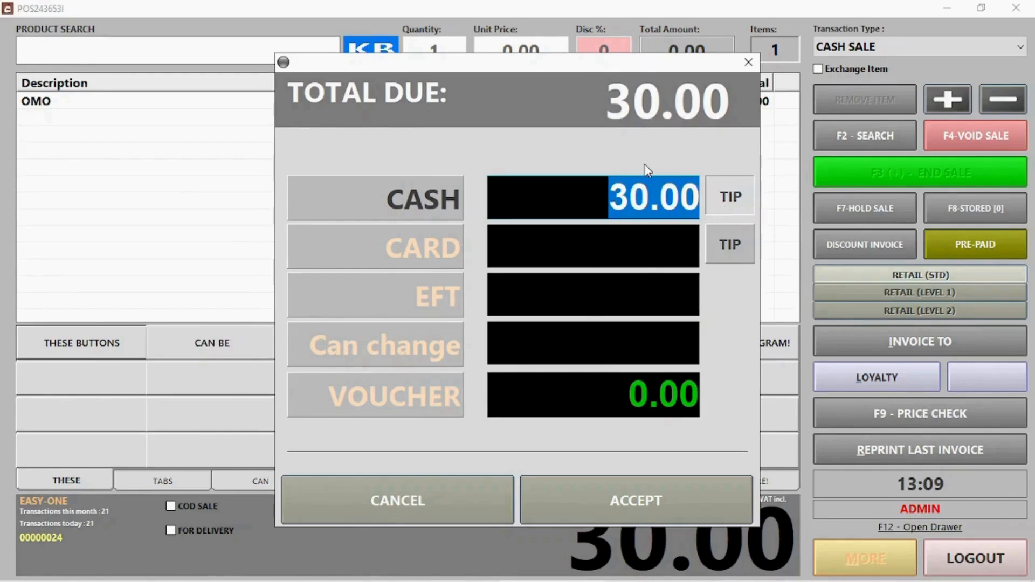
text(40)
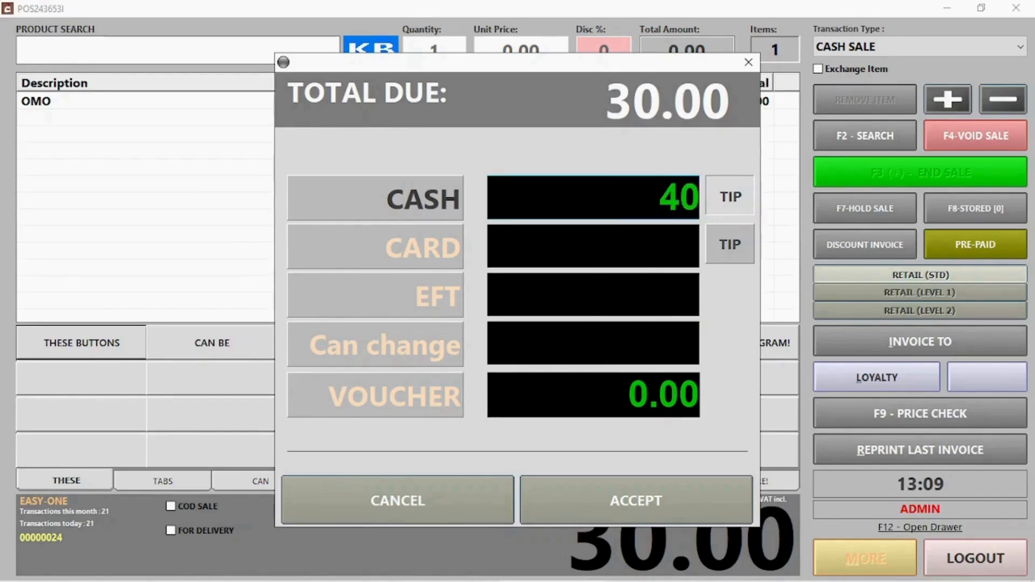
click(677, 500)
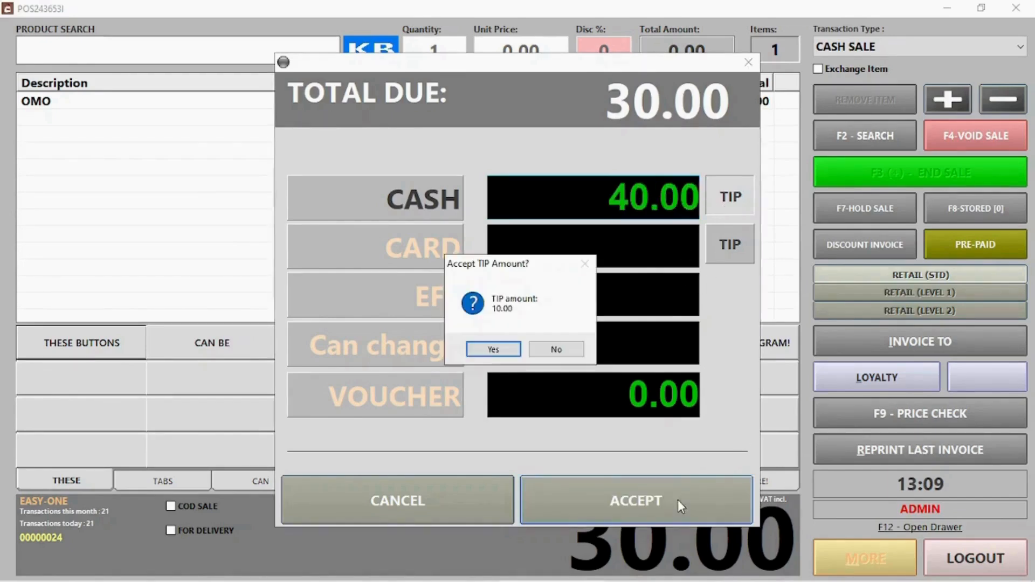
click(500, 351)
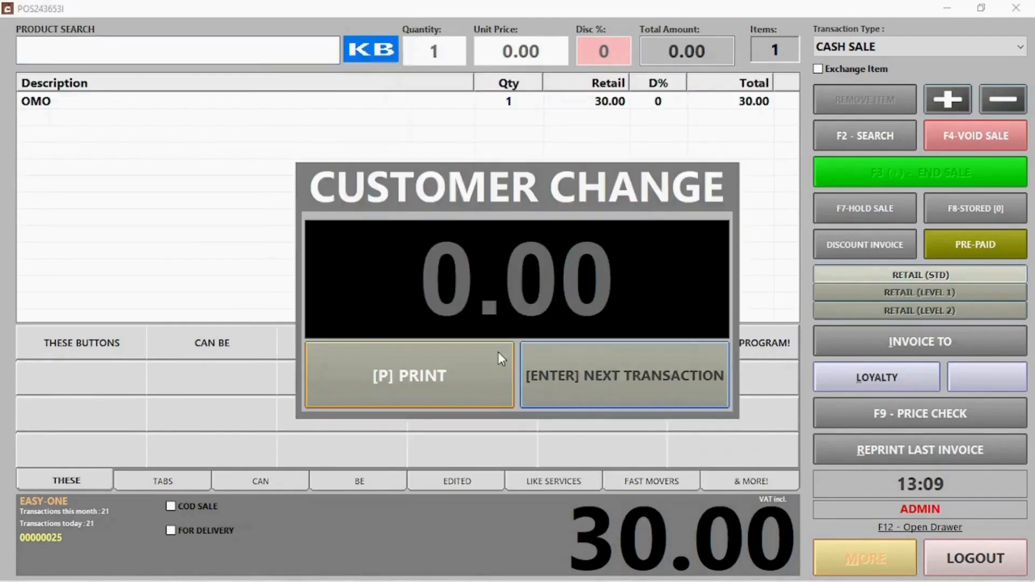
click(622, 373)
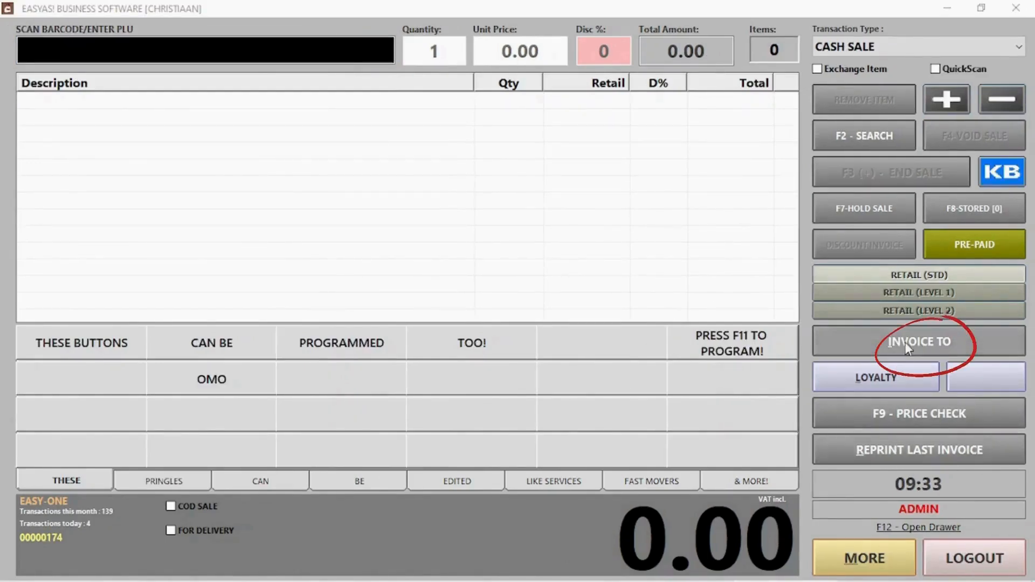
Step: Invoice a searched client's 82.00 owing account balance and accept its payment
click(904, 341)
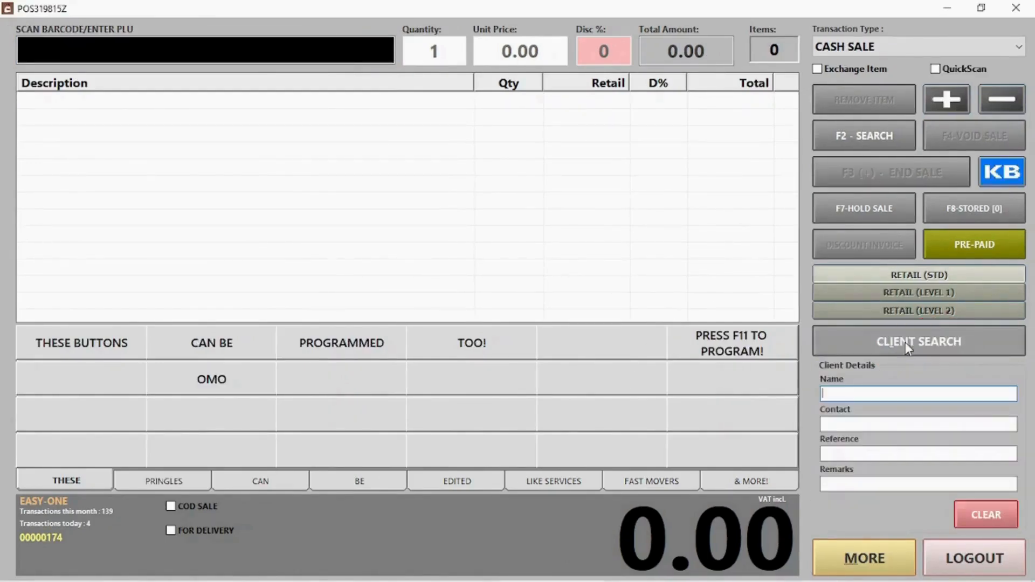
click(904, 341)
text(j)
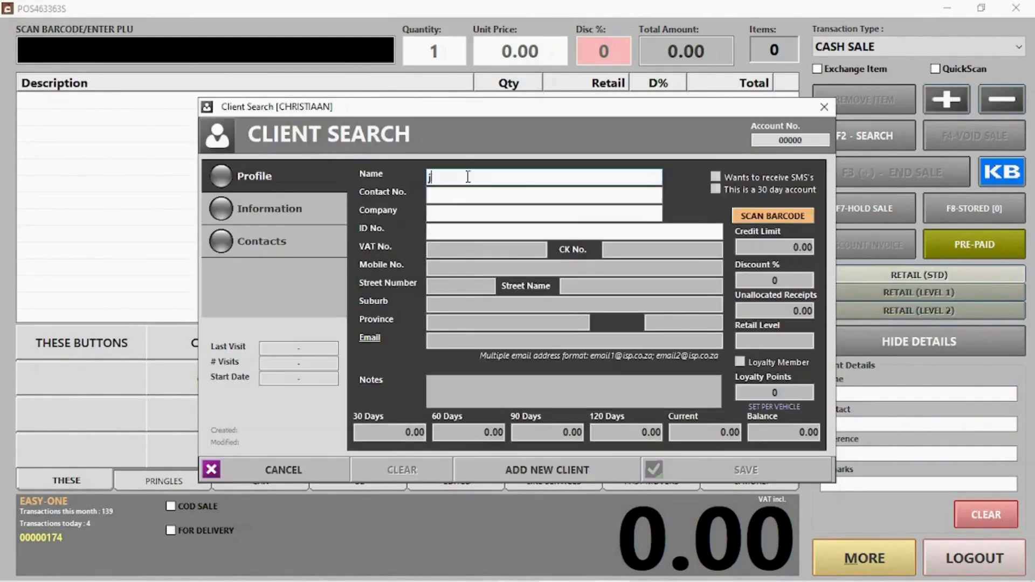
text(a)
click(461, 256)
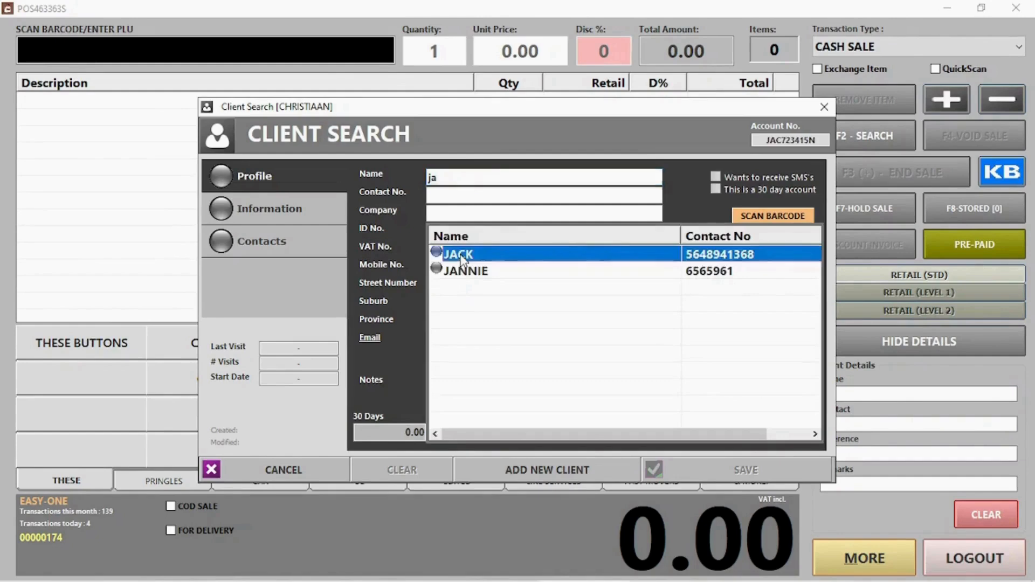
click(726, 478)
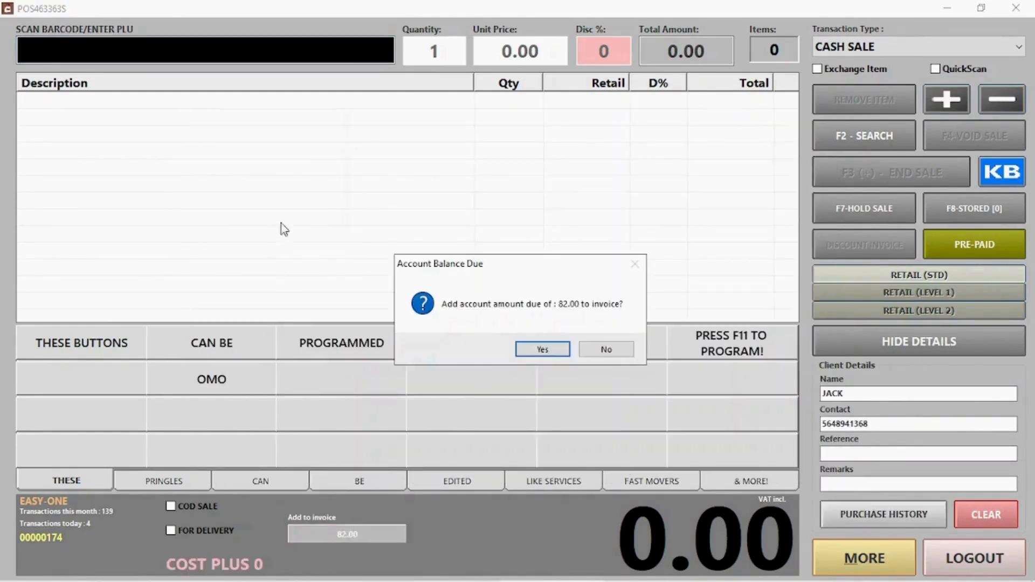
click(538, 348)
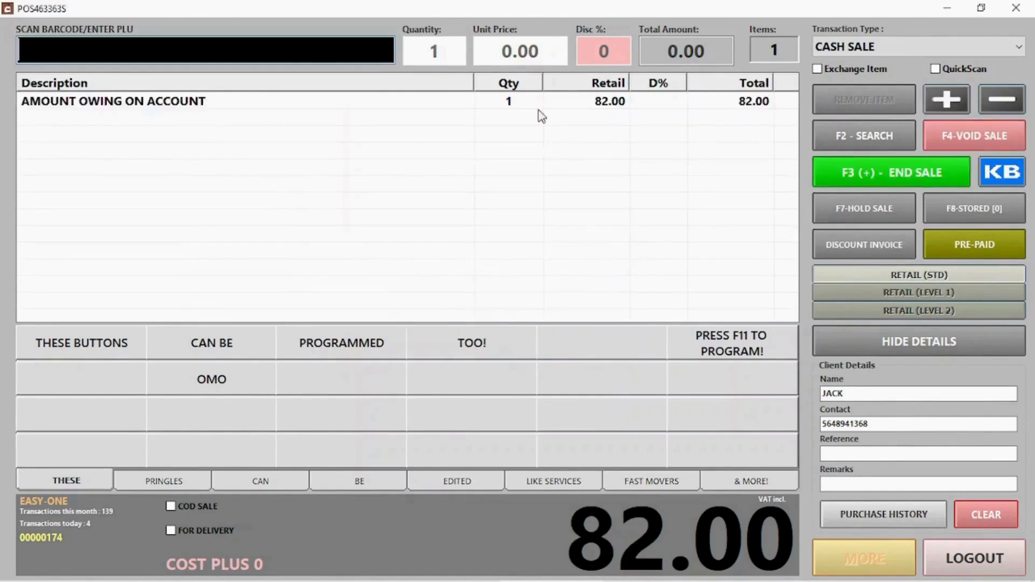
click(872, 170)
click(626, 500)
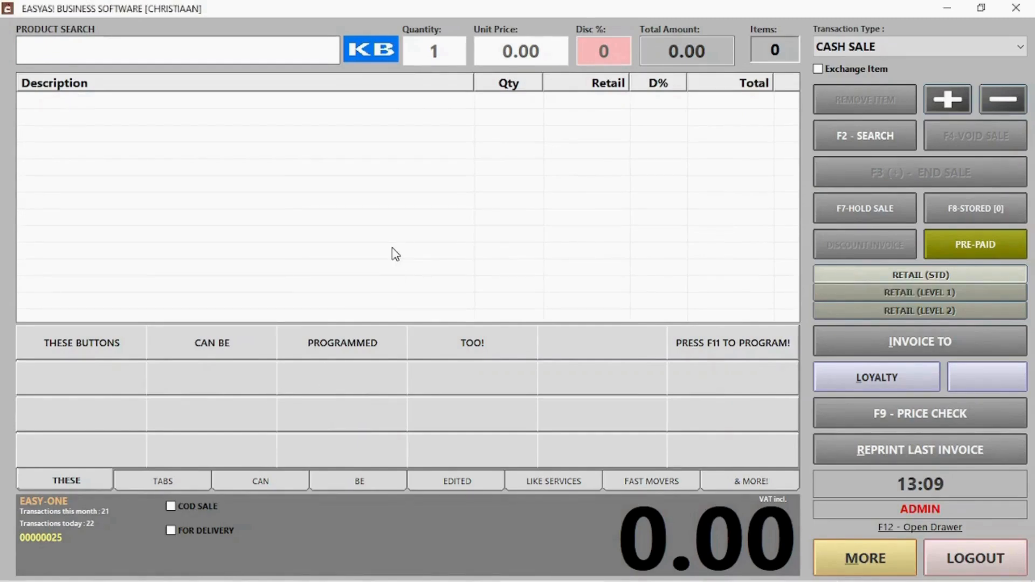
Step: Turn on button editing with F11 and assign WASH to the first empty quick-sale button
key(F11)
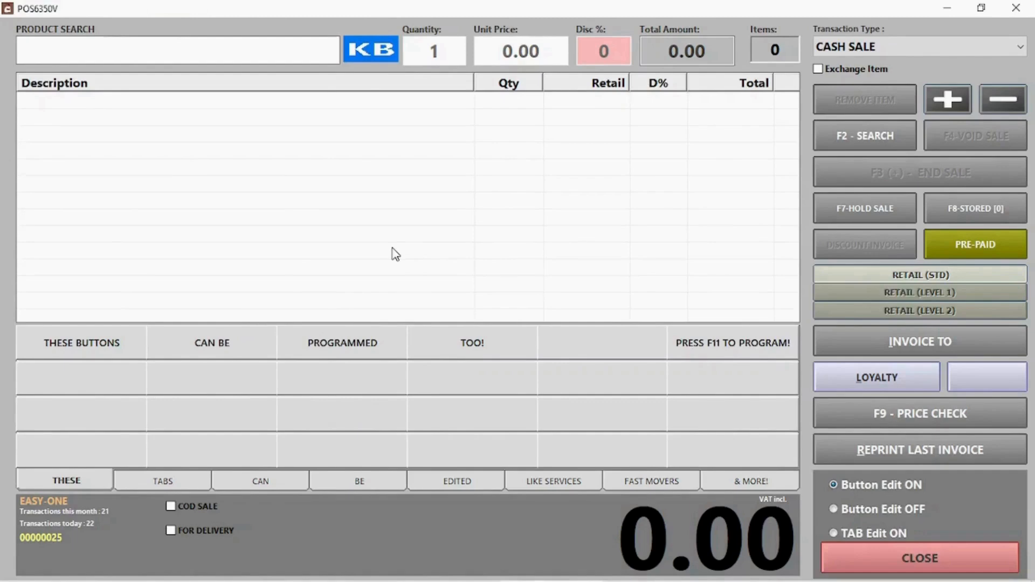
click(128, 368)
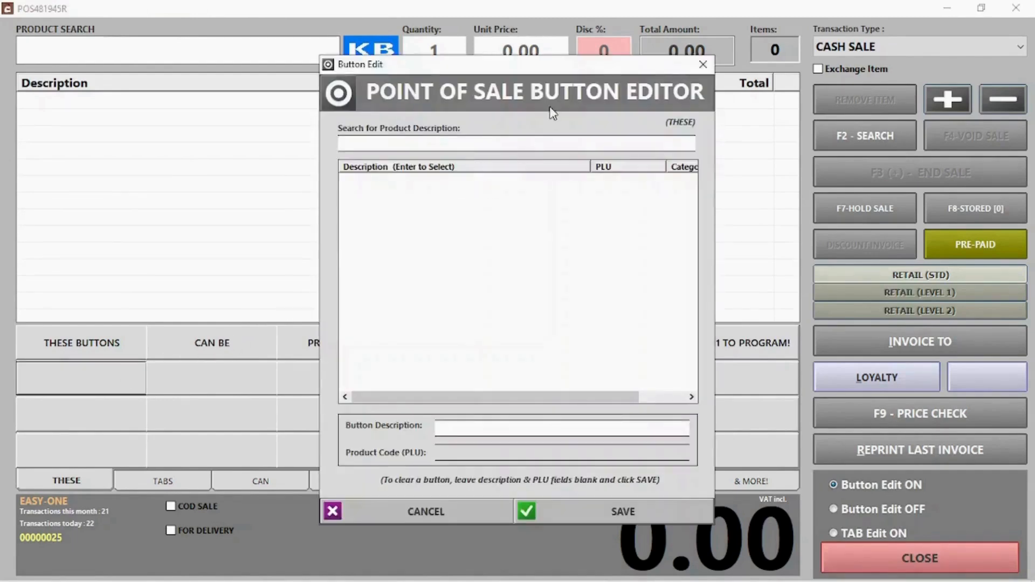
click(527, 143)
text(was)
click(352, 183)
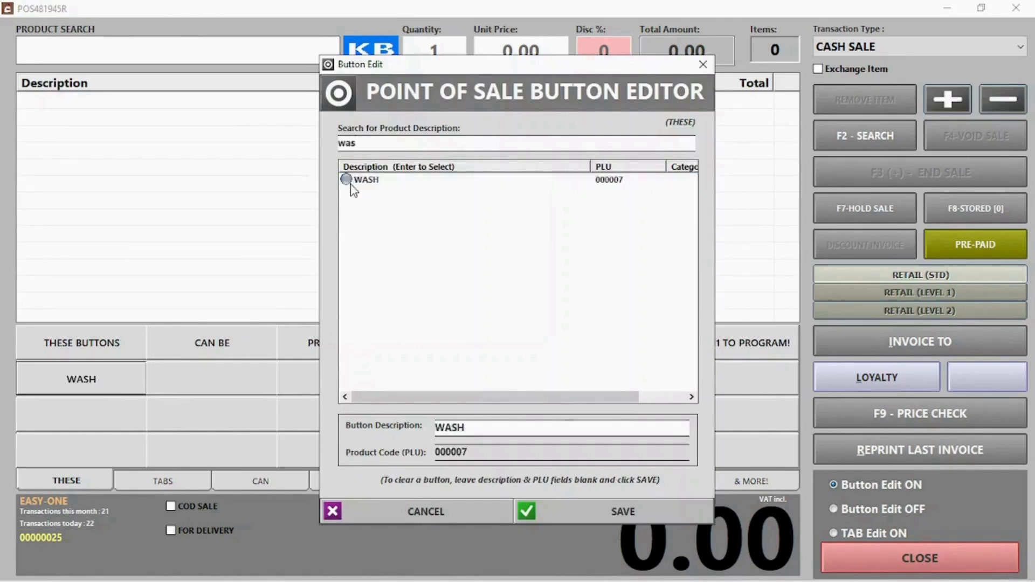
Step: Assign PRINGLES S&V to the neighbouring quick-sale button and open the tab description editor
click(248, 380)
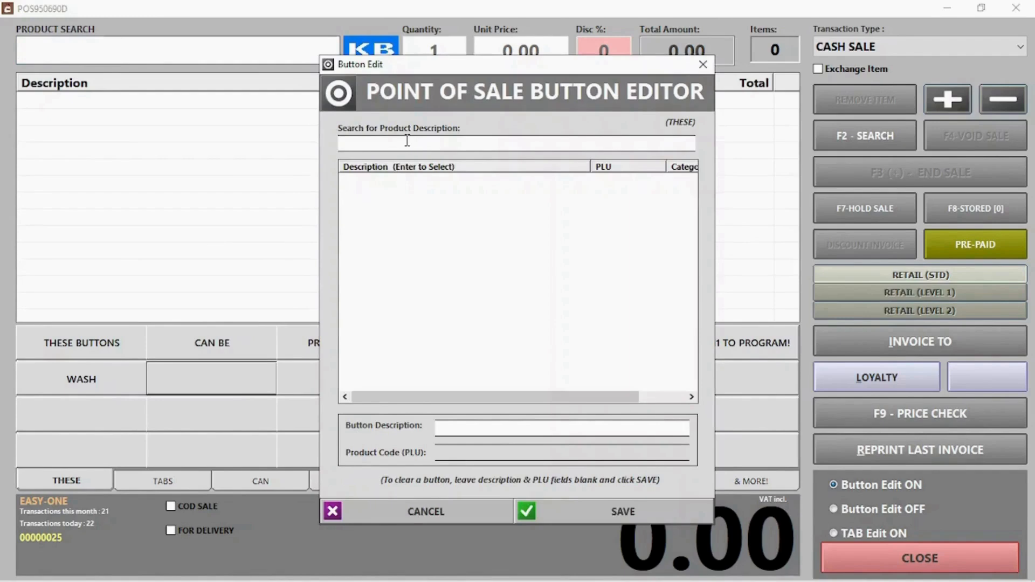
click(407, 141)
text(pr)
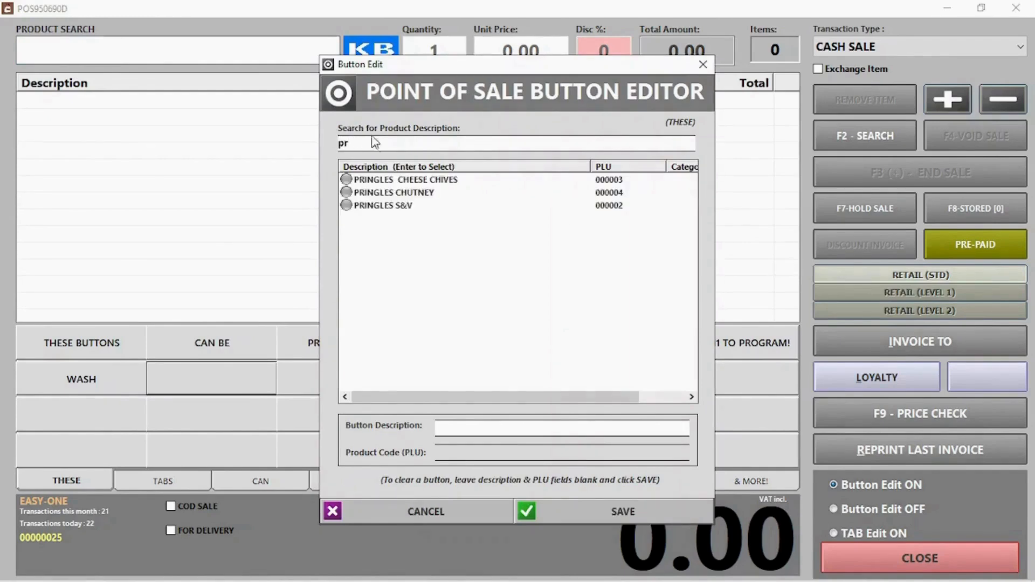
double_click(403, 208)
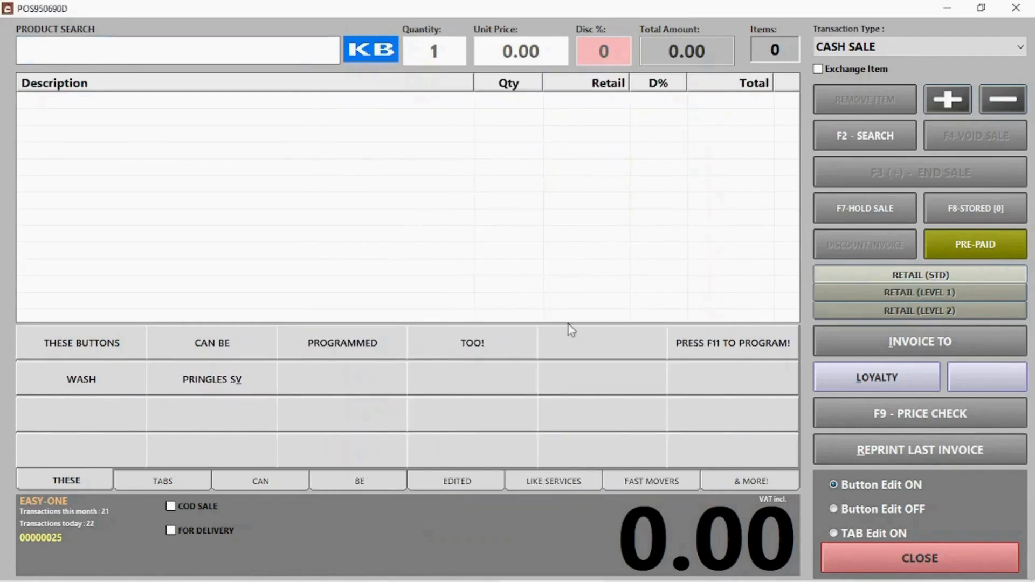
click(863, 534)
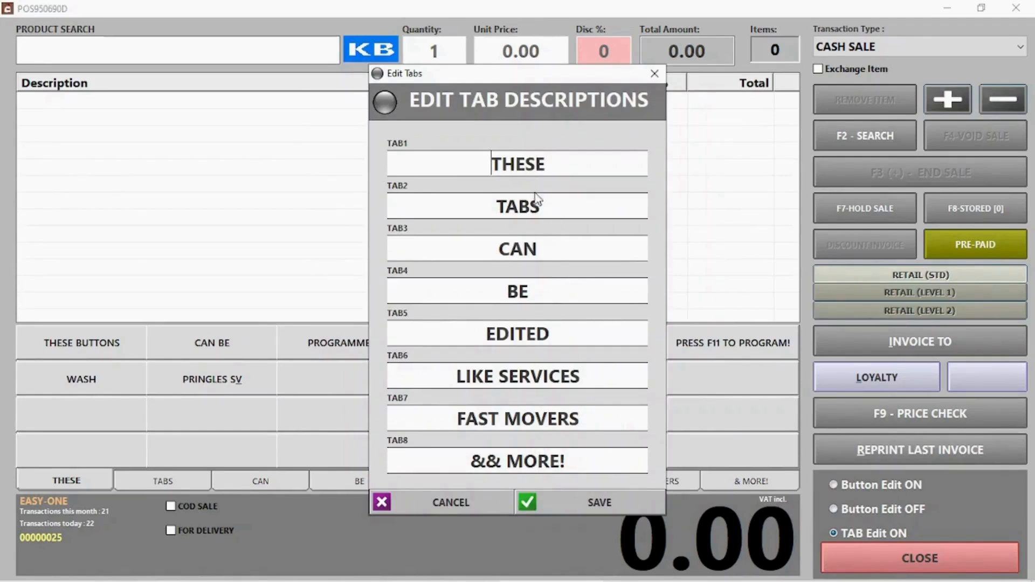
Step: Rename the tab to 'Pringles' and save the tab descriptions
drag(559, 212, 399, 212)
text(Pringles)
click(601, 502)
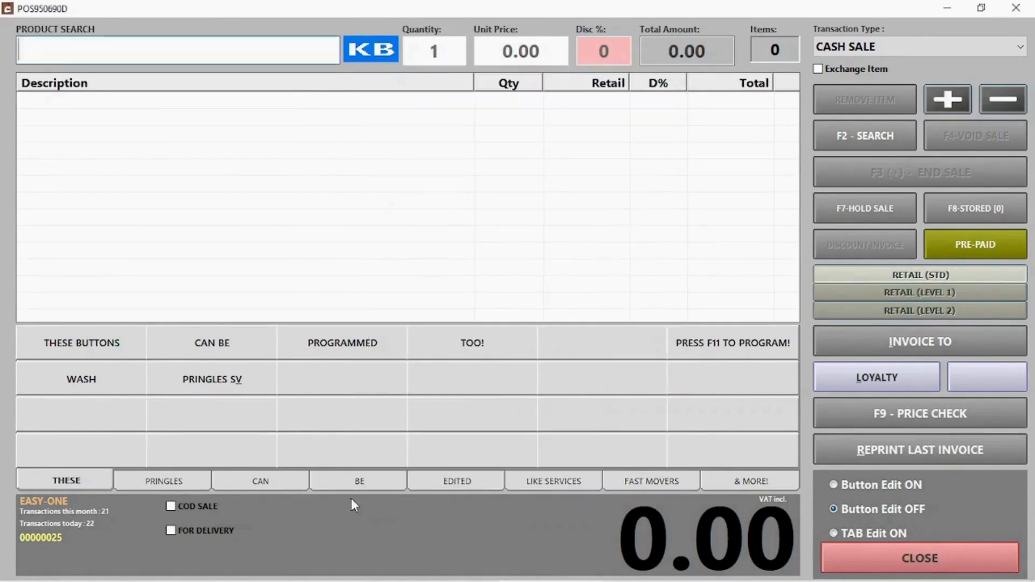
Step: On the PRINGLES tab, re-enable button editing and assign PRINGLES CHEESE CHIVES to the first button
click(166, 482)
click(92, 352)
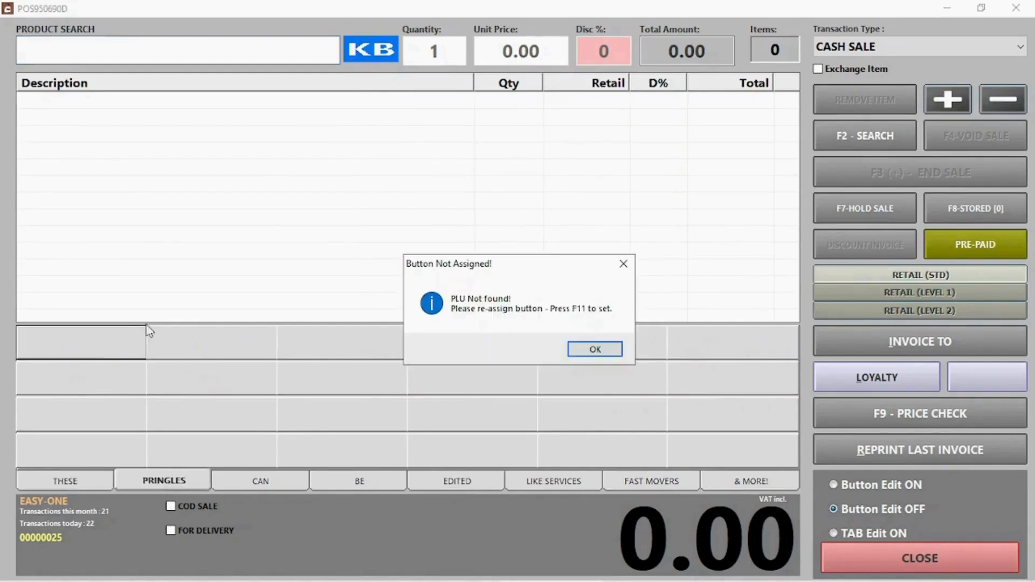
click(604, 349)
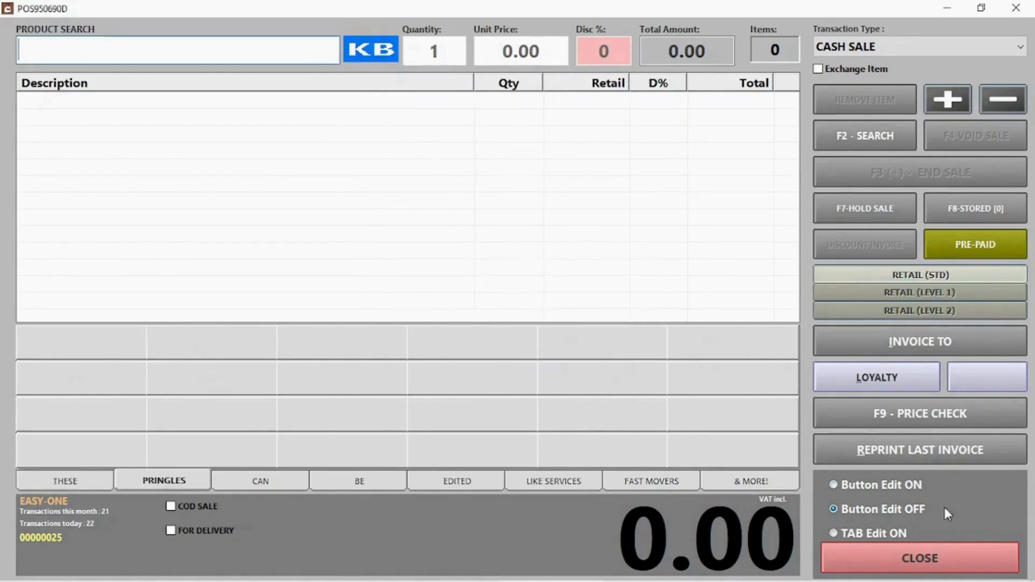
click(905, 491)
click(92, 356)
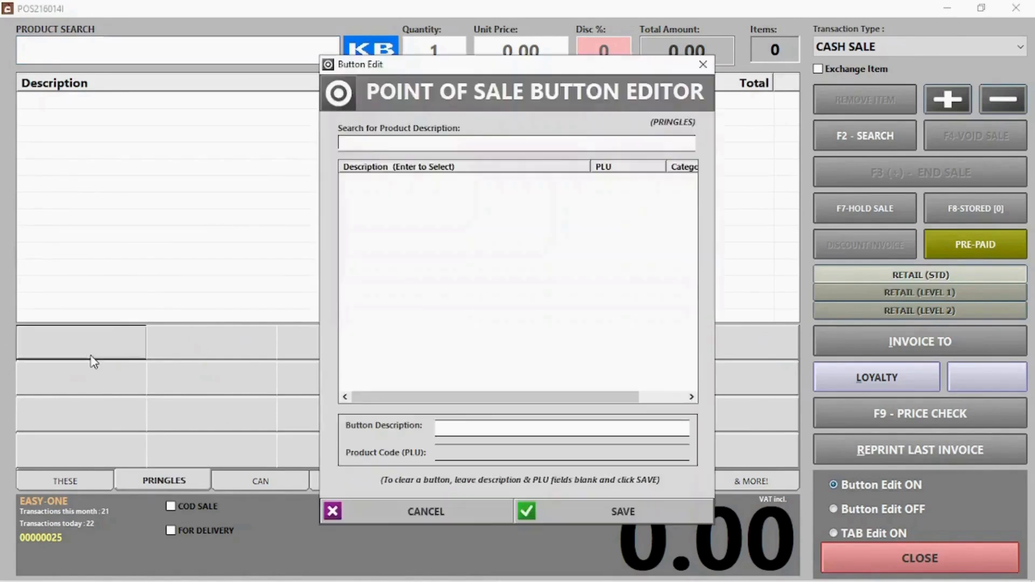
click(414, 146)
text(pring)
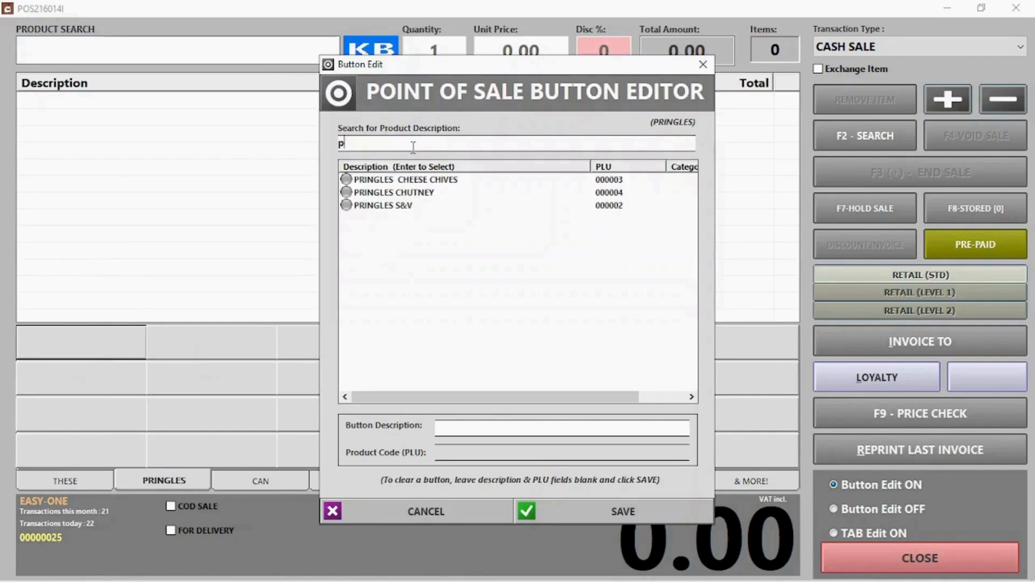
double_click(408, 179)
Step: Assign PRINGLES CHUTNEY and PRINGLES S&V to the second and third buttons, then turn editing off
click(198, 351)
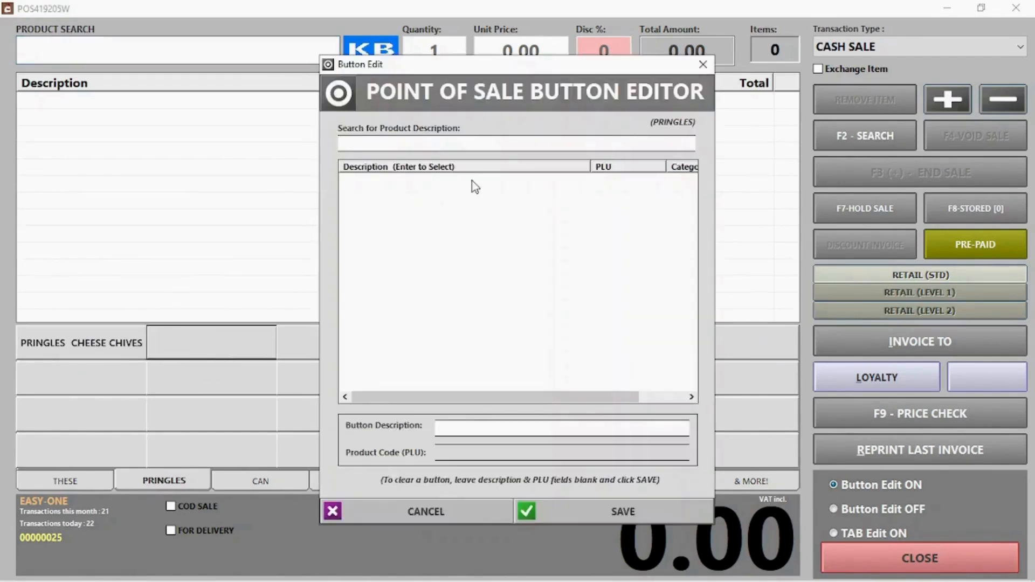
click(426, 144)
text(pr)
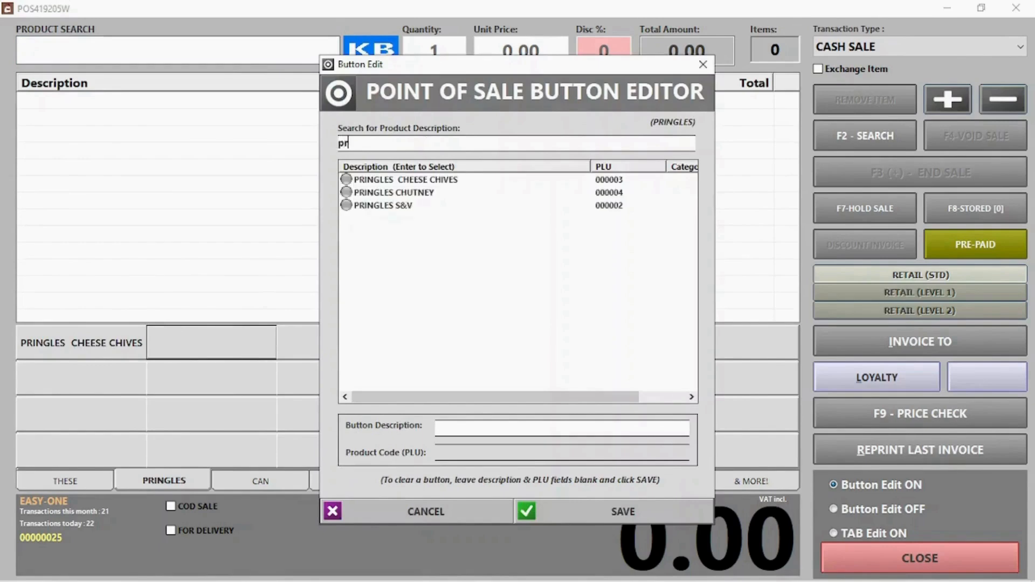
double_click(399, 194)
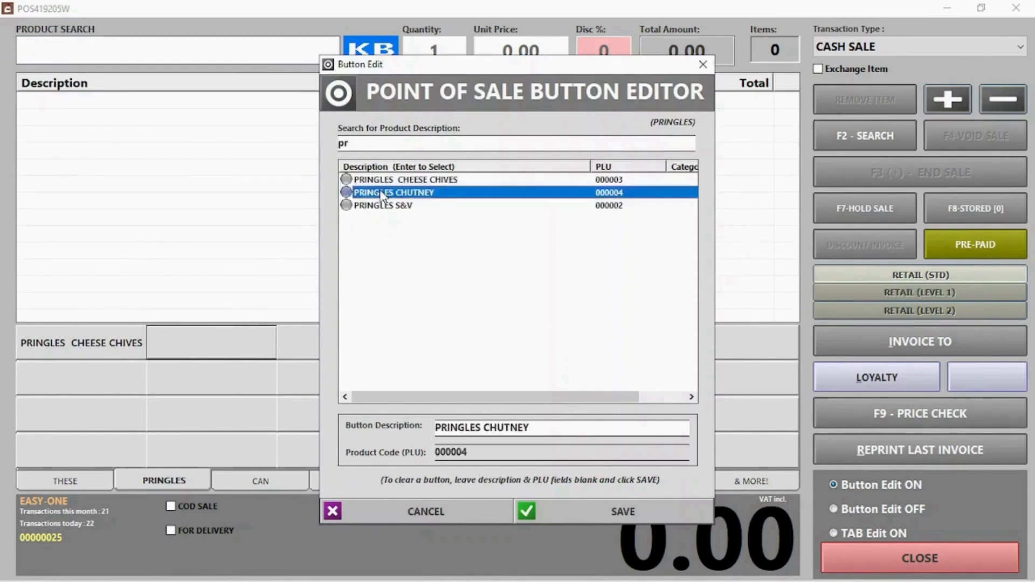
click(348, 347)
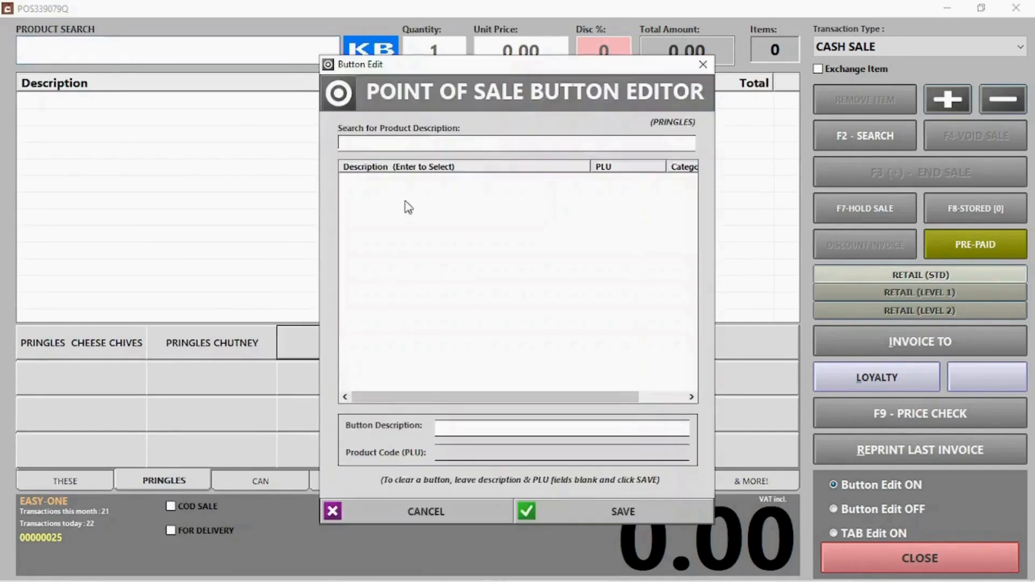
click(427, 141)
text(pri)
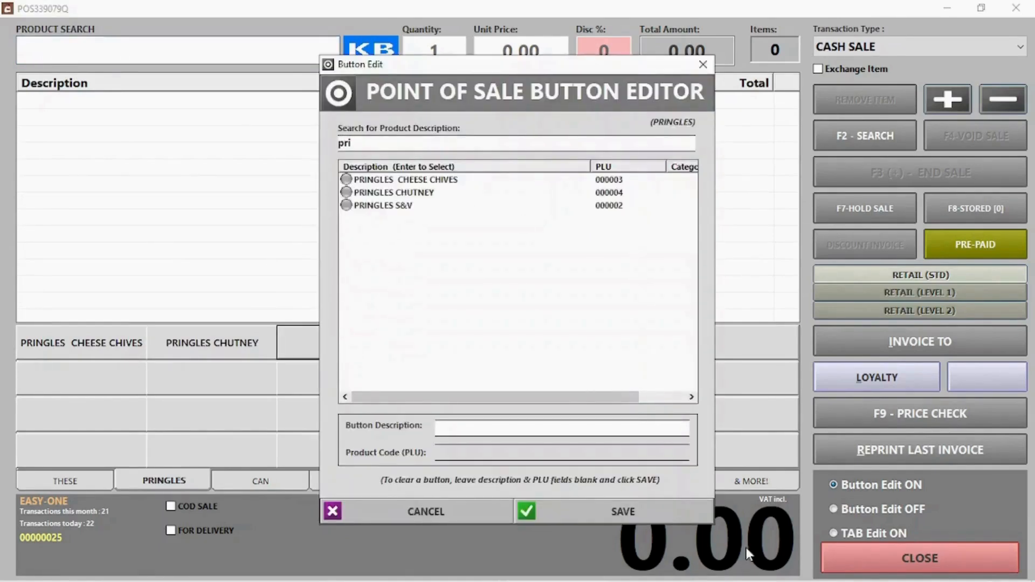
click(375, 206)
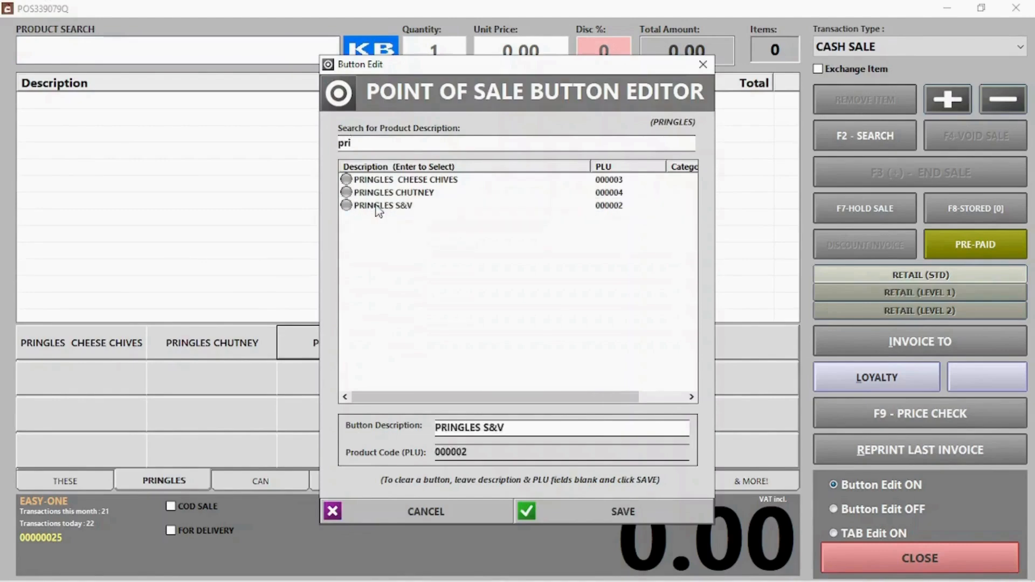
key(Return)
click(878, 510)
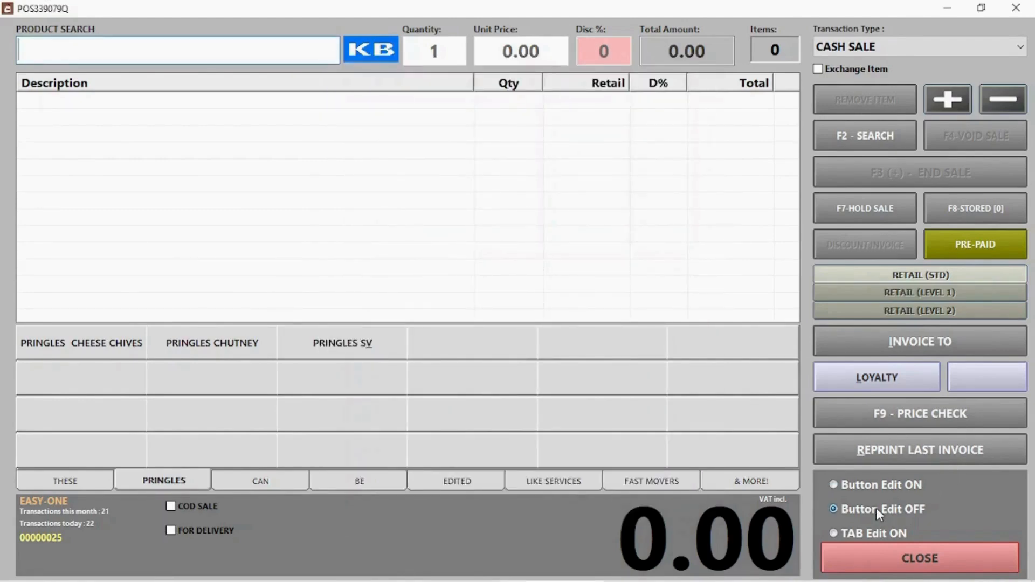
Step: Add the three Pringles (S&V, Chutney, Cheese Chives) to the sale at 50.00 each
click(901, 554)
click(351, 345)
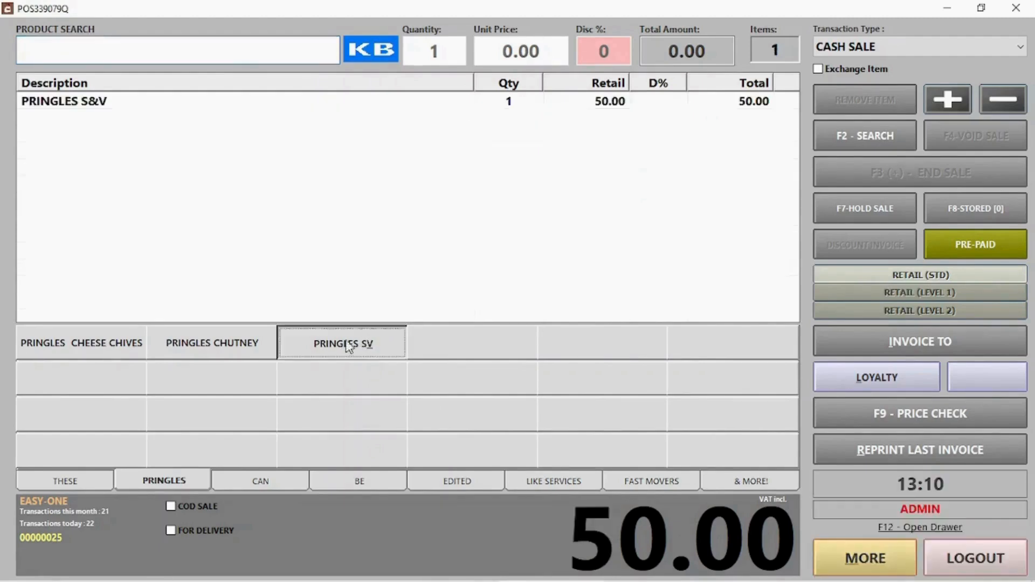
click(219, 346)
click(131, 354)
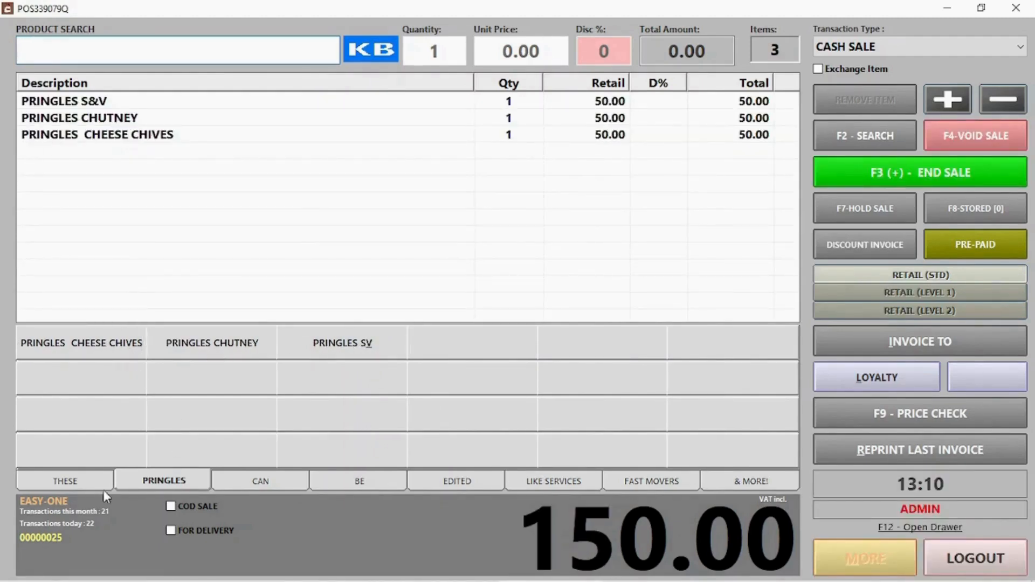
Step: Add one WASH at 0.00 and two WASHes at 60.00 from the THESE page
click(86, 478)
click(93, 376)
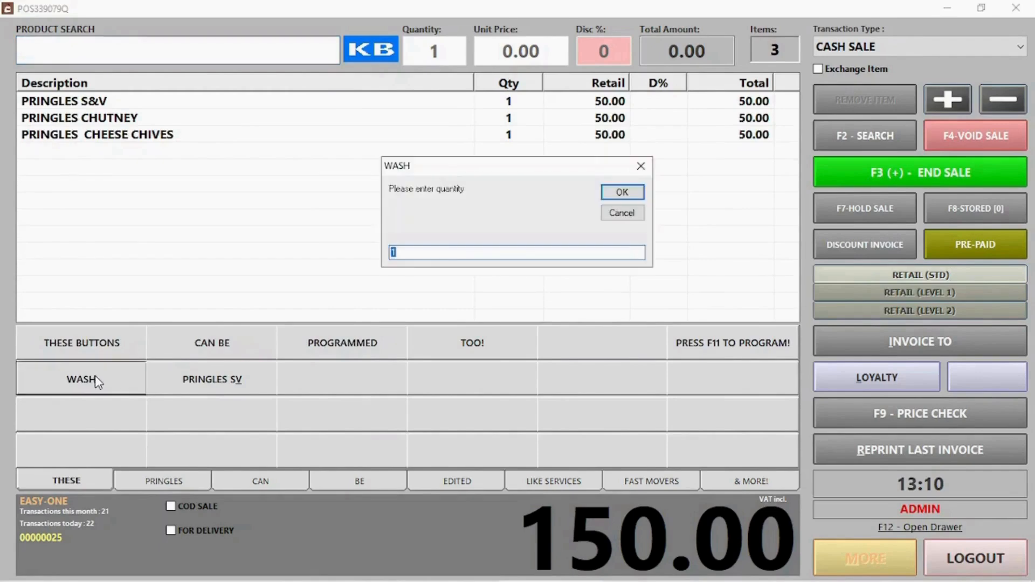
click(636, 197)
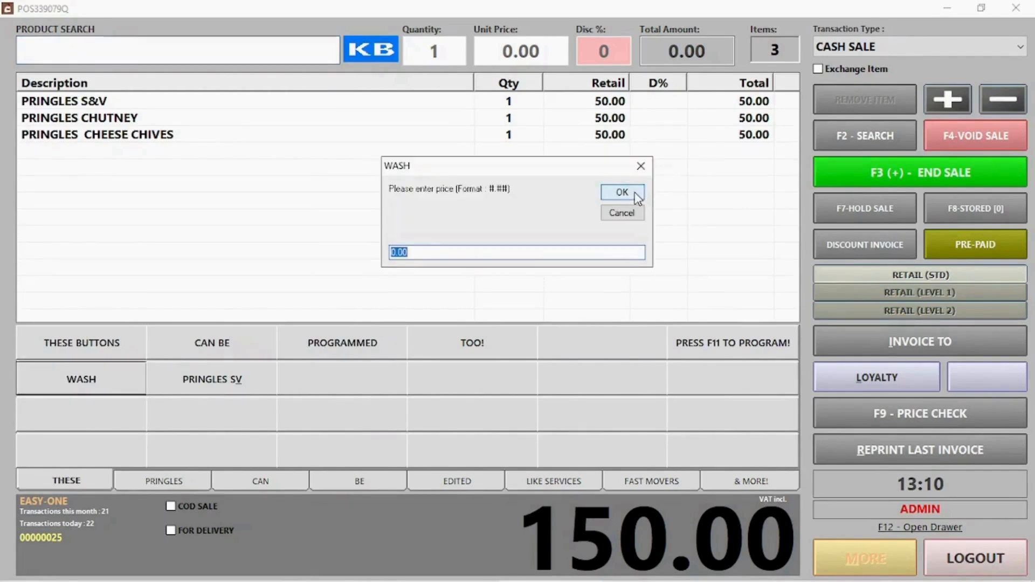
click(636, 196)
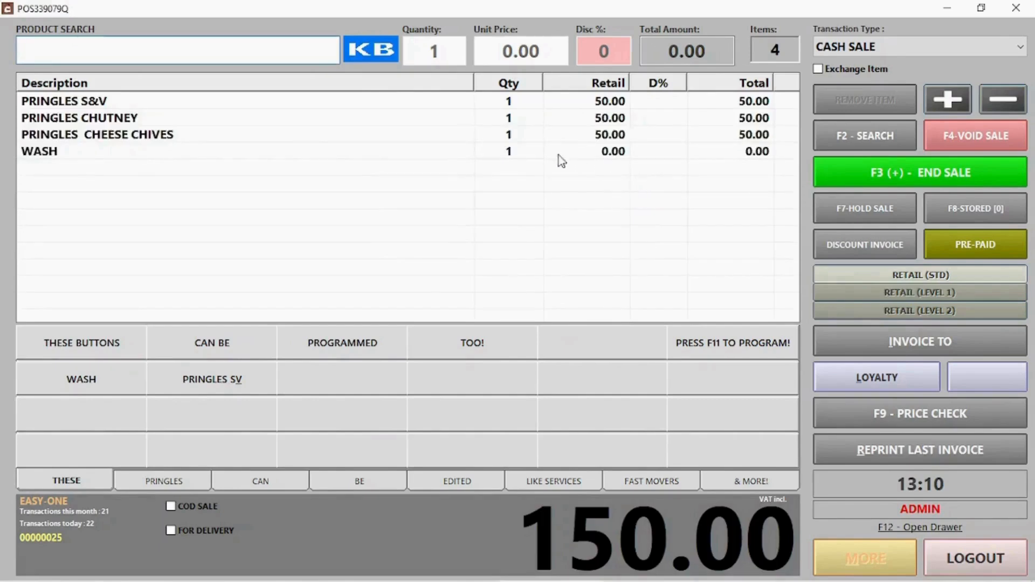
click(106, 377)
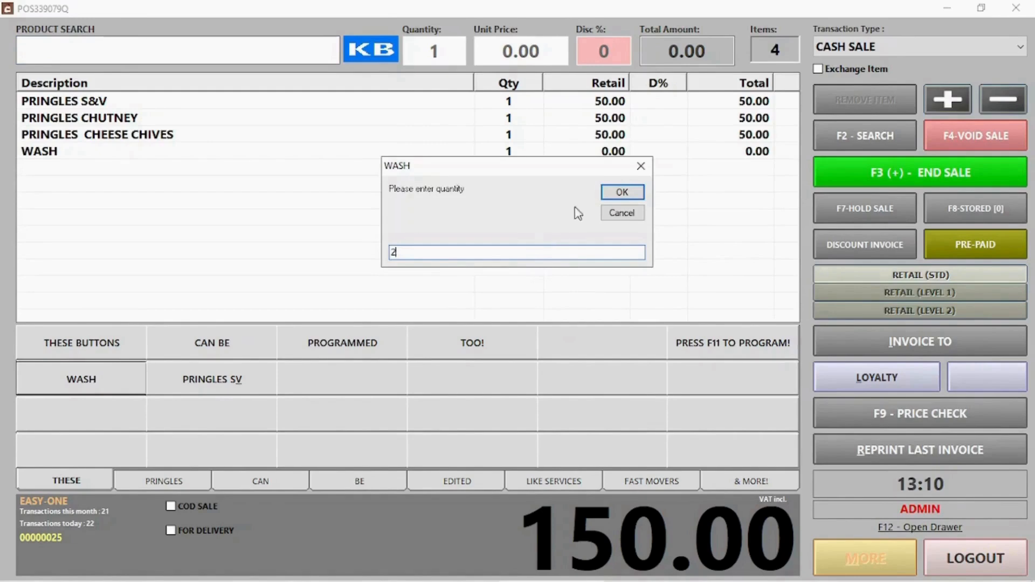
click(621, 195)
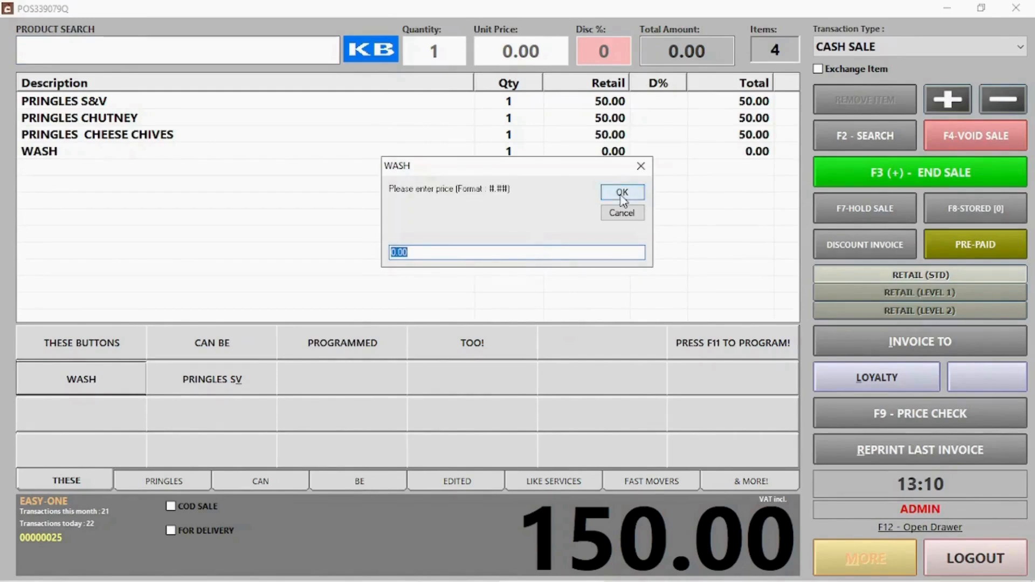
text(60)
click(621, 194)
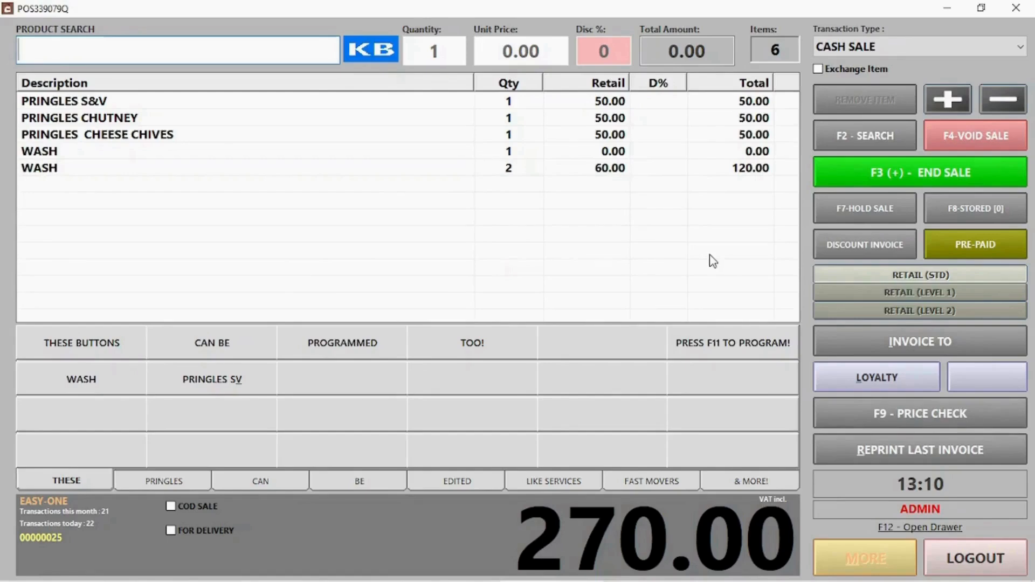
key(F11)
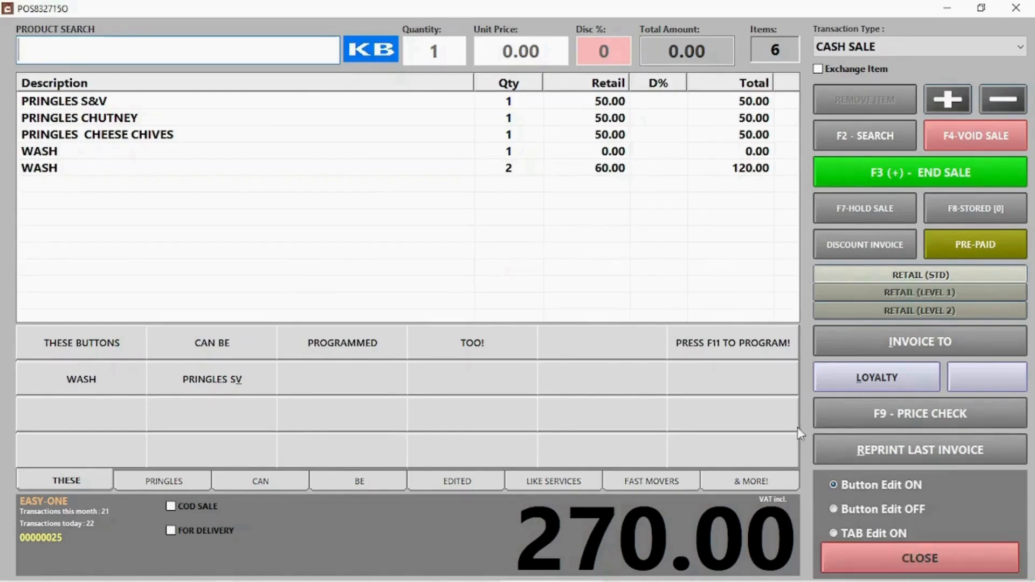
Step: Clear the PRINGLES SV button's description and save the button blank
click(240, 383)
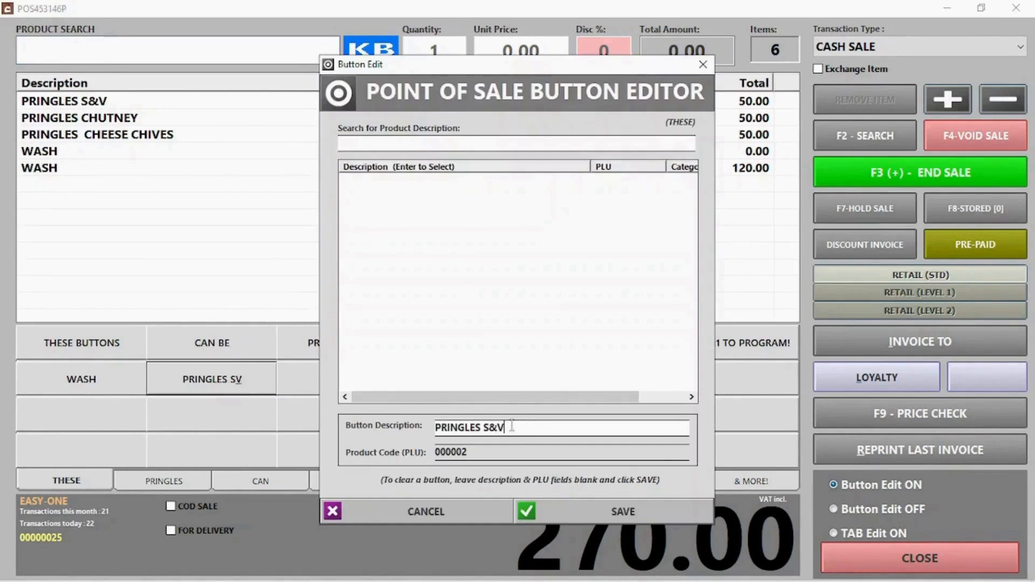
drag(512, 425, 354, 426)
key(BackSpace)
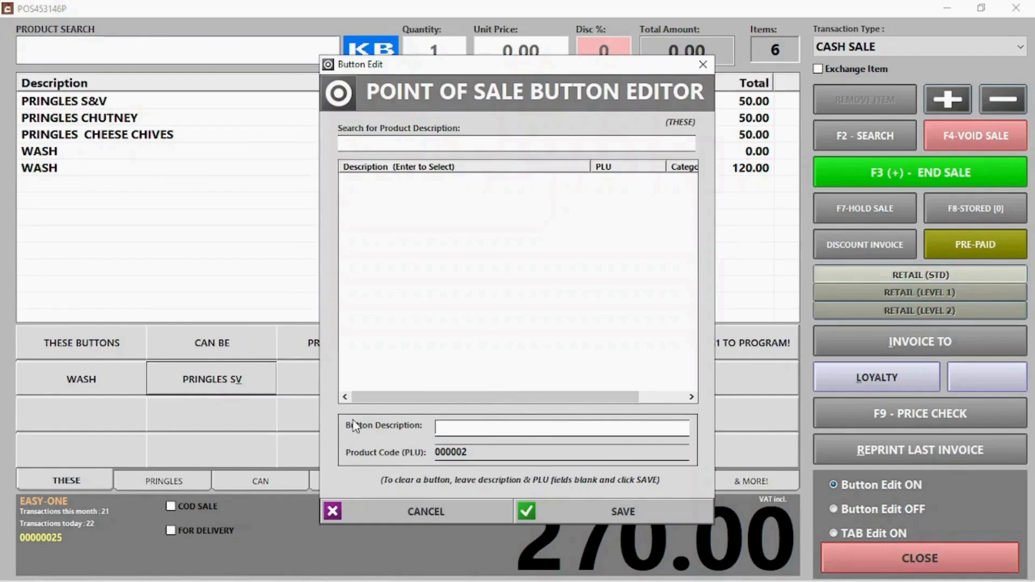
click(620, 512)
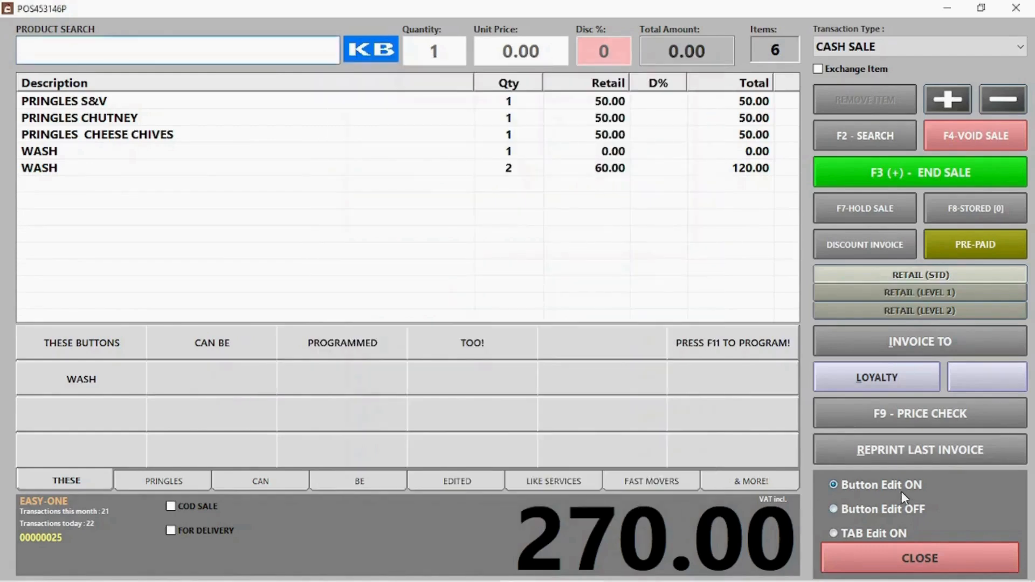
Step: Turn button editing off, confirm the blank button is unassigned, and leave editing mode
click(896, 508)
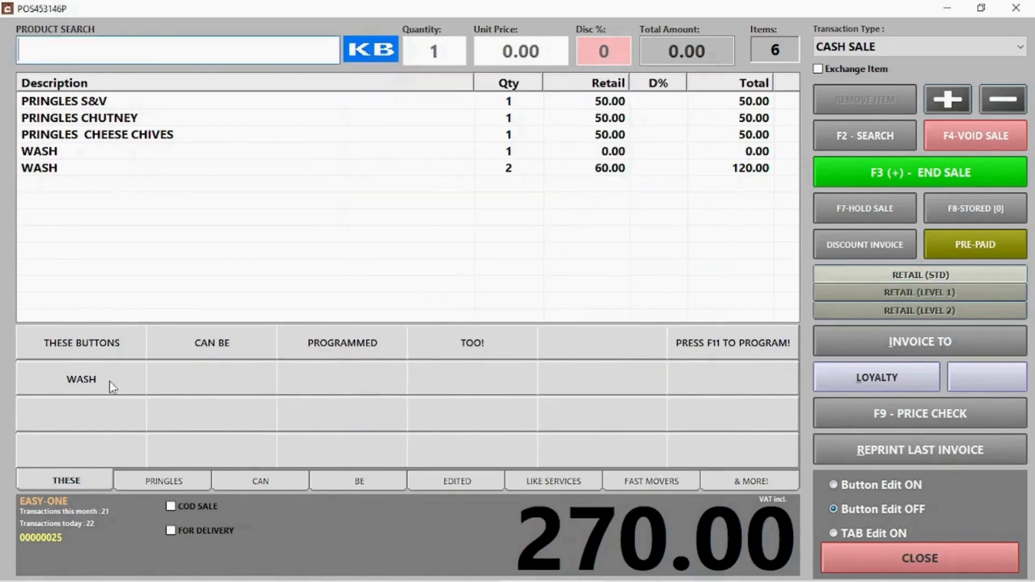
click(190, 385)
click(598, 350)
click(901, 558)
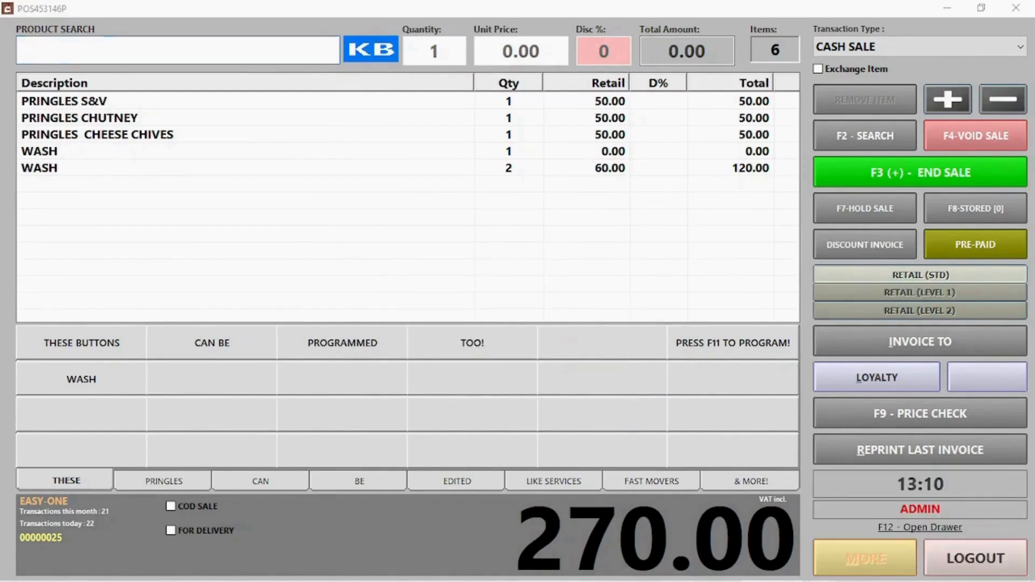
Step: Pay the 270.00 sale in full by card and start the next transaction
click(895, 171)
click(418, 256)
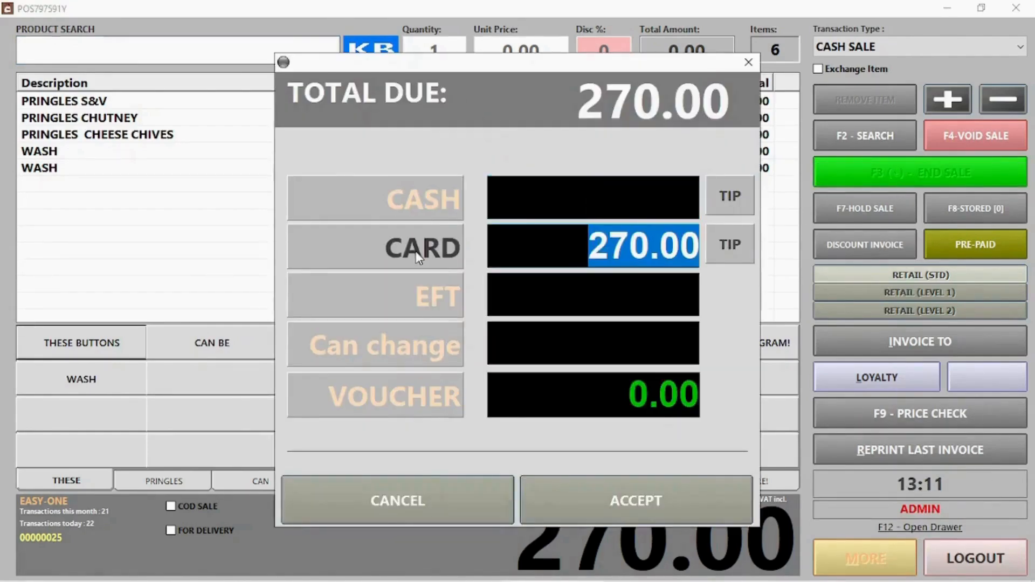
click(635, 506)
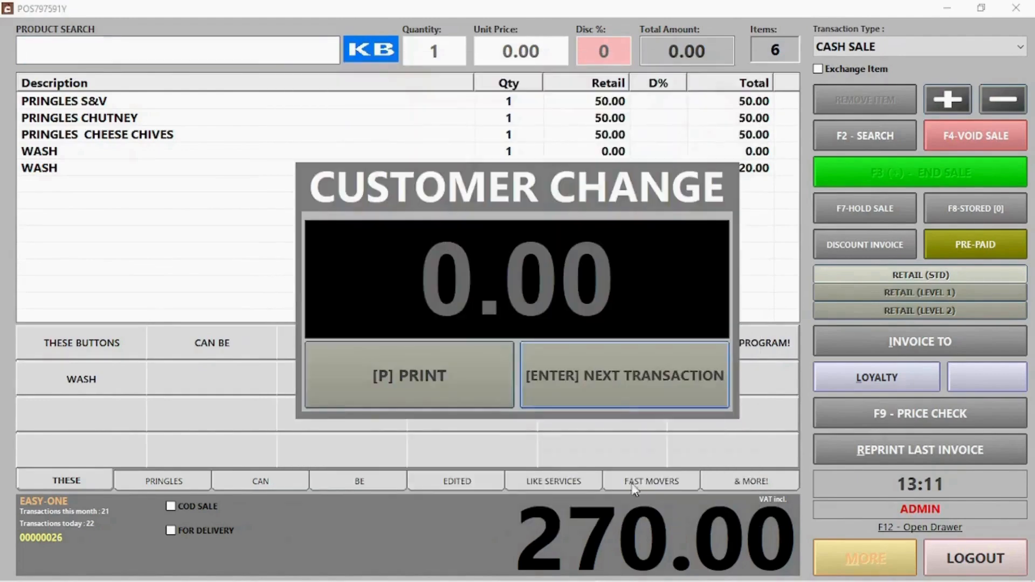
click(619, 396)
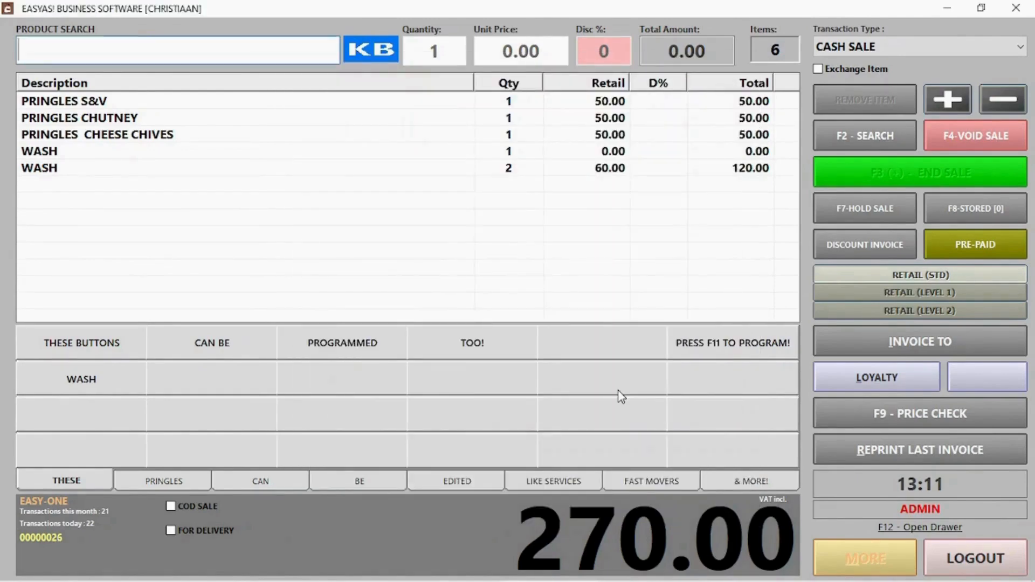
Step: Open invoice 25 from the past invoices list for reprint, then close it
click(880, 574)
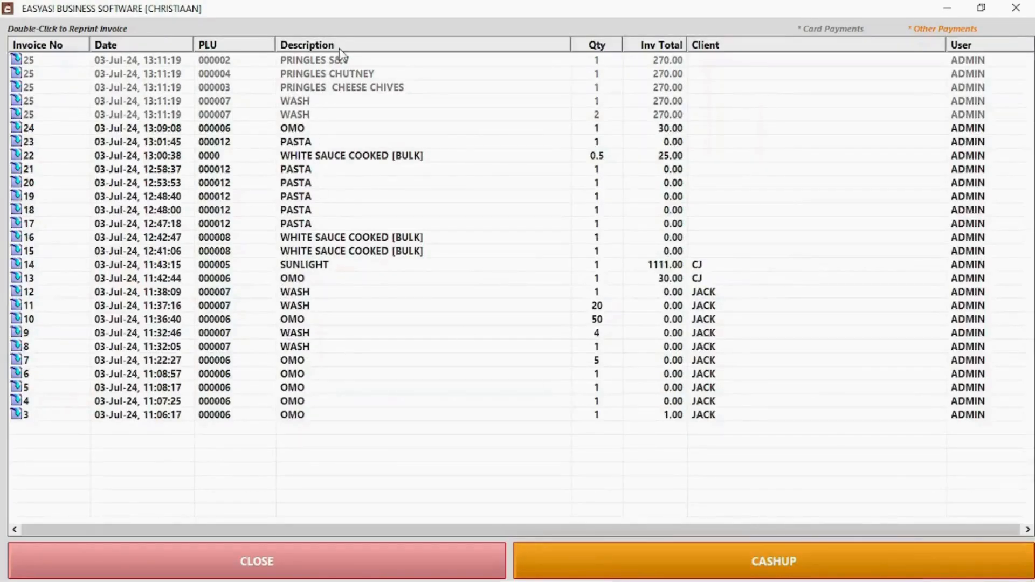
click(340, 62)
double_click(339, 62)
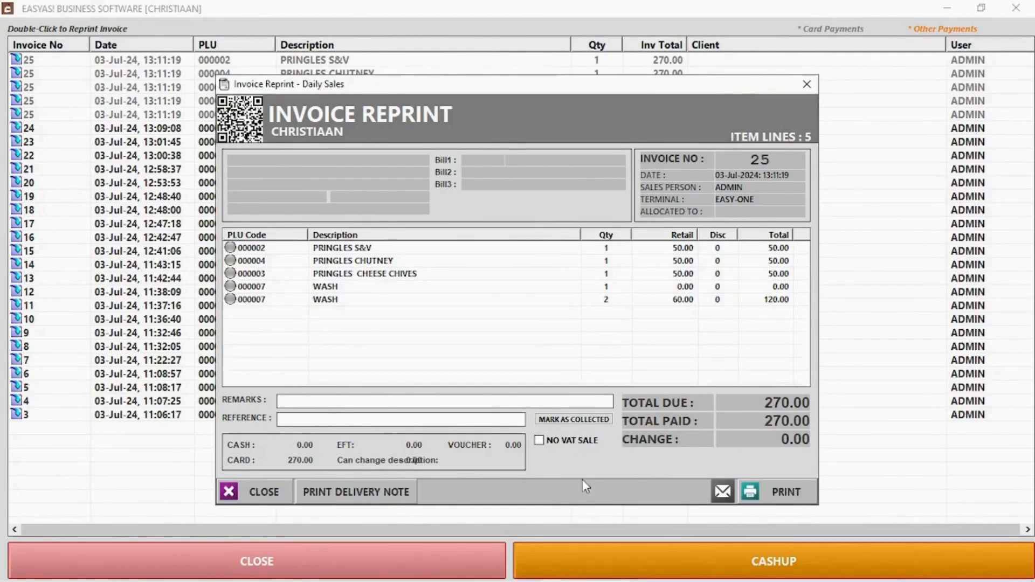
click(264, 489)
click(311, 558)
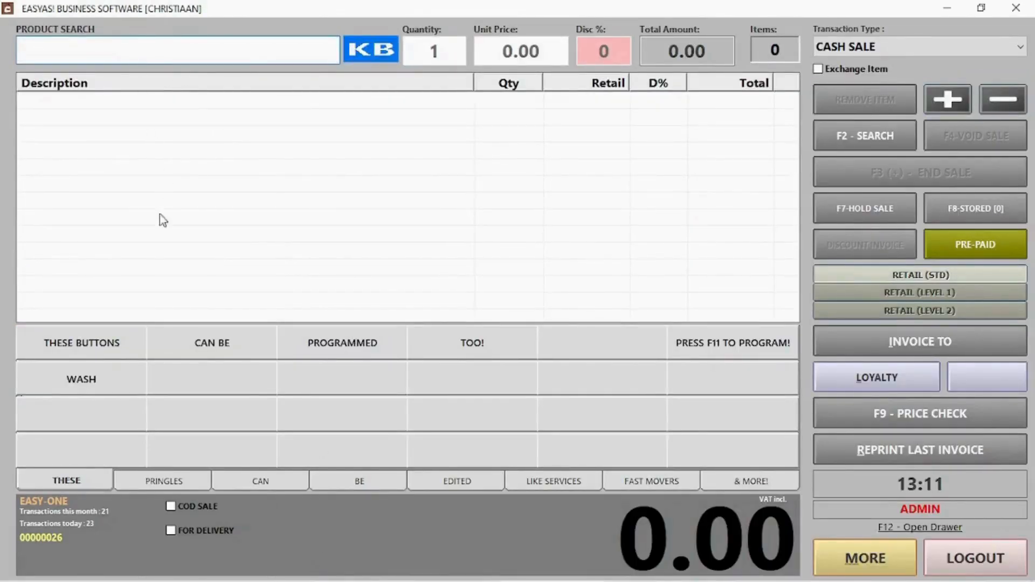
Step: Mark the new sale as COD and enter the customer's name and contact number
click(196, 505)
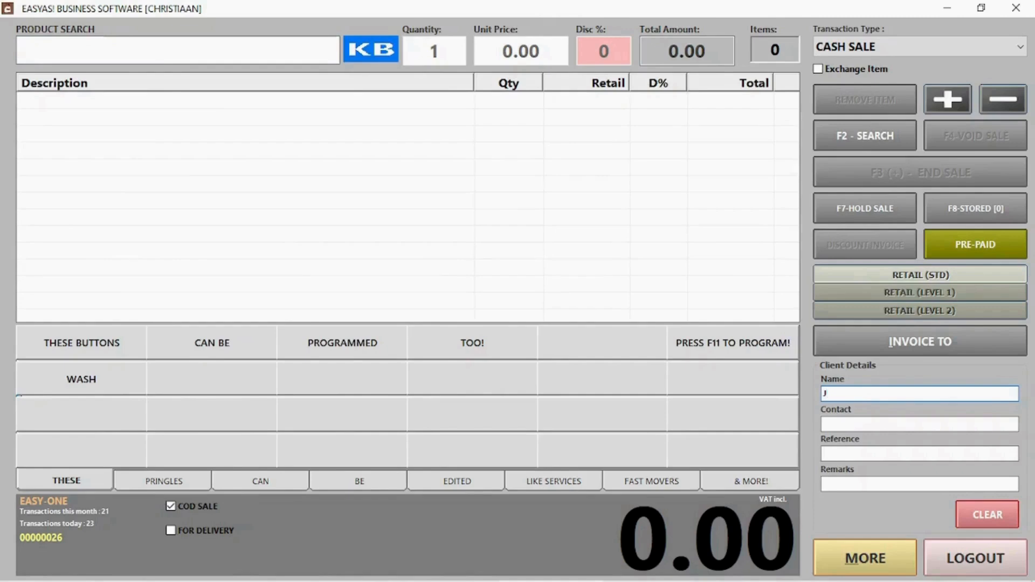
key(Tab)
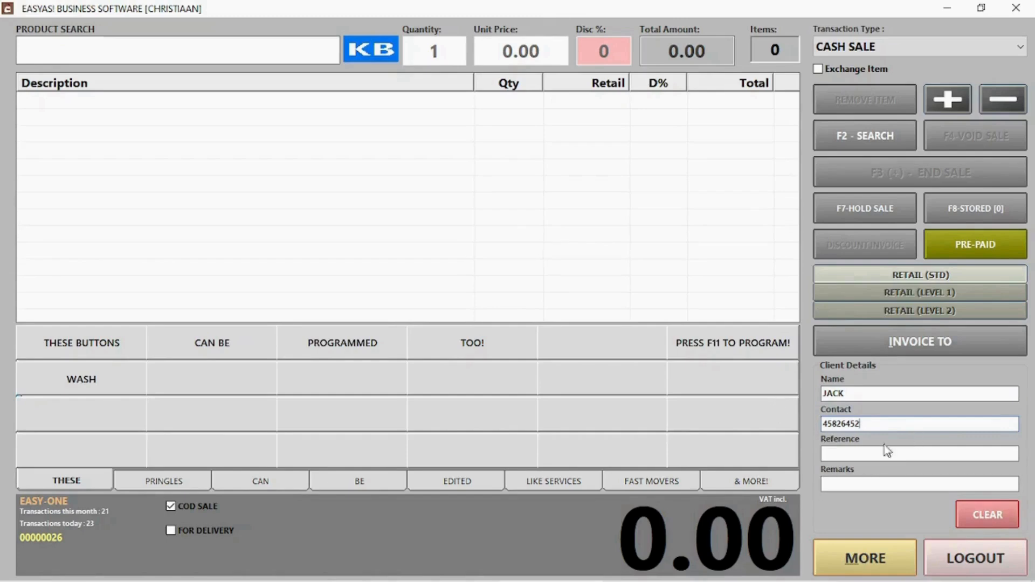
Step: Add one WASH at 50.00 to the COD sale
click(61, 381)
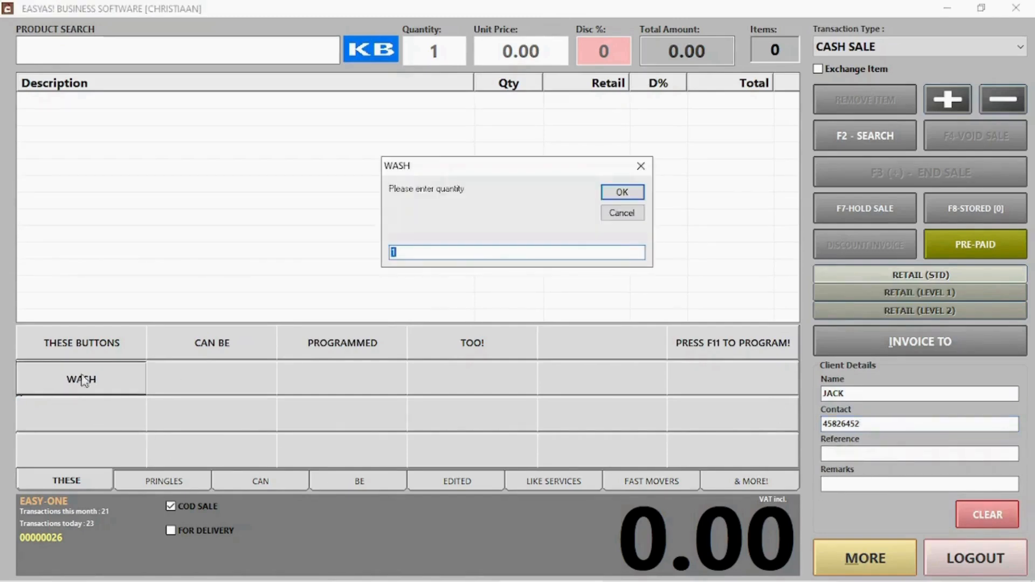
click(614, 193)
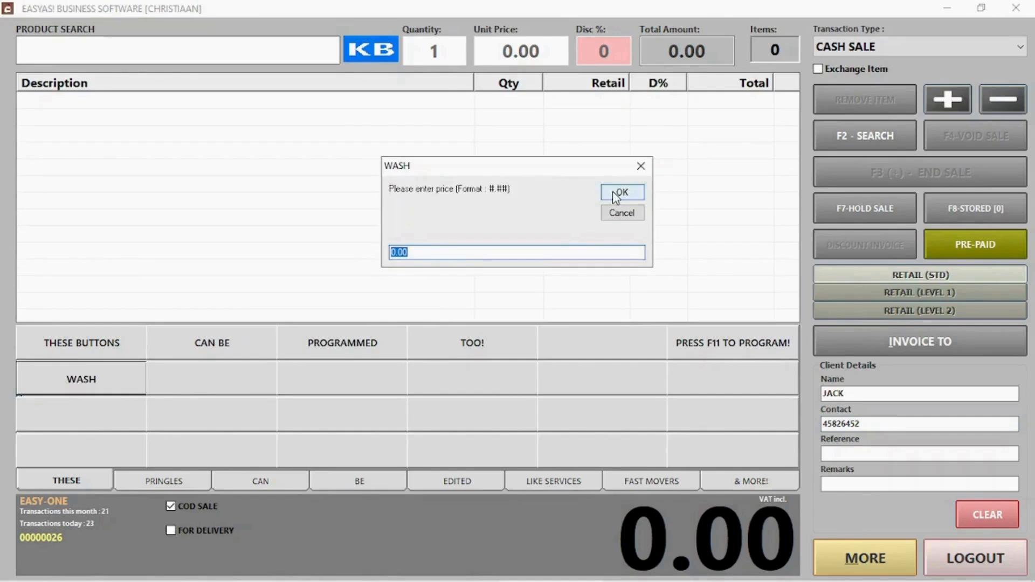
text(50)
click(614, 192)
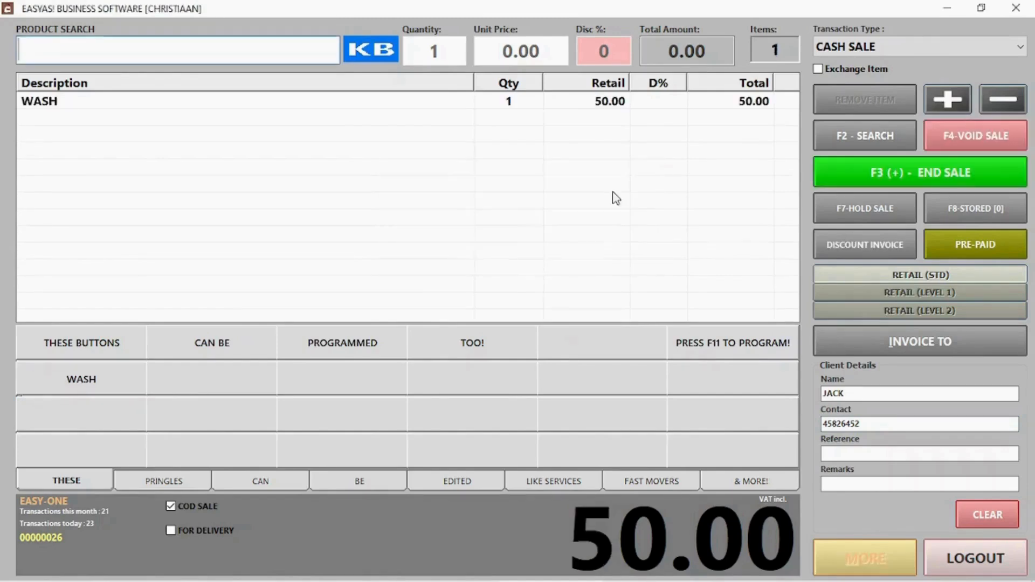
Step: End the 50.00 sale, accept the payment, and start a new sale
click(912, 180)
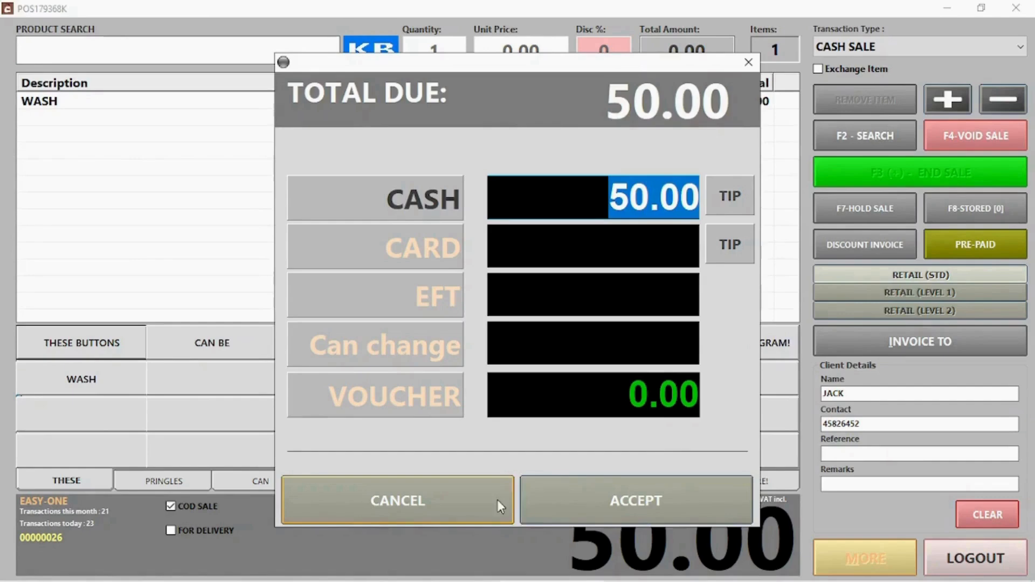
click(613, 498)
click(578, 391)
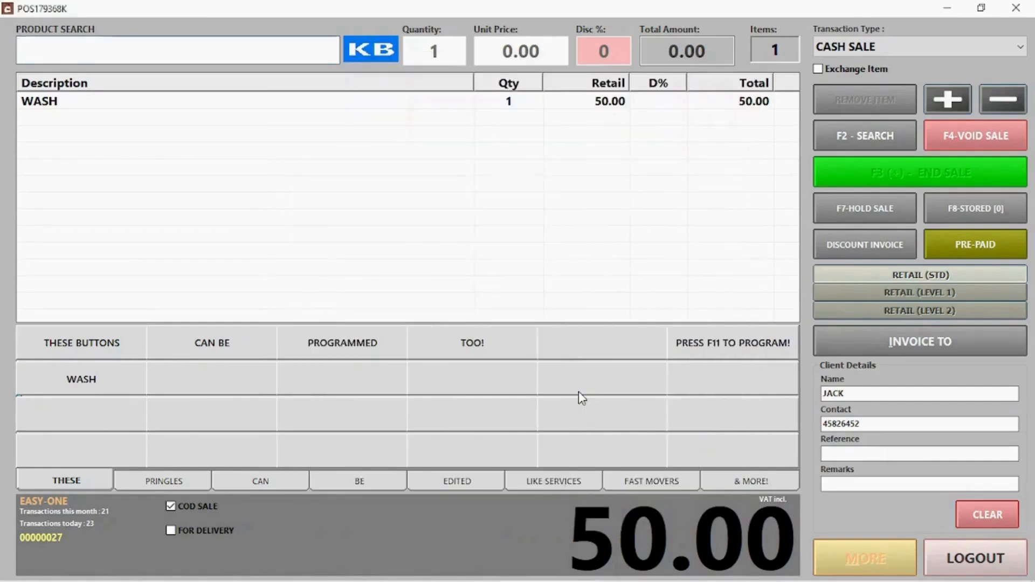
Step: Mark the unpaid 50.00 COD invoice as paid in cash, keeping it out of history
click(198, 518)
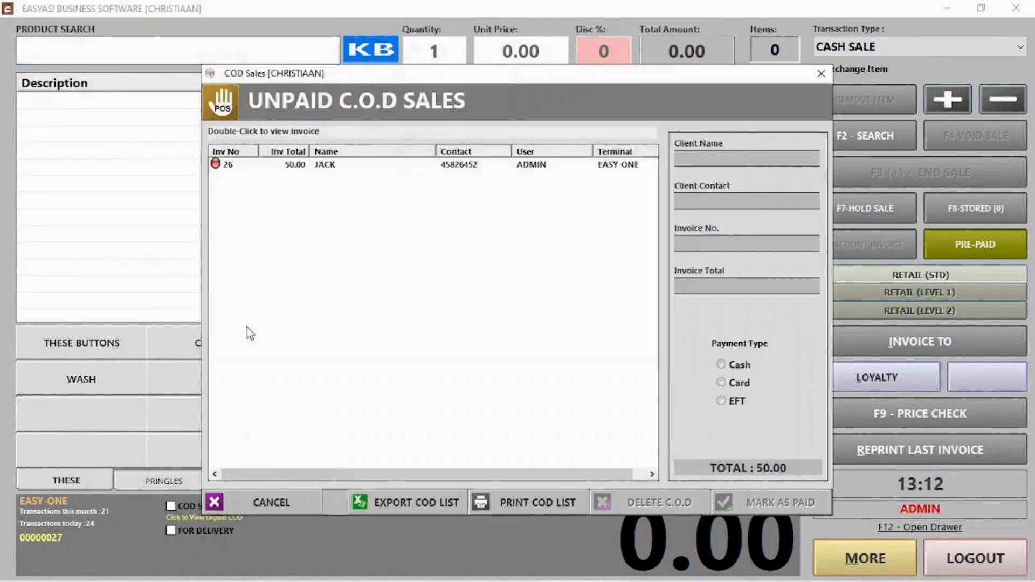
click(354, 169)
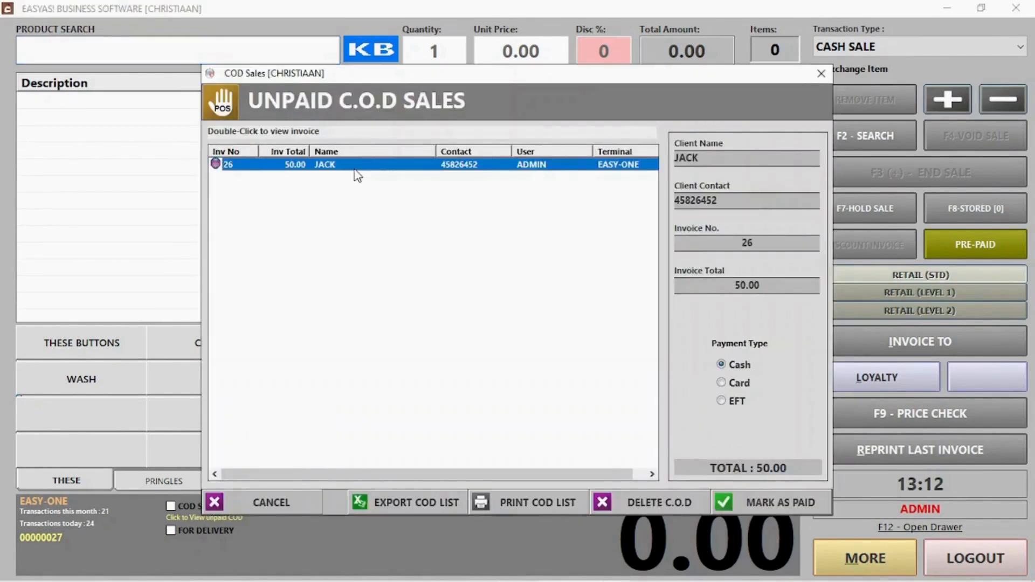
click(730, 384)
click(733, 402)
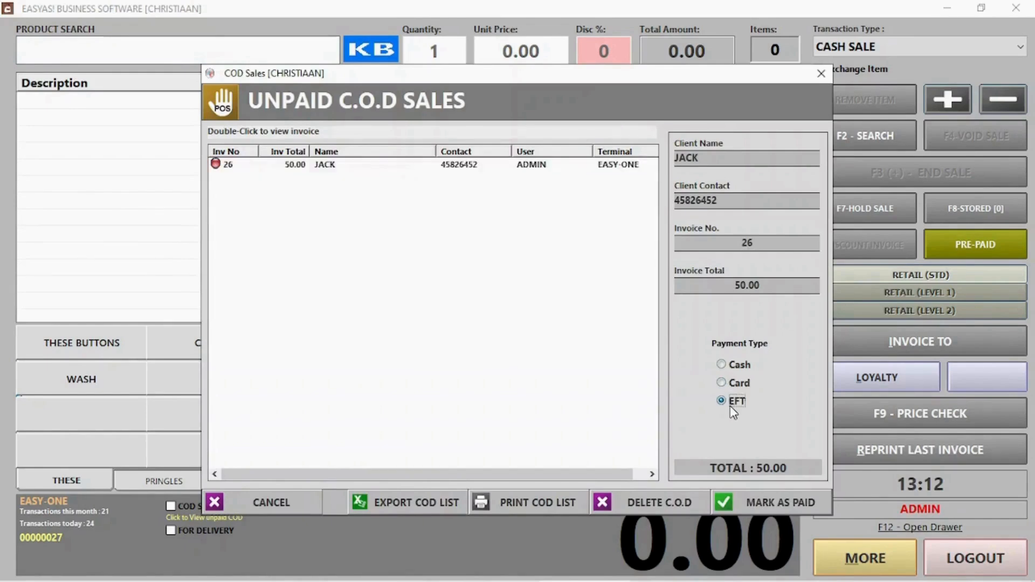
click(725, 384)
click(437, 166)
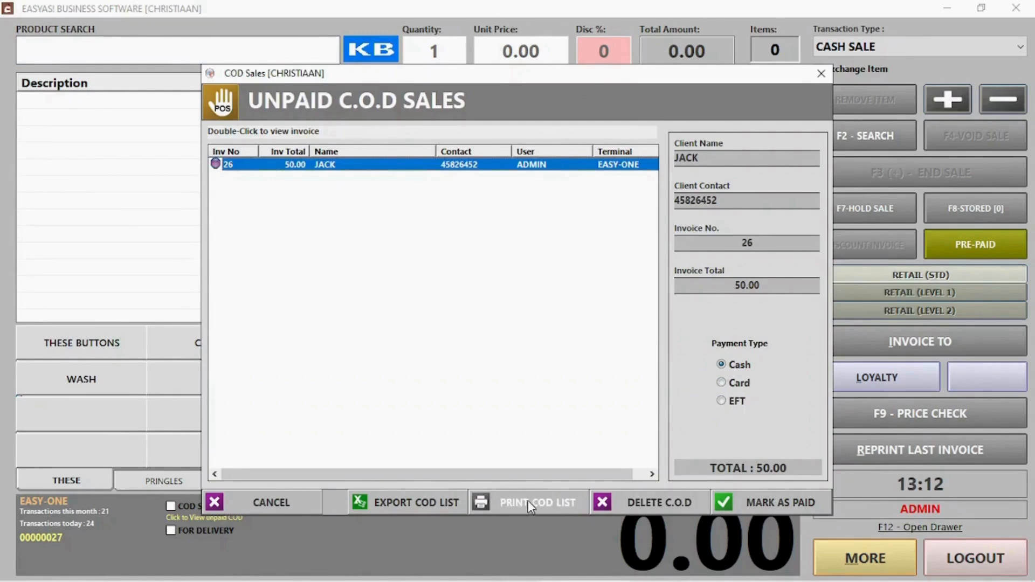
click(755, 501)
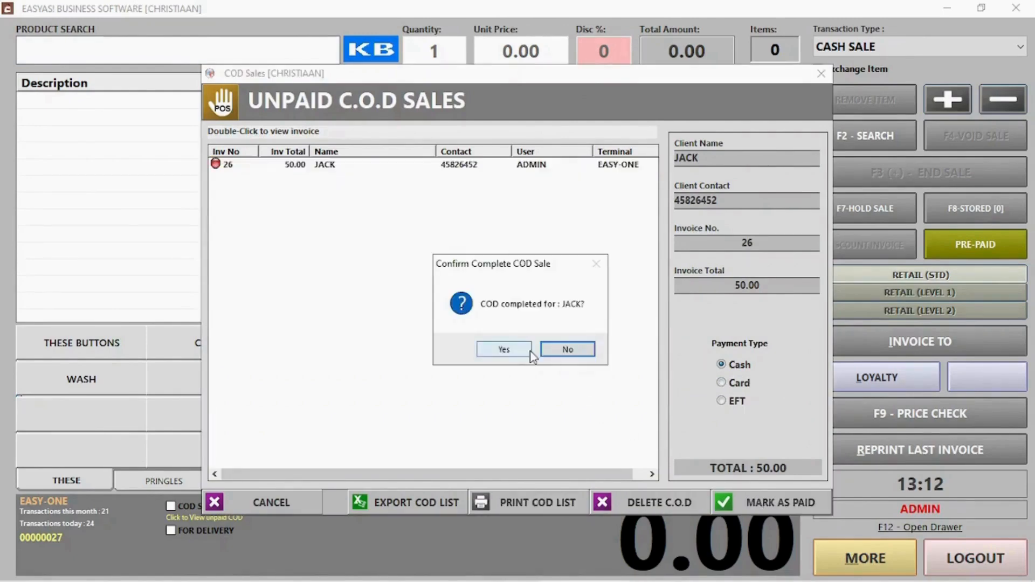
click(505, 350)
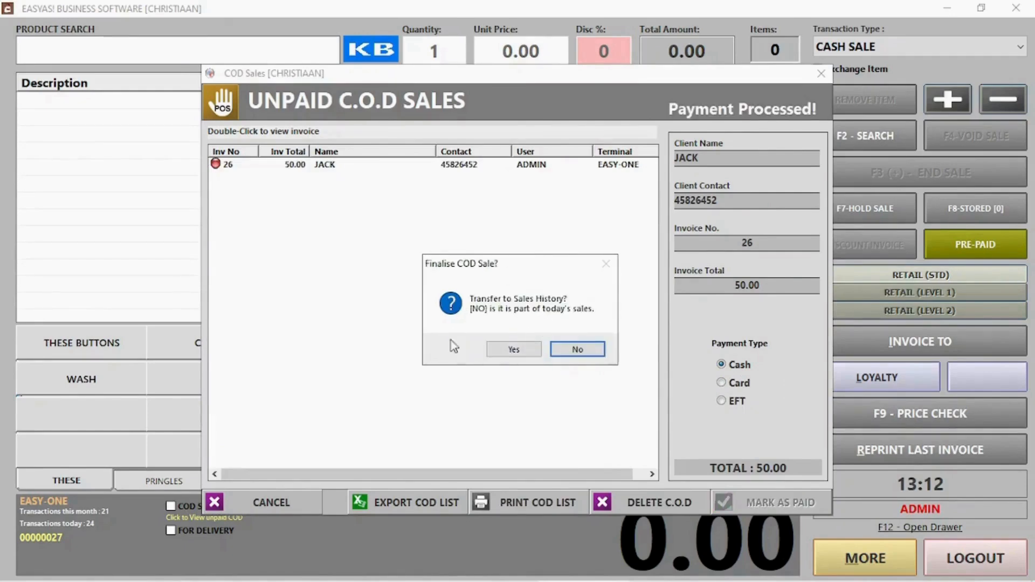
click(567, 352)
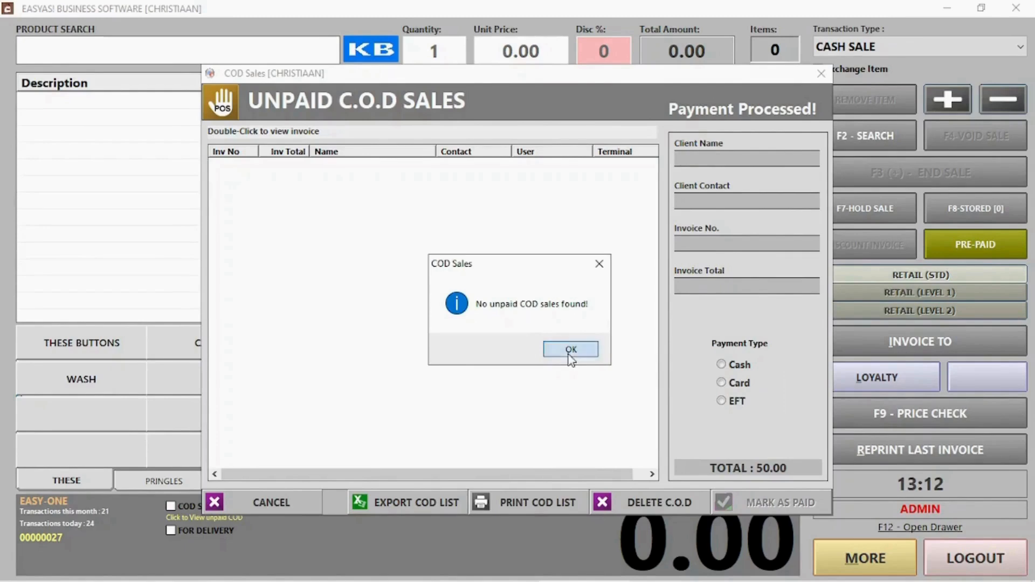
click(570, 350)
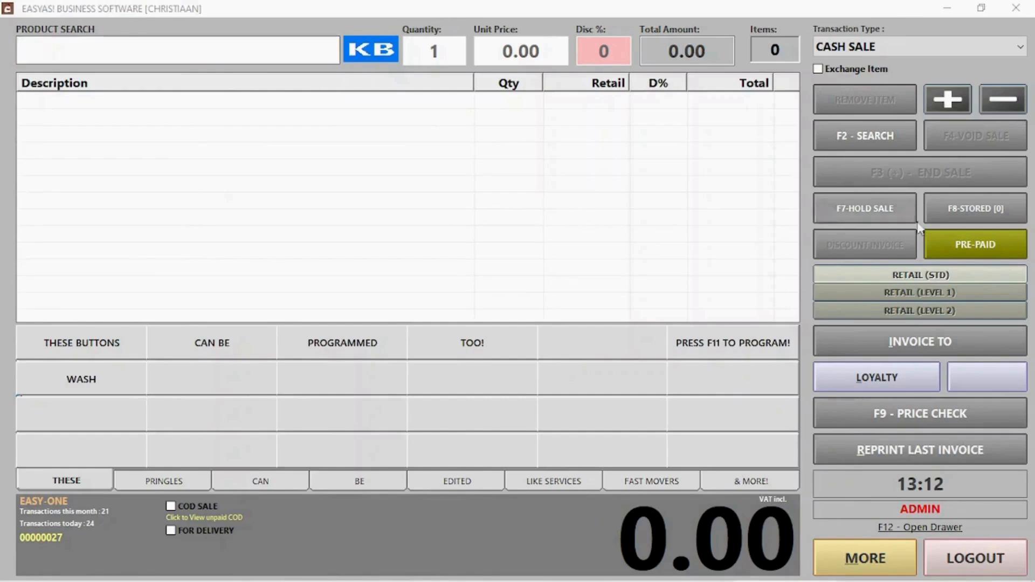
Step: Attach the saved loyalty client to the sale through client search
click(894, 343)
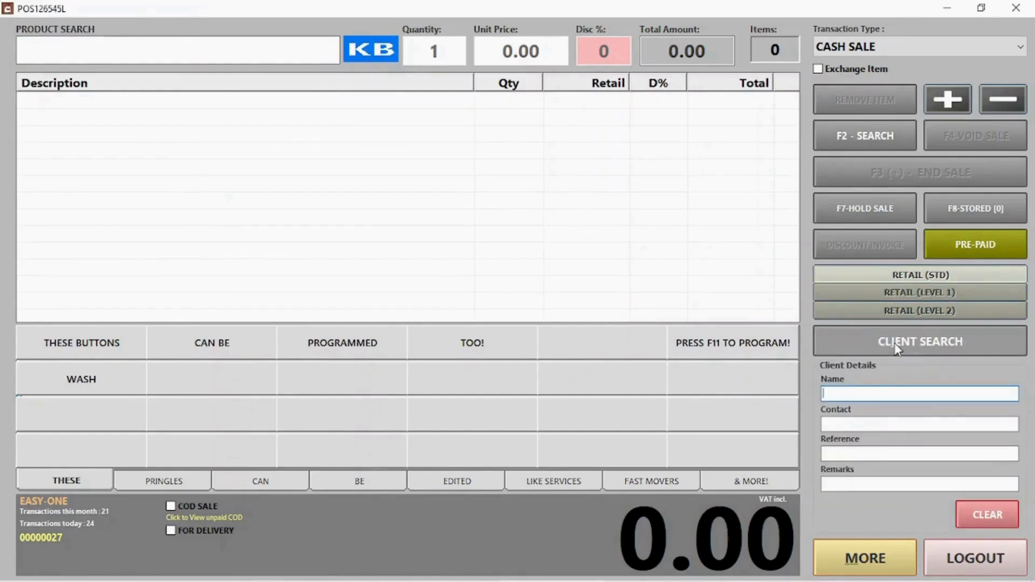
click(898, 345)
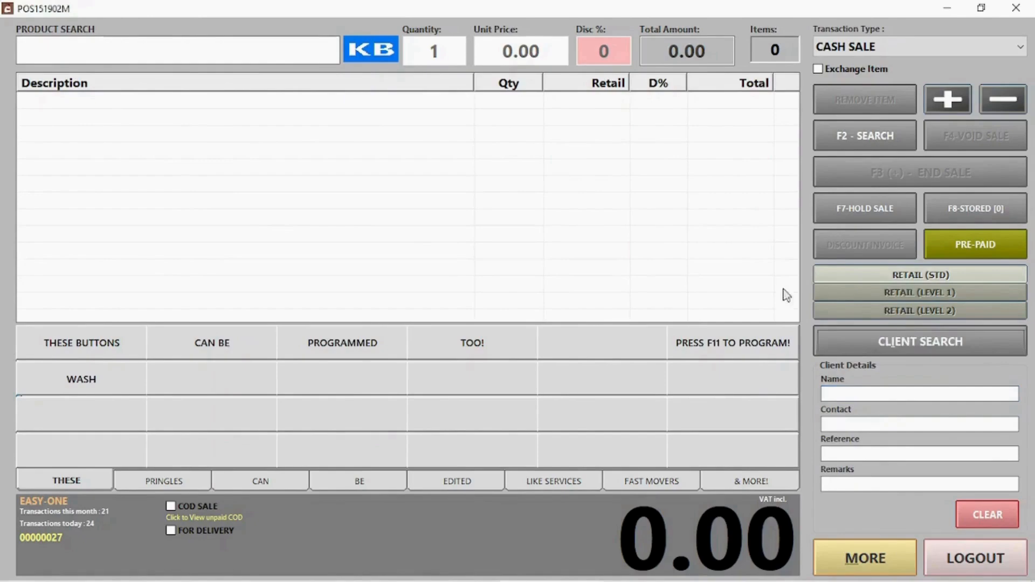
text(jac)
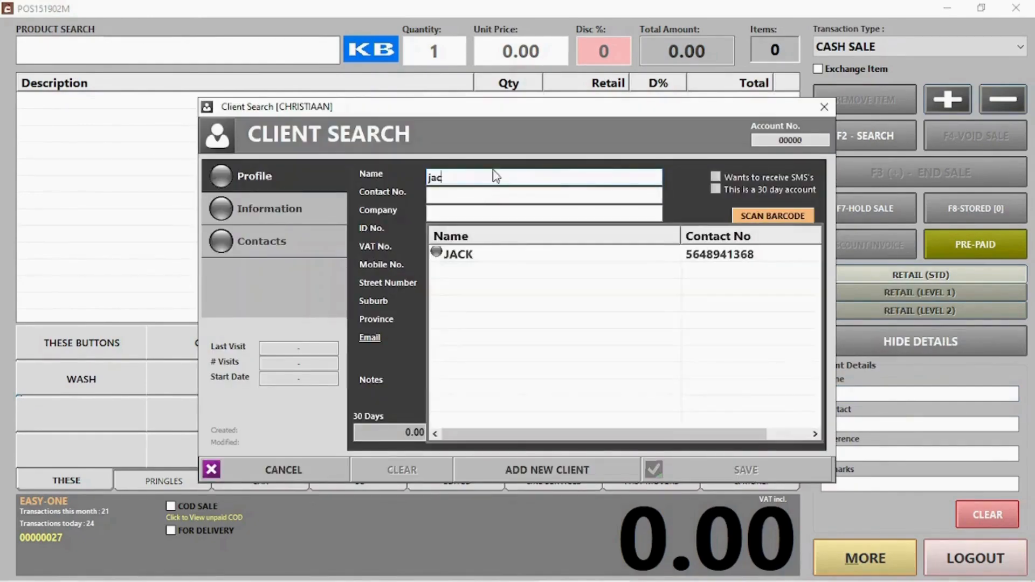
click(469, 261)
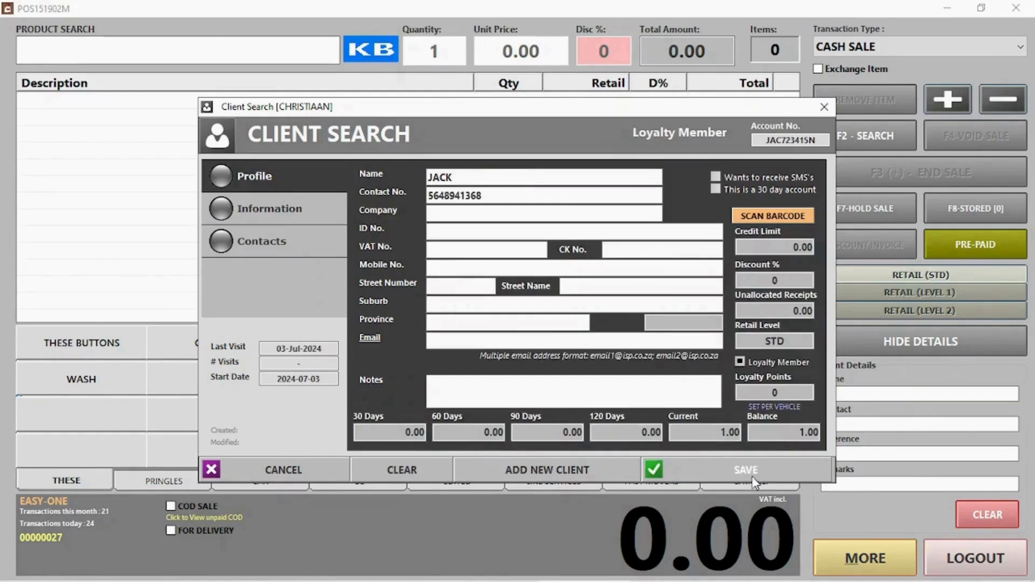
click(746, 470)
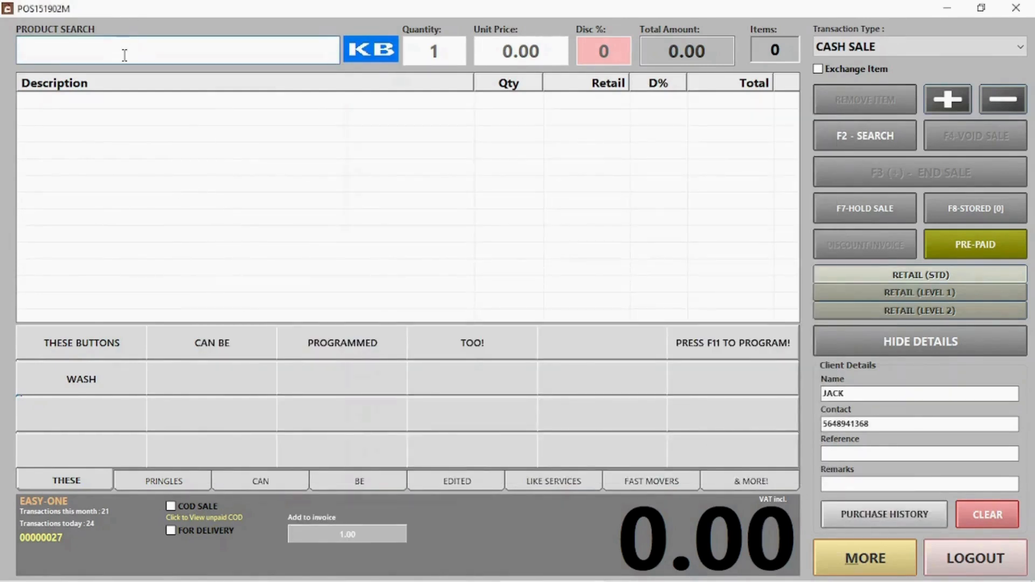
Step: Add PRINGLES CHUTNEY via search 'pr' and pay the 50.00 in full by card
text(pr)
click(107, 137)
key(Return)
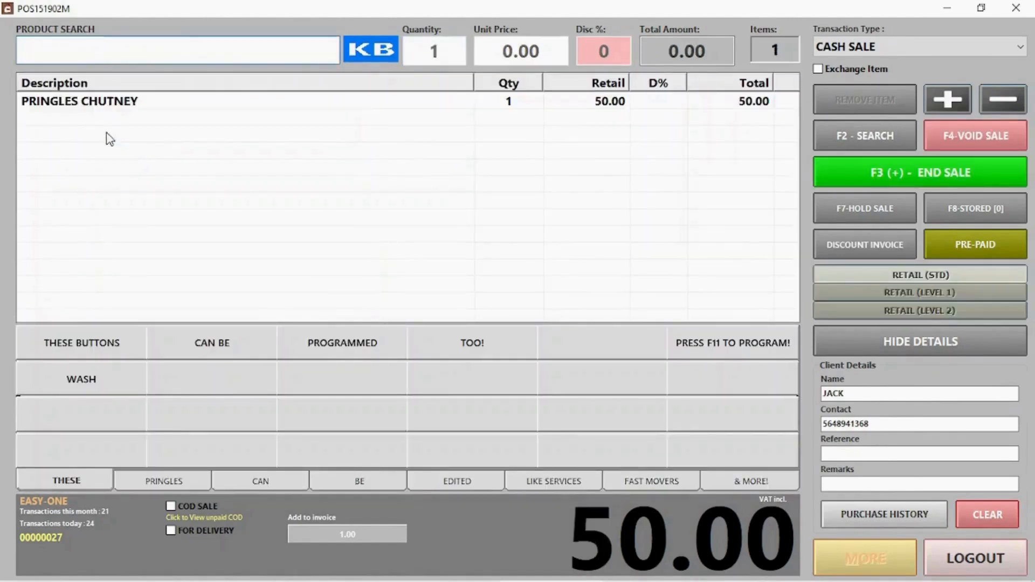
click(962, 186)
click(425, 248)
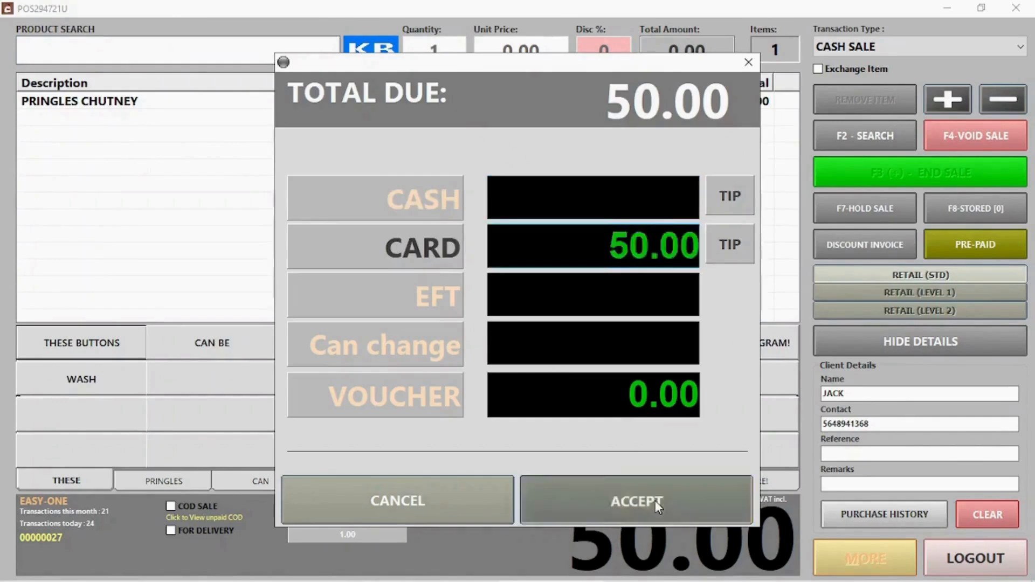
click(655, 500)
click(691, 402)
click(856, 48)
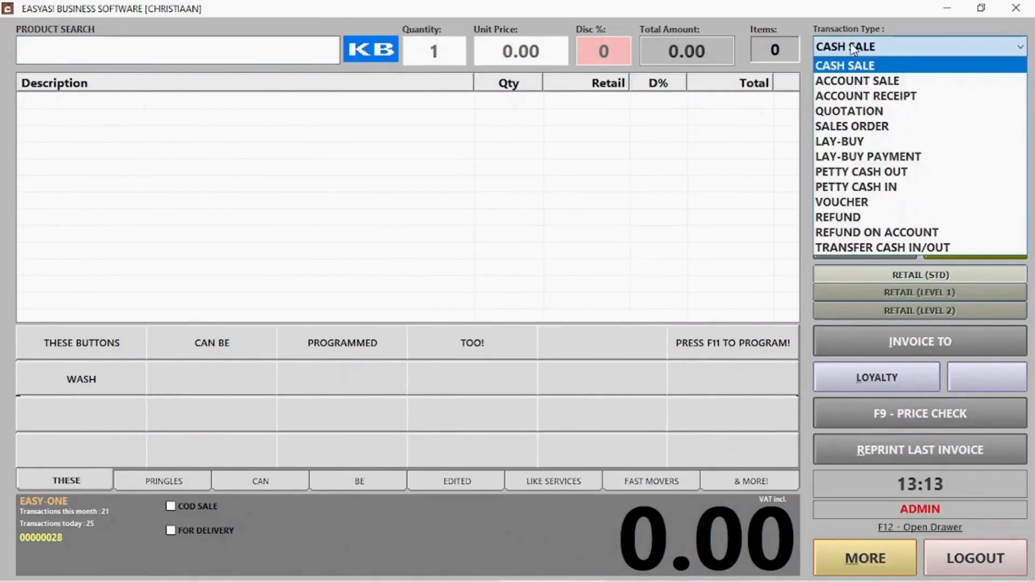
Step: Switch the transaction type to ACCOUNT RECEIPT and load the client's account owing 51.00
click(905, 48)
click(906, 49)
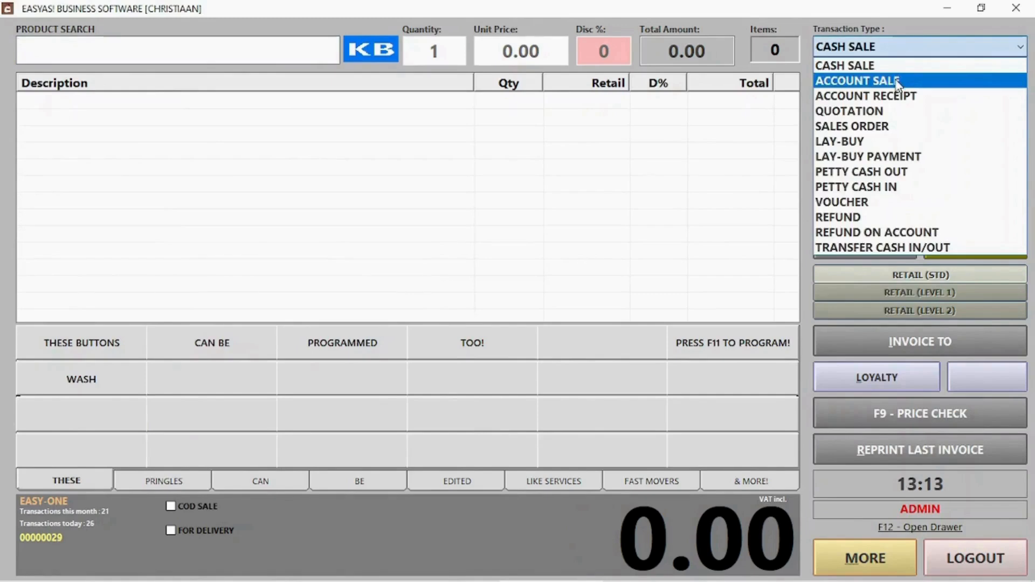
click(886, 81)
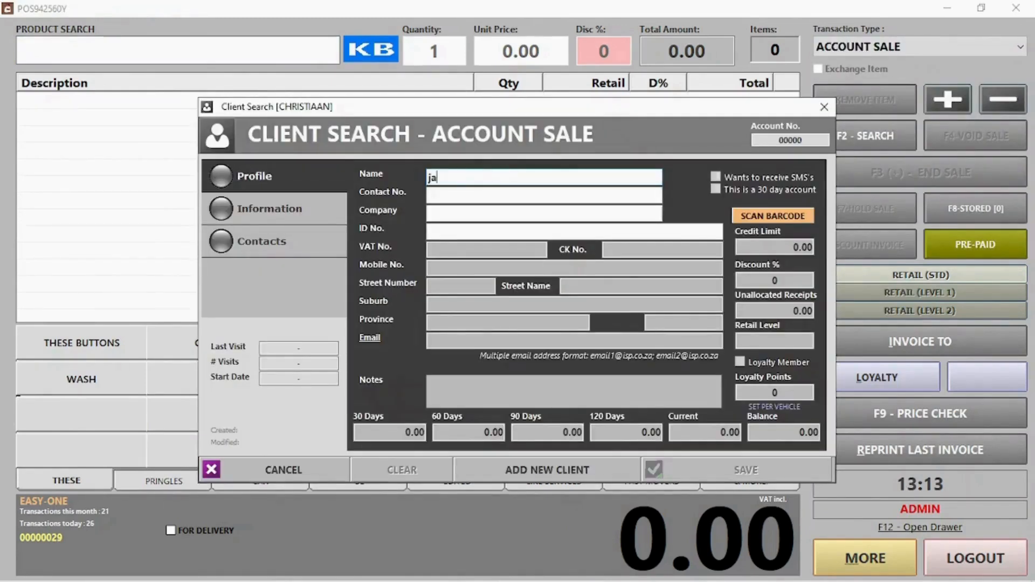
key(Return)
double_click(735, 254)
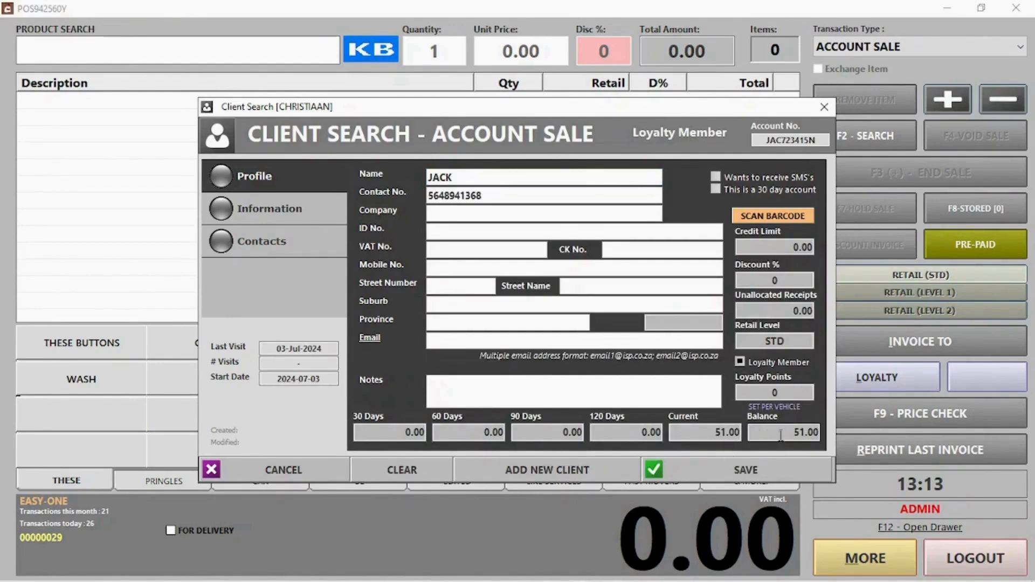
click(283, 469)
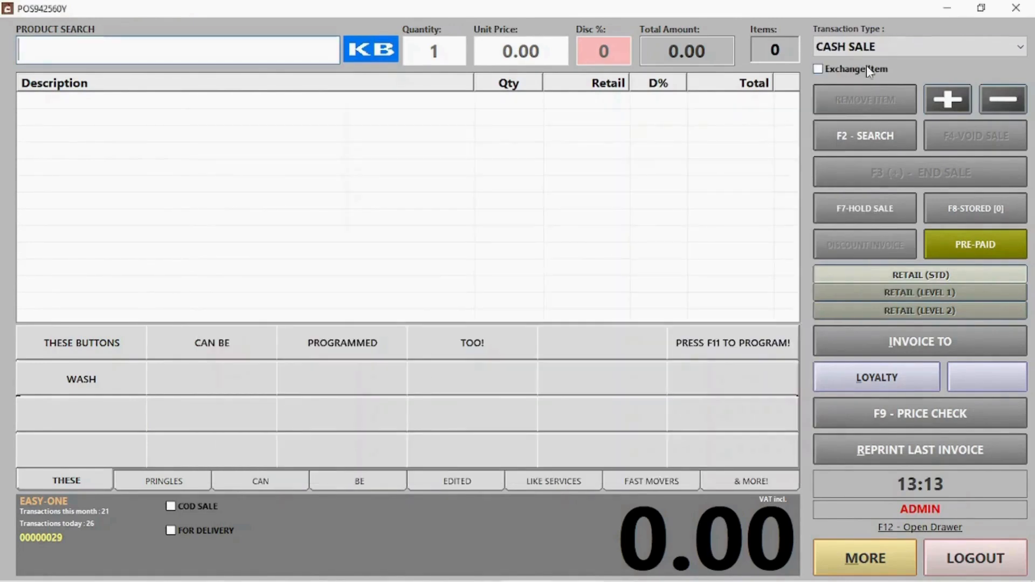
click(900, 46)
click(884, 96)
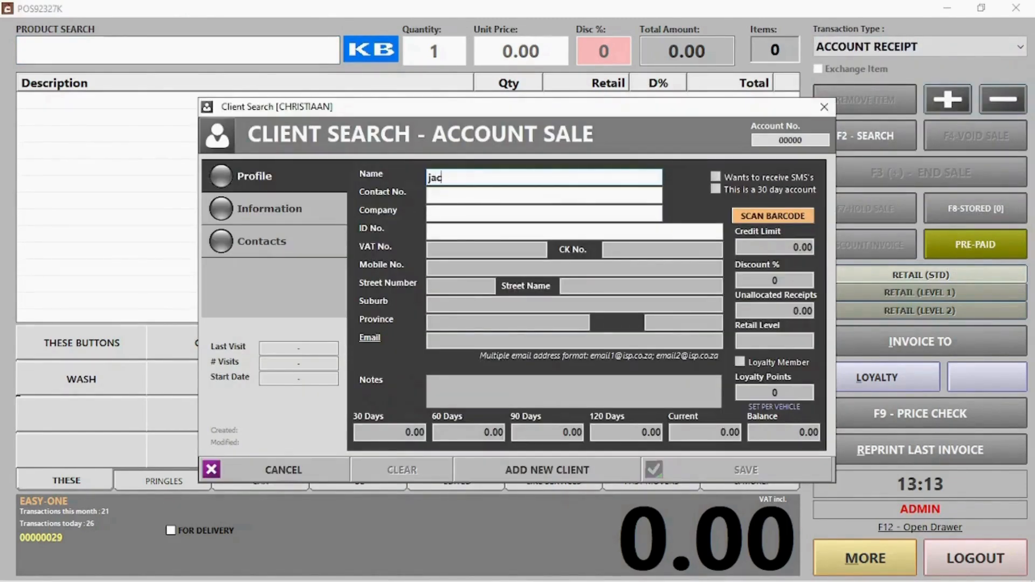
double_click(450, 253)
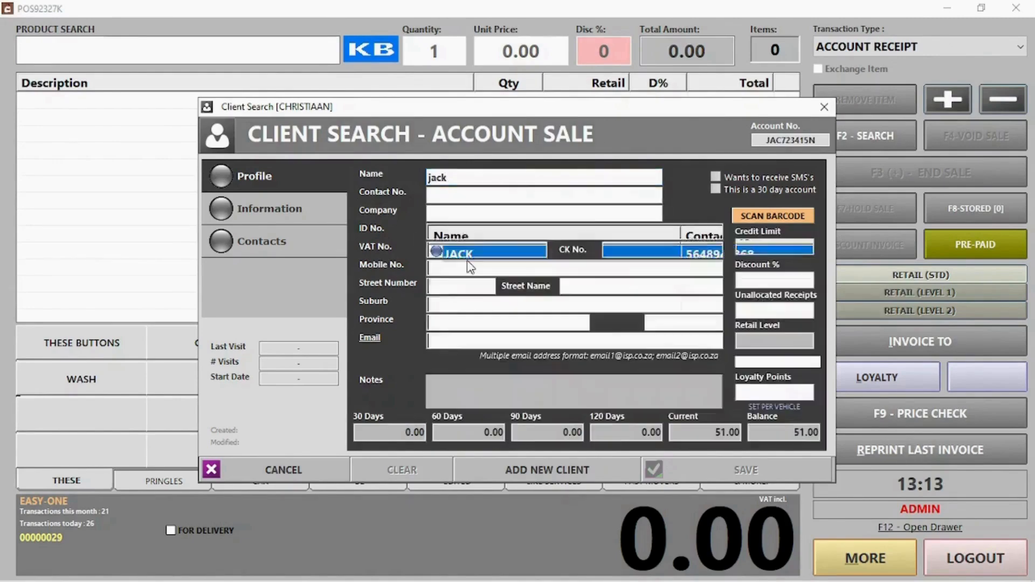
click(781, 463)
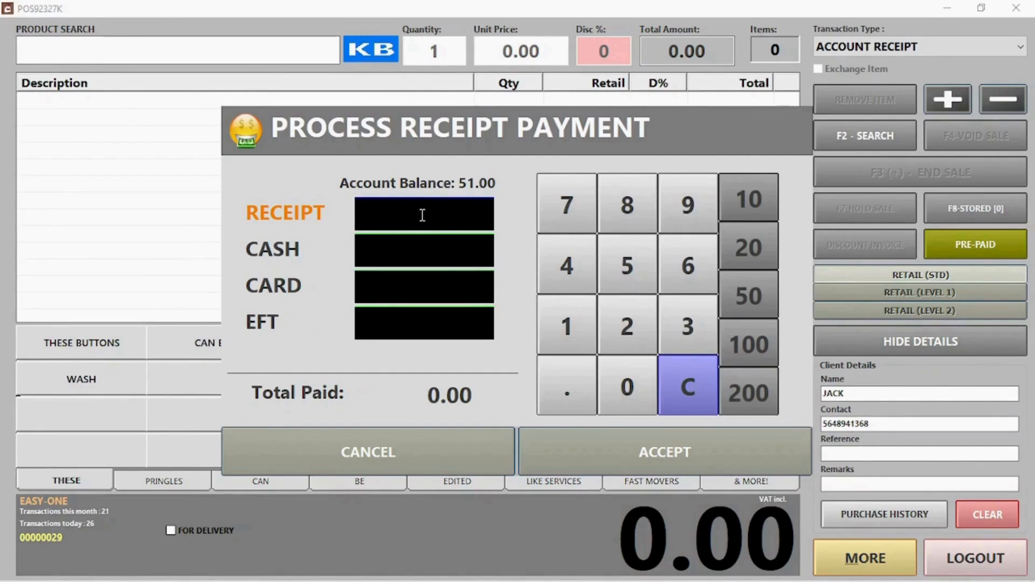
Step: Receive the 51.00 account payment as 31.00 cash plus 20.00 card, without printing a receipt
text(51)
click(417, 241)
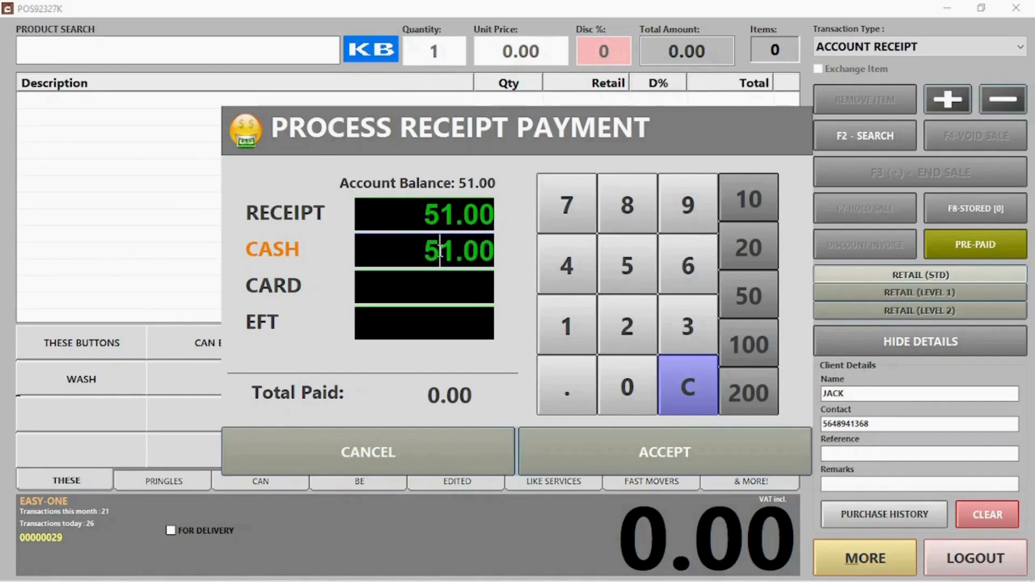
click(439, 251)
key(BackSpace)
text(3)
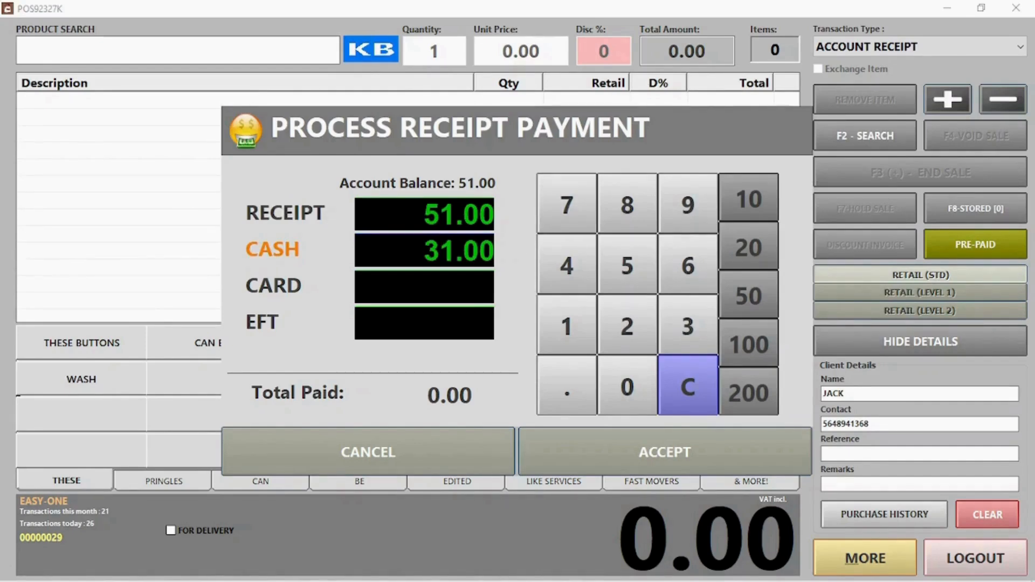
click(425, 286)
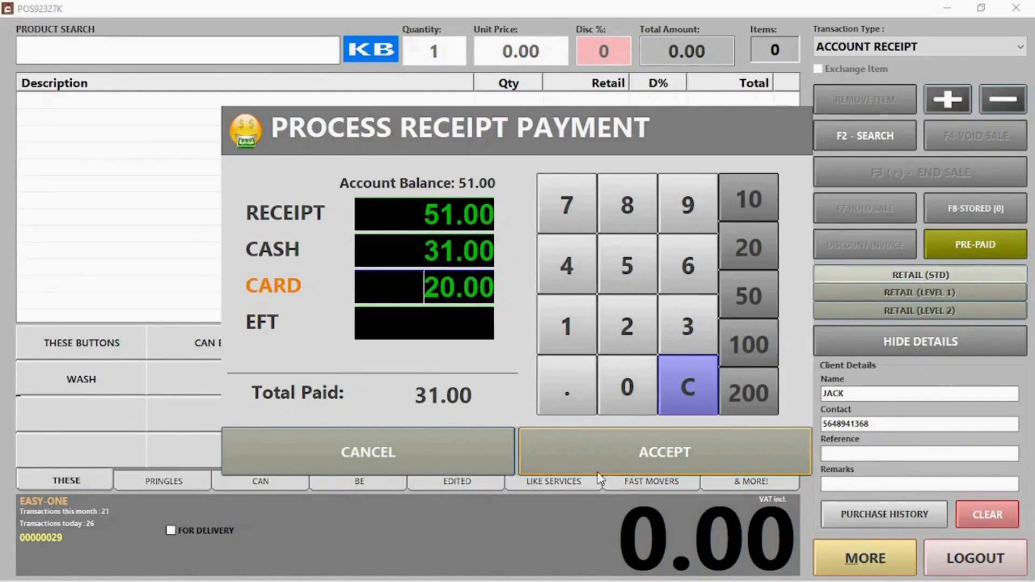
click(639, 455)
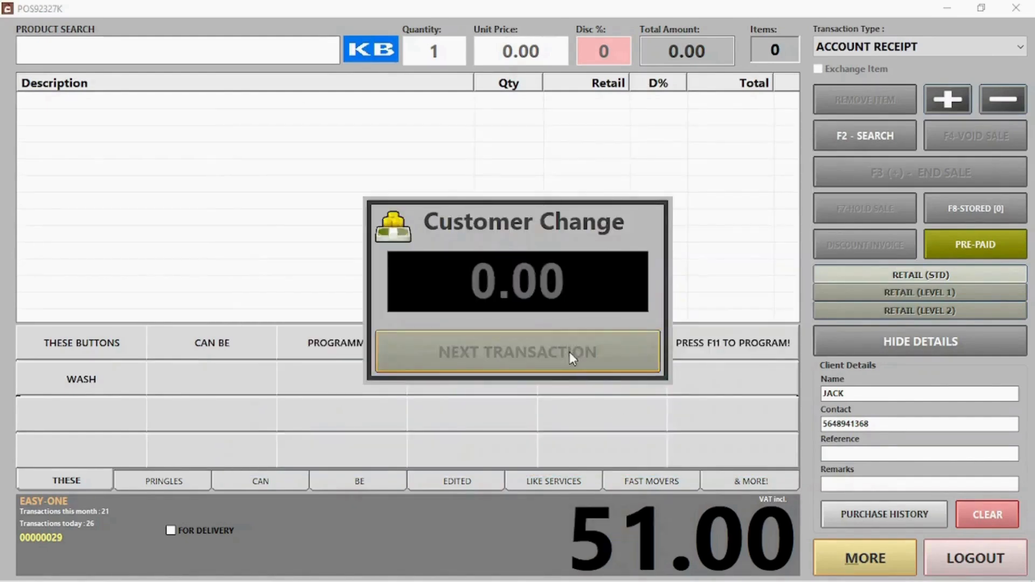
click(569, 352)
click(566, 353)
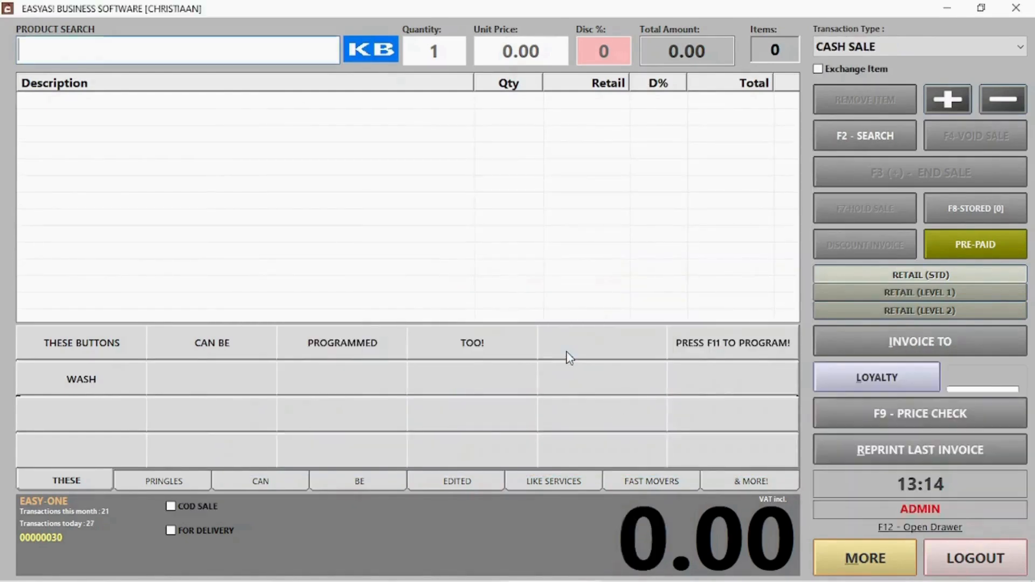
Step: Start a quotation for a walk-in client with their contact number and name, adding Pringles Cheese Chives
click(898, 47)
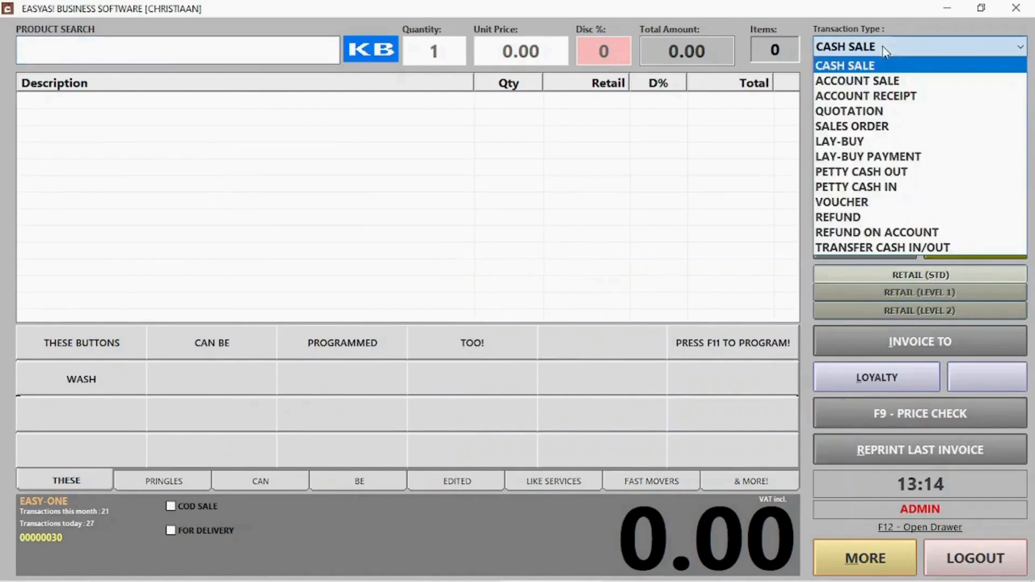
click(857, 110)
click(511, 350)
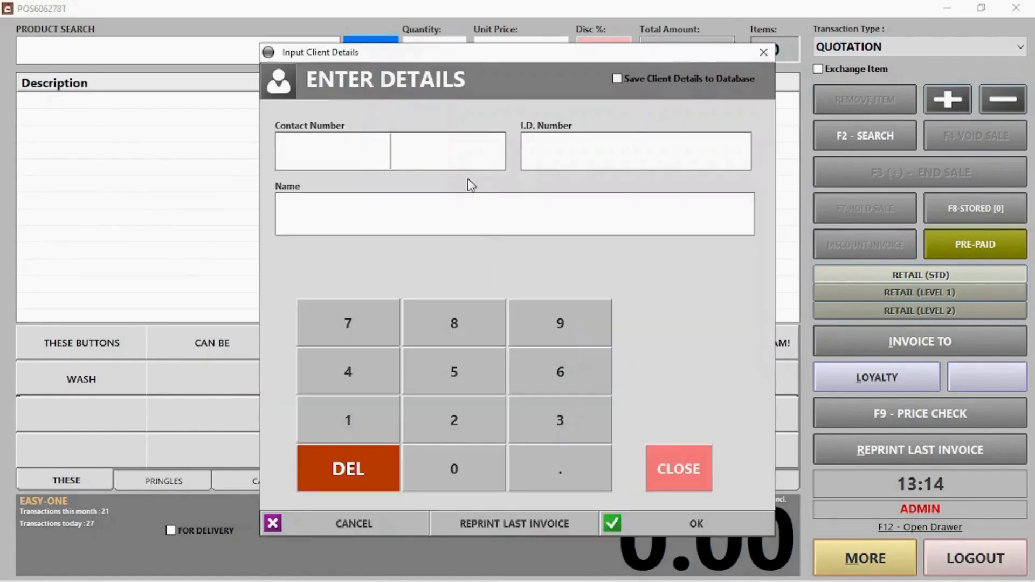
text(421566326)
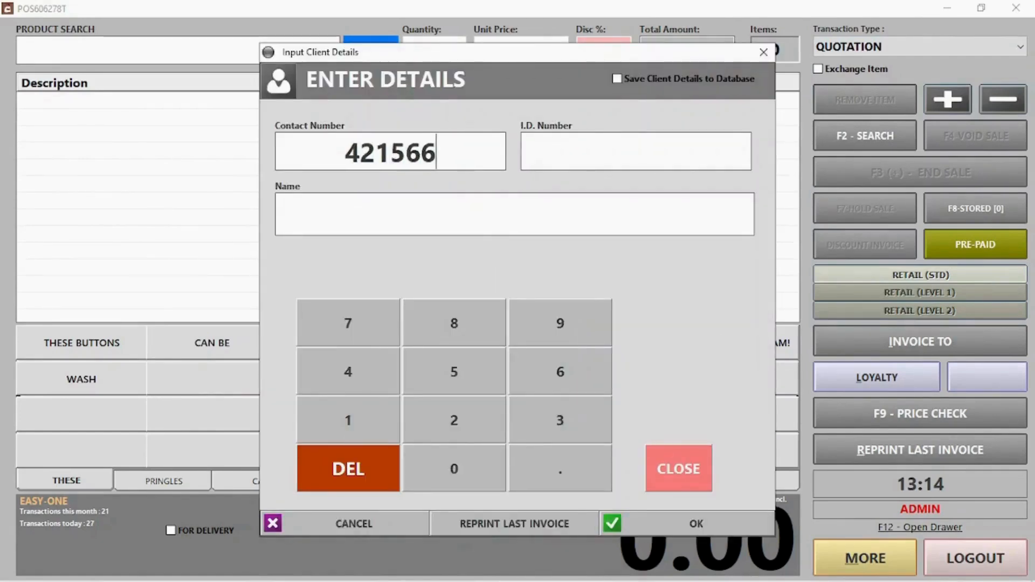
click(365, 218)
text(Jill)
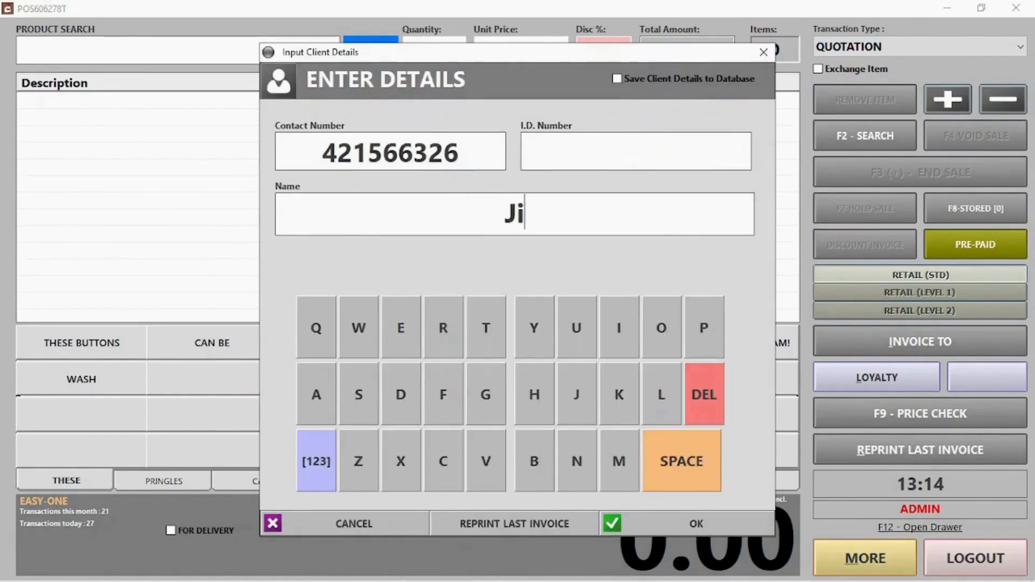
click(698, 526)
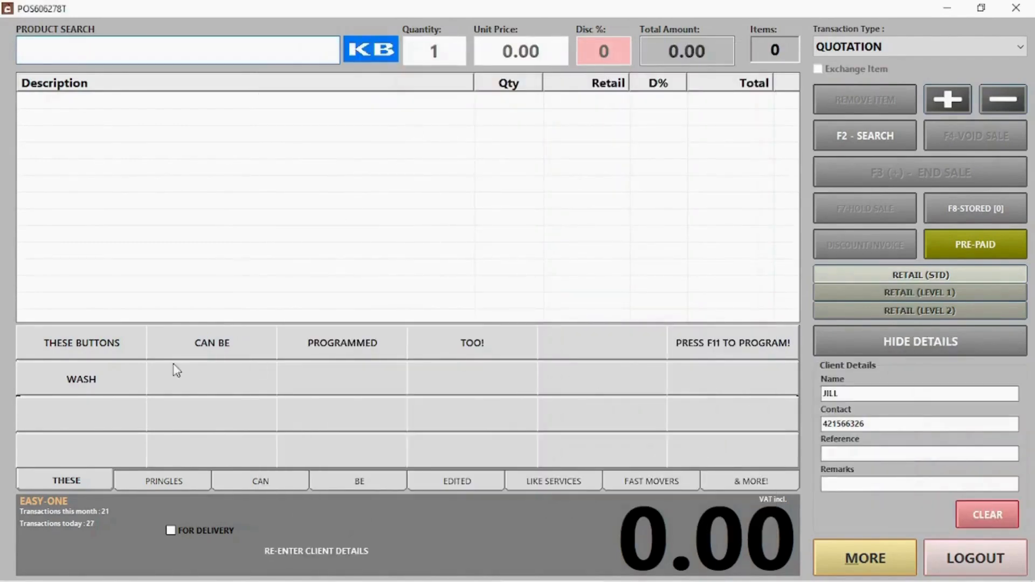
click(165, 480)
click(59, 344)
Step: Add Pringles Chutney and S&V, then end the sale as a quotation and skip printing
click(200, 344)
click(343, 343)
click(962, 179)
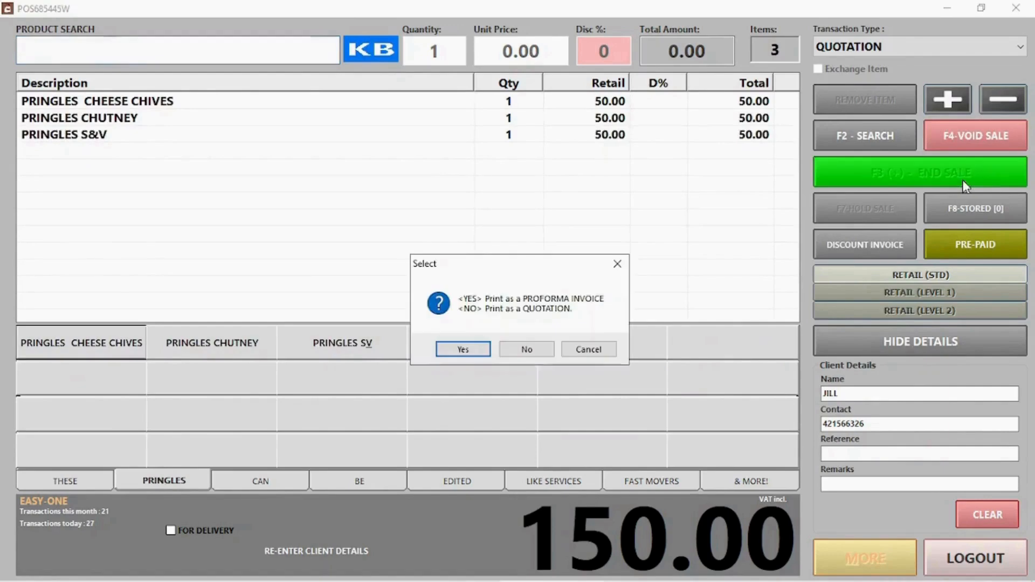
click(527, 349)
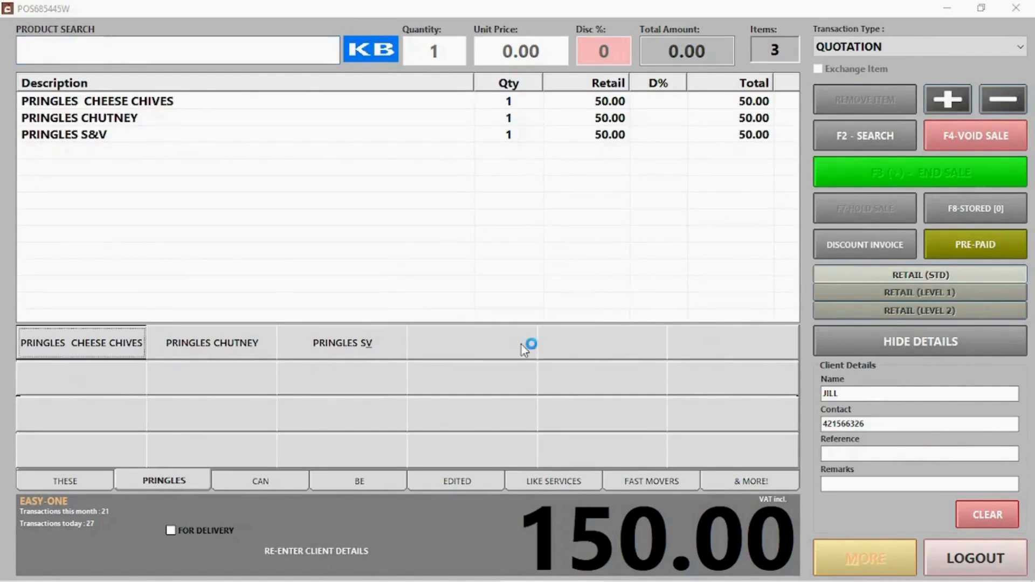
click(560, 502)
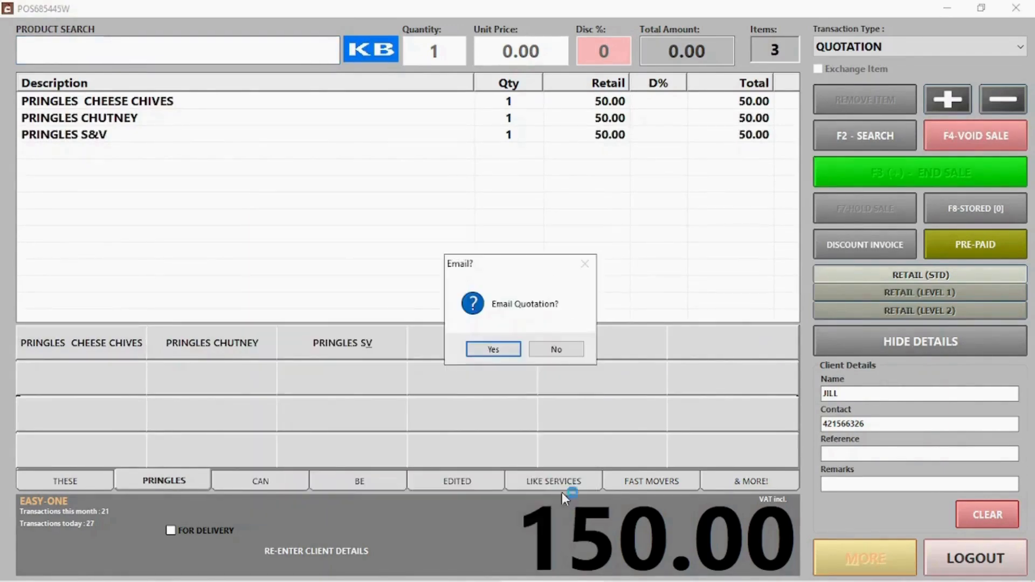
Step: E-mail the 150.00 quotation to the customer's e-mail address and close the PDF window
click(501, 350)
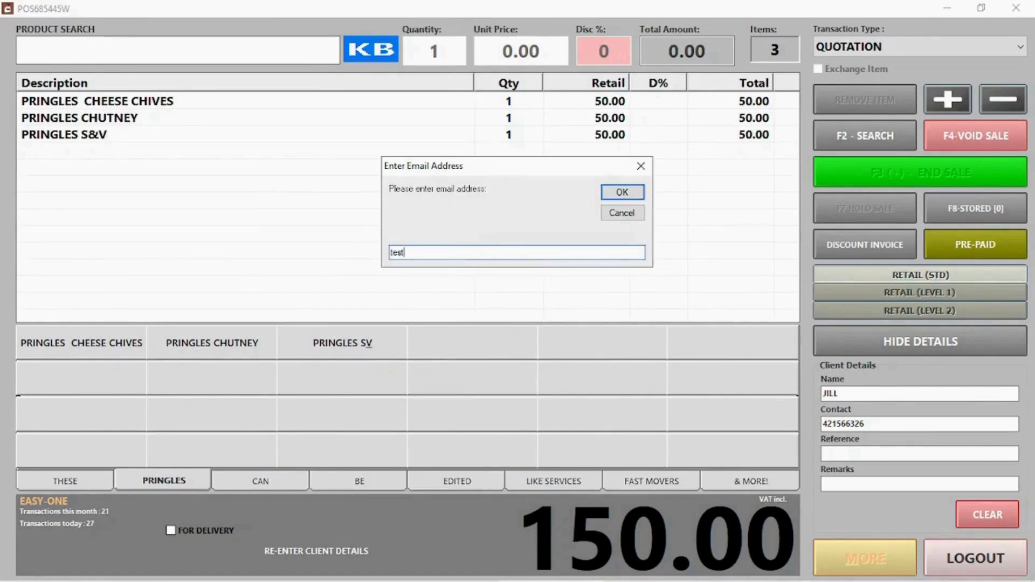
text(test@email.com)
click(617, 192)
click(503, 349)
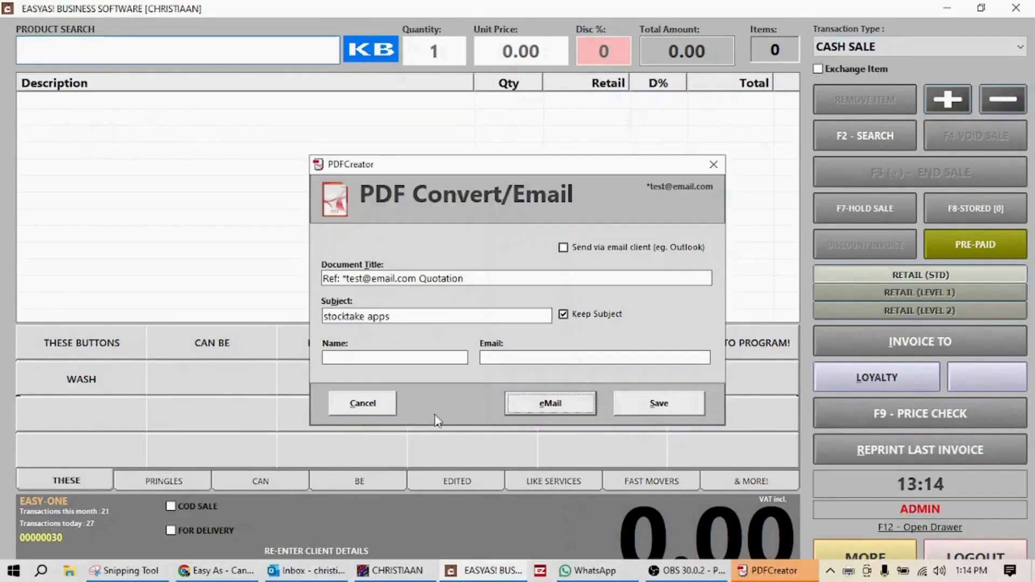
click(550, 403)
click(917, 46)
Step: Make the transaction a lay-buy and attach the existing client found by name search
click(851, 140)
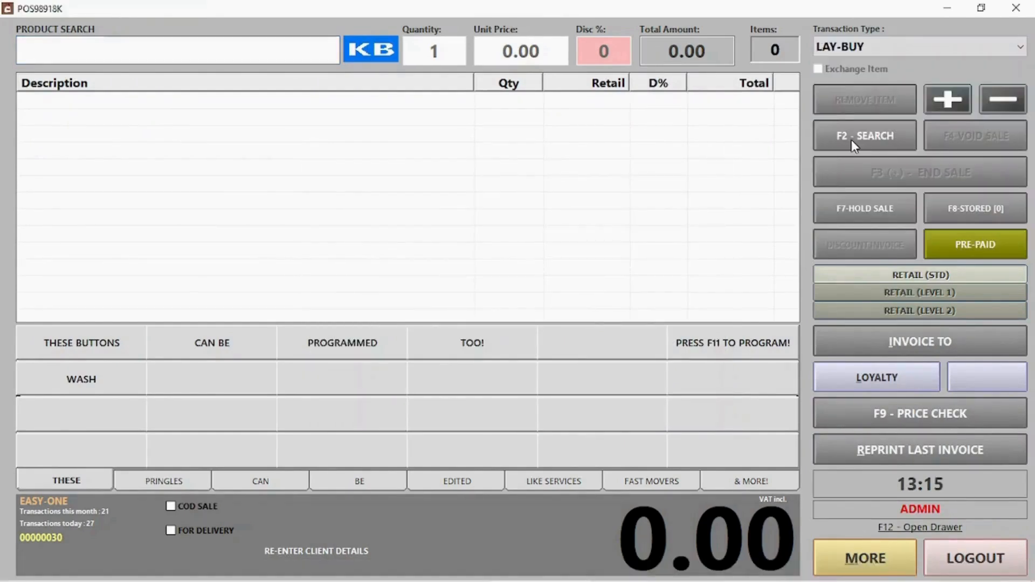
text(jack)
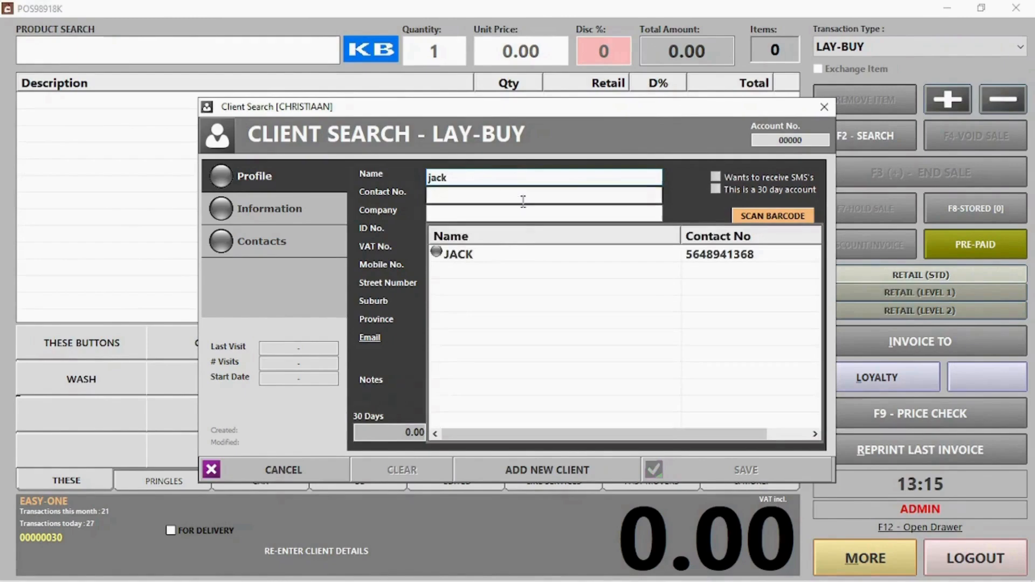
double_click(492, 254)
click(781, 473)
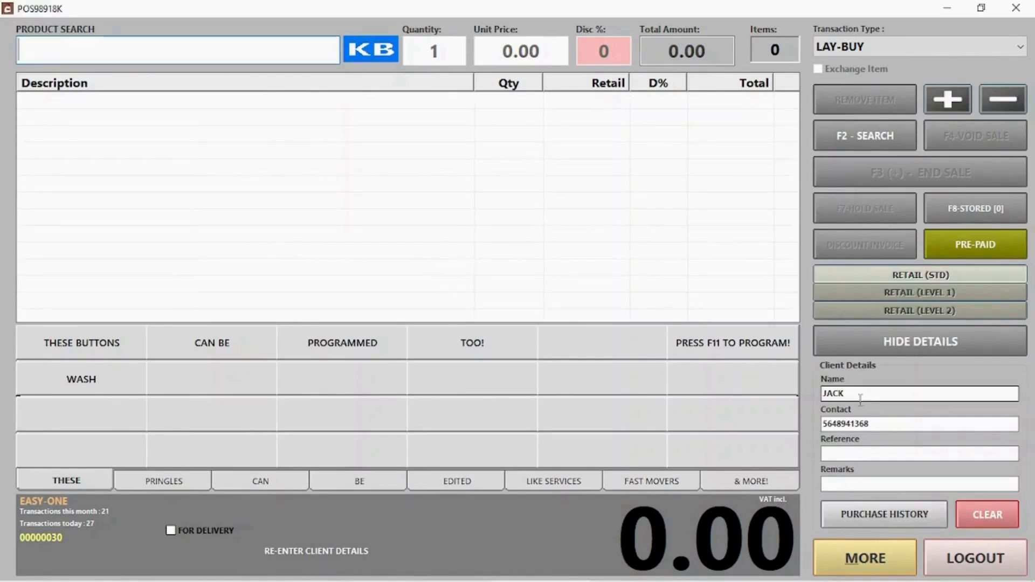
Step: Add Pringles Cheese Chives, Chutney and S&V, then take a 60.00 cash deposit
click(169, 484)
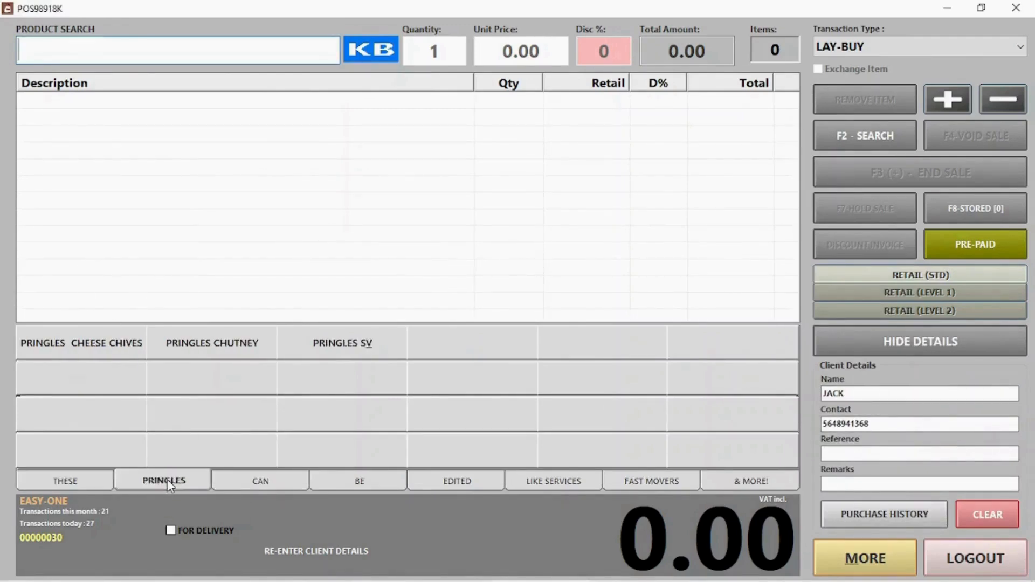
click(107, 353)
click(241, 347)
click(305, 345)
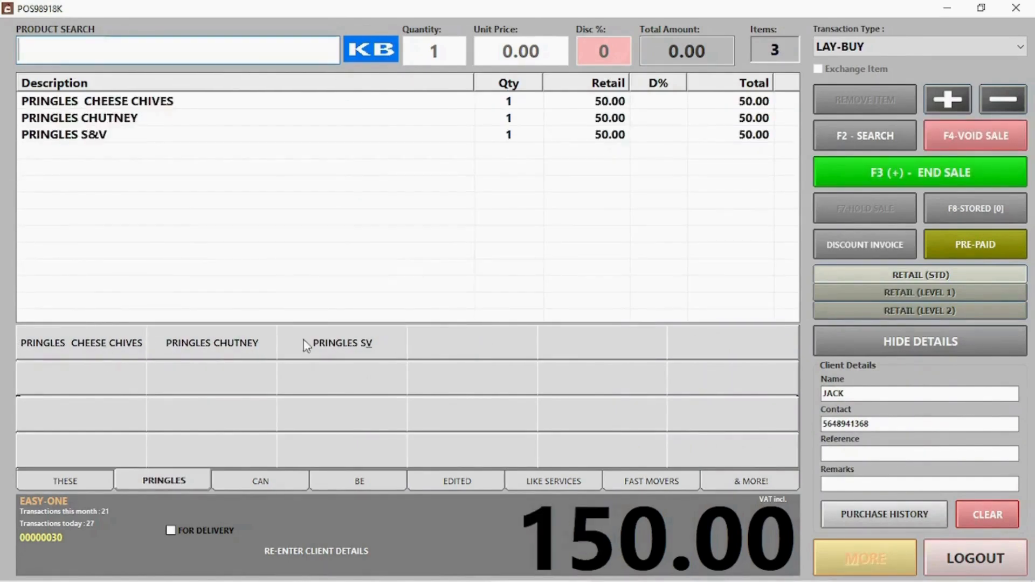
click(890, 173)
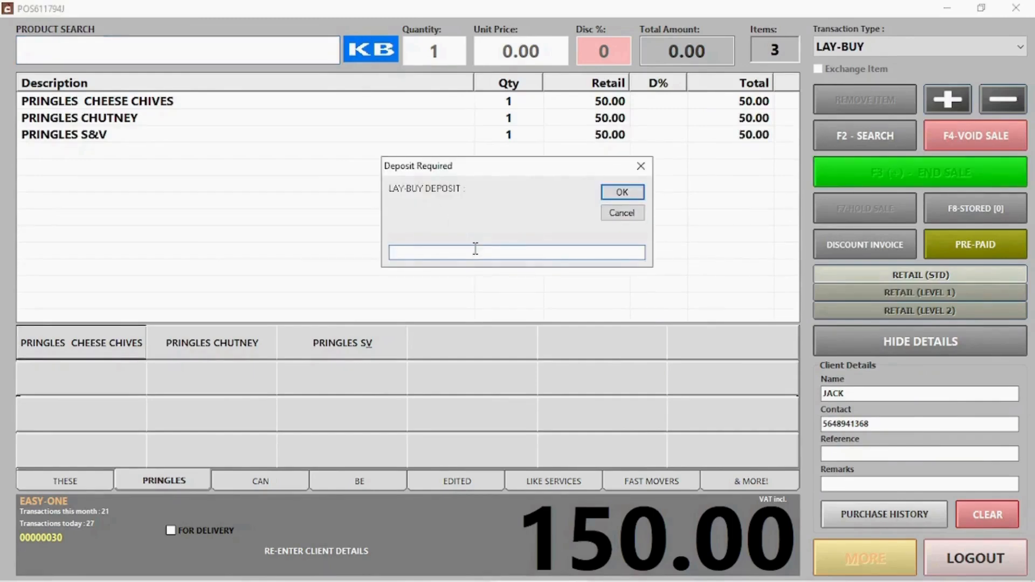
text(60)
key(Return)
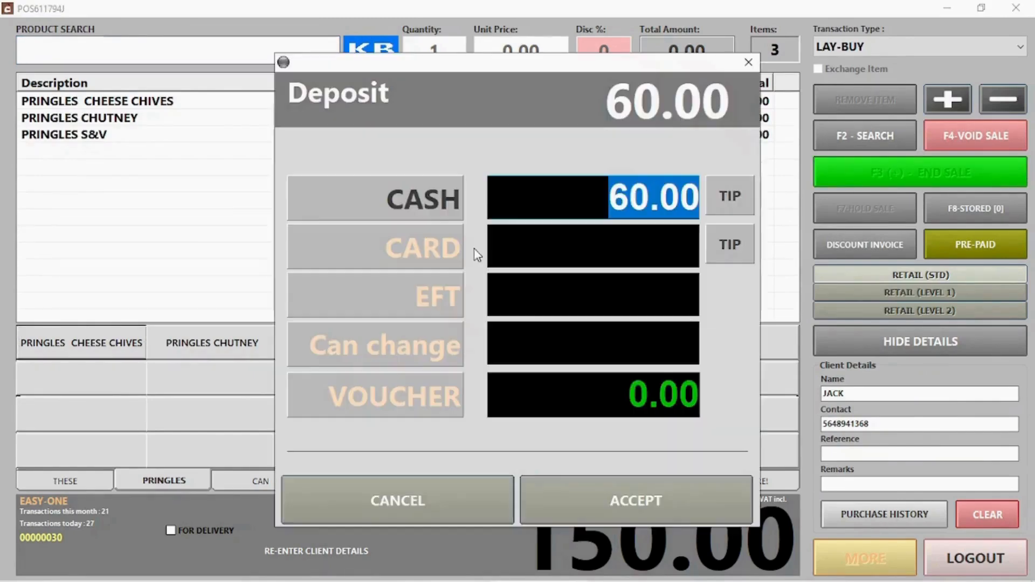
click(662, 505)
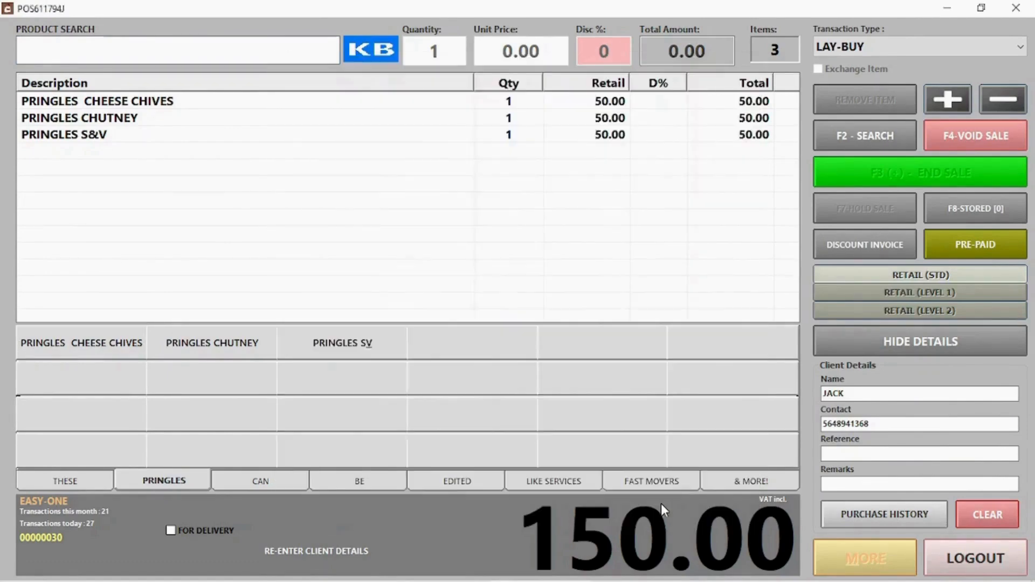
click(617, 376)
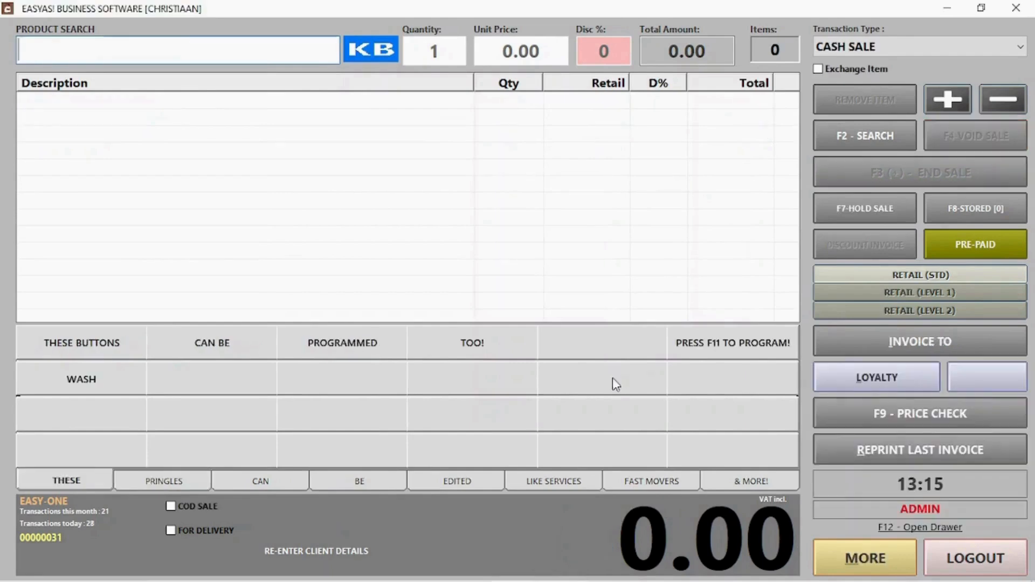
Step: Take a 90.00 cash lay-buy payment on lay-buy 30 and save it fully paid
click(907, 48)
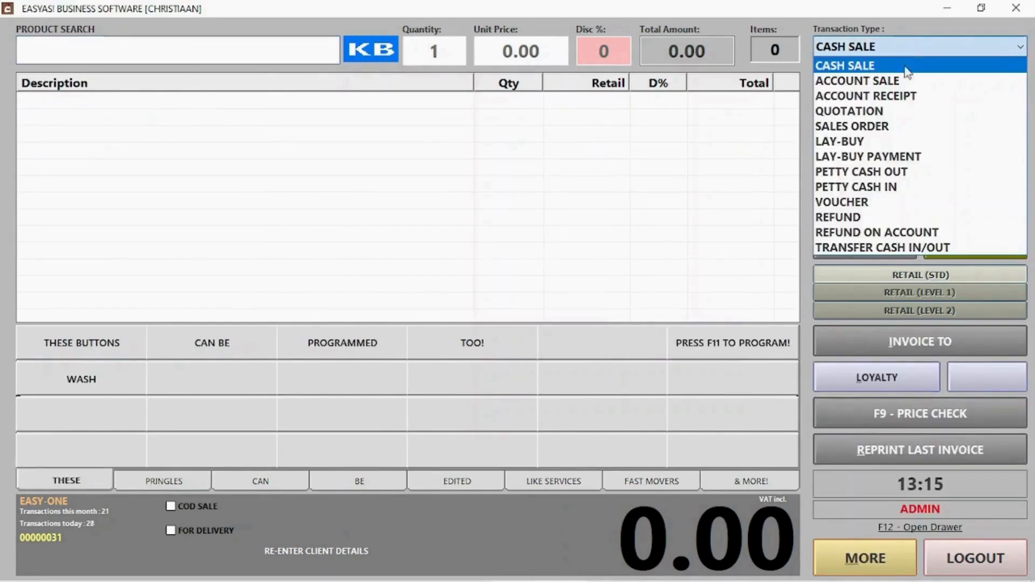
click(888, 157)
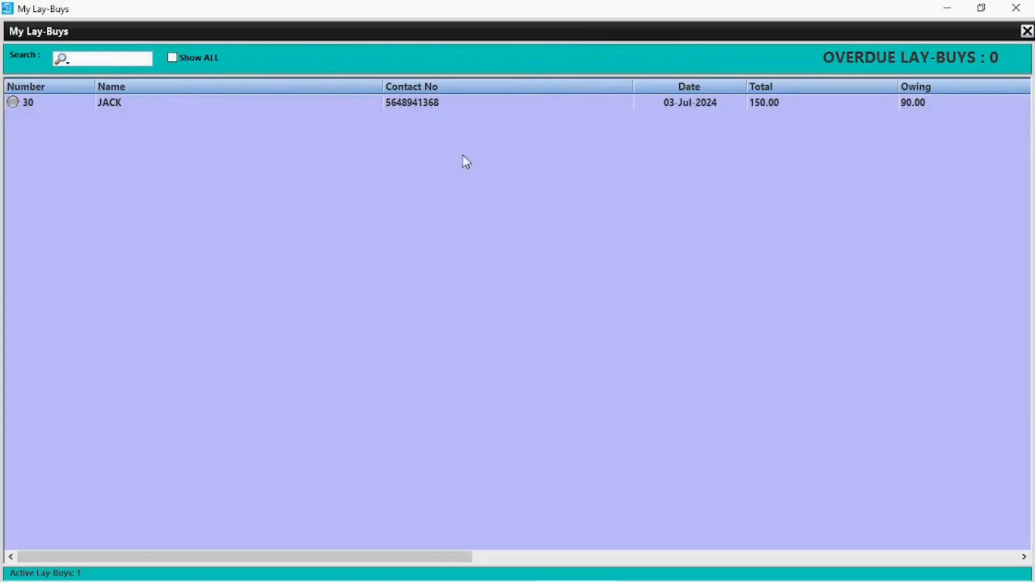
double_click(179, 101)
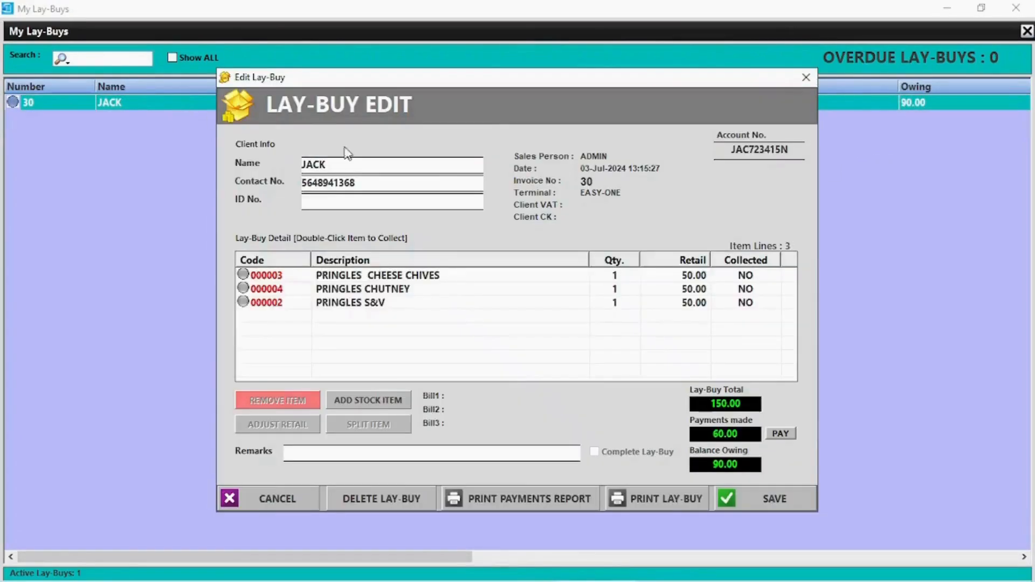
click(780, 435)
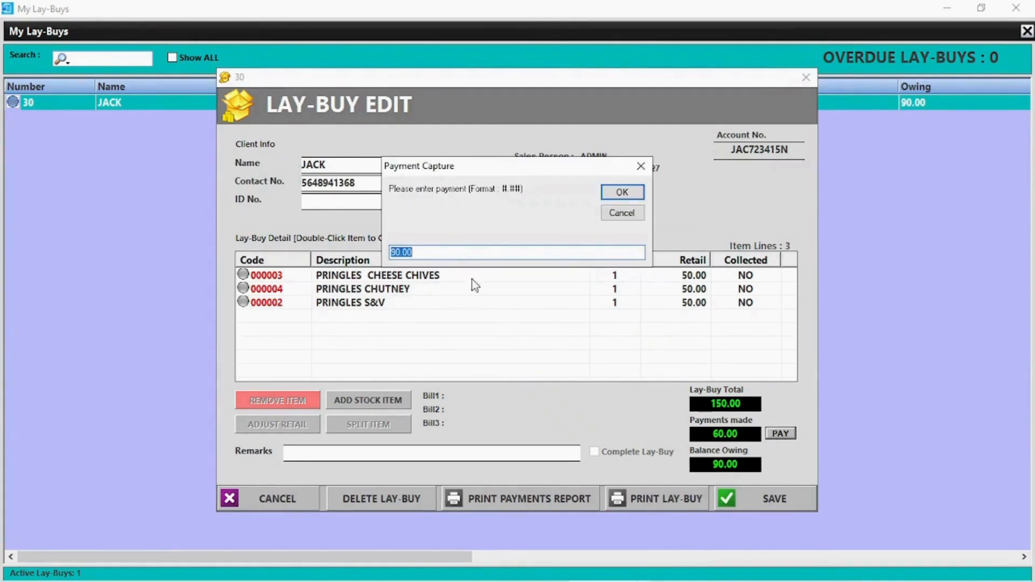
click(622, 192)
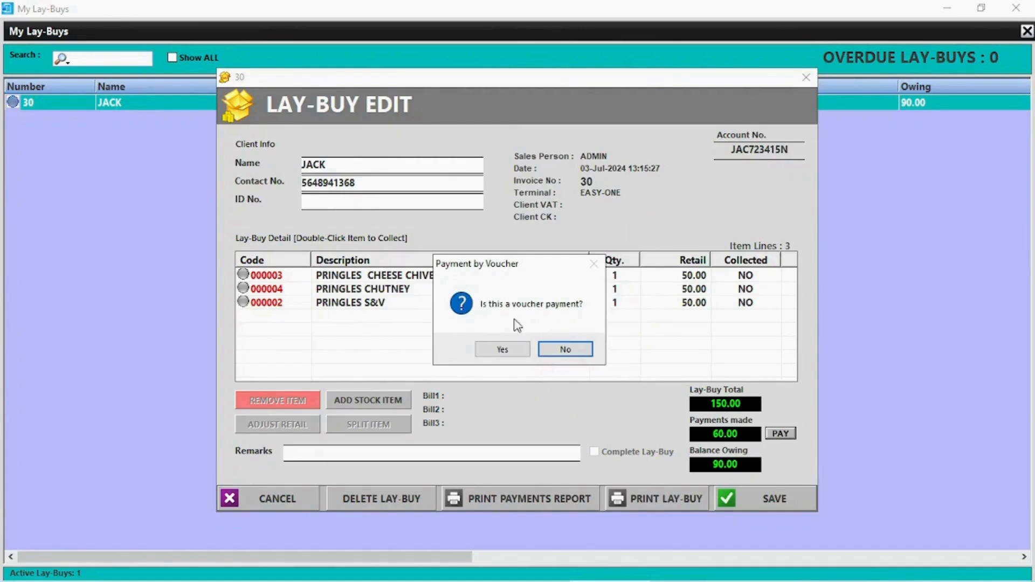
click(585, 350)
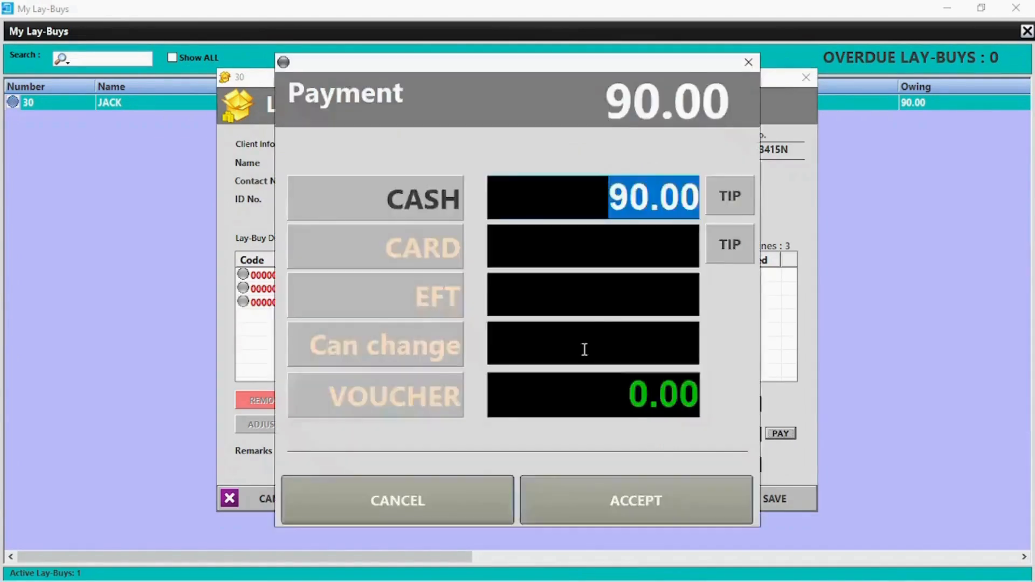
click(644, 500)
click(601, 375)
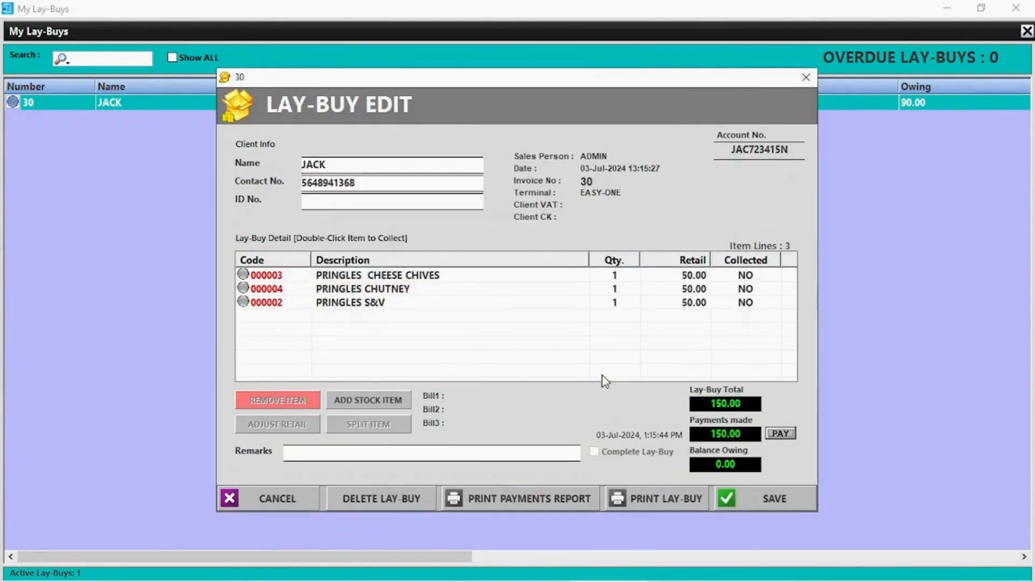
click(209, 120)
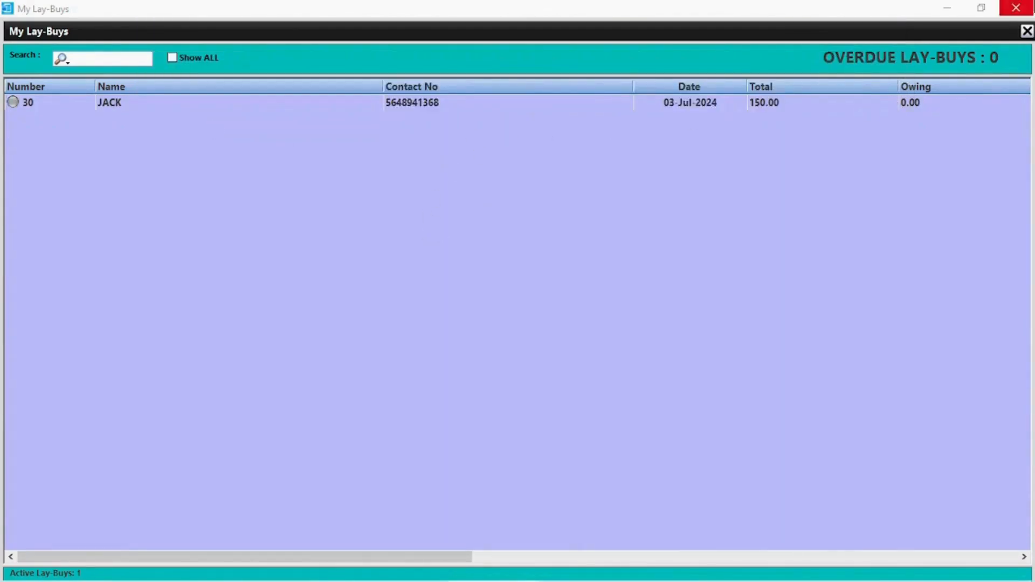
click(1016, 7)
click(889, 47)
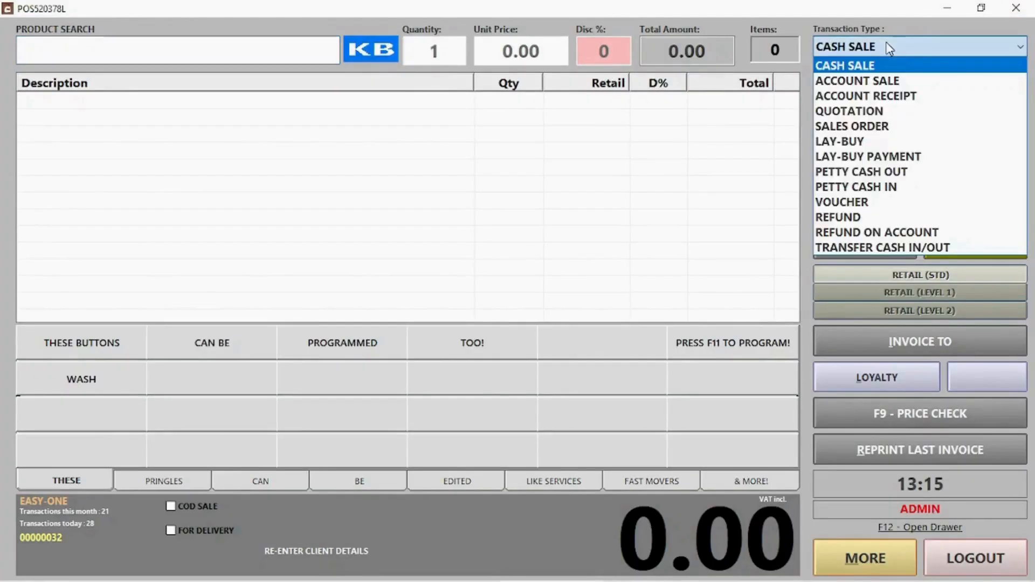
Step: Post a 3000 petty cash out to supplier TEST with description 'INV 53268'
click(861, 171)
click(437, 131)
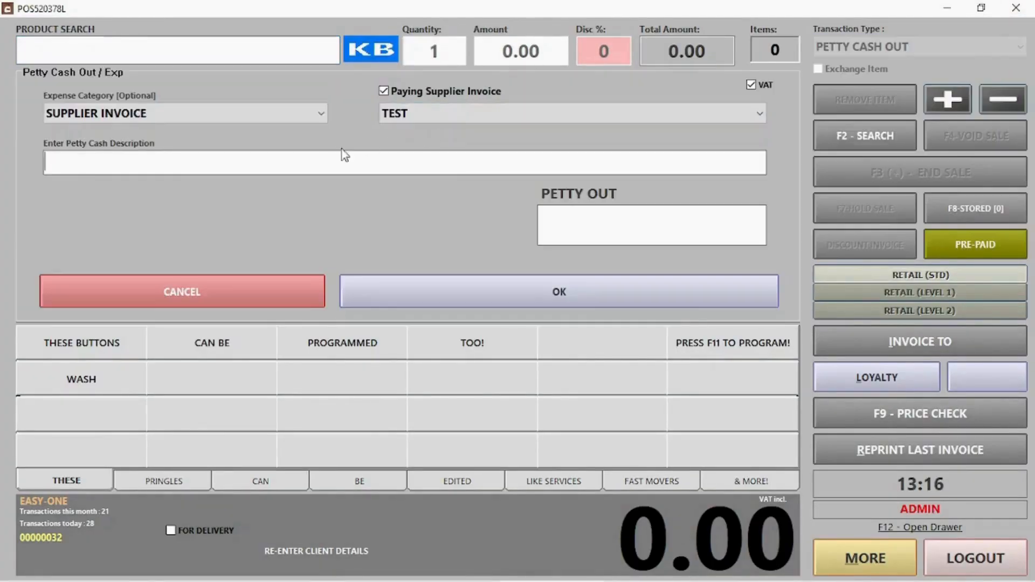
text(INV 53268)
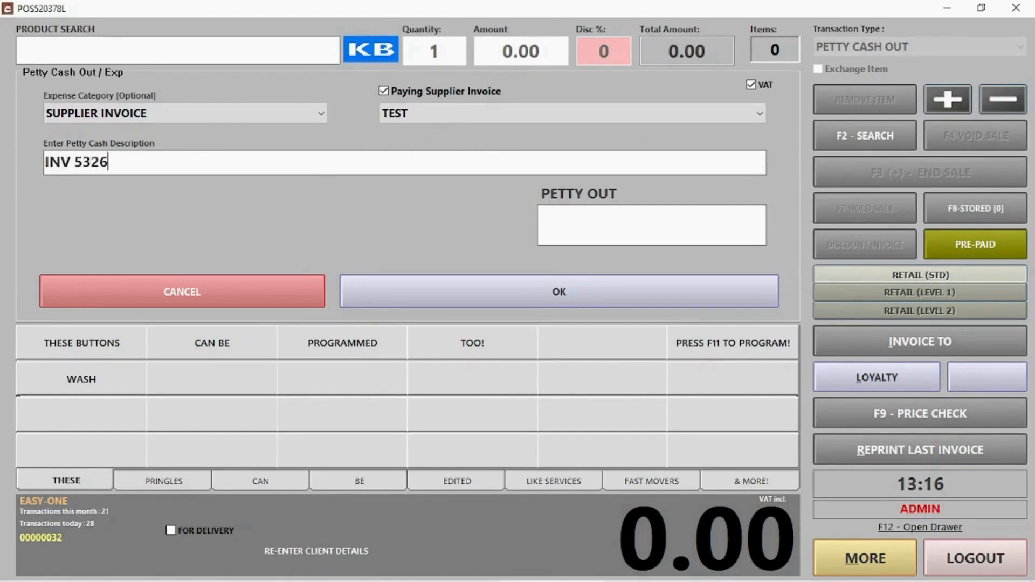
click(668, 216)
text(3000)
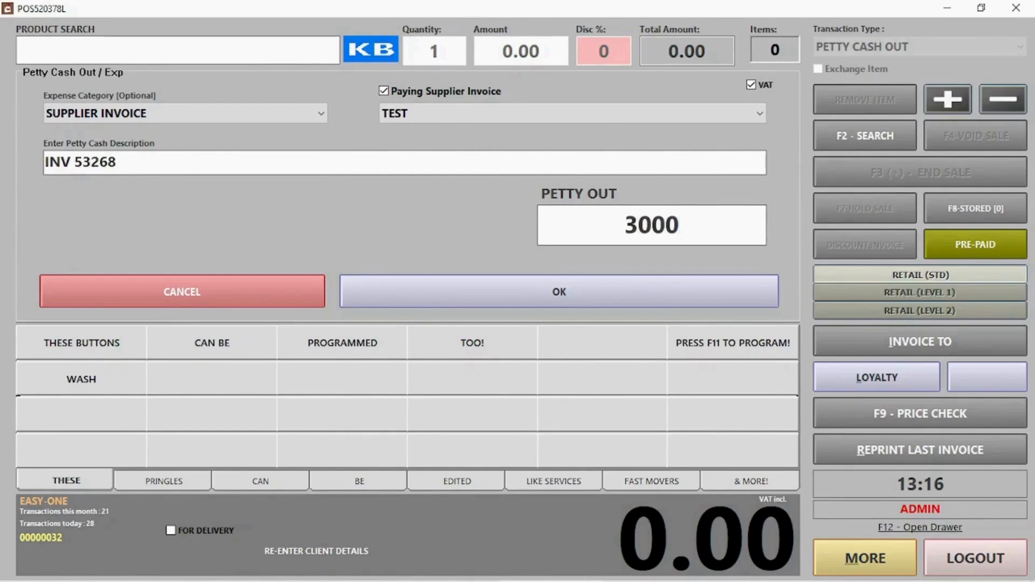
click(577, 293)
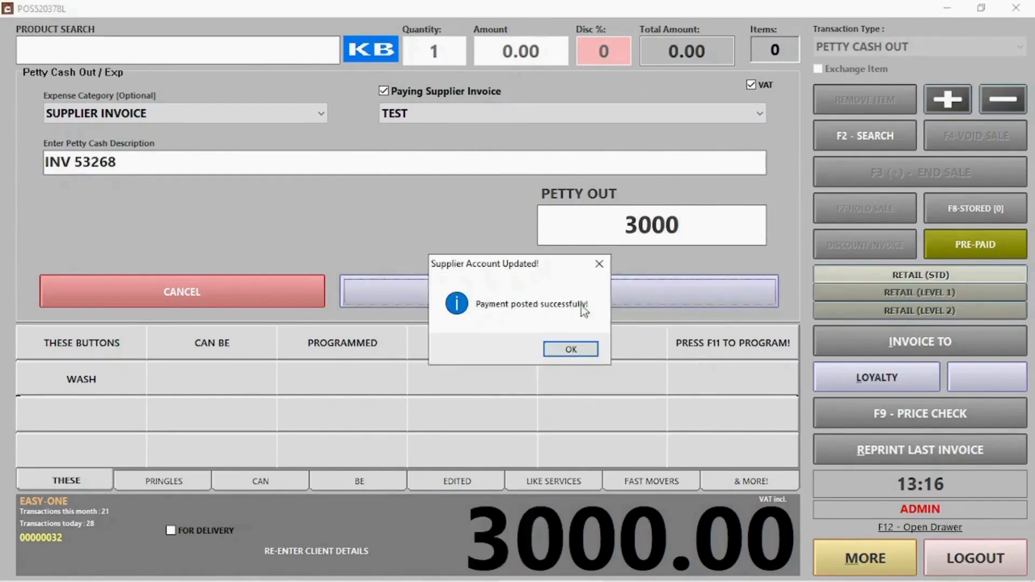
Step: Acknowledge the posted and dispensed notices, dismiss the printer error, and decline a reprint
click(572, 354)
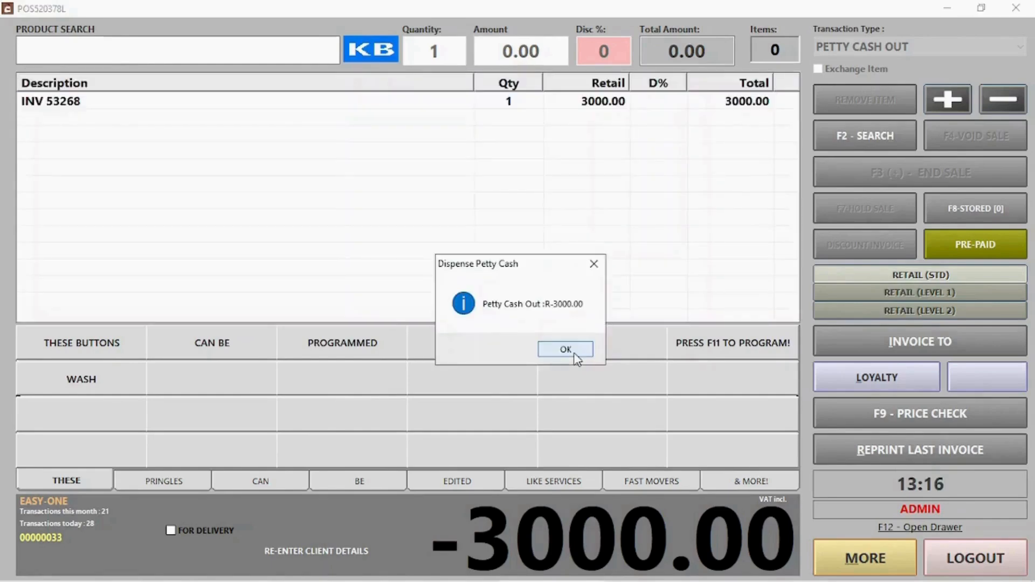
click(561, 348)
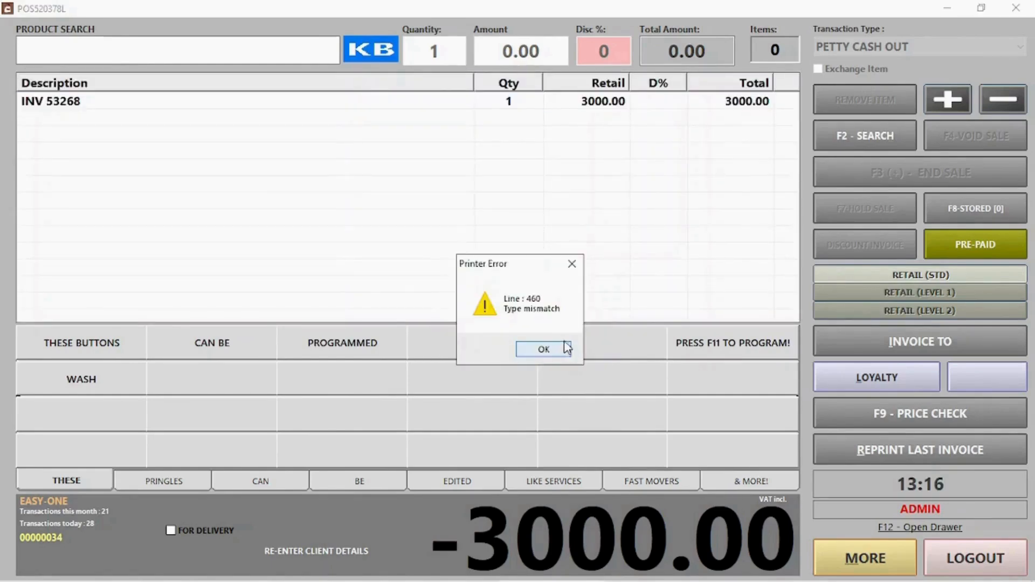
click(566, 347)
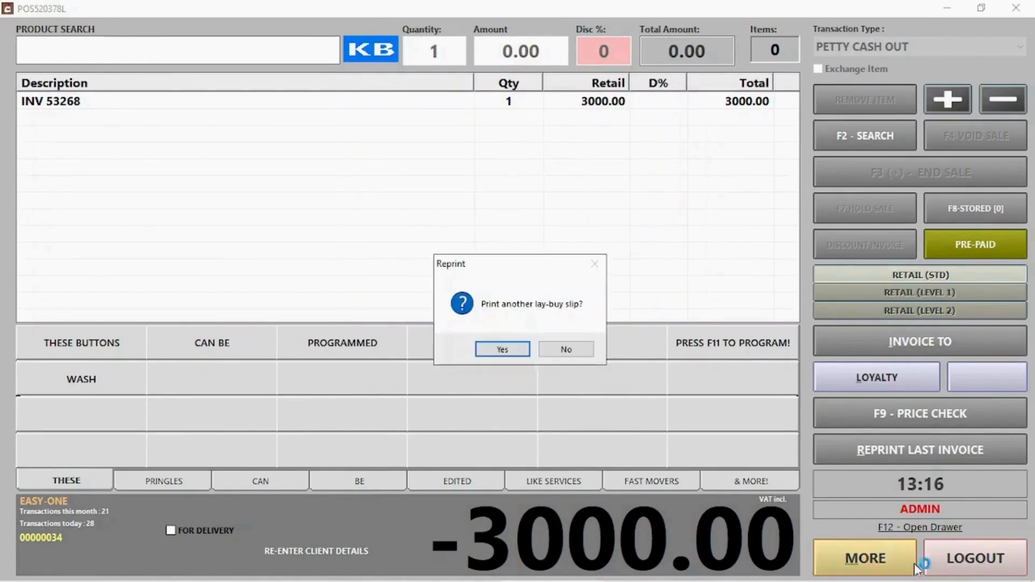
click(581, 349)
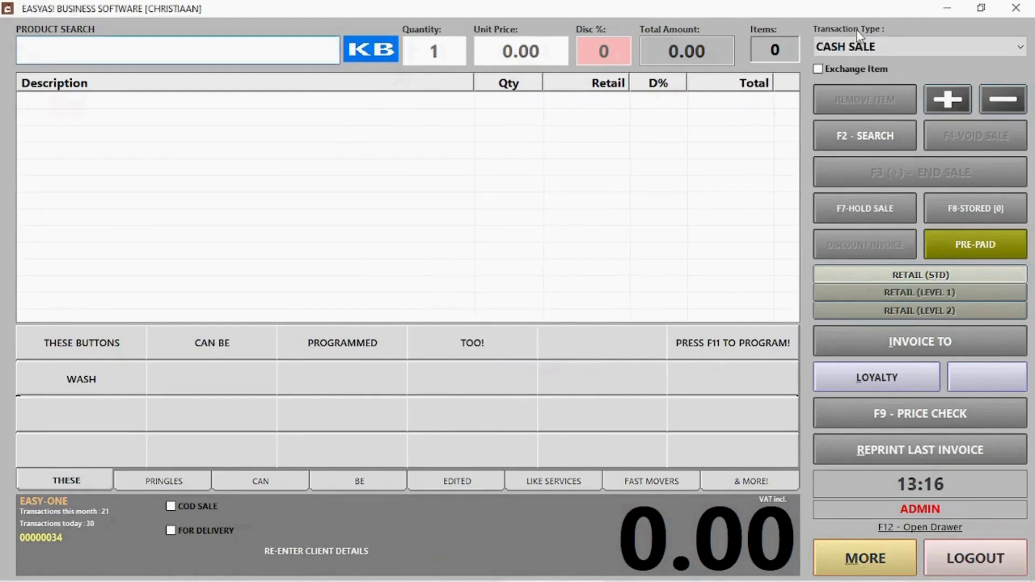
Step: Record a 35 petty cash in described 'Change from buying office supplies', then start a refund
click(871, 52)
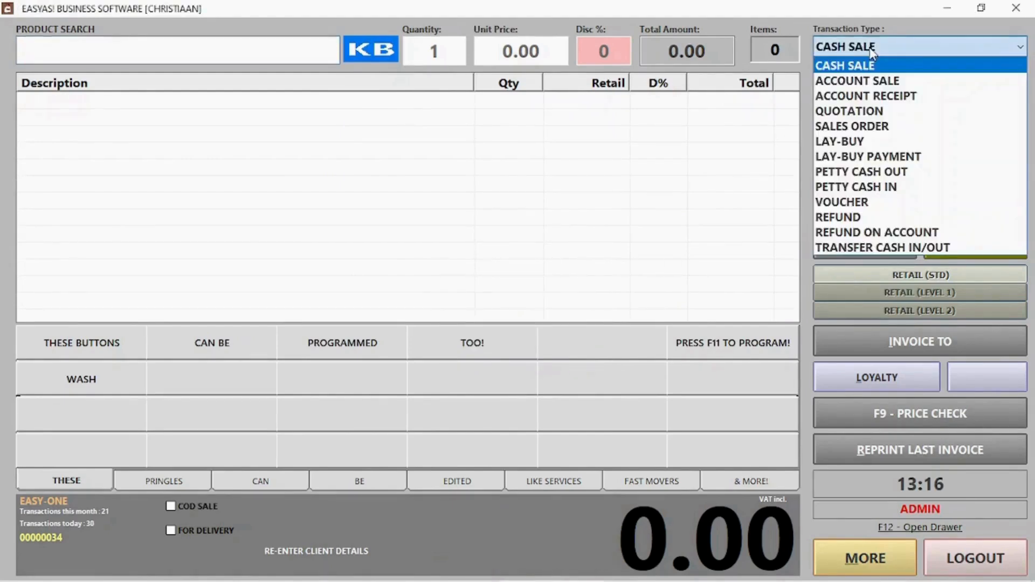
click(875, 187)
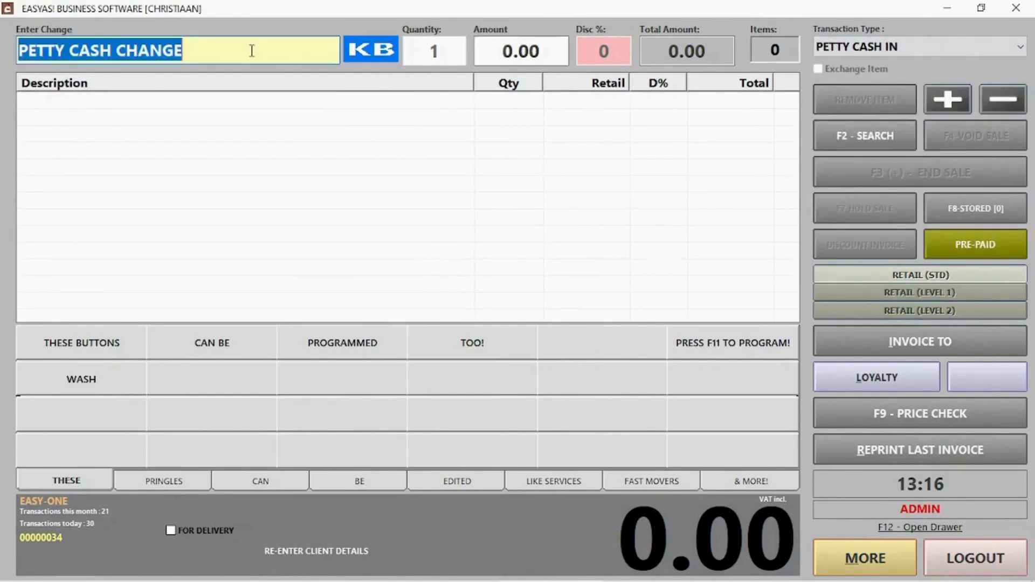
drag(252, 51, 21, 60)
text(Chan)
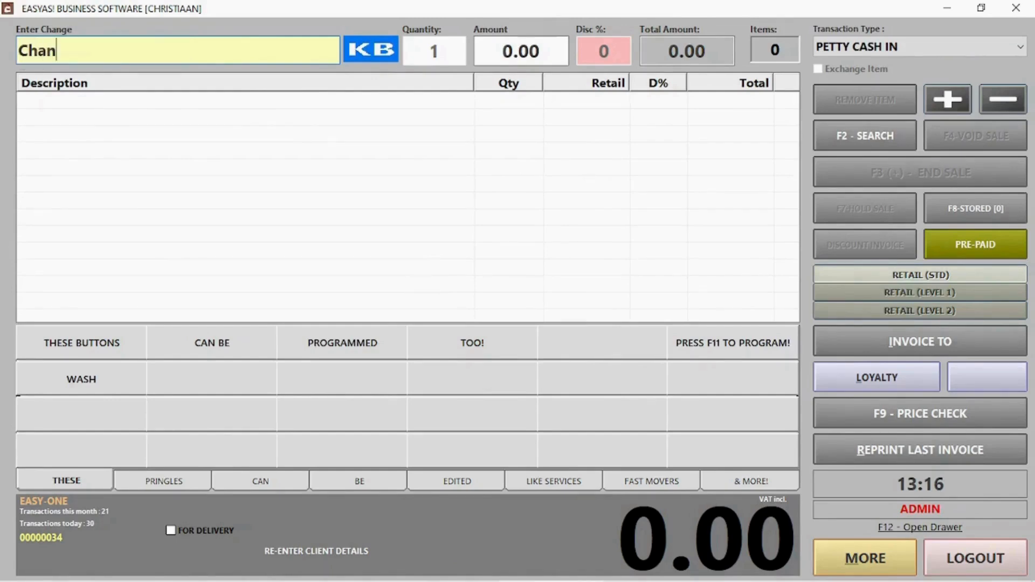
text(ge from b)
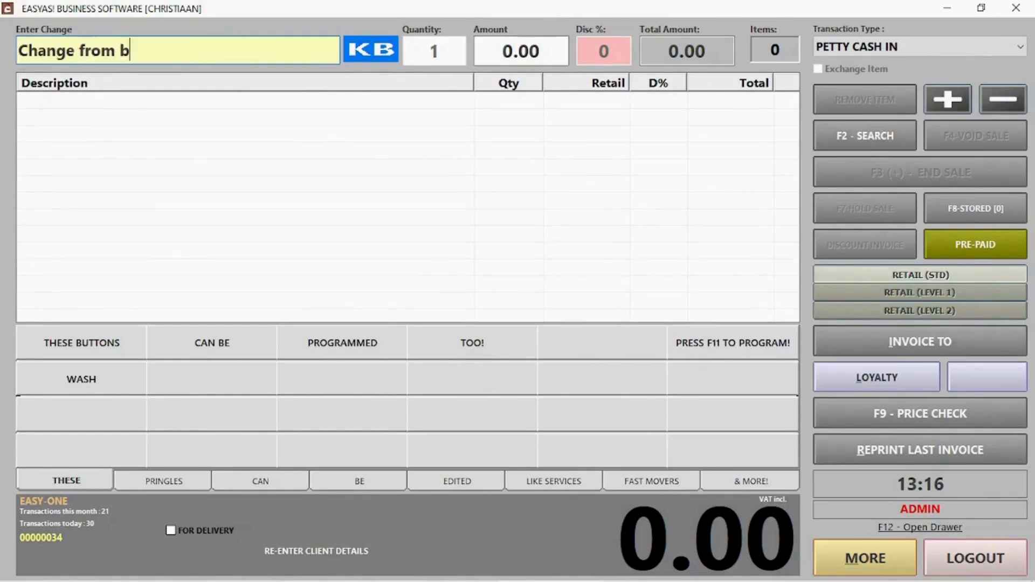
text(uying off)
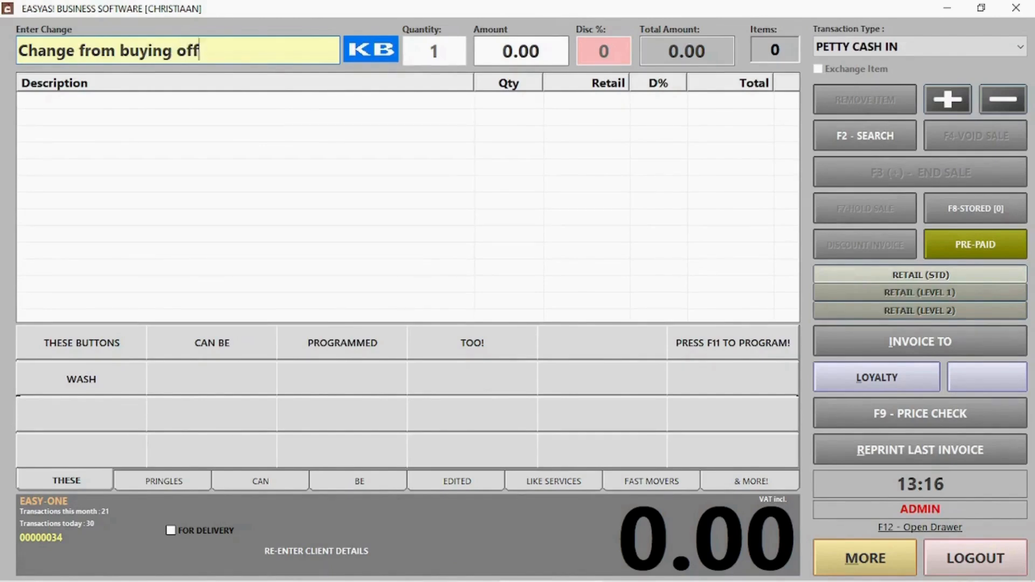
text(ice supplies)
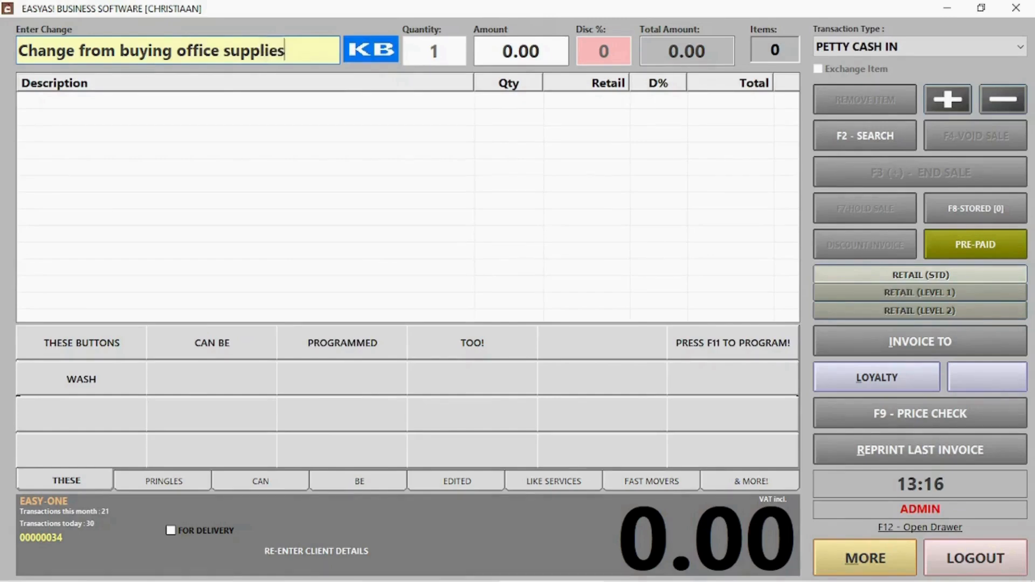
key(Return)
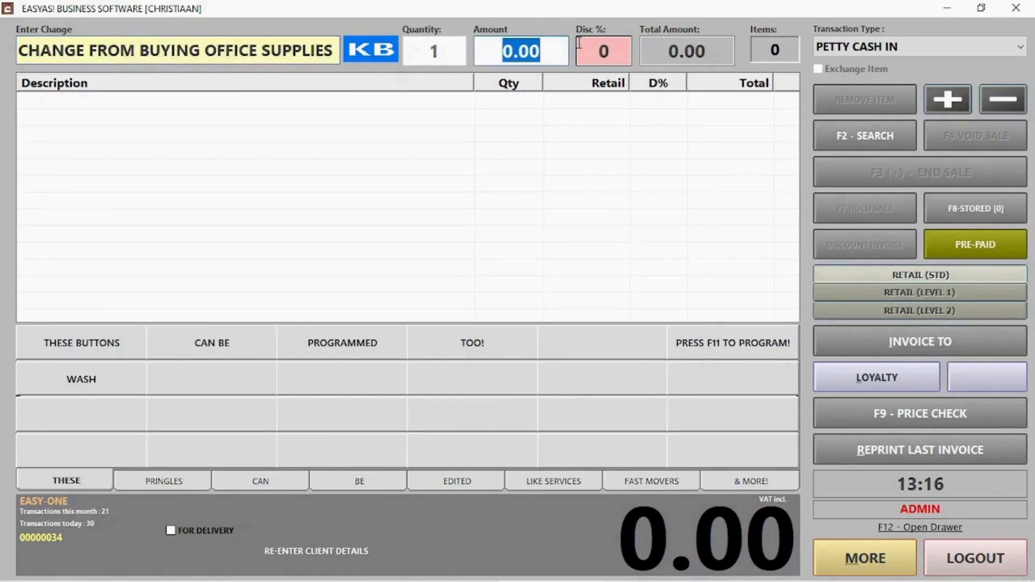
text(35)
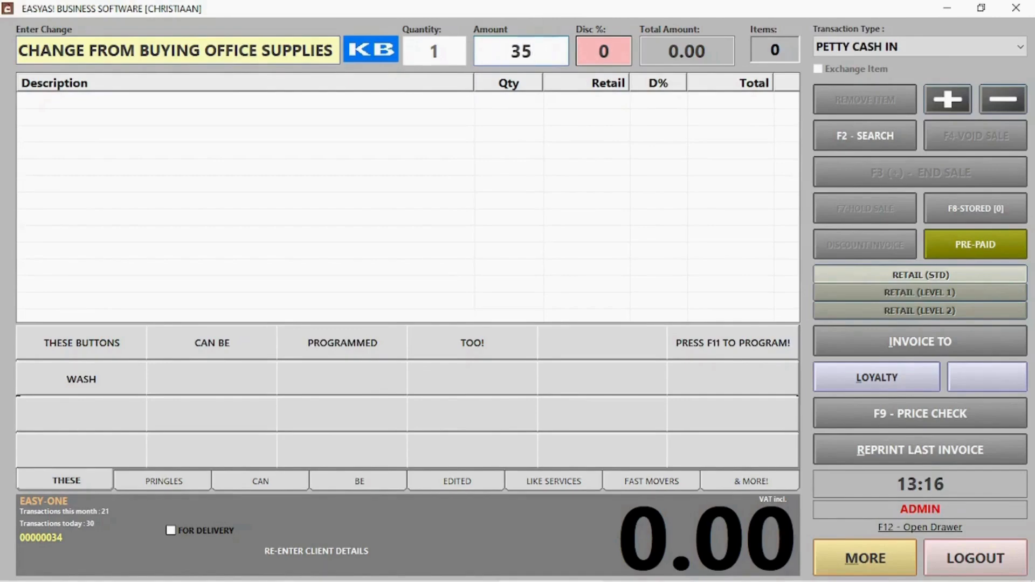
key(Return)
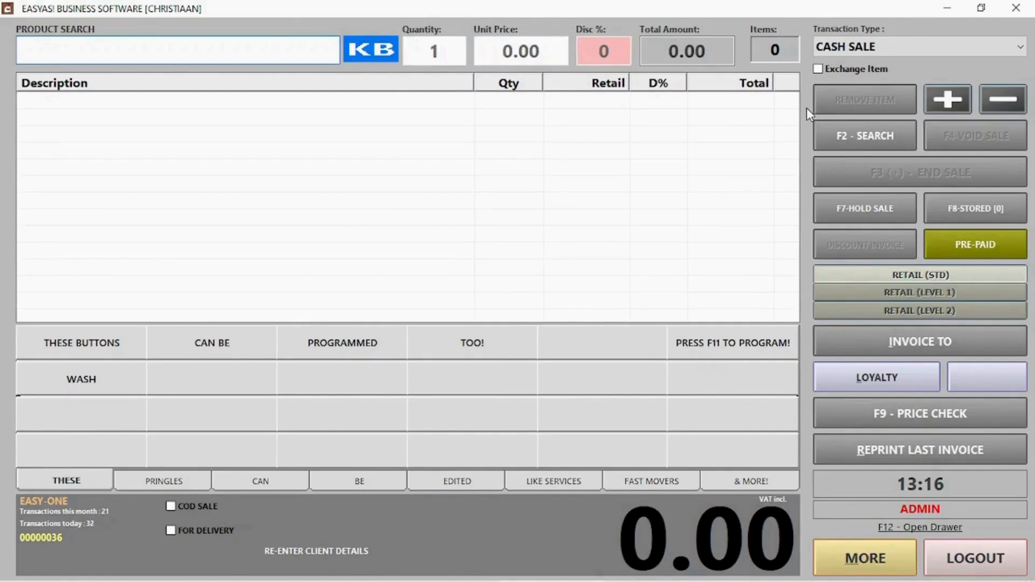
click(856, 50)
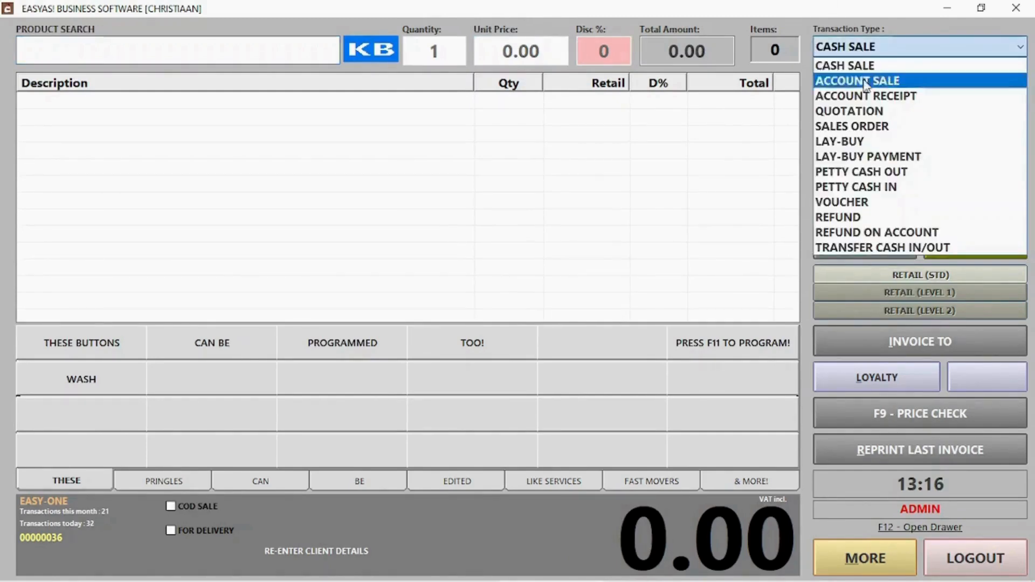
click(861, 217)
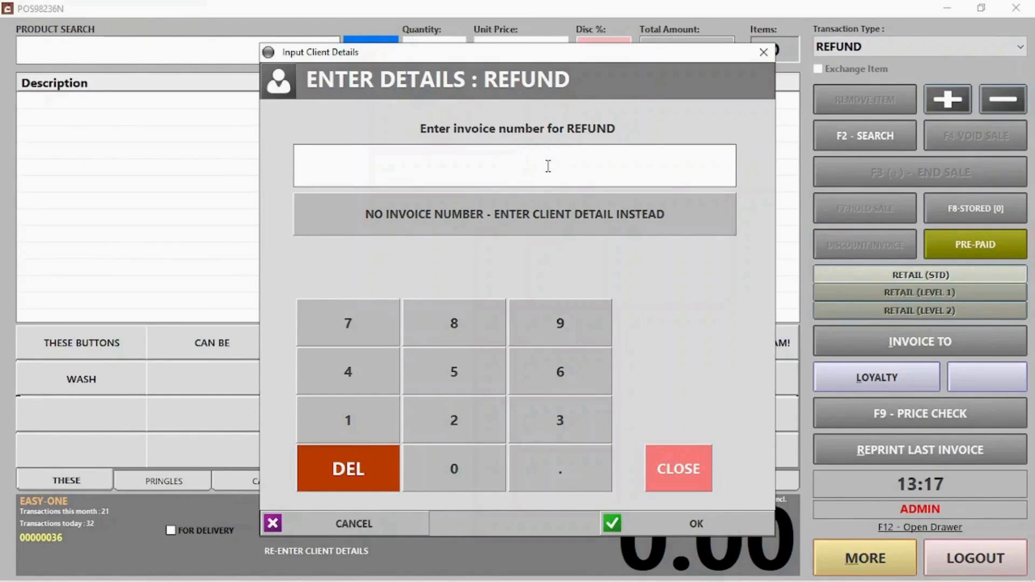
Step: Load the earlier invoice into the refund and select the PRINGLES CHEESE CHIVES line
text(30)
key(Return)
key(Return)
text(28)
key(Return)
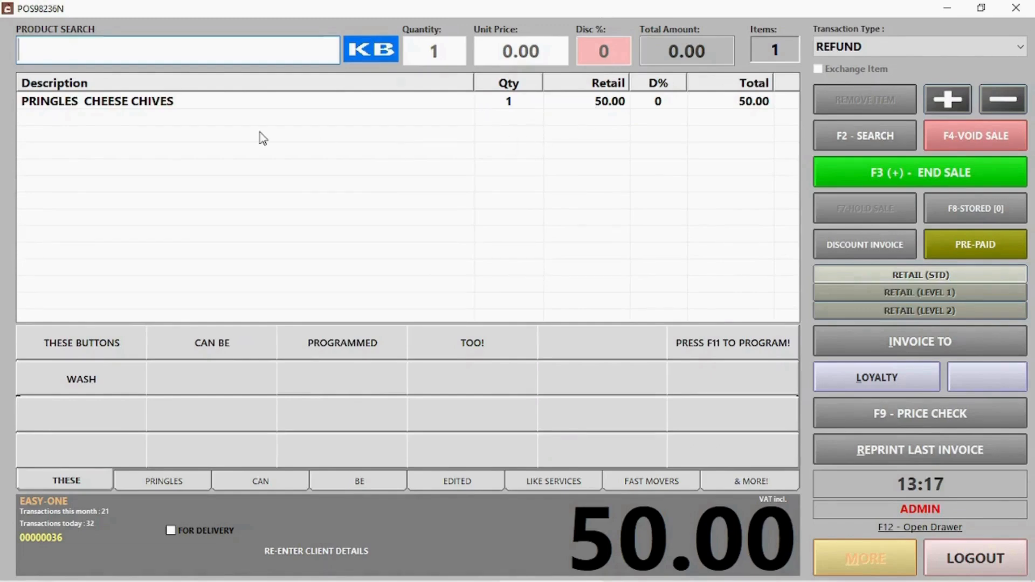
click(203, 107)
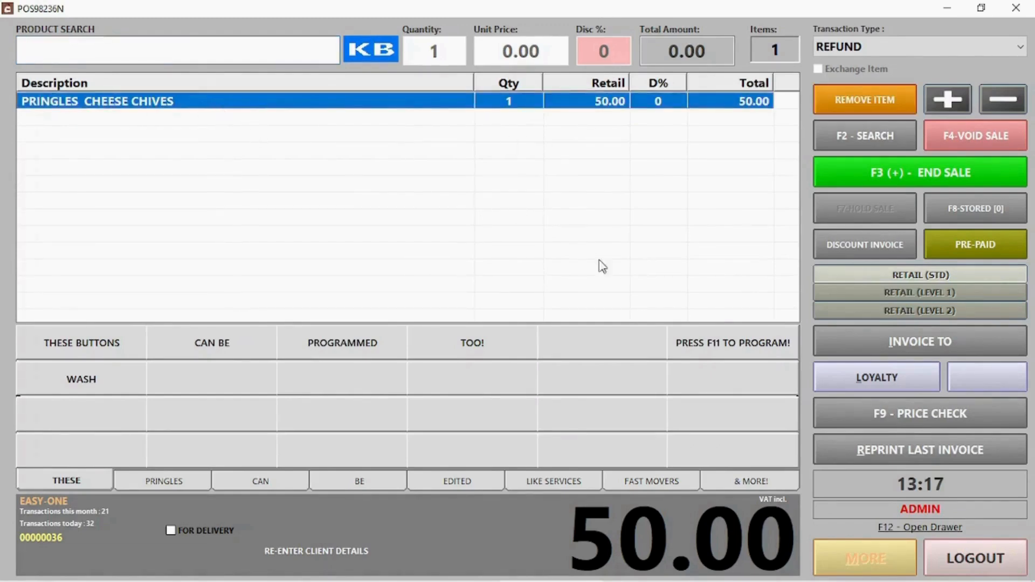
Step: Complete the 50.00 refund with card refund as the payout method
click(877, 171)
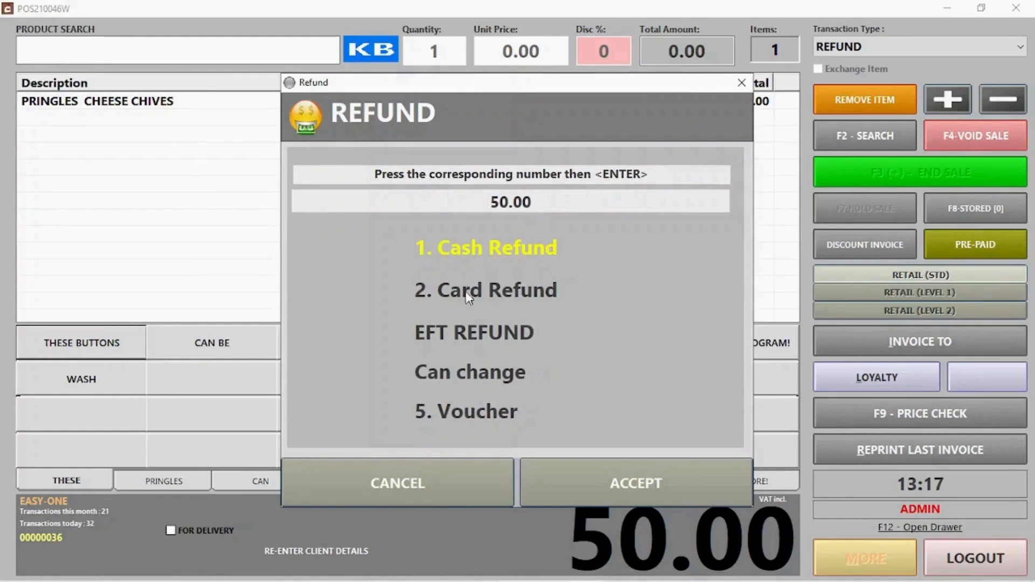
click(478, 296)
click(481, 244)
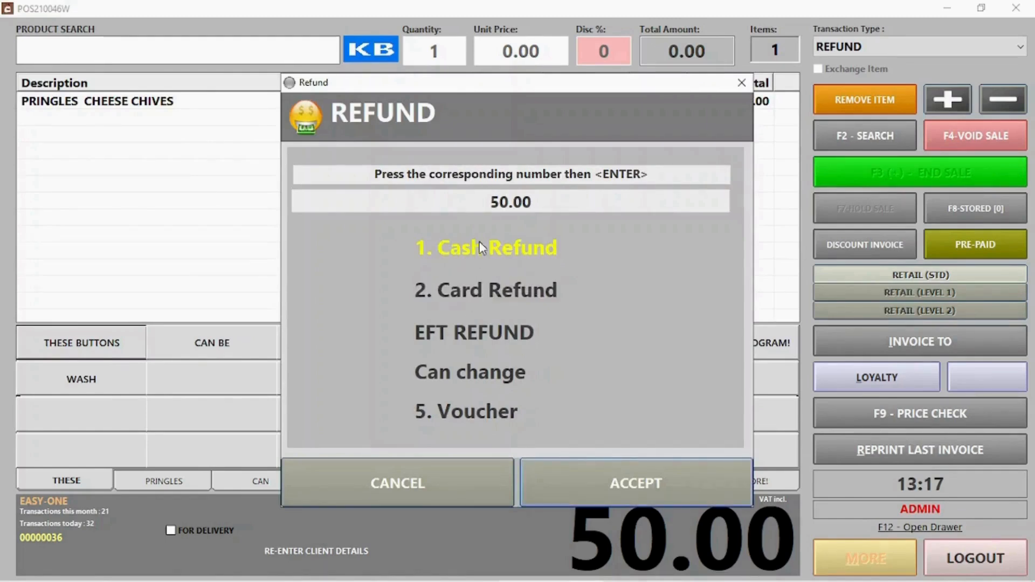
click(480, 293)
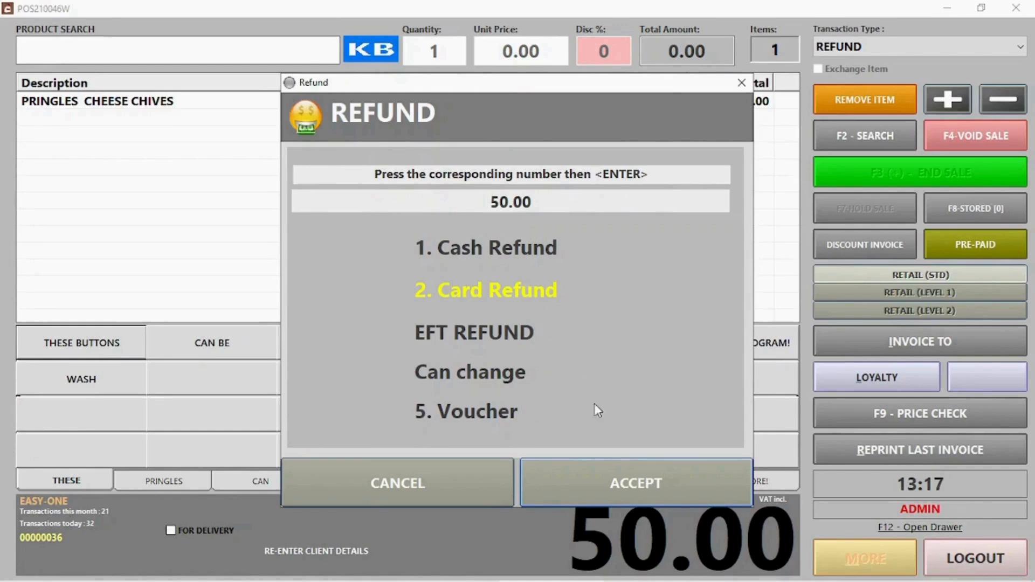
click(616, 481)
click(886, 48)
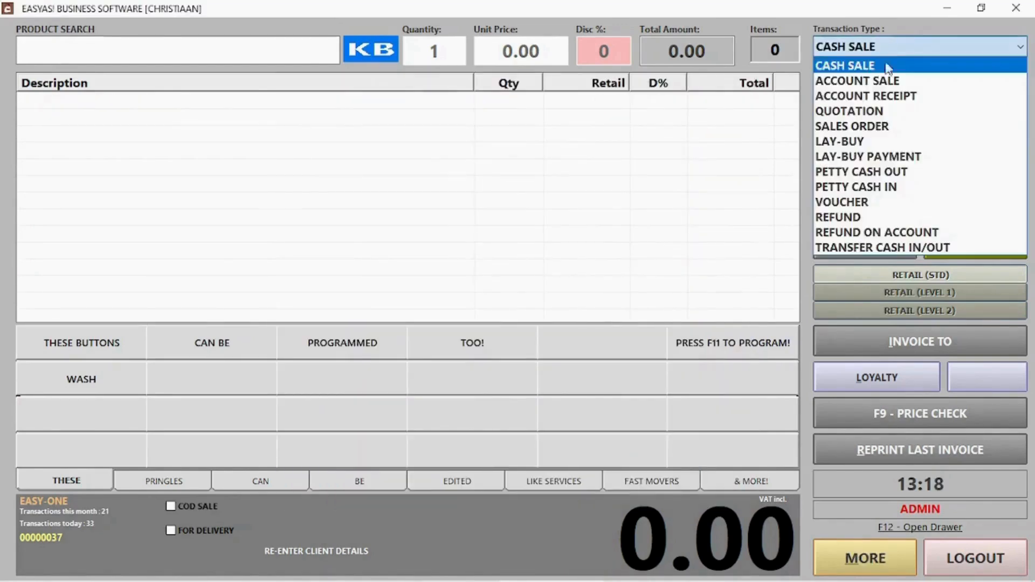
Step: Create a new voucher with the holder's name, contact number and a 100 balance
click(868, 203)
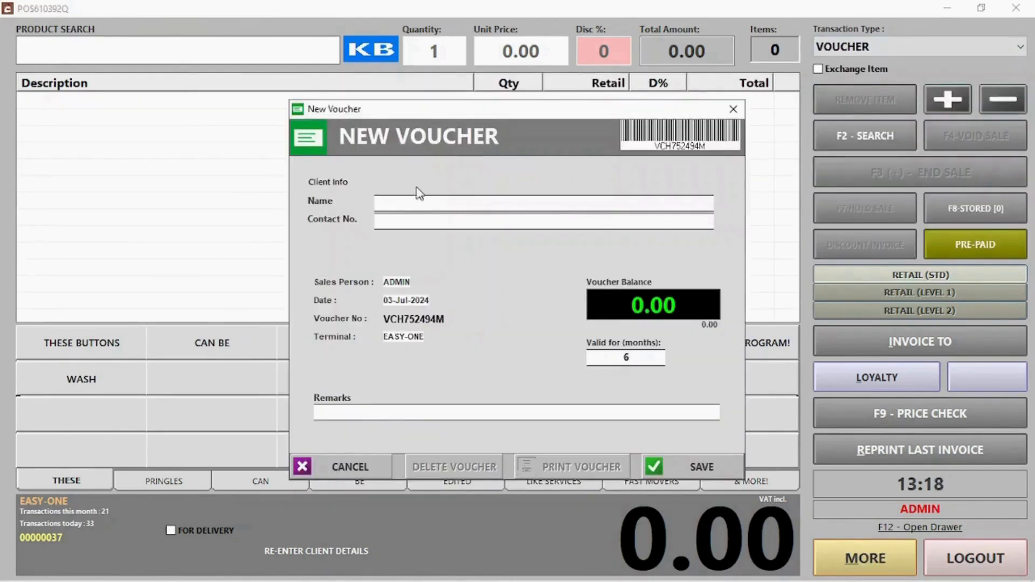
text(Jack)
key(Tab)
text(124)
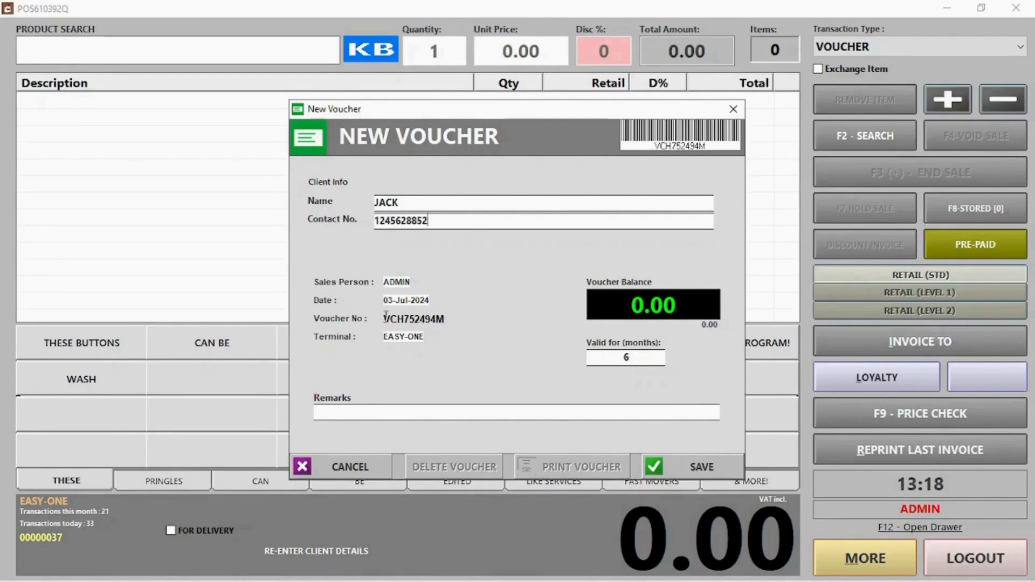
drag(383, 319, 454, 316)
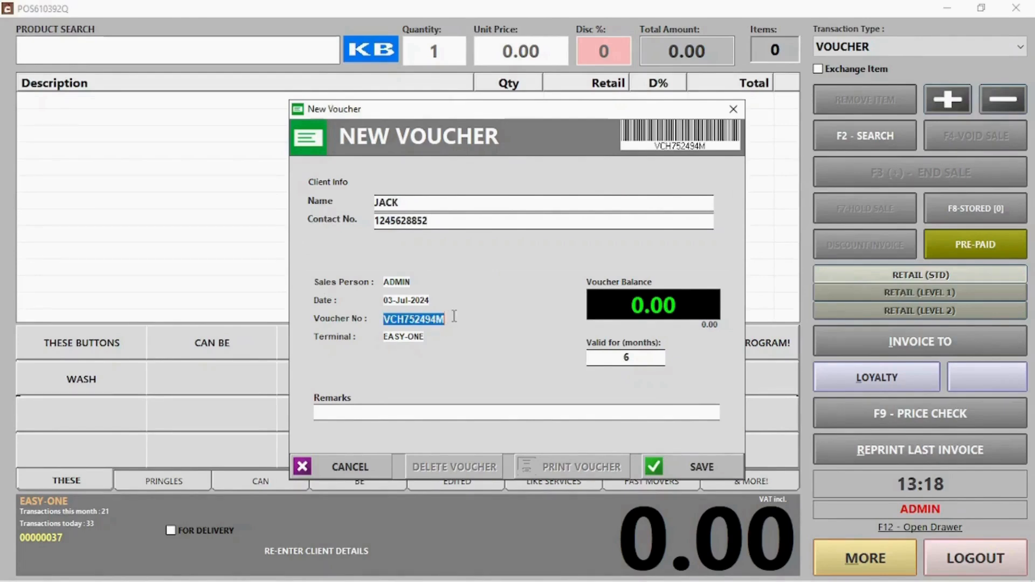
click(628, 311)
text(100)
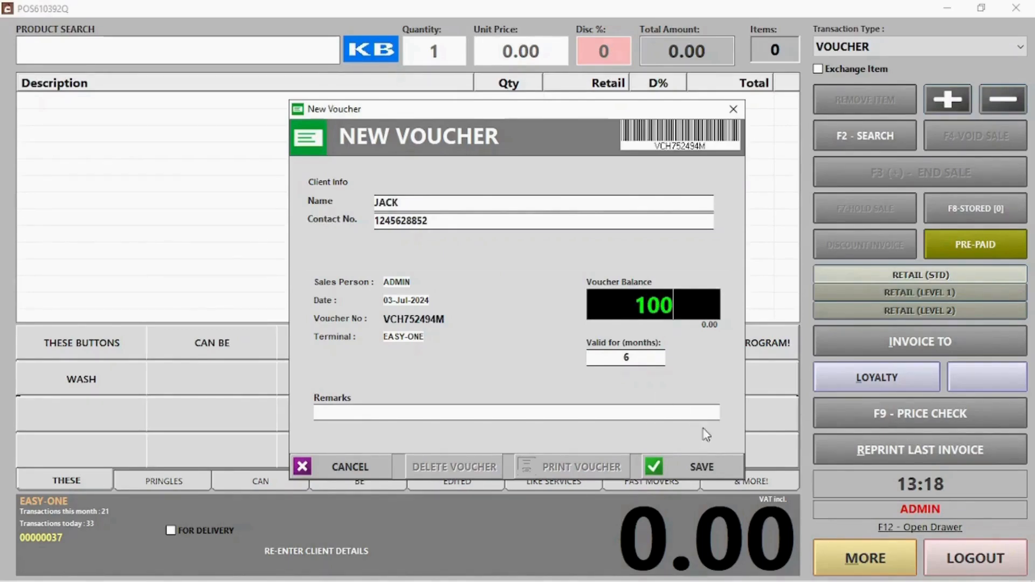
click(711, 467)
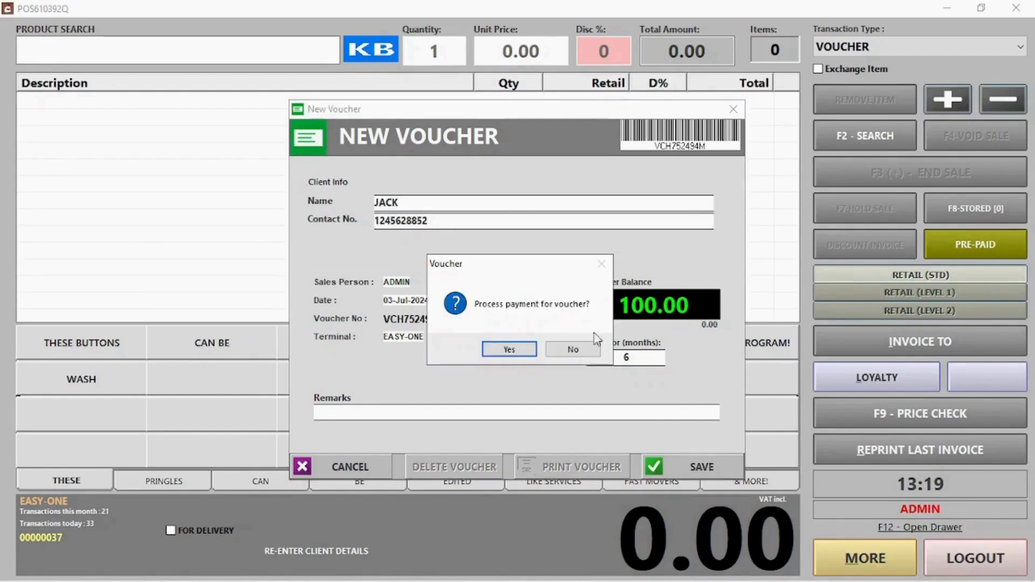
Step: Take 100.00 cash for the voucher and skip printing the receipt
click(516, 351)
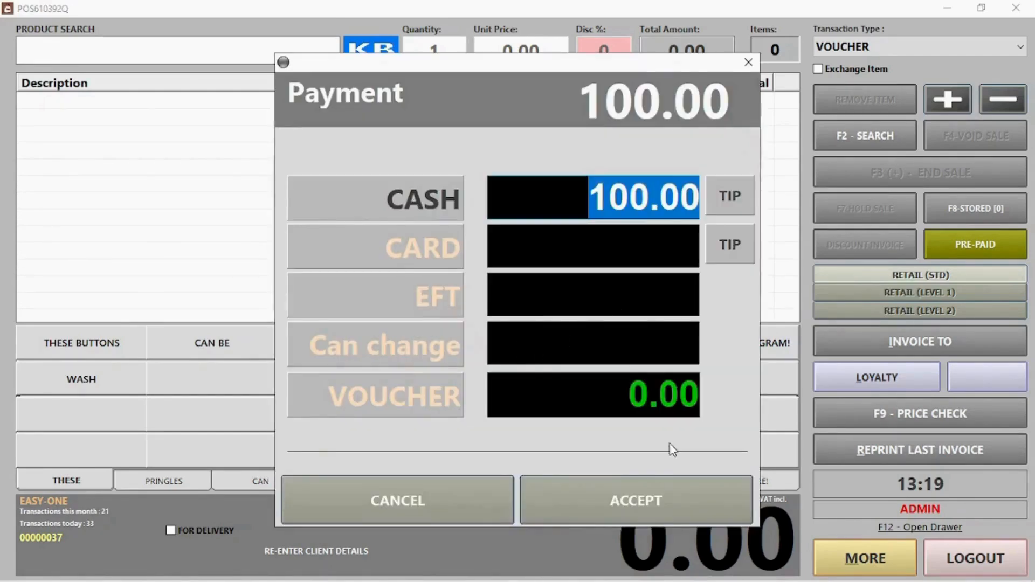
click(638, 506)
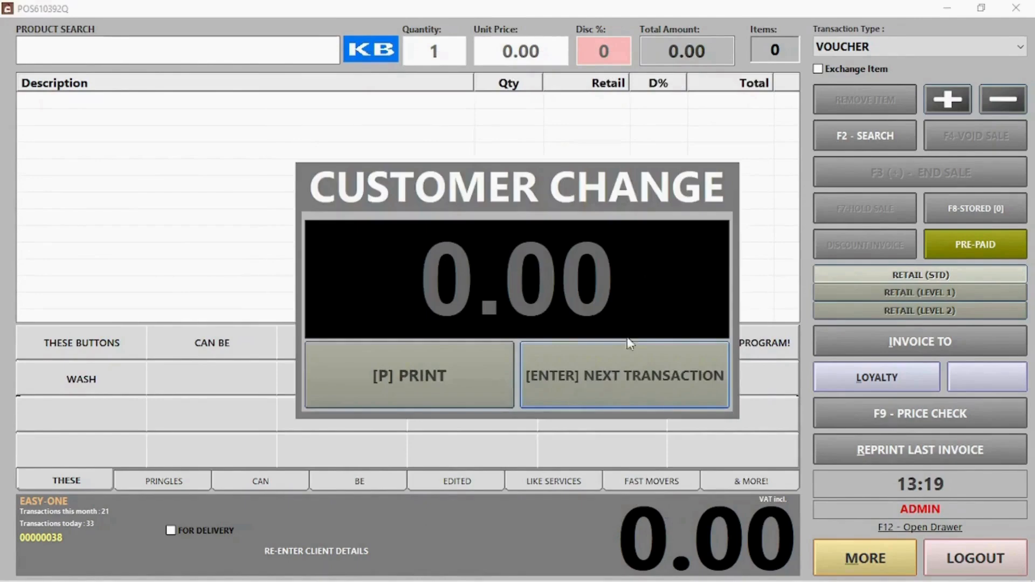
click(345, 405)
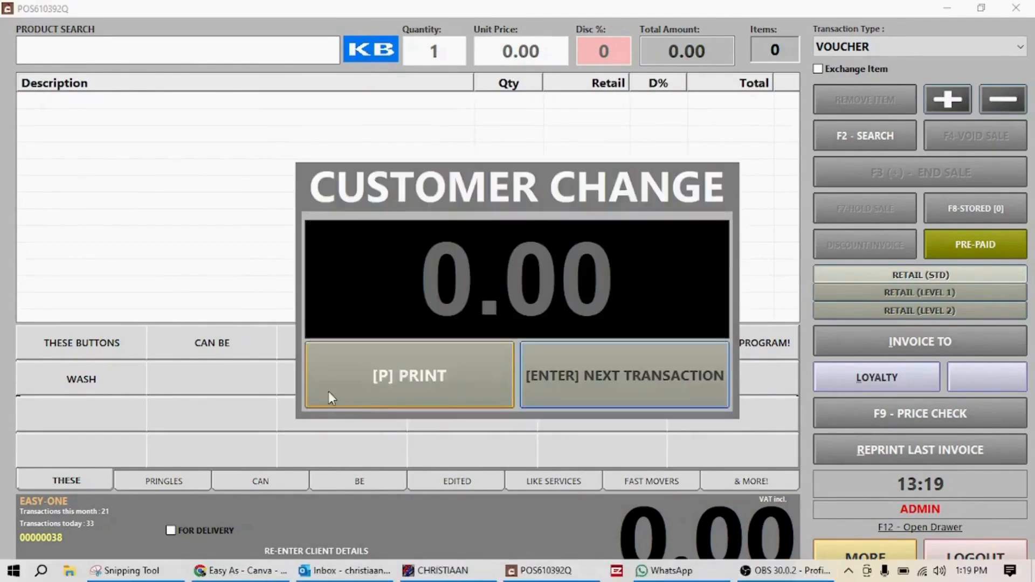
click(609, 383)
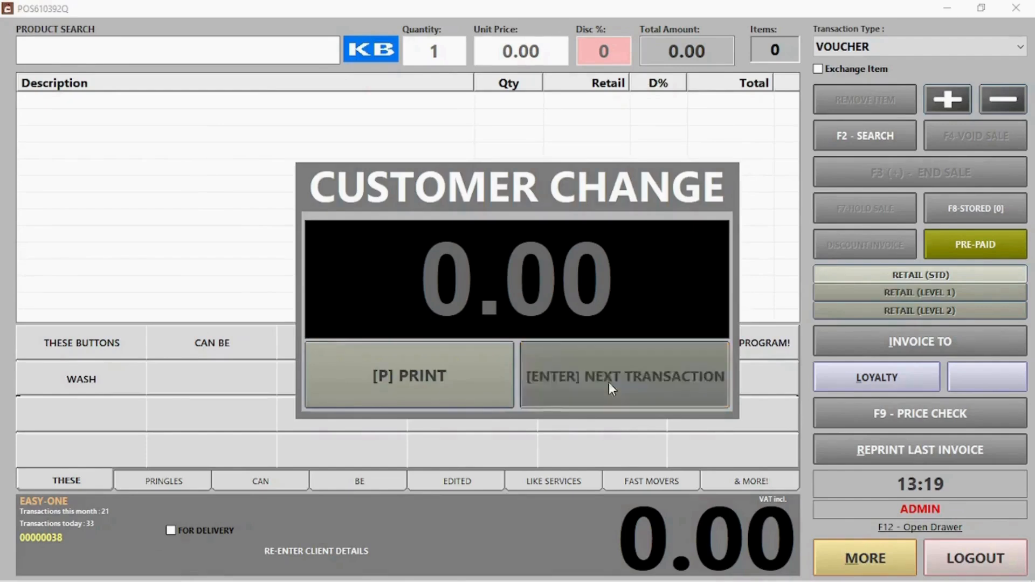
click(164, 480)
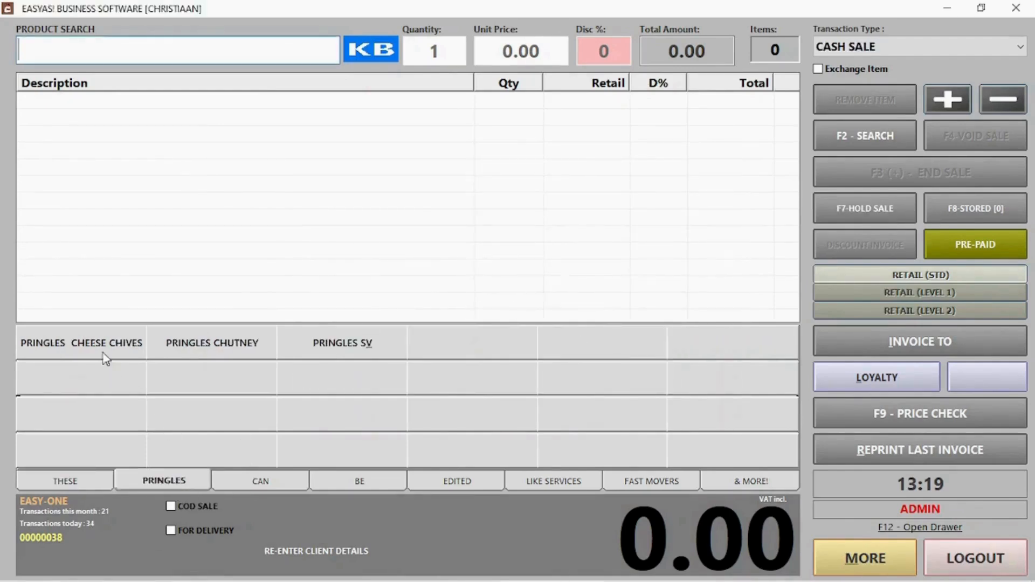
Step: Sell Pringles Cheese Chives and Chutney, paying the full 100.00 with the new voucher
click(108, 356)
click(253, 348)
click(946, 167)
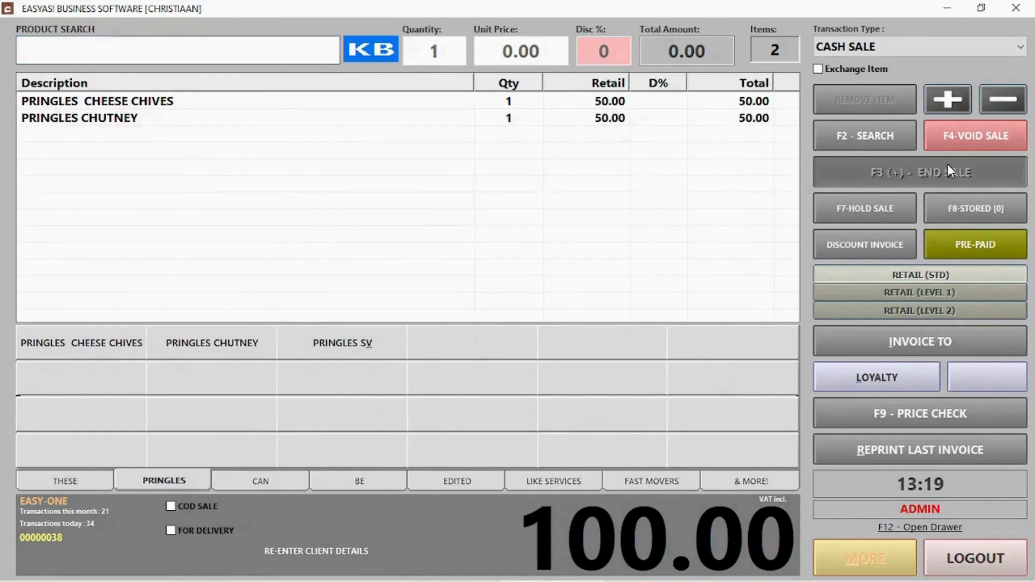
click(404, 398)
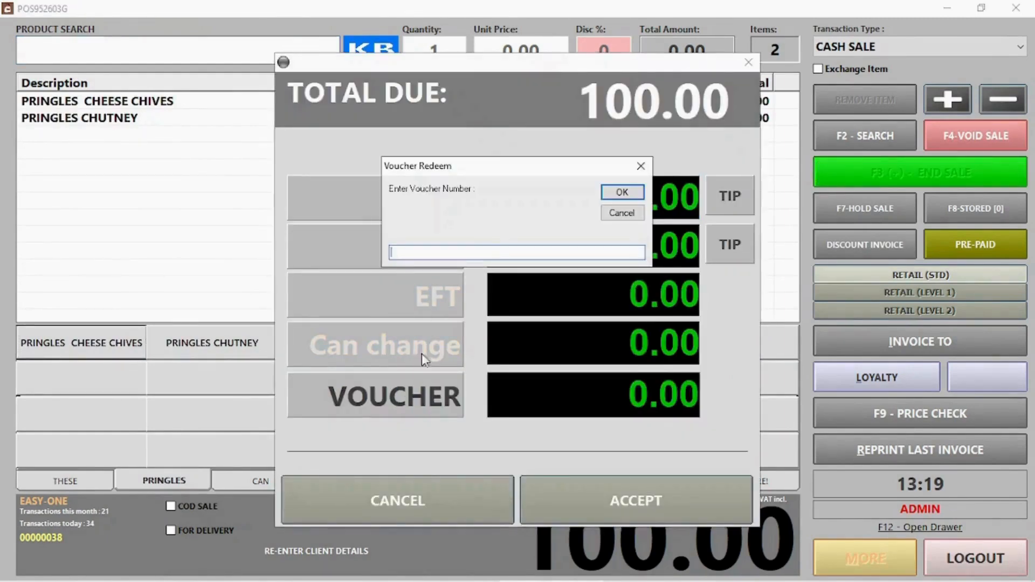
text(SCV7124044)
click(625, 195)
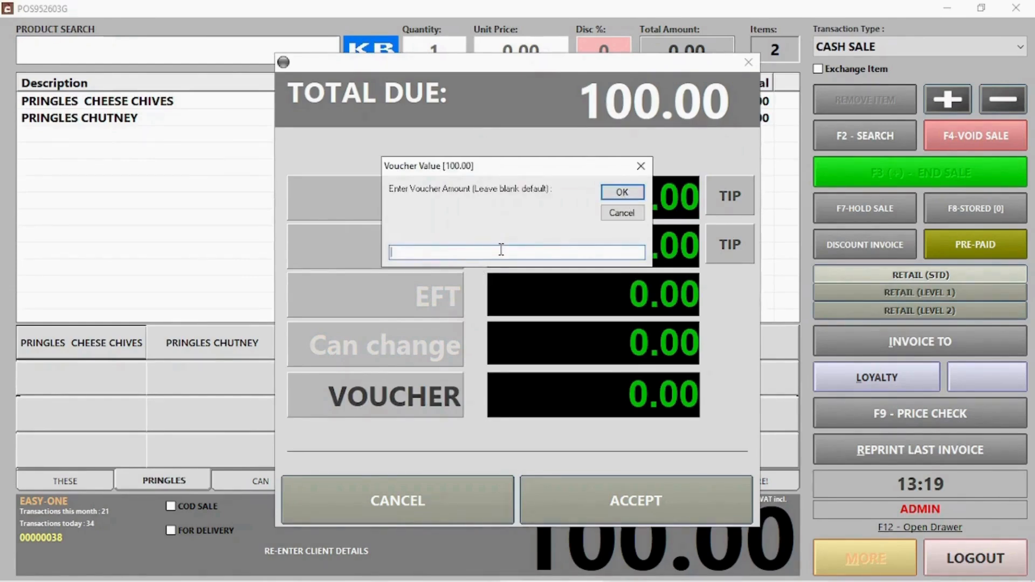
click(615, 194)
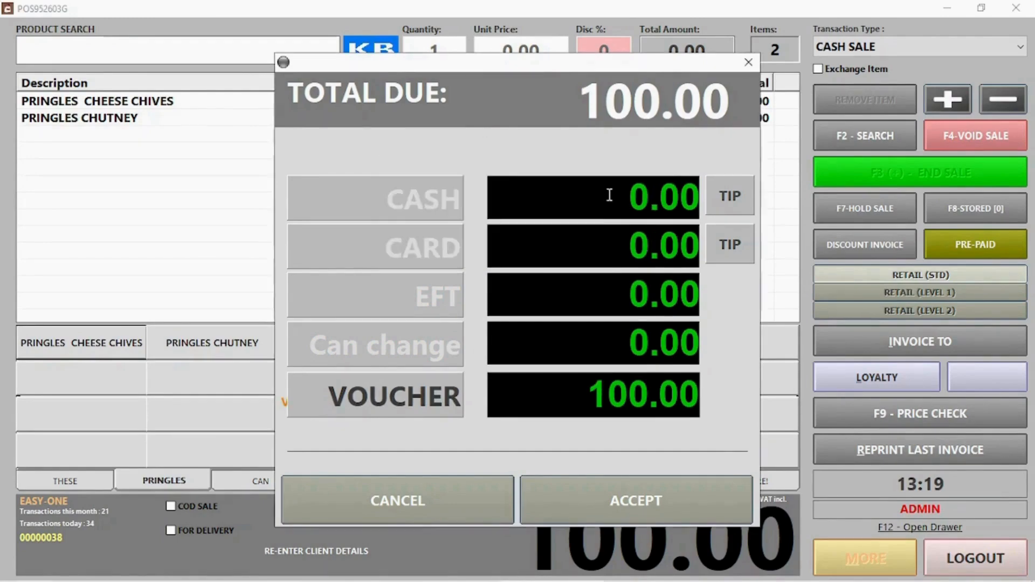
click(650, 515)
click(643, 374)
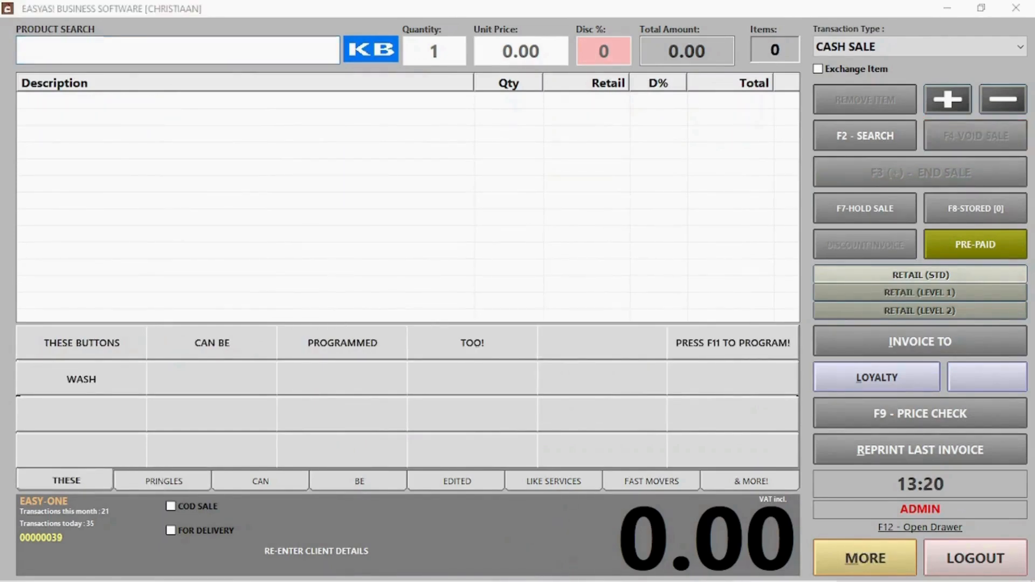
Step: Exchange Pringles Cheese Chives for Pringles Chutney and accept the 0.00 balance
click(852, 70)
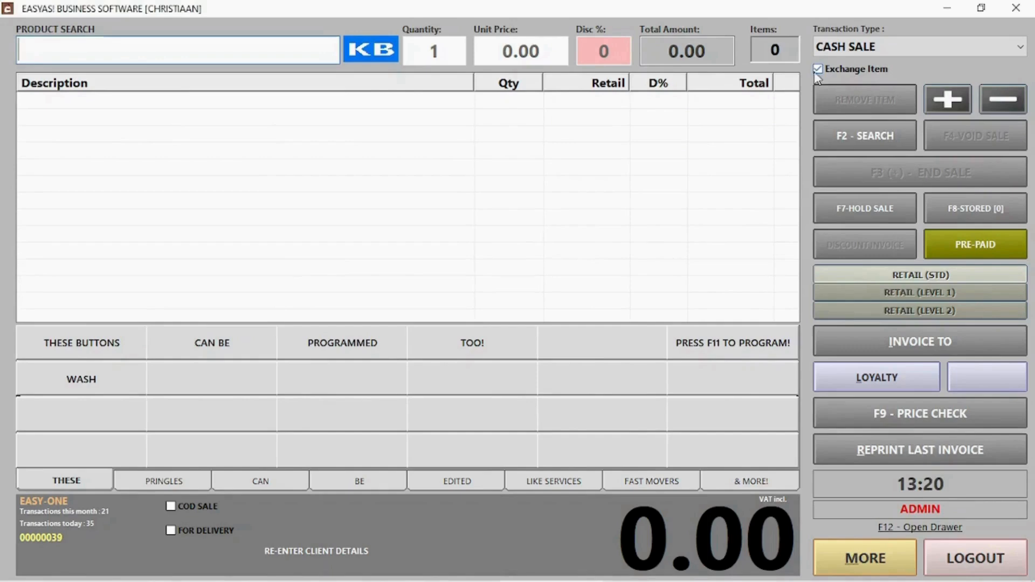
click(173, 491)
click(104, 342)
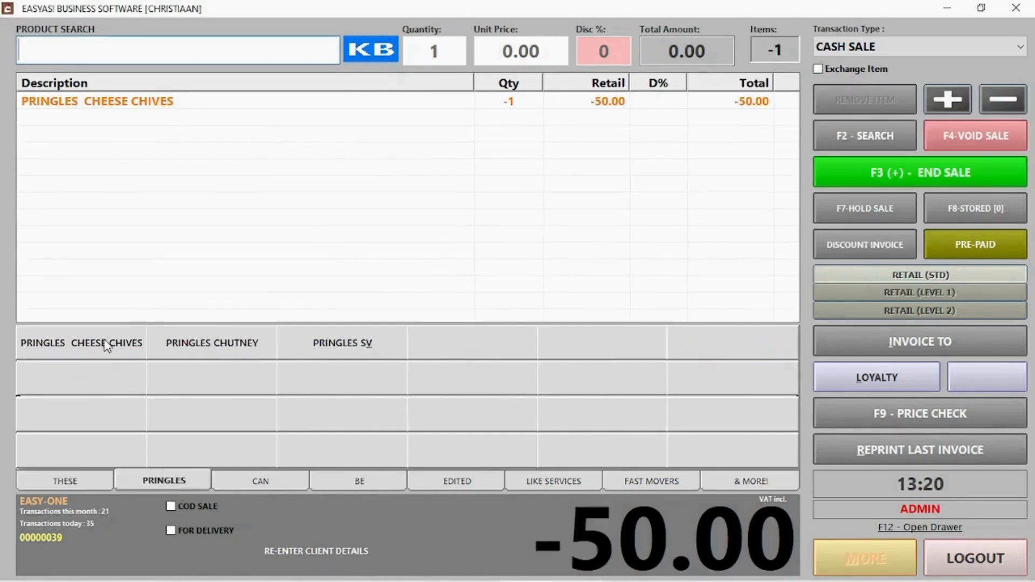
click(218, 355)
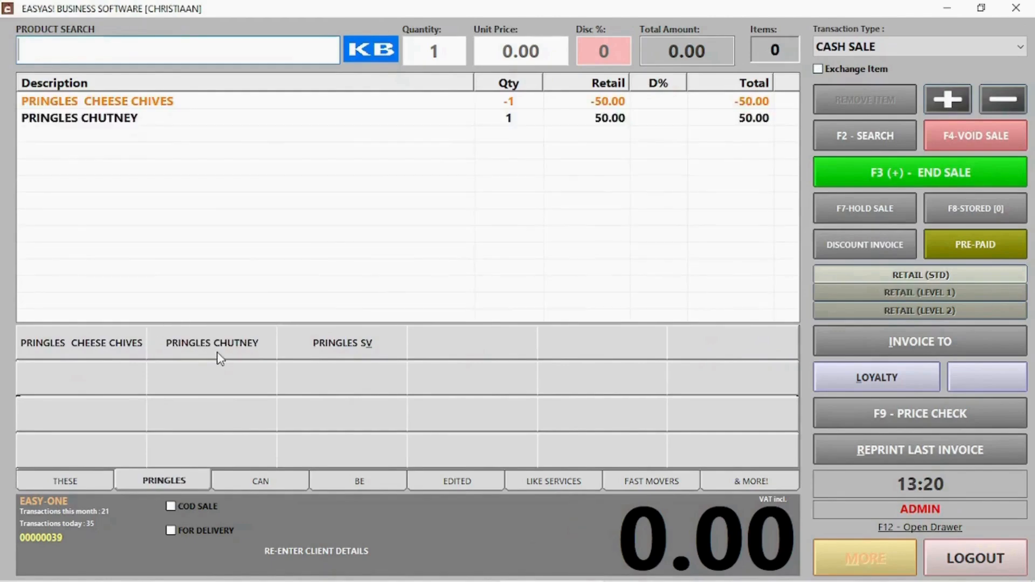
click(898, 171)
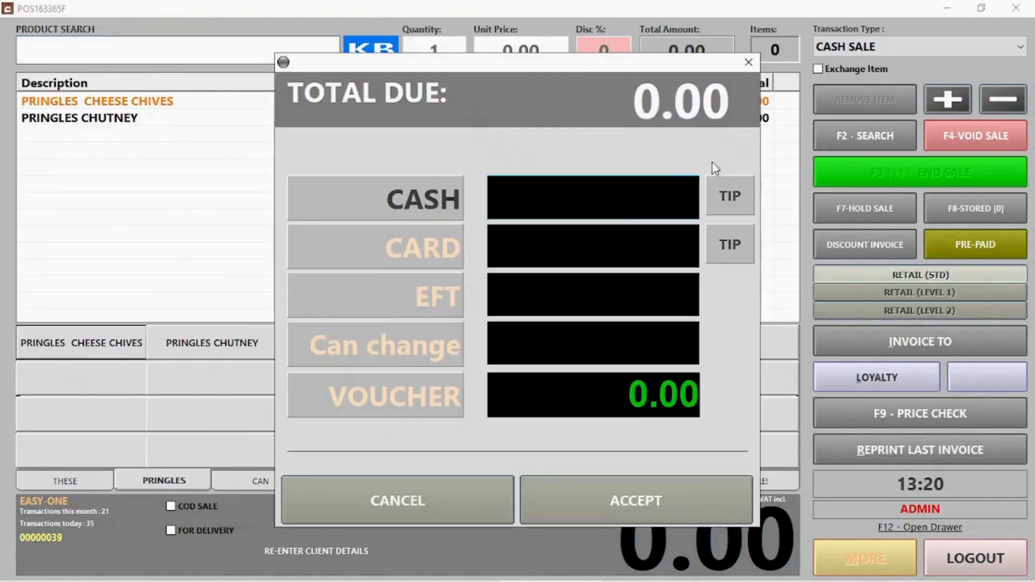
click(636, 505)
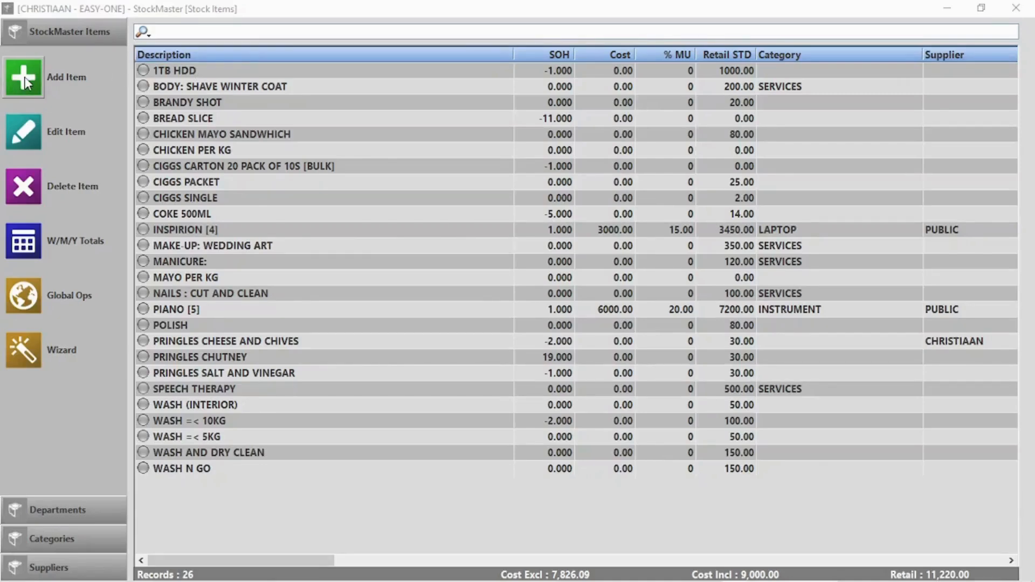
Step: Add a new stock item with a generated barcode, description COKE 1L, category Cold drinks
click(25, 76)
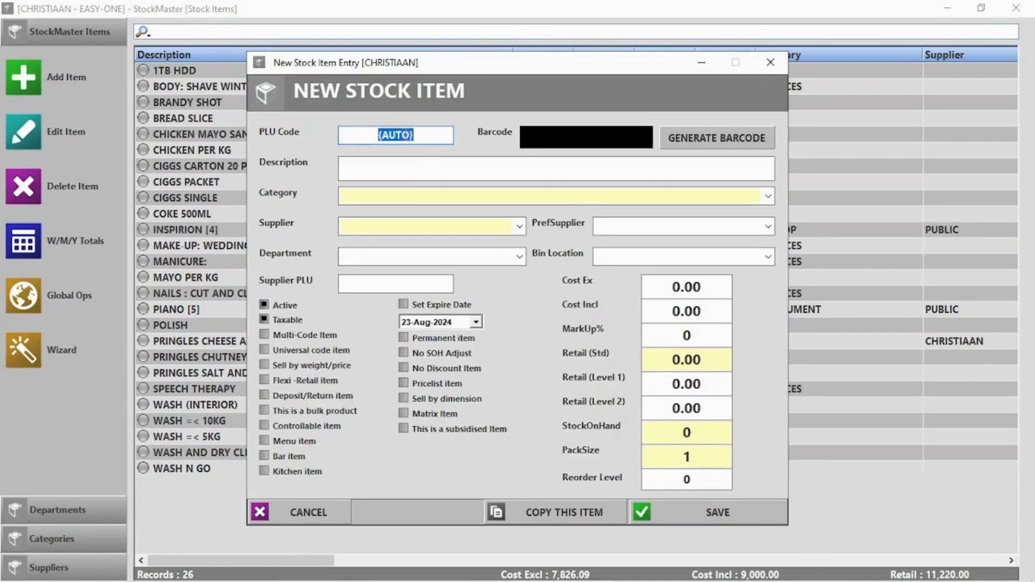
click(693, 144)
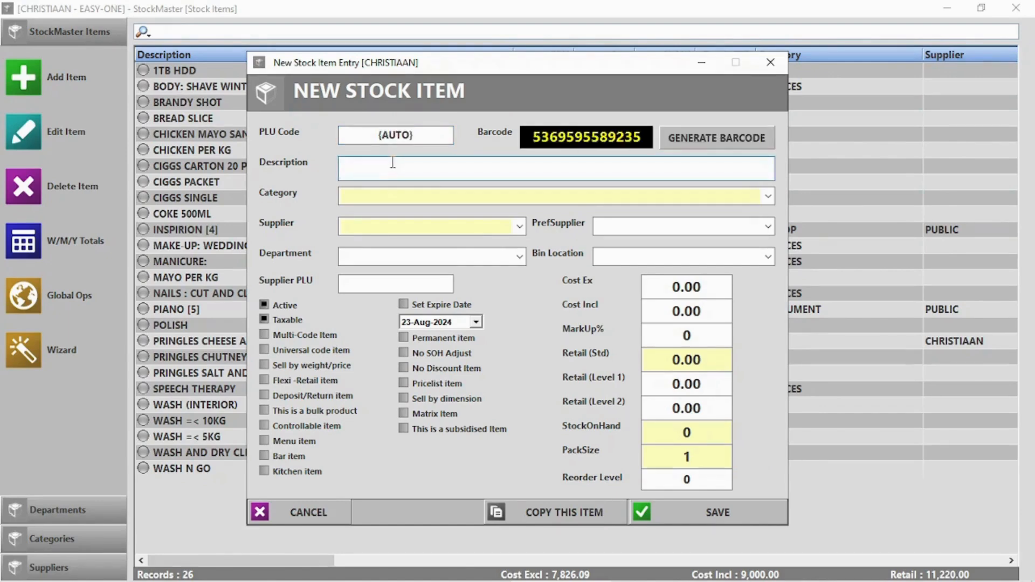
text(Coke 1l)
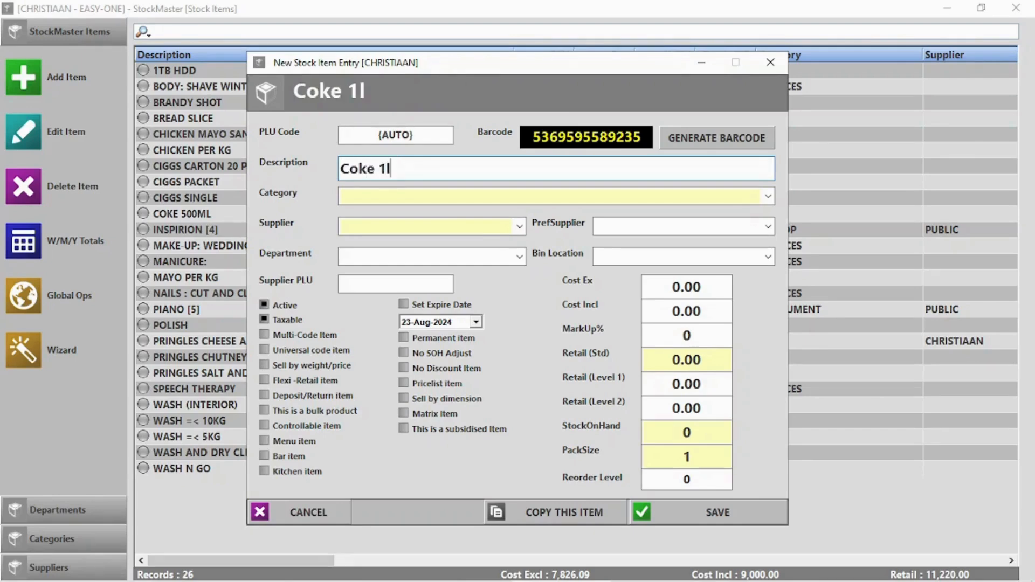
key(Tab)
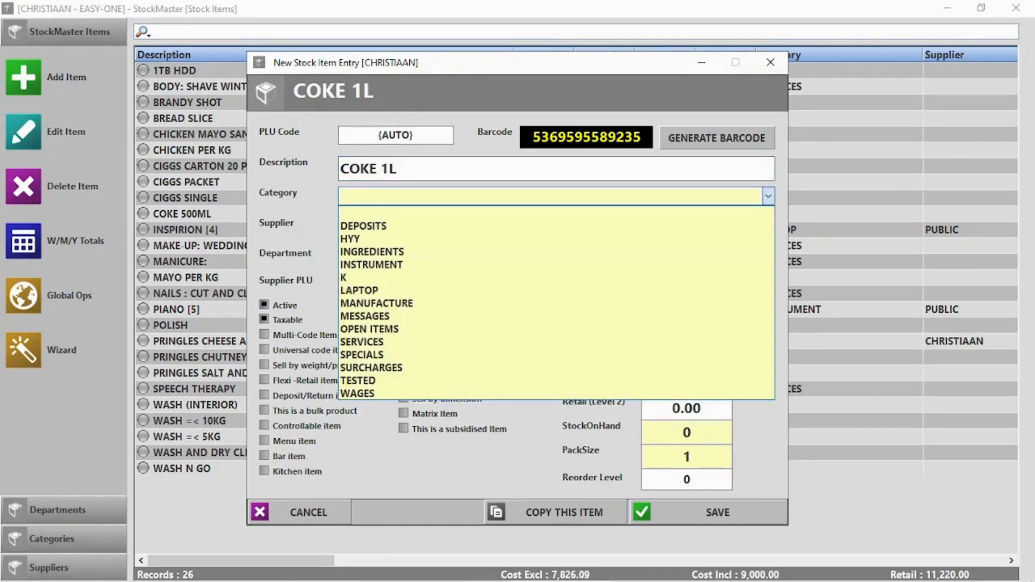
text(Cold drinks)
key(Tab)
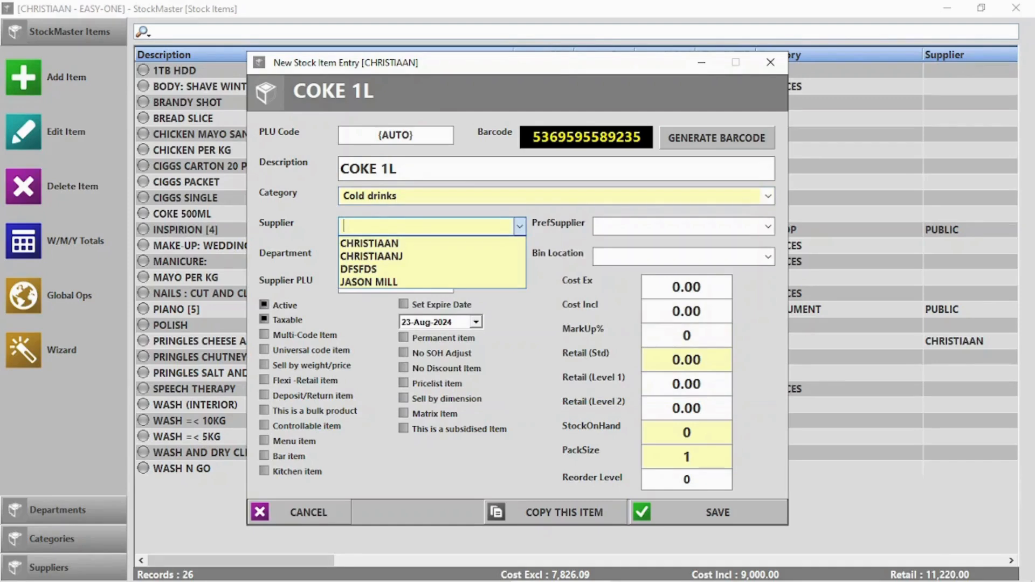
Step: Set the item's supplier to Coco Cola and department to Beverages
text(Coco Cola)
key(Return)
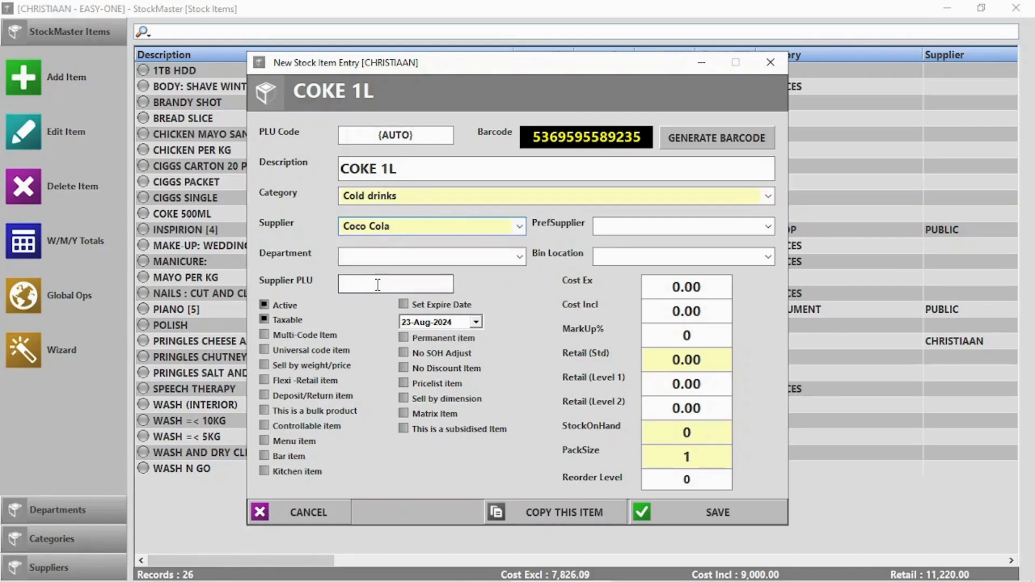
click(392, 254)
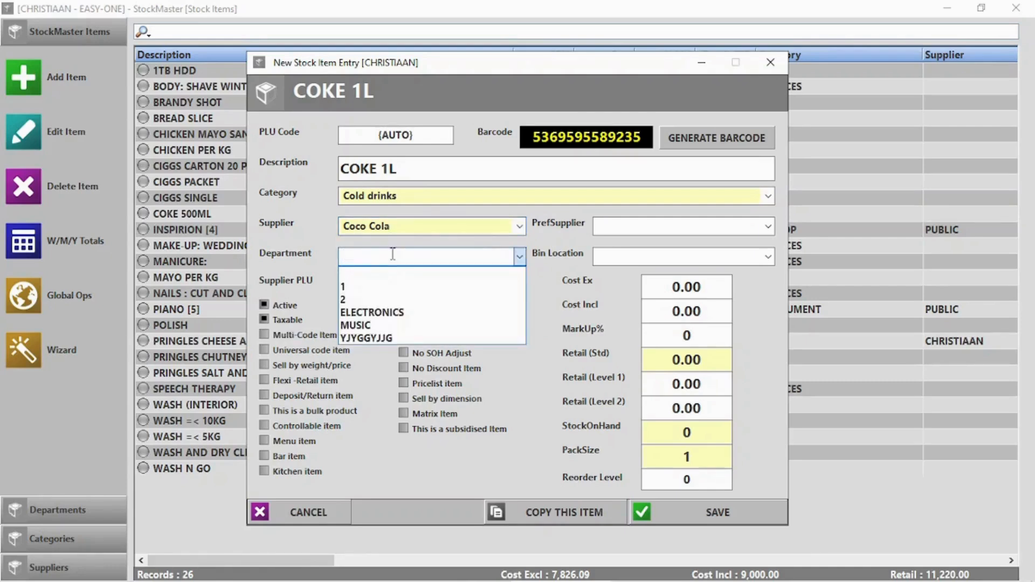
text(Bevrages)
click(361, 257)
text(ese)
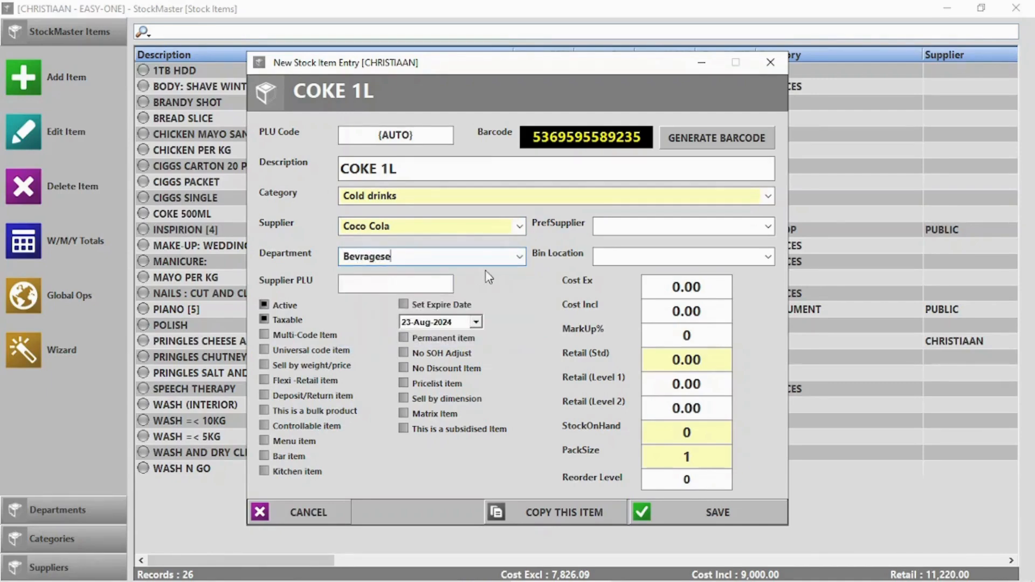
key(BackSpace)
key(BackSpace)
key(BackSpace)
key(BackSpace)
key(BackSpace)
text(erage)
click(685, 291)
Step: Give COKE 1L a 14.00 cost, 15% markup (18.52 retail) and 20 units on hand
text(14)
click(683, 335)
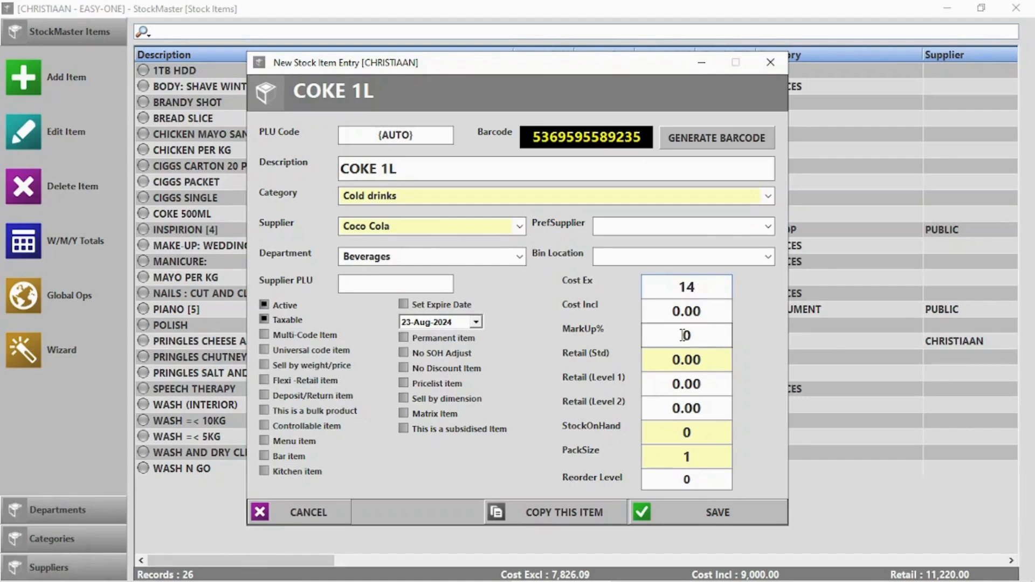
click(683, 335)
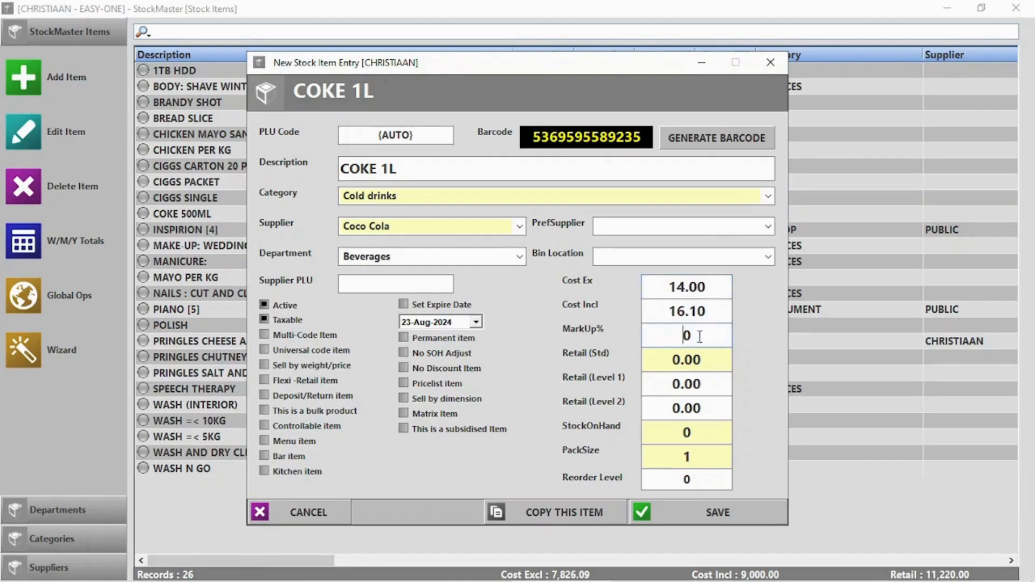
double_click(684, 335)
text(15)
click(699, 431)
text(20)
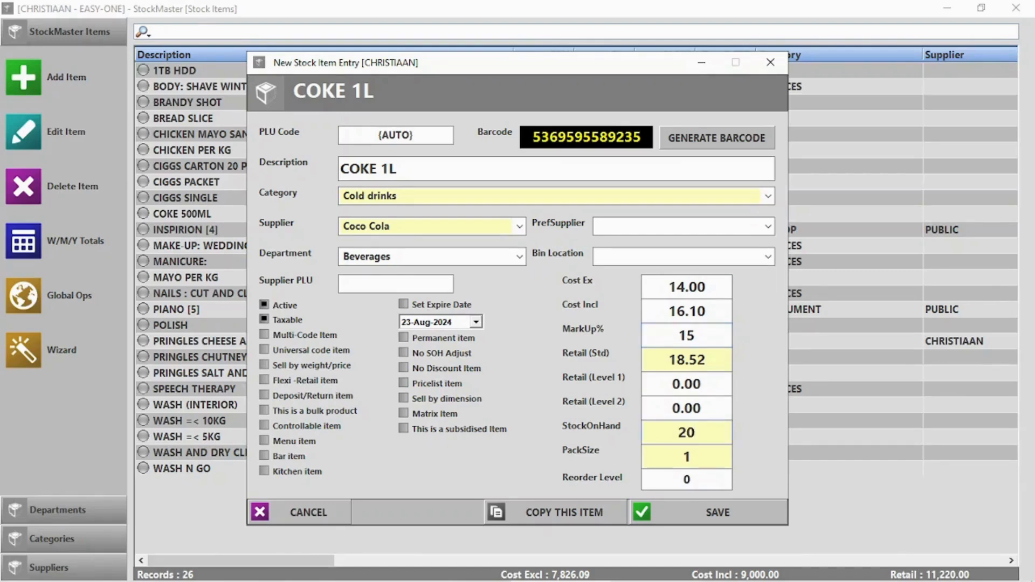
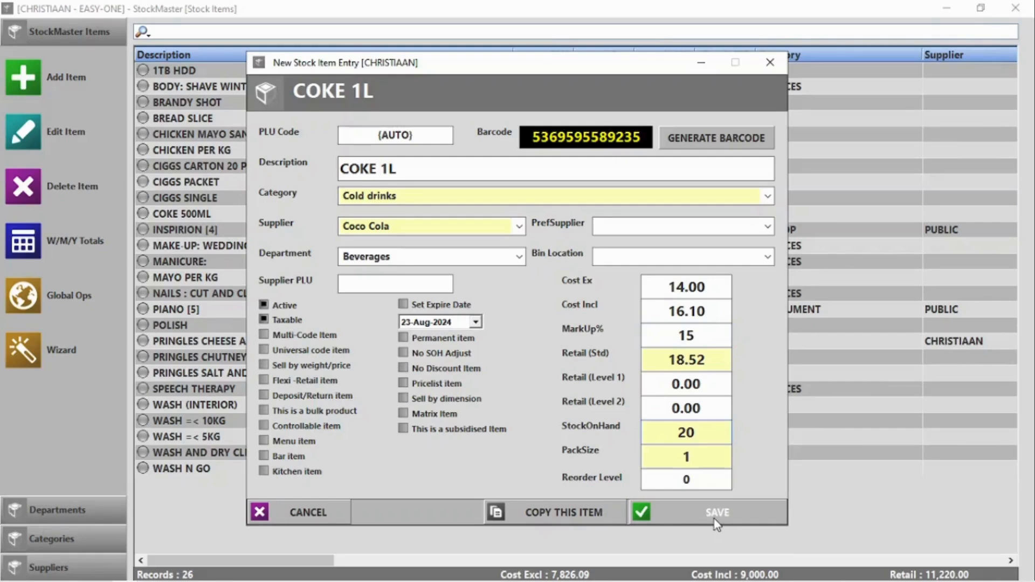
Step: Save COKE 1L (20 on hand, retail 18.52) so the stock list totals 27 records
click(715, 521)
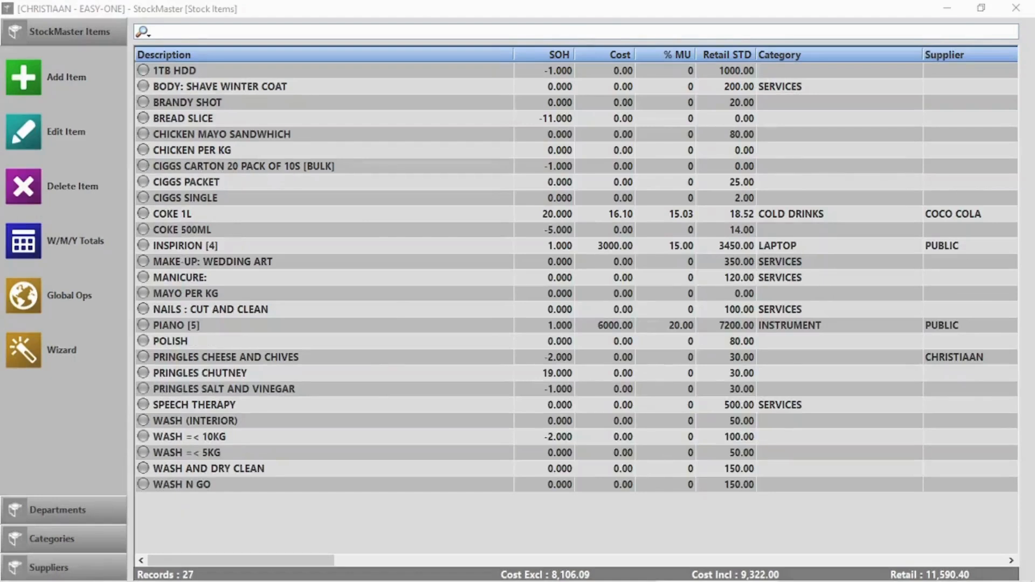
Step: Start a new stock item with PLU 0015, description Pork Per KG, category PORK
click(30, 81)
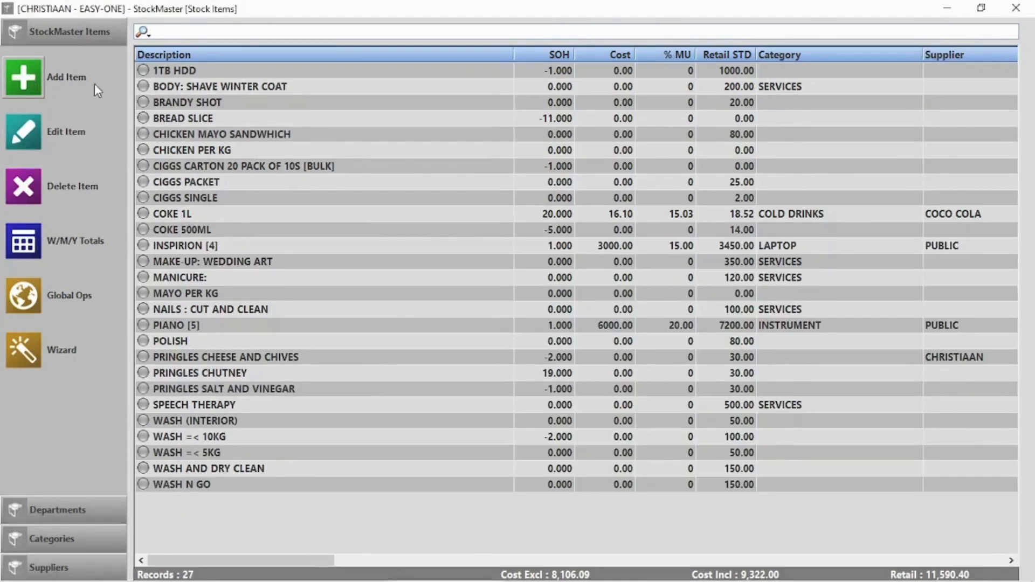
text(0015)
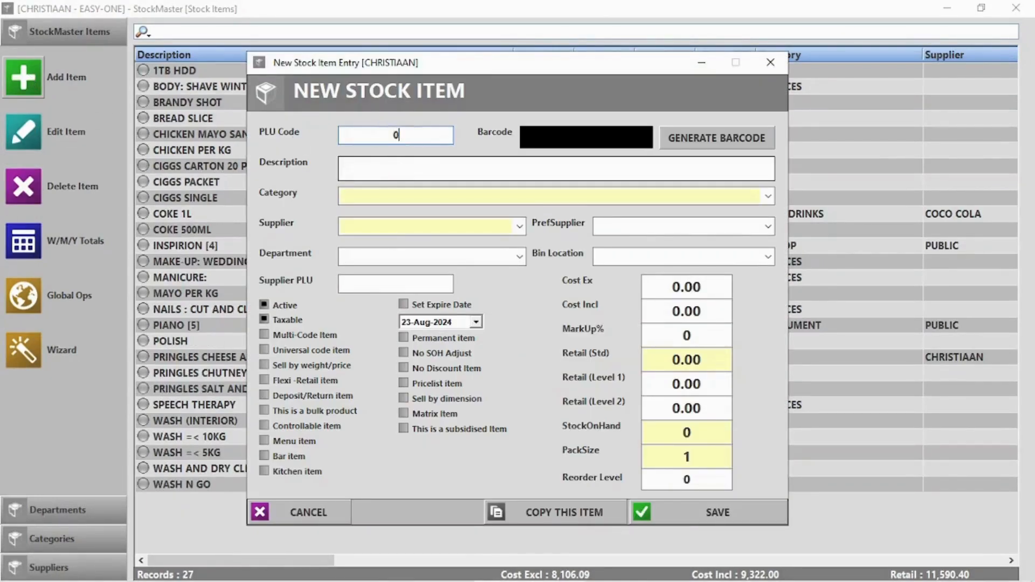
click(431, 173)
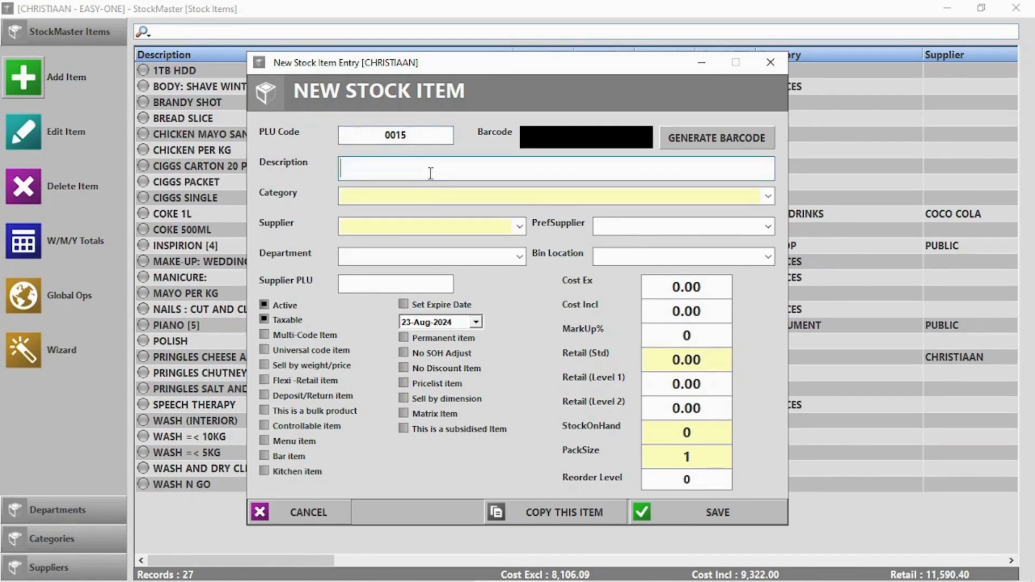
text(Por)
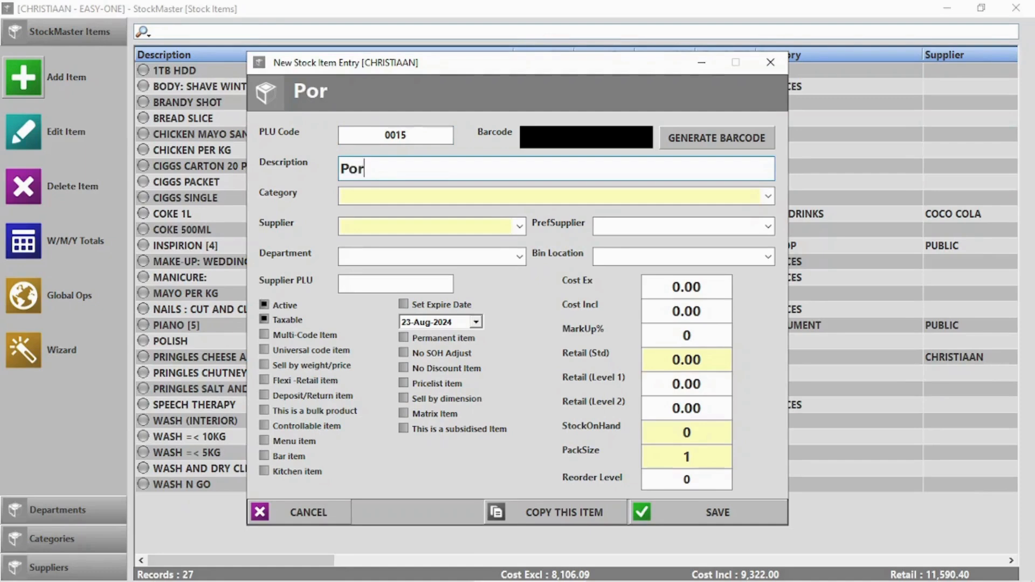
text(k Per KG)
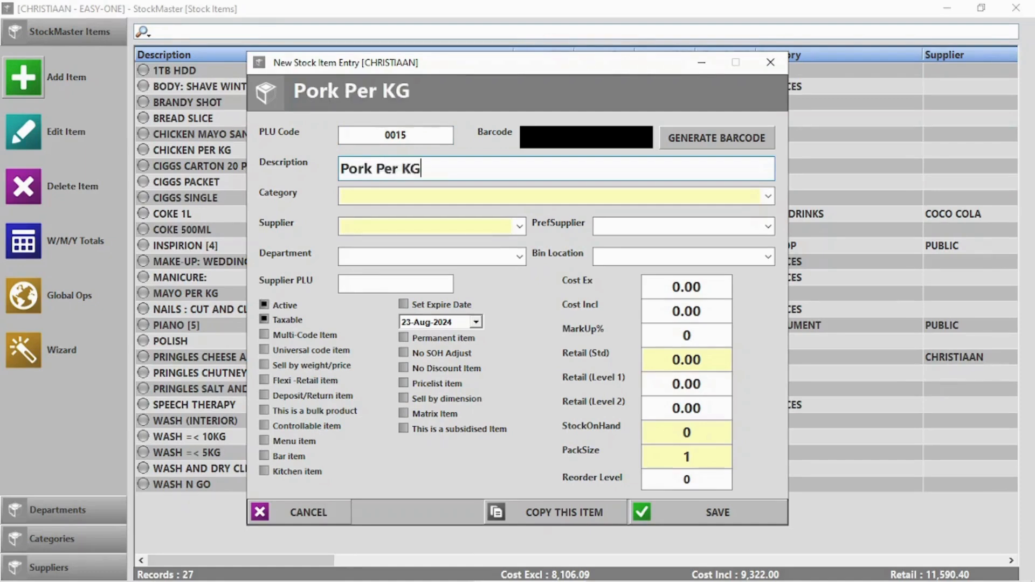
click(448, 195)
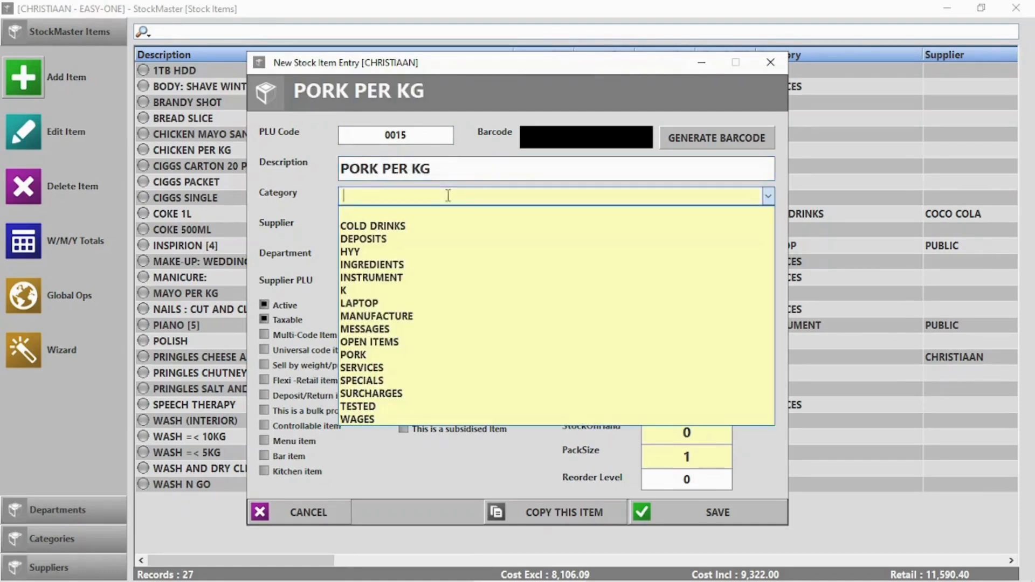
click(367, 355)
Step: Set department MEAT, cost 50.00, retail 95.00, mark it sold by weight, and save
click(386, 223)
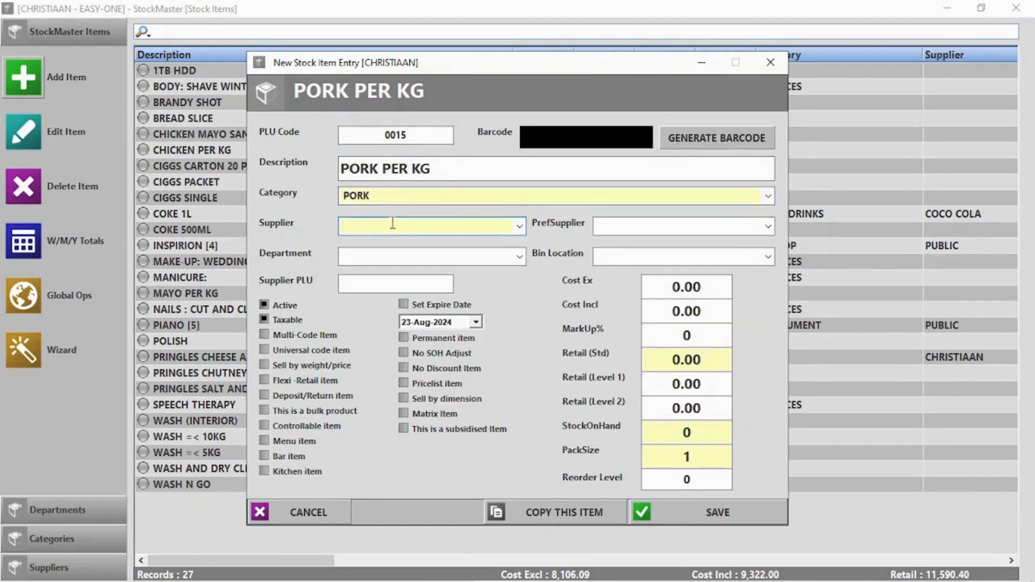
click(519, 256)
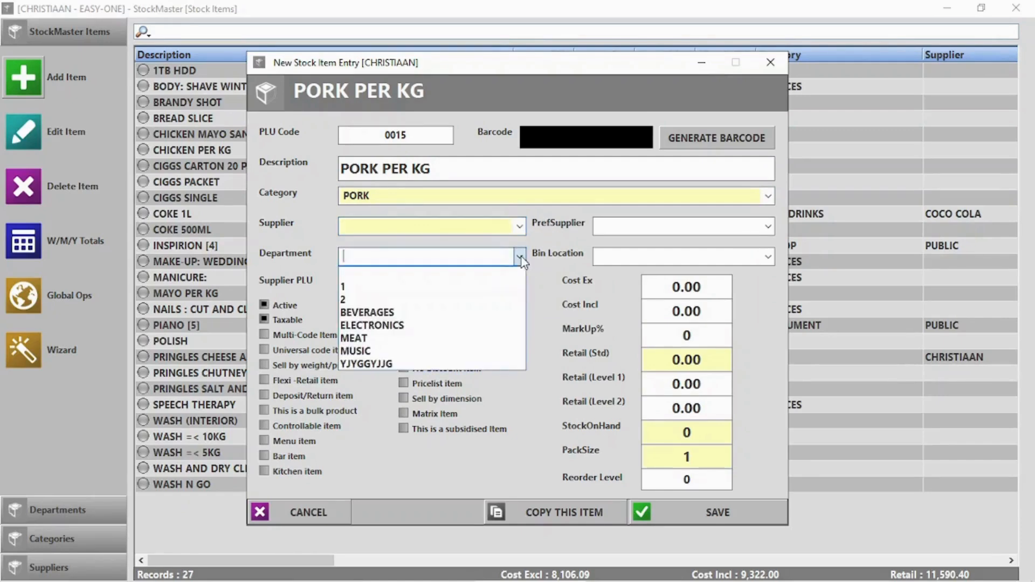
click(410, 340)
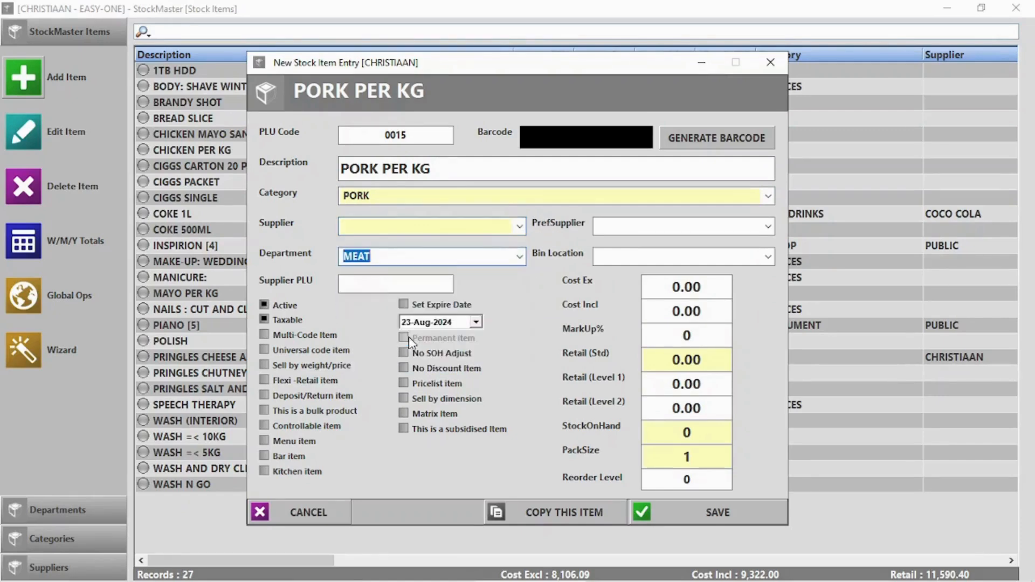
click(687, 282)
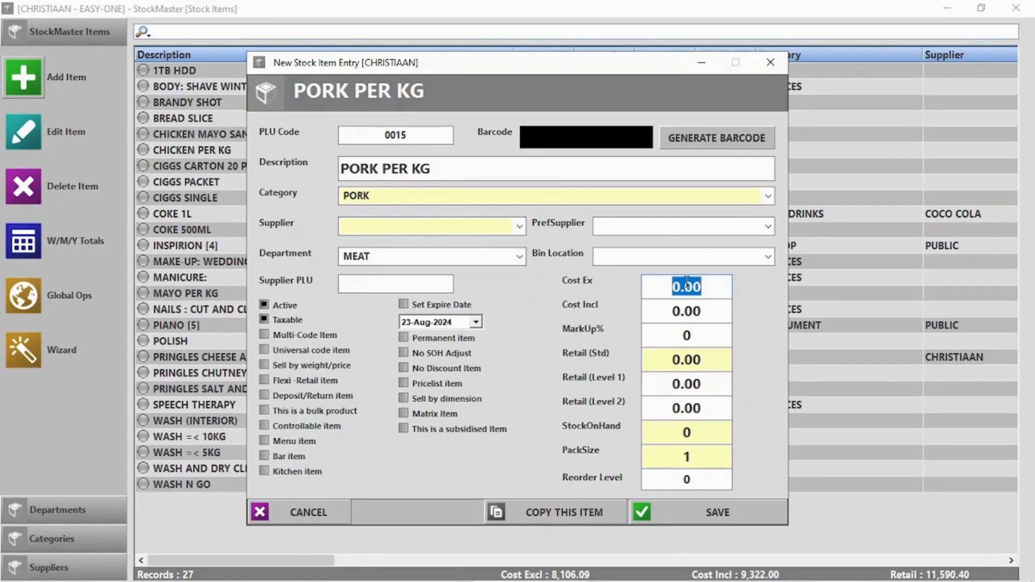
text(50)
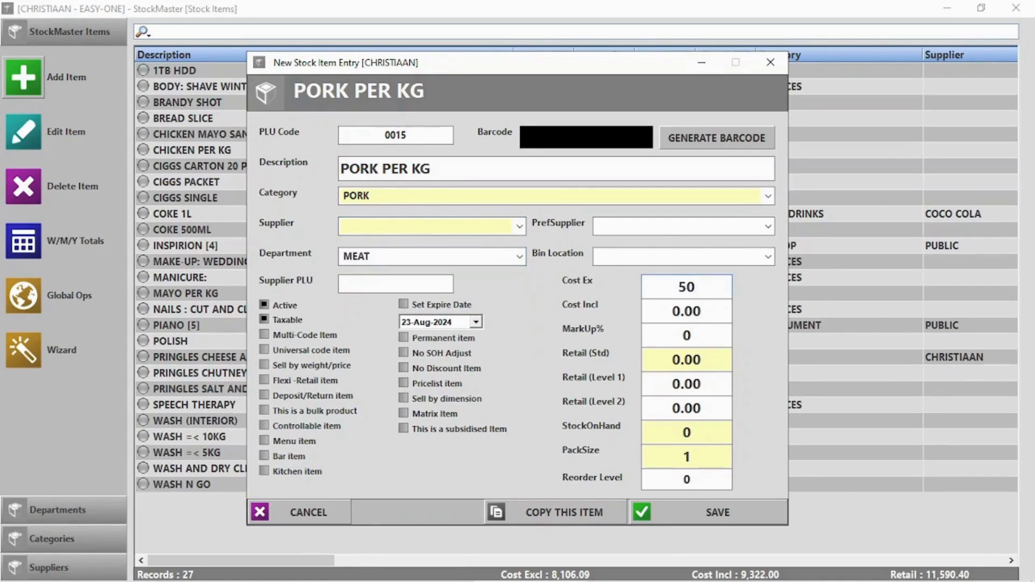
click(689, 359)
text(95)
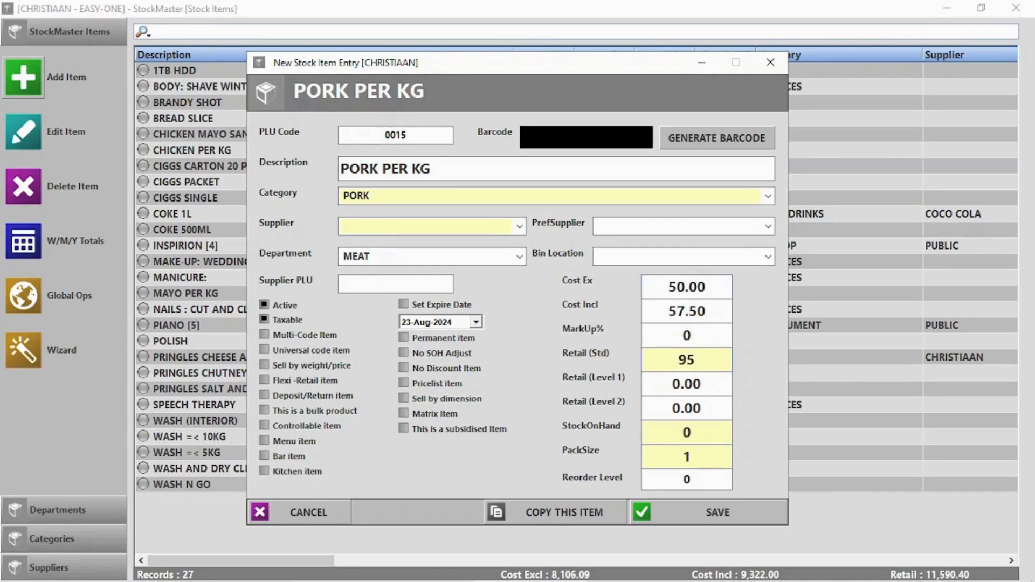
click(278, 365)
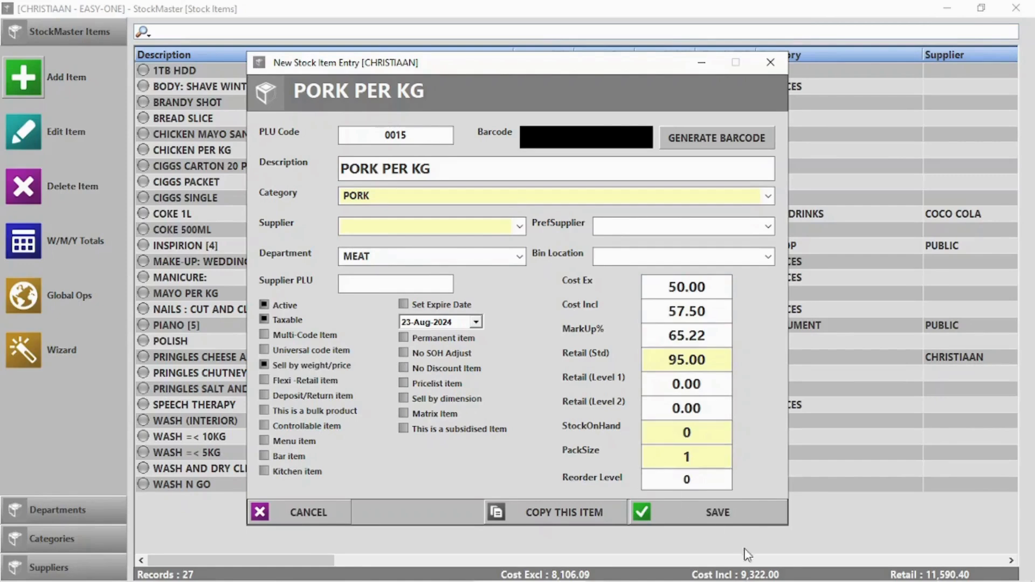
click(731, 516)
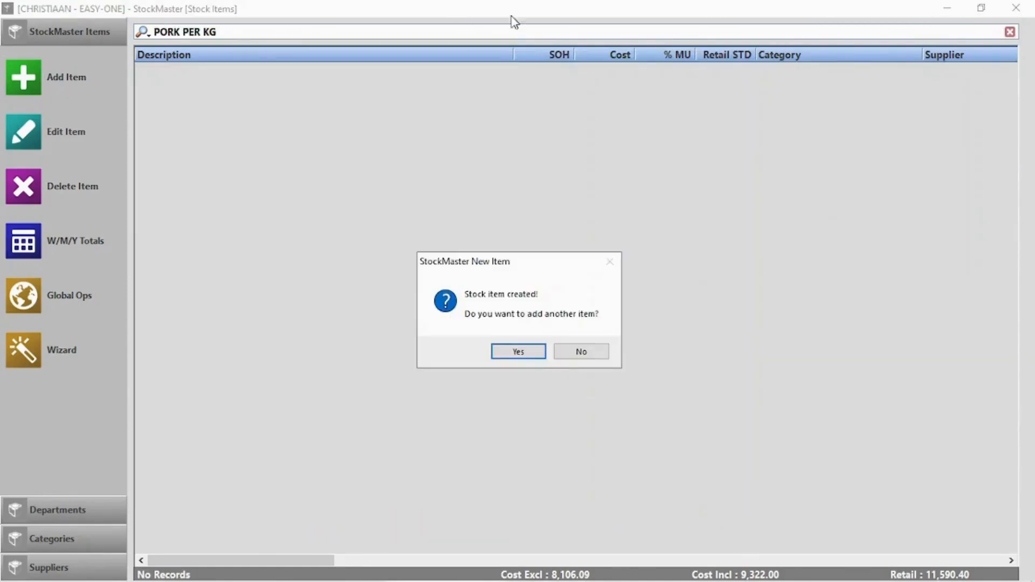
Step: Decline adding another item, close StockMaster and open the Point Of Sale screen
click(589, 353)
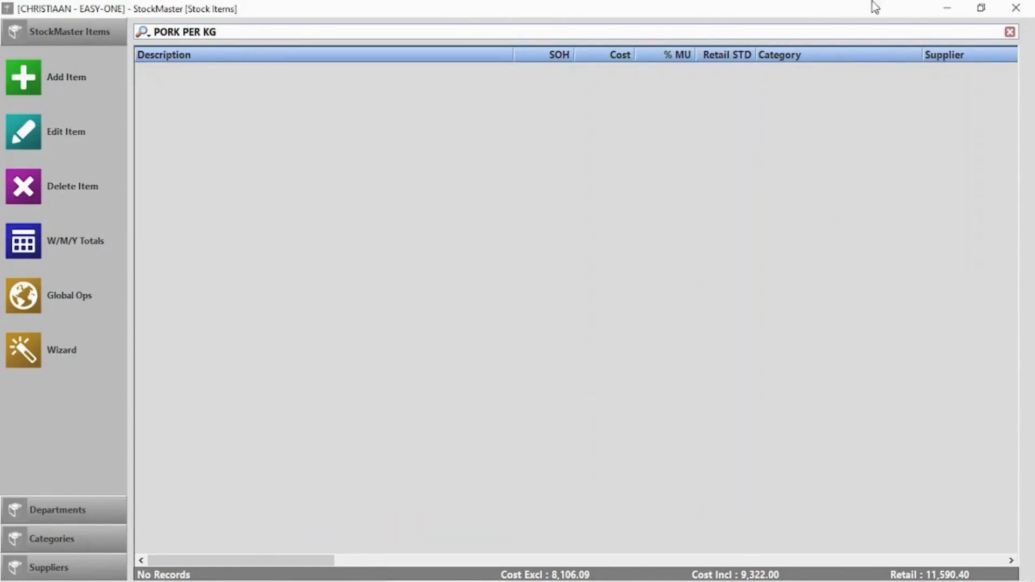
click(1015, 6)
click(338, 140)
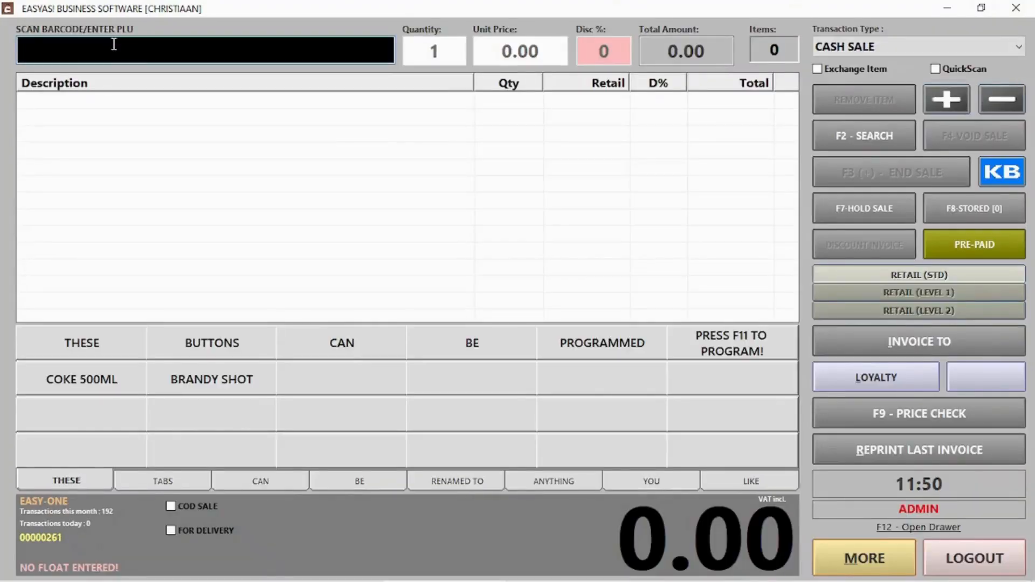
text(2000150069960)
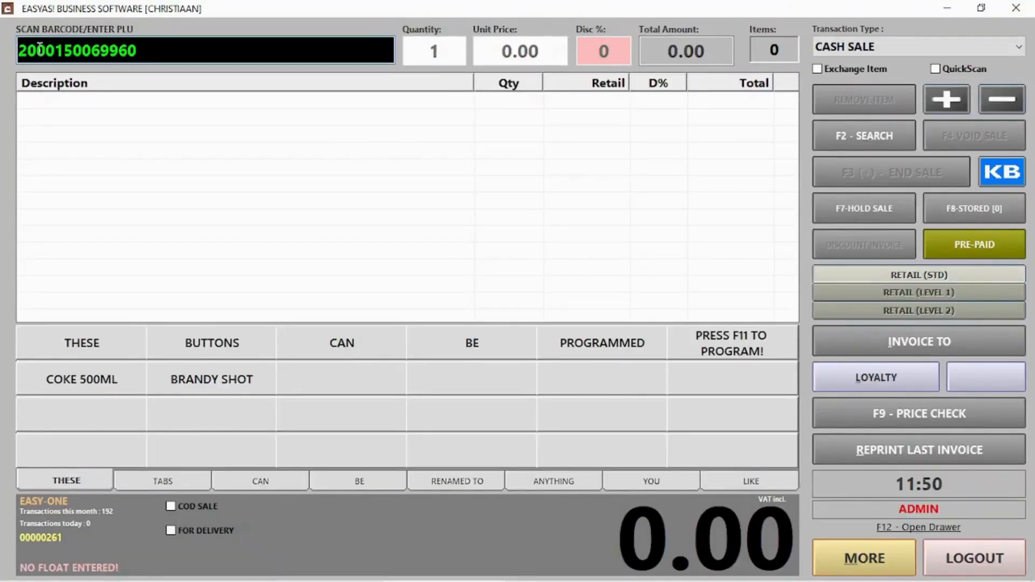
drag(39, 50, 128, 48)
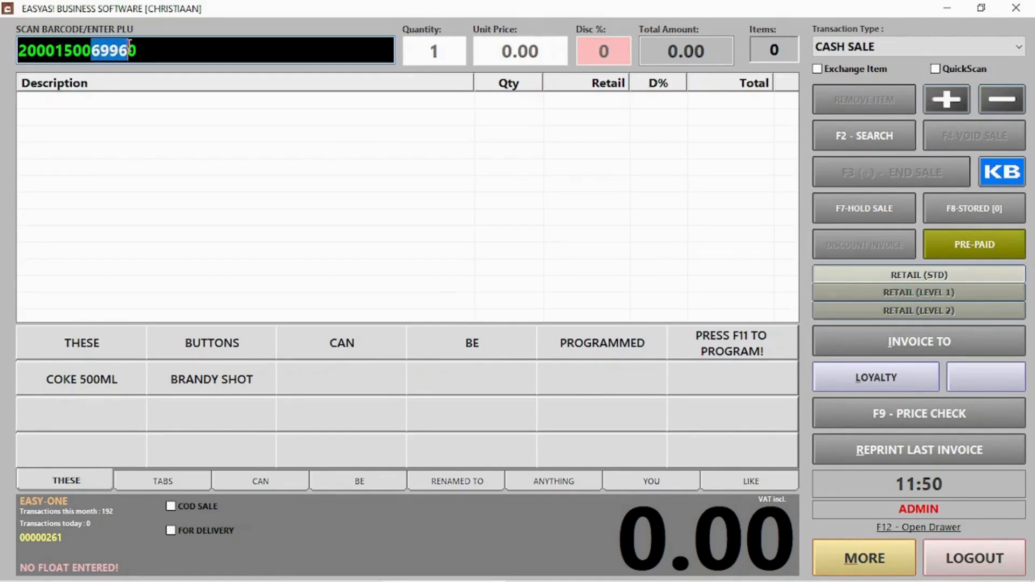
click(159, 45)
key(Return)
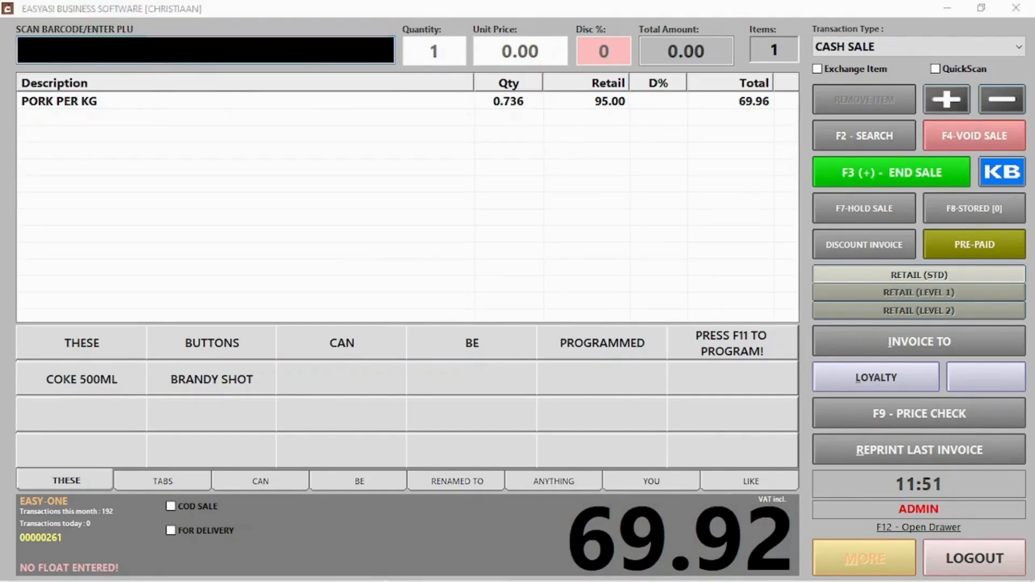
key(alt+Tab)
Step: Add item Loose Sweets with No SOH Adjust and retail 5.00, and save it
click(41, 90)
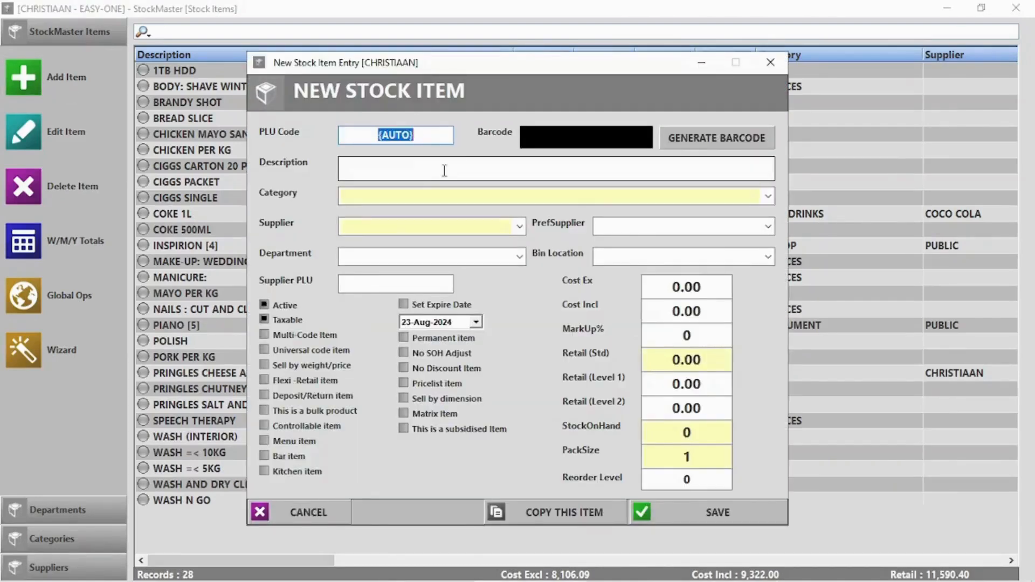
key(Tab)
text(Loose Sweets)
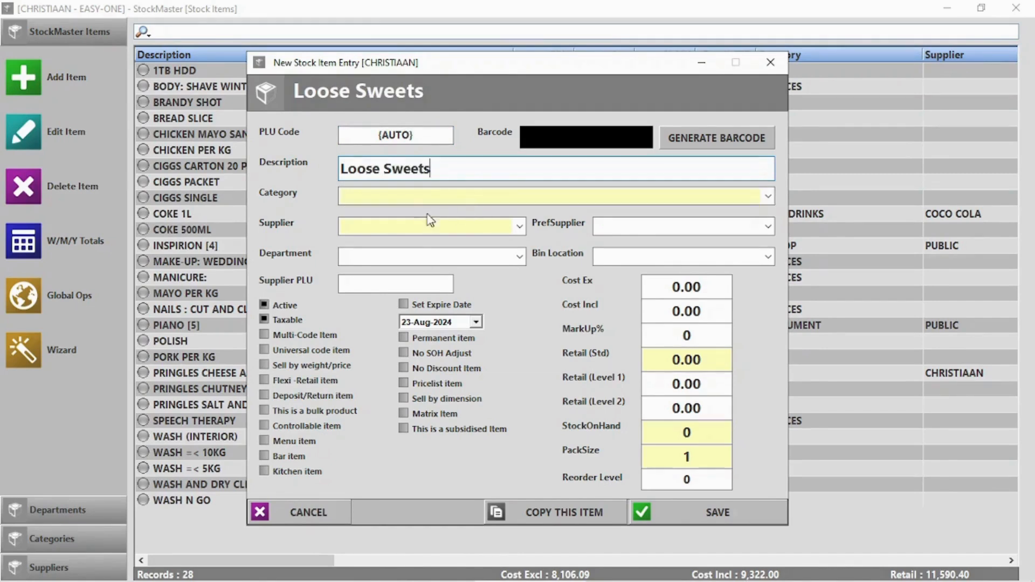
click(449, 353)
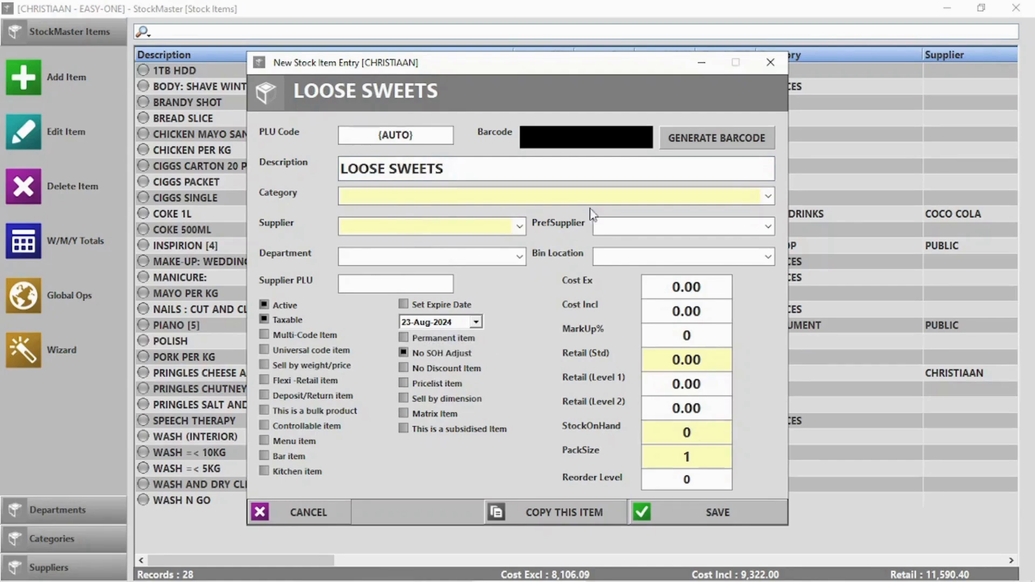
click(671, 359)
text(5)
key(Delete)
click(717, 512)
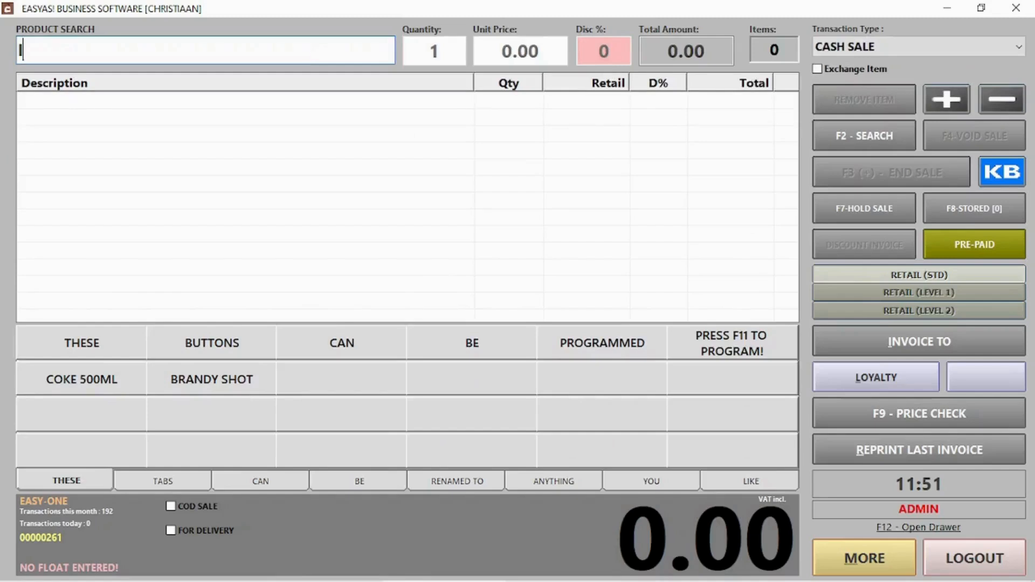
Step: Sell 20 LOOSE SWEETS for 100.00 cash, then return to the stock list
text(loose)
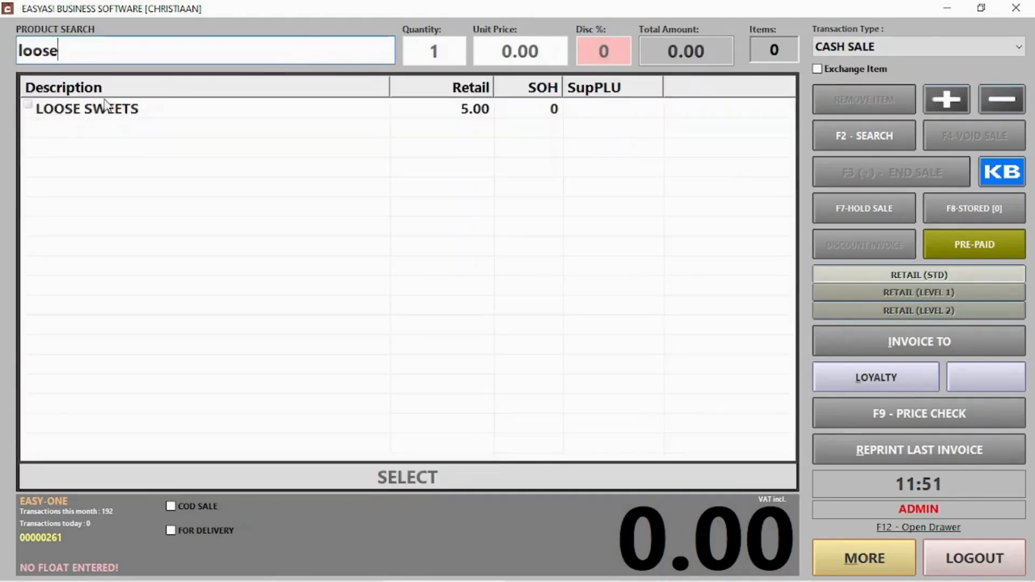
double_click(105, 107)
text(20)
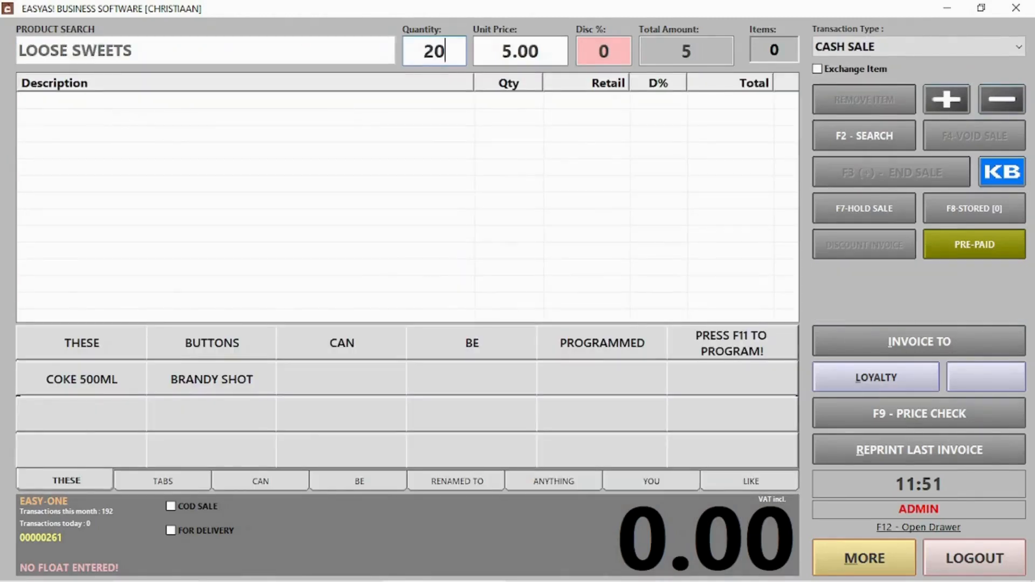
key(Return)
click(855, 168)
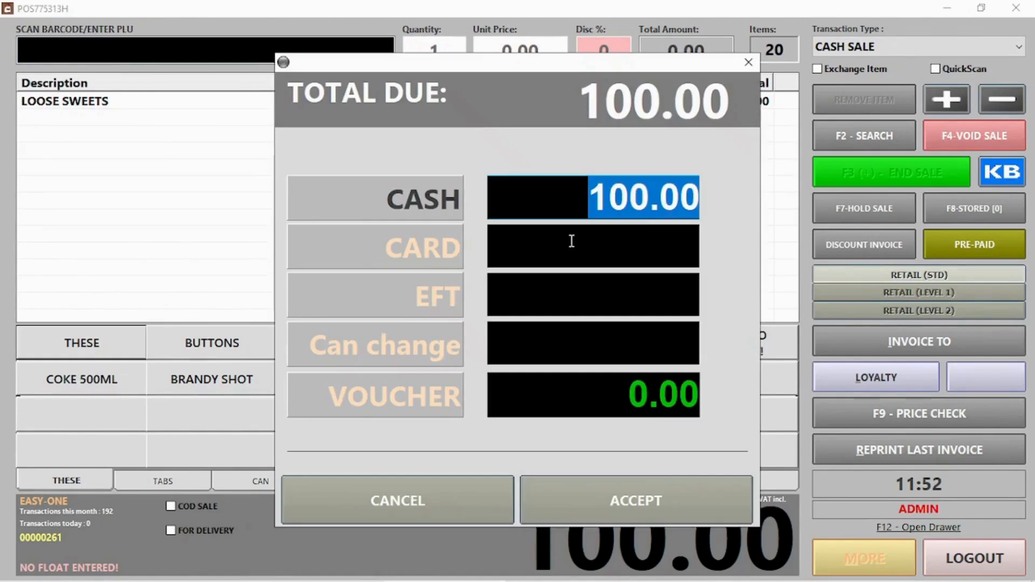
click(671, 515)
key(Return)
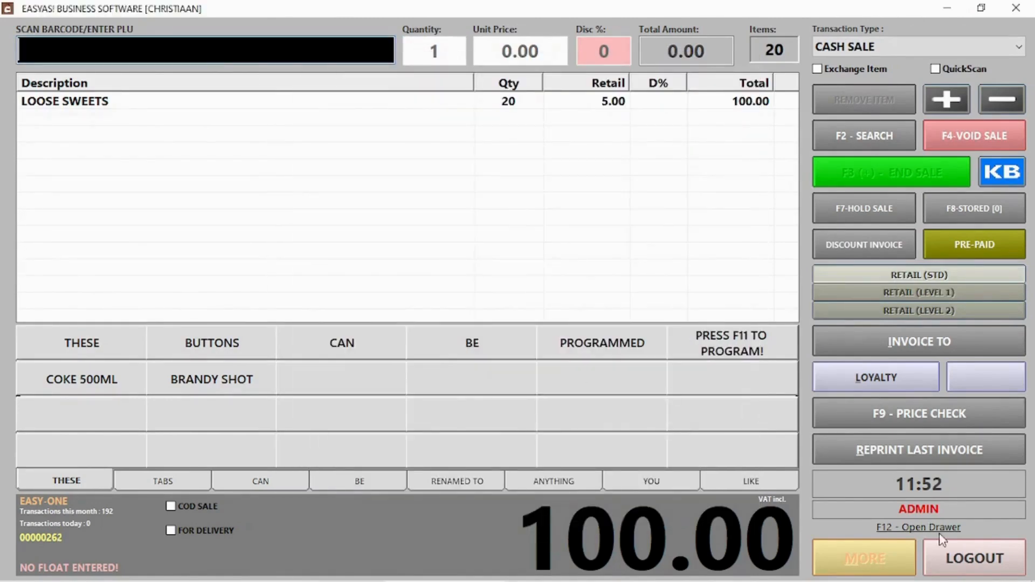
click(960, 559)
click(667, 144)
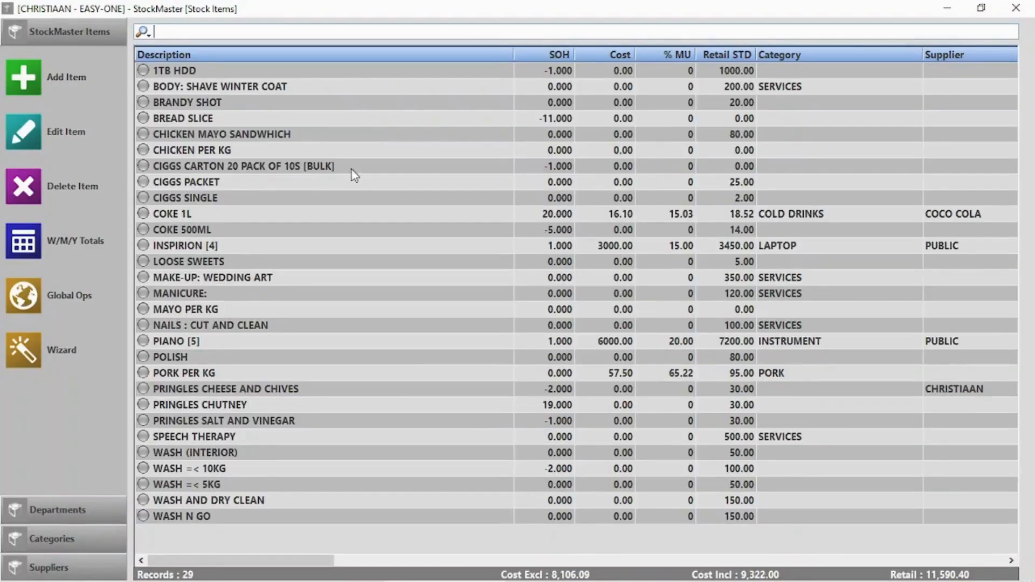
Step: Review the LOOSE SWEETS and COKE 500ML entries in the stock list
click(208, 263)
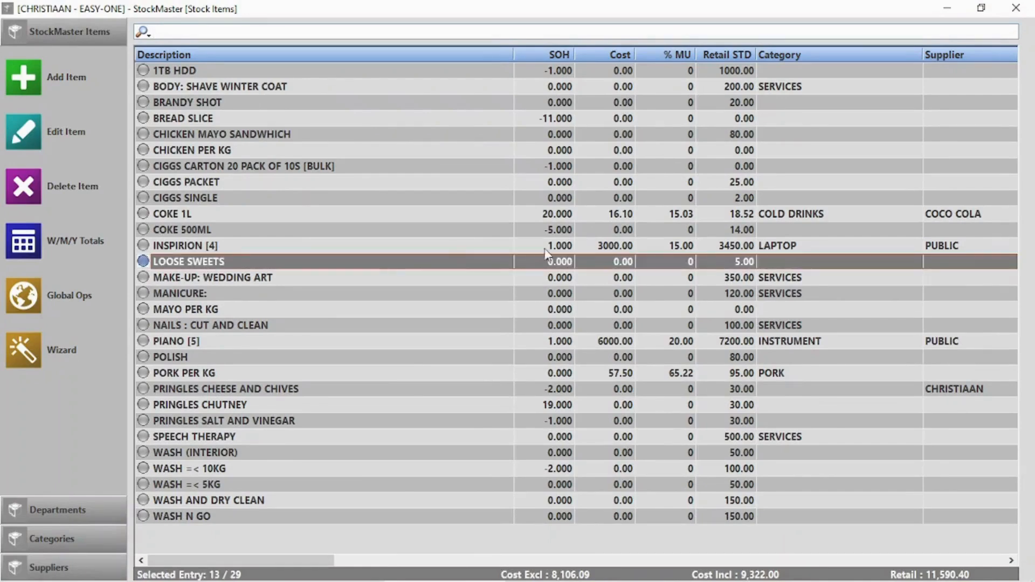
click(551, 232)
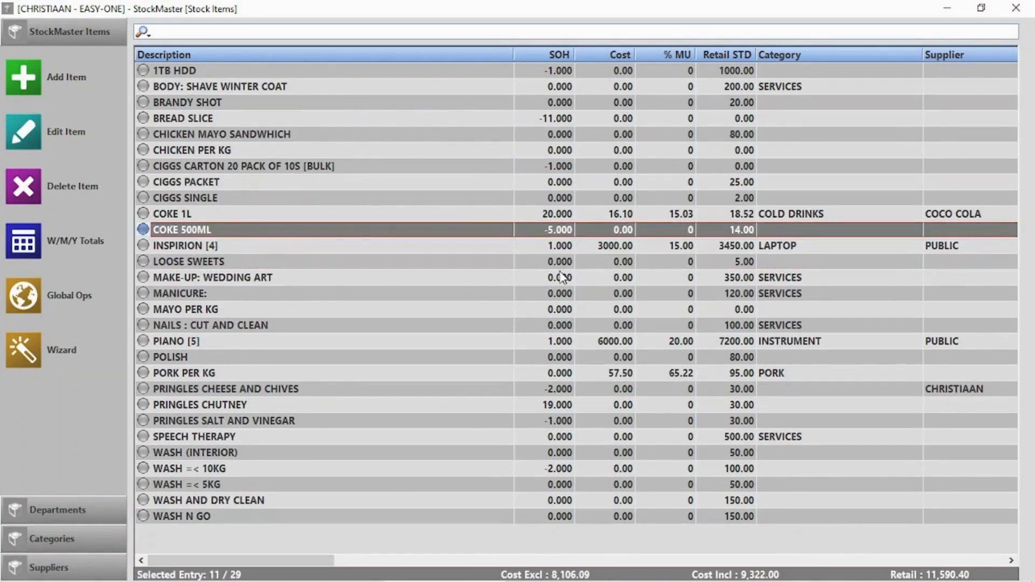
click(539, 261)
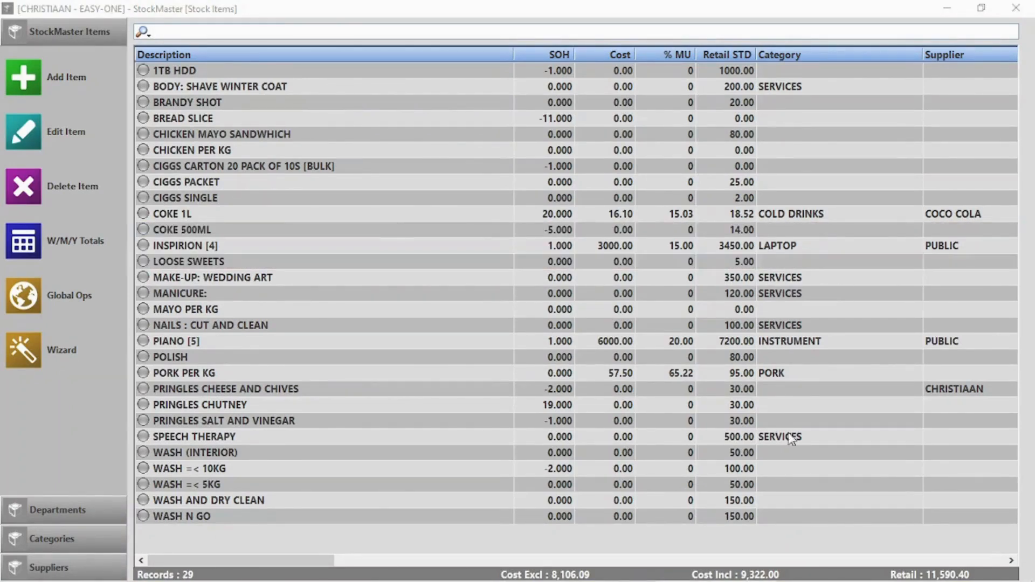
Step: Create deposit/return item Glass coke Bottle Return with retail 10, saved as -10.00
click(22, 75)
click(398, 166)
text(G)
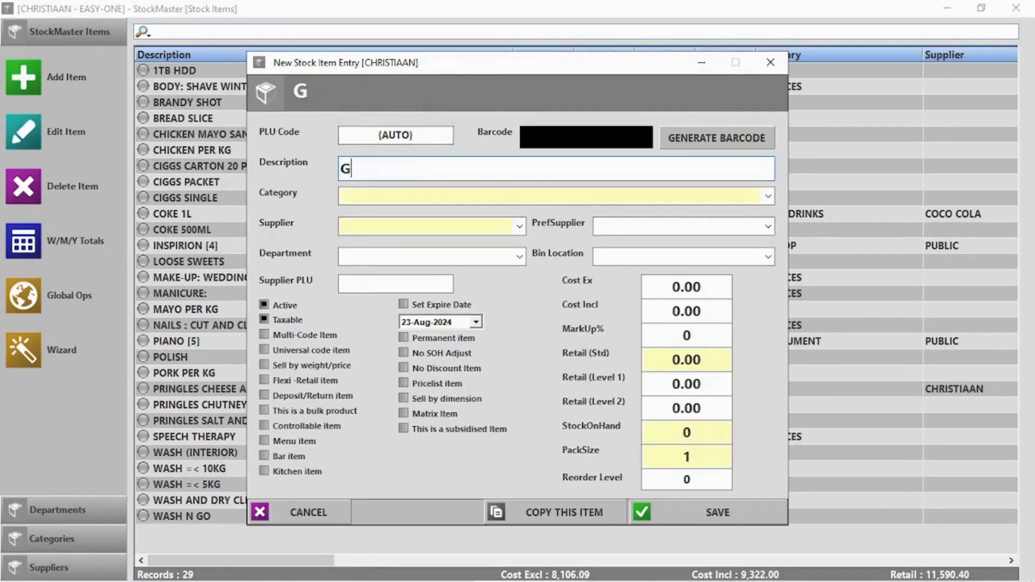
text(lass coke Bottle Return)
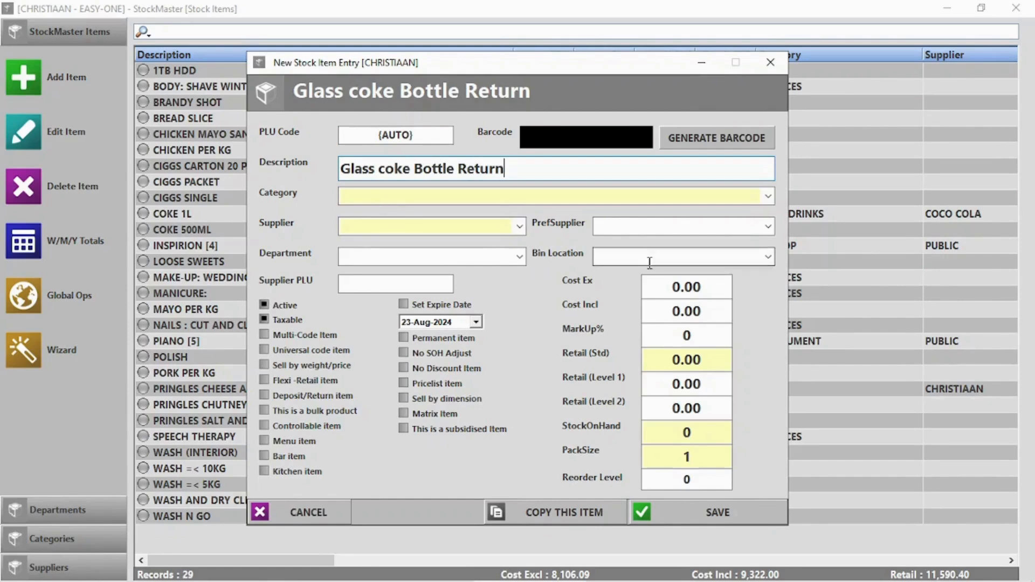
click(686, 359)
text(10)
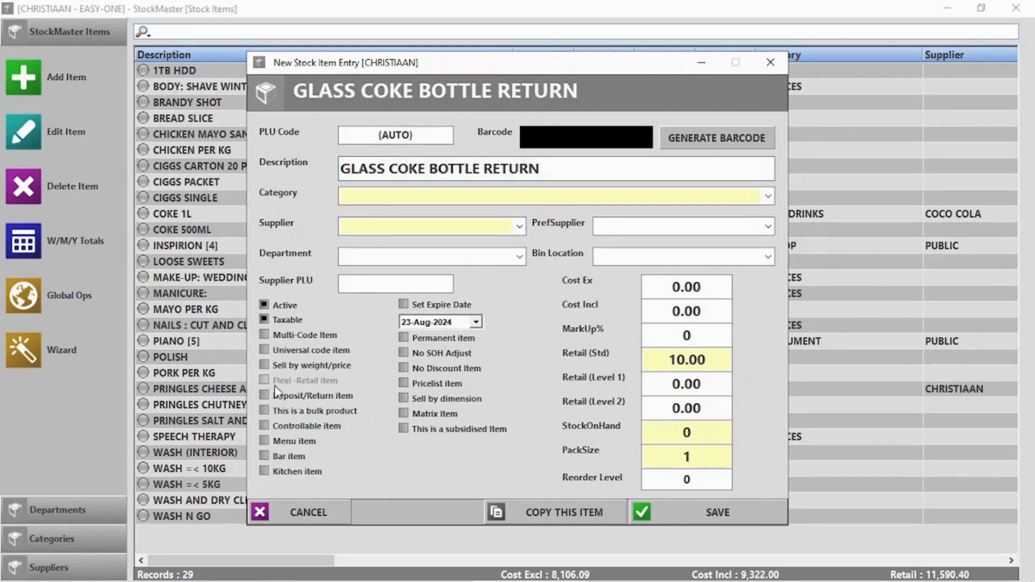
click(265, 396)
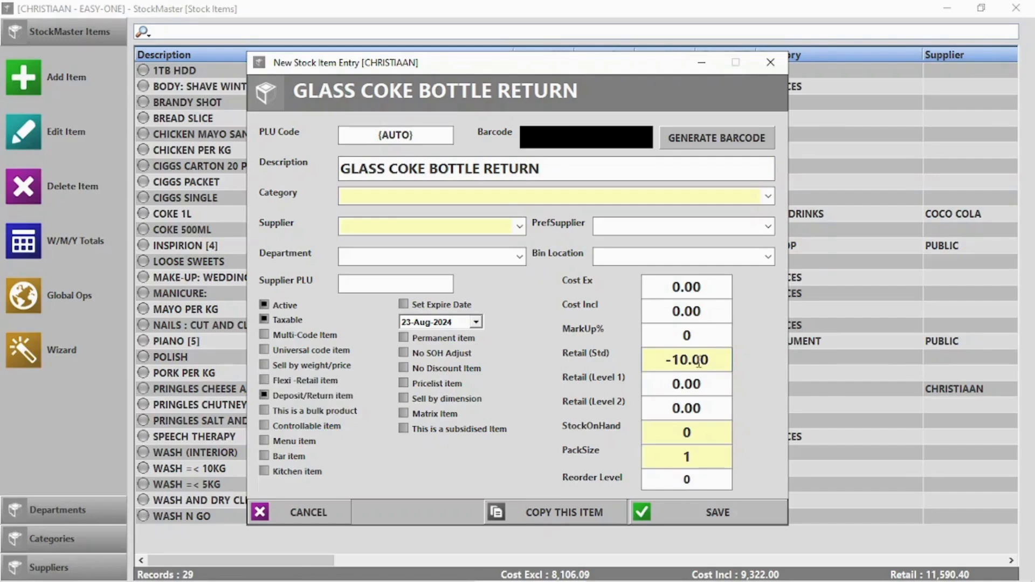
click(717, 513)
Step: Decline another item, close StockMaster and open the Point Of Sale screen
click(587, 347)
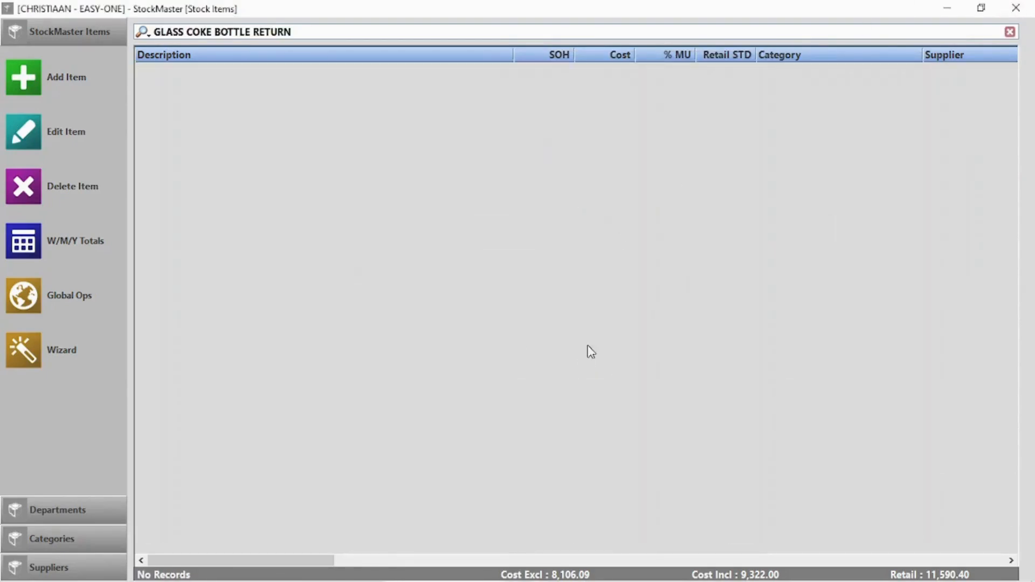
click(1015, 8)
click(290, 133)
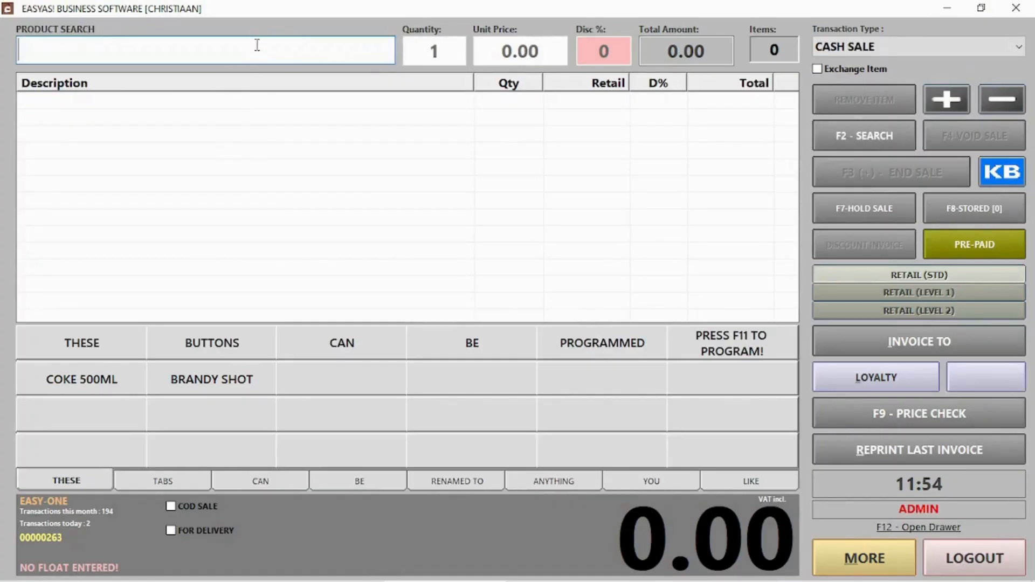
Step: Search for coke and add one COKE 1L to the sale
text(coke)
key(Return)
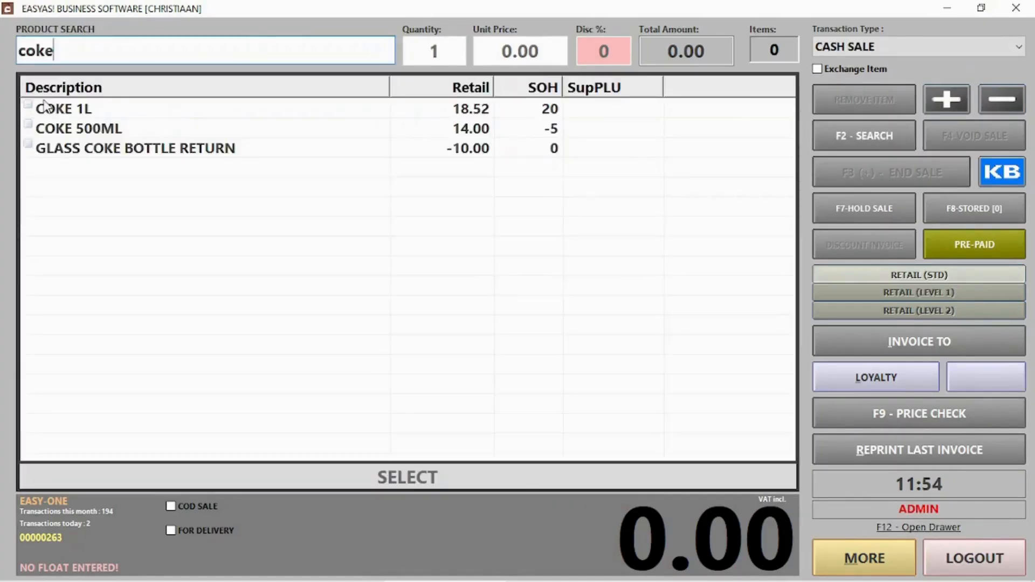
double_click(59, 111)
key(Return)
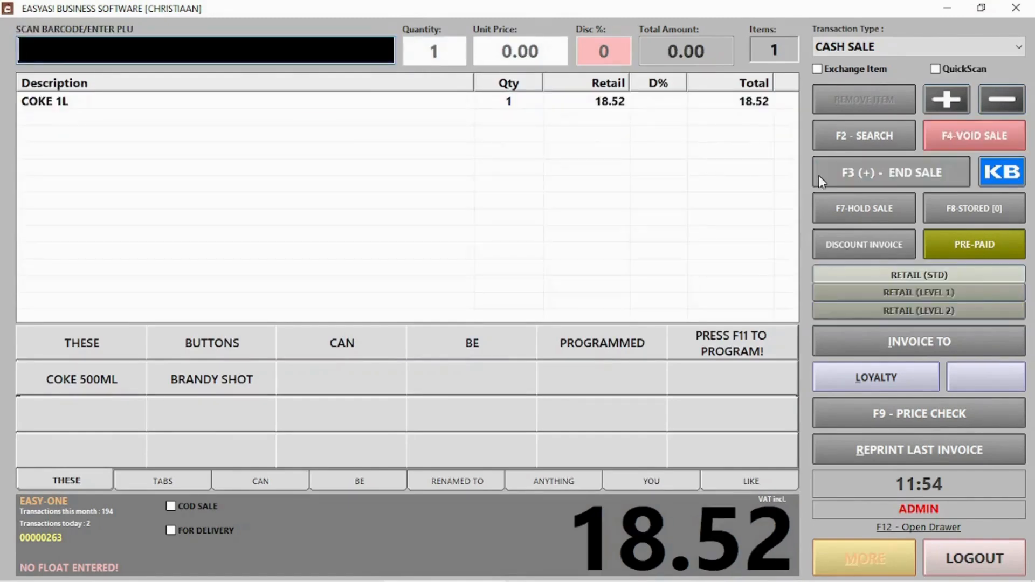
click(261, 44)
Step: Add one GLASS COKE BOTTLE RETURN and accept the 8.52 cash payment
text(glass)
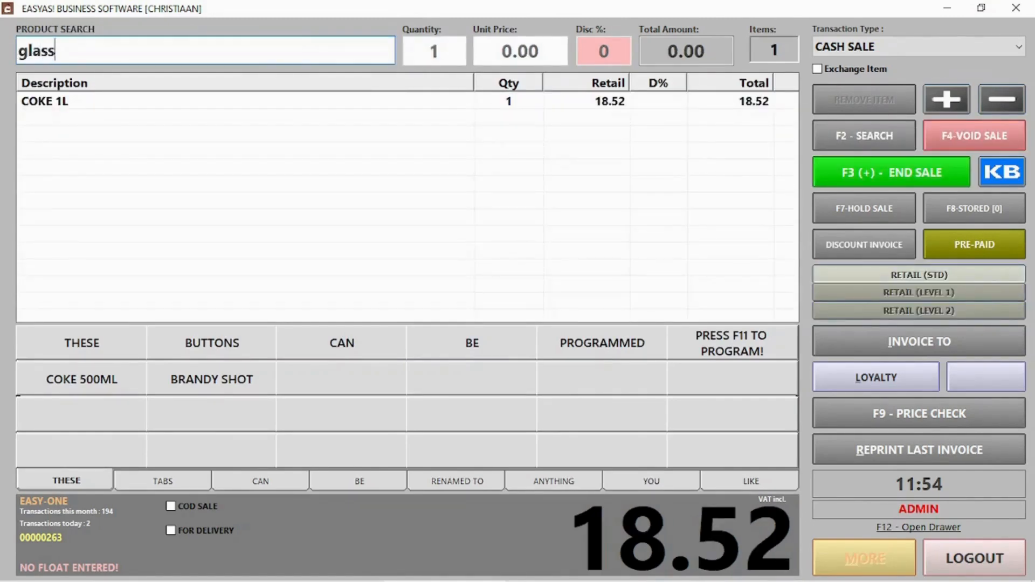
key(Return)
click(75, 113)
click(75, 116)
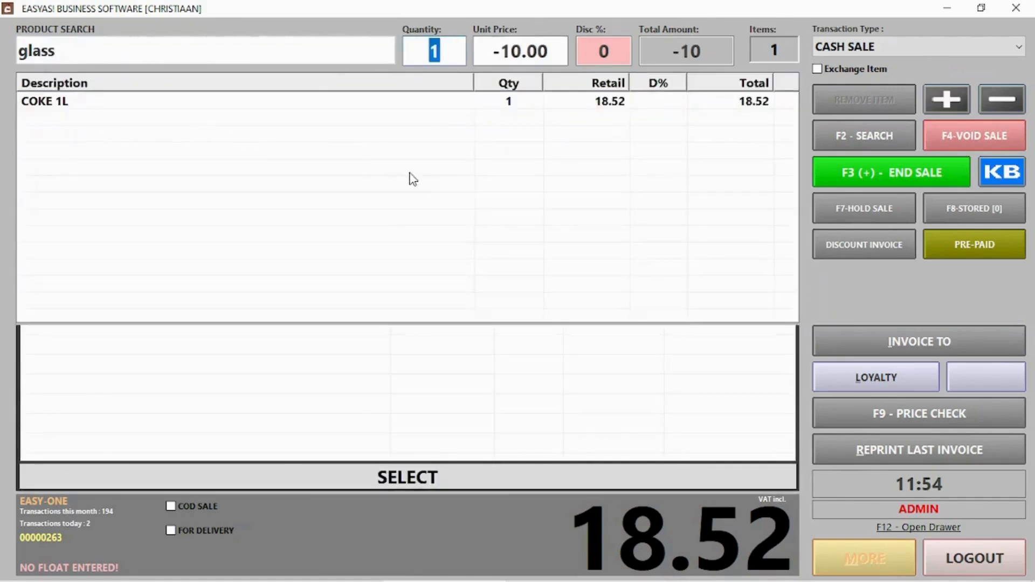
key(Return)
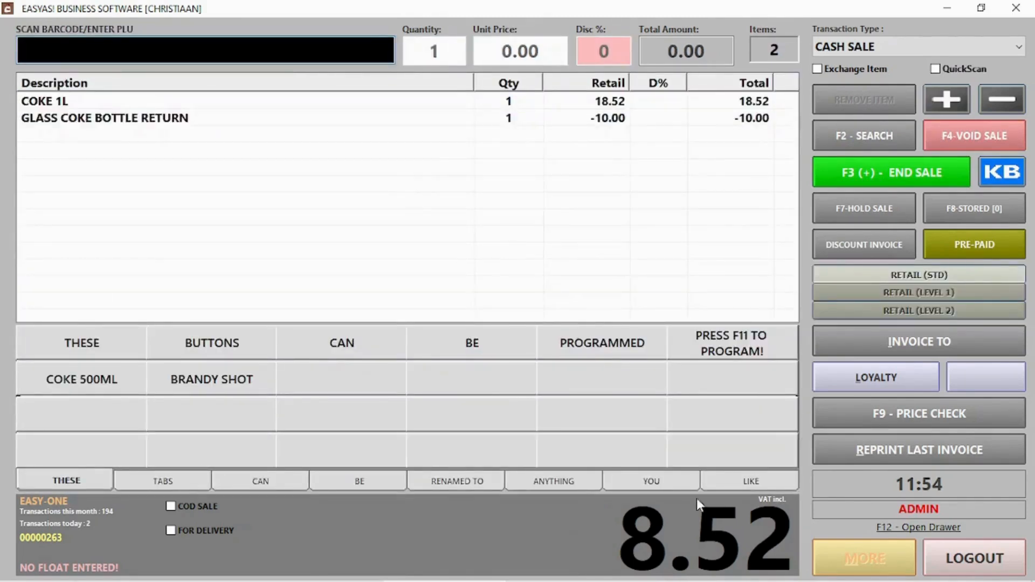
click(874, 161)
click(645, 492)
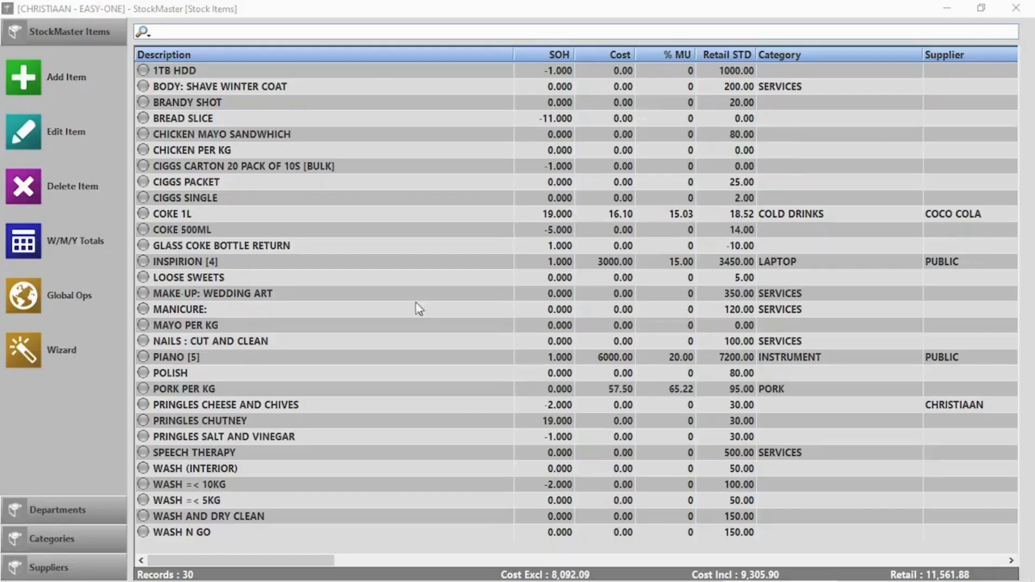
Step: Create bulk item Windhoek draught 500ml 24 pack at retail 300, pack size 24, and save
click(24, 83)
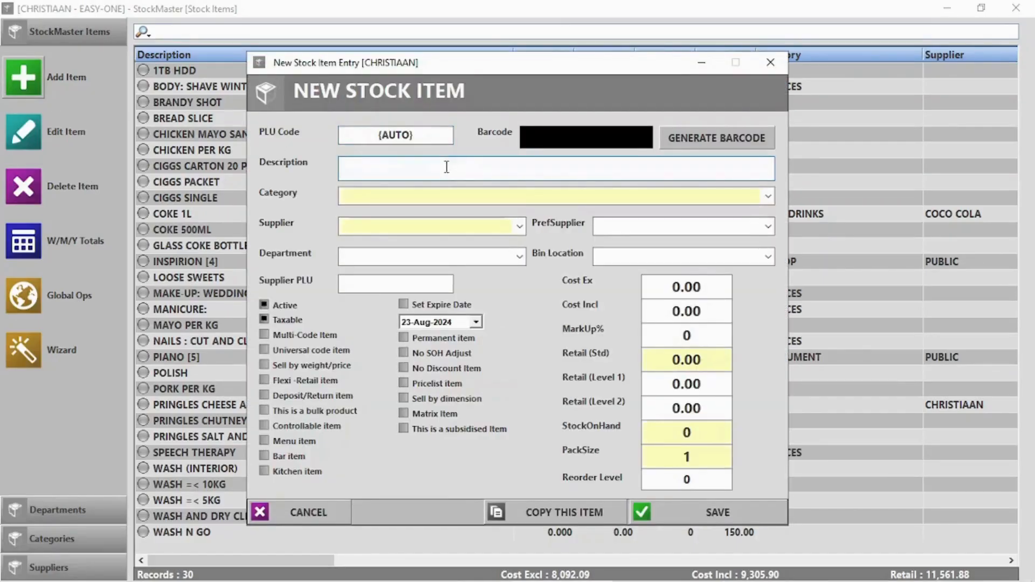
text(Windhoek draugh)
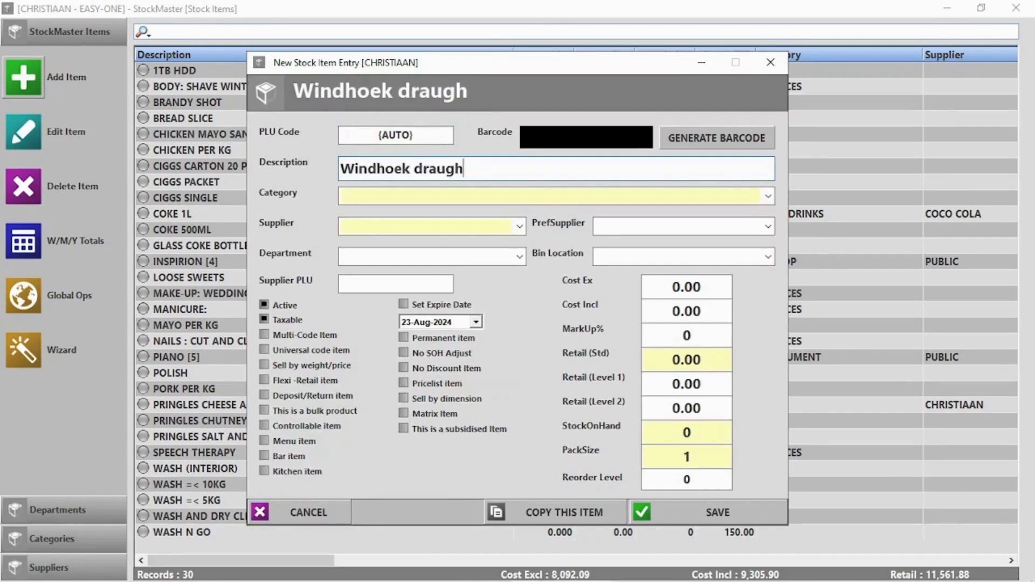
text(t 500ml)
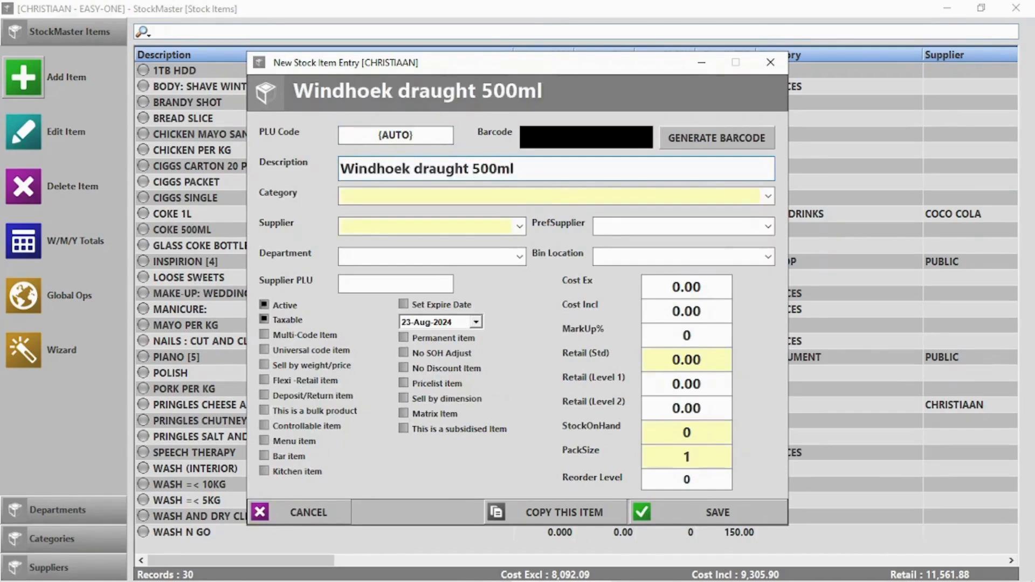
text( 24 pack)
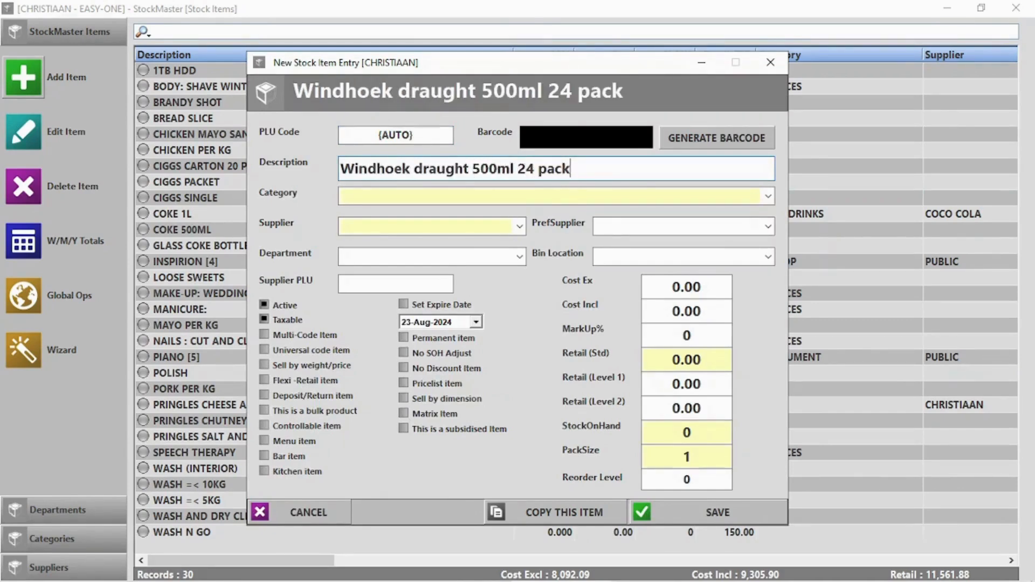
click(710, 314)
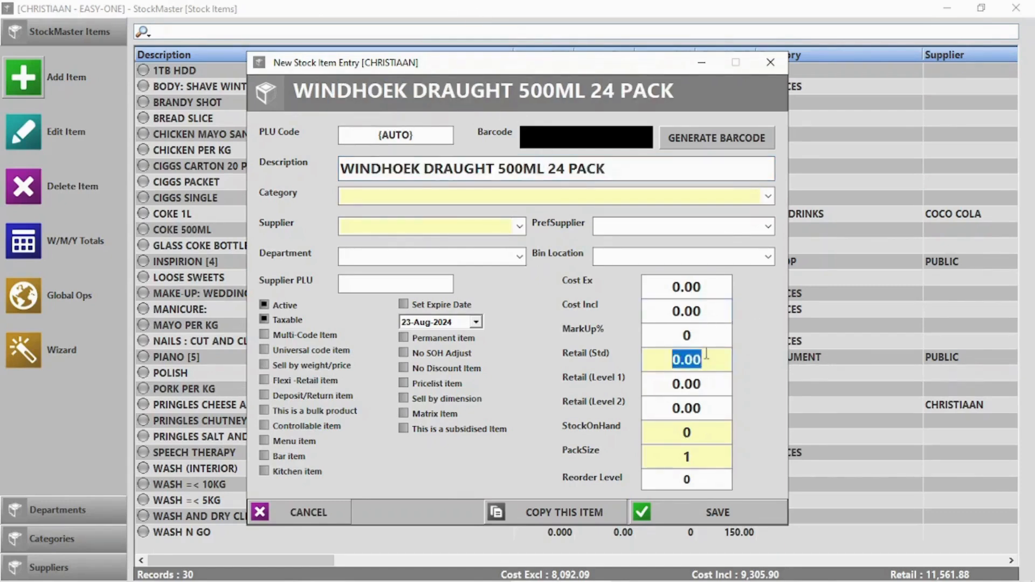
text(300)
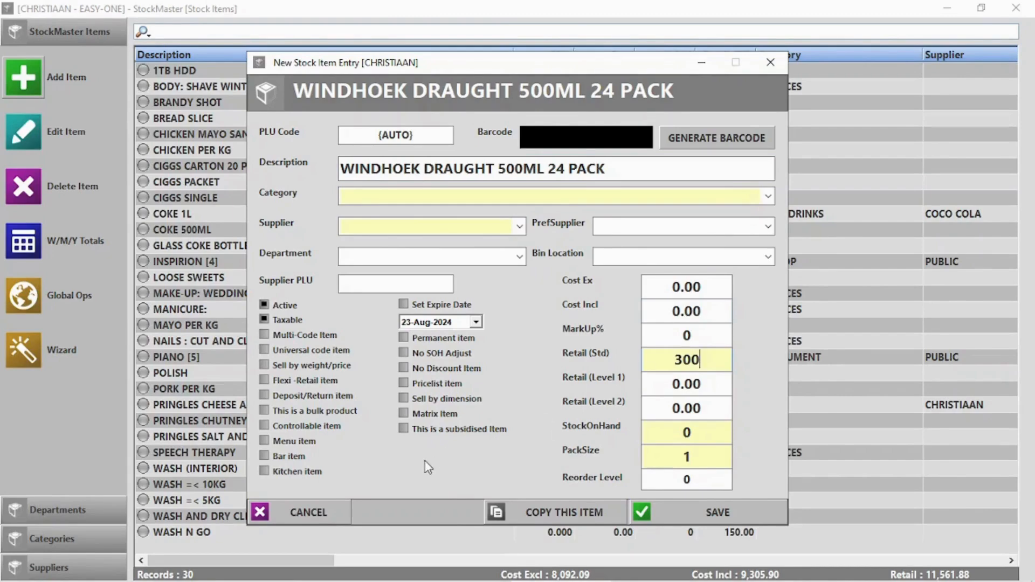
click(300, 410)
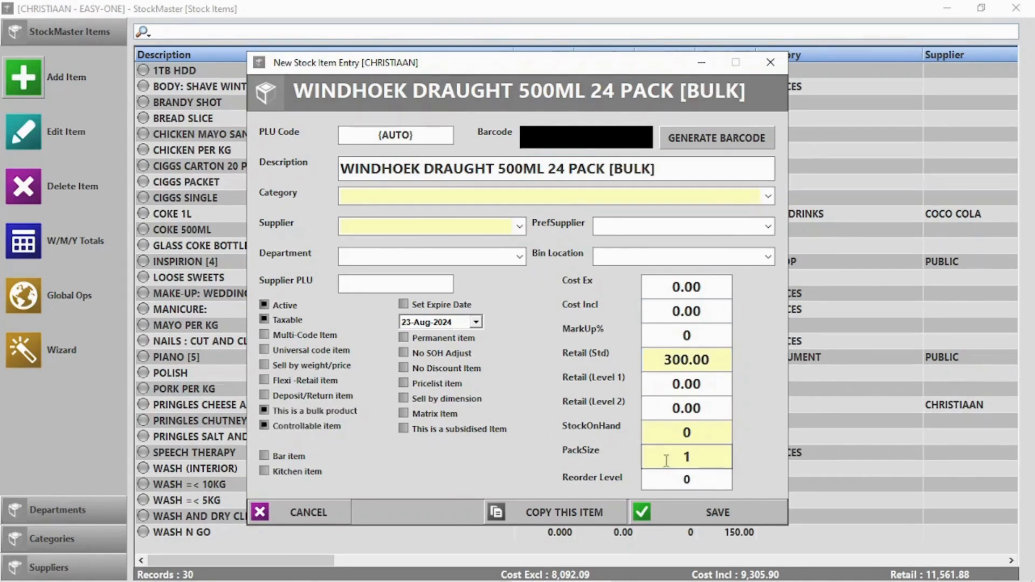
text(24)
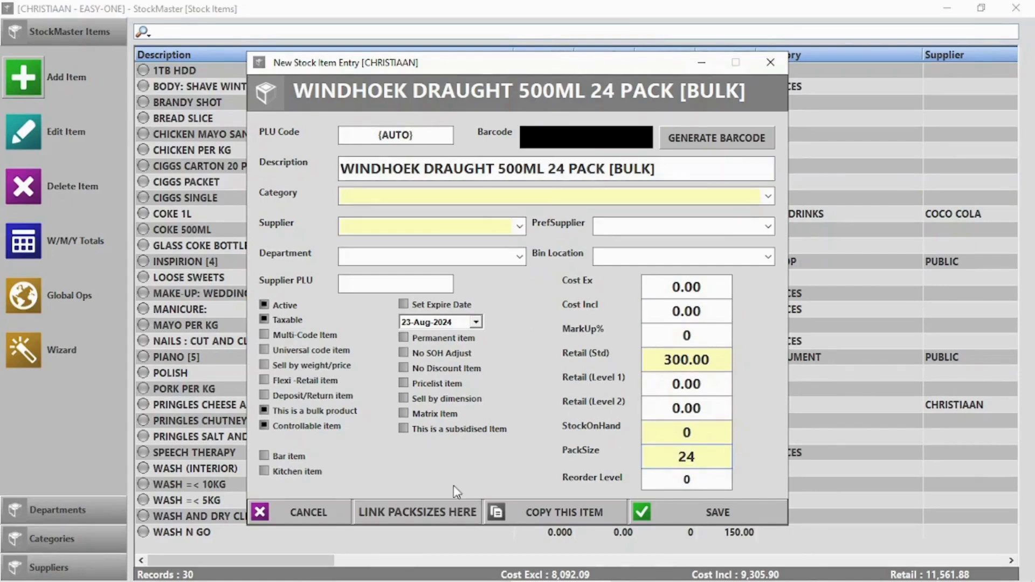
click(394, 510)
Step: Link a 6 pack at retail 120 and a single at retail 20, and save
click(539, 349)
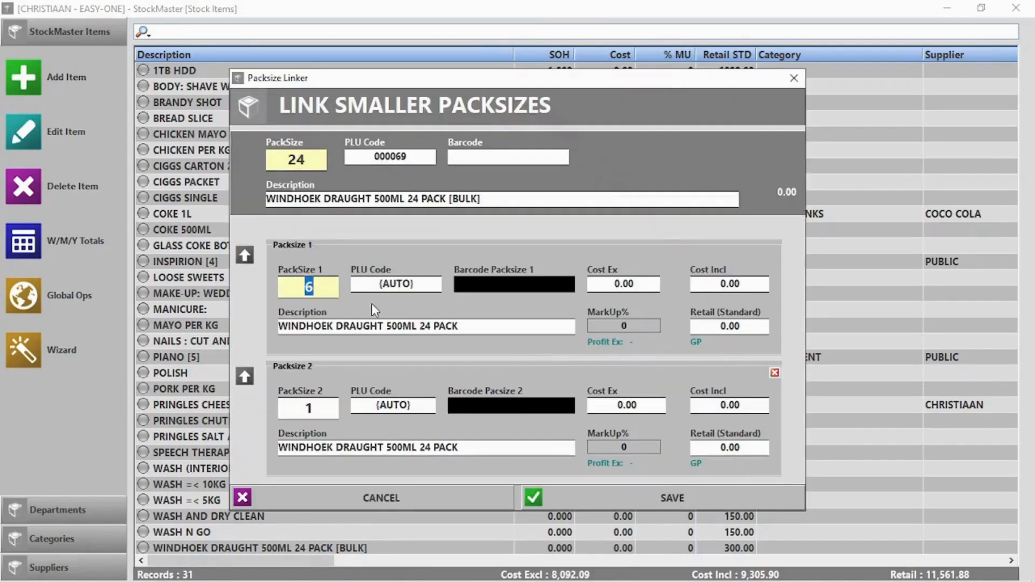
double_click(429, 326)
text(6)
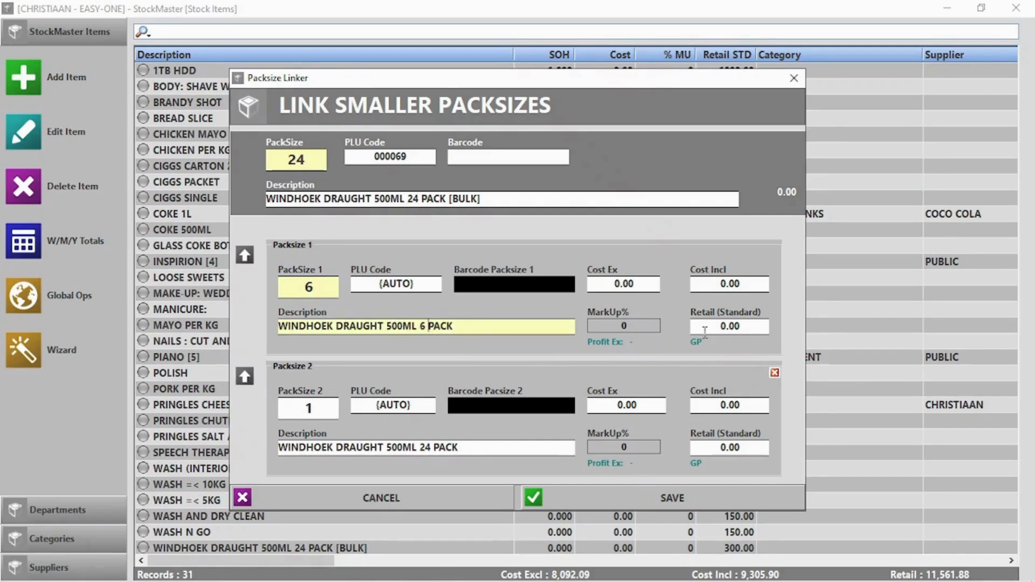
click(731, 327)
text(120)
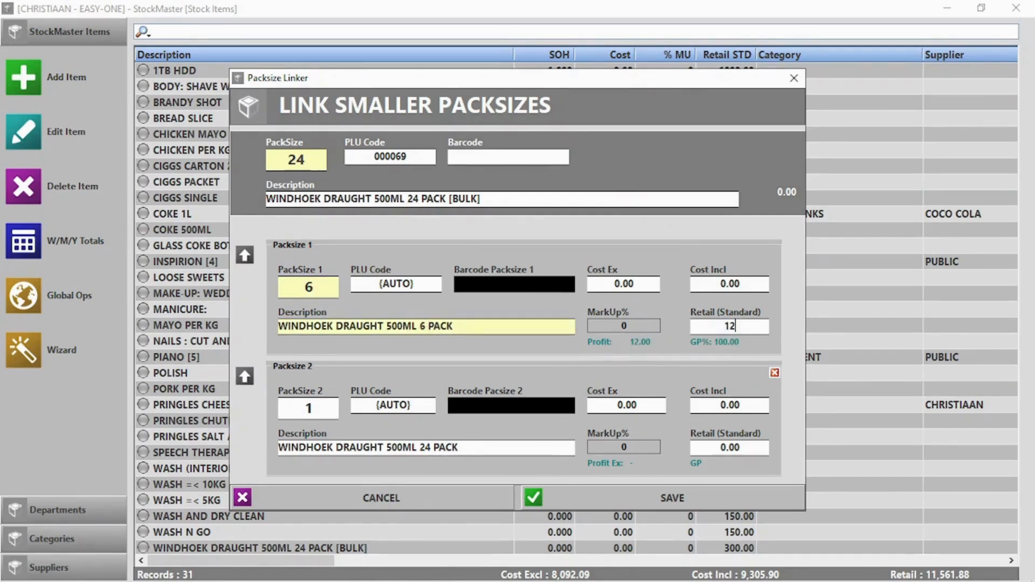
click(739, 448)
text(20)
click(687, 502)
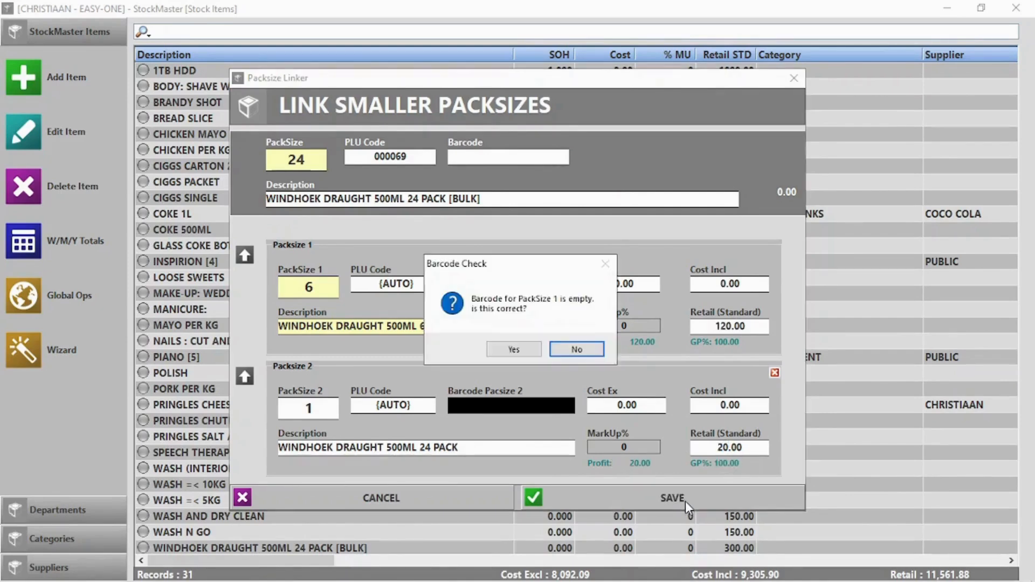
Step: Accept empty barcodes, remove '24 PACK' from the single's description, and save again
click(514, 352)
click(517, 352)
click(597, 348)
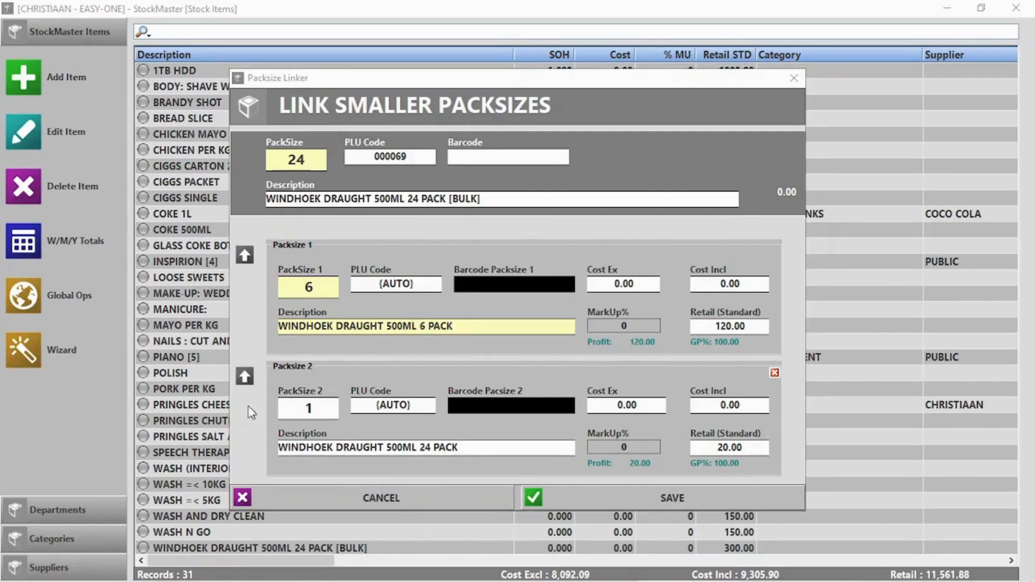
drag(462, 450, 420, 451)
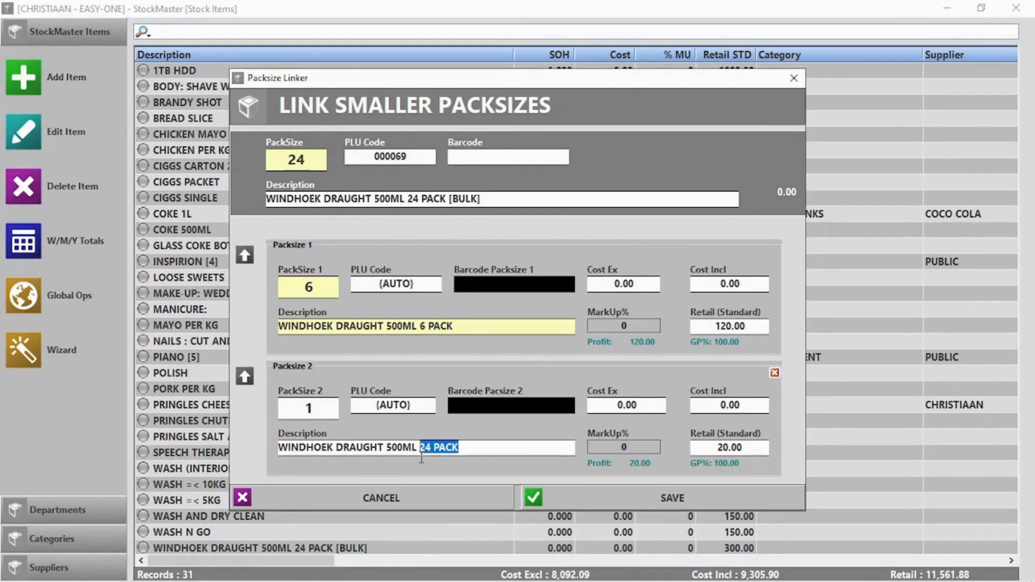
key(BackSpace)
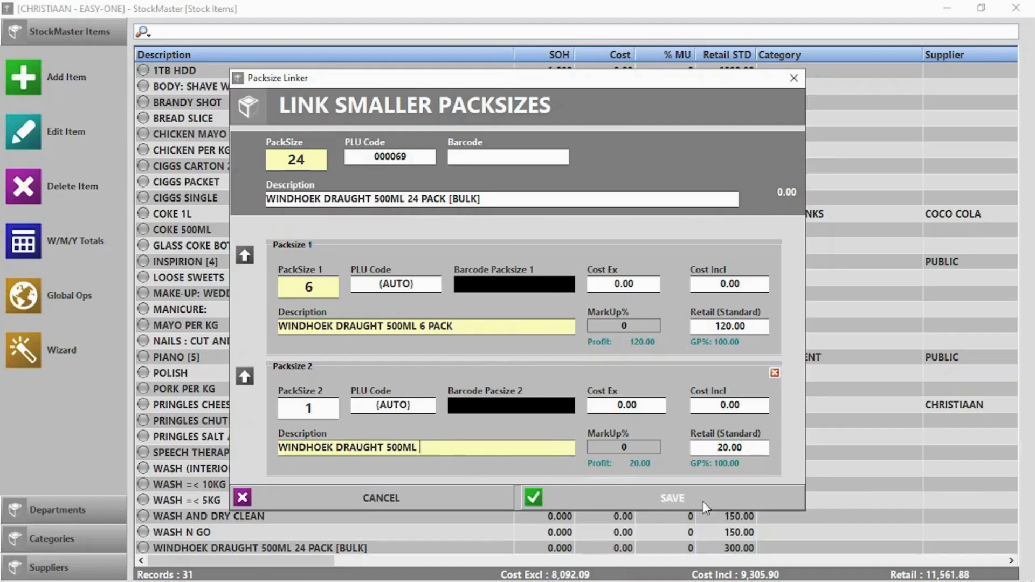
click(671, 497)
click(532, 367)
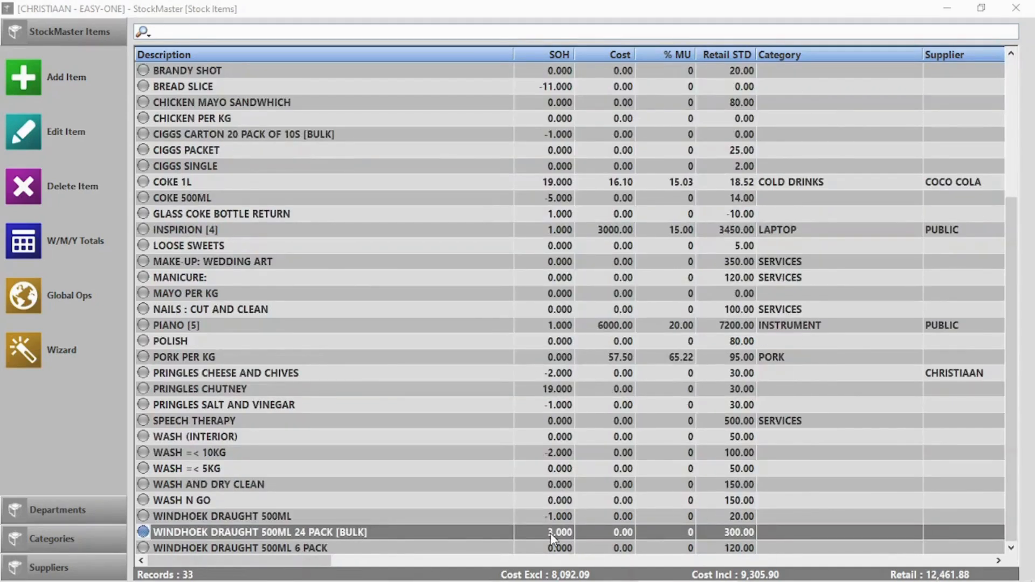
Step: In Point Of Sale, search 'Win' and add a WINDHOEK DRAUGHT 500ML 6 PACK
click(1014, 8)
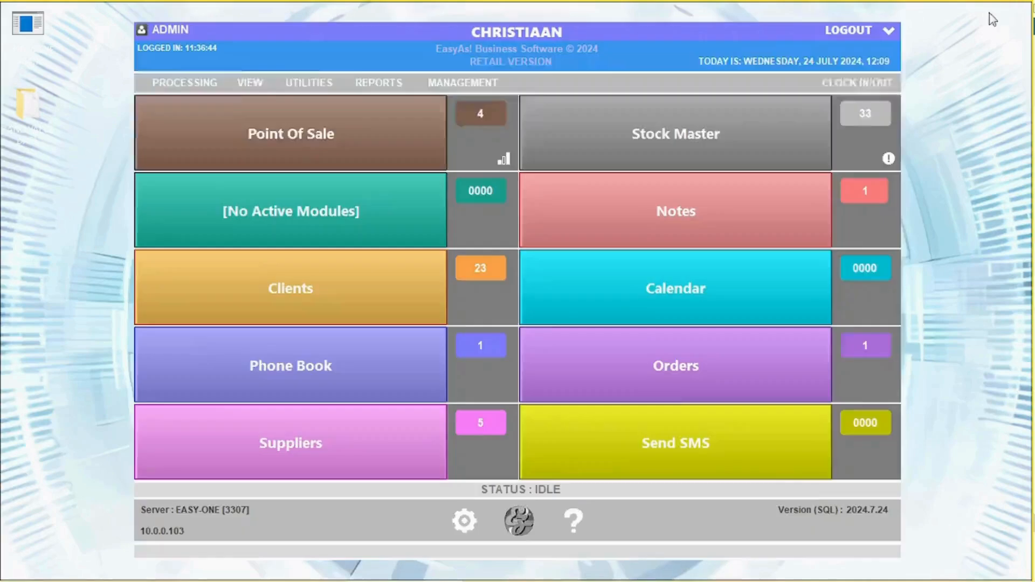
click(254, 131)
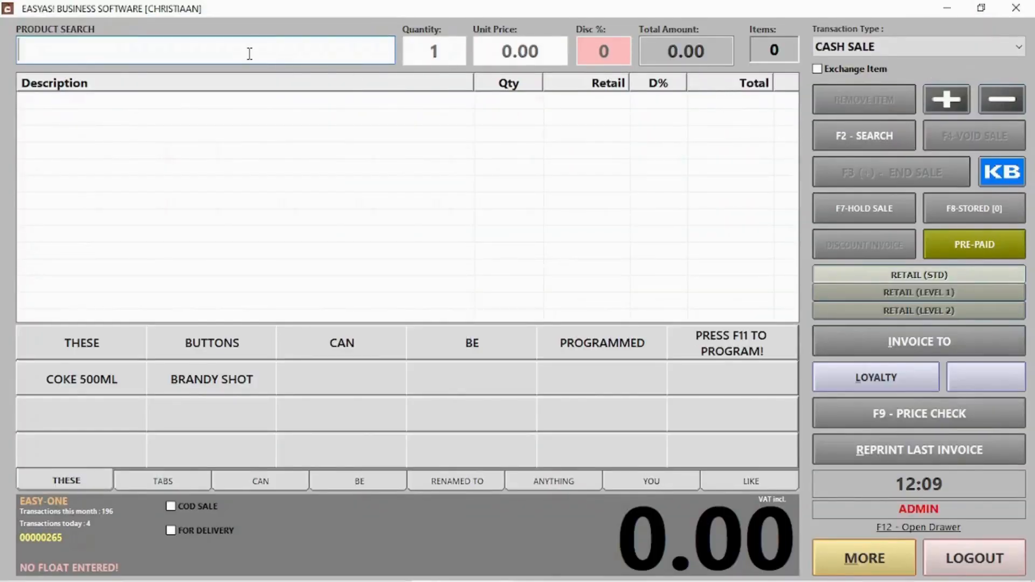
text(Win)
key(Return)
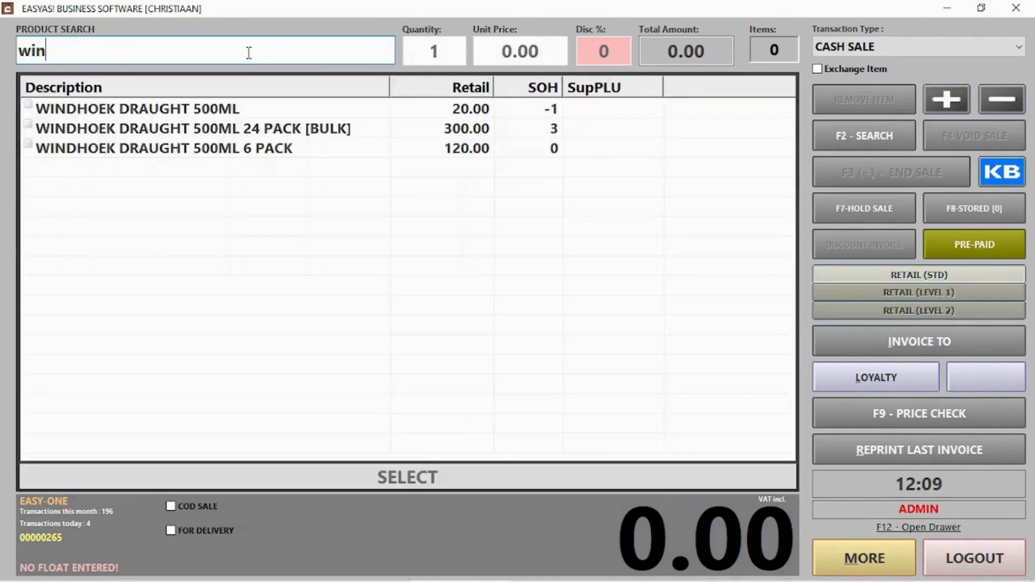
click(238, 153)
double_click(238, 152)
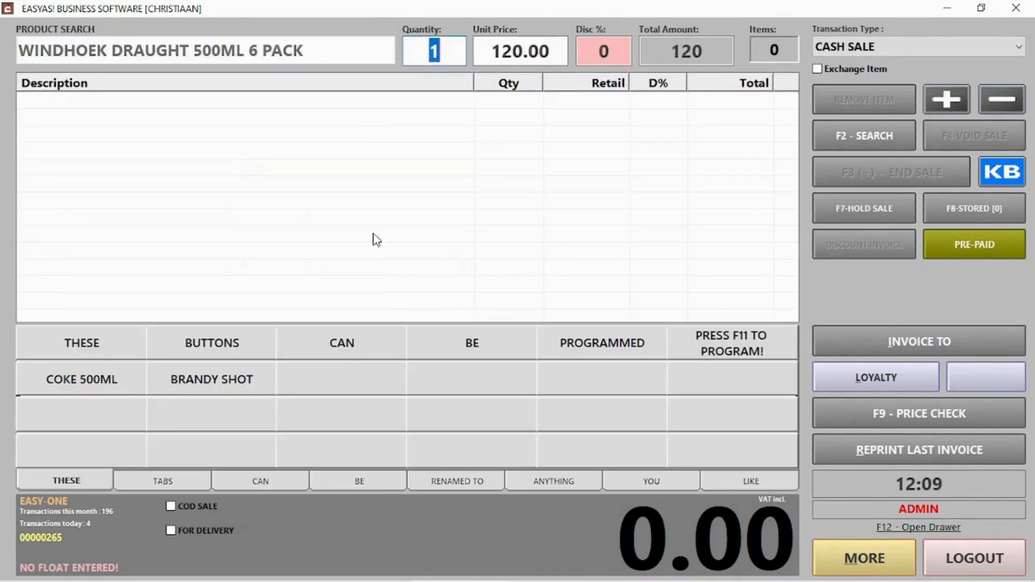
key(Return)
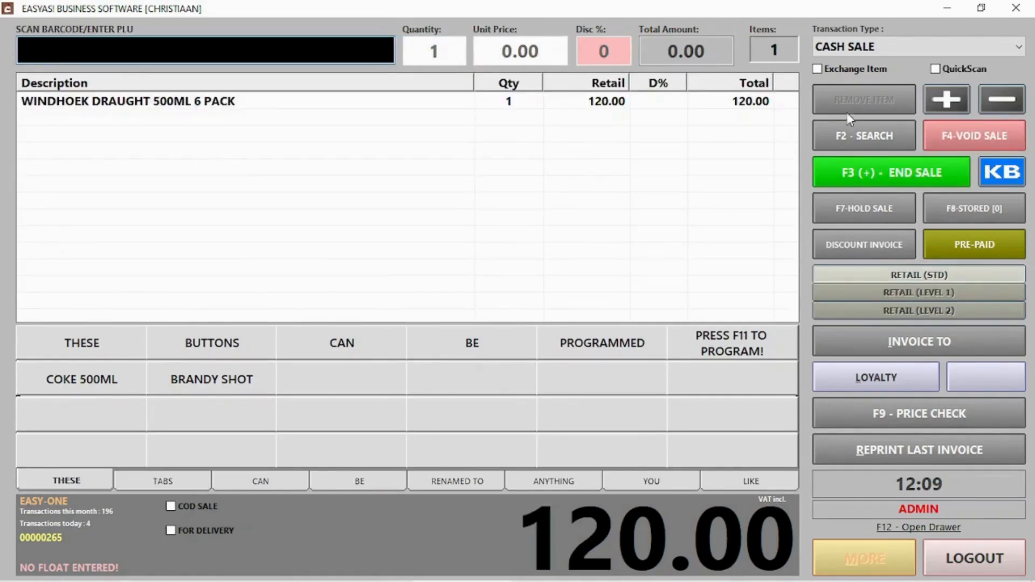
Step: Add a single WINDHOEK DRAUGHT 500ML, take 140.00 cash, and return to the stock list
click(885, 139)
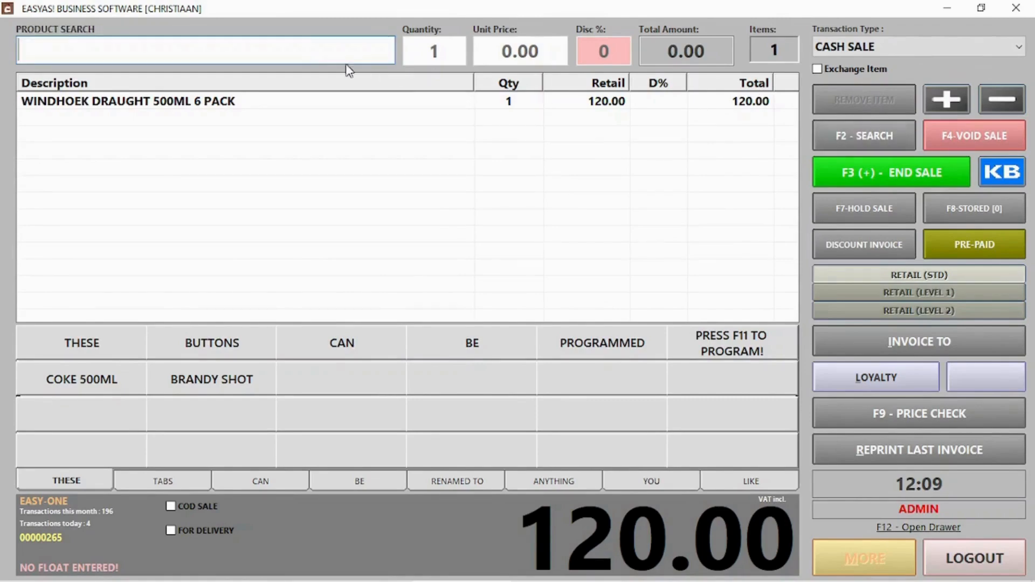
text(windh)
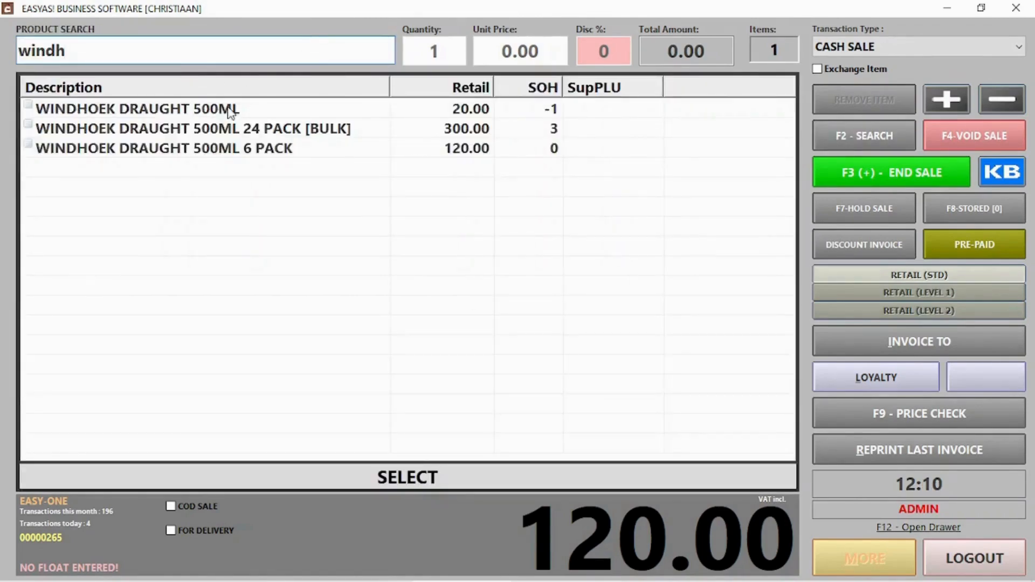
double_click(233, 110)
key(Return)
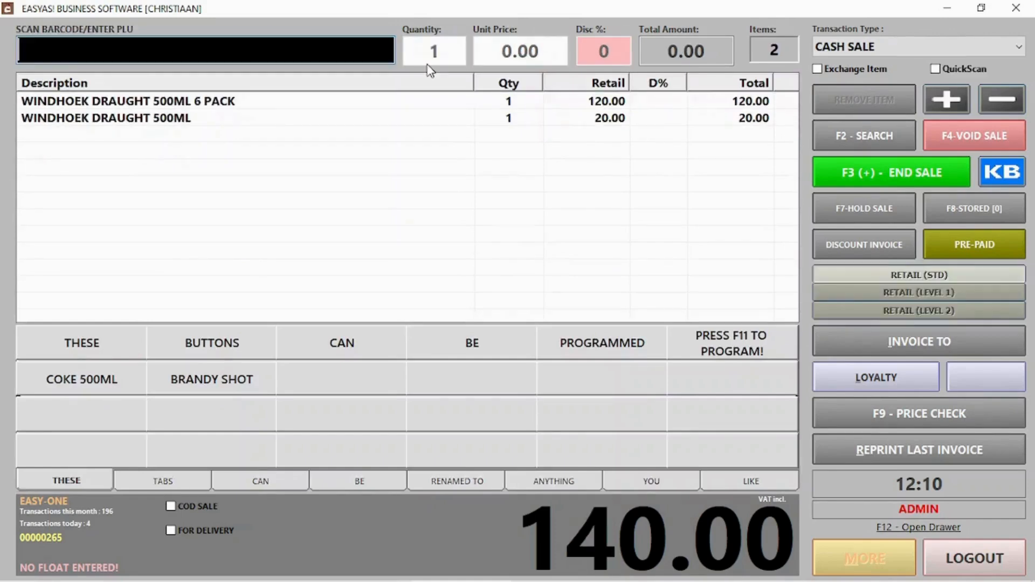
click(861, 180)
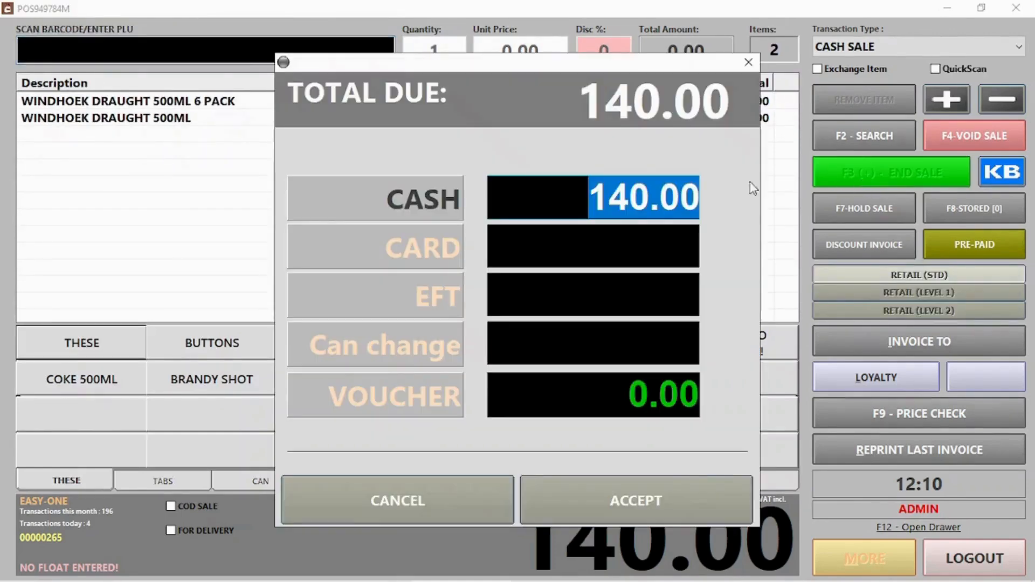
click(667, 488)
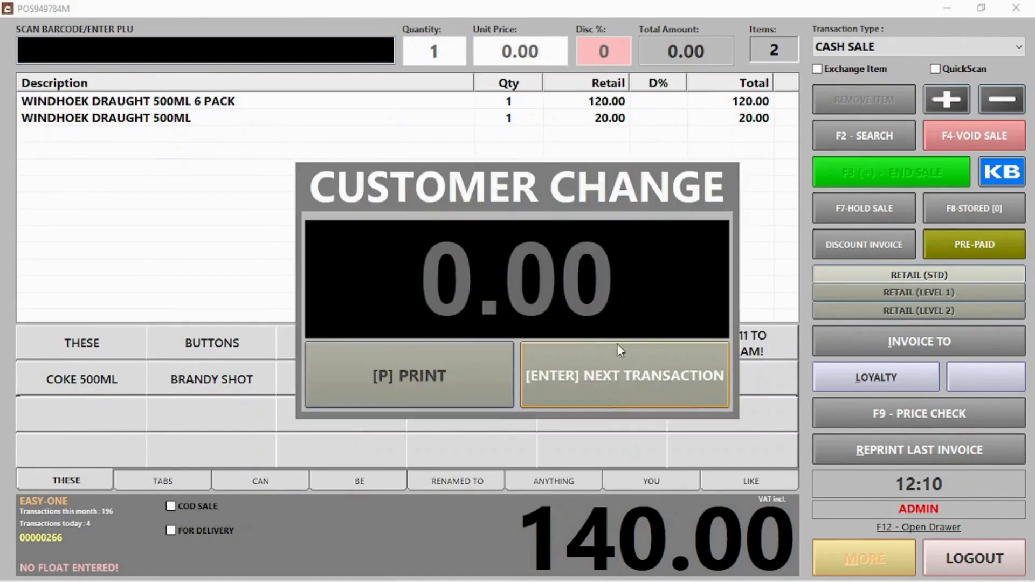
click(616, 348)
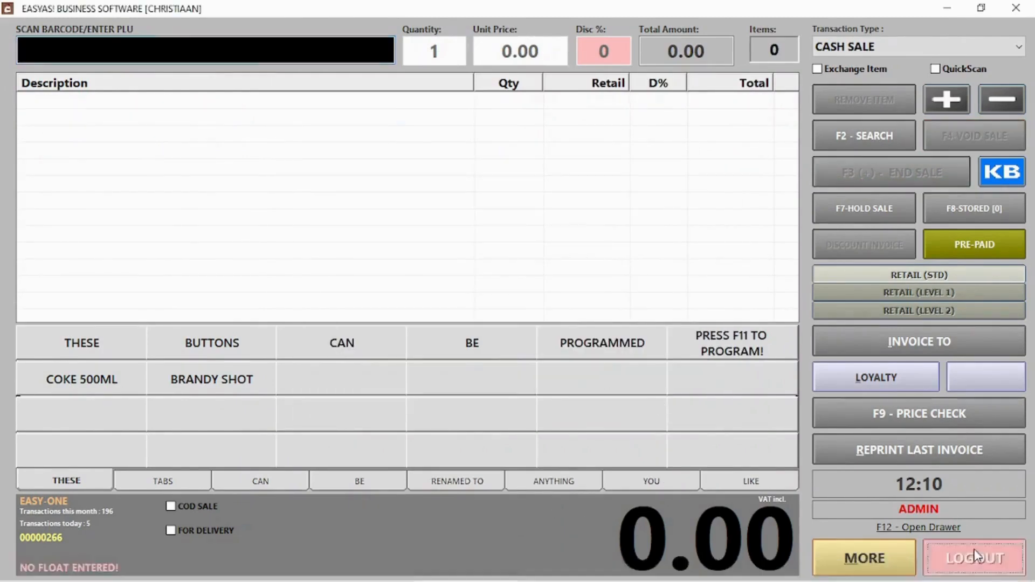
click(970, 557)
click(658, 141)
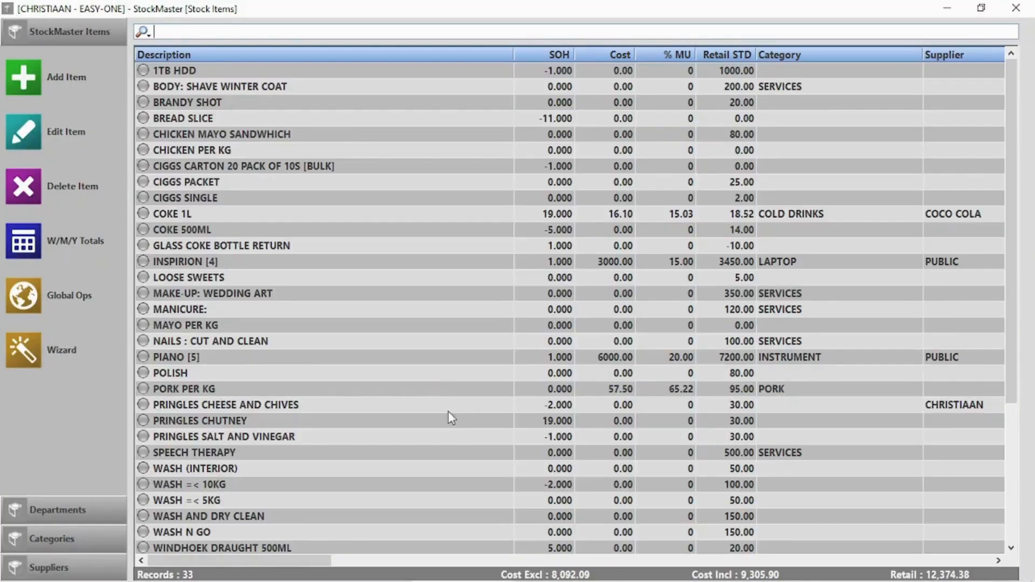
Step: Check the 24 PACK [BULK] stock on hand: 2 cases, 2 six-packs, 5 singles
scroll(469, 429, down, 1)
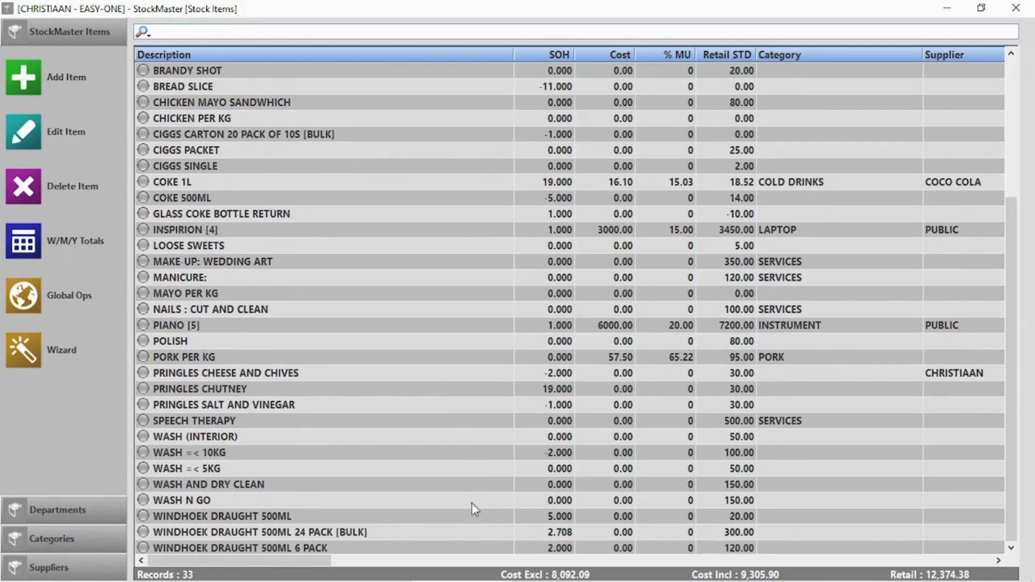
click(341, 535)
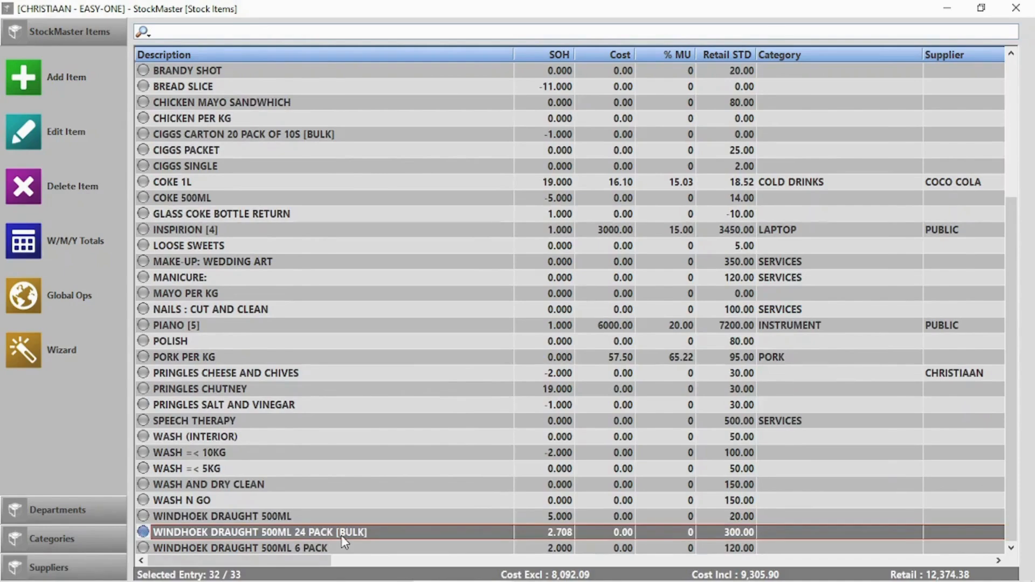
double_click(342, 535)
click(326, 134)
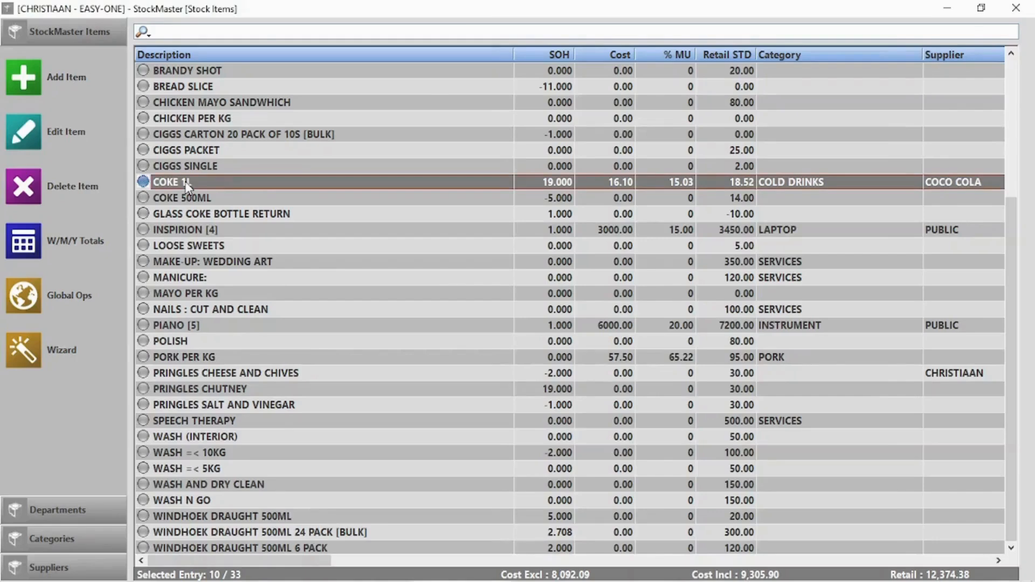
Step: Write off 1 COKE 1L as wasted/damaged with reason 'dropped a bottle', taking stock from 19 to 18
double_click(186, 186)
key(Escape)
click(30, 131)
click(493, 138)
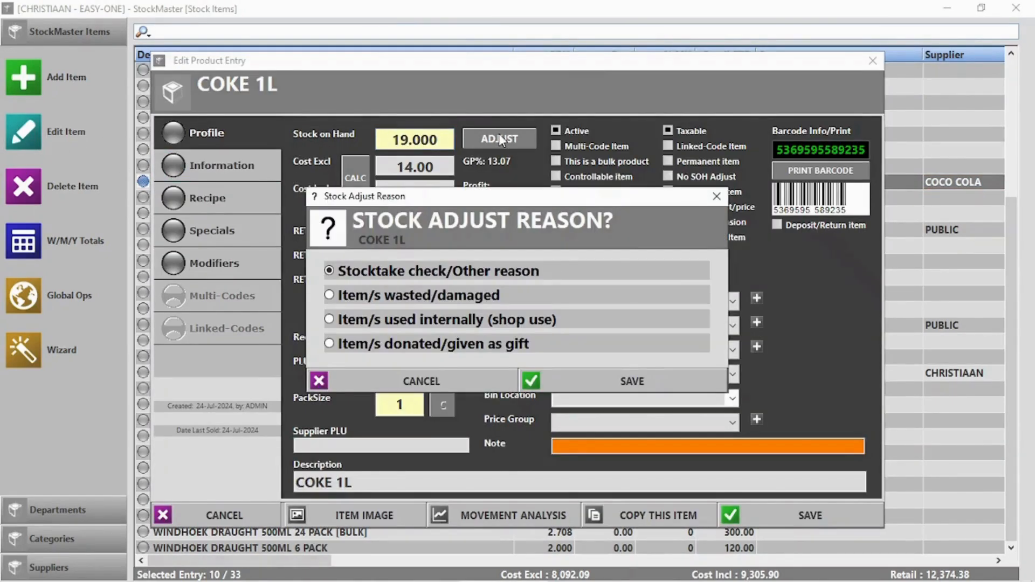
click(368, 295)
click(650, 385)
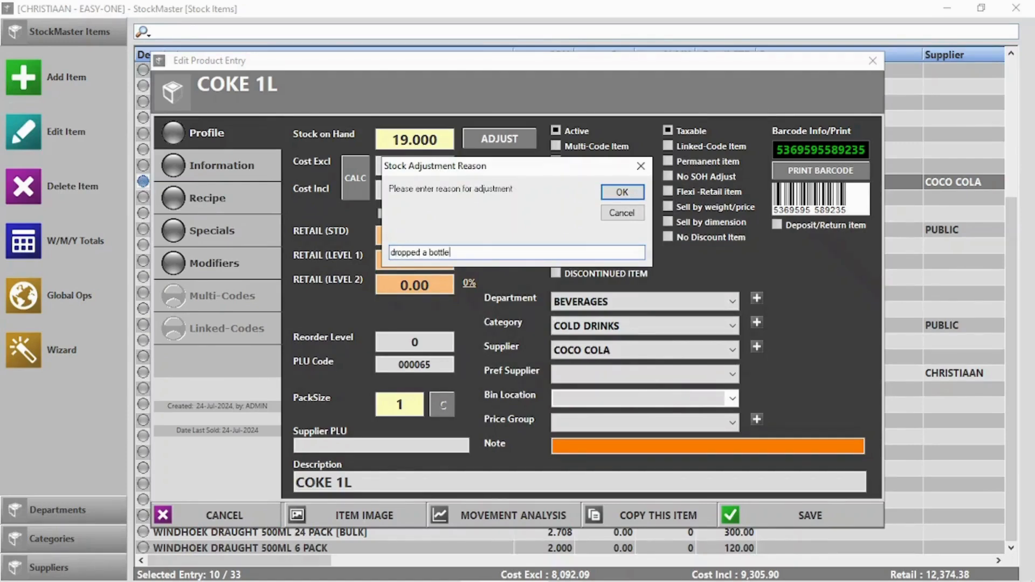
click(622, 192)
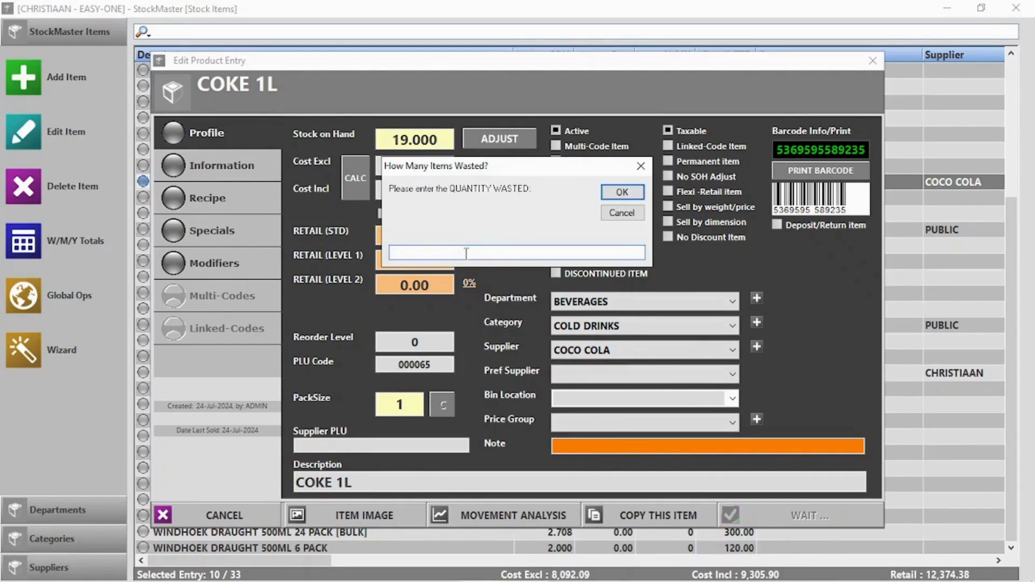
text(1)
key(Return)
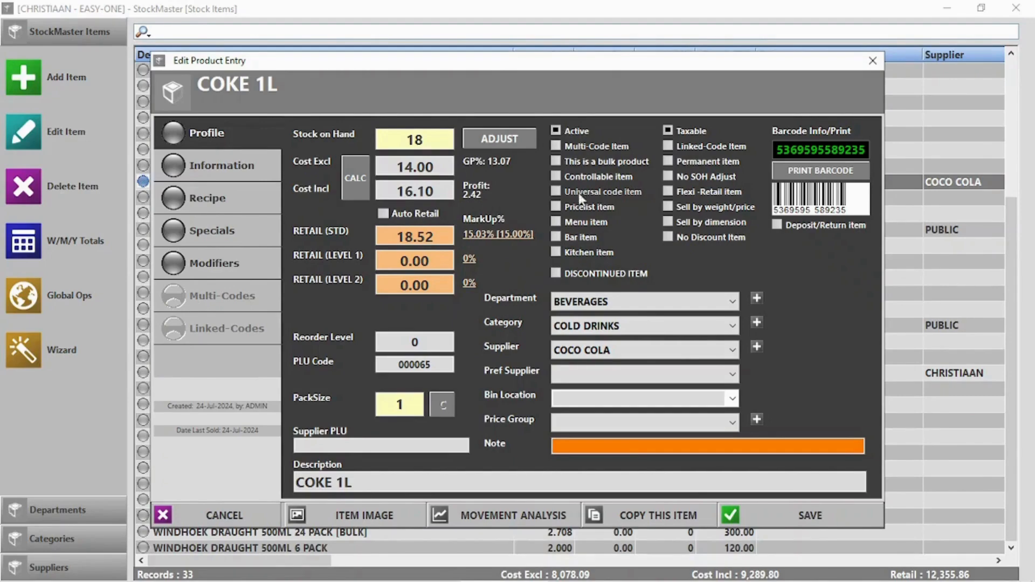
Step: Look at COKE 1L's barcode label printing options, then cancel without printing
click(817, 170)
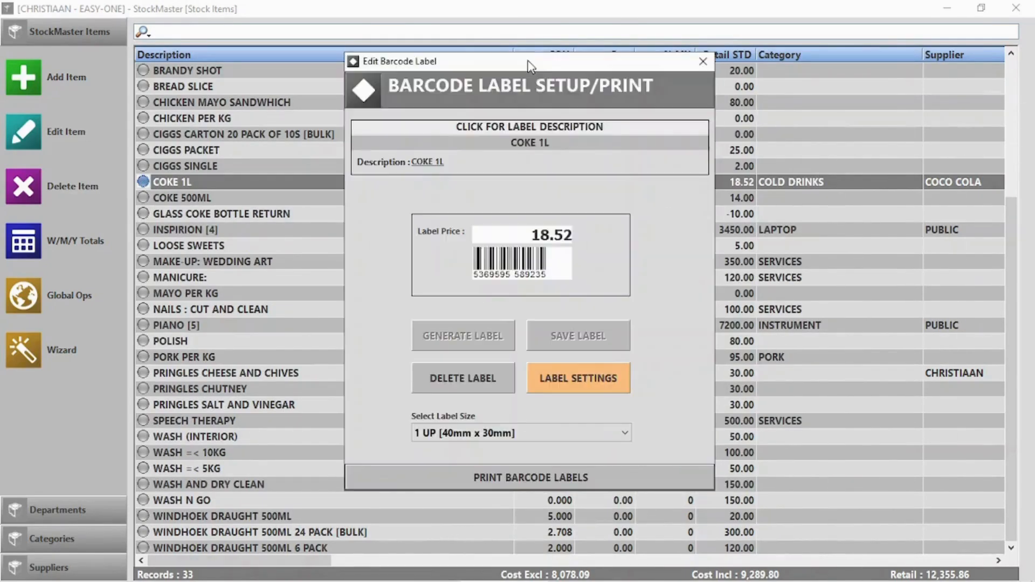
click(526, 477)
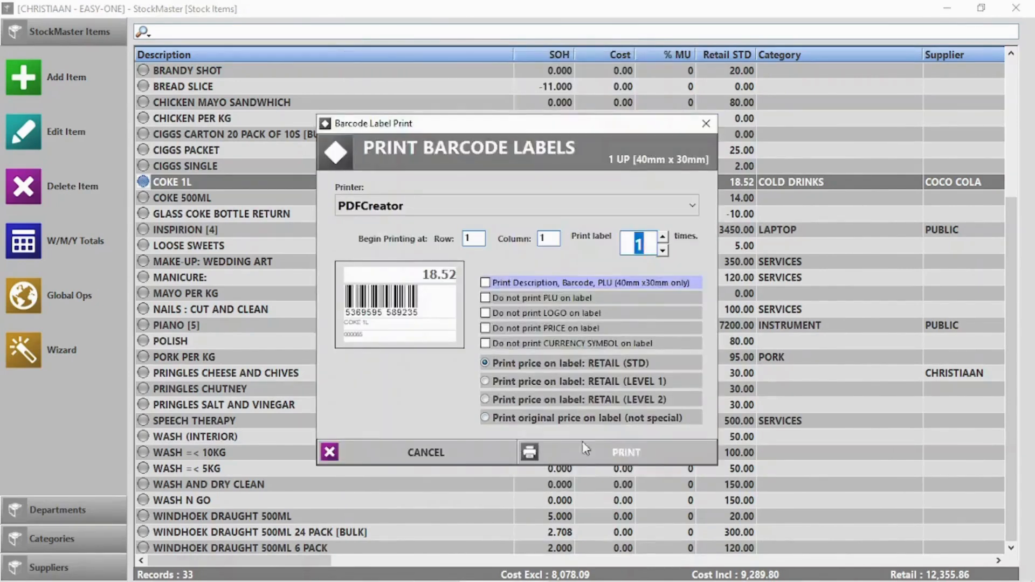
click(493, 459)
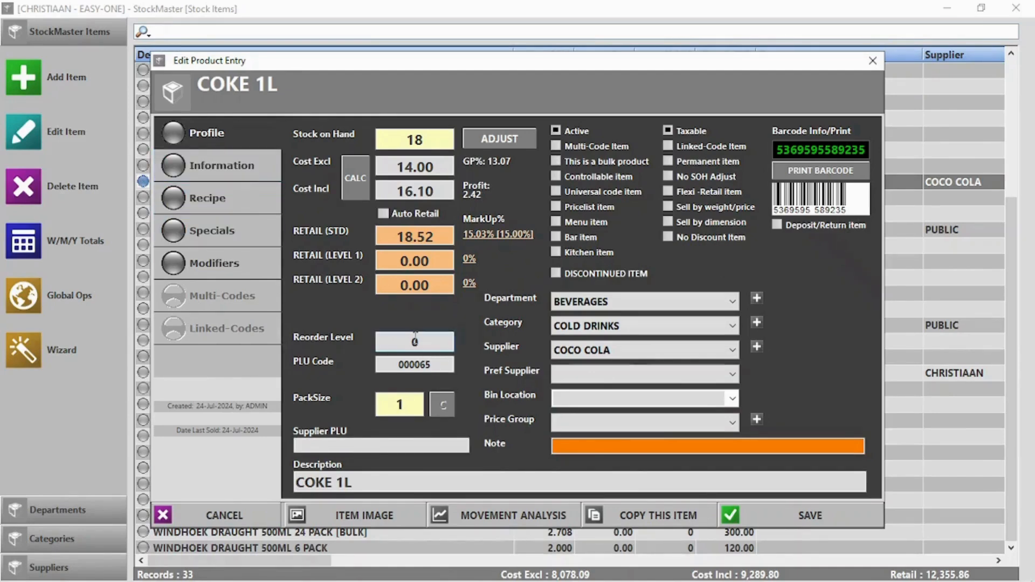
Step: Set COKE 1L's reorder level to 20, save, and close Stock Master
text(20)
click(774, 515)
click(1015, 8)
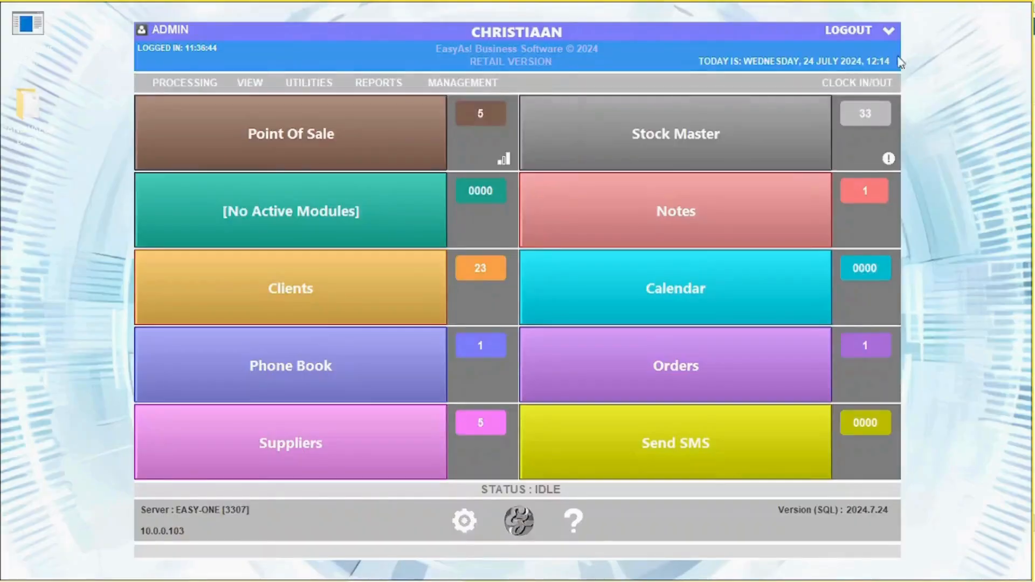
Step: Check the below-reorder-level list and open COKE 1L's Information page
click(890, 160)
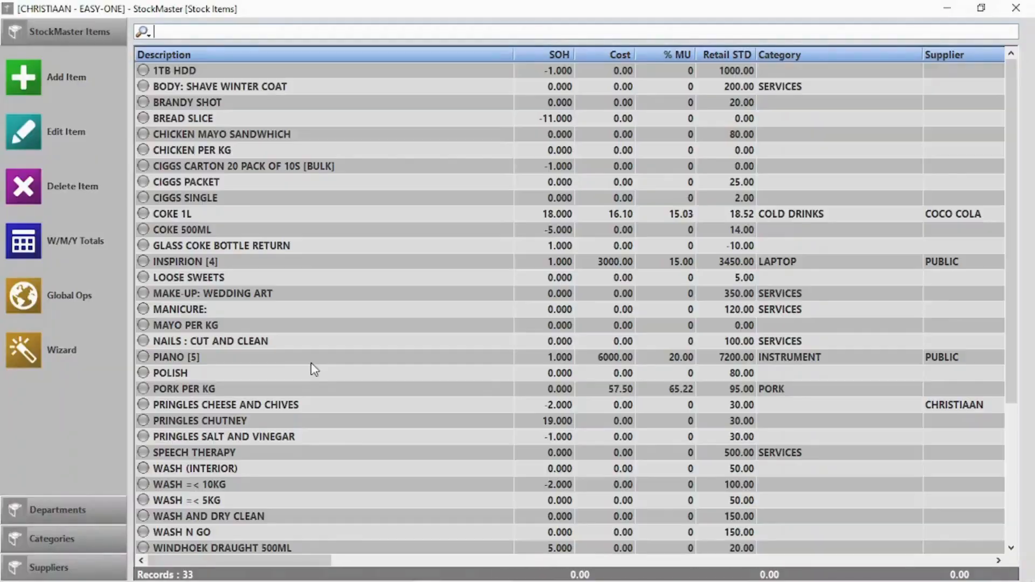
double_click(178, 213)
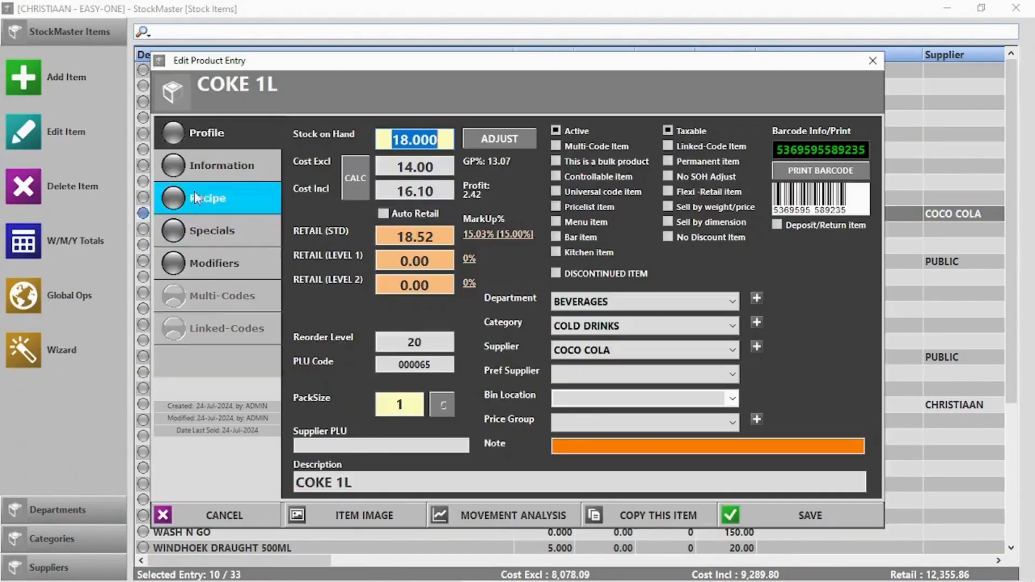
click(200, 160)
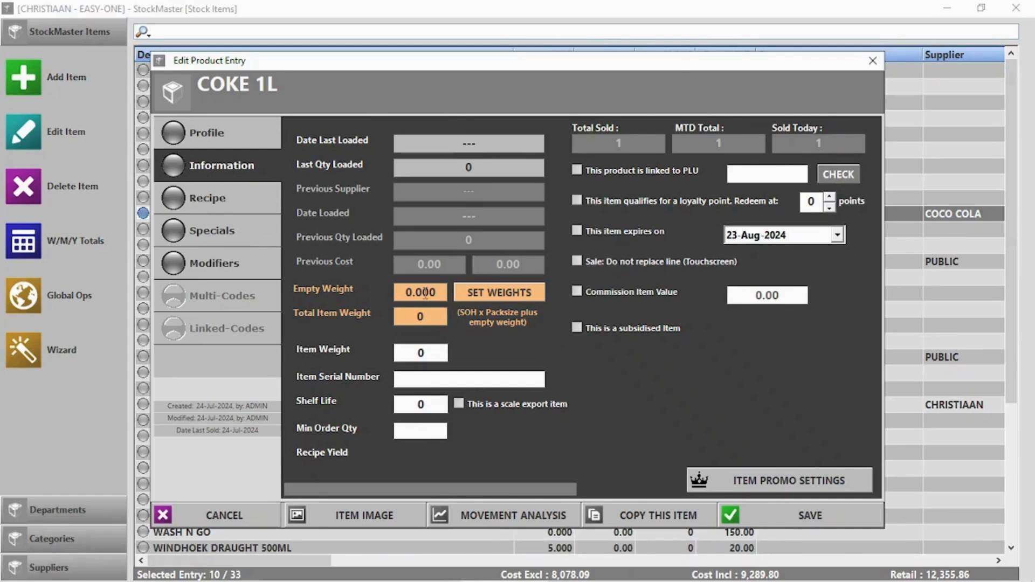
Step: Review COKE 1L's item promo pricing and leave it unchanged
click(791, 481)
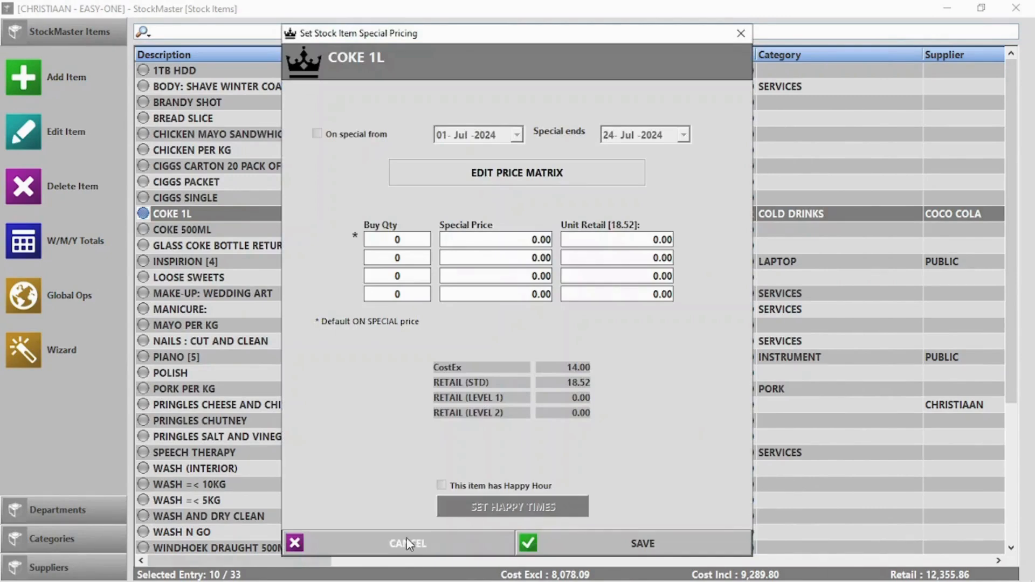
click(407, 538)
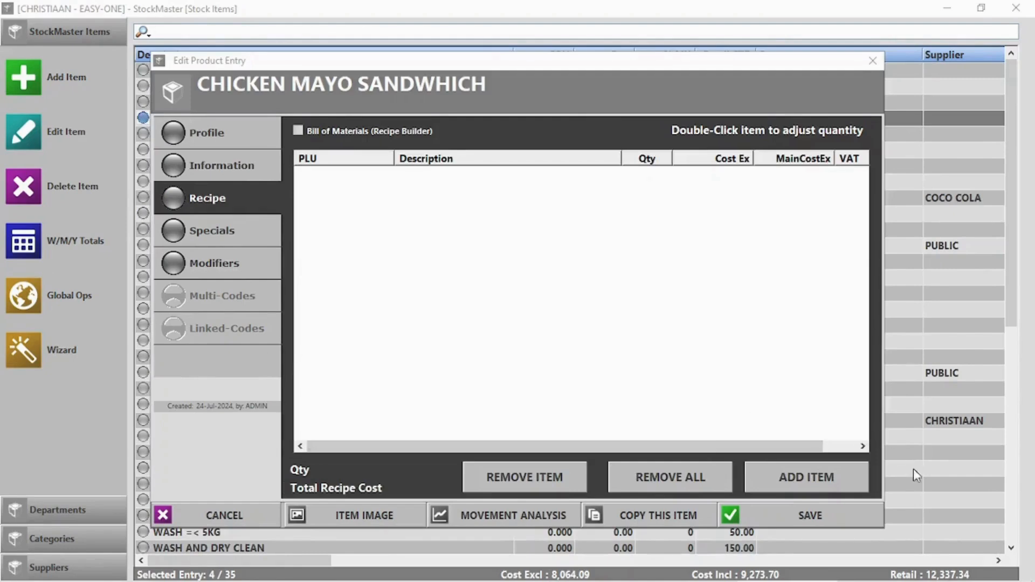
click(819, 478)
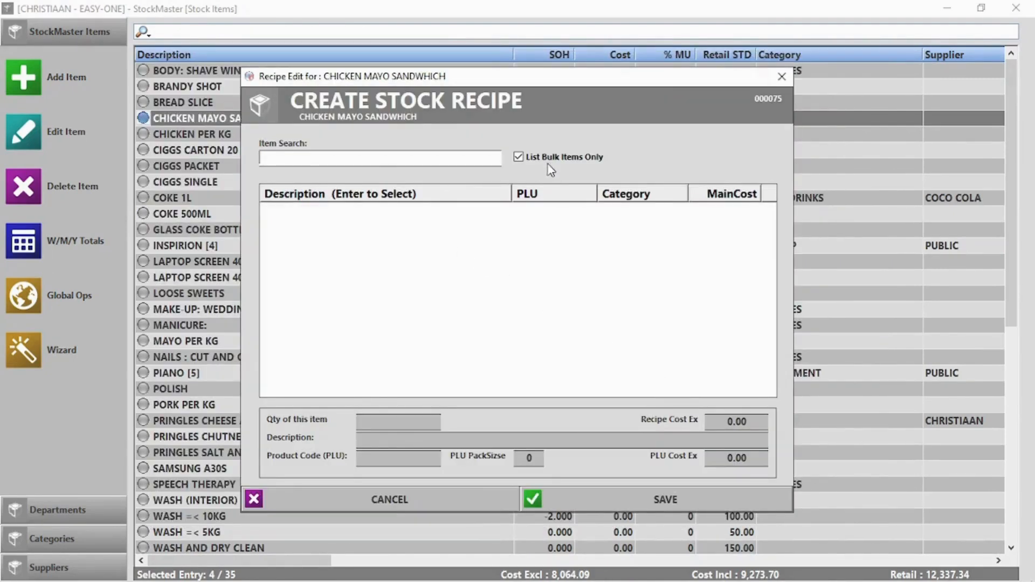
Step: Add MAYO PER KG at 0.250 to the chicken mayo sandwich recipe
text(m)
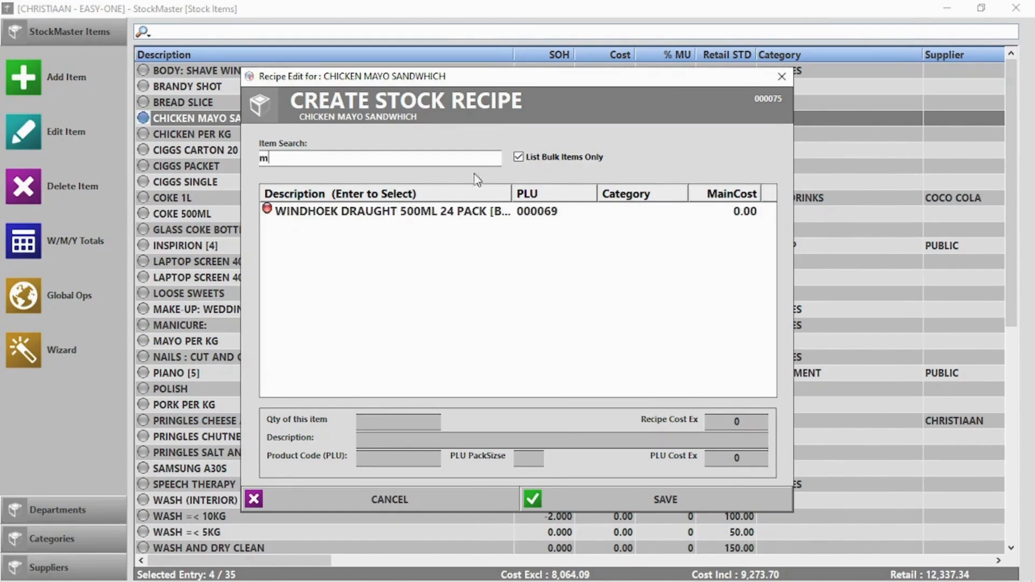
click(517, 159)
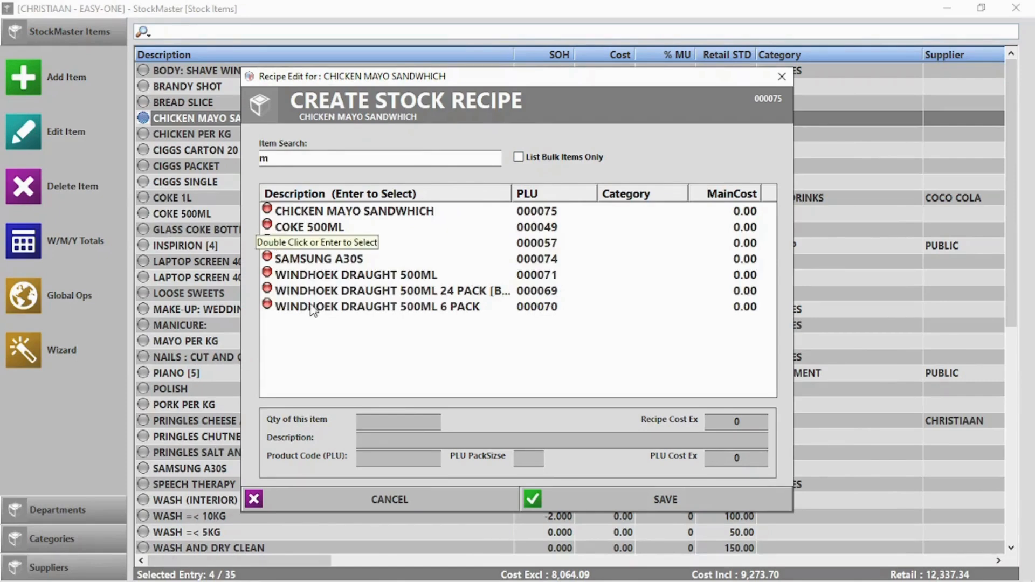
double_click(288, 249)
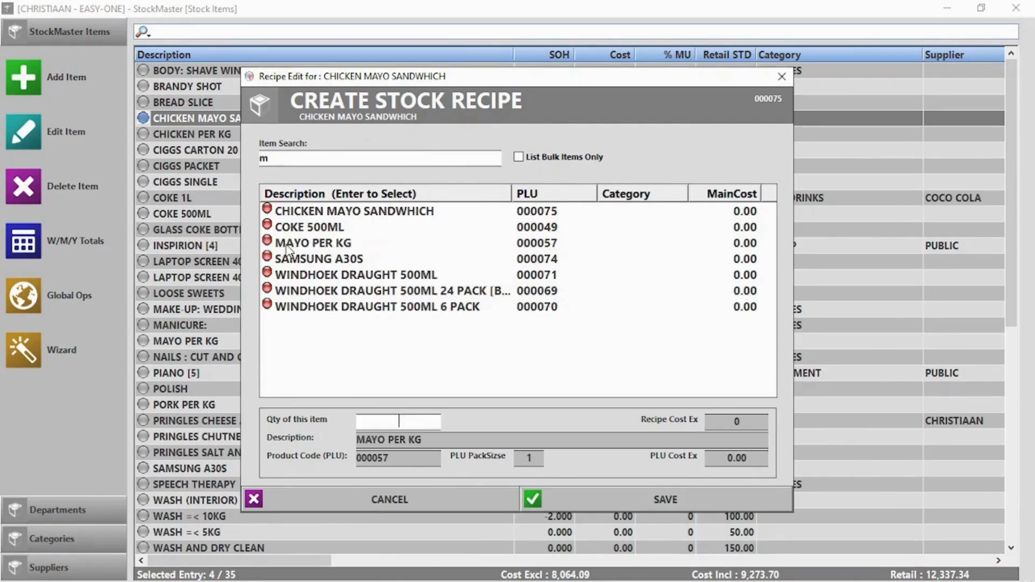
text(0.250)
click(678, 502)
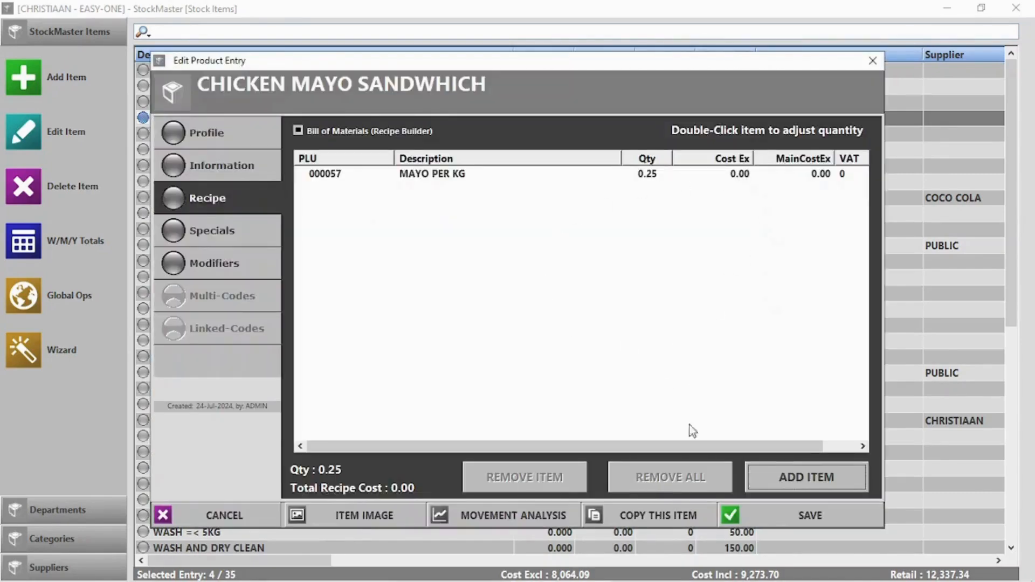
Step: Add BREAD SLICE (2 slices) to the sandwich recipe
click(819, 470)
click(519, 157)
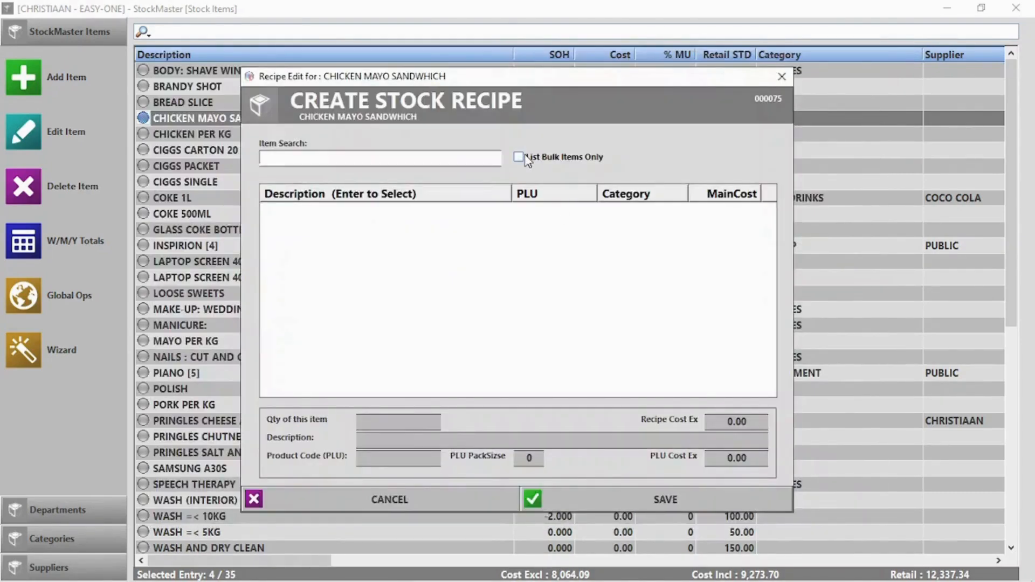
click(425, 162)
text(br)
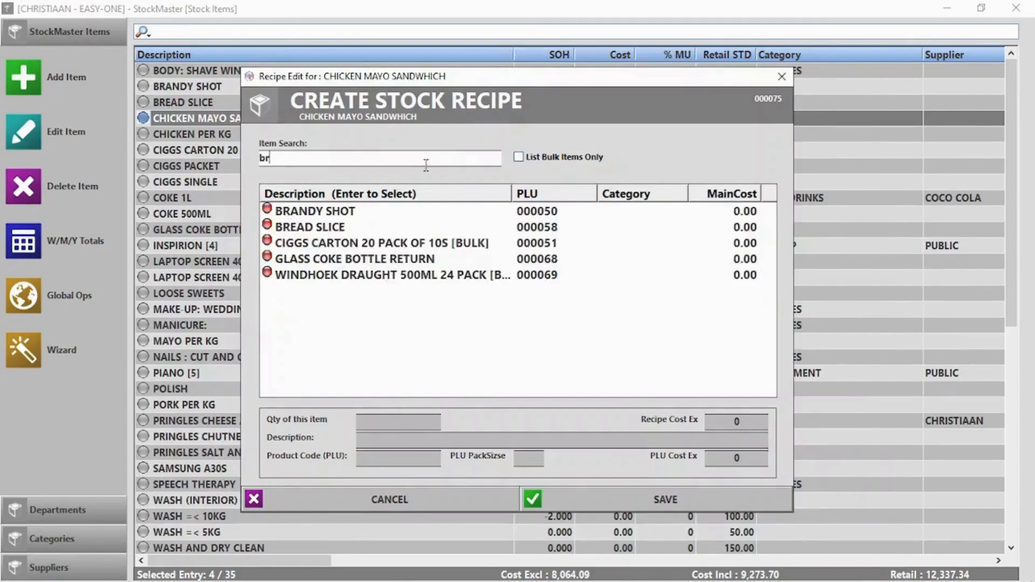
double_click(334, 225)
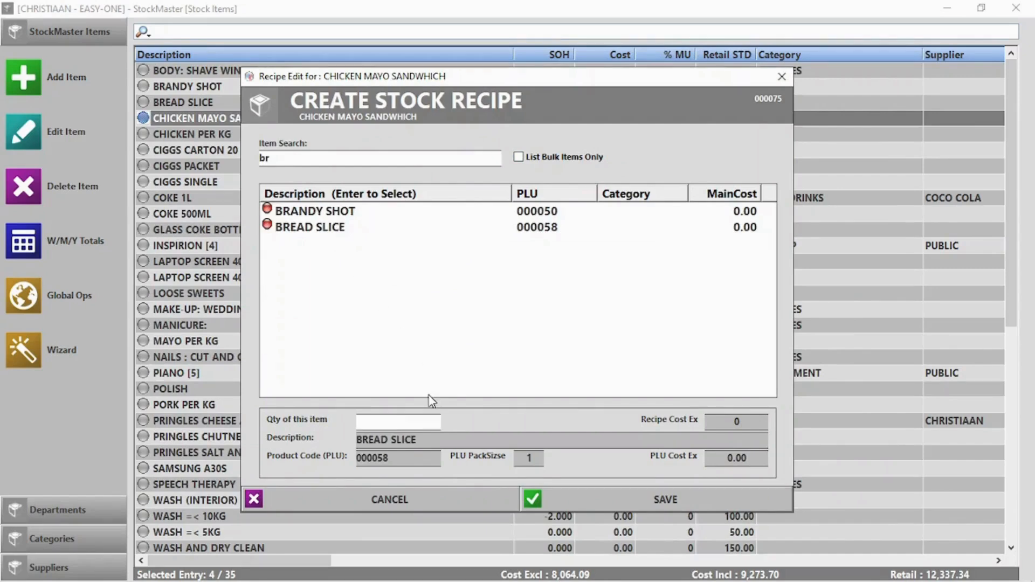
click(672, 498)
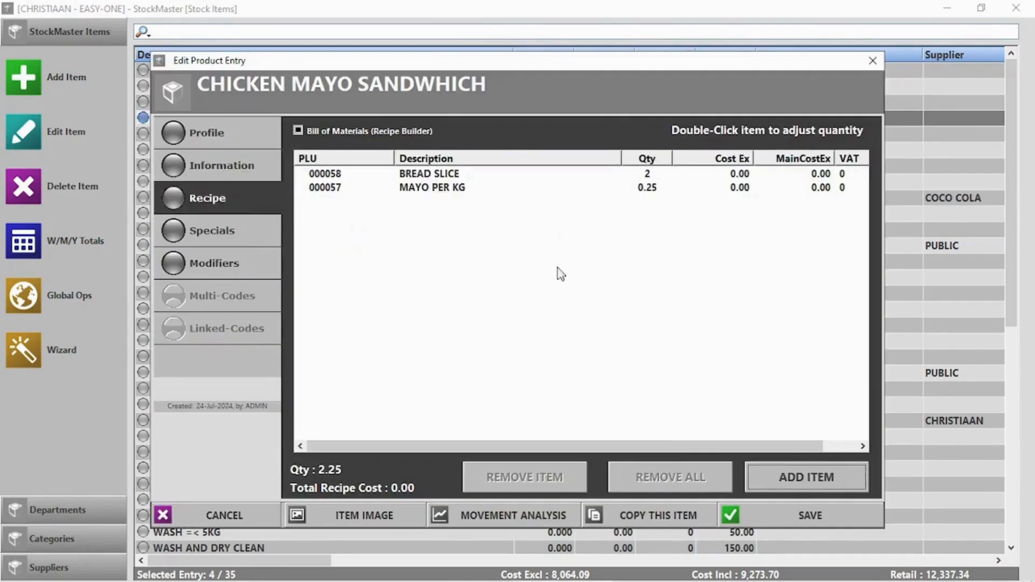
Step: Add CHICKEN PER KG at 0.5 and save the sandwich's updated recipe
click(835, 477)
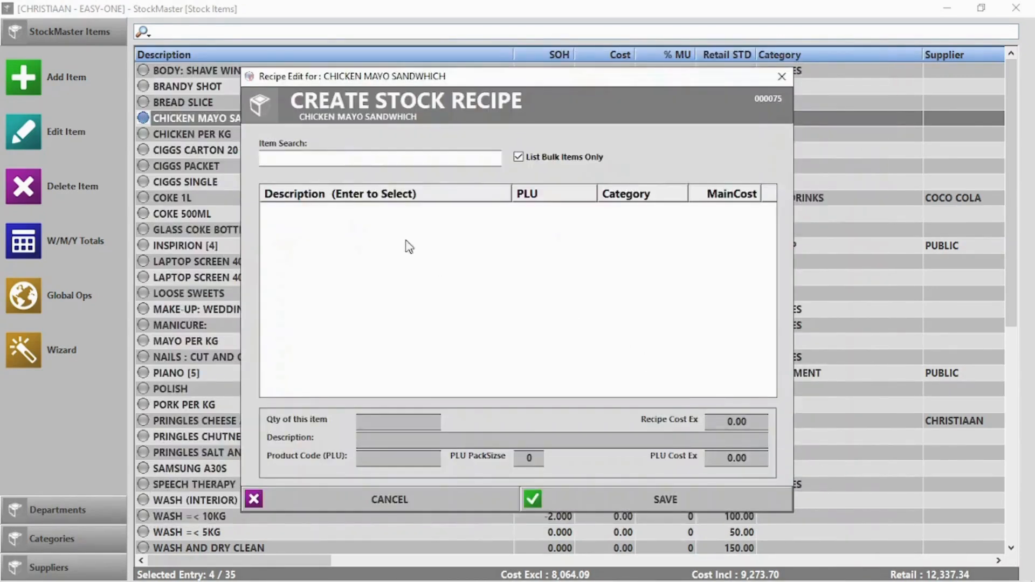
click(528, 160)
text(ch)
double_click(350, 229)
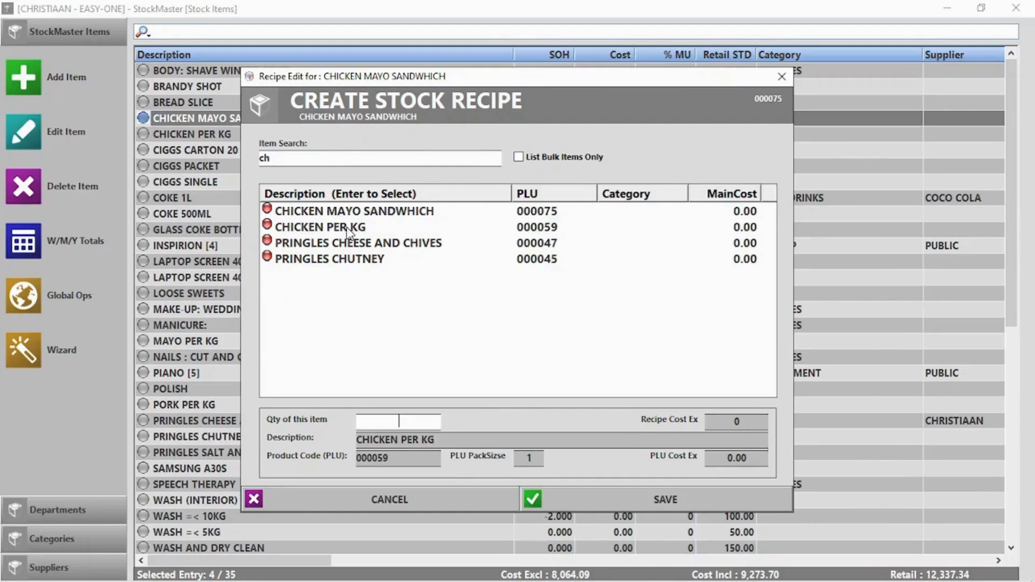
text(0.5)
click(643, 500)
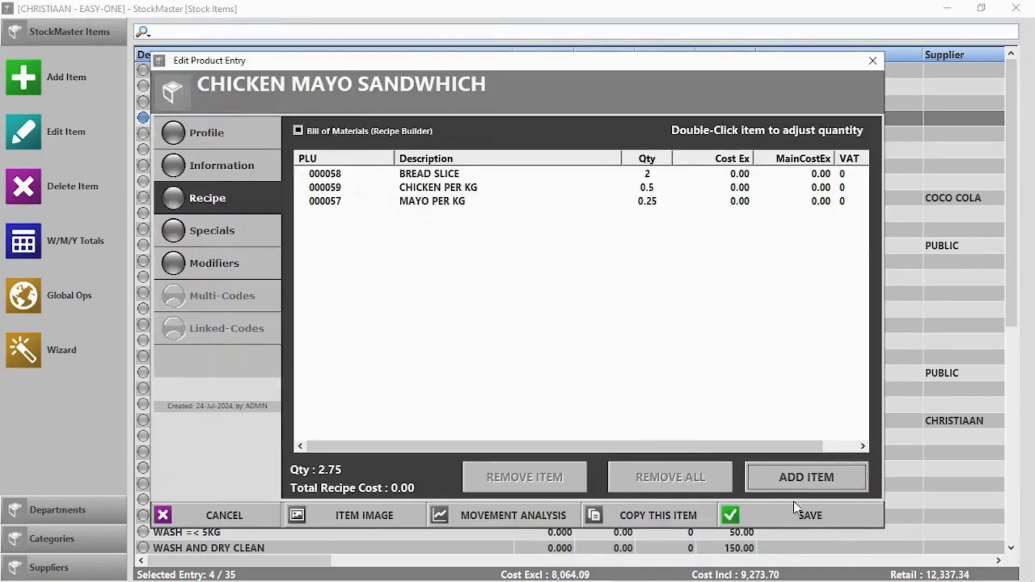
click(804, 516)
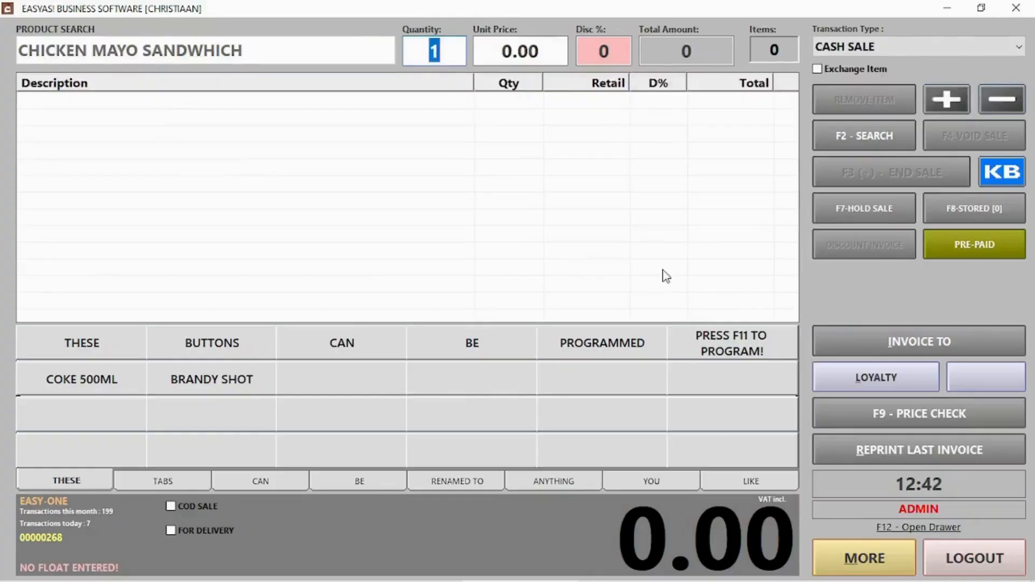
Step: Sell one CHICKEN MAYO SANDWHICH, accept payment, and log out of the point of sale
key(Return)
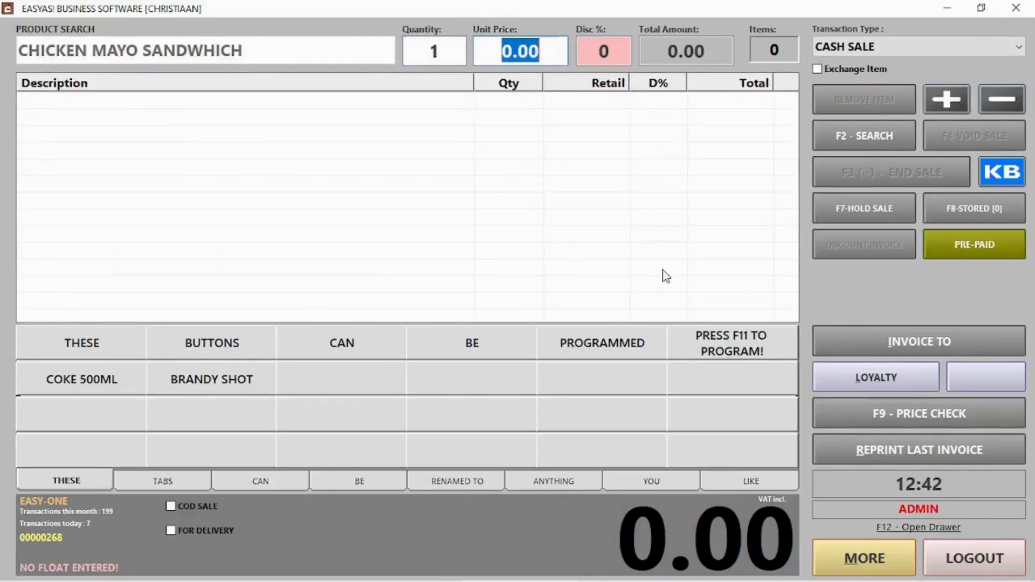
key(Return)
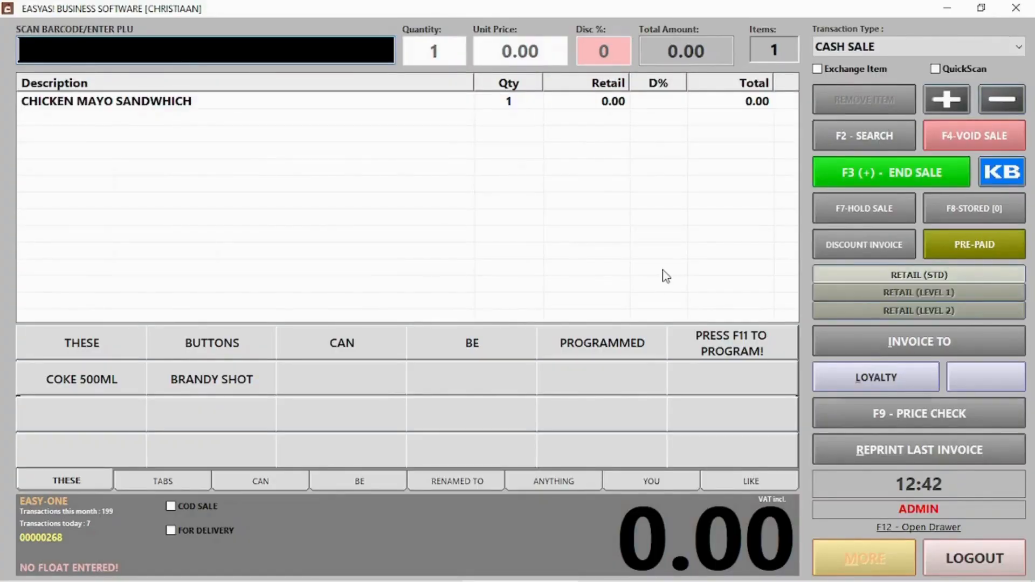
click(892, 169)
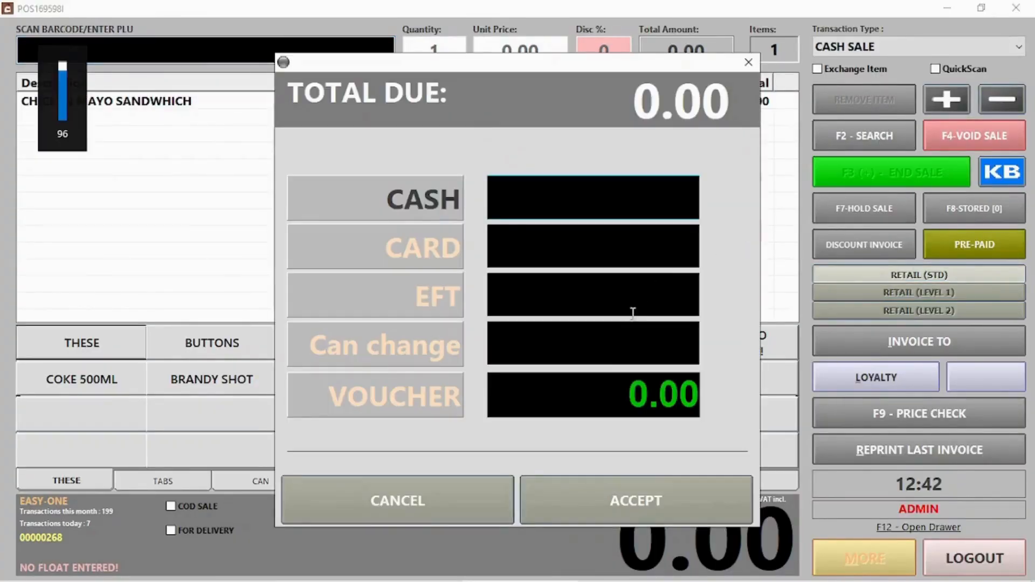
click(667, 505)
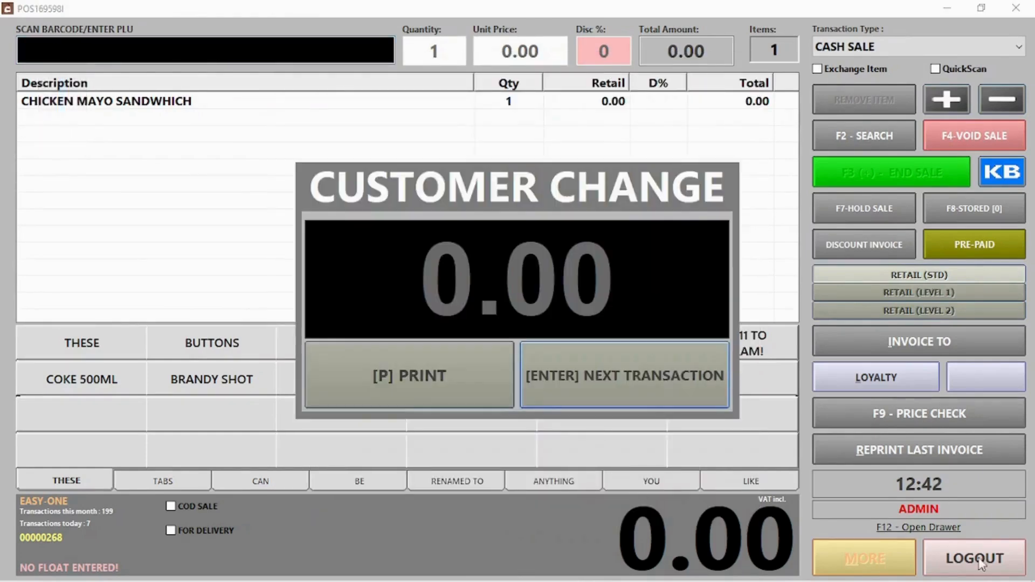
click(706, 390)
click(968, 566)
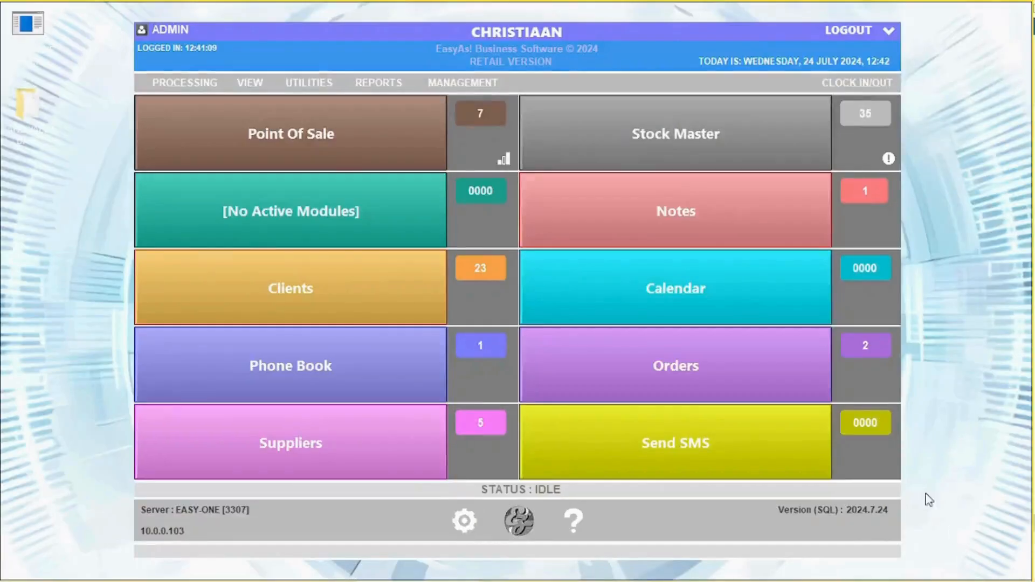
Step: Check BREAD SLICE and MAYO PER KG stock levels in Stock Master after the sale
click(655, 139)
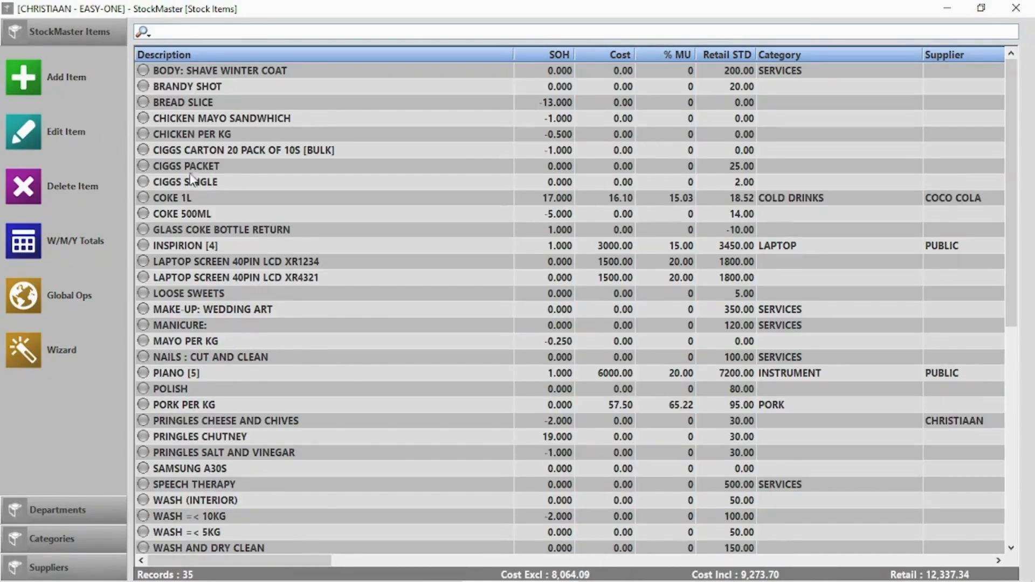
click(238, 108)
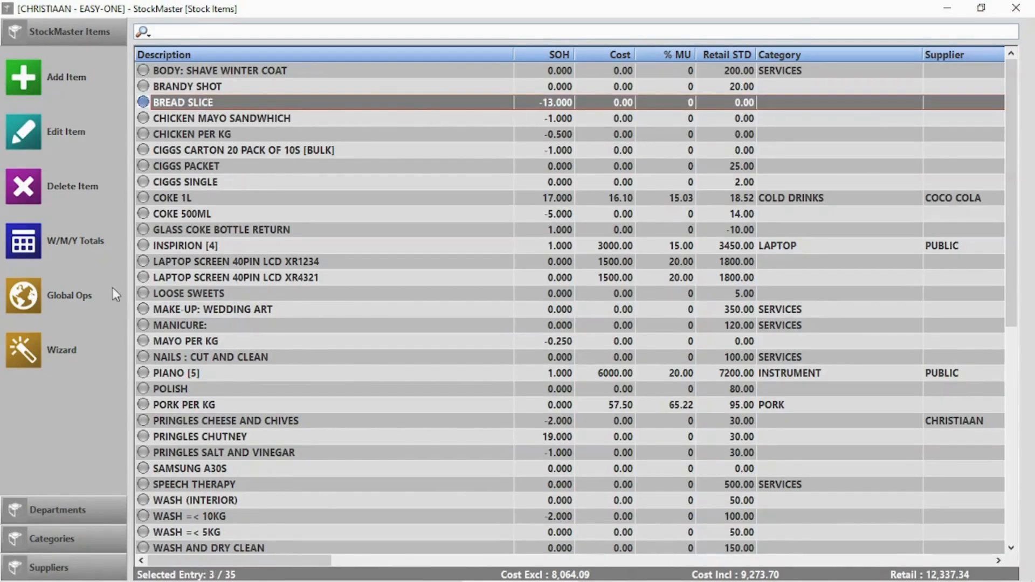
click(266, 342)
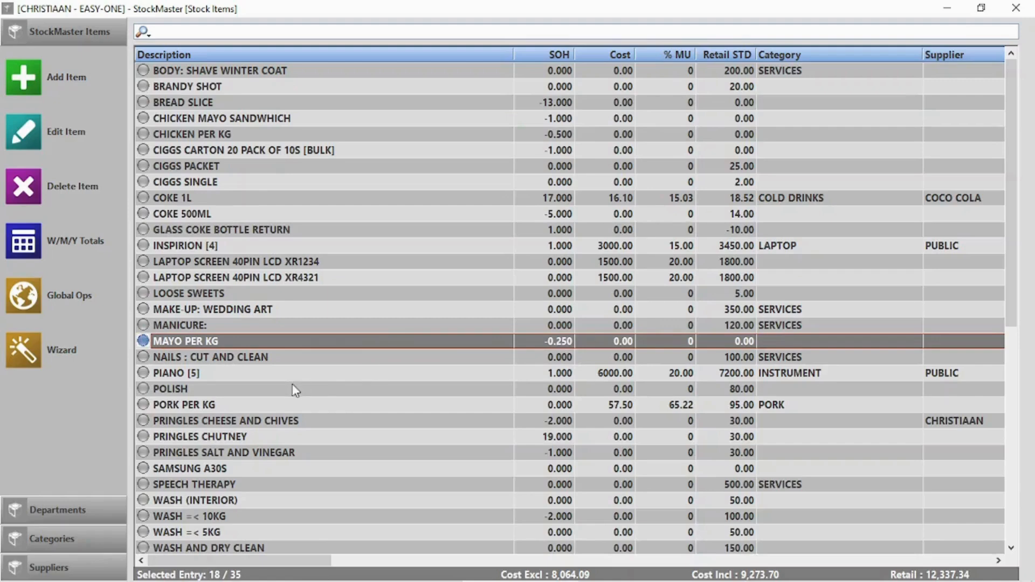
Step: Check CHICKEN PER KG stock, then make XR4321 a linked-code item linked to 000072 (XR1234)
click(196, 138)
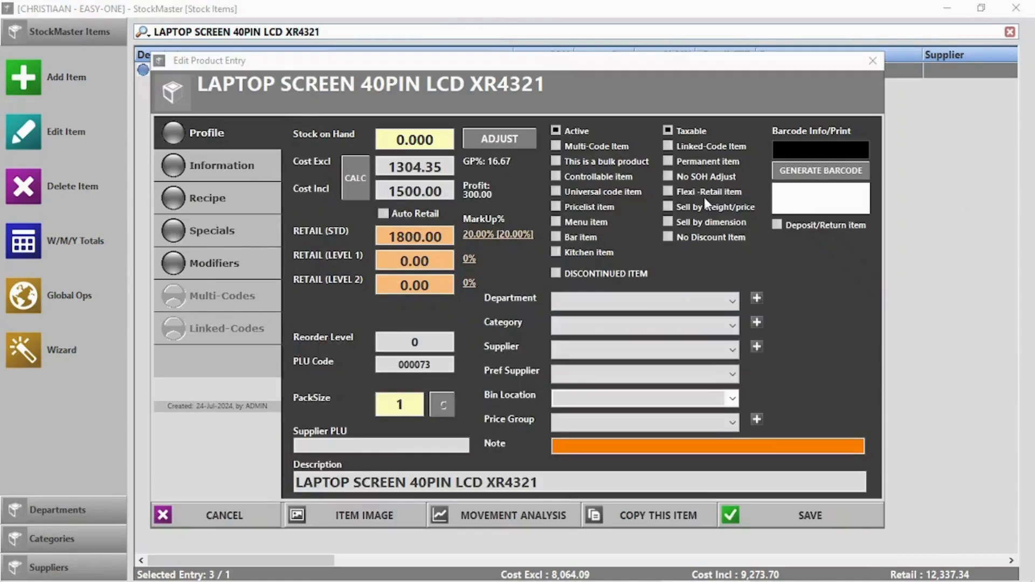
click(700, 147)
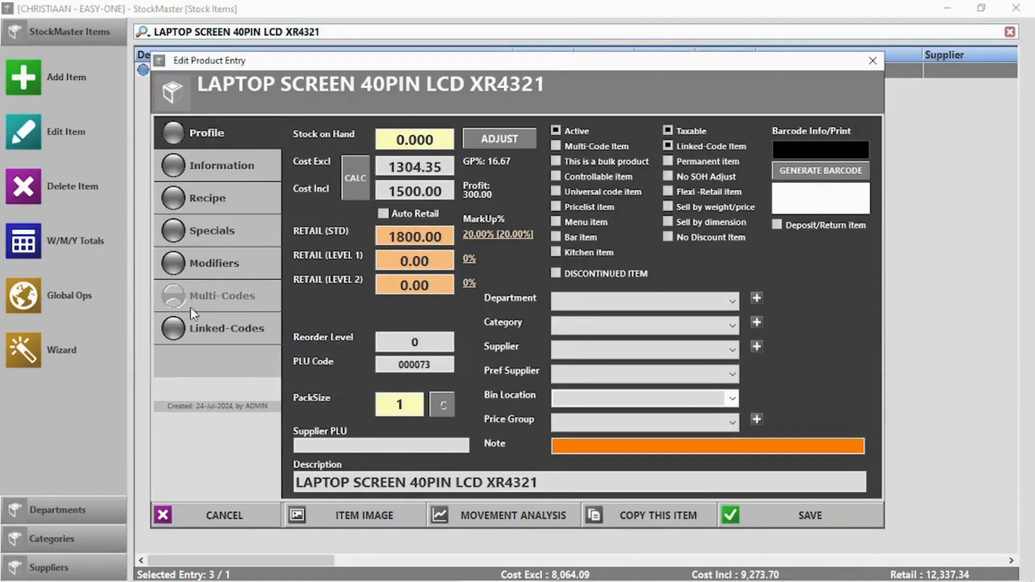
click(192, 343)
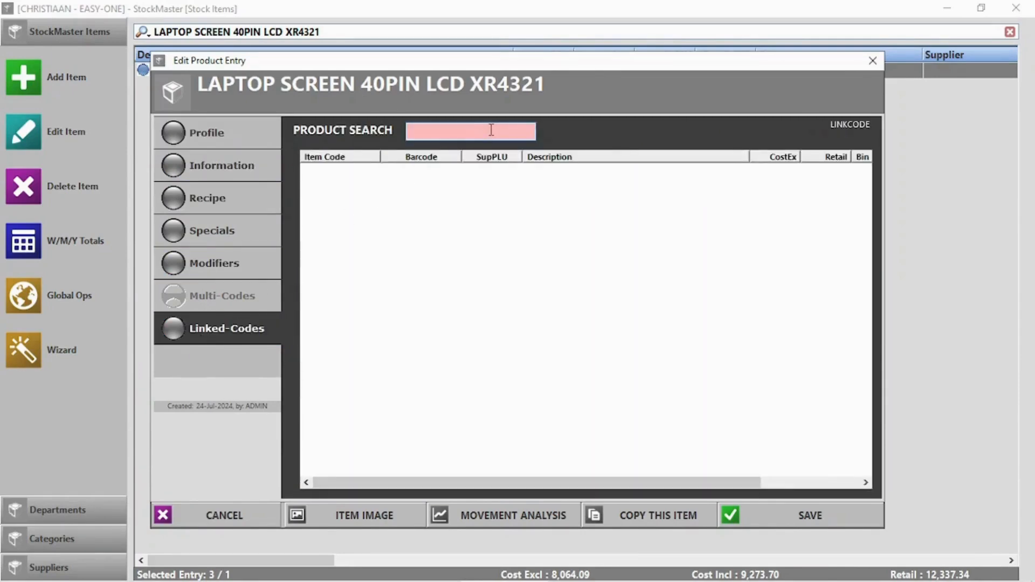
text(lapto)
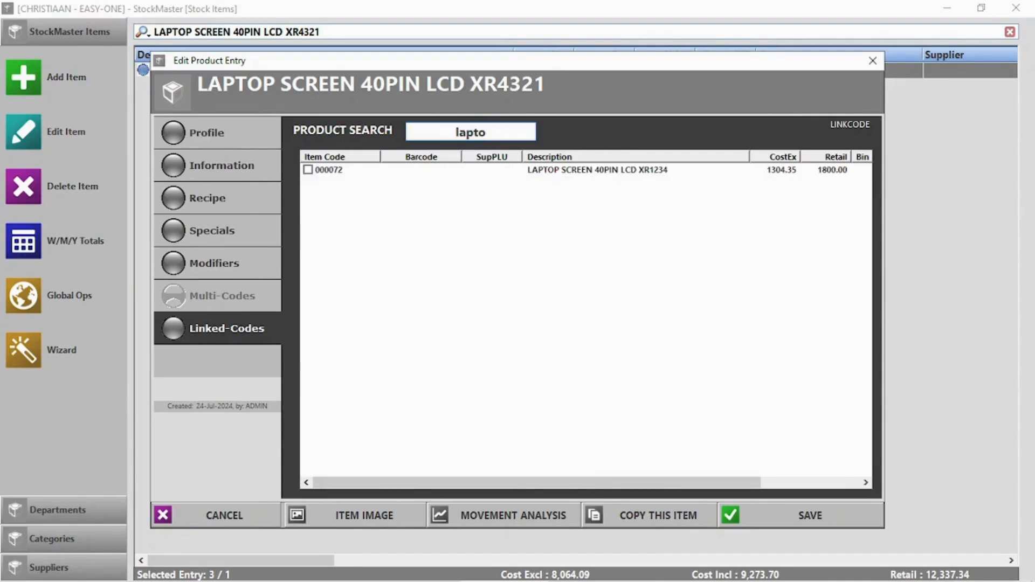
click(308, 169)
click(805, 517)
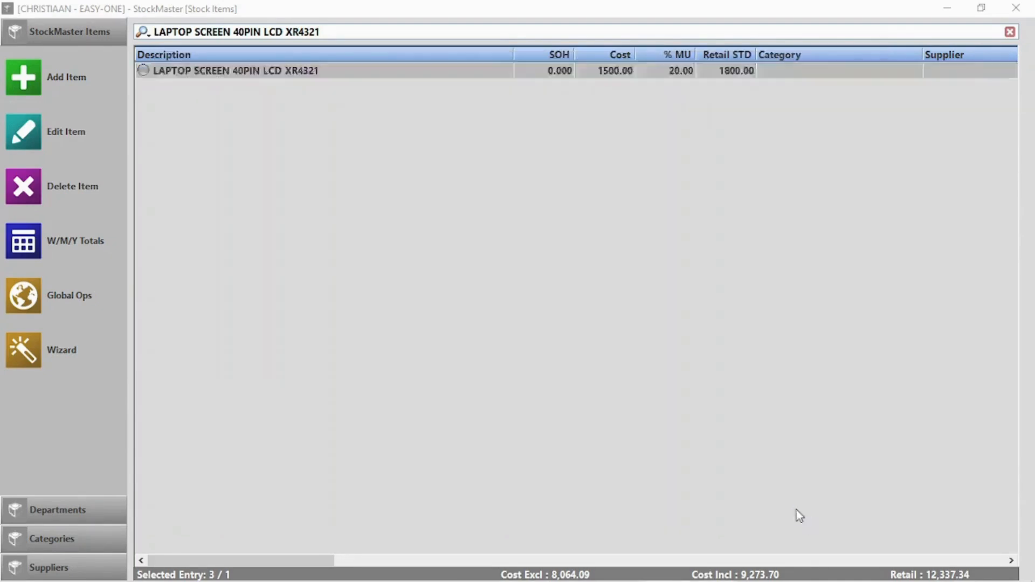
Step: Reopen XR4321 to verify its linked code, then close the stock items list
double_click(344, 67)
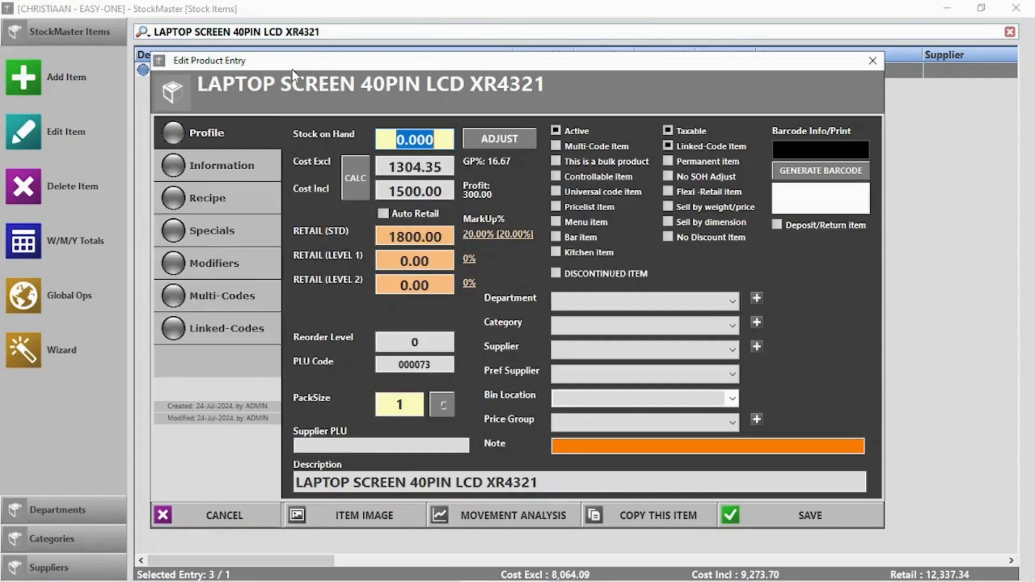
click(241, 321)
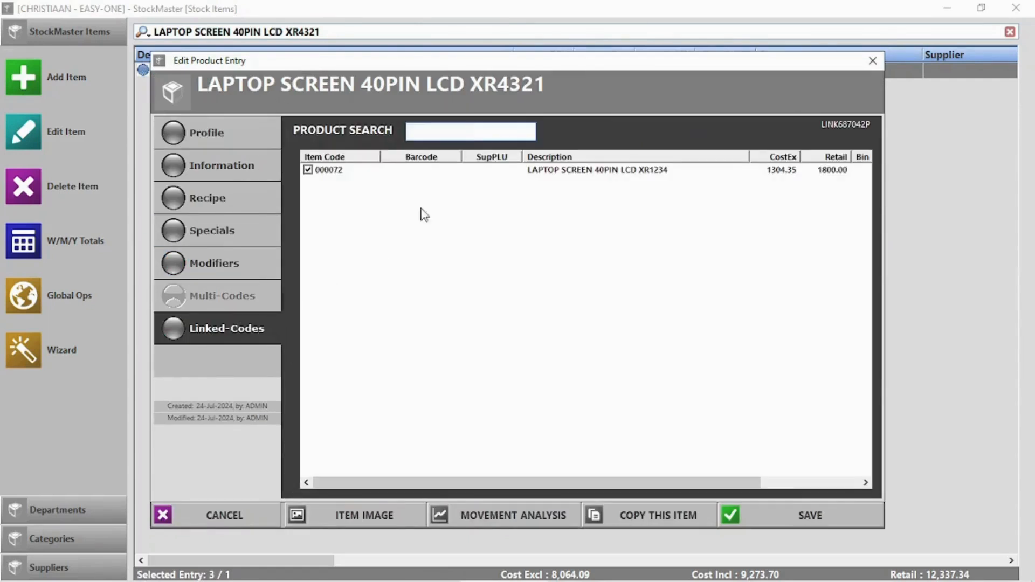
click(872, 61)
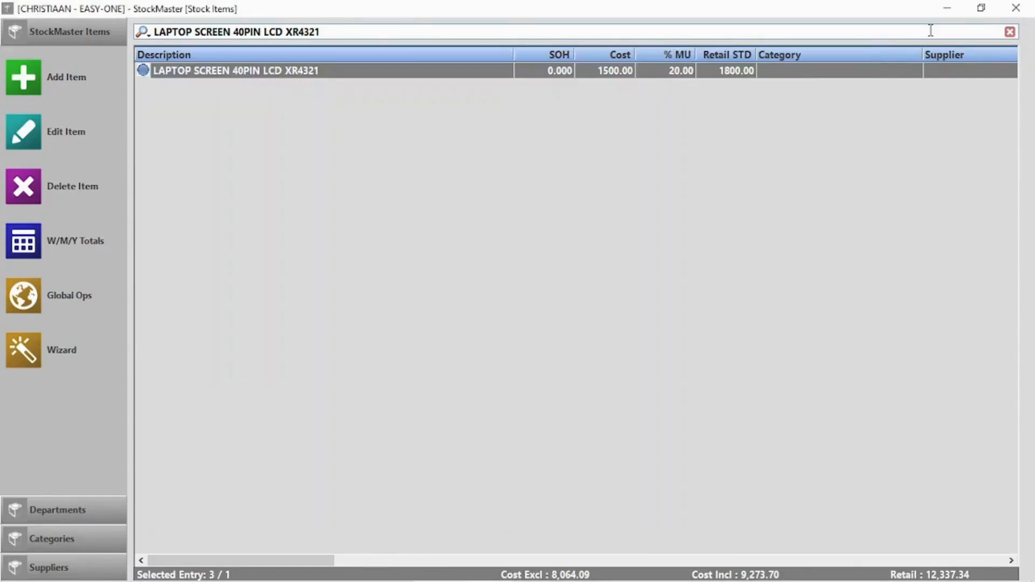
click(1016, 8)
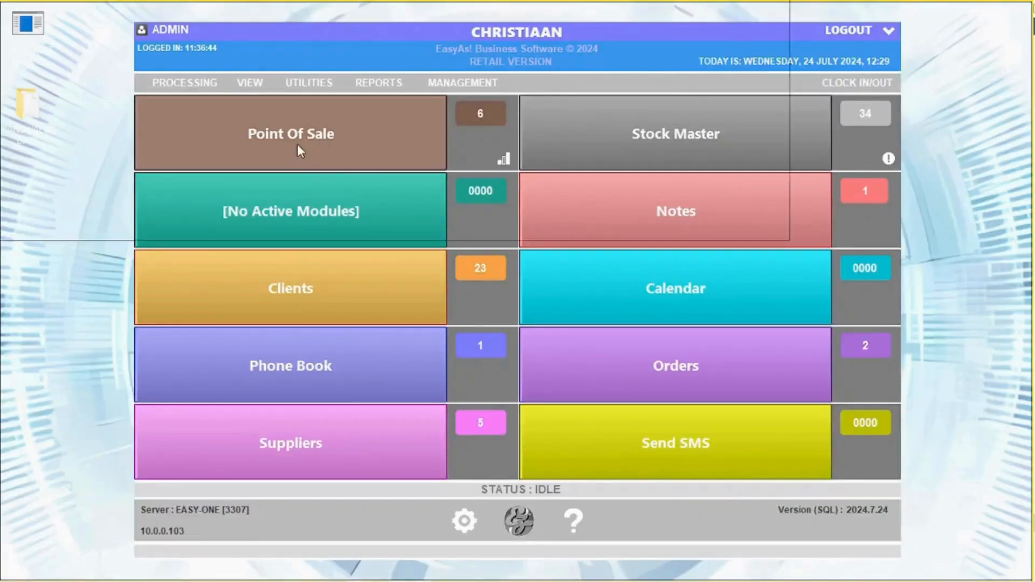
Step: Ring up one LAPTOP SCREEN 40PIN LCD XR4321 at 1800.00 through XR1234's linked codes and end the sale
click(298, 153)
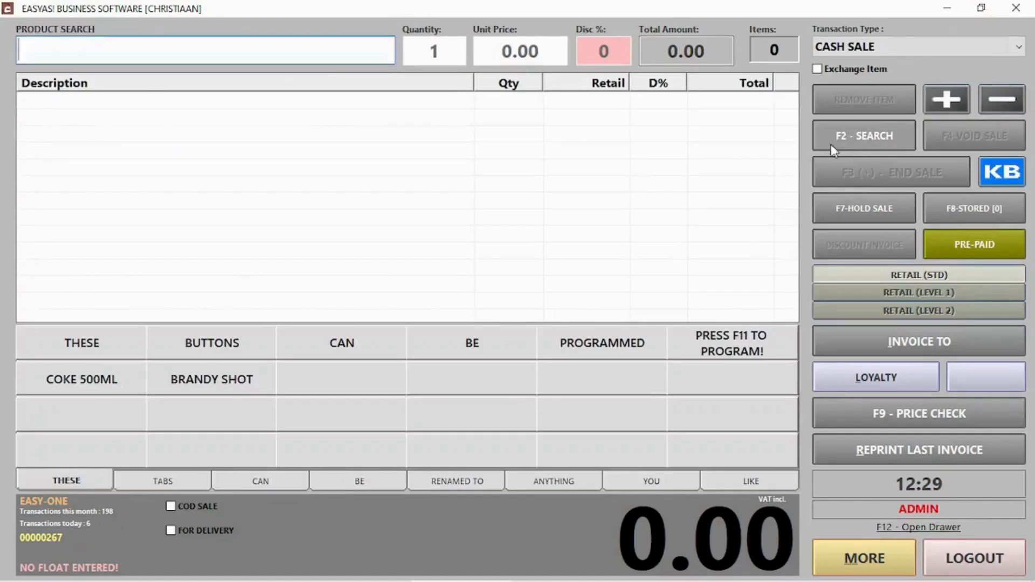
text(lapt)
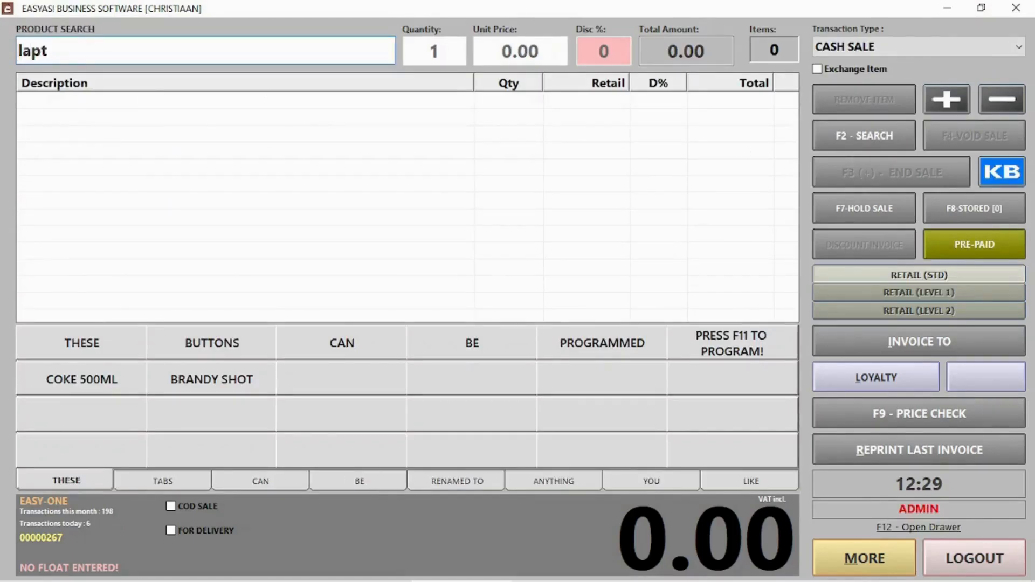
key(Return)
double_click(233, 113)
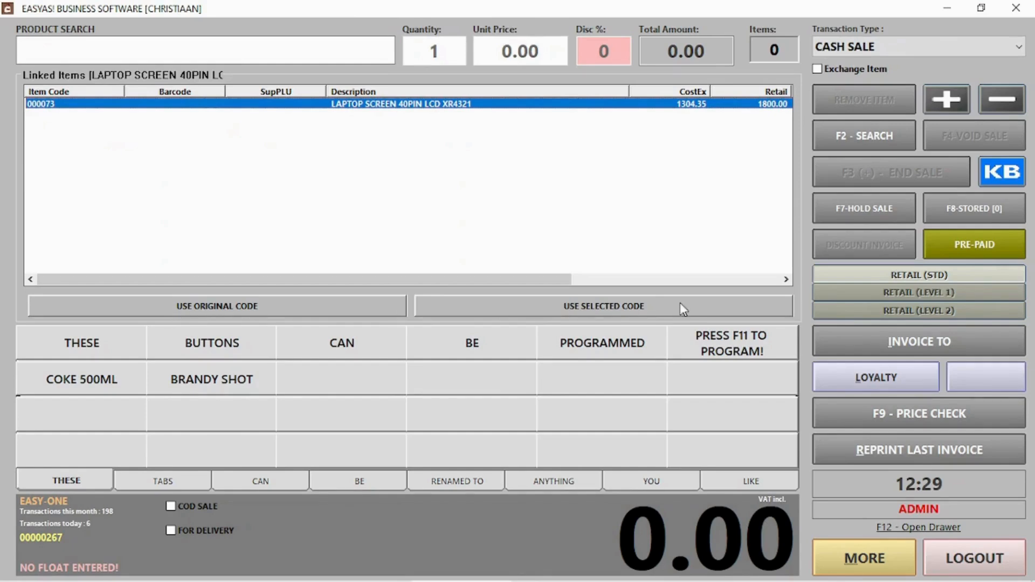
click(570, 305)
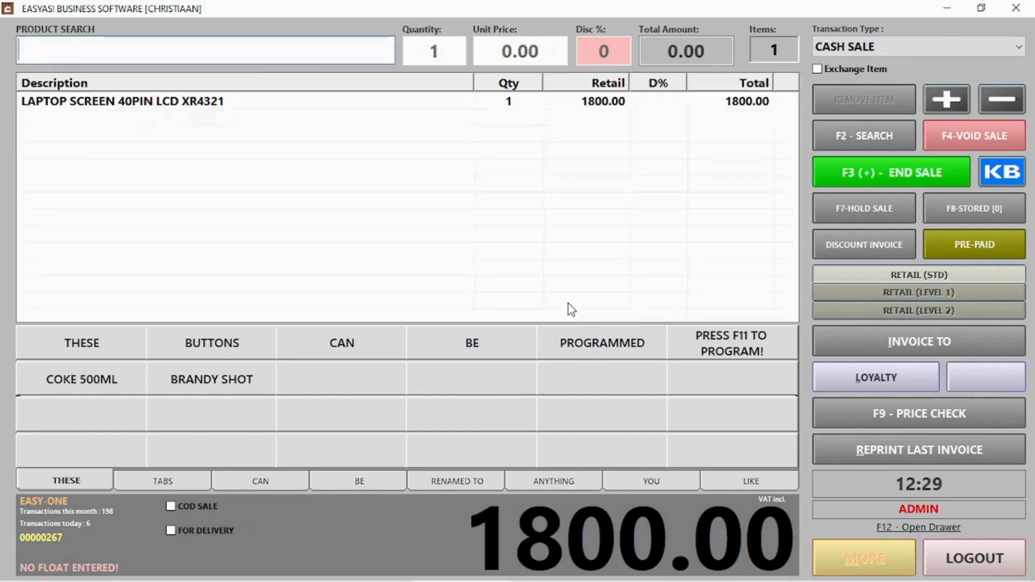
click(950, 174)
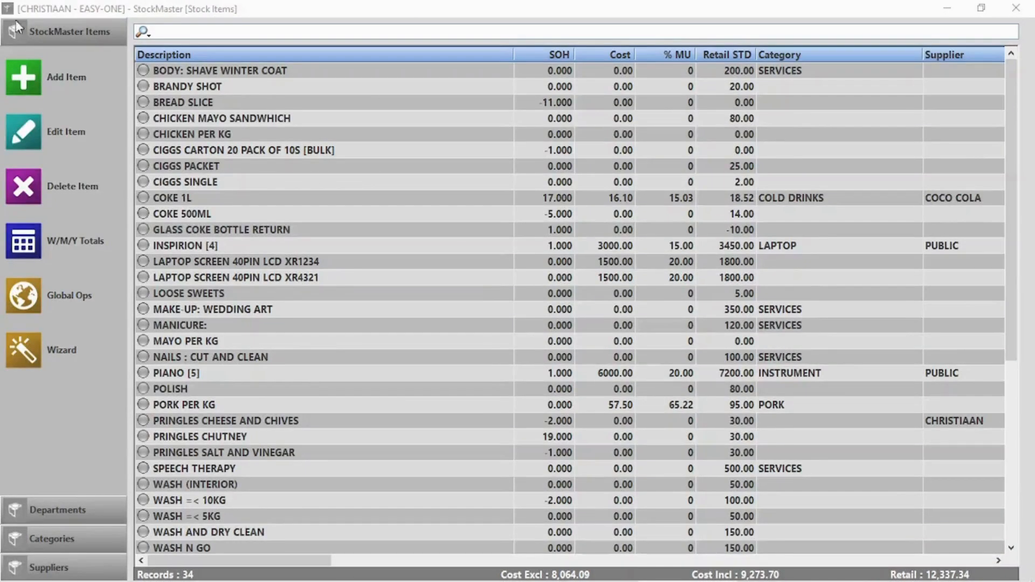
Step: Create a new multi-code stock item named 'Samsung a30s' (PLU 000074)
click(22, 76)
click(396, 139)
key(Tab)
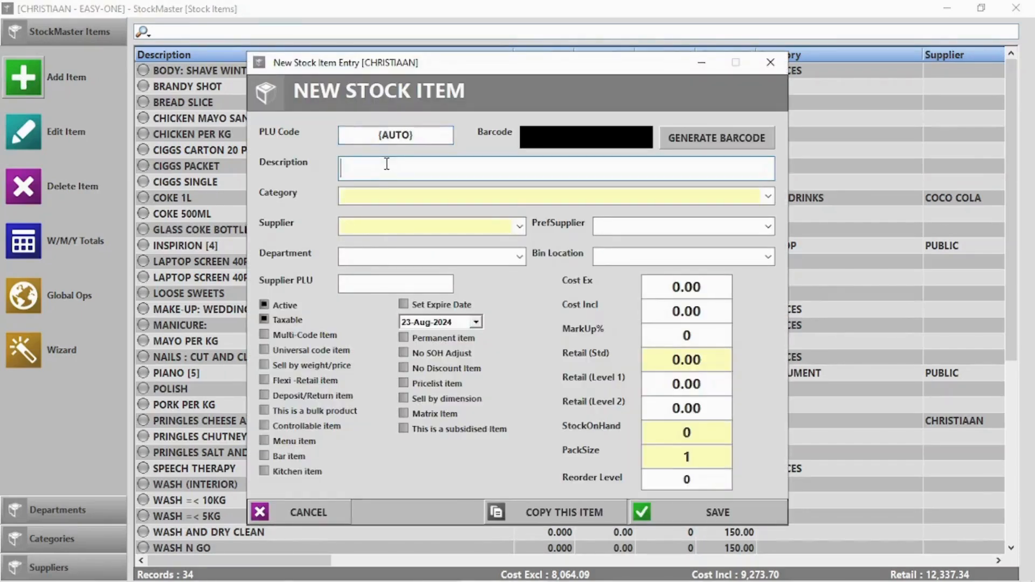
text(Samsung )
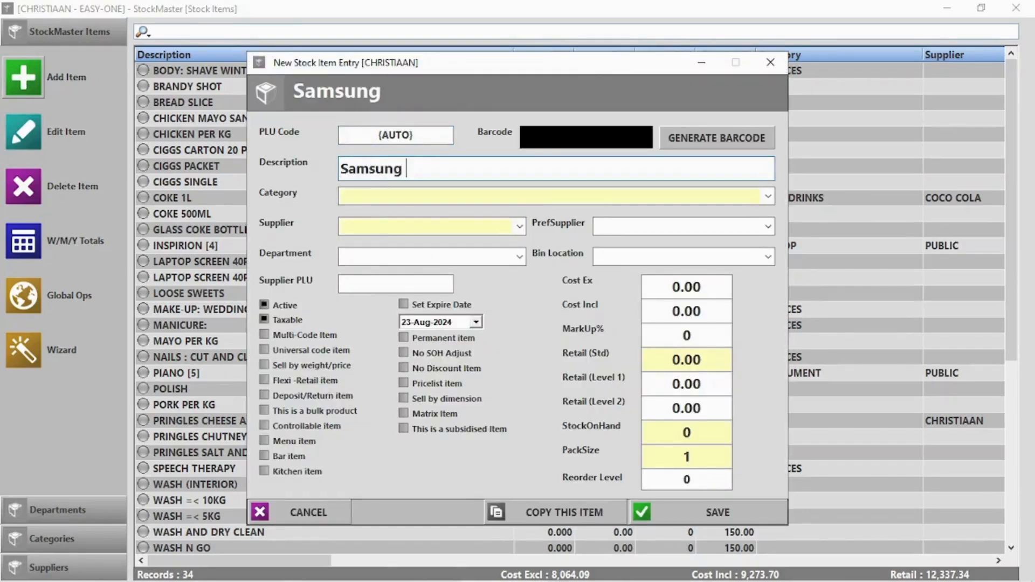
text(a30s)
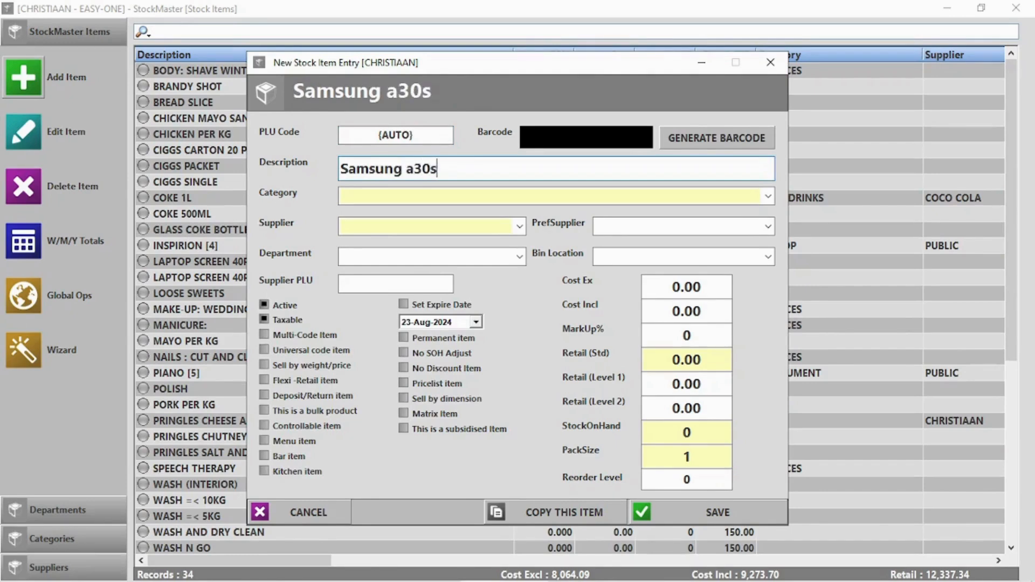
click(306, 333)
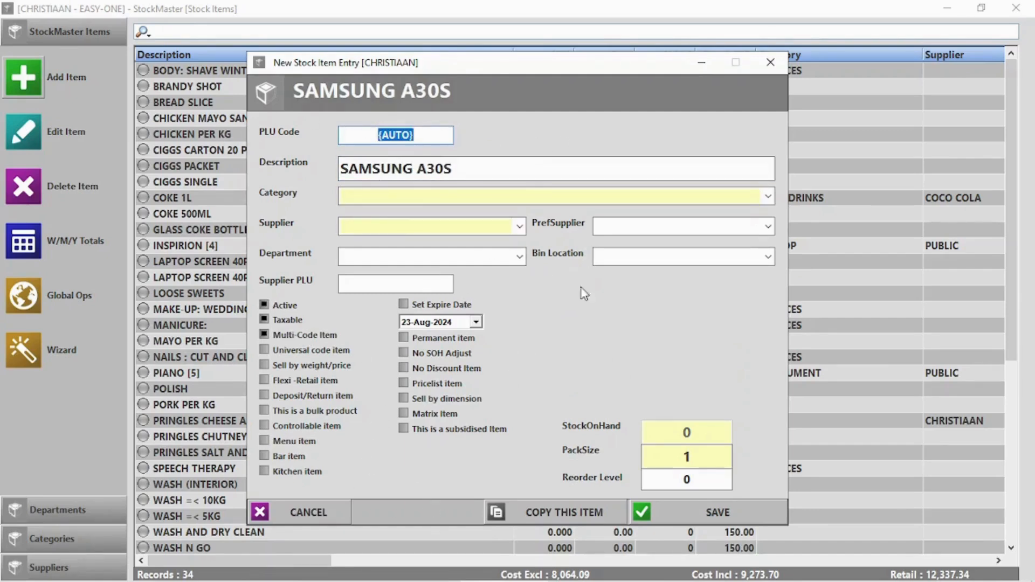
click(716, 512)
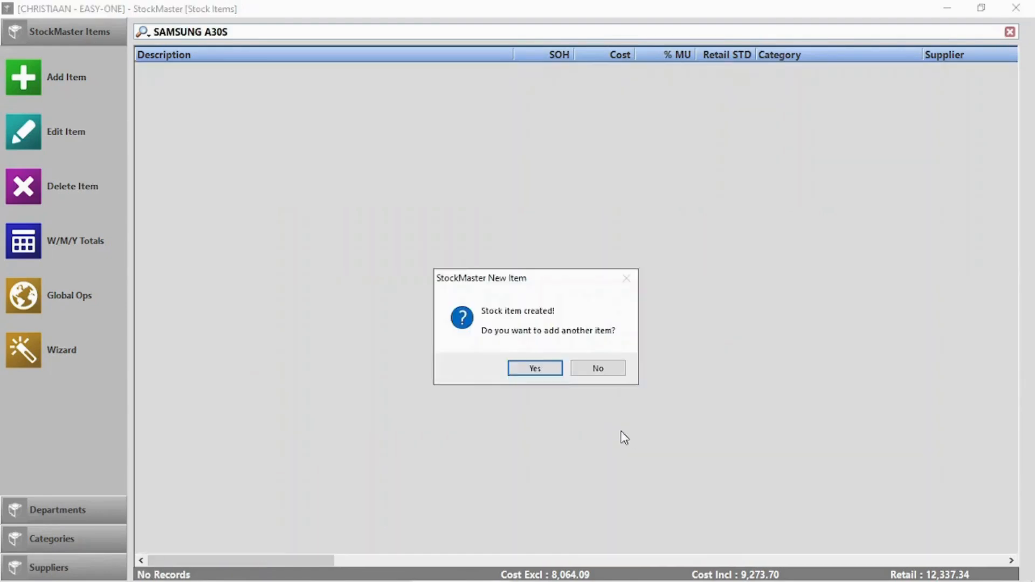
click(598, 368)
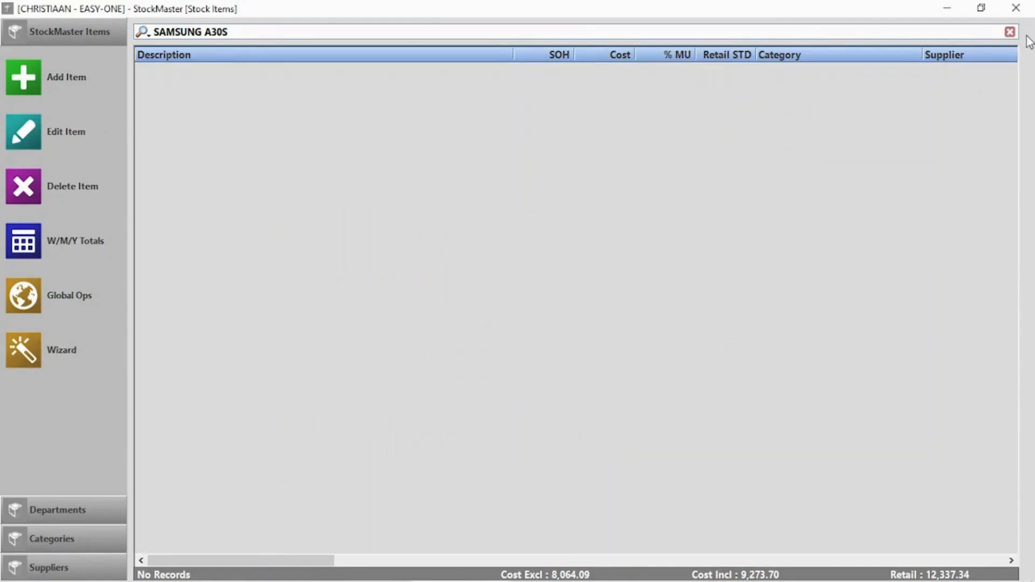
Step: Clear the search filter and open SAMSUNG A30S for editing
click(1010, 32)
scroll(486, 307, down, 2)
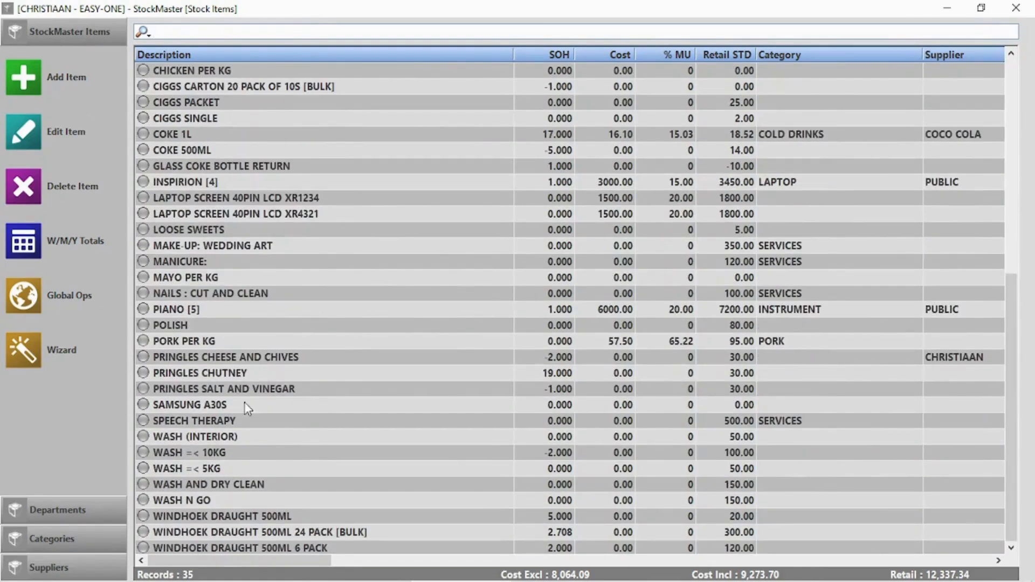
double_click(229, 407)
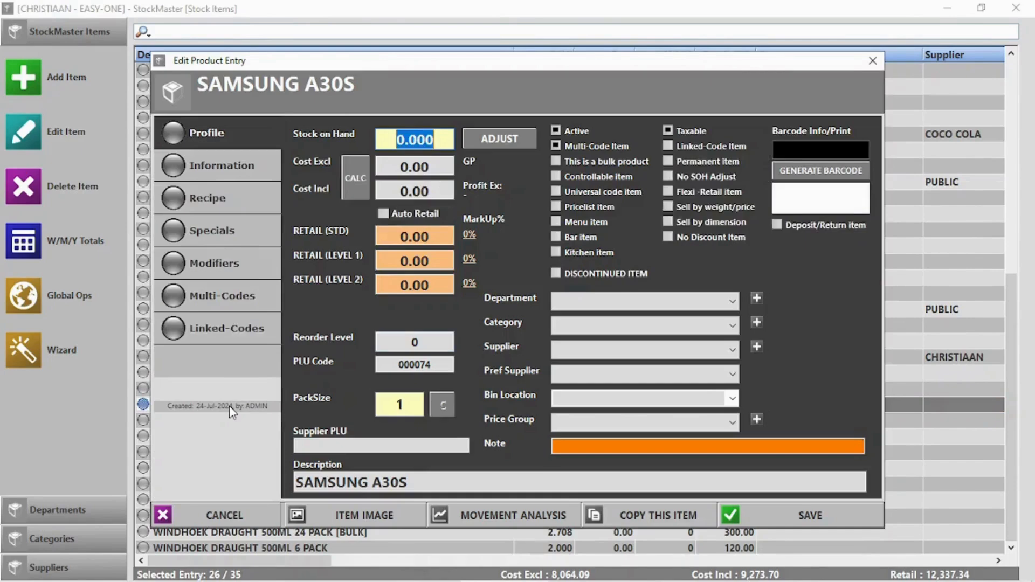
Step: Add multi-code A30S1245 at 8000 cost, 10000 retail, detail 'Samsung A30s', then save and close Stock Items
click(212, 295)
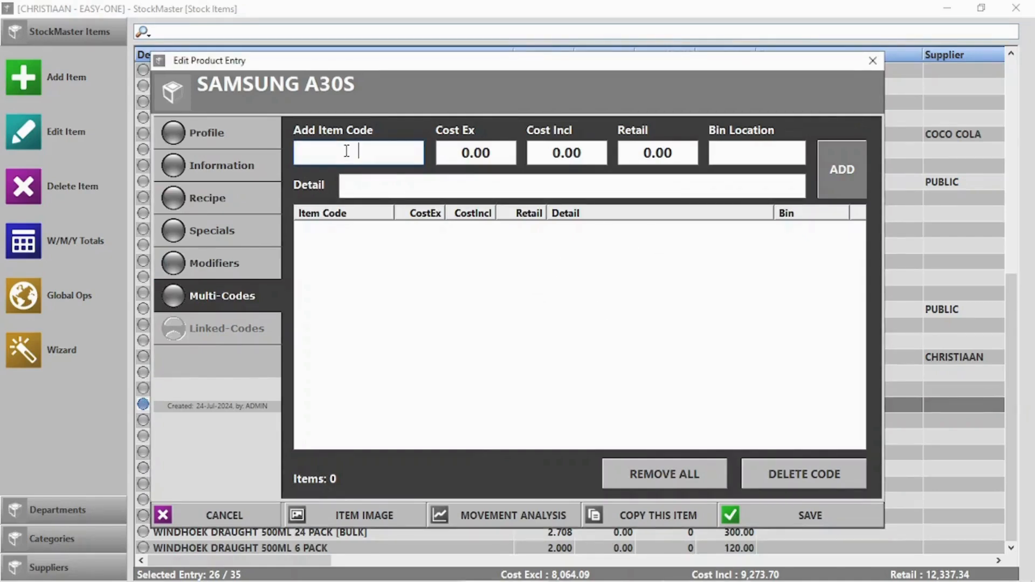
text(A30s1245)
click(469, 154)
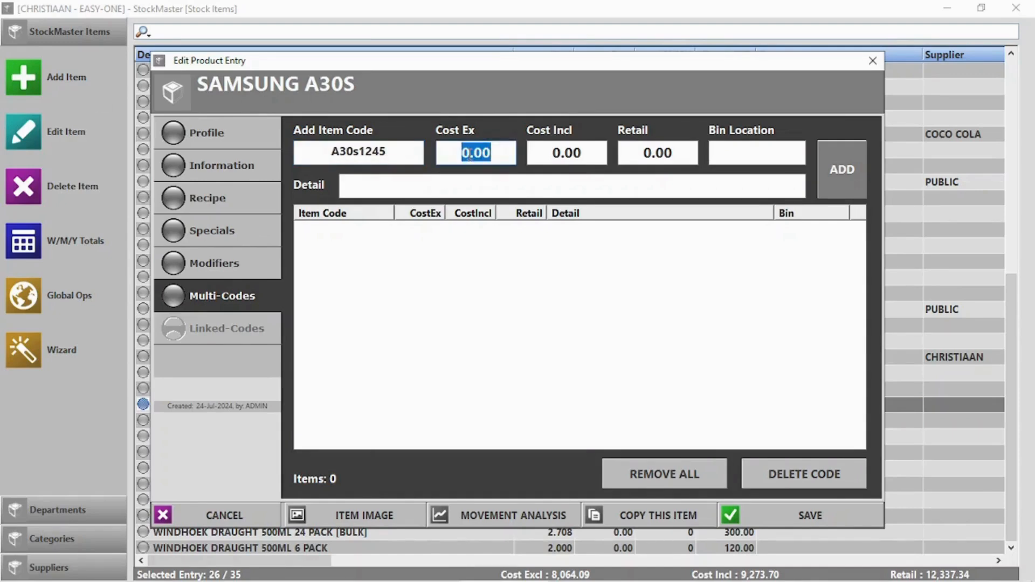
text(8000)
key(Tab)
key(Tab)
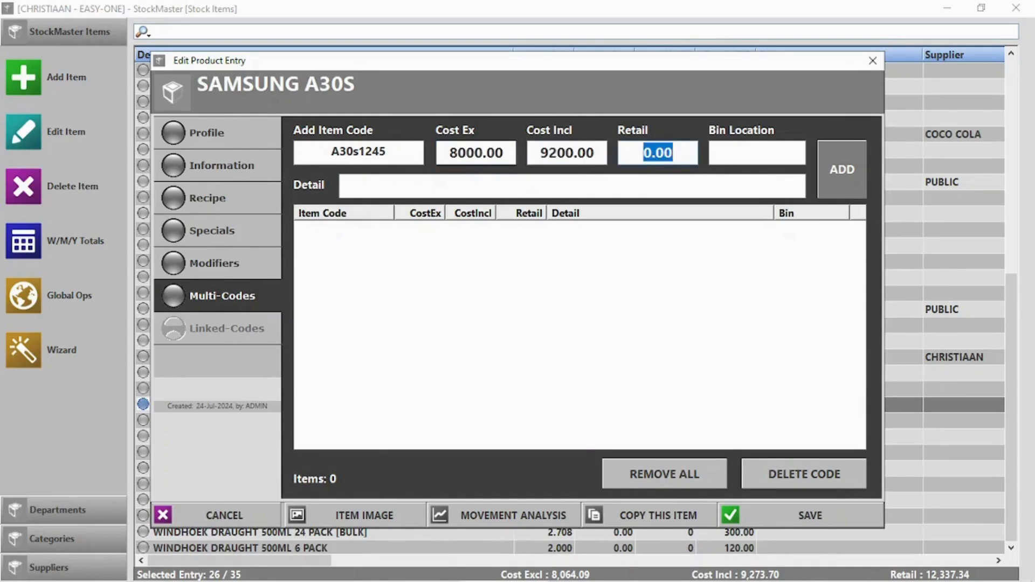
text(100)
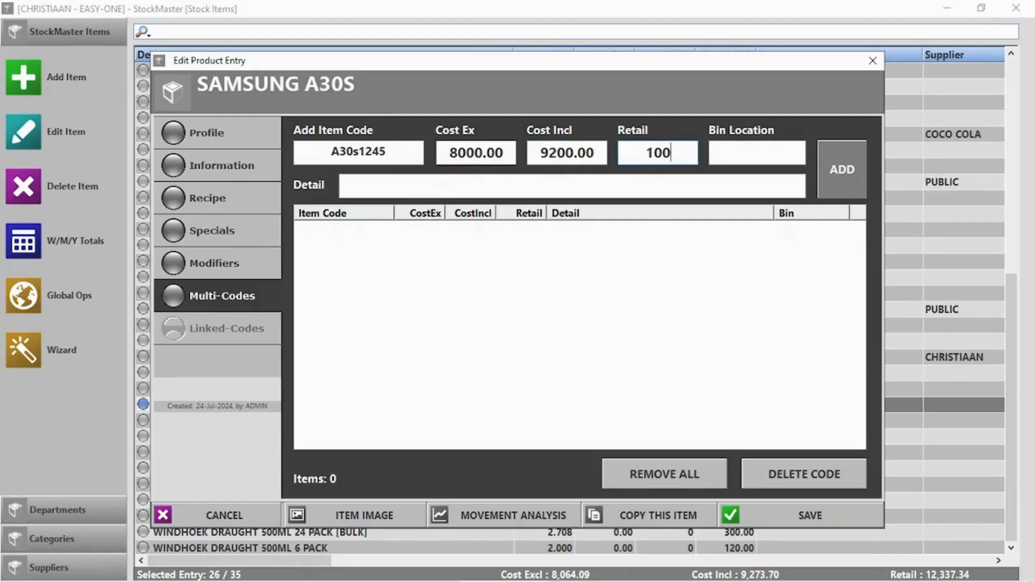
text(00)
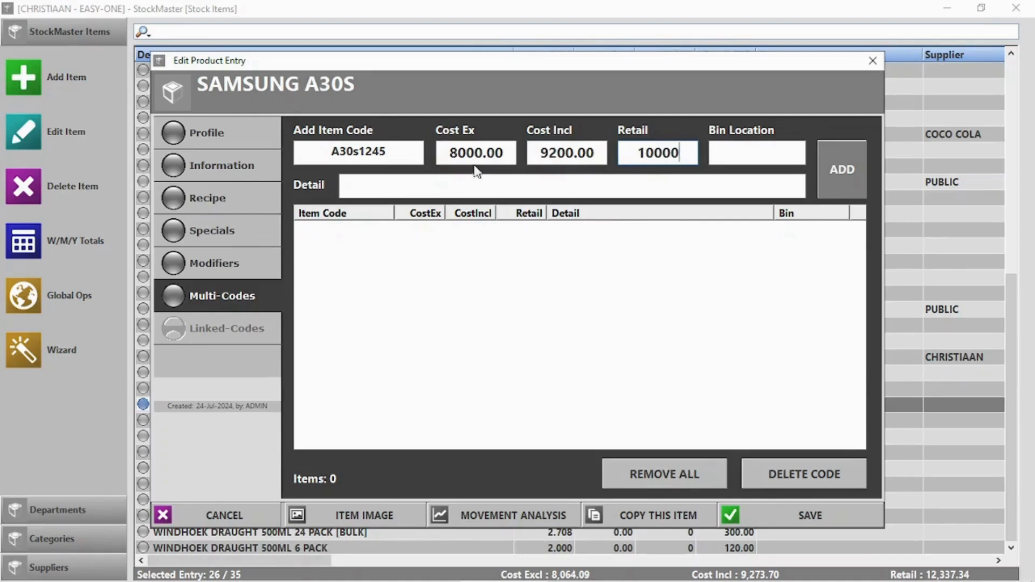
click(442, 186)
text(Samsu)
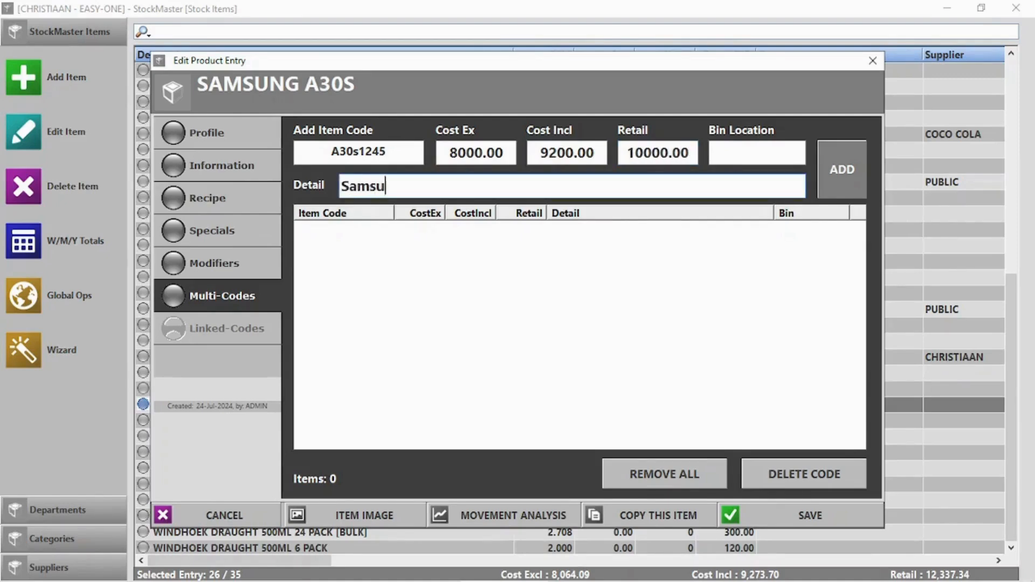
text(ng A30s)
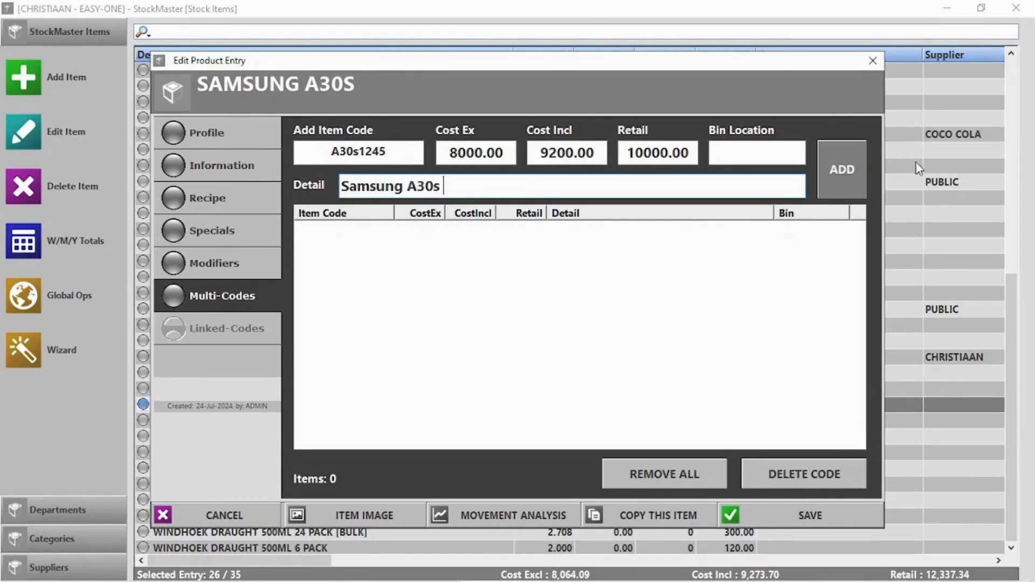
click(855, 171)
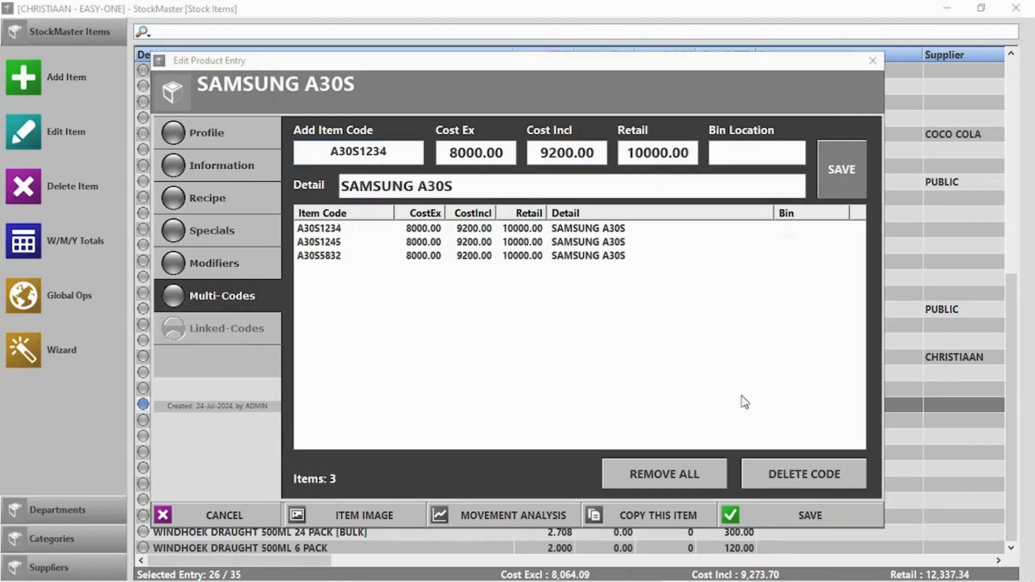
click(812, 513)
click(1016, 7)
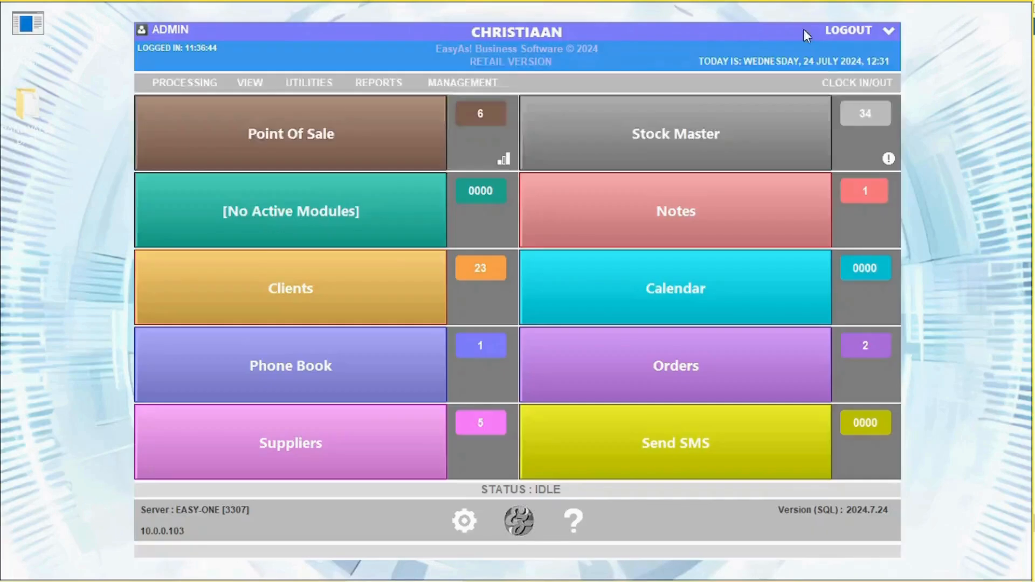
Step: Sell one SAMSUNG A30S by code A30S1234 for 10000.00 cash, then open Stock Master
click(254, 145)
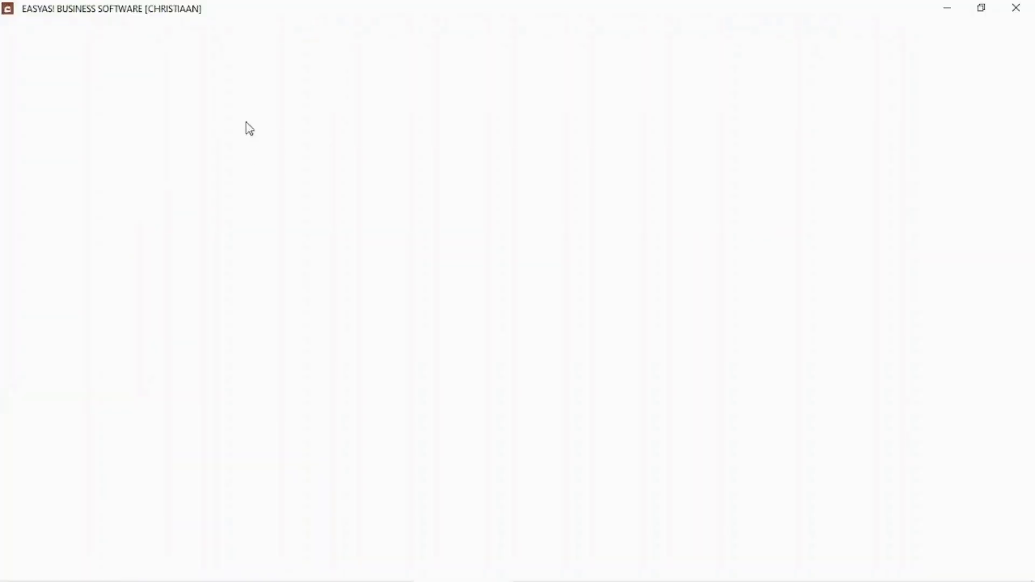
text(A30S1234)
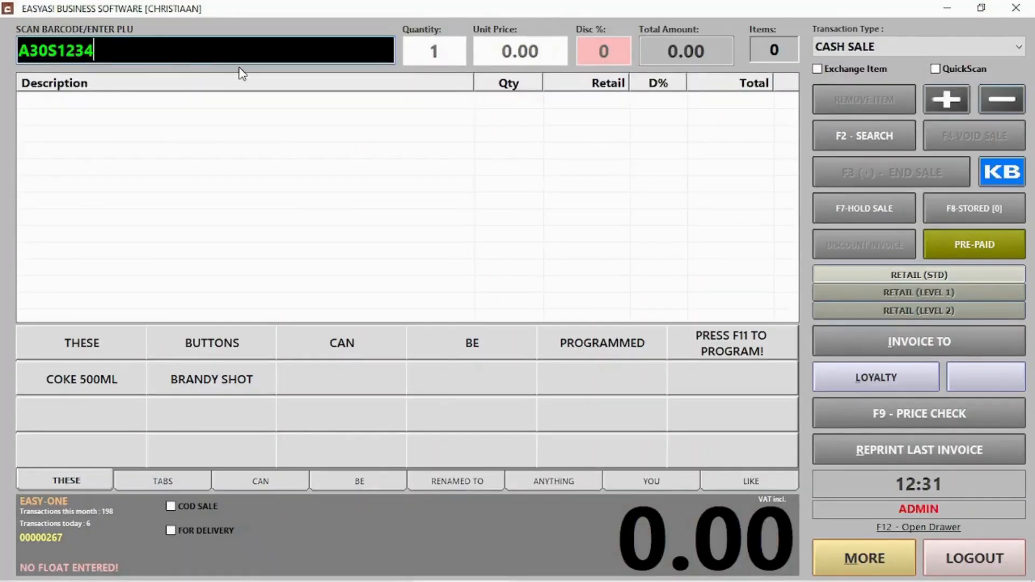
key(Return)
key(Return)
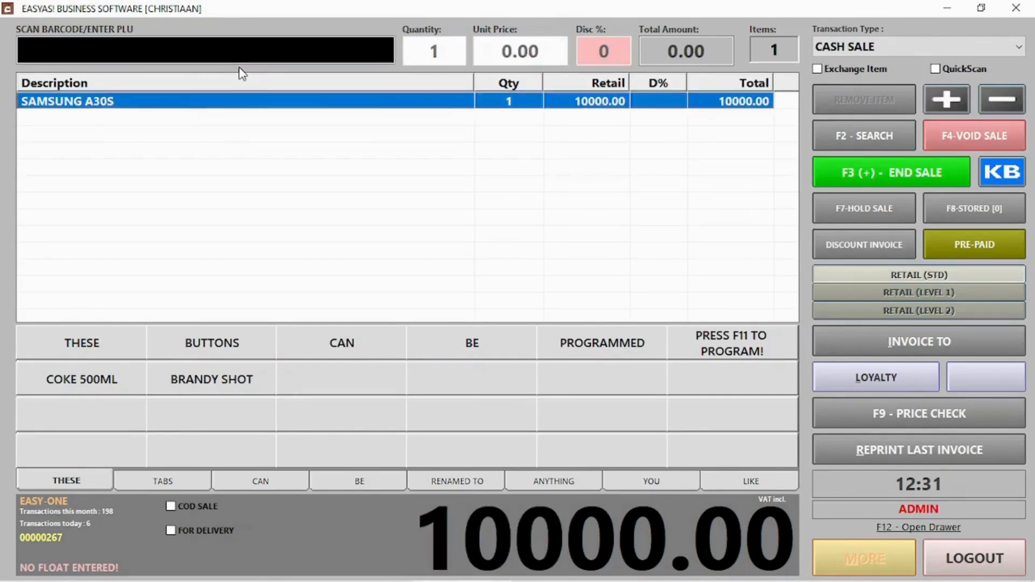
click(848, 164)
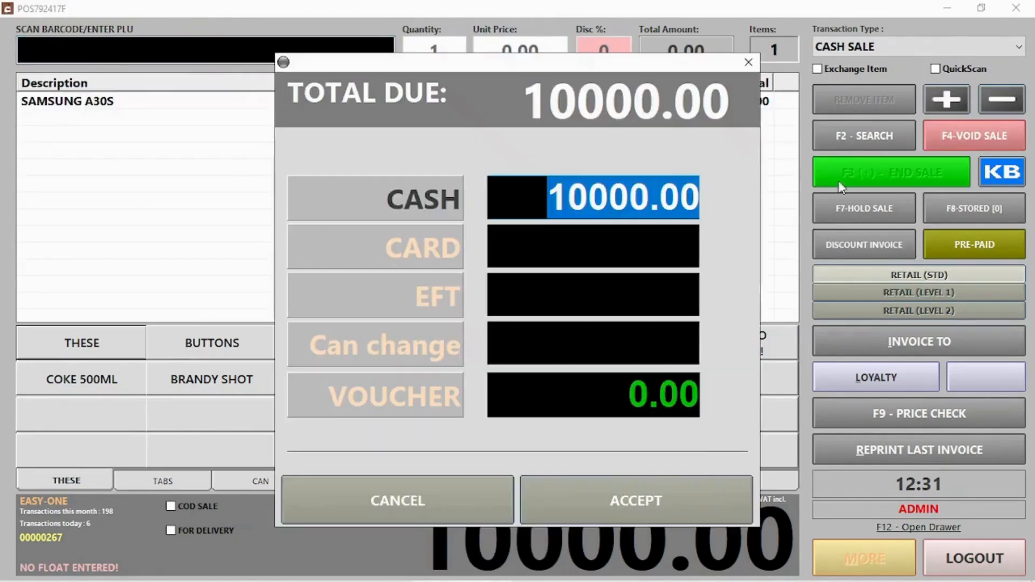
click(672, 510)
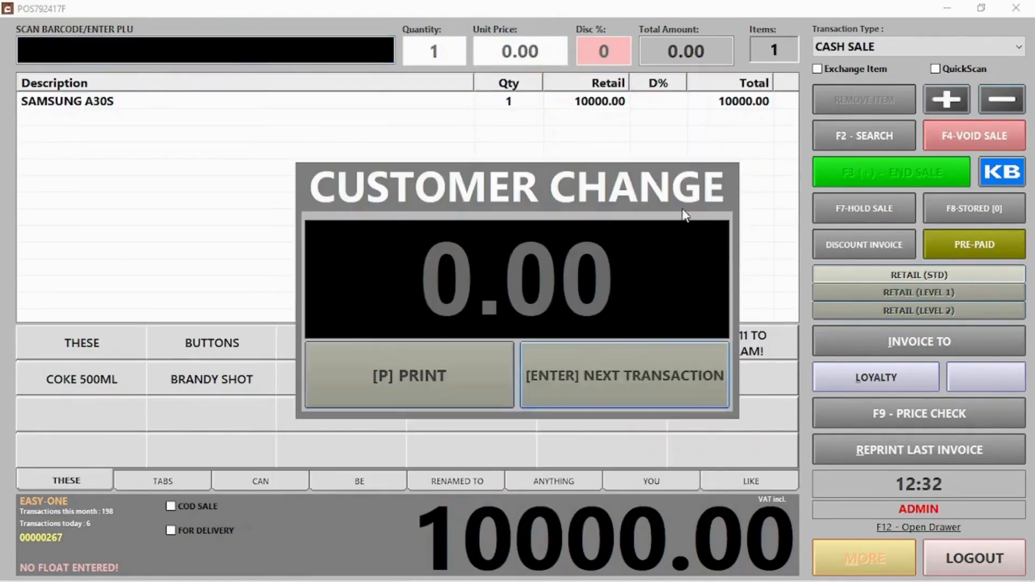
click(628, 373)
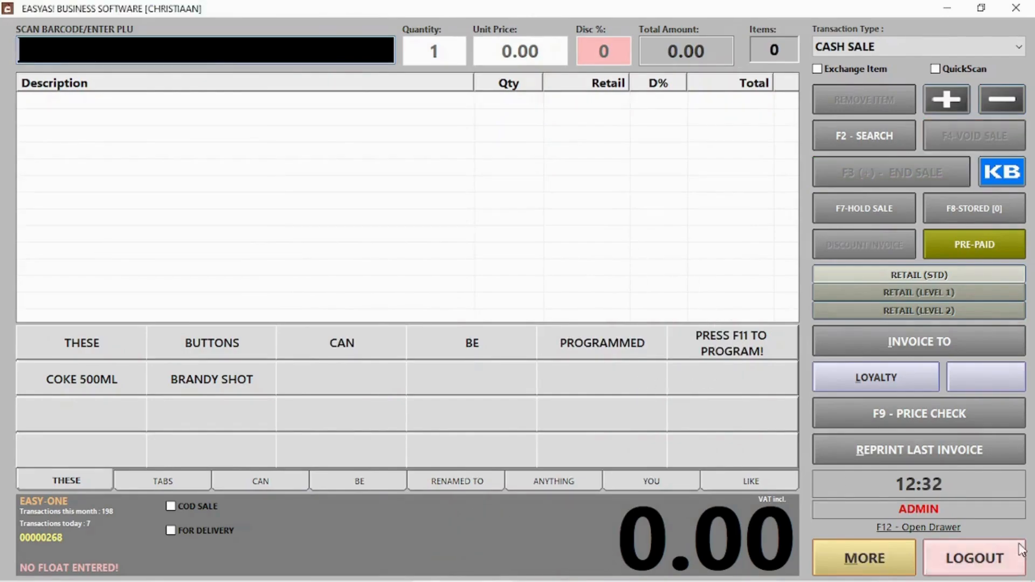
click(975, 558)
click(732, 156)
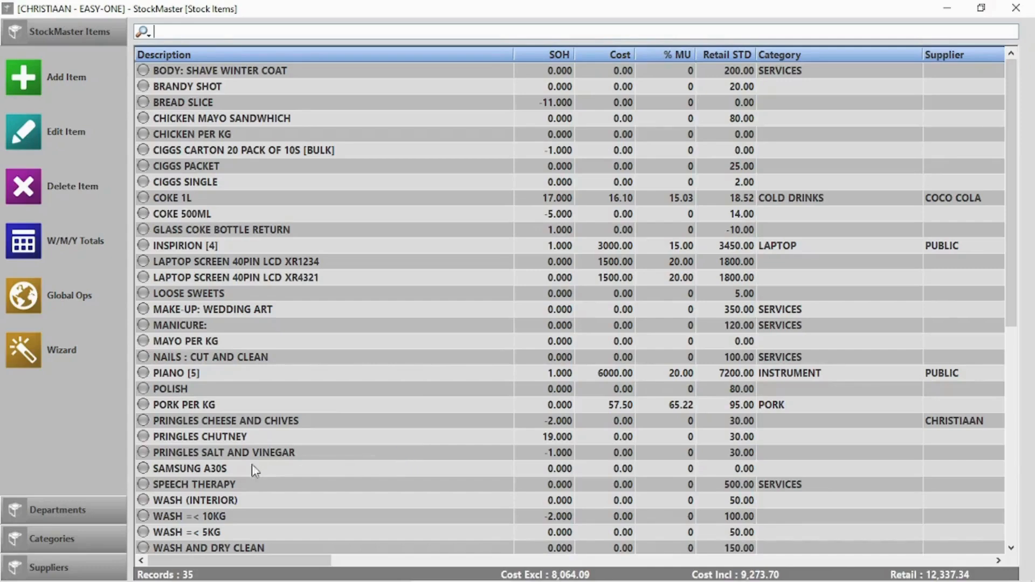
Step: Open the SAMSUNG A30S stock item and view its extra barcode codes
click(243, 469)
double_click(243, 470)
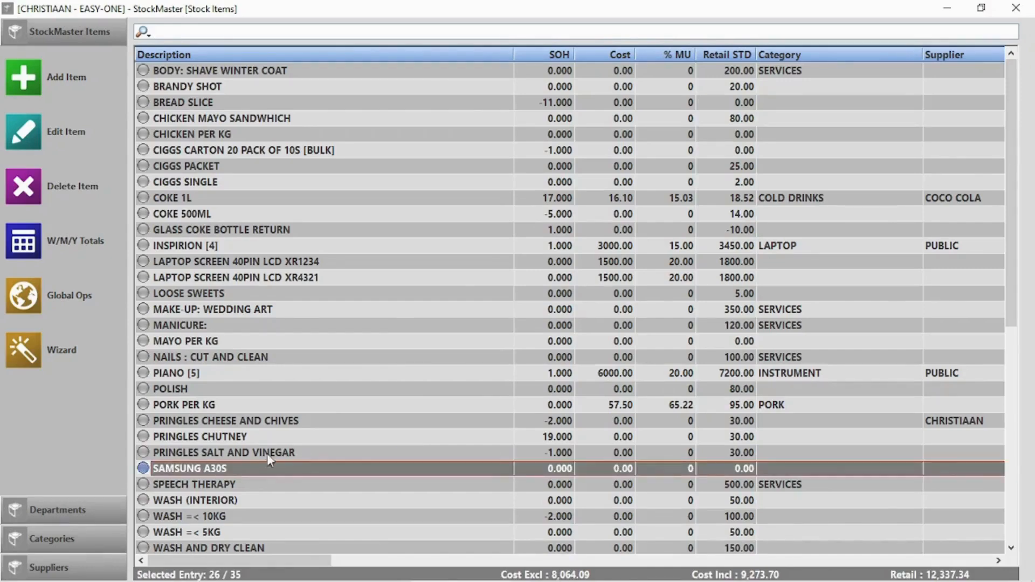
click(228, 293)
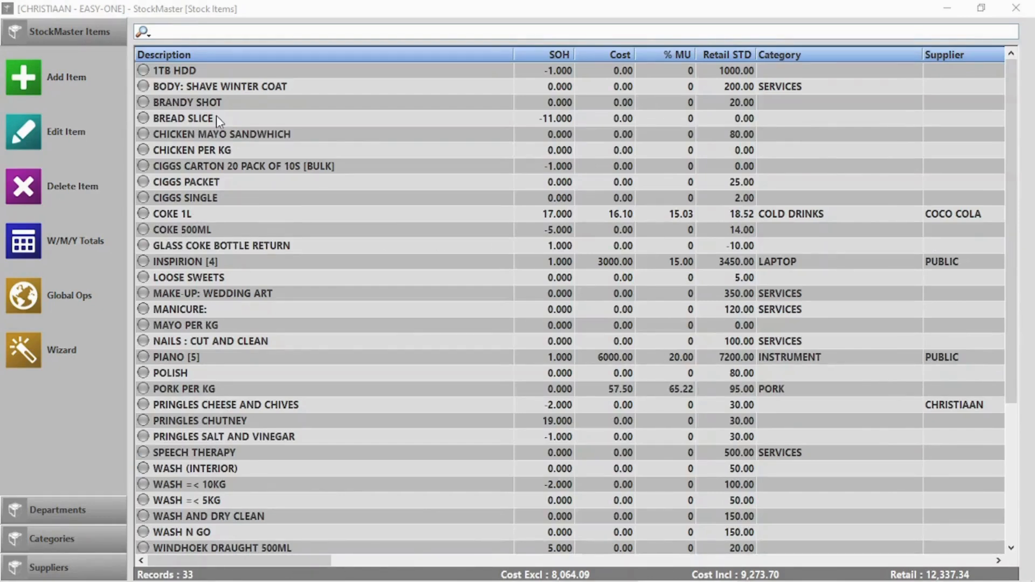
Step: Delete the 1TB HDD stock item, confirming without giving a reason
click(242, 78)
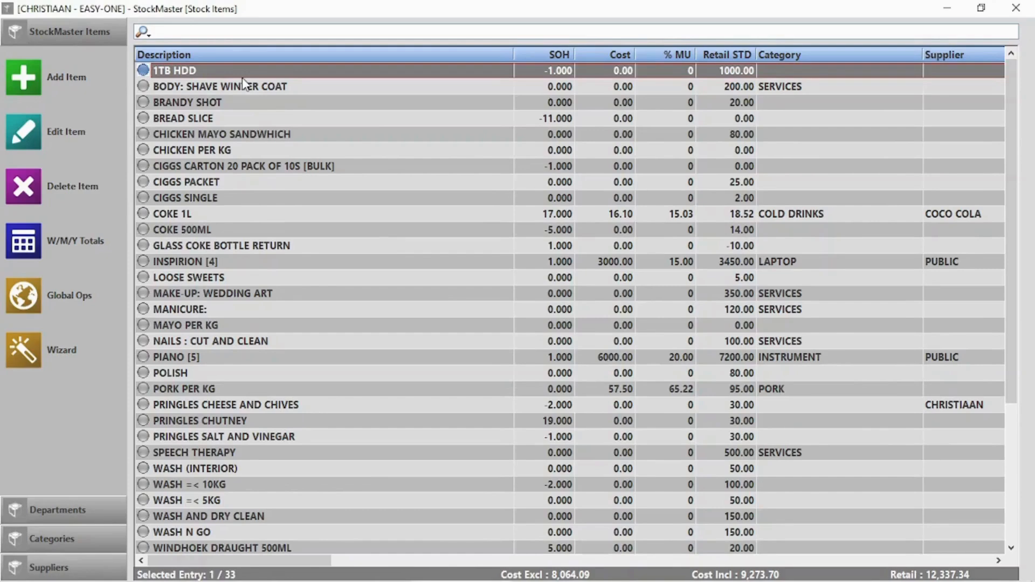
key(Delete)
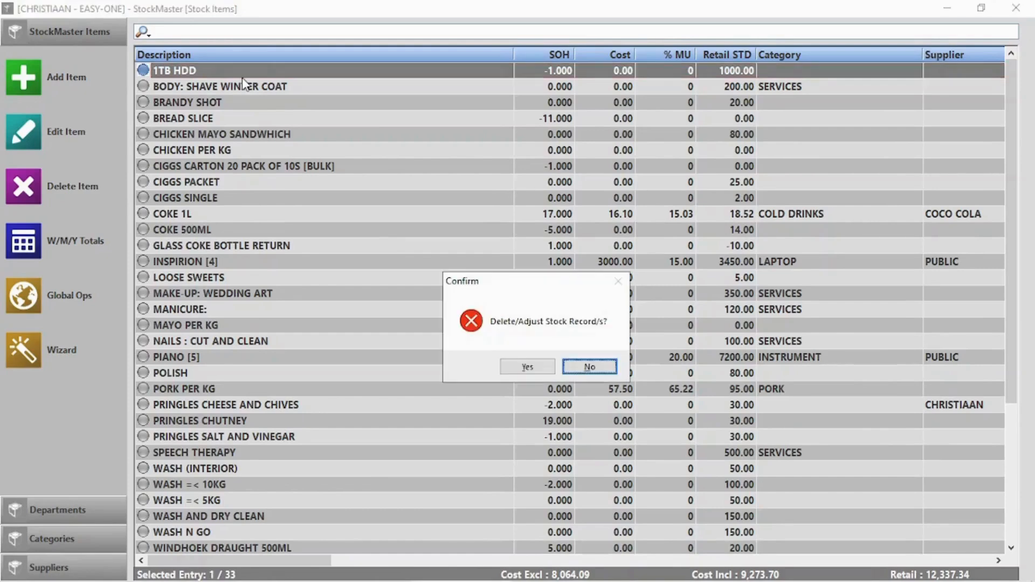
click(517, 373)
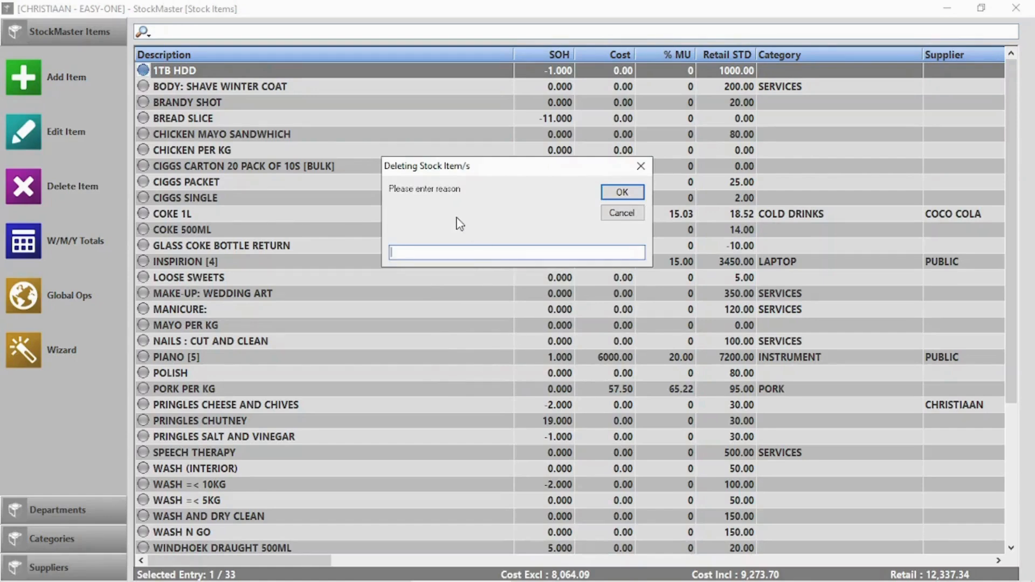
click(634, 194)
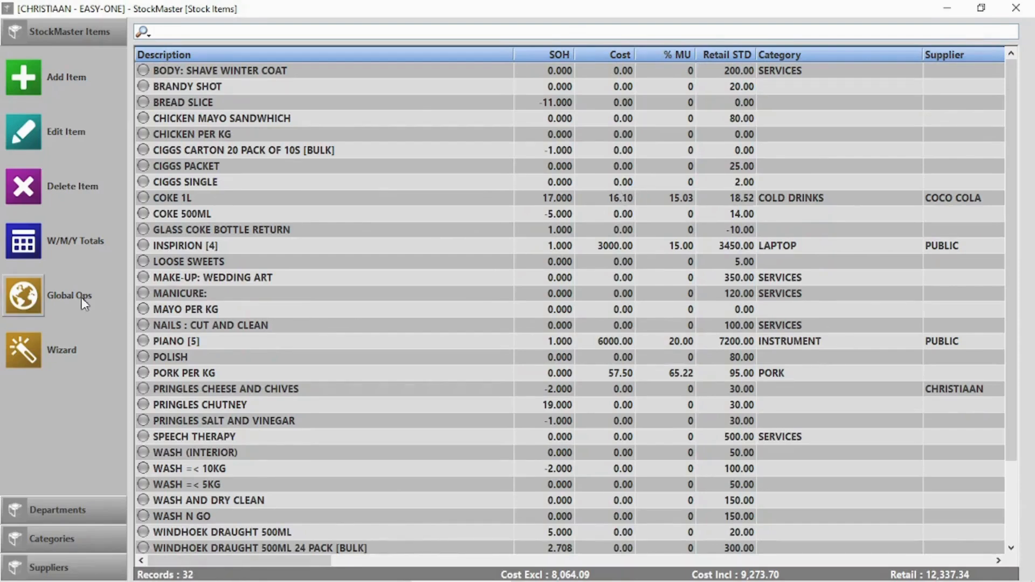
click(22, 305)
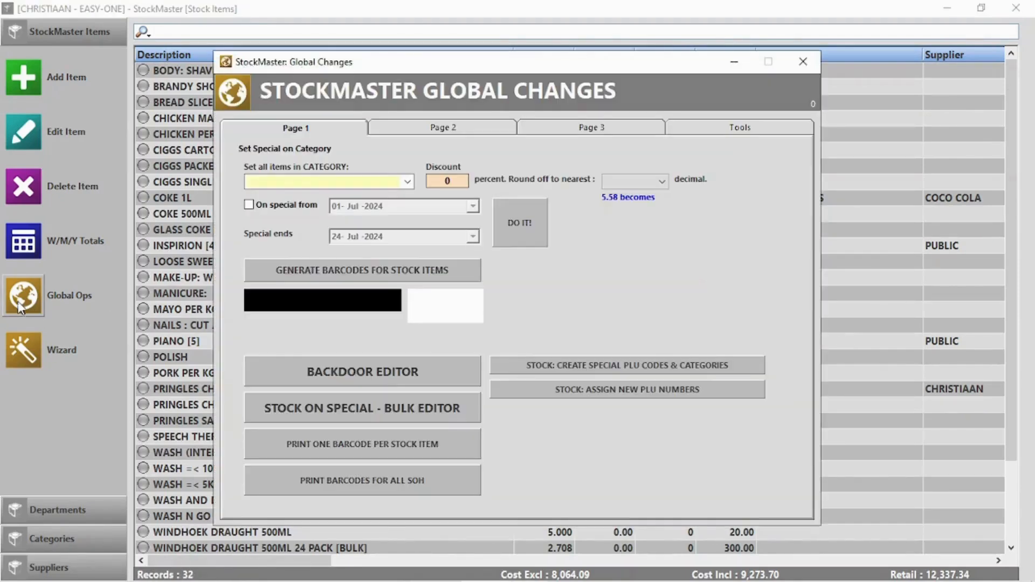
click(455, 130)
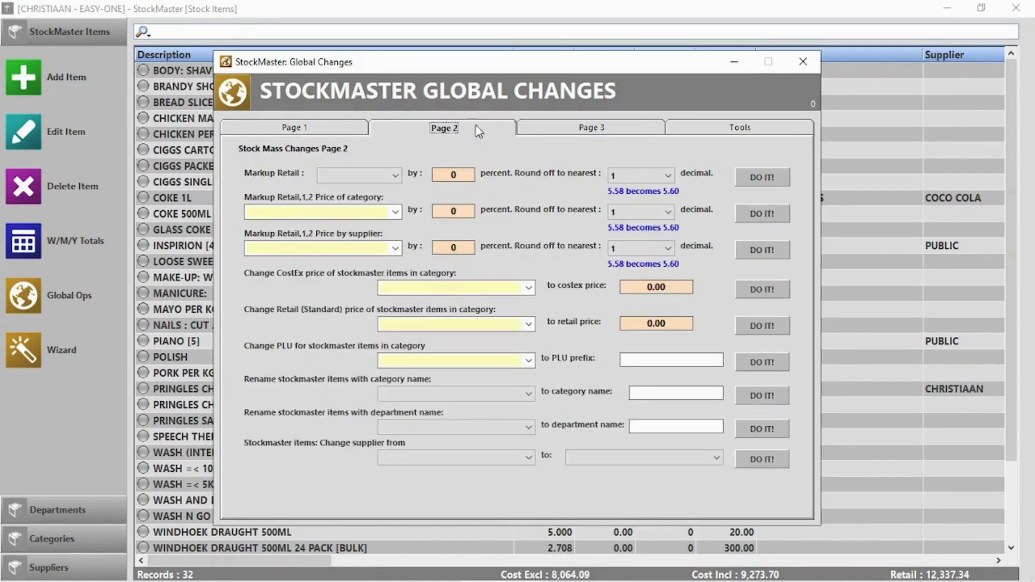
click(621, 131)
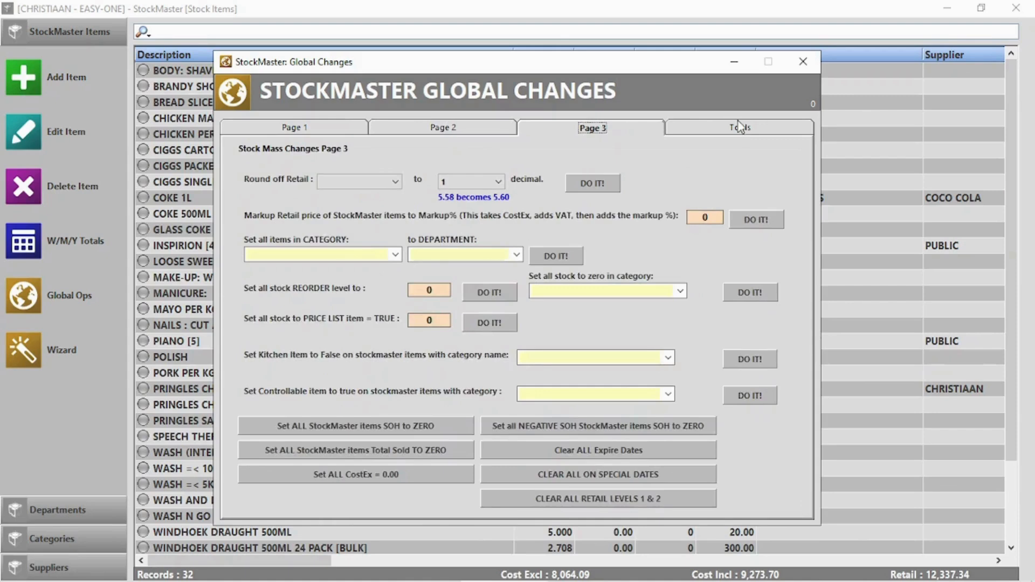
click(741, 129)
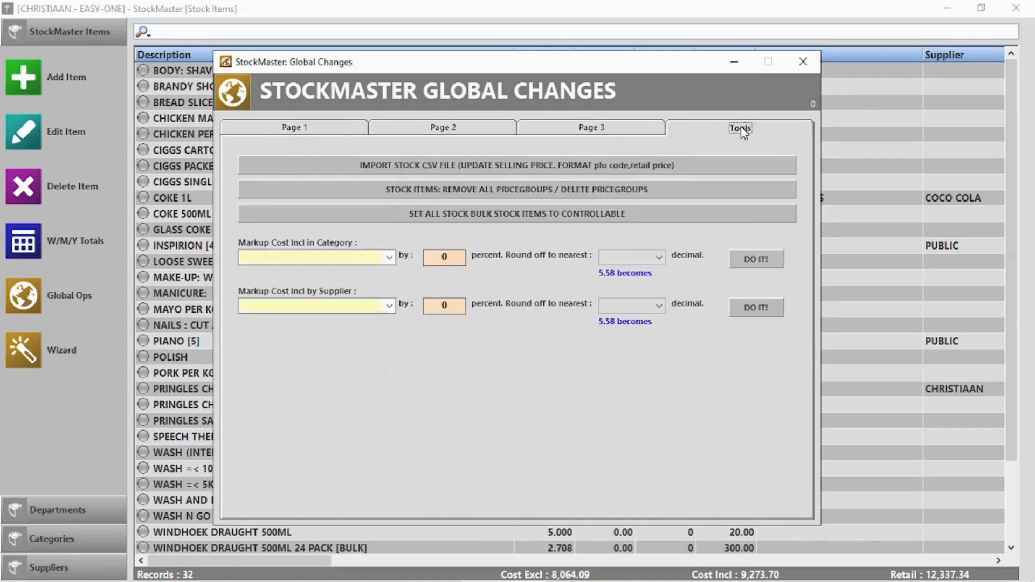
click(807, 60)
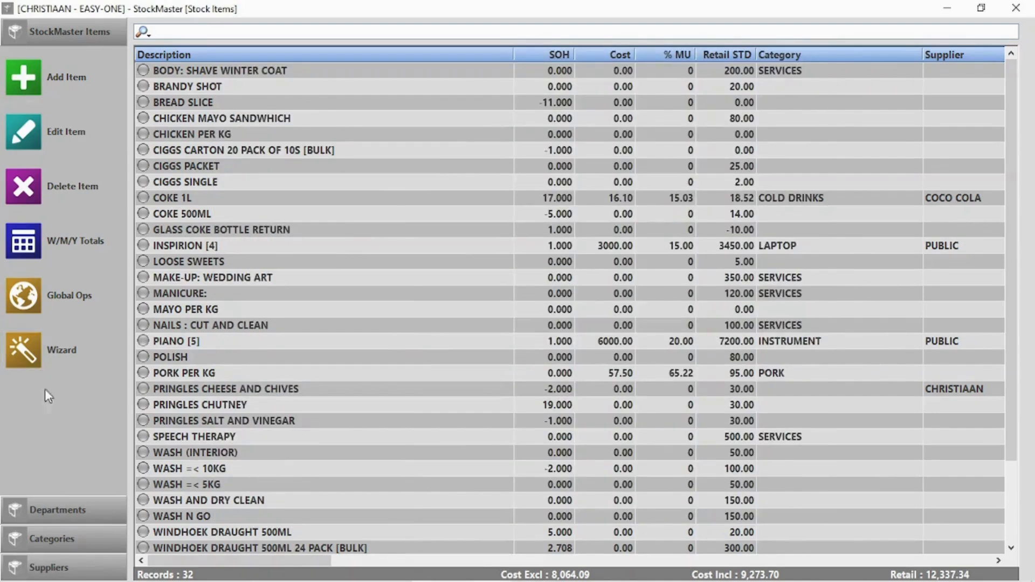
click(56, 504)
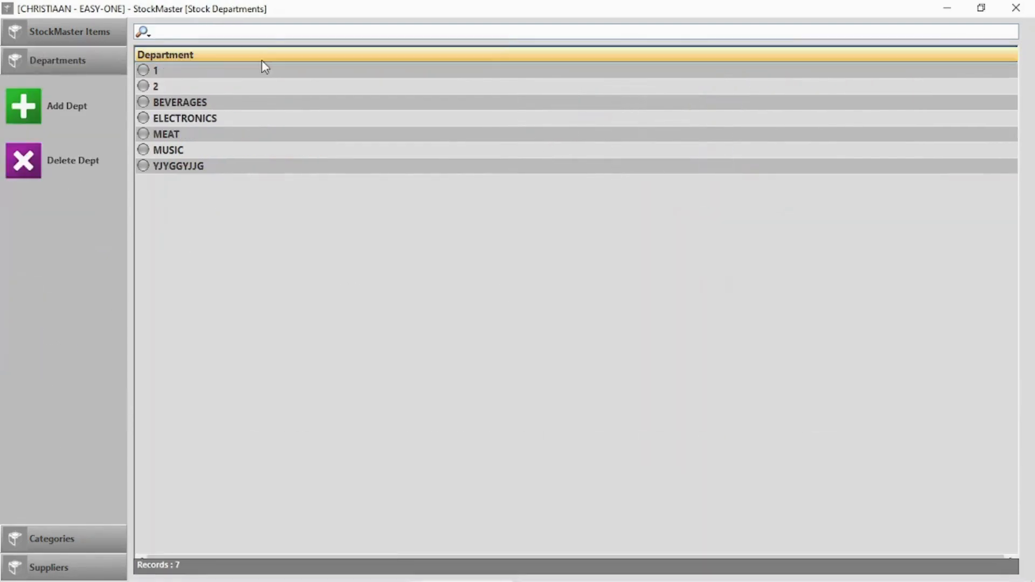
Step: Delete the leftover YJYGGYJJG department, leaving six departments
click(189, 103)
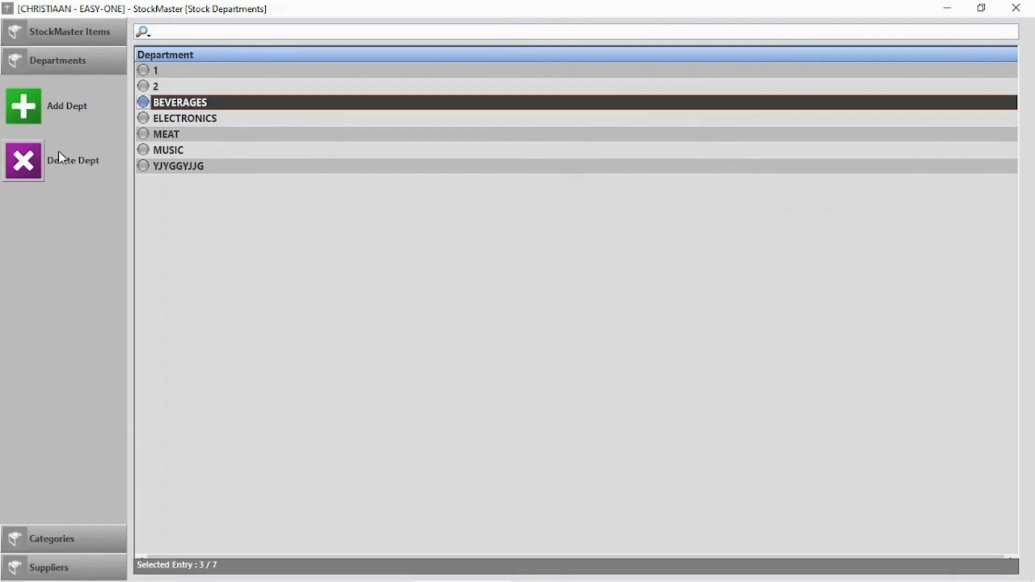
click(188, 168)
click(19, 159)
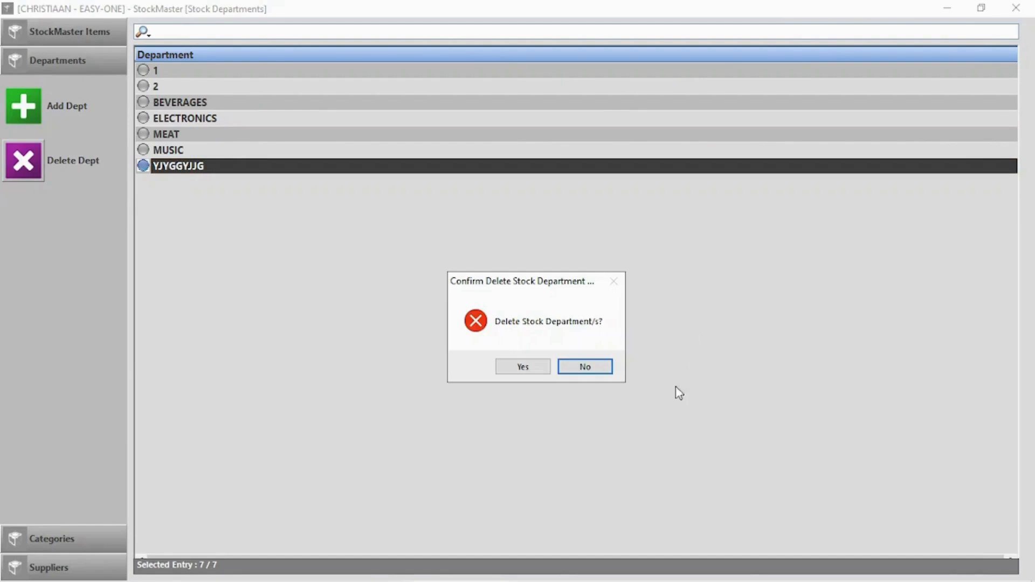
click(530, 370)
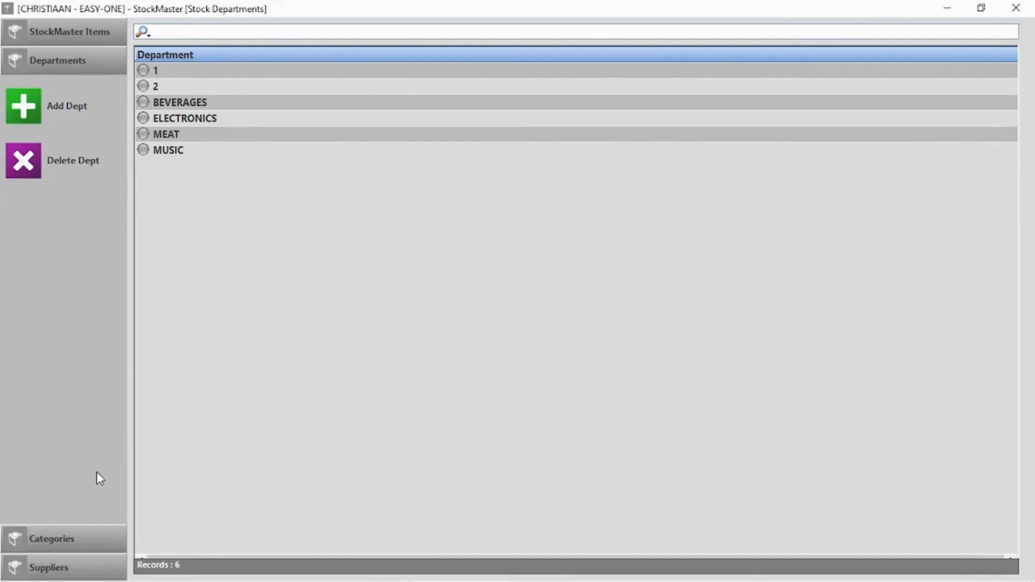
Step: Browse the stock categories and suppliers lists, then return to the 32-record stock items list
click(56, 543)
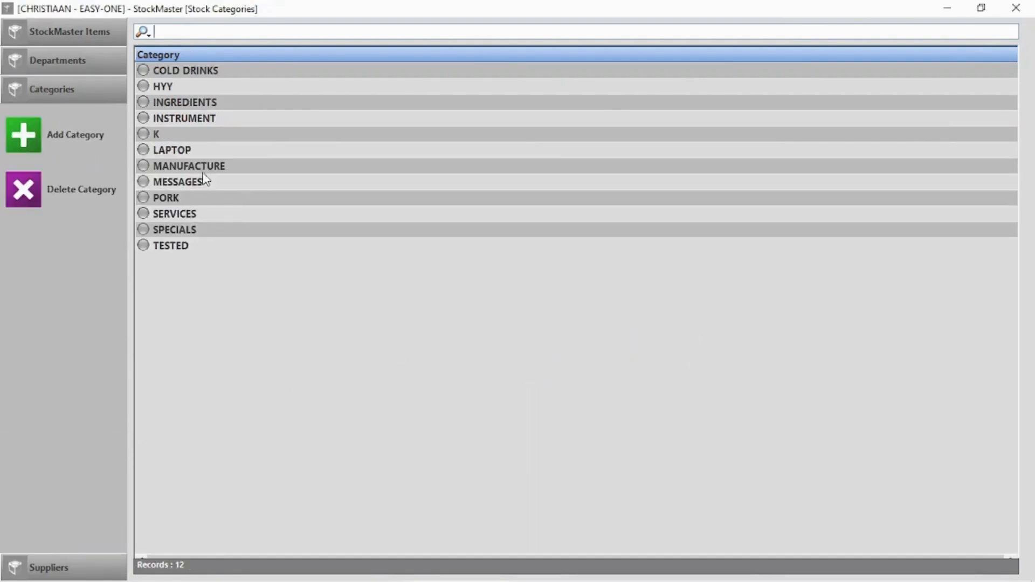
click(199, 71)
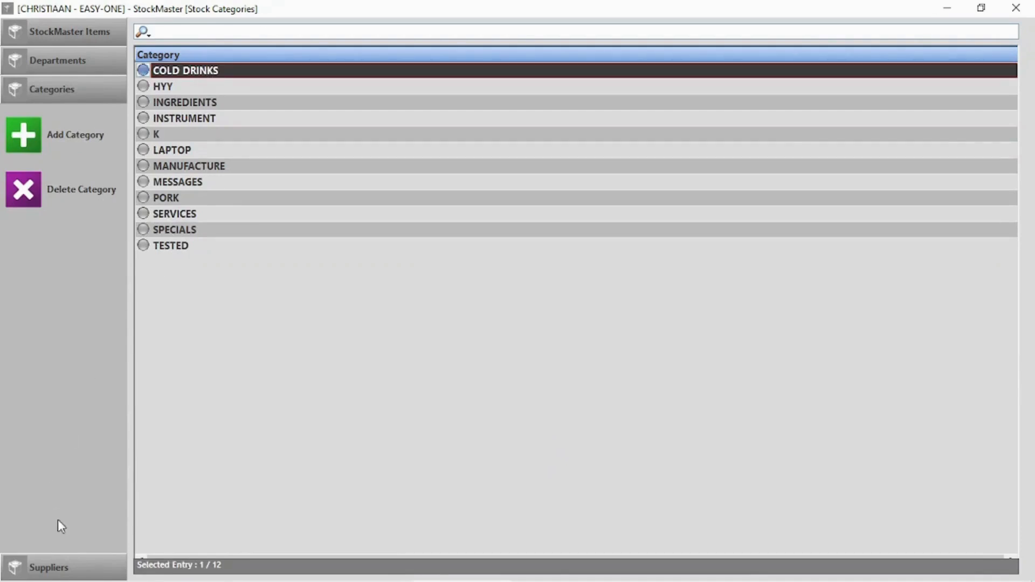
click(56, 574)
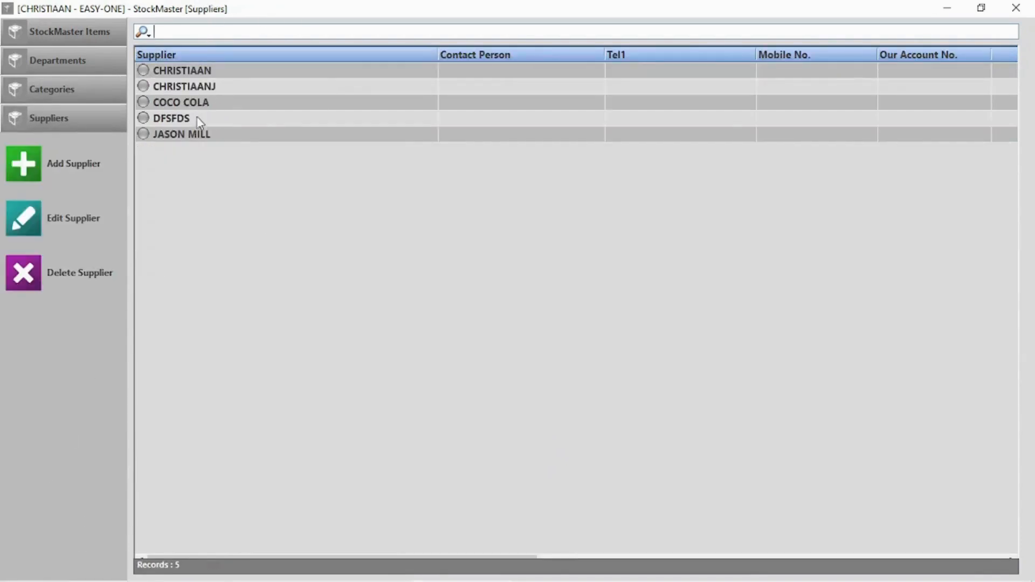
click(59, 30)
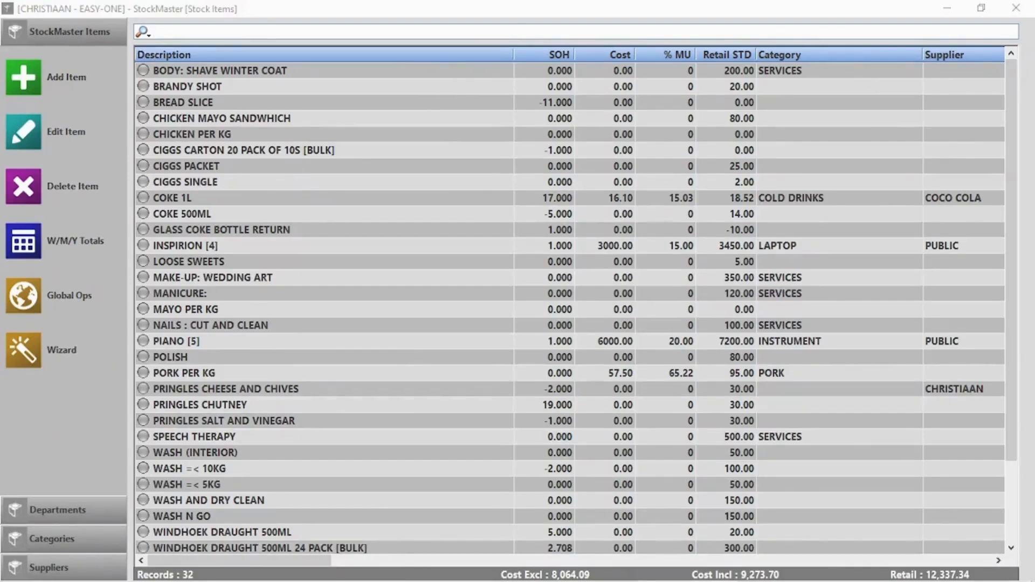
Step: Sort the stock list by Description, then Cost, then stock on hand highest first
click(292, 60)
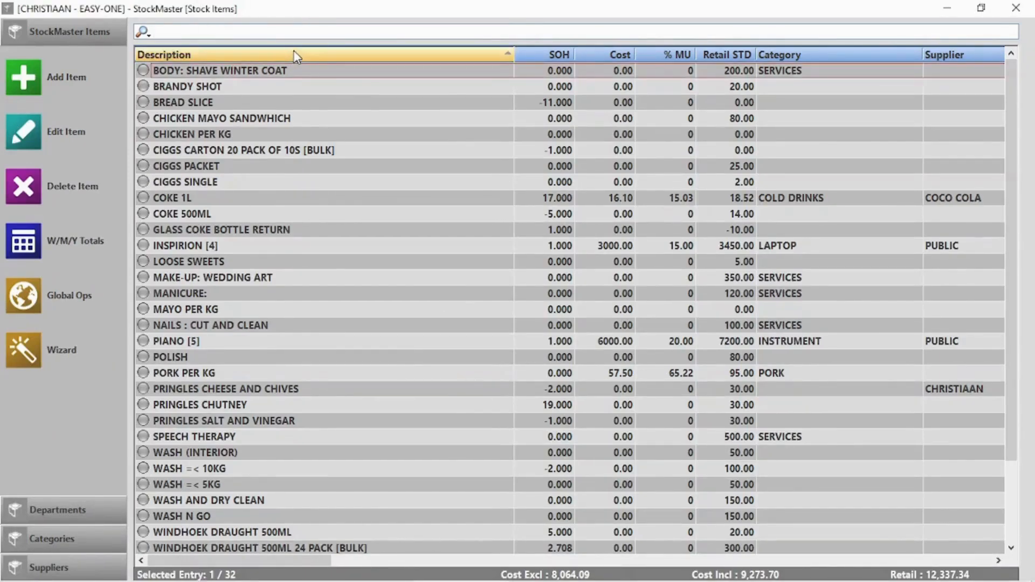
click(296, 52)
click(296, 51)
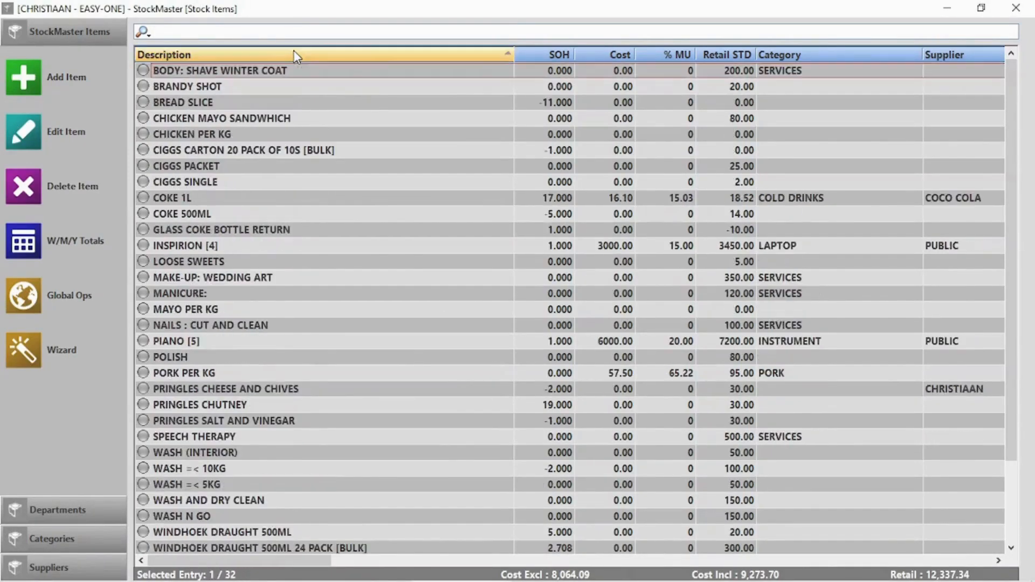
click(613, 50)
click(612, 50)
click(559, 55)
click(558, 55)
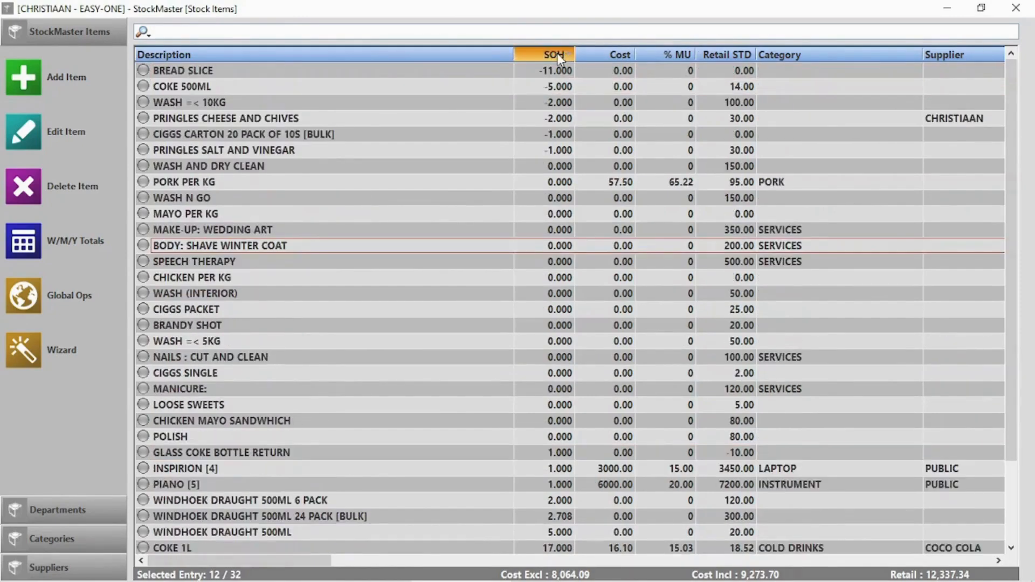
Step: Check the search field options, search the list for Windhoek items, and reopen StockMaster
click(144, 33)
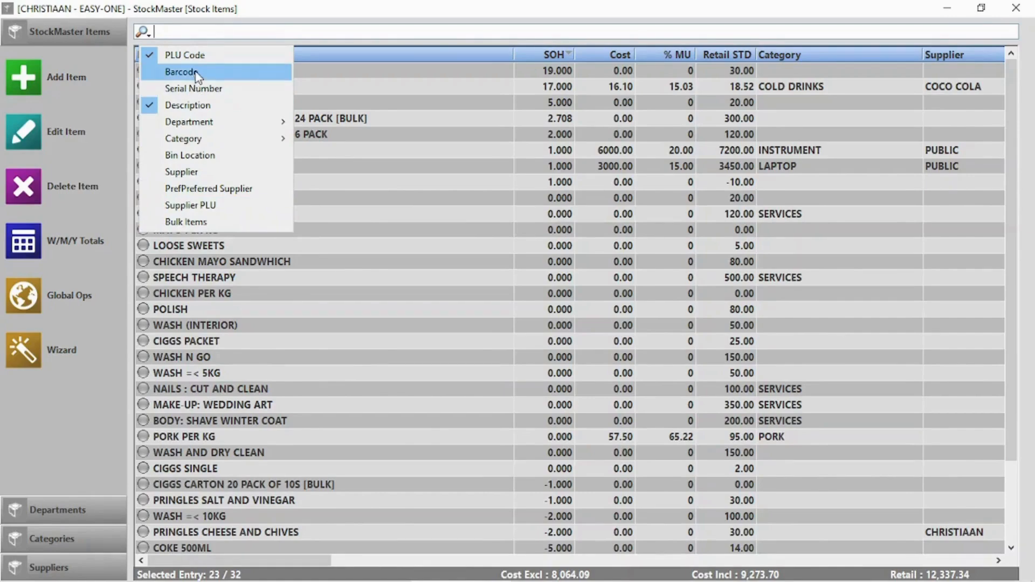
click(413, 32)
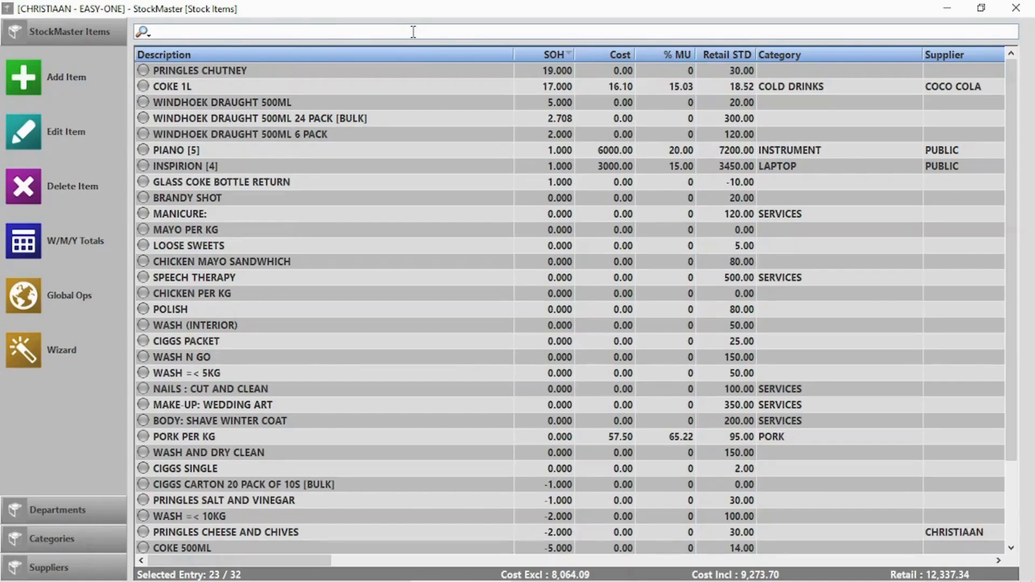
text(wind)
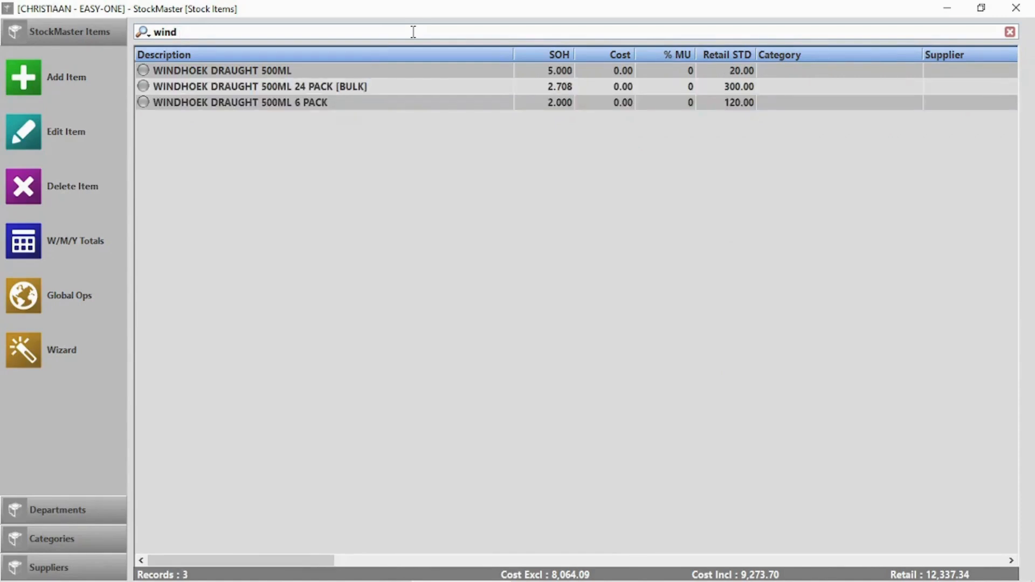
text(p)
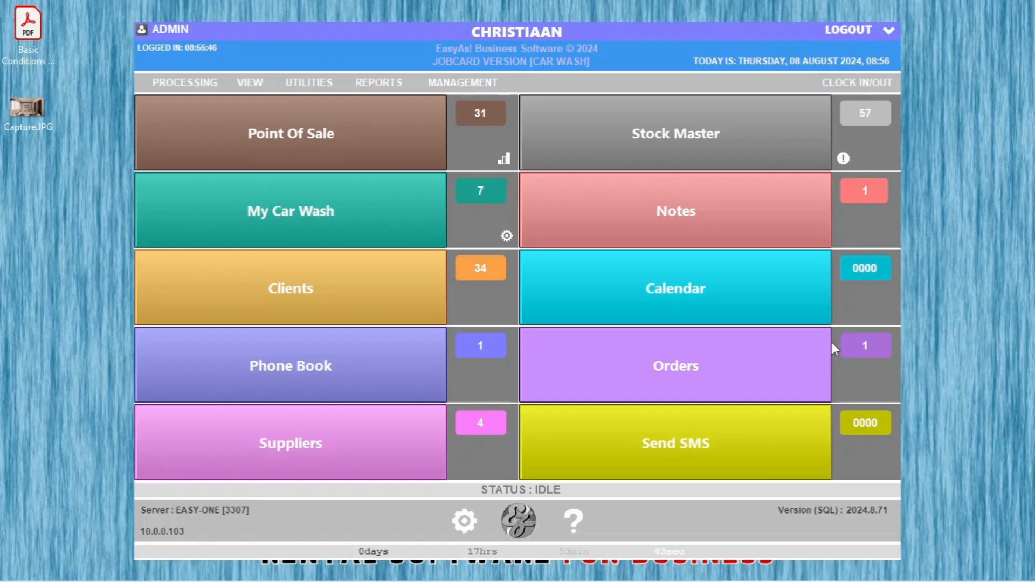
click(707, 130)
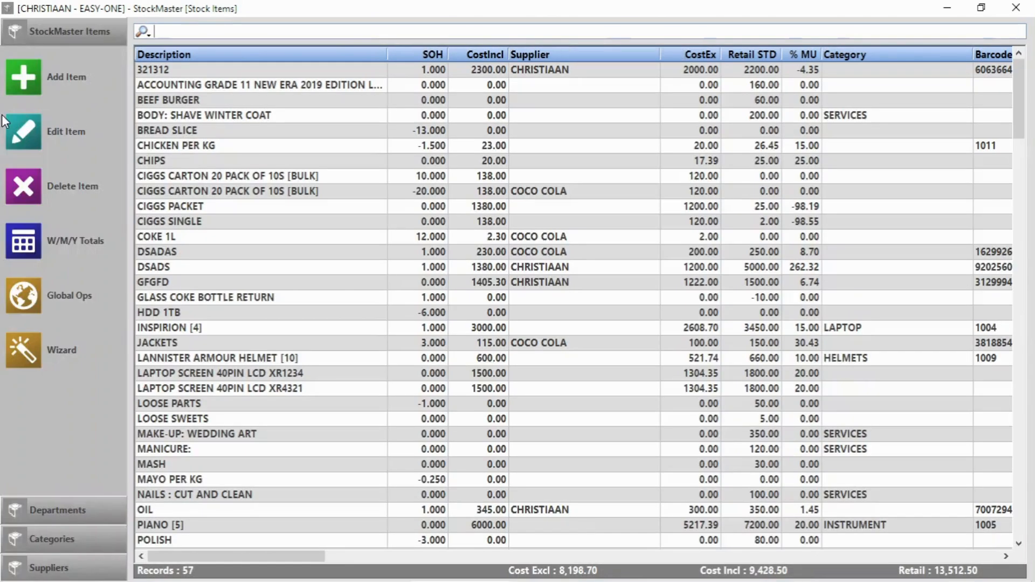
Step: Add stock item 'Vacuum and Polish' in category SERVICES with retail price 100
click(44, 86)
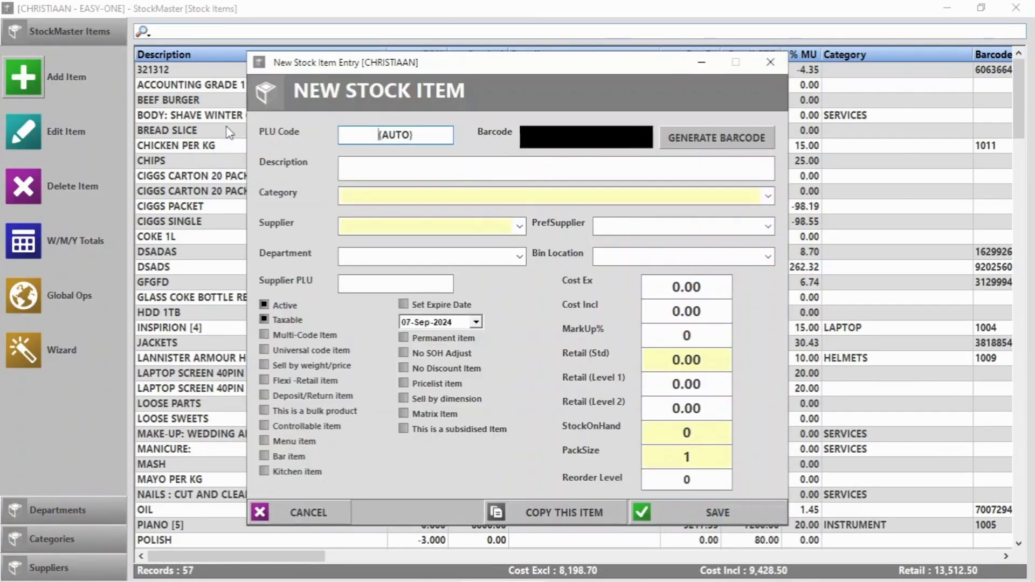
text(Vac)
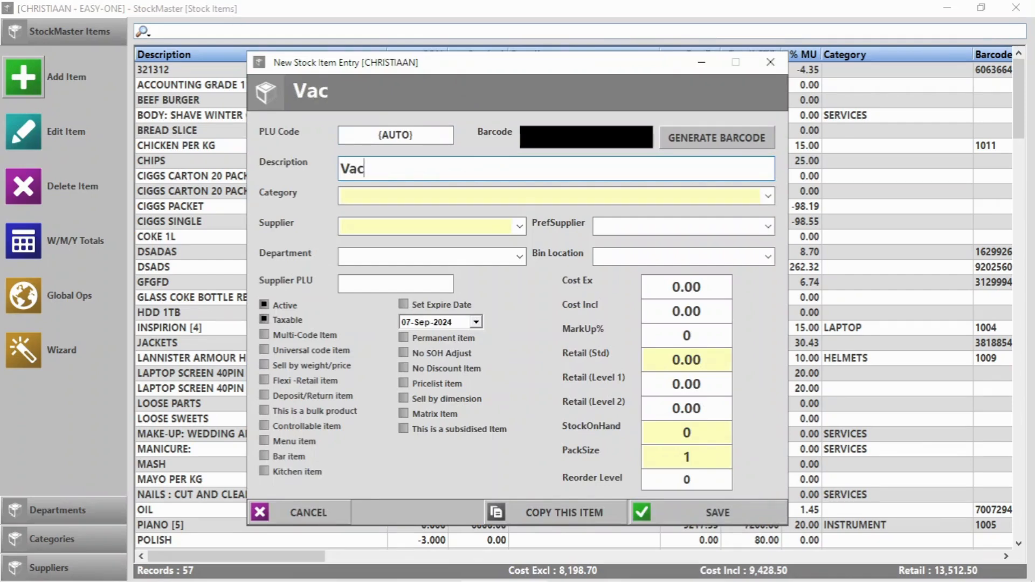
text(uum and Polish)
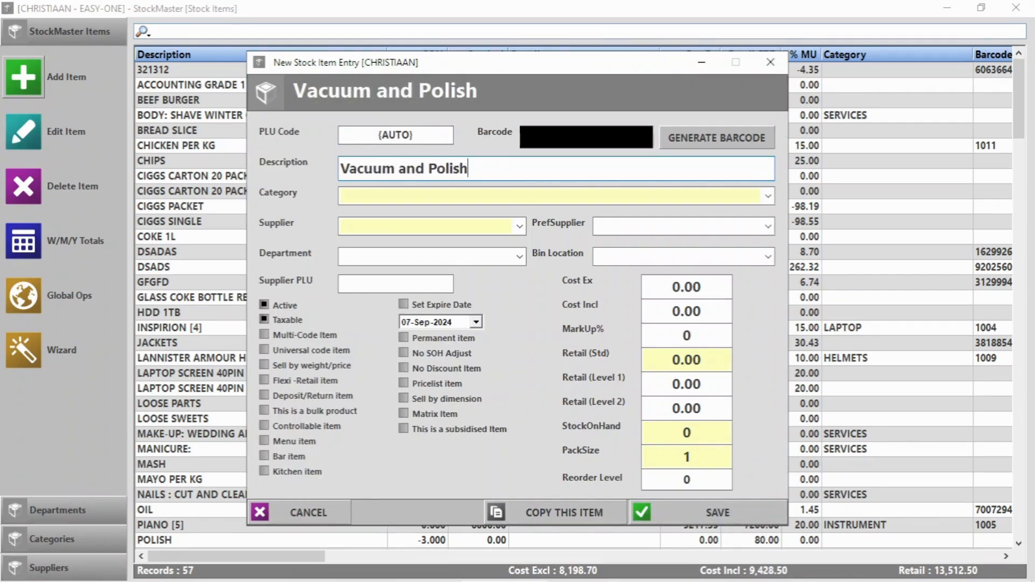
click(680, 360)
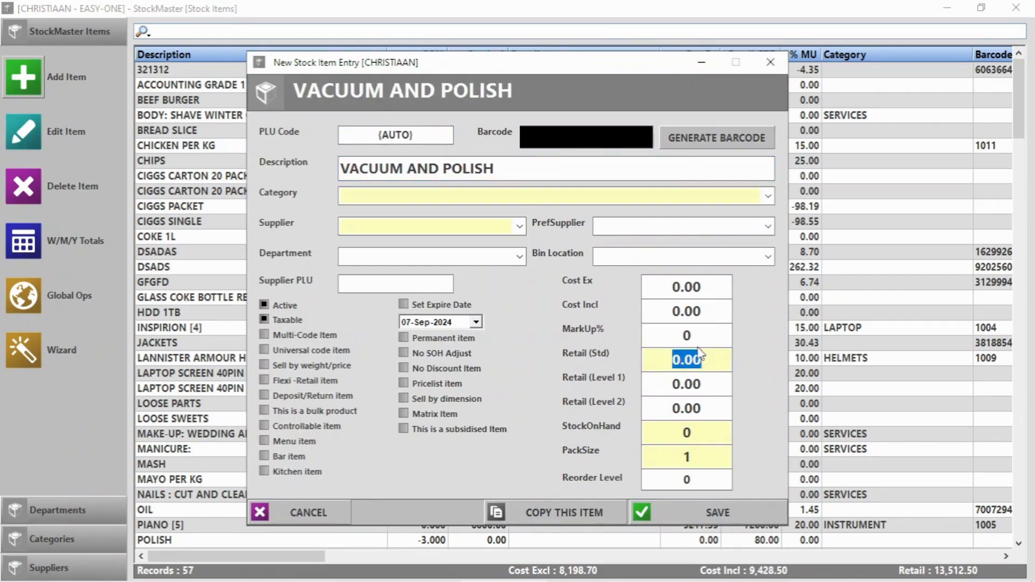
text(100)
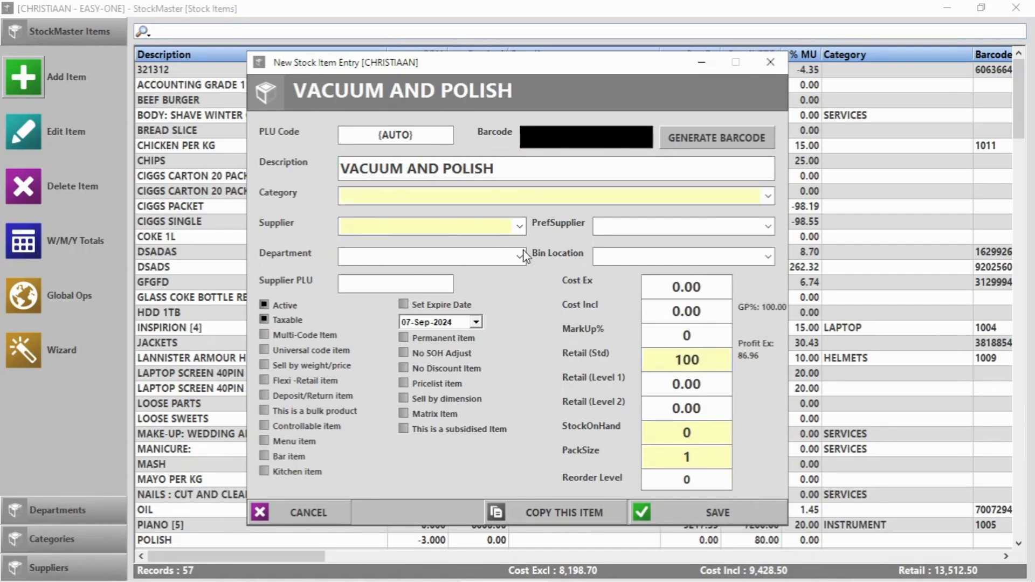
click(770, 197)
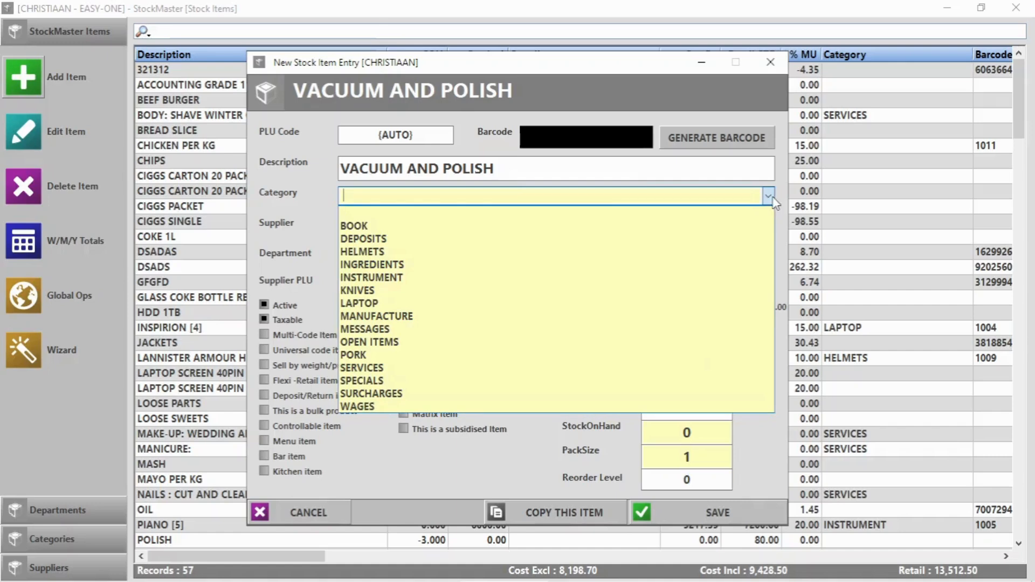
click(419, 369)
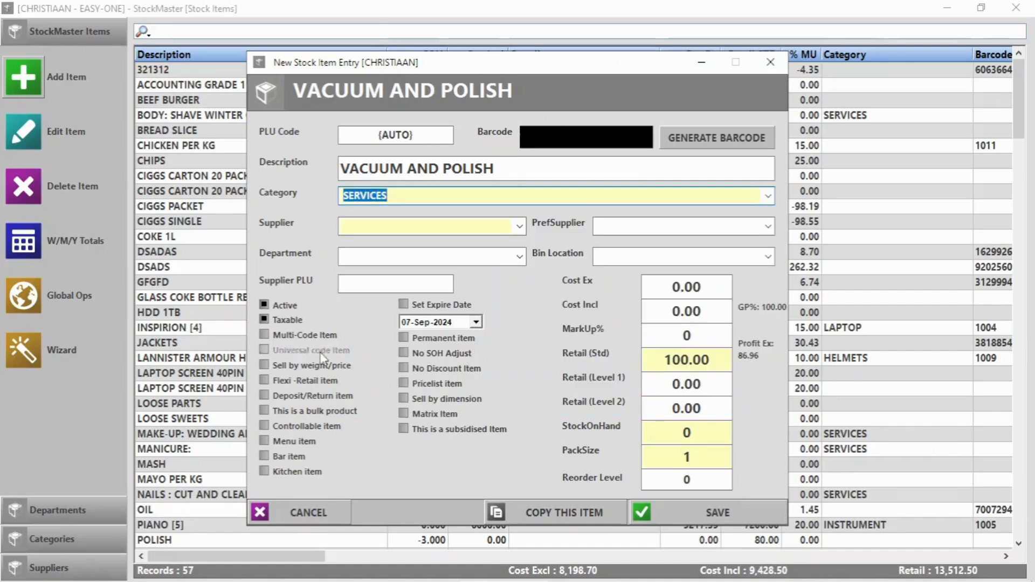
click(740, 516)
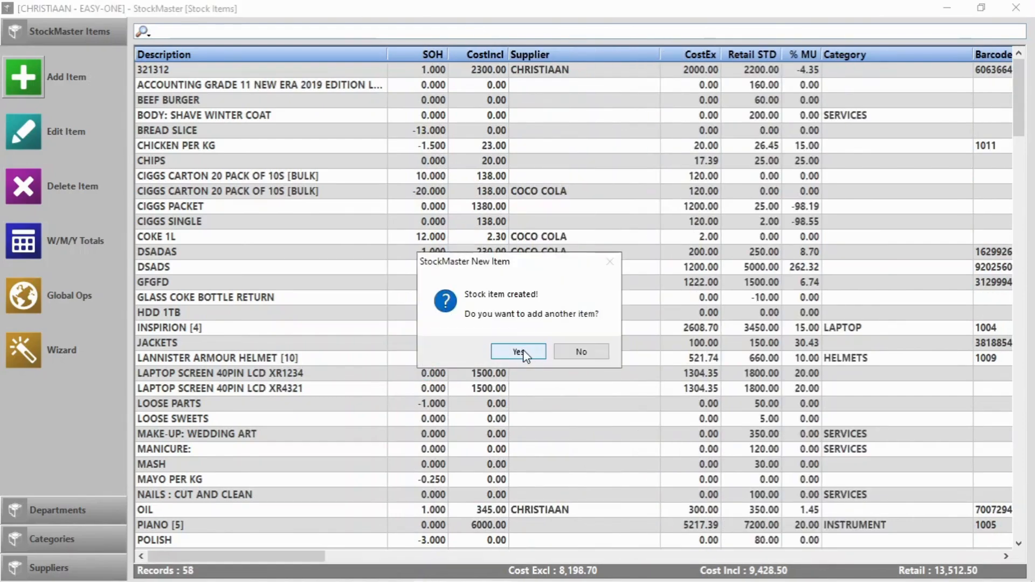
Step: Add a second stock item 'Vacuum' with retail price 6000 and close StockMaster
click(518, 352)
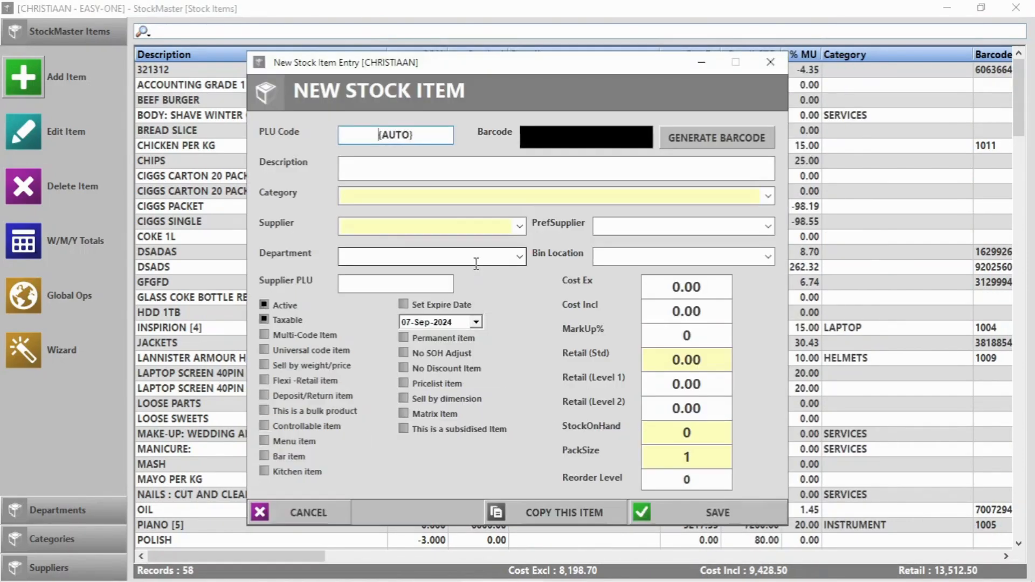
click(428, 172)
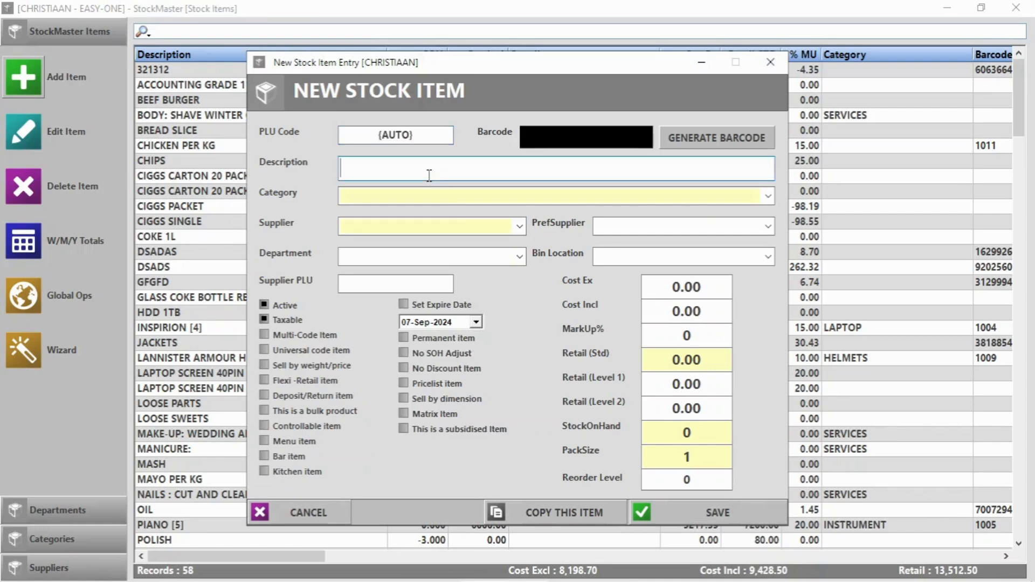
text(Vacuum)
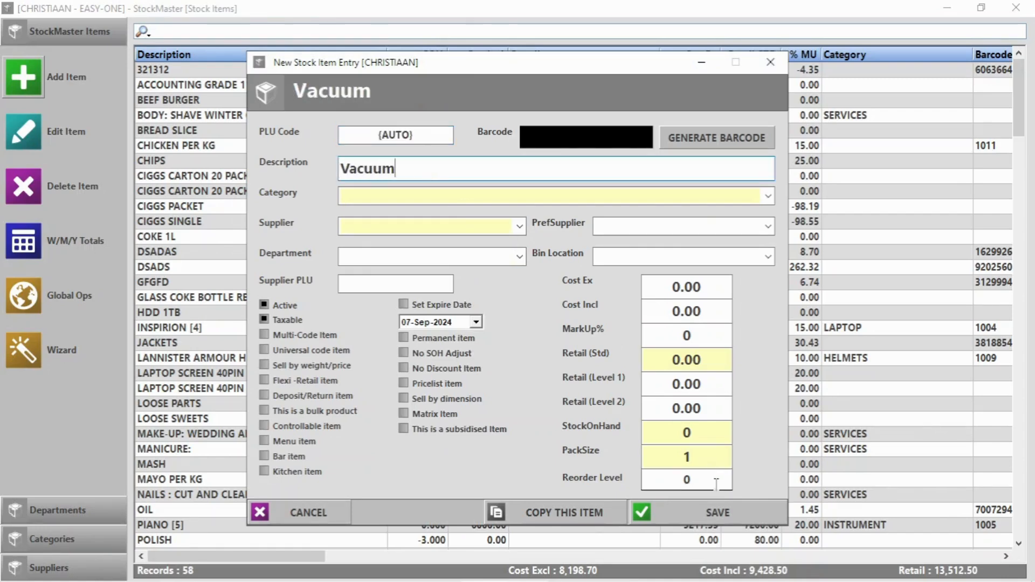
click(683, 360)
text(6000.)
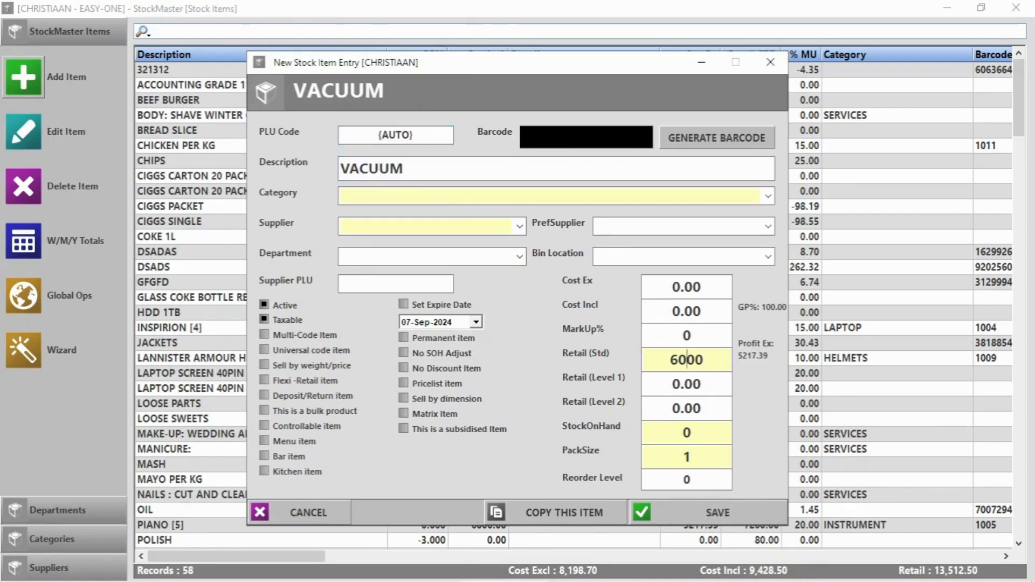
click(705, 518)
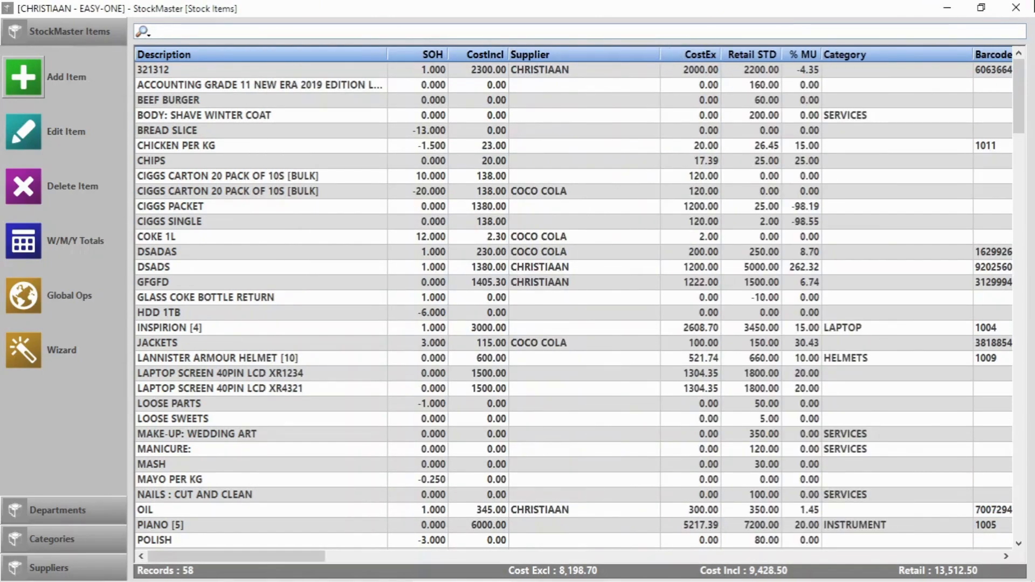
click(575, 349)
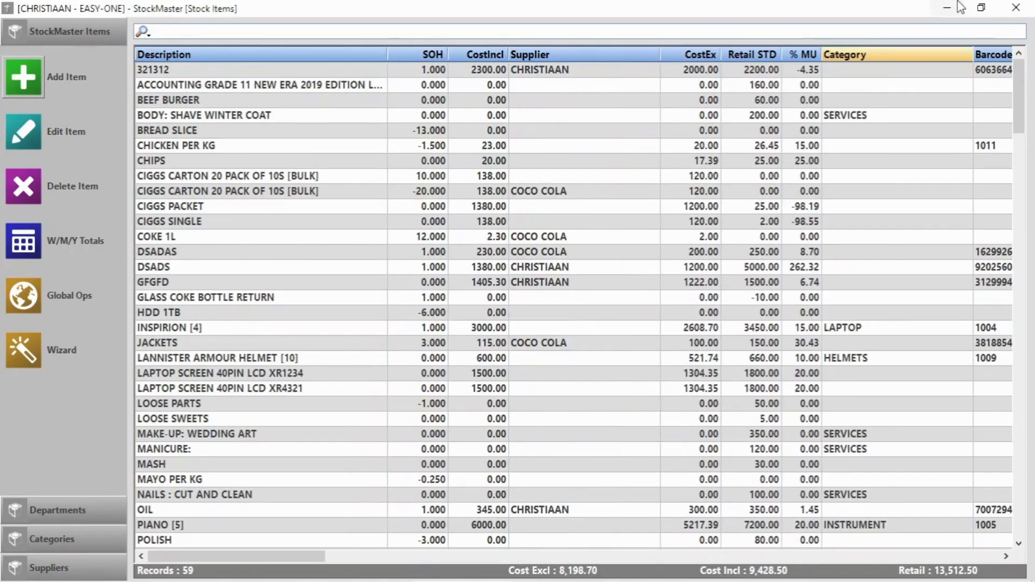
click(1015, 7)
Step: In the POS Touch Menu Editor, create a 'Vacuum' sub-menu under INTERIORS
click(309, 82)
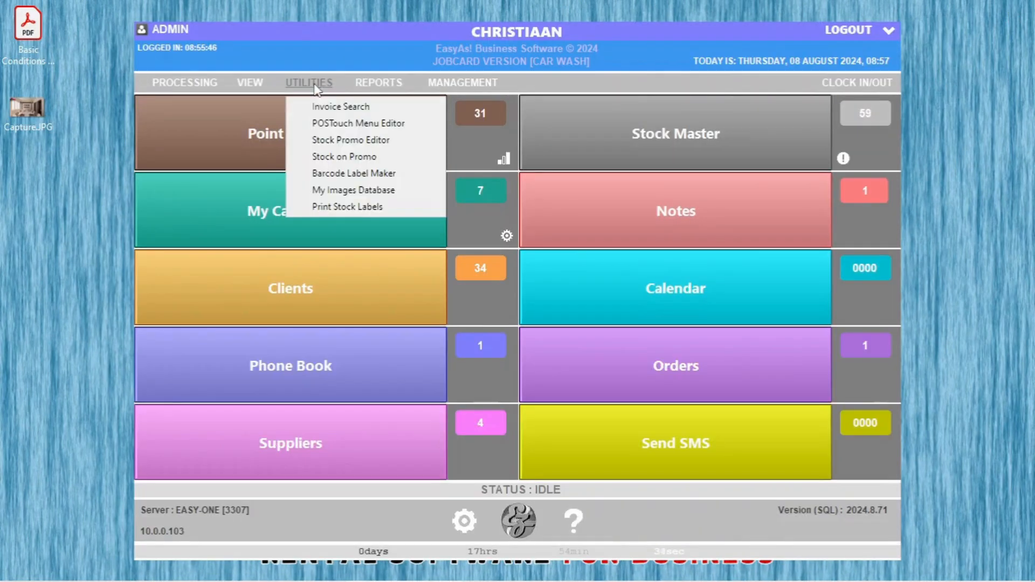
click(334, 123)
scroll(238, 216, down, 5)
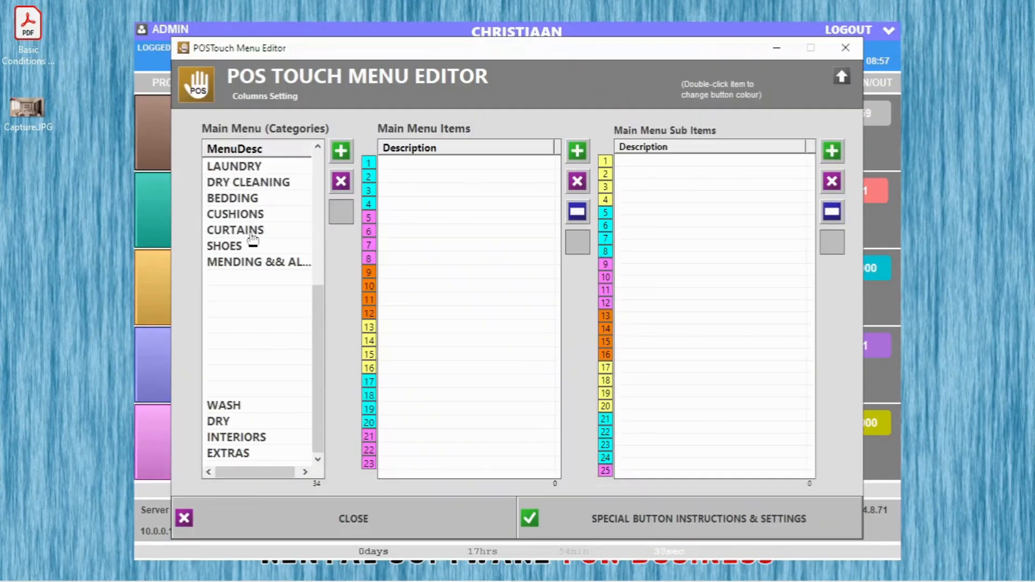
click(229, 439)
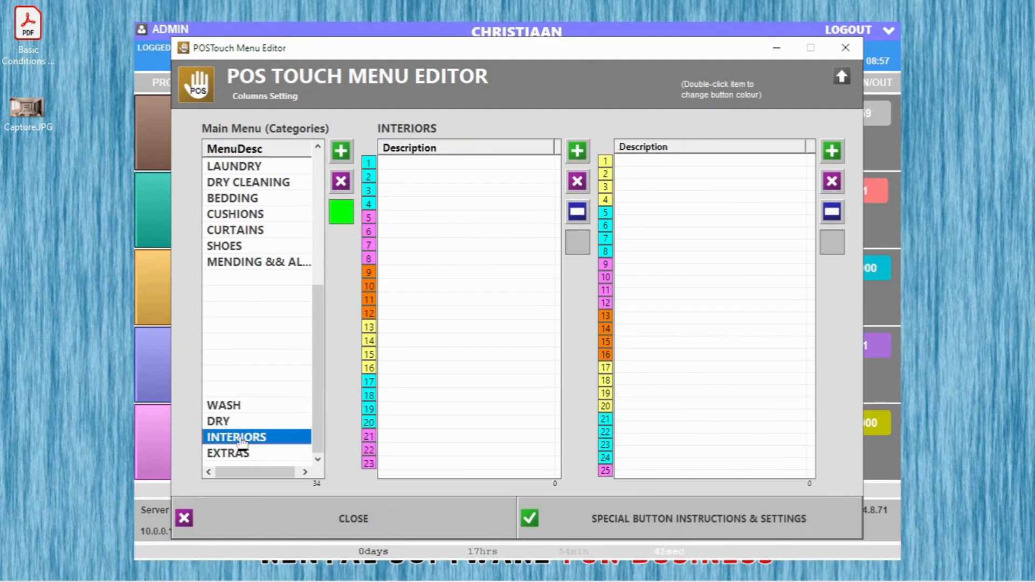
click(577, 152)
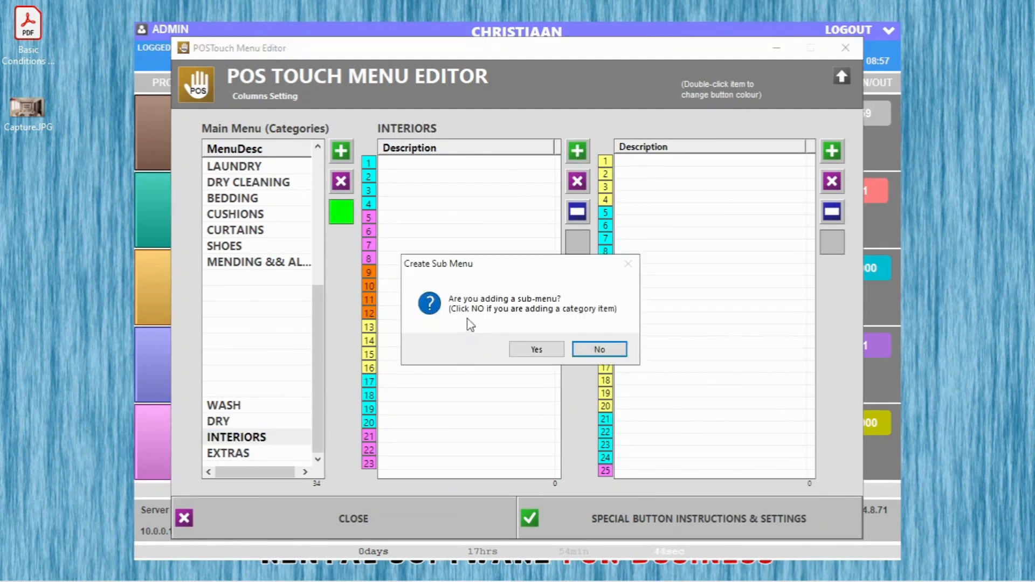
click(543, 351)
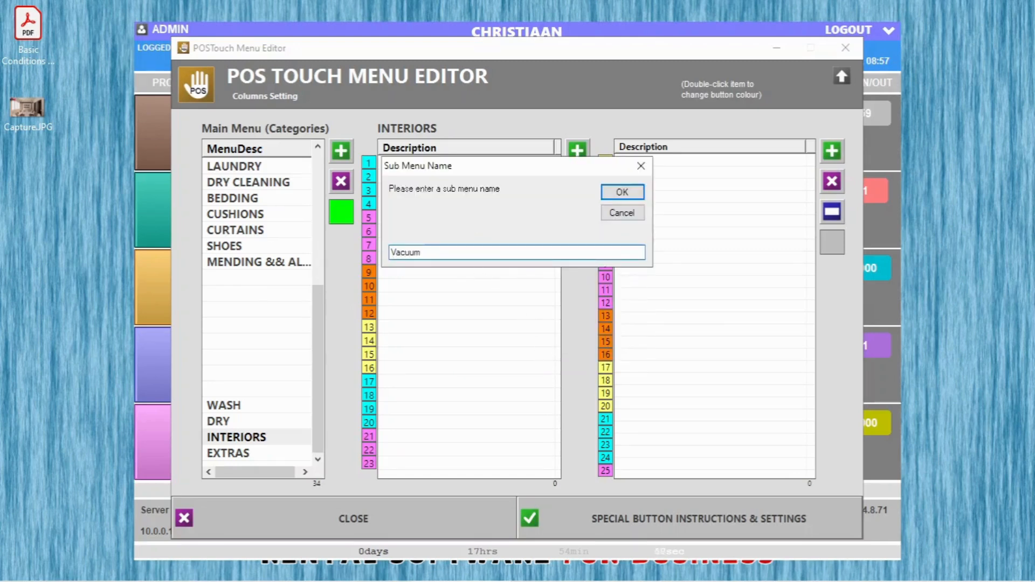
text(Vacuum)
click(622, 193)
Step: Add VACUUM and VACUUM AND POLISH to the VACUUM sub-menu
click(440, 164)
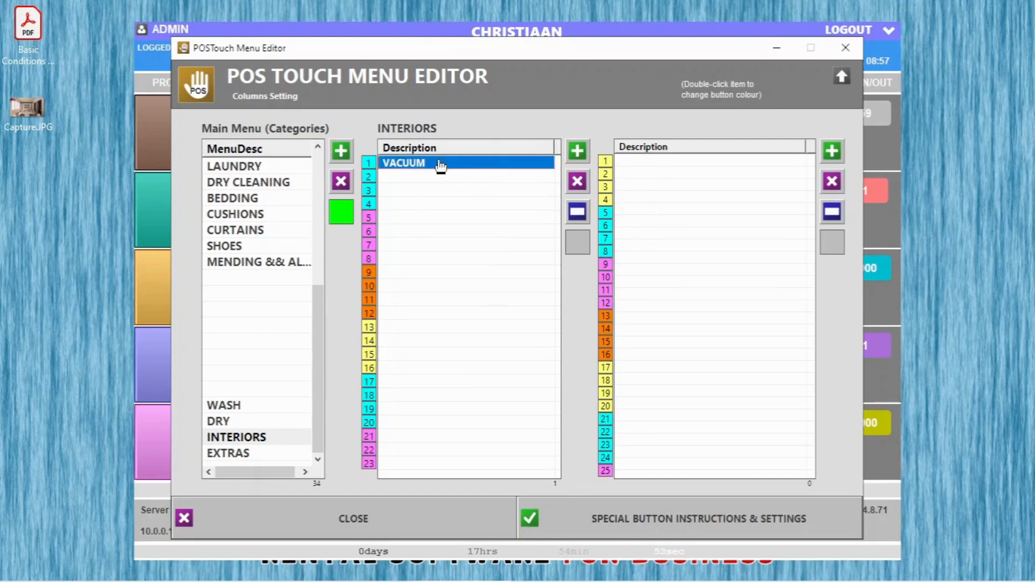
click(831, 151)
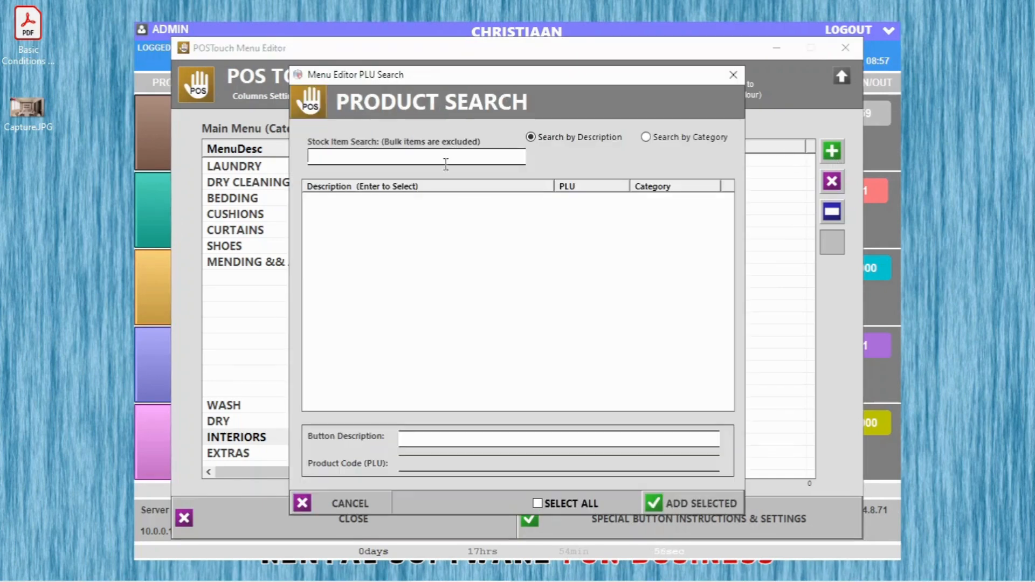
click(311, 200)
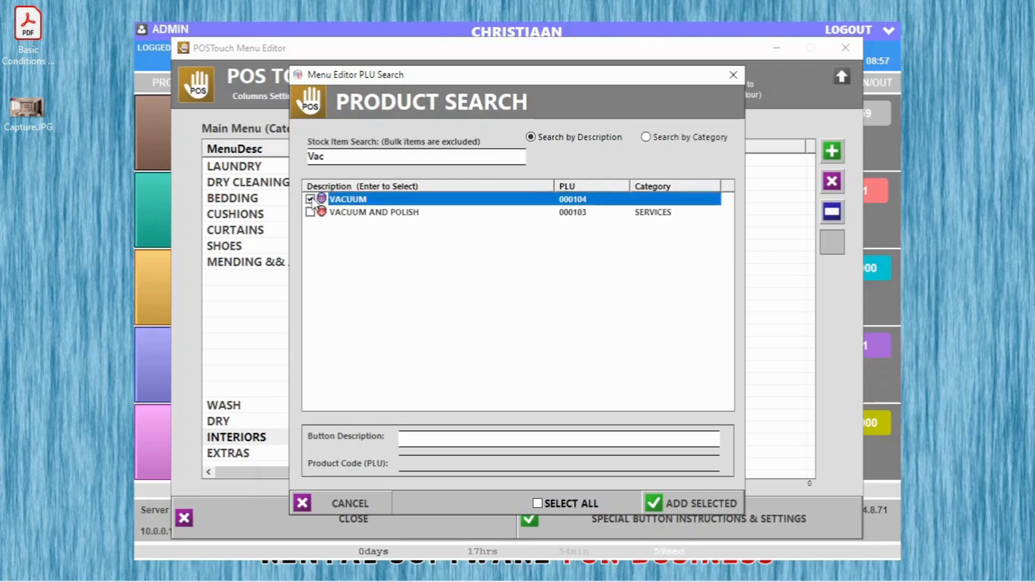
click(313, 212)
click(686, 504)
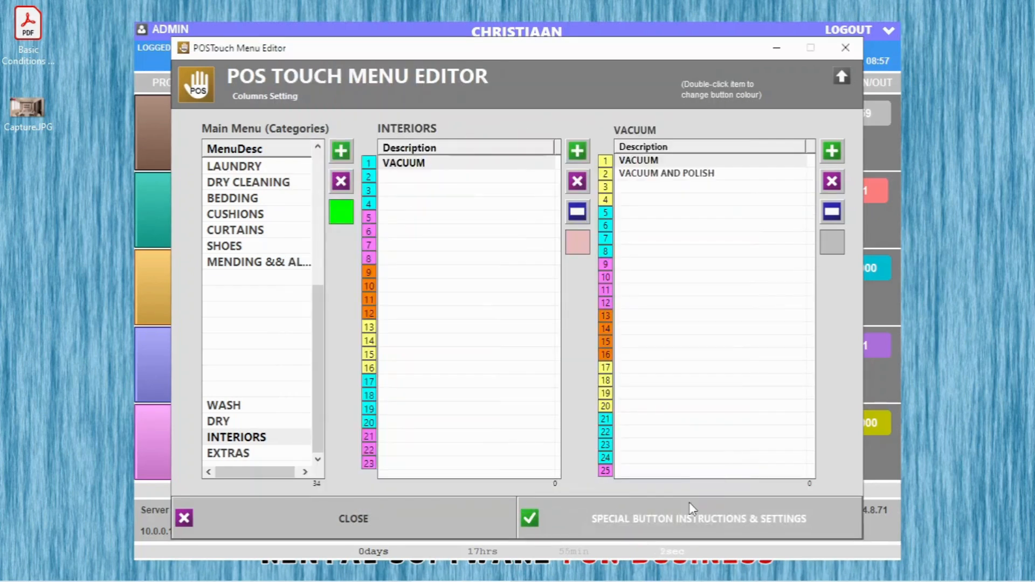
Step: Add VACUUM and VACUUM AND POLISH directly as INTERIORS items and close the editor
click(579, 152)
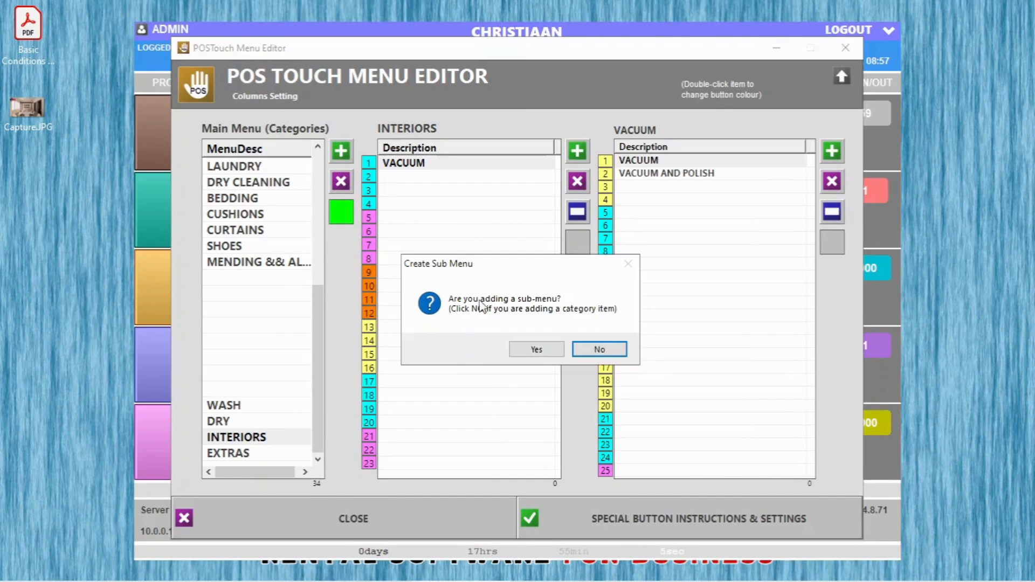
click(607, 351)
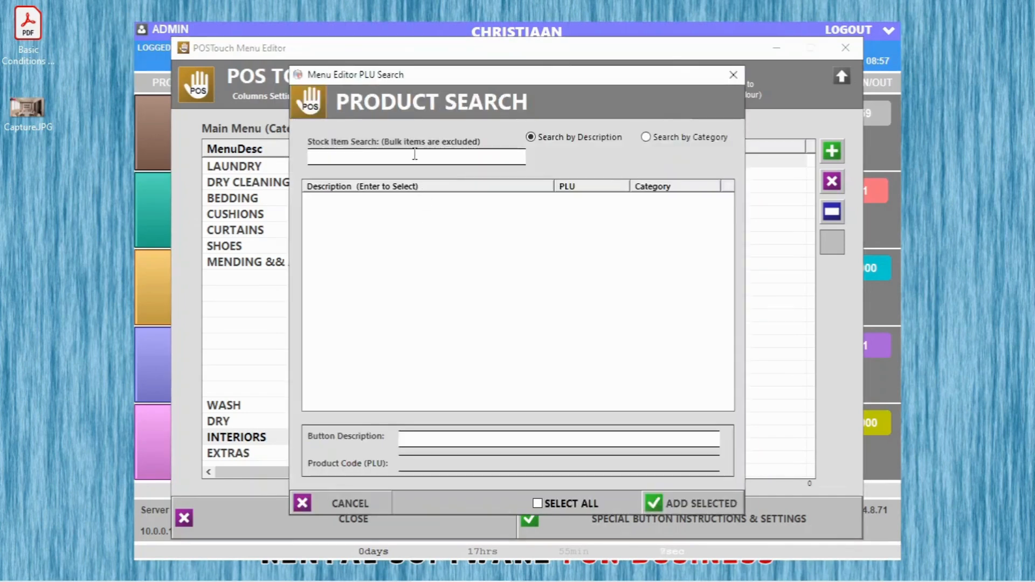
click(314, 200)
click(323, 212)
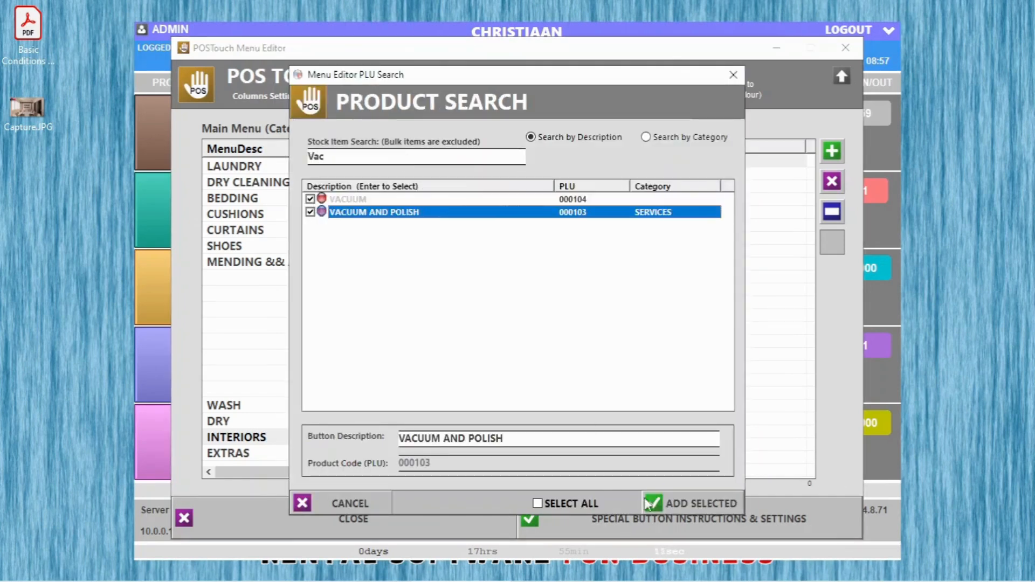
click(686, 503)
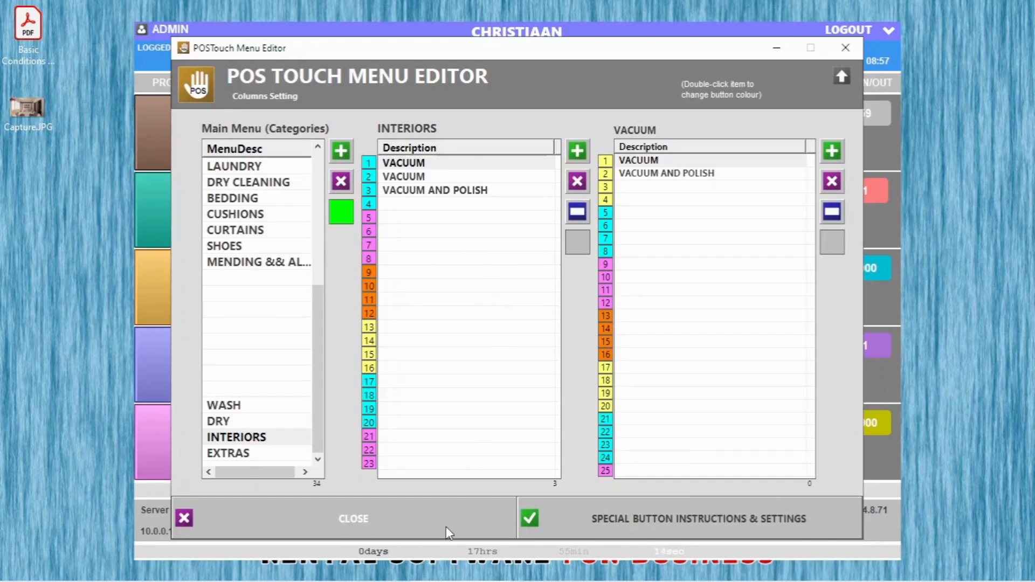
click(431, 521)
click(321, 290)
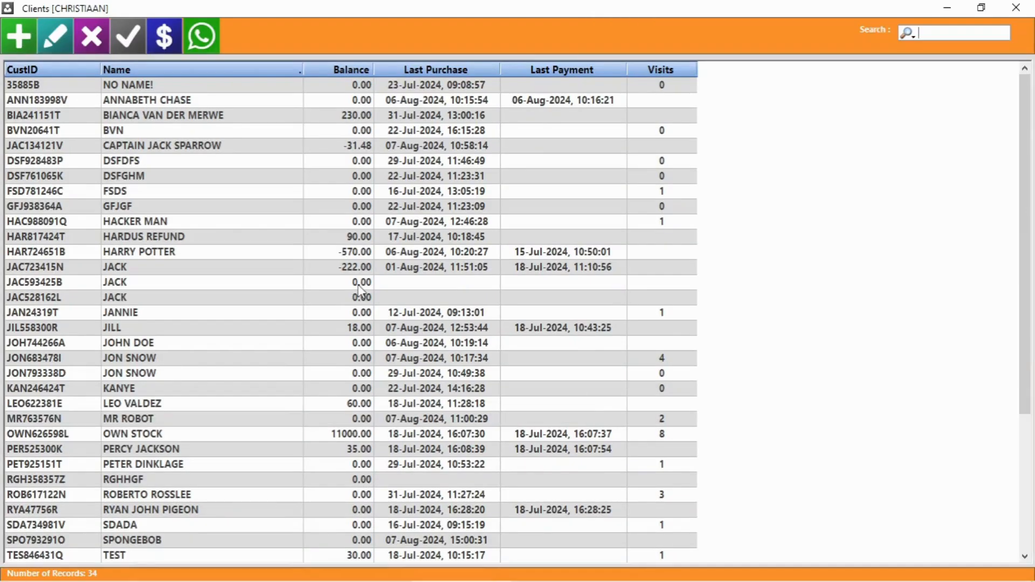
Step: Add a new client with full name and contact number, marked as a loyalty member
click(21, 36)
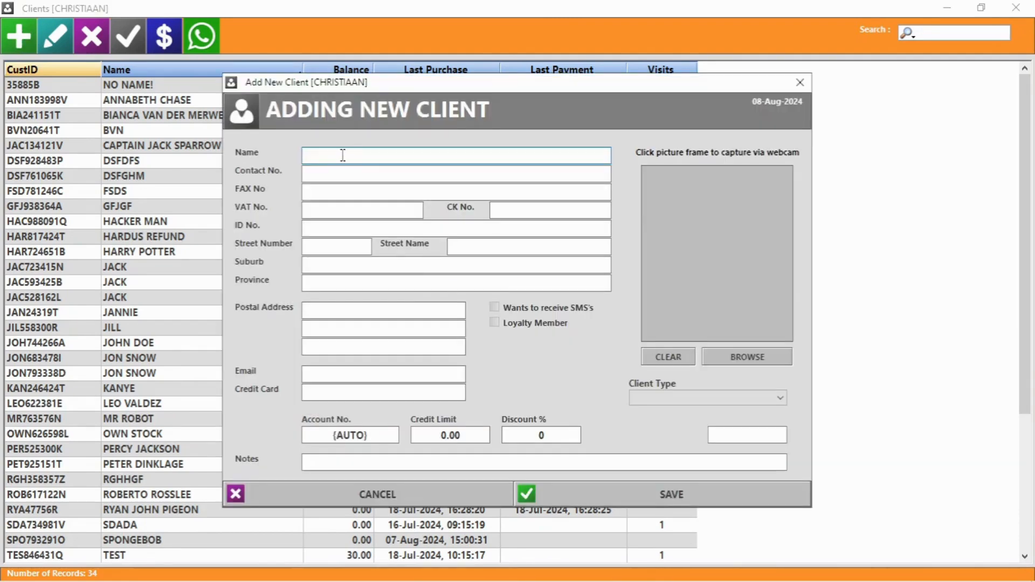
text(Dominic Toretto)
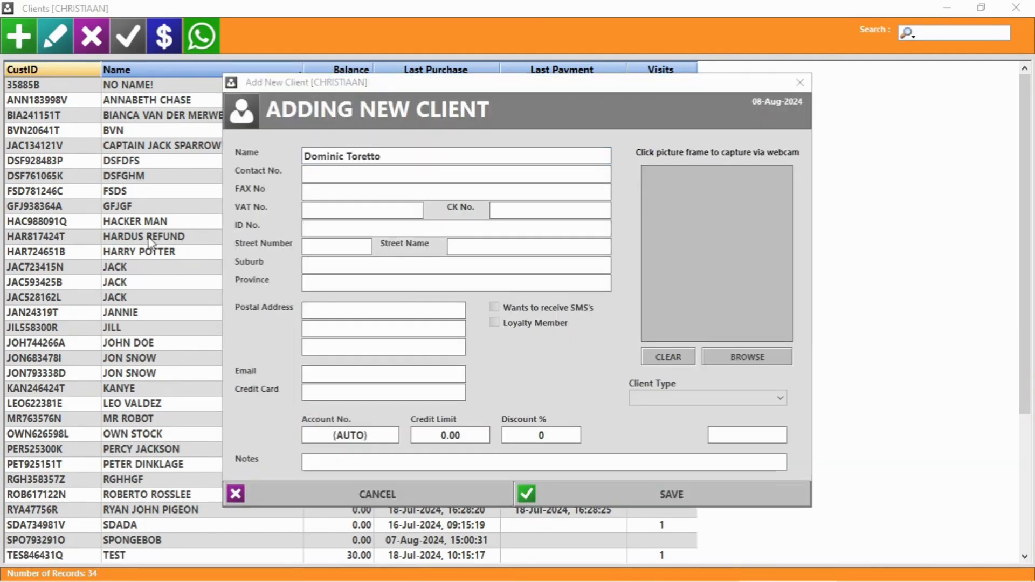
click(319, 180)
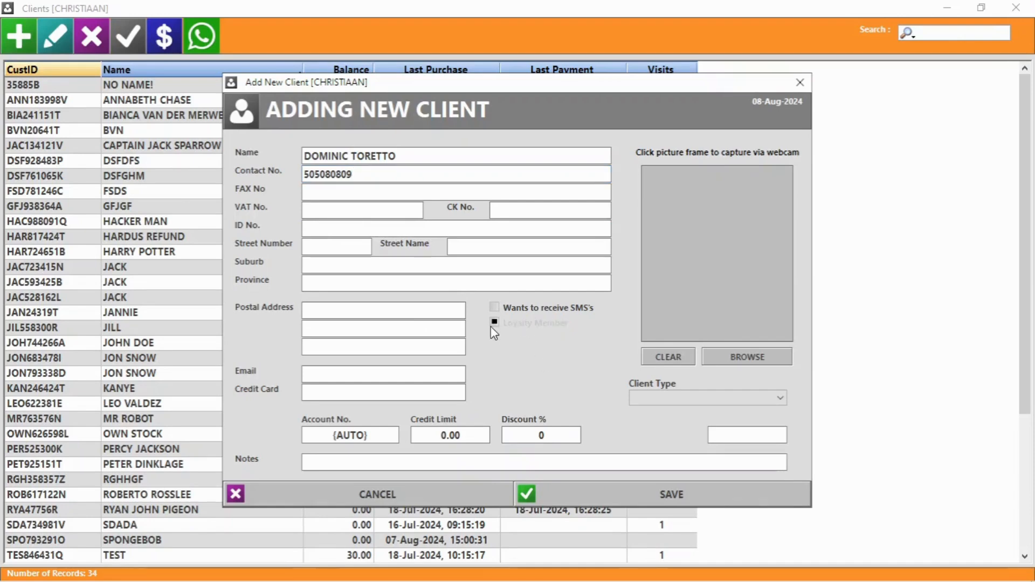
click(518, 326)
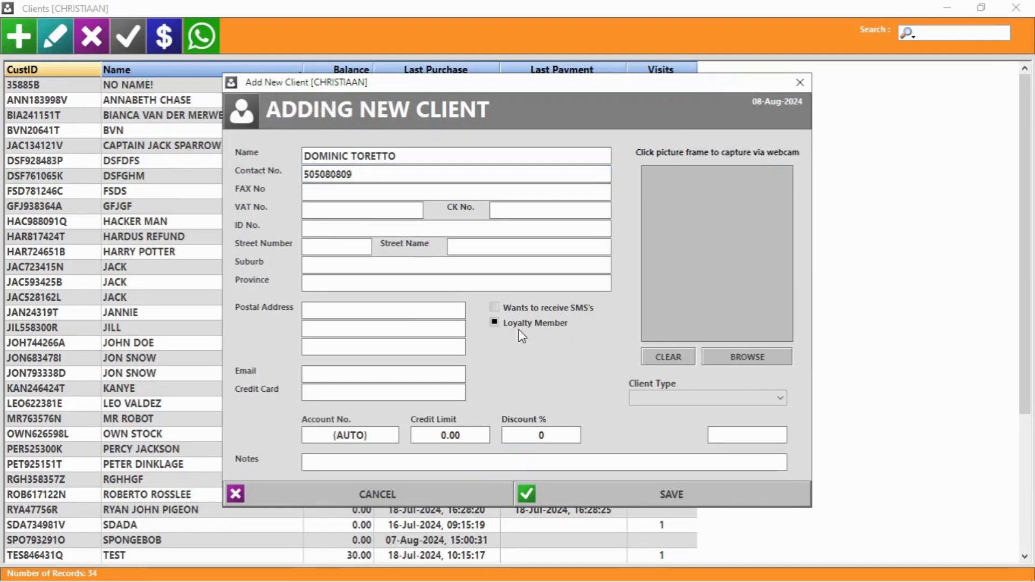
click(672, 490)
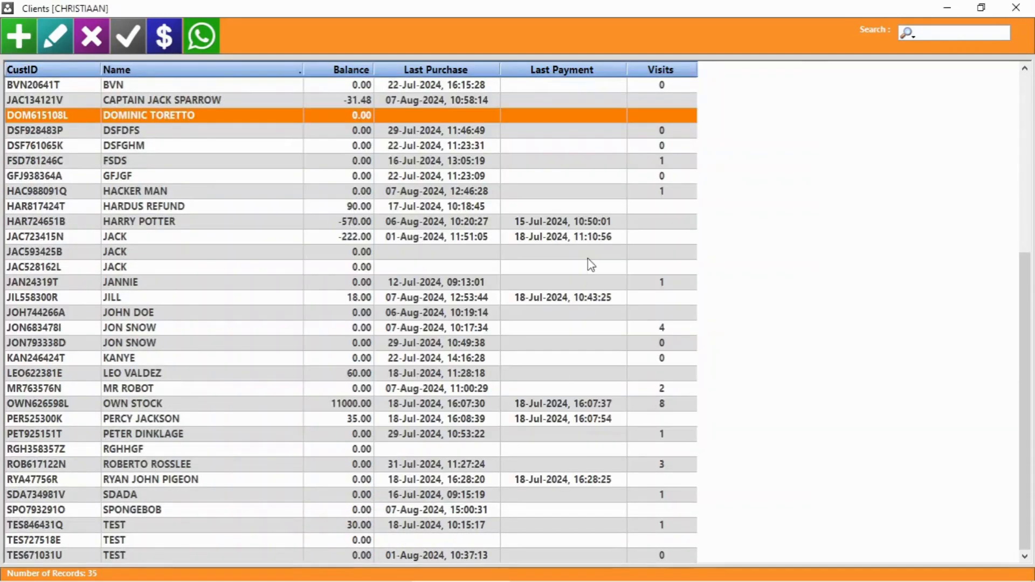
click(1016, 7)
Step: Find VACUUM AND POLISH by searching 'vac' and enable loyalty points, redeemable at 3
click(678, 112)
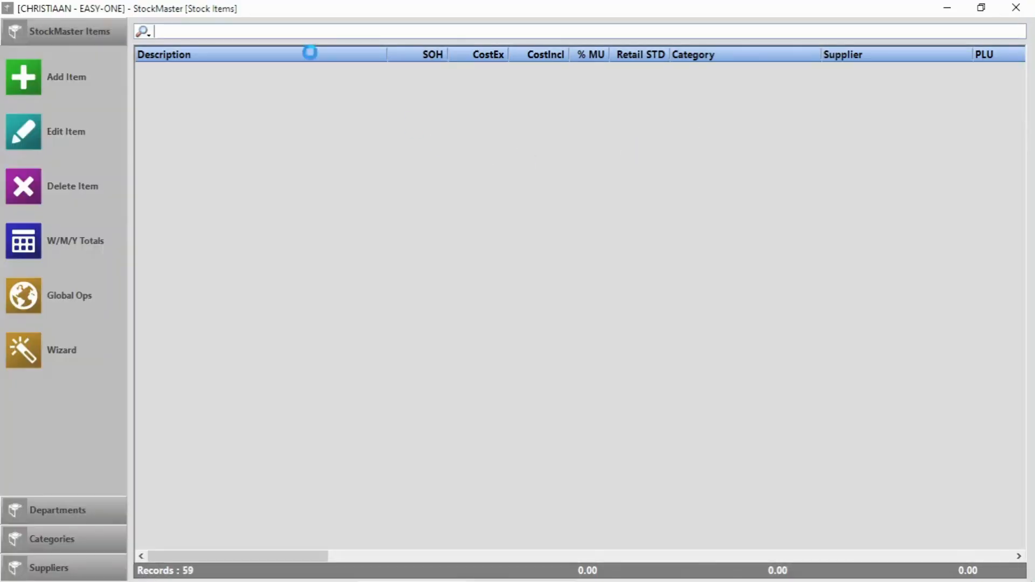
text(vac)
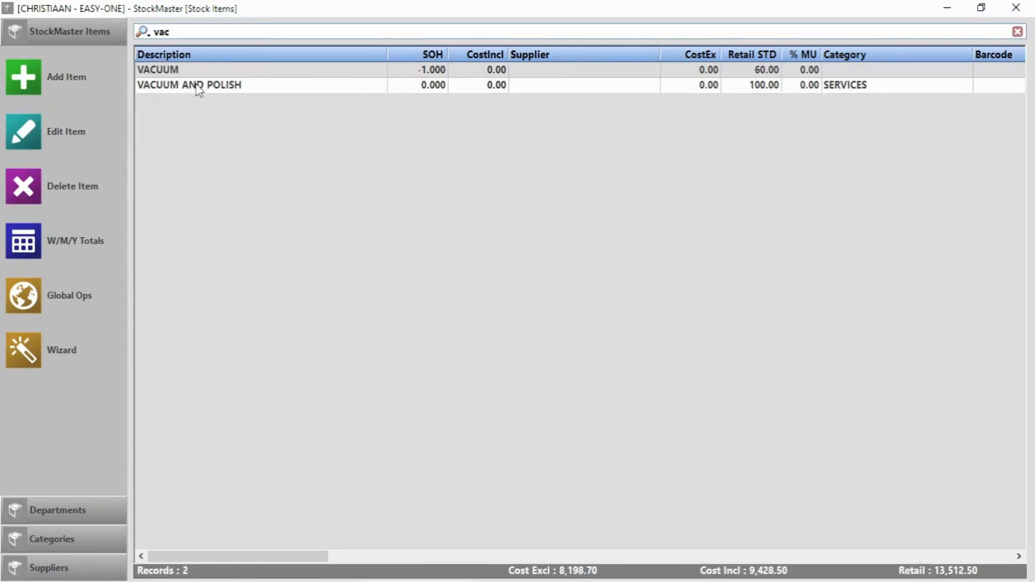
double_click(199, 86)
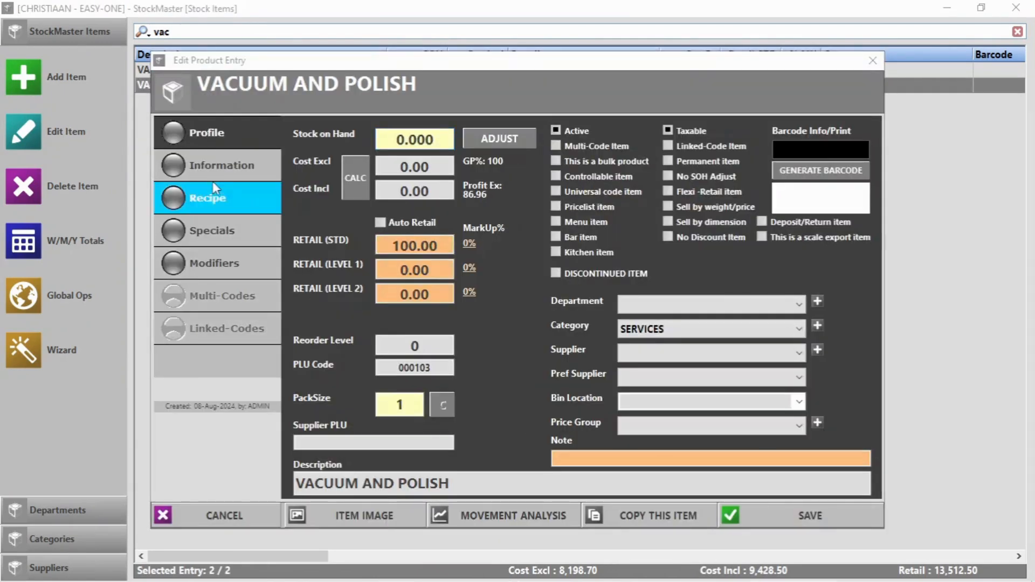
click(218, 165)
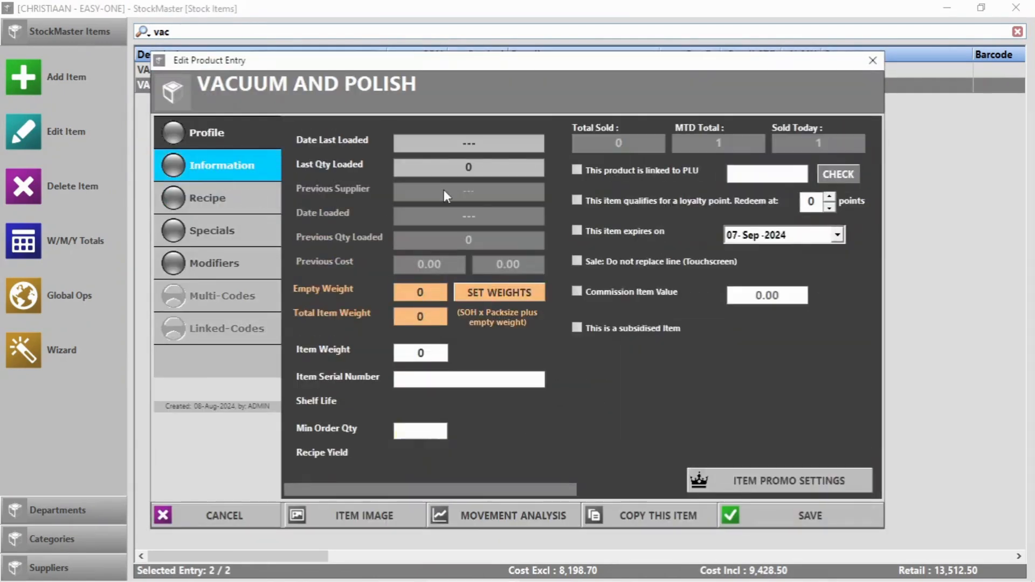
click(575, 199)
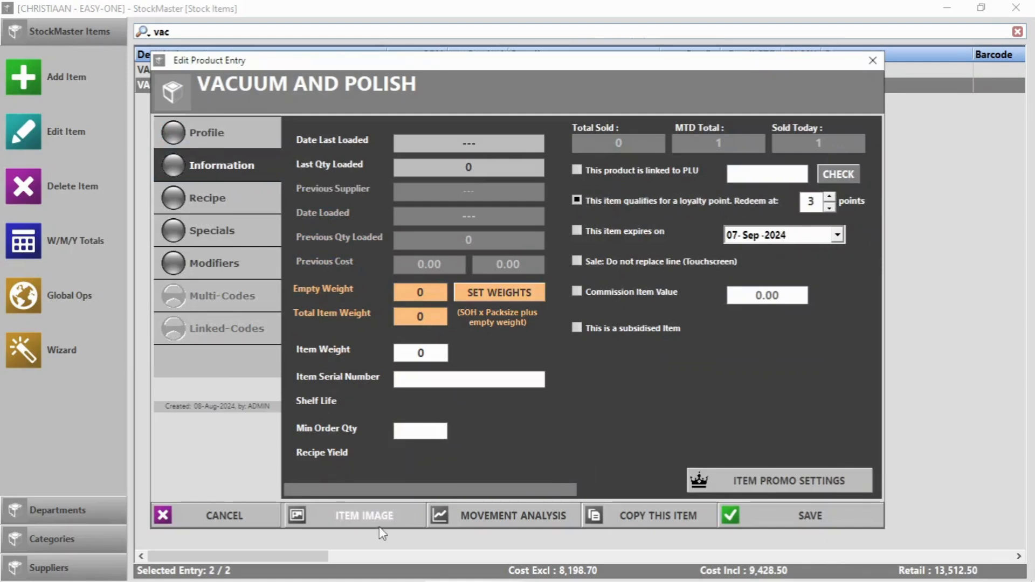
Step: Attach the car-seat vacuuming photo download (7).jpeg as the item image and save
click(364, 515)
click(601, 502)
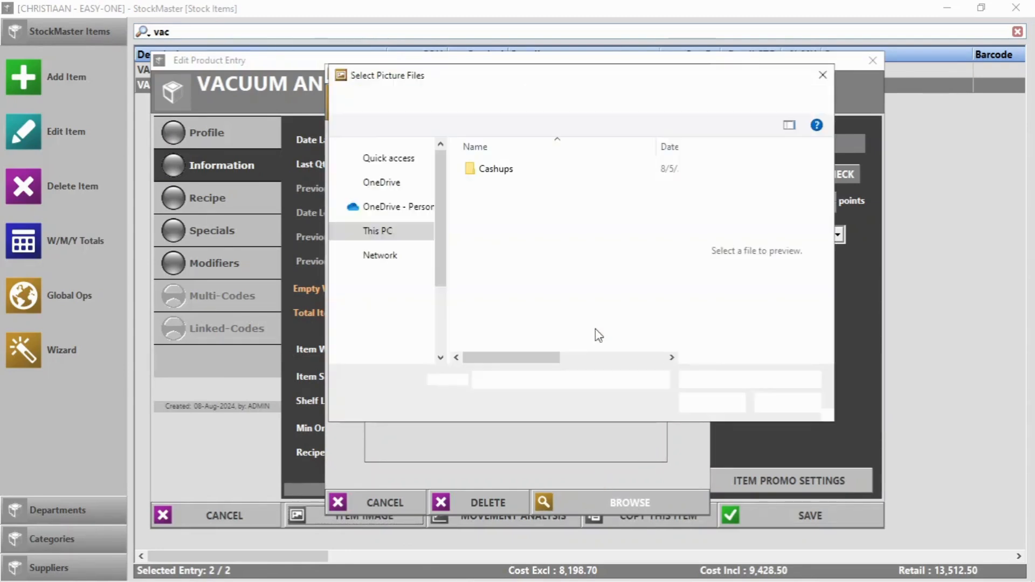
click(399, 309)
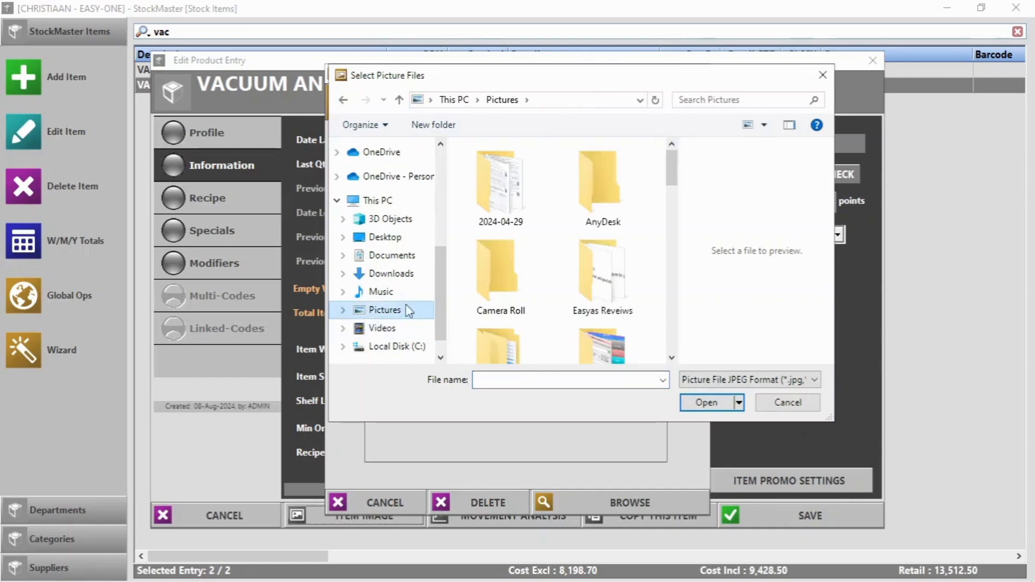
scroll(539, 272, down, 3)
scroll(539, 272, down, 10)
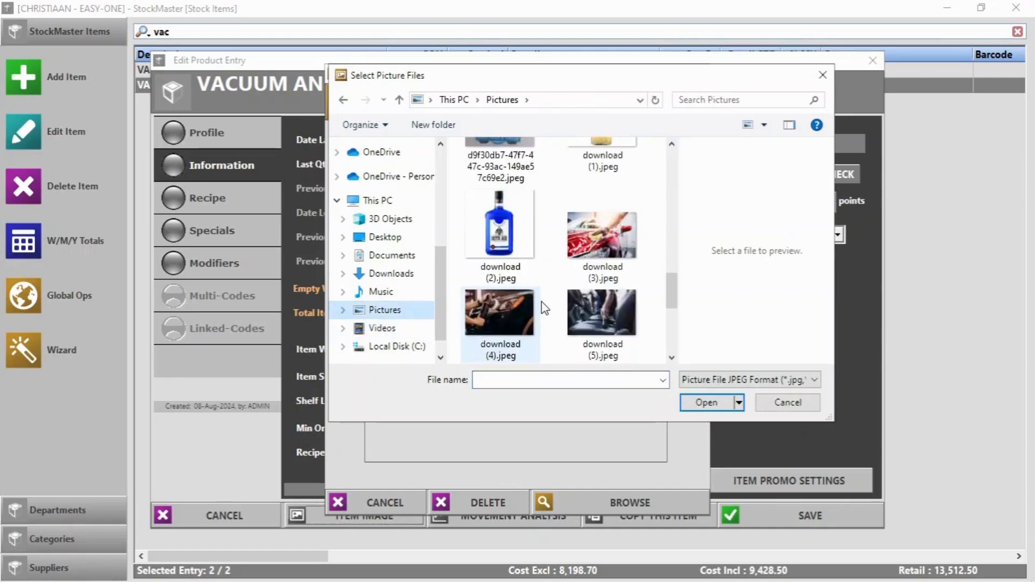
click(620, 197)
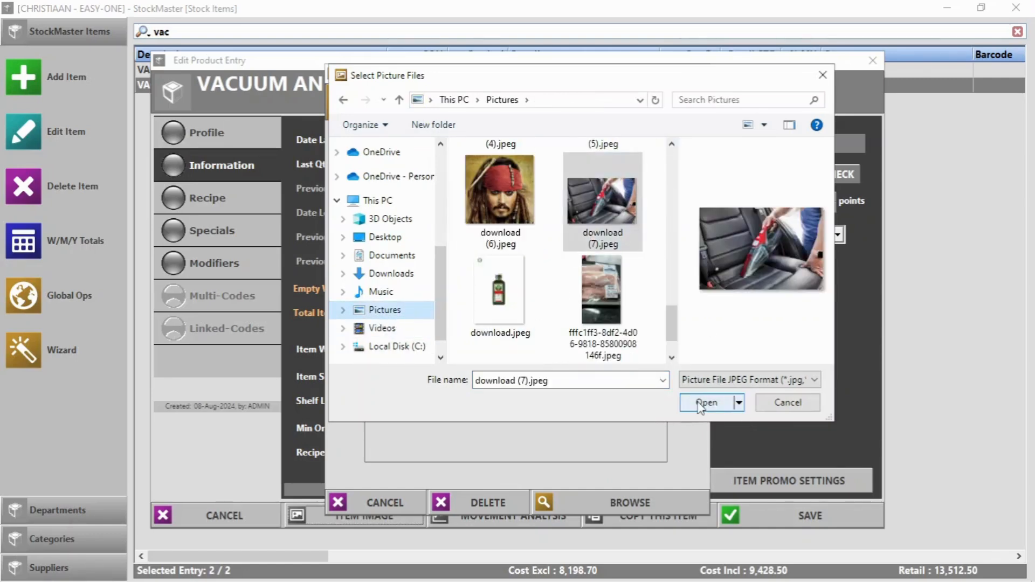
click(704, 403)
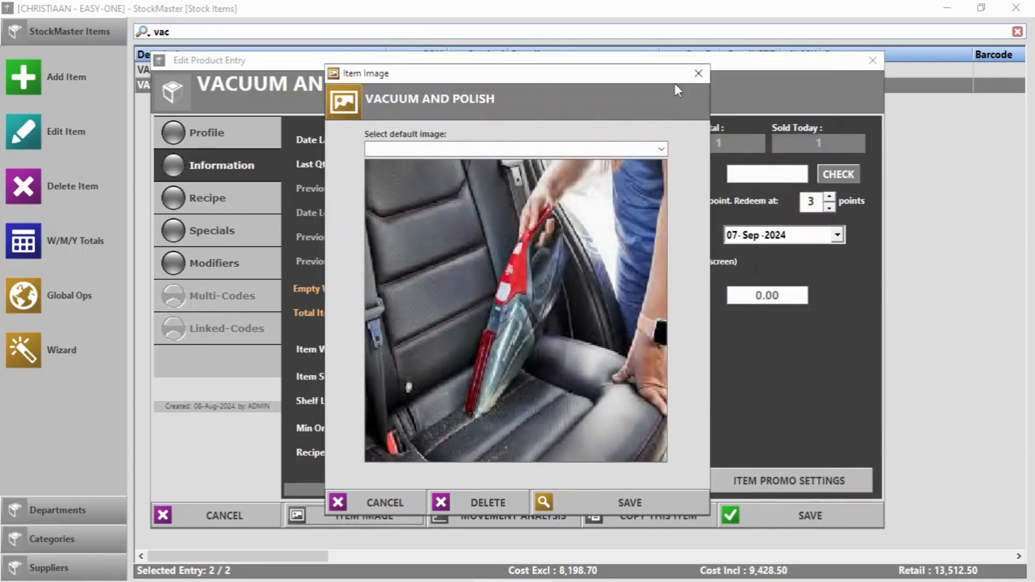
click(631, 503)
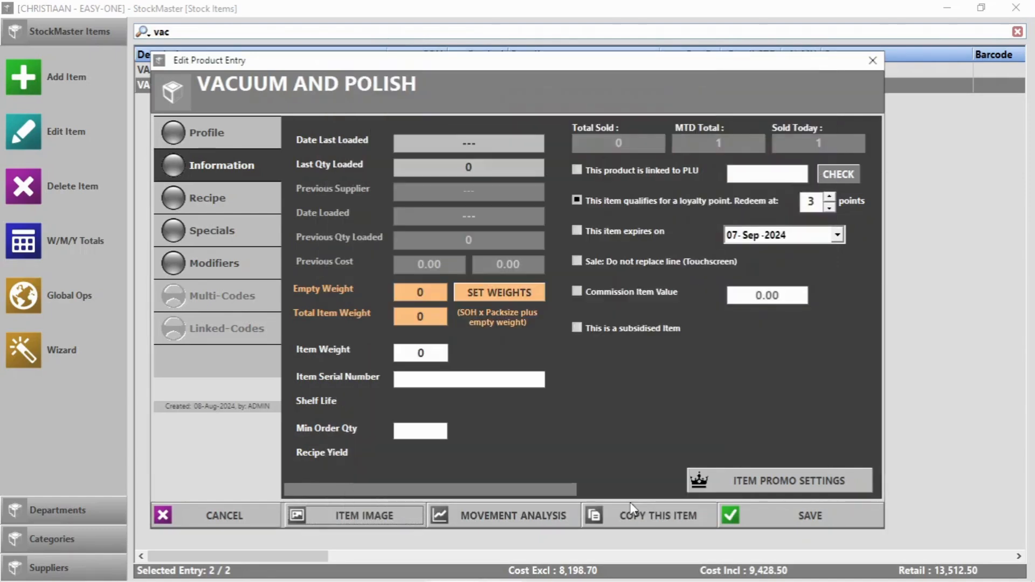
click(810, 516)
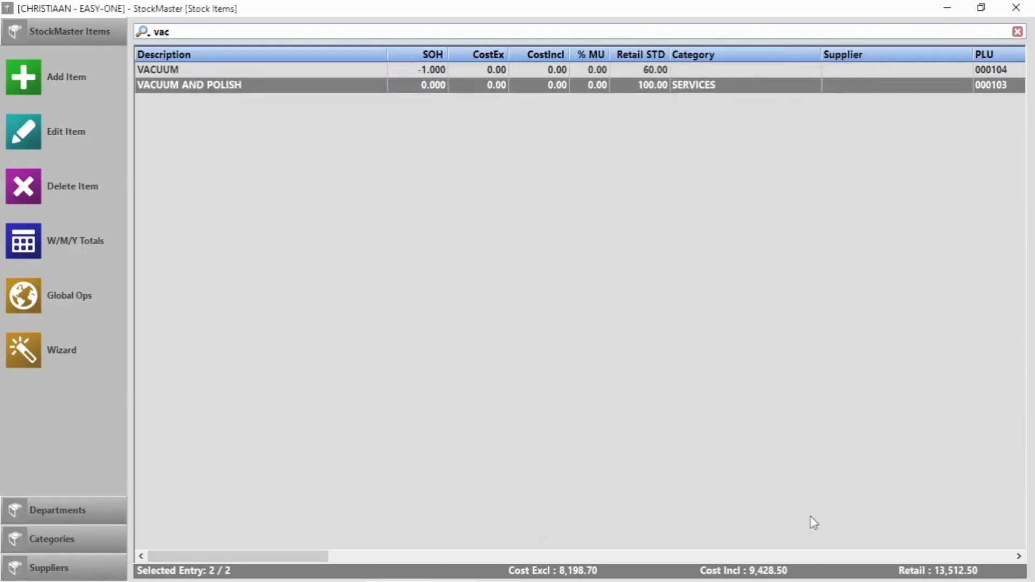
Step: Close StockMaster and the main menu, then search Wash-Pro vehicles by the registration number
click(1017, 9)
key(alt+F4)
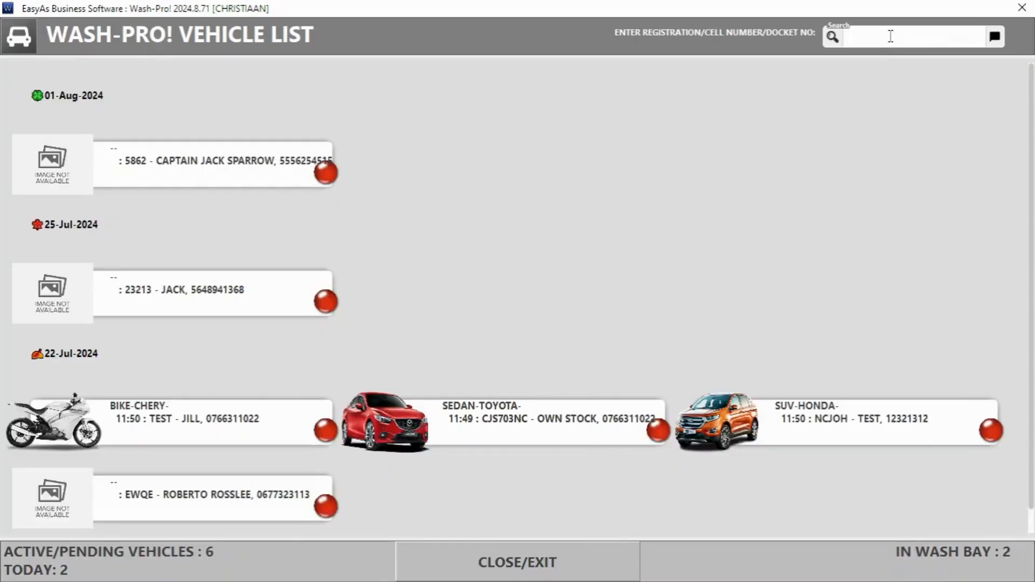
click(890, 36)
text(5)
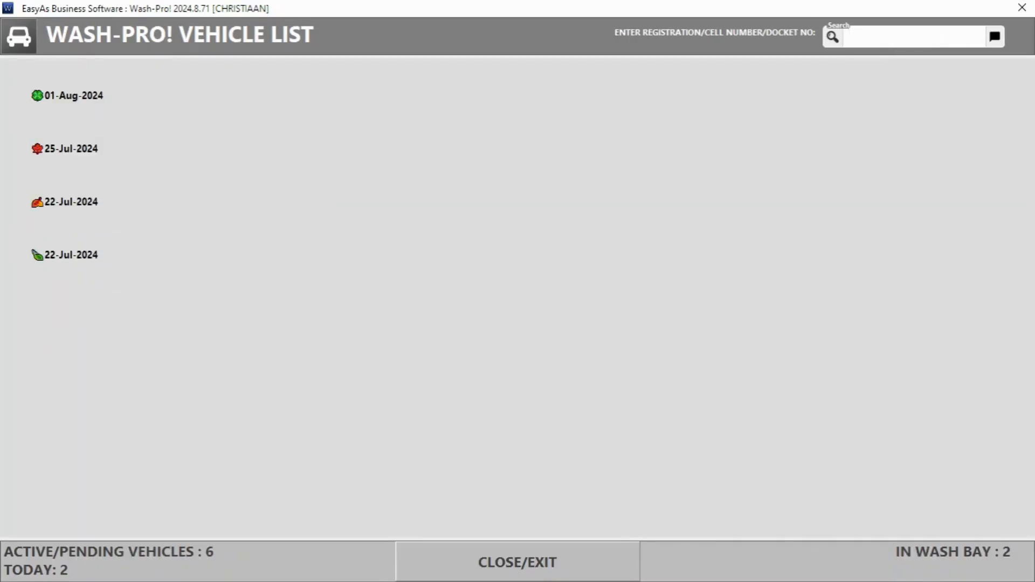
text(505080809)
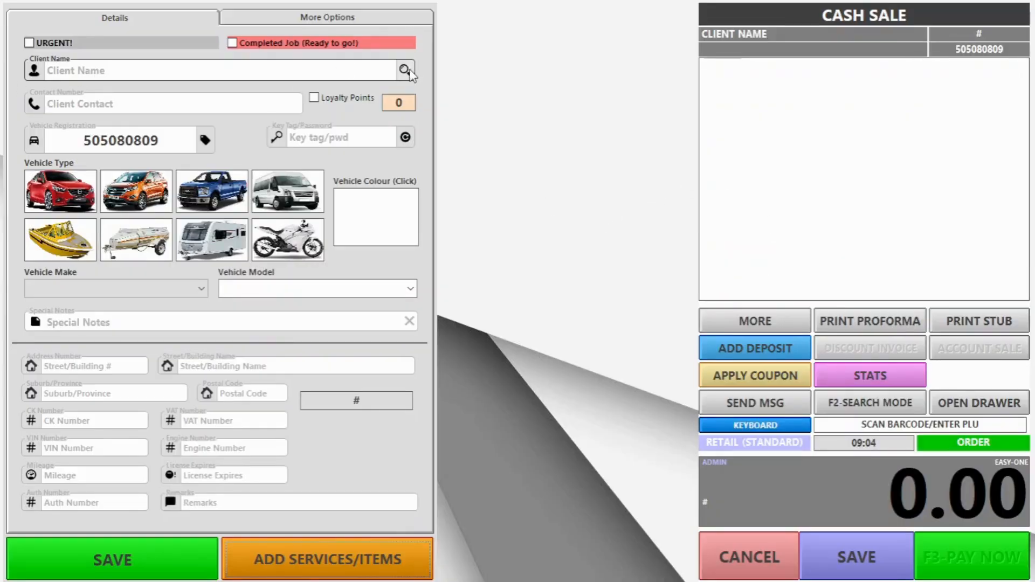
Step: Attach the new loyalty client to the job card and set the vehicle to a MAZDA sedan
click(181, 70)
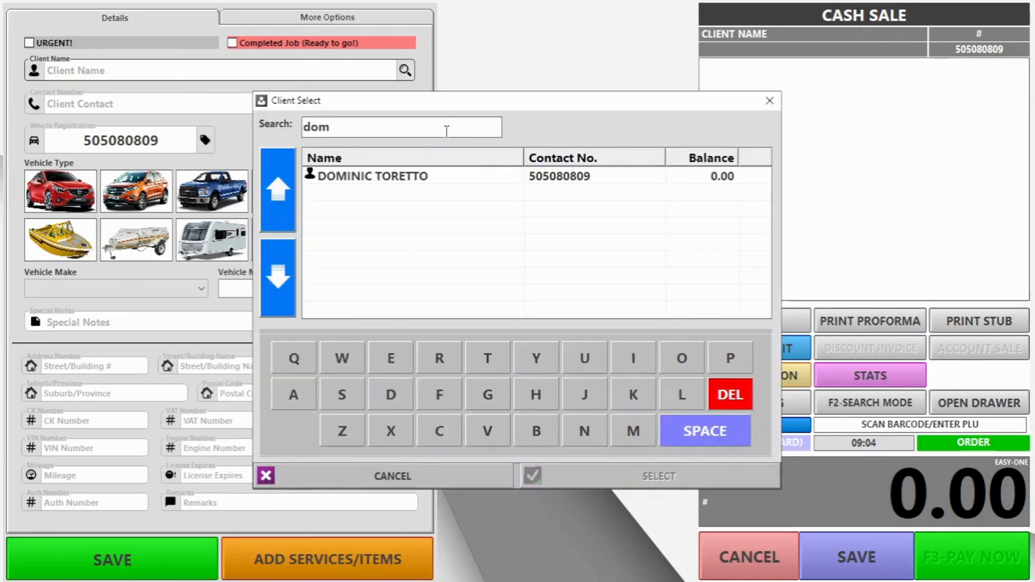
double_click(390, 177)
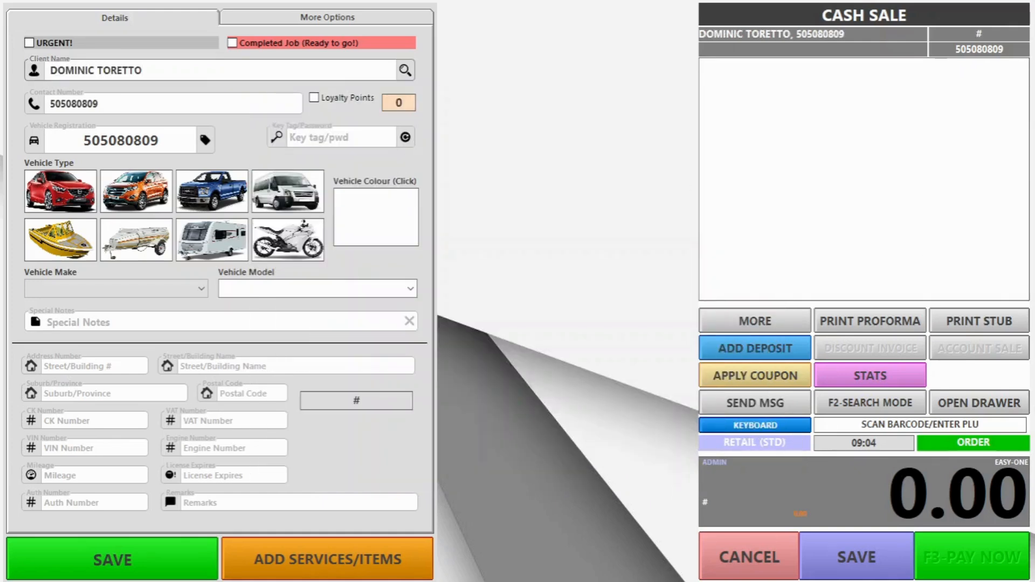
click(48, 198)
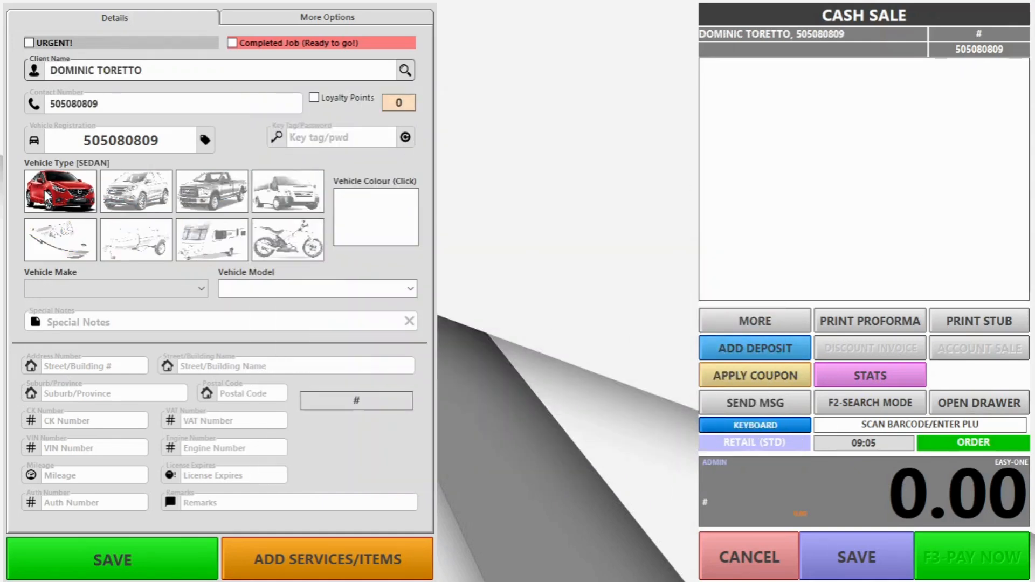
click(200, 291)
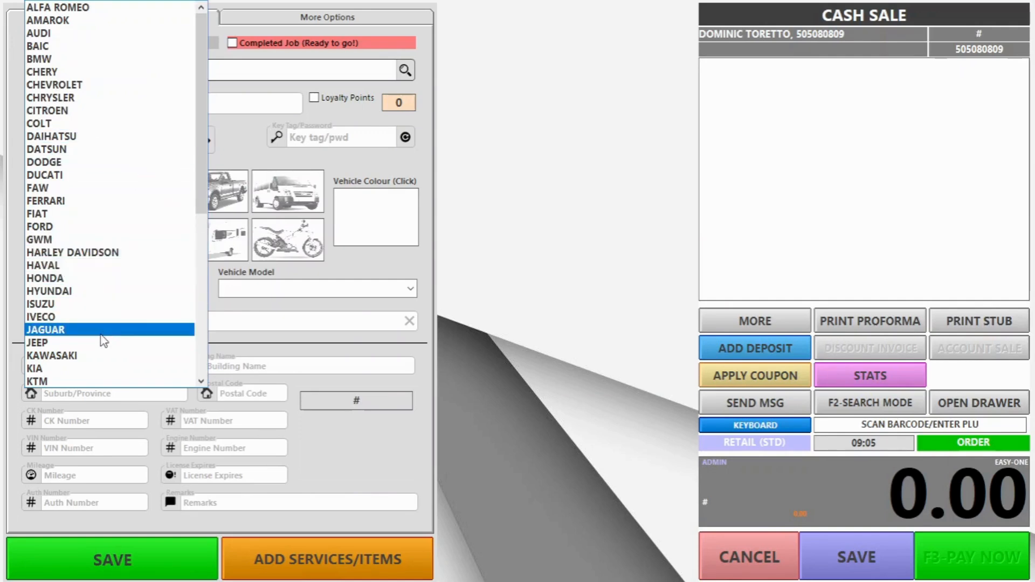
scroll(102, 338, down, 3)
click(63, 321)
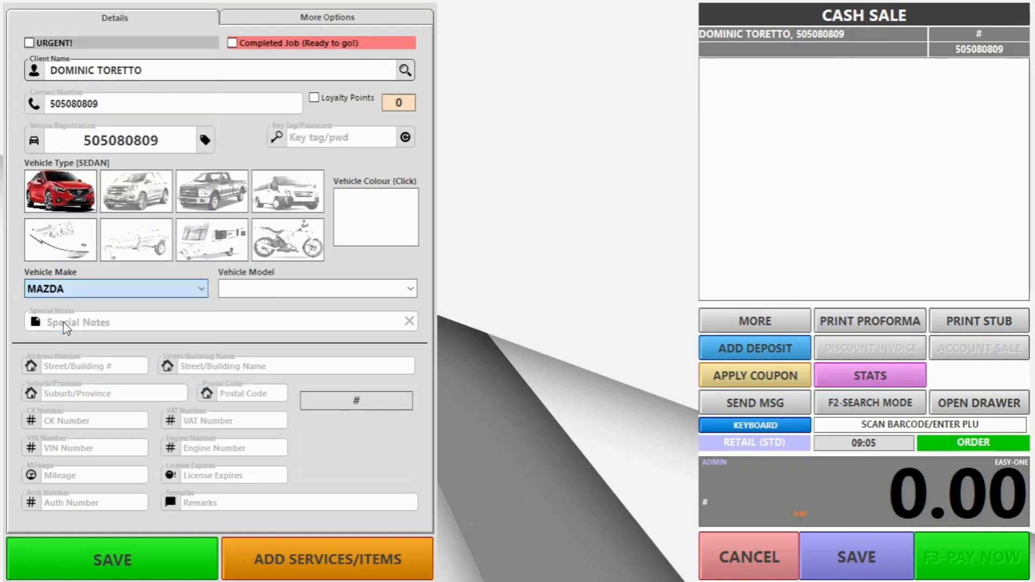
Step: Set the vehicle model to 1993 Rx-7 and colour to black, then add services
click(269, 287)
text(1)
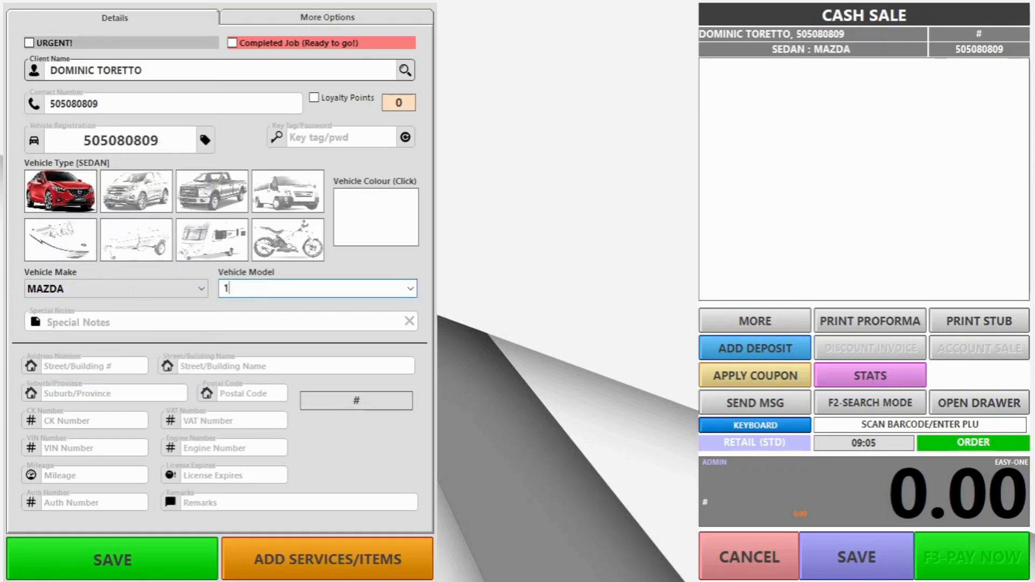
text(993 R)
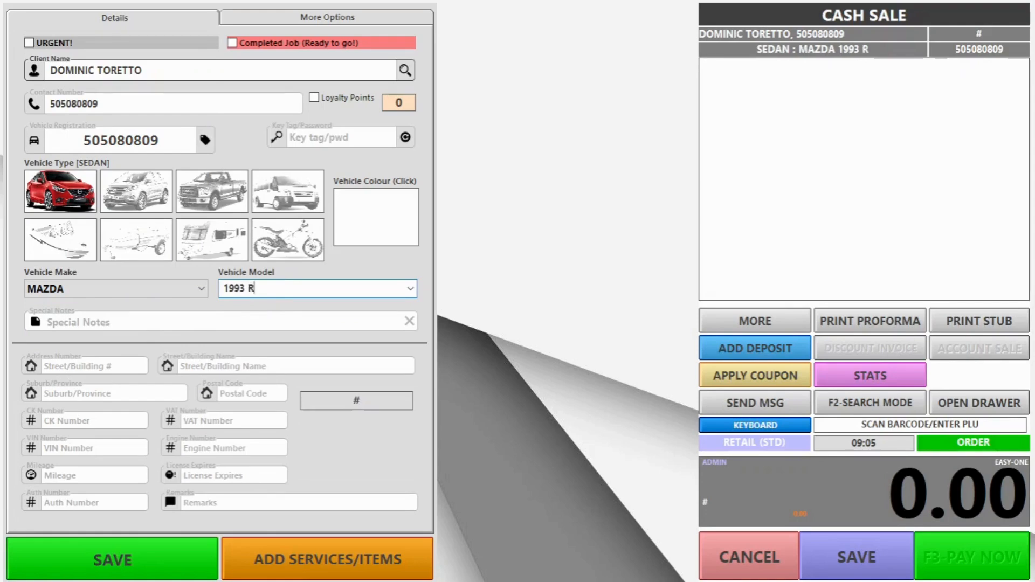
text(x-7)
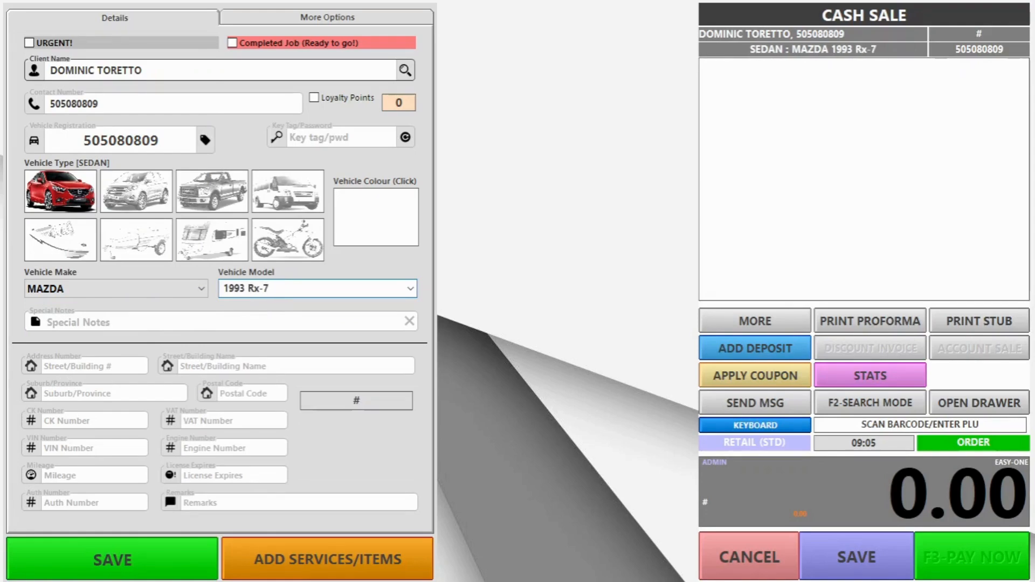
click(410, 242)
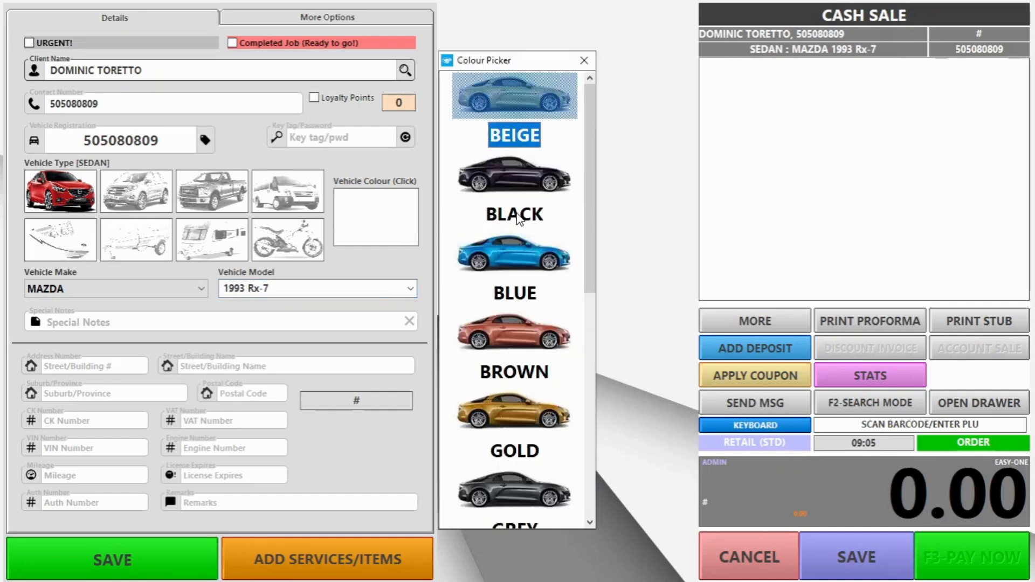
click(526, 195)
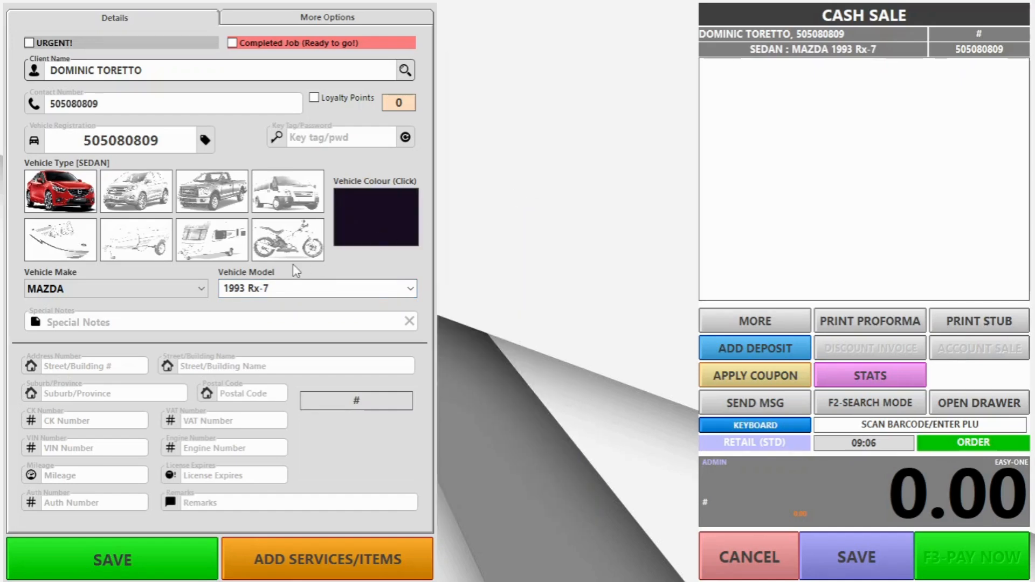
click(324, 557)
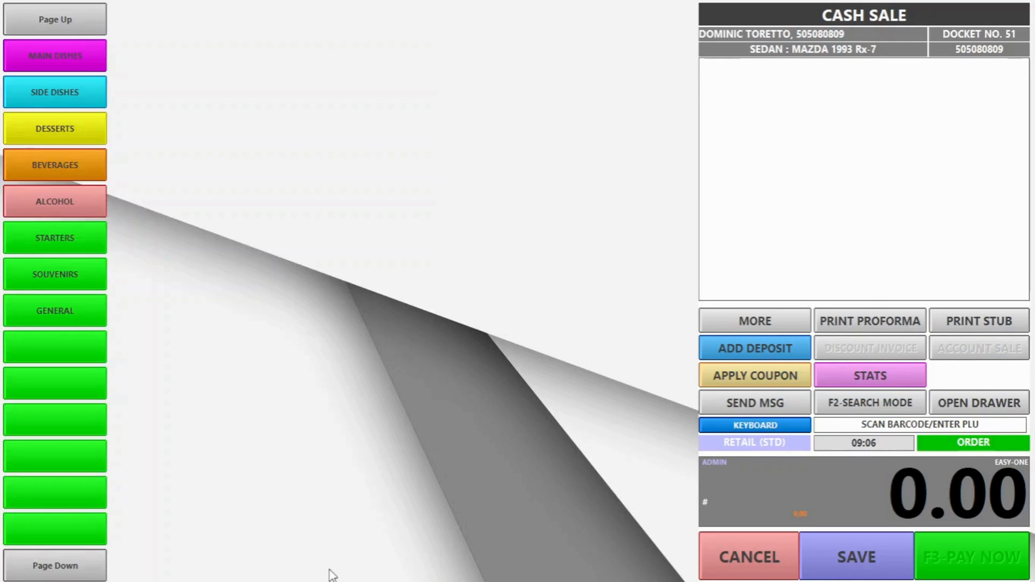
Step: Add VACUUM AND POLISH from INTERIORS and save the job card as completed without printing
click(57, 571)
click(87, 208)
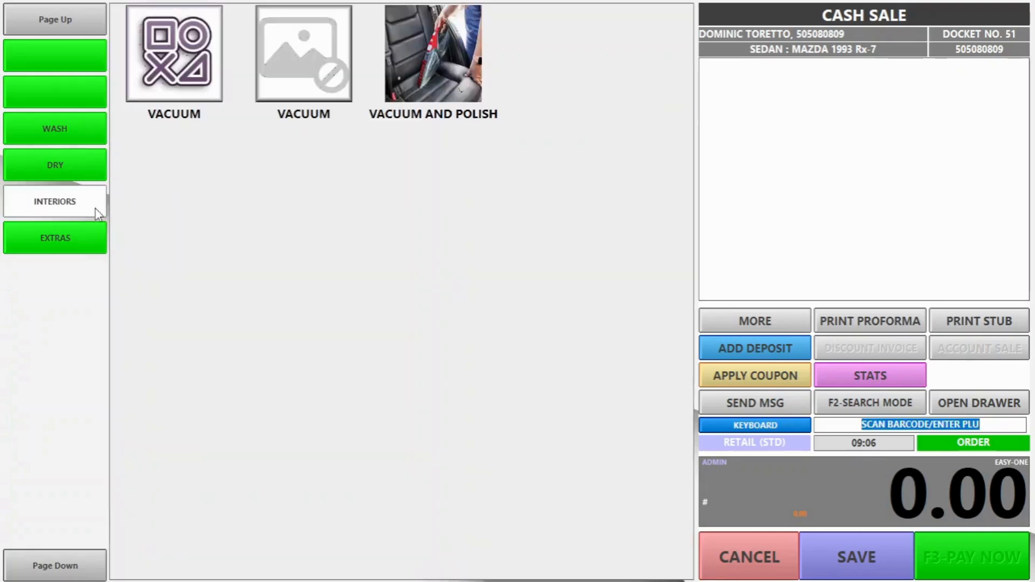
click(426, 66)
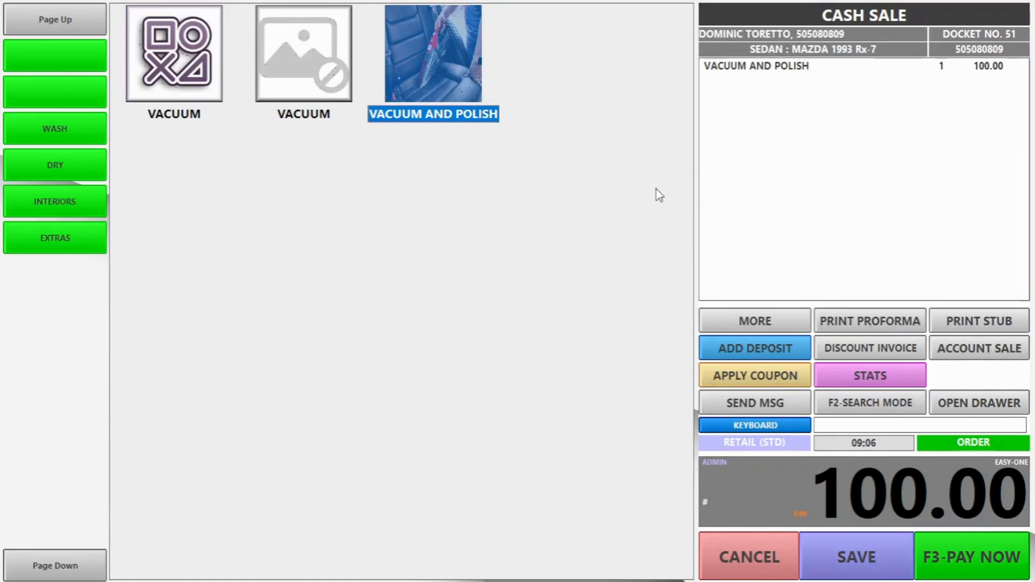
click(775, 320)
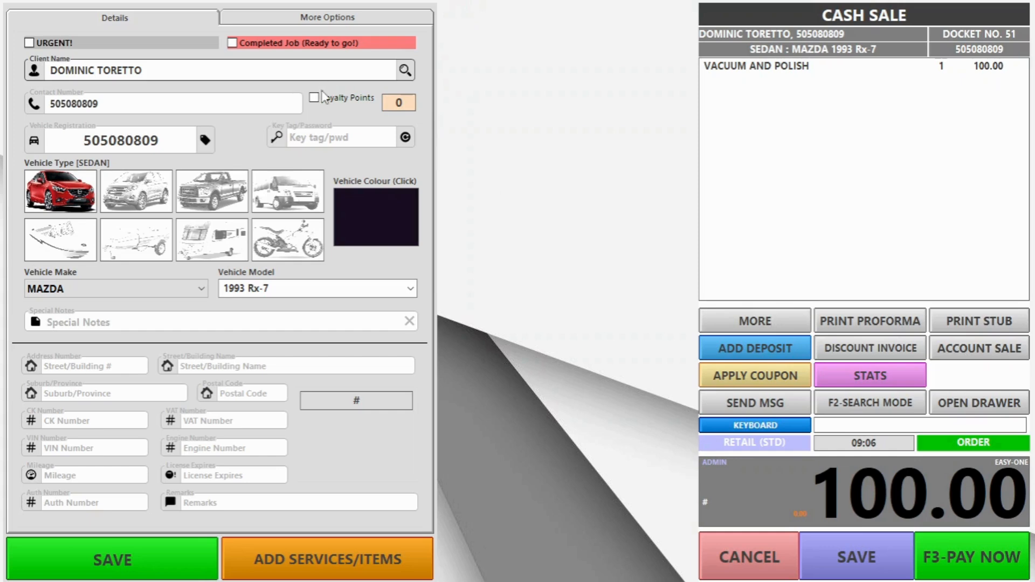
click(271, 49)
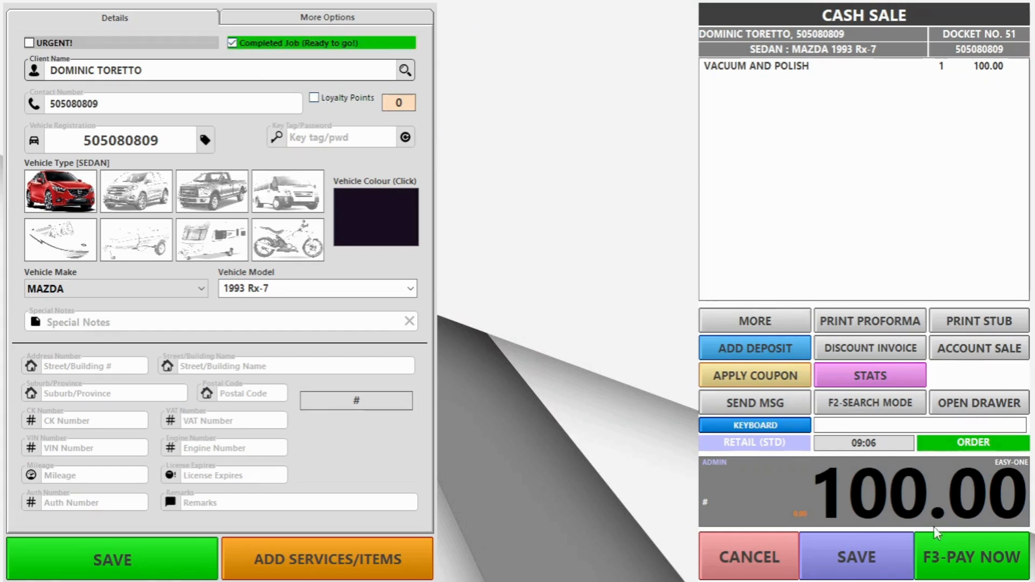
click(852, 541)
click(571, 356)
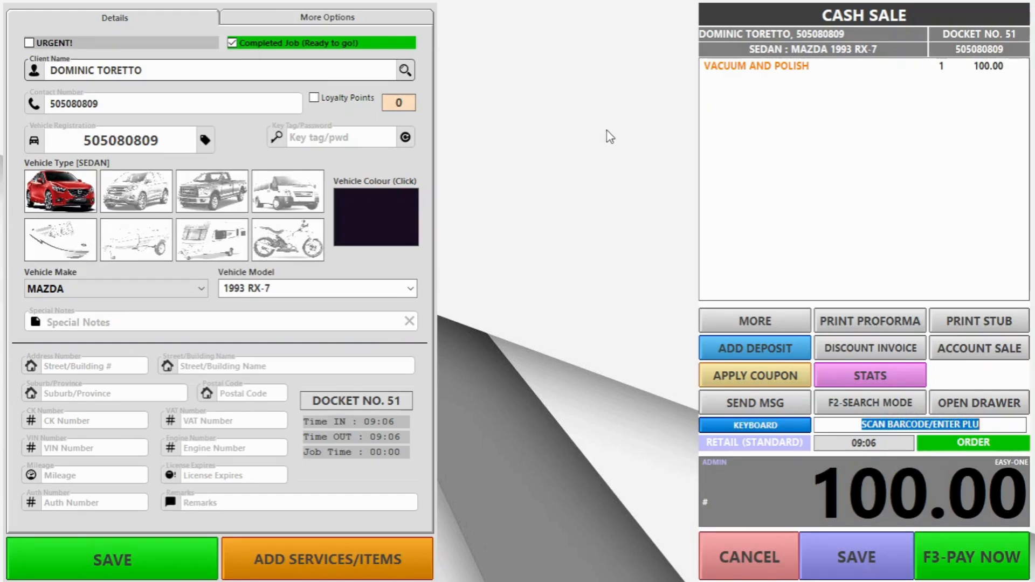
Step: Take the 100.00 payment in cash and start the next transaction
click(949, 560)
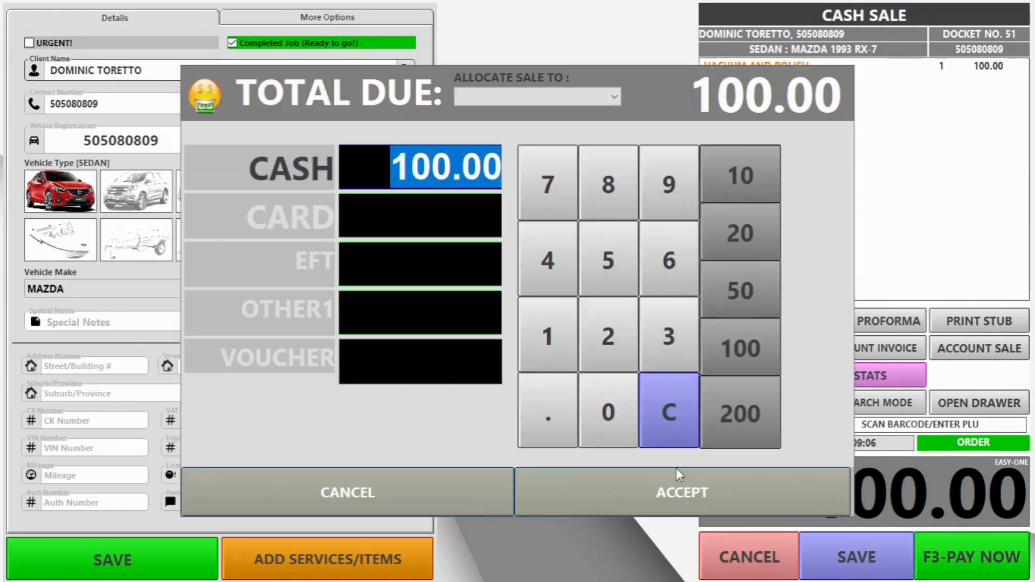
click(677, 477)
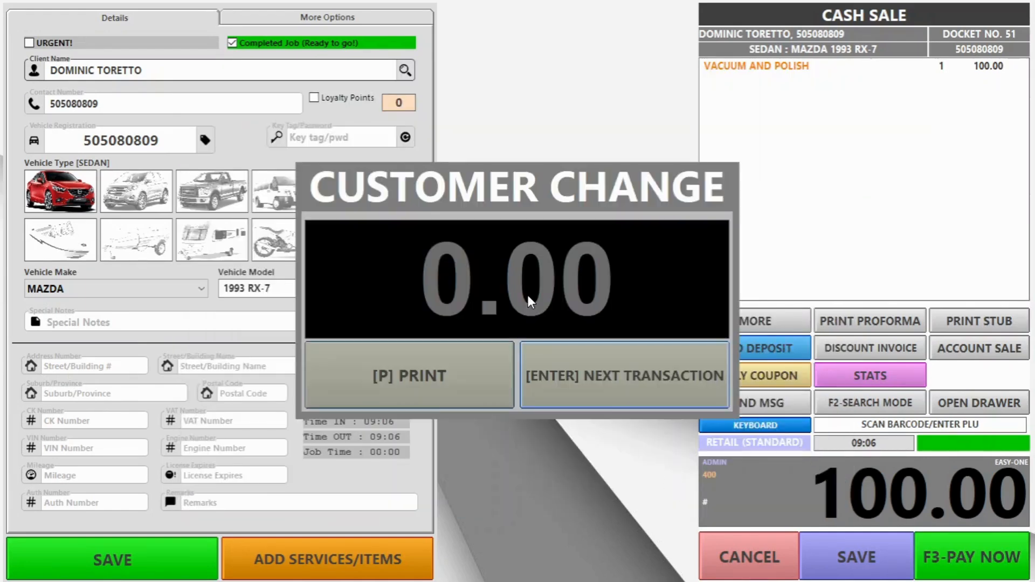
click(643, 358)
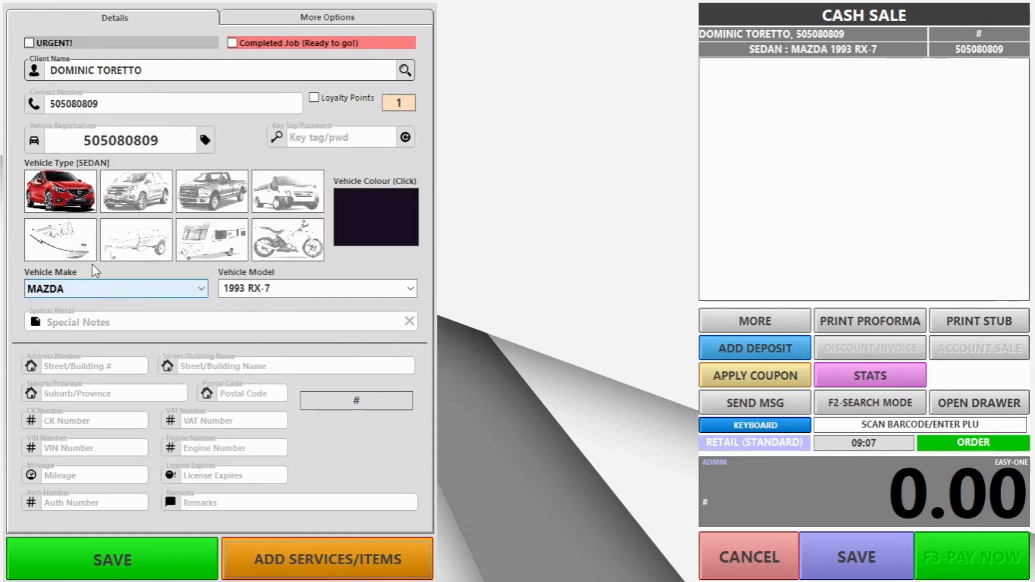
Step: Add VACUUM (60.00) and VACUUM AND POLISH (100.00) from INTERIORS to docket 52
click(350, 555)
click(85, 570)
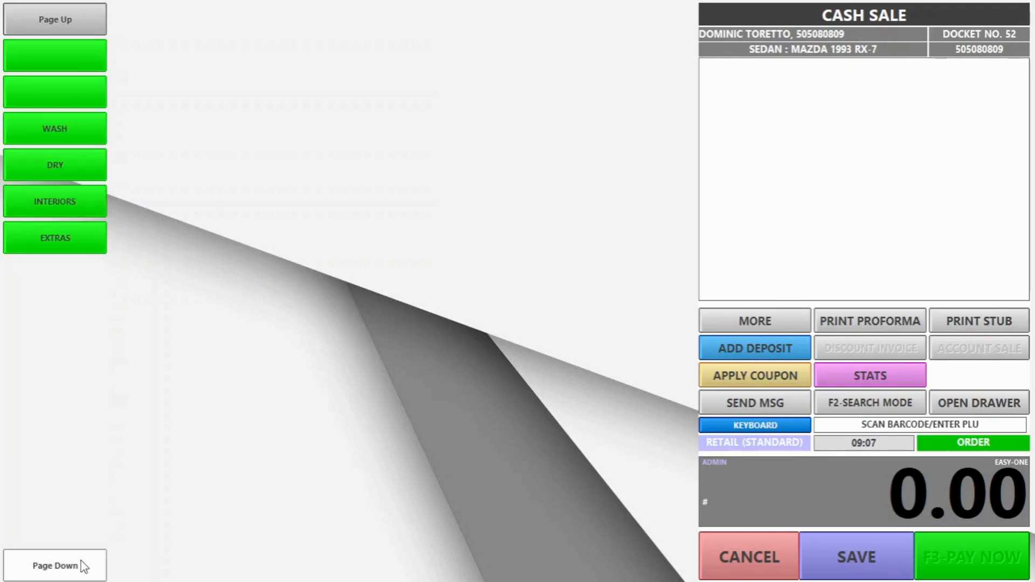
click(84, 203)
click(331, 62)
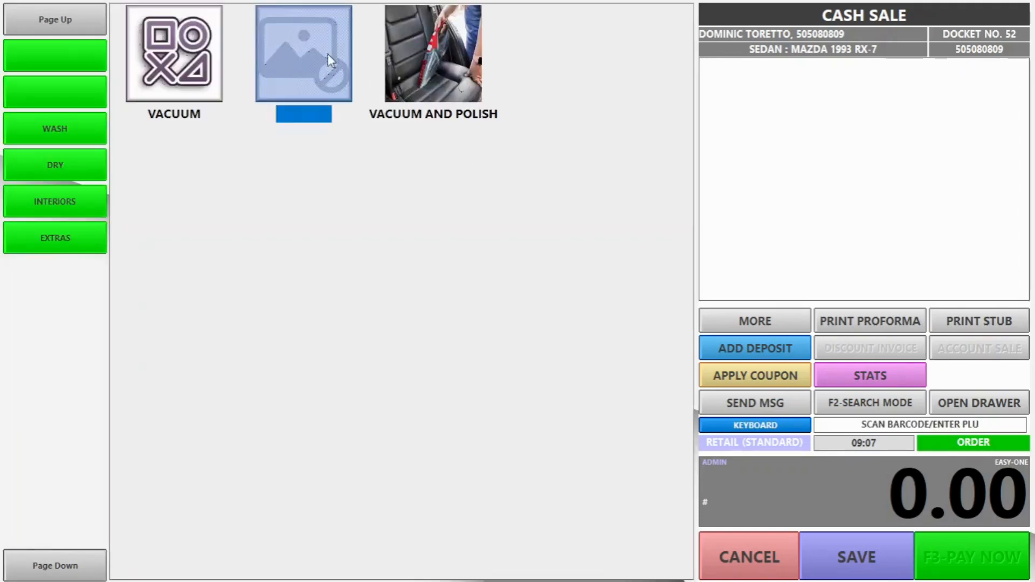
click(437, 59)
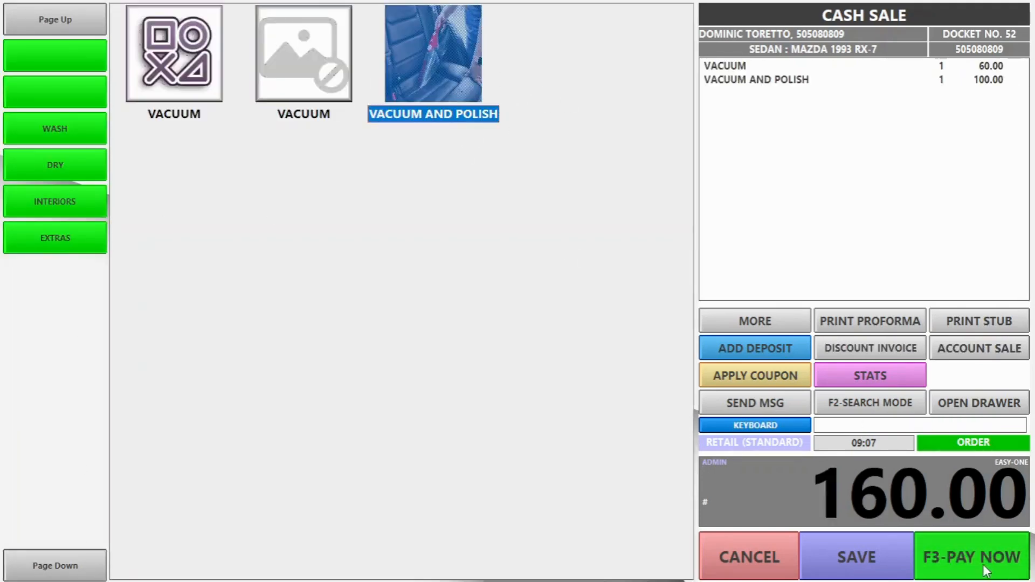
Step: Take the 160.00 cash payment and move on to the next transaction
click(982, 567)
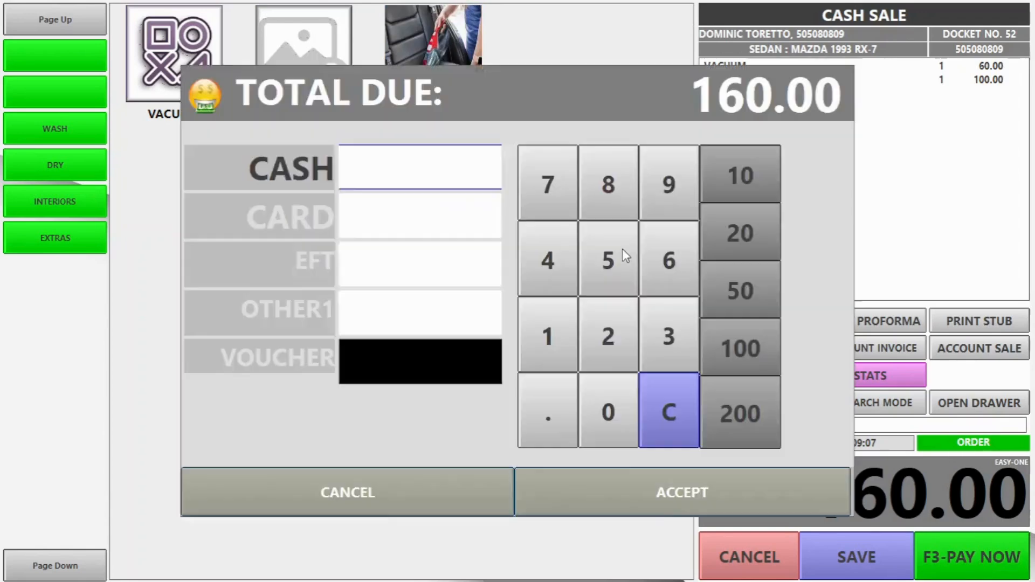
click(680, 498)
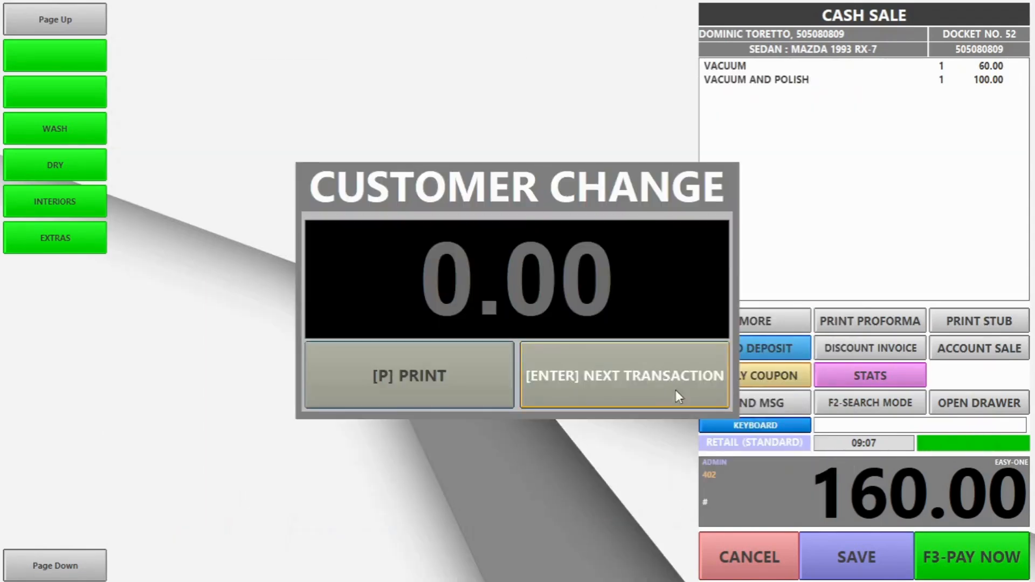
click(673, 386)
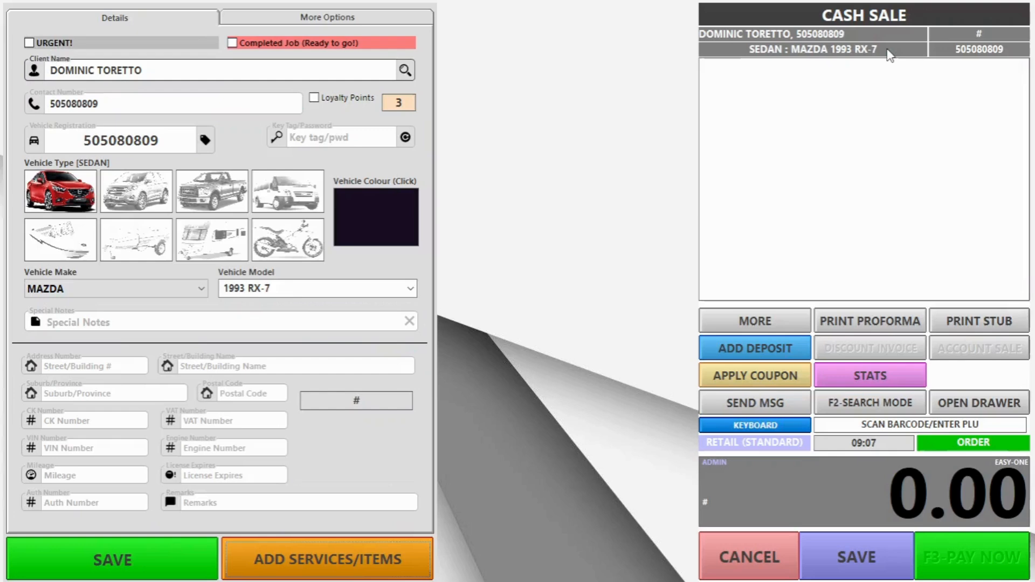
Step: Add VACUUM AND POLISH to docket 53 and redeem it with loyalty points
click(425, 563)
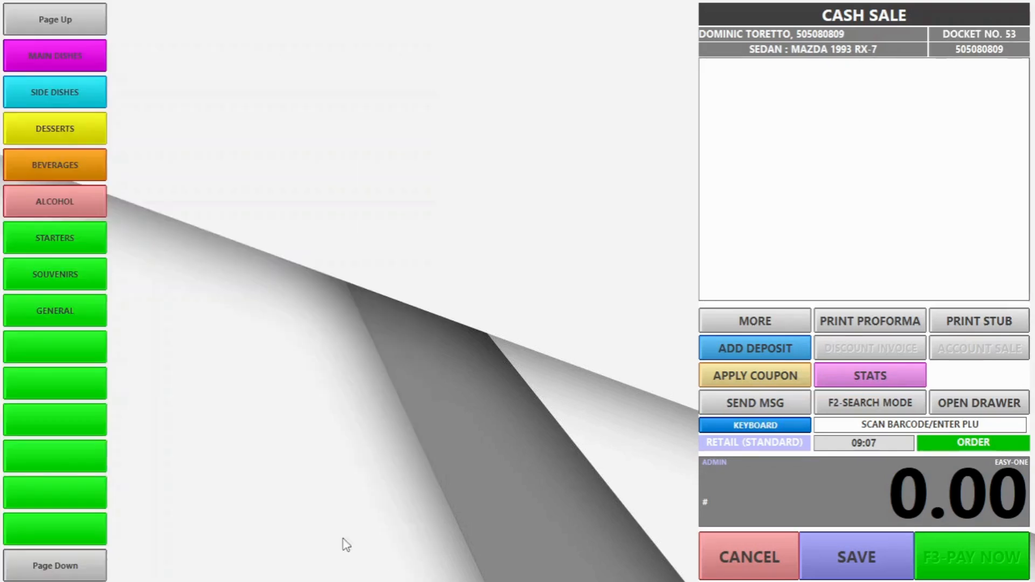
click(47, 565)
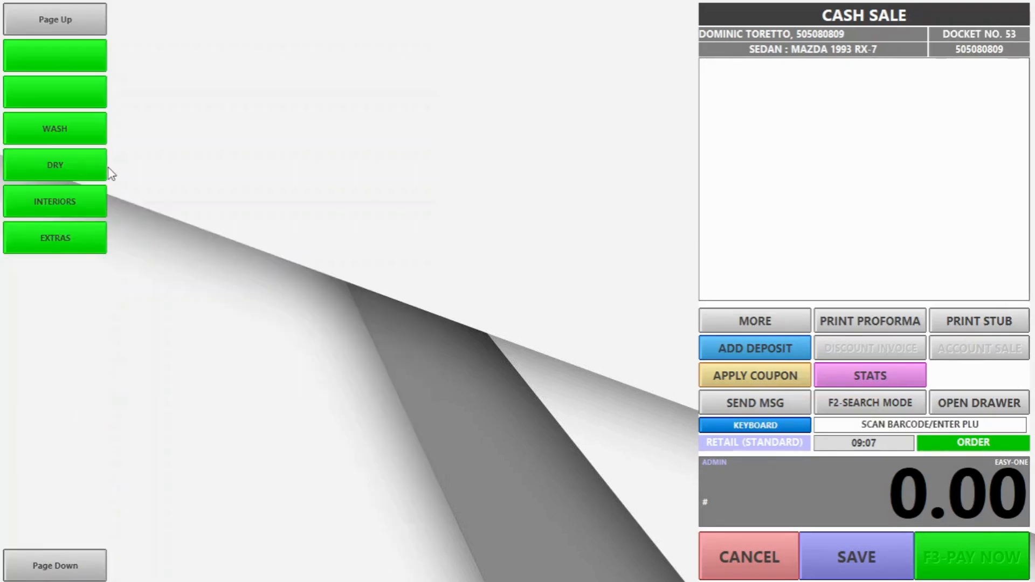
click(55, 201)
click(441, 76)
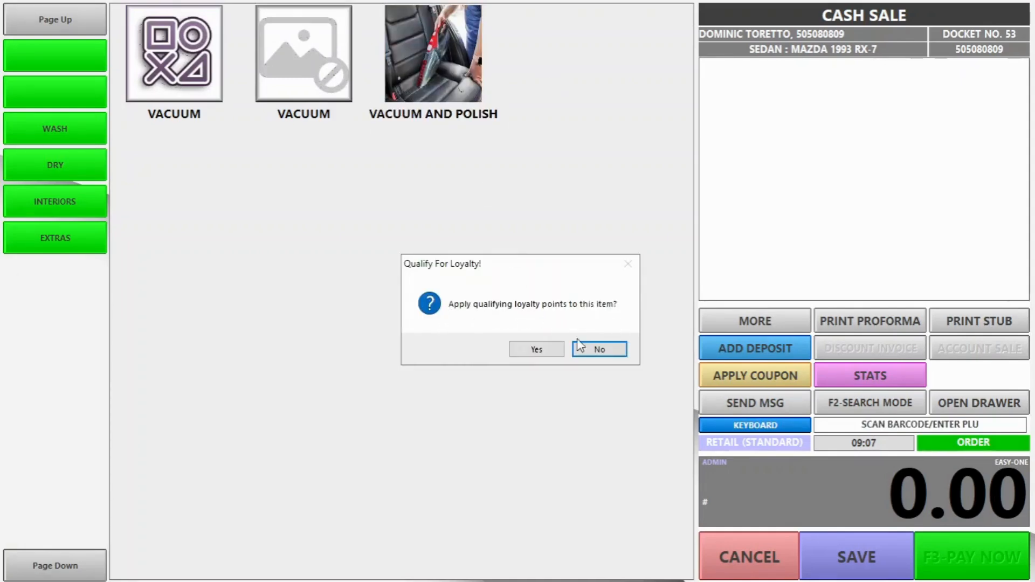
click(536, 349)
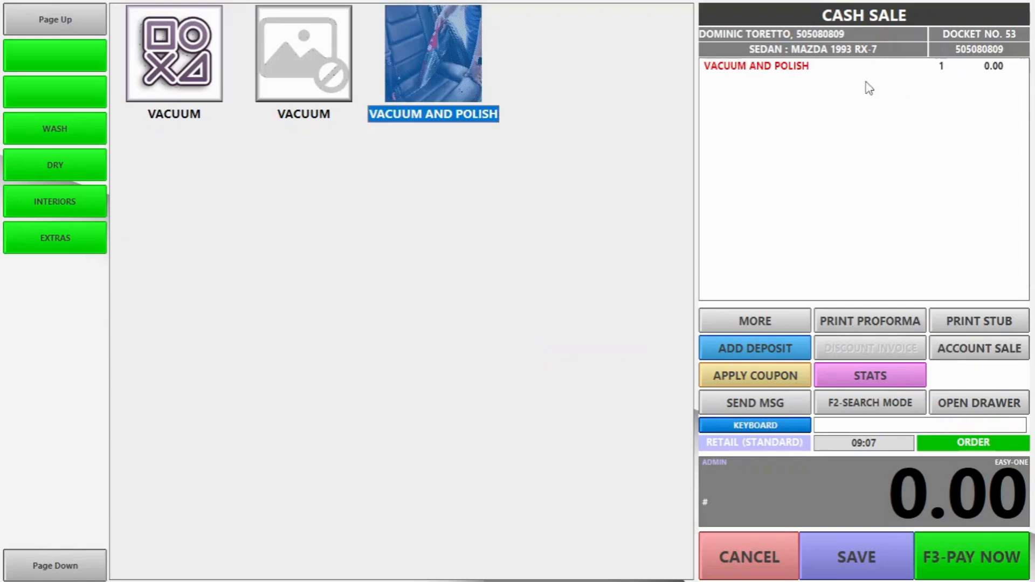
Step: Settle the 0.00 payment and select the vehicle list's search text
click(967, 551)
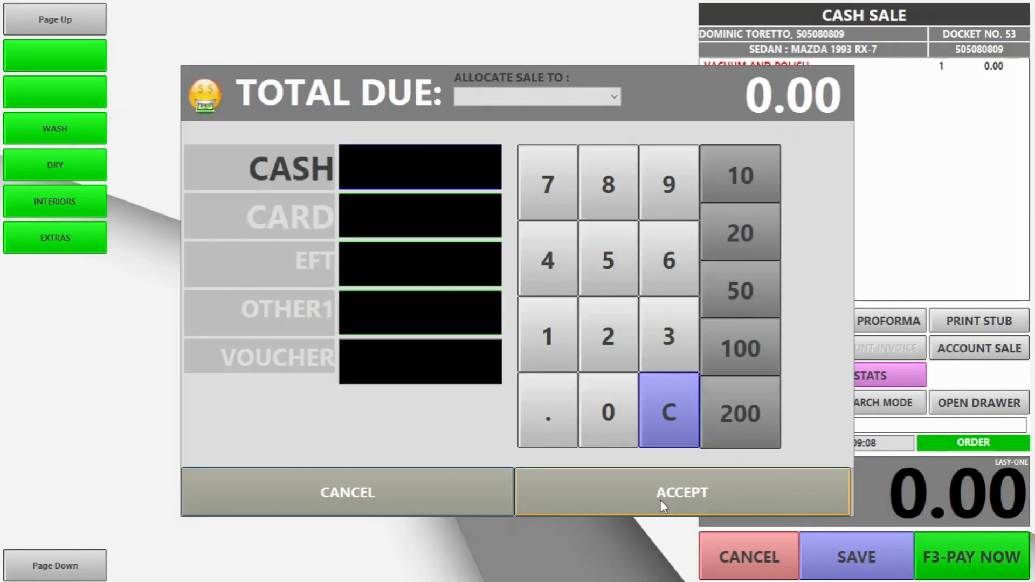
click(661, 499)
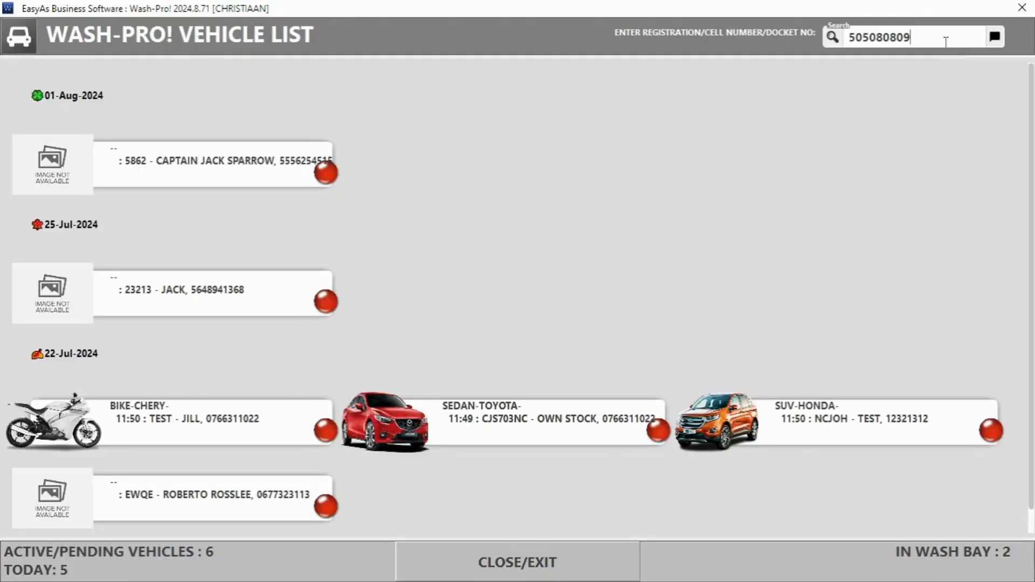
drag(945, 42, 843, 37)
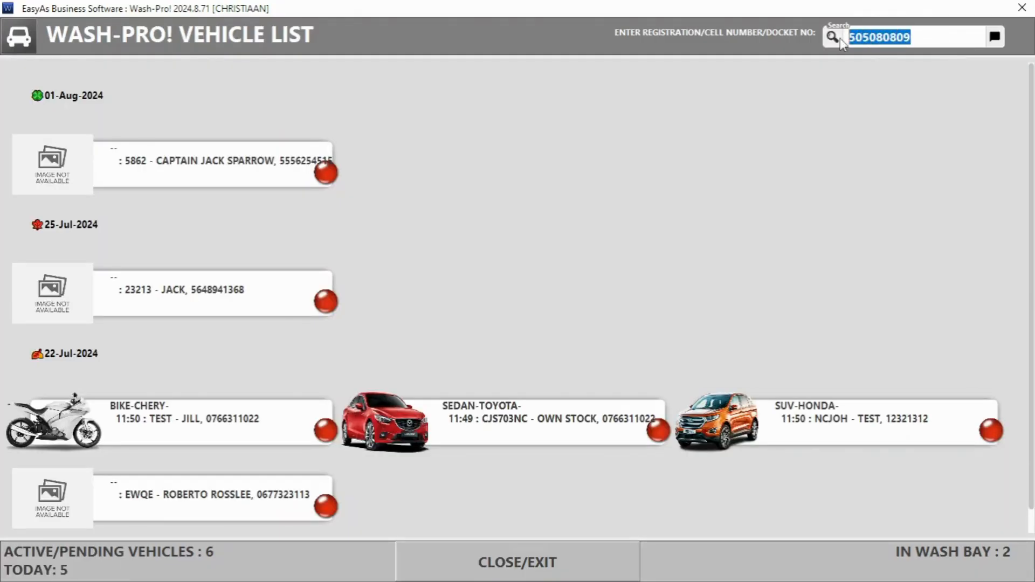
Step: Search the vehicle list for 'tes', review the boat job's More Options, then relaunch CarWashApp
text(tes)
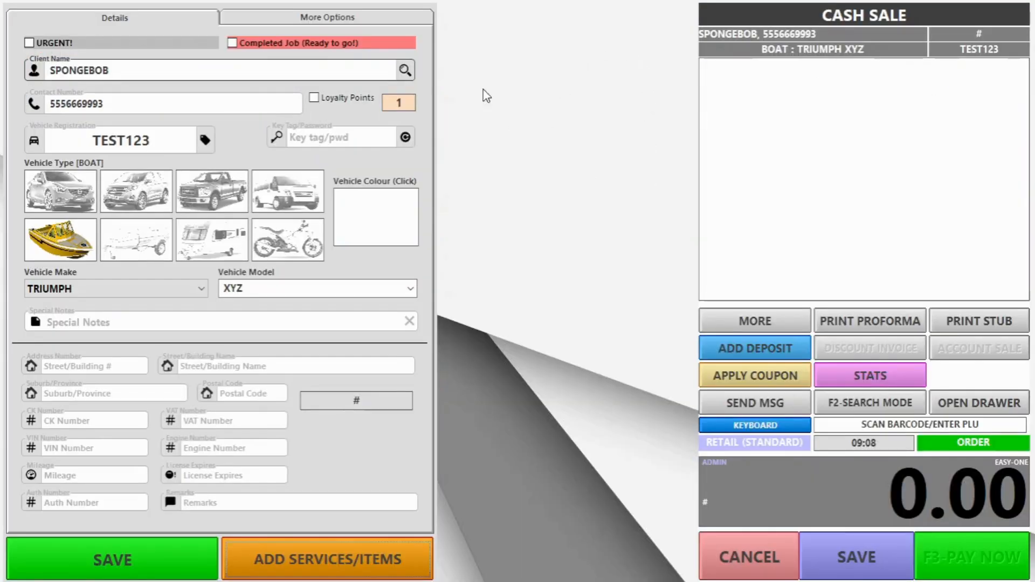
click(334, 22)
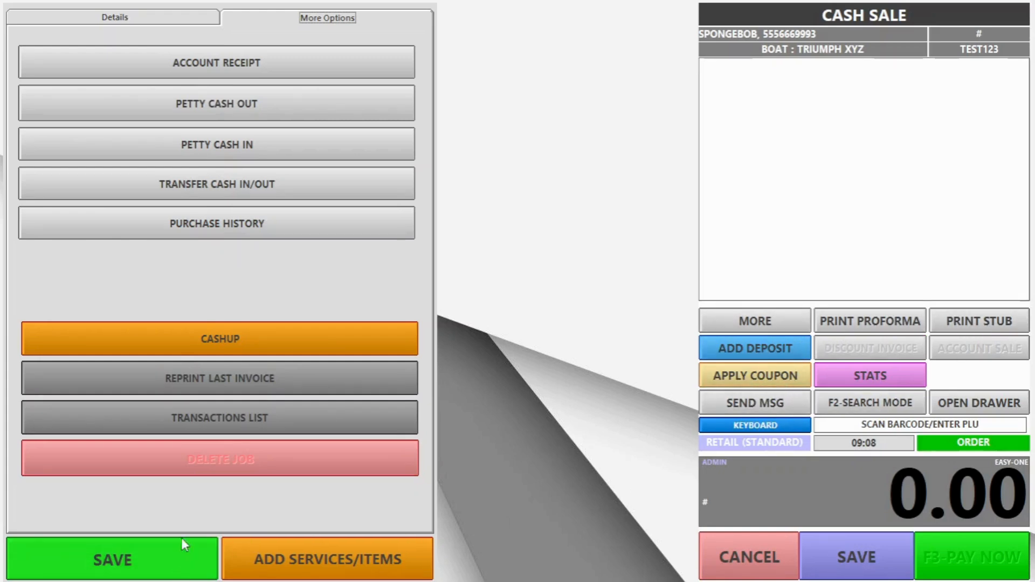
click(778, 323)
click(777, 324)
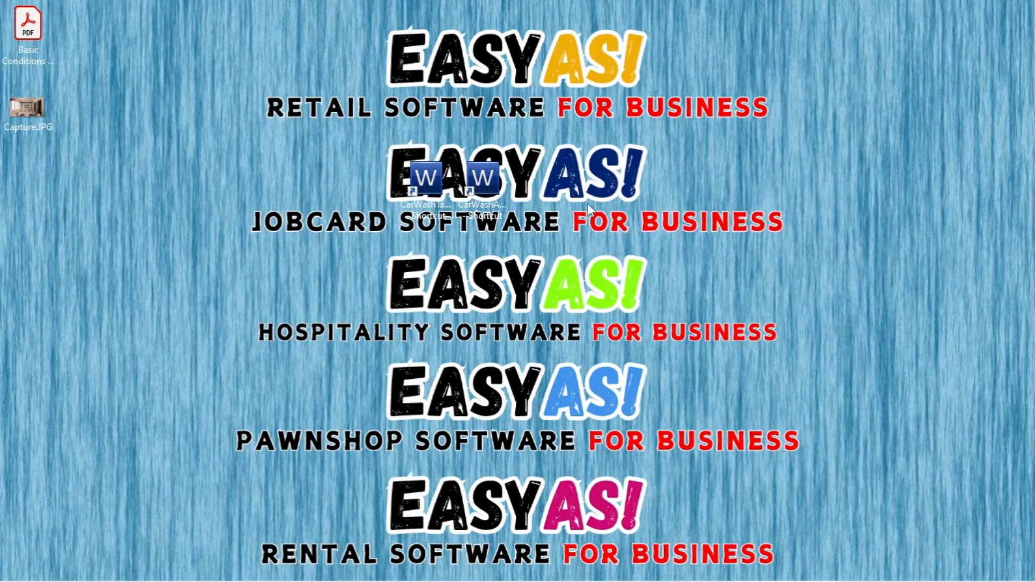
double_click(479, 186)
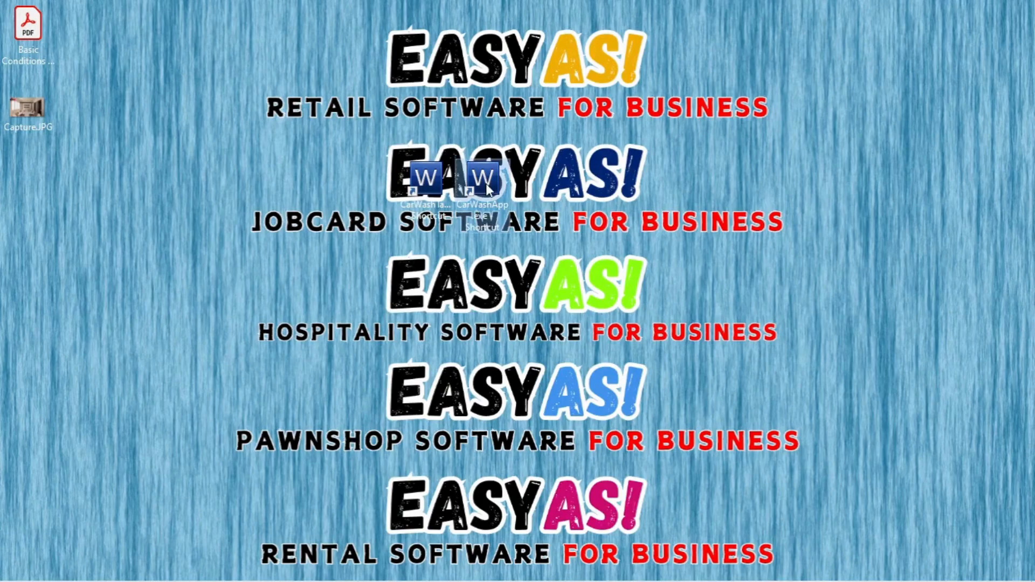
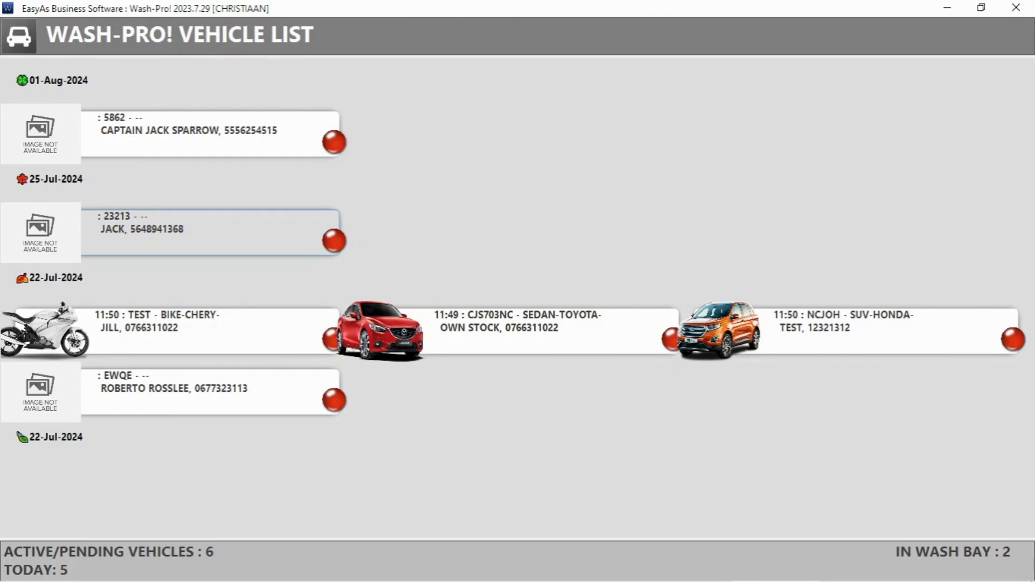
Step: Relaunch the CarWash tablet app, log in with the PIN, and reach the Wash-Pro main menu
click(1014, 15)
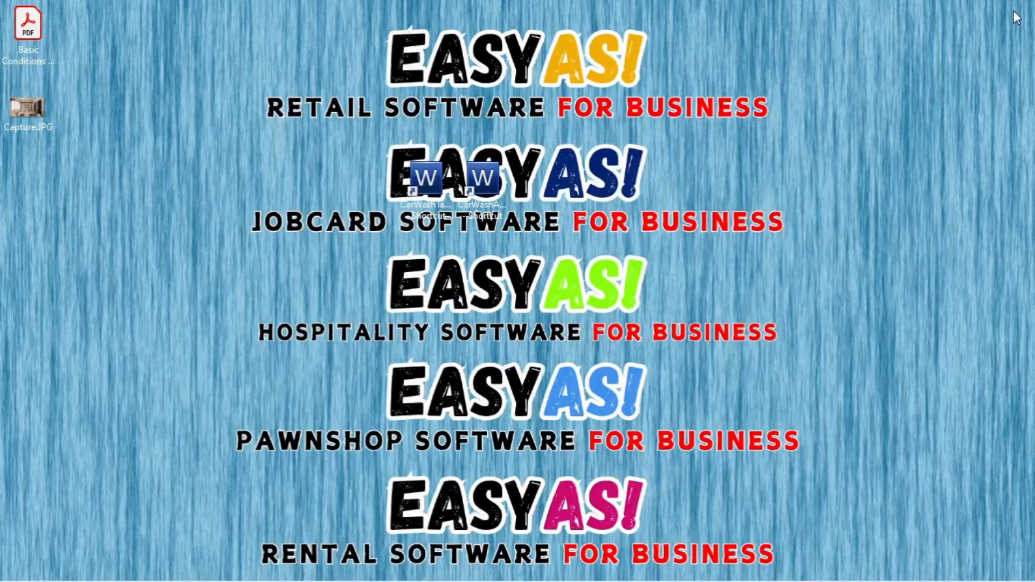
double_click(434, 182)
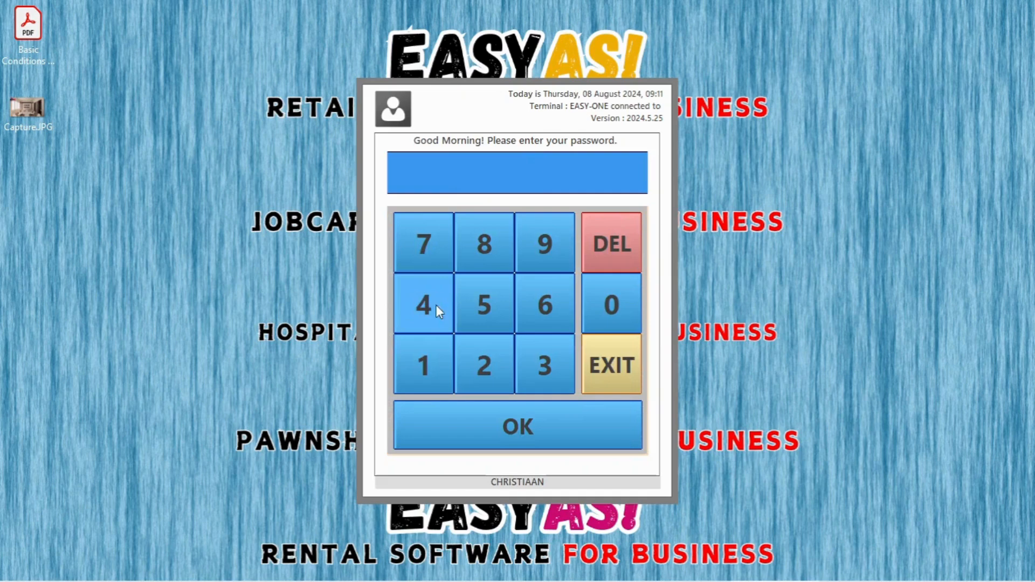
click(433, 372)
click(488, 361)
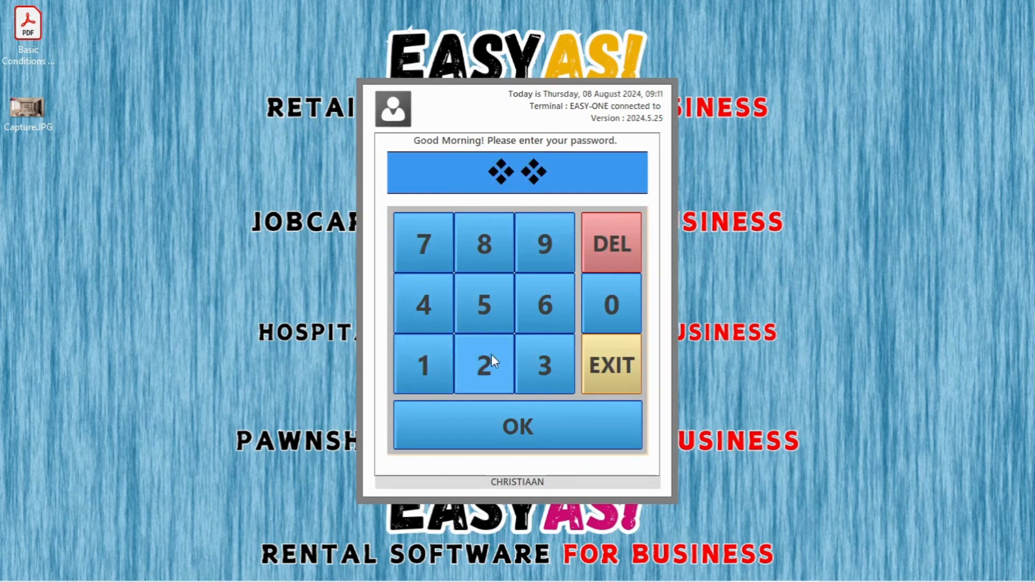
click(542, 368)
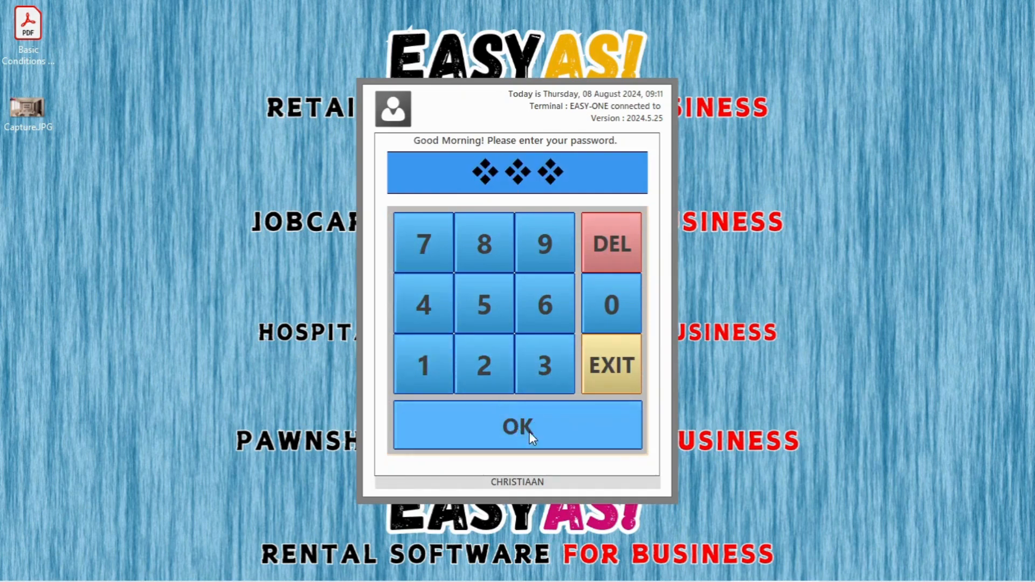
click(528, 431)
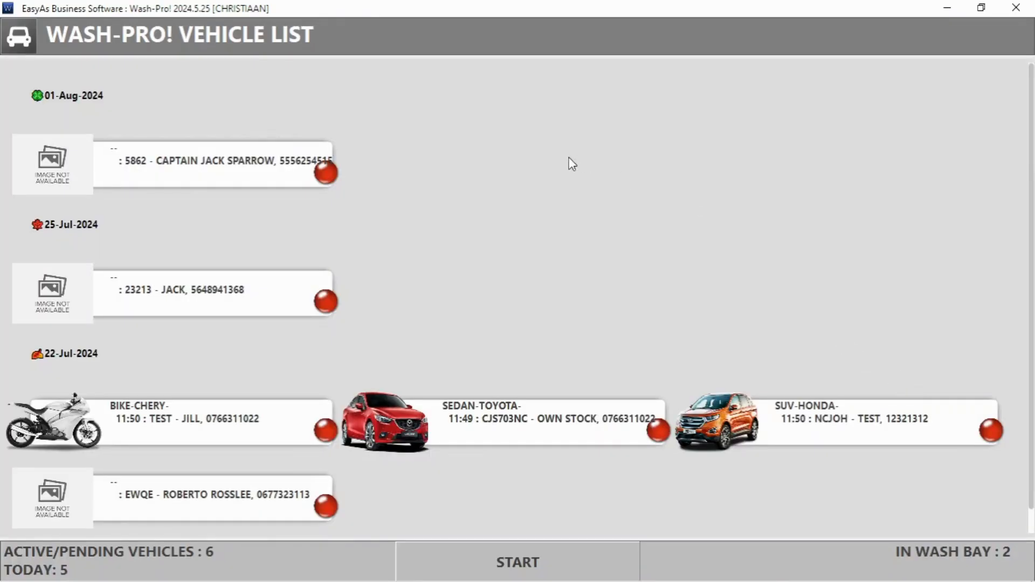
click(522, 561)
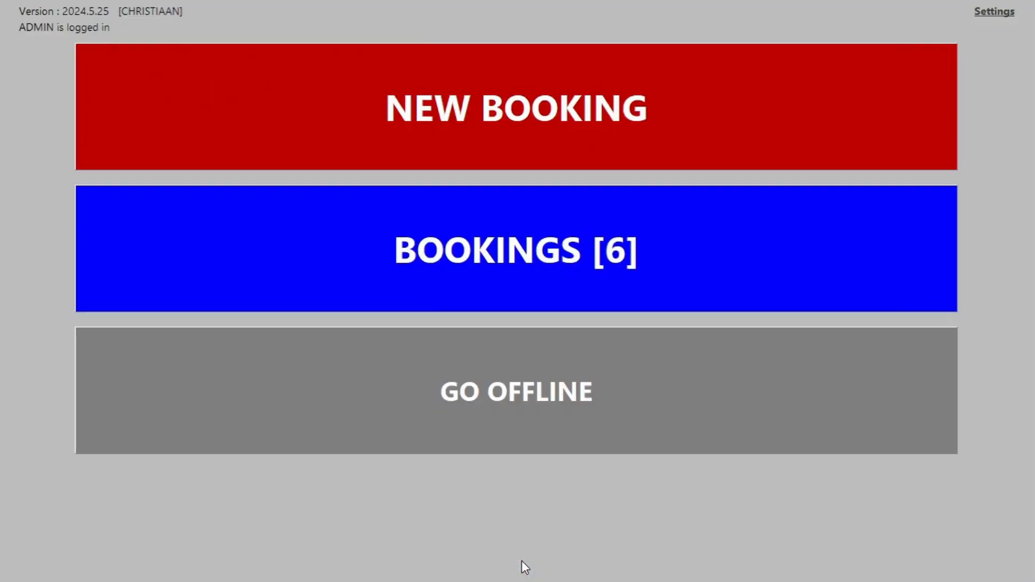
Step: Start a new booking for the registration as a 1993 Mazda RX-7 sedan, accepting the client details
click(482, 128)
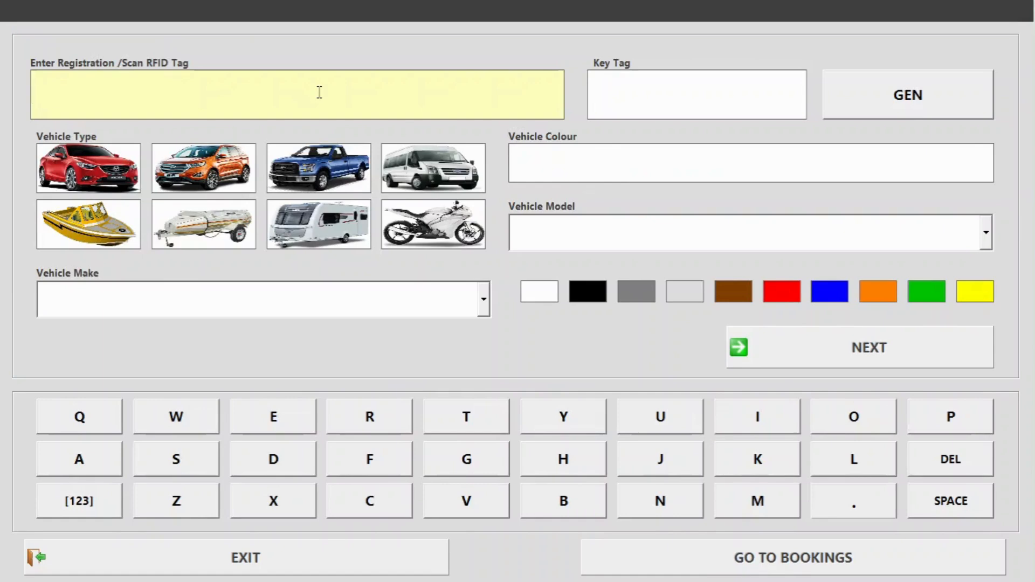
text(50508080)
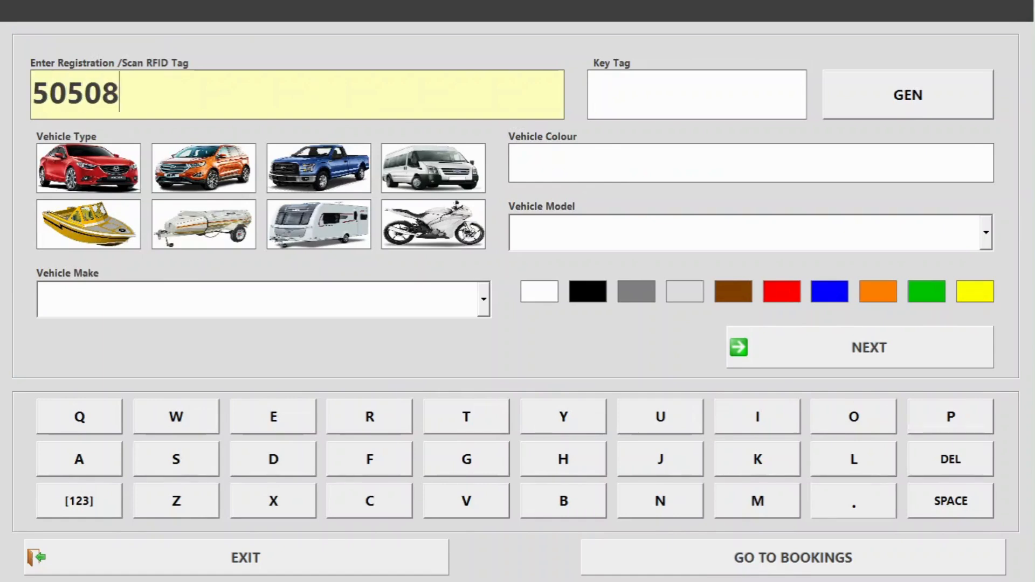
text(9)
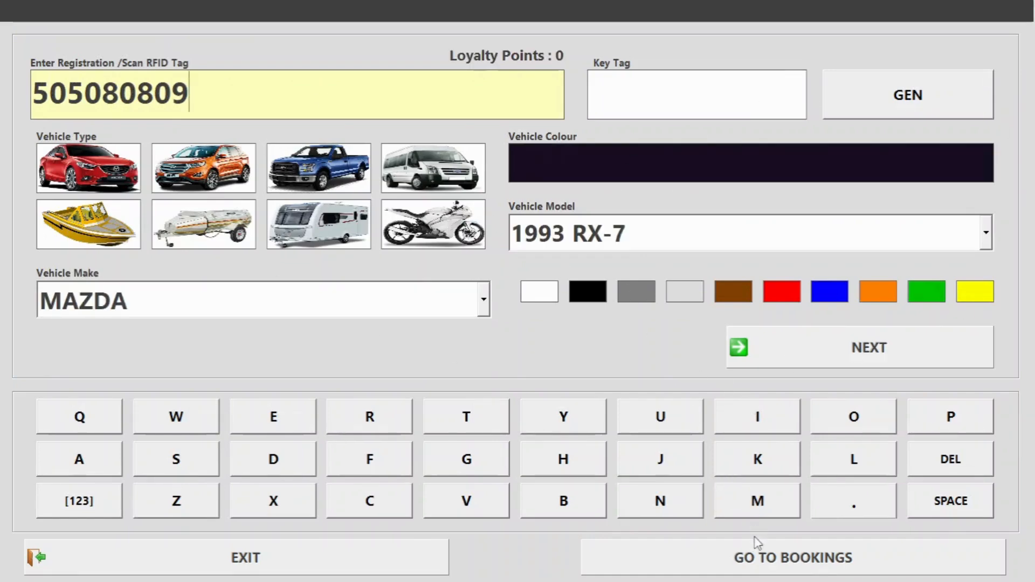
click(935, 337)
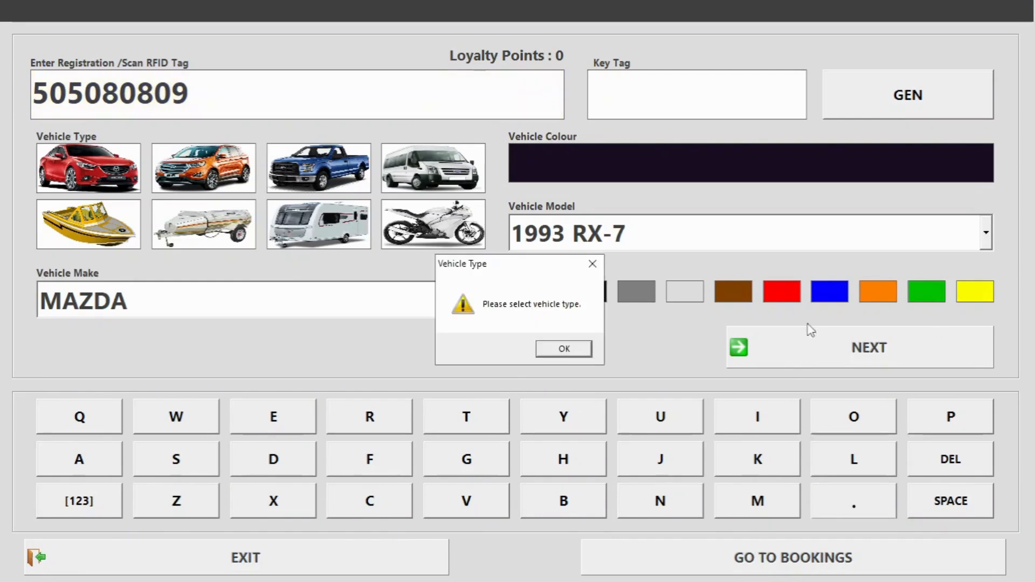
click(551, 350)
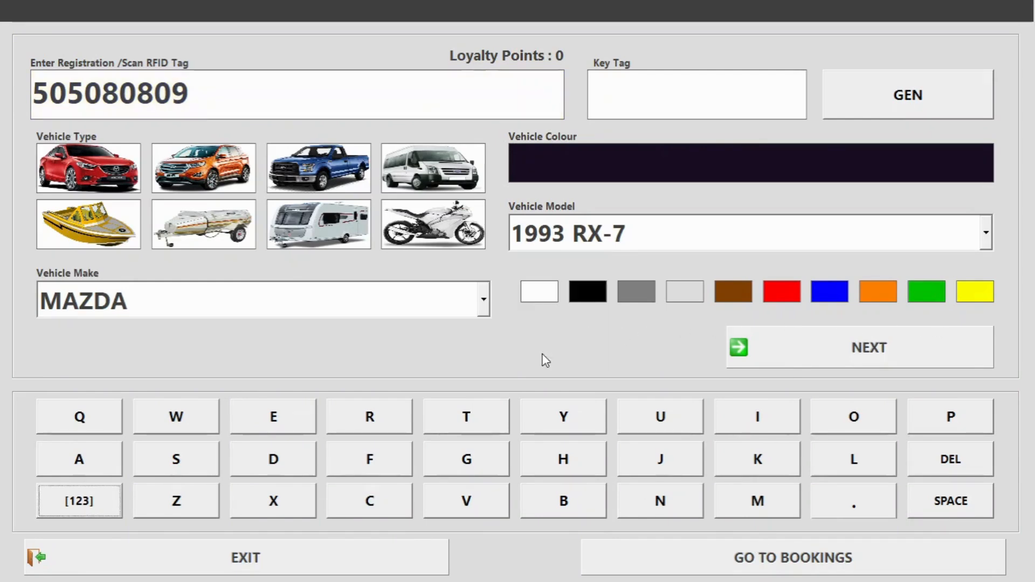
click(55, 173)
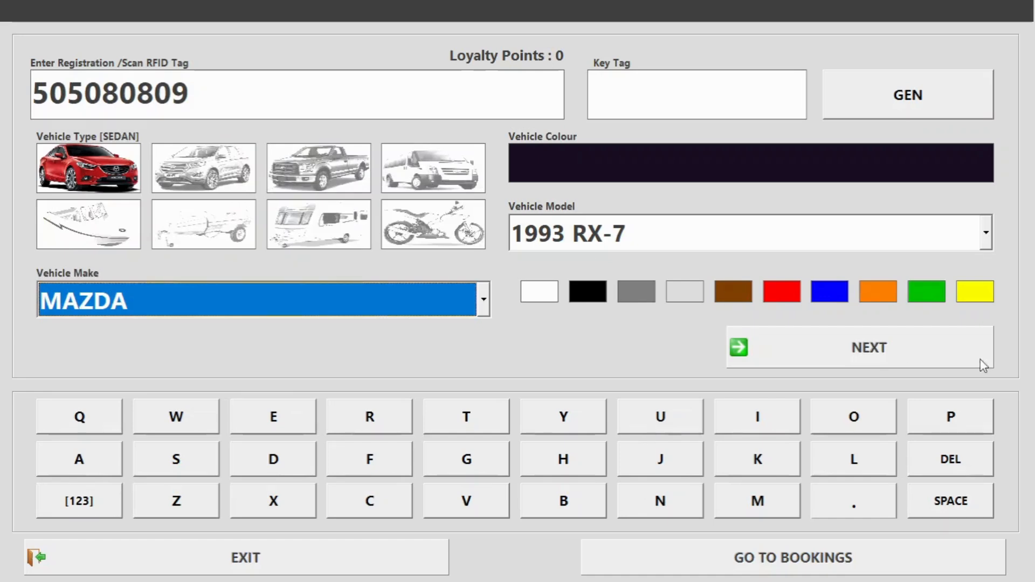
click(837, 364)
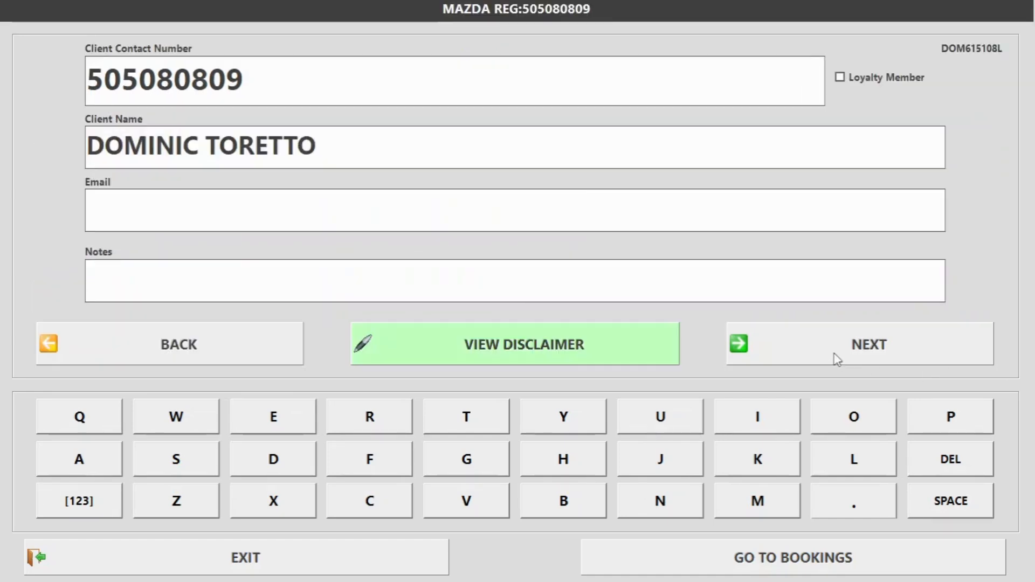
click(915, 354)
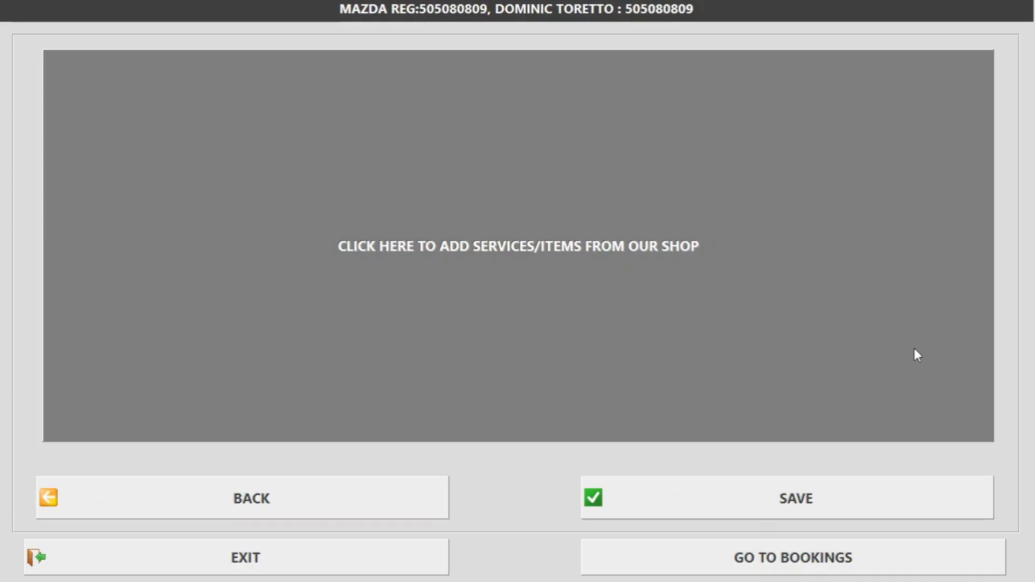
Step: Add VACUUM AND POLISH (100.00) from INTERIORS, then save the cash sale and the job
click(471, 244)
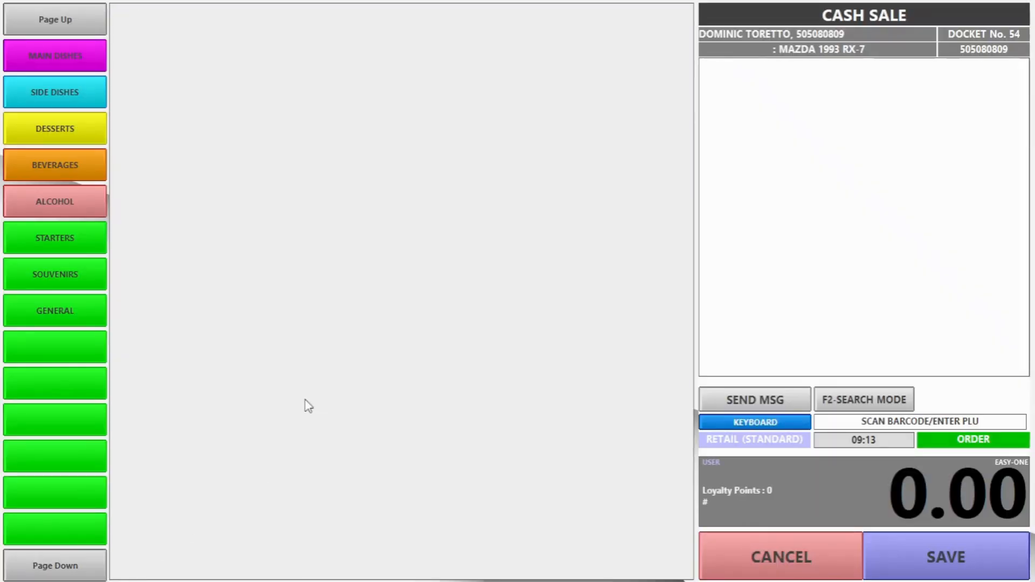
click(67, 573)
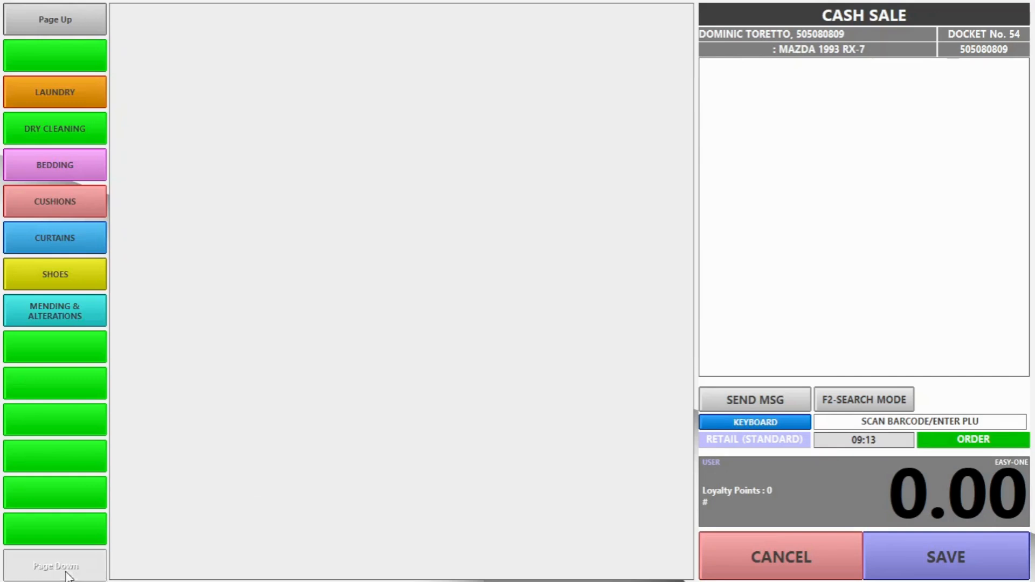
click(67, 565)
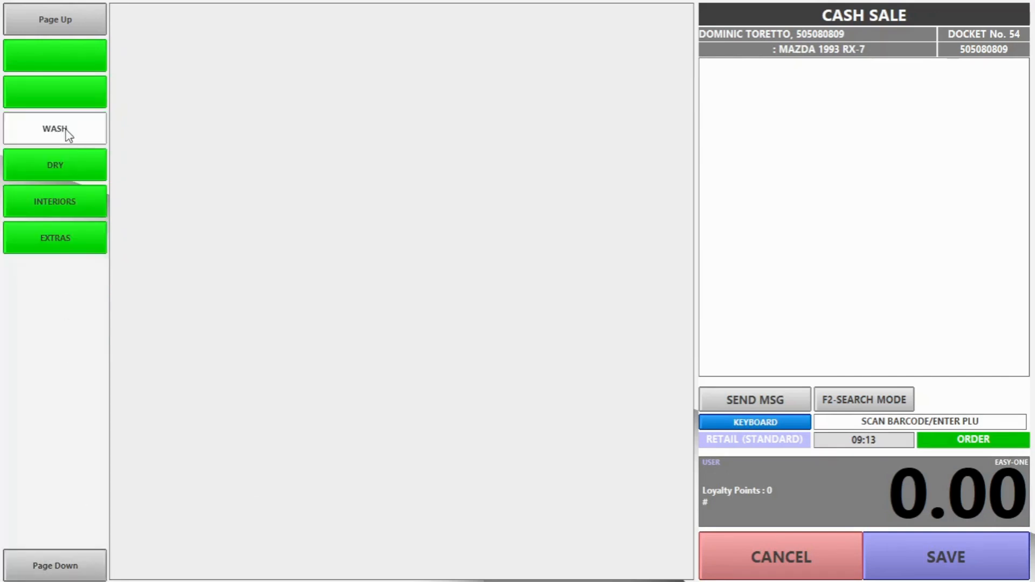
click(65, 203)
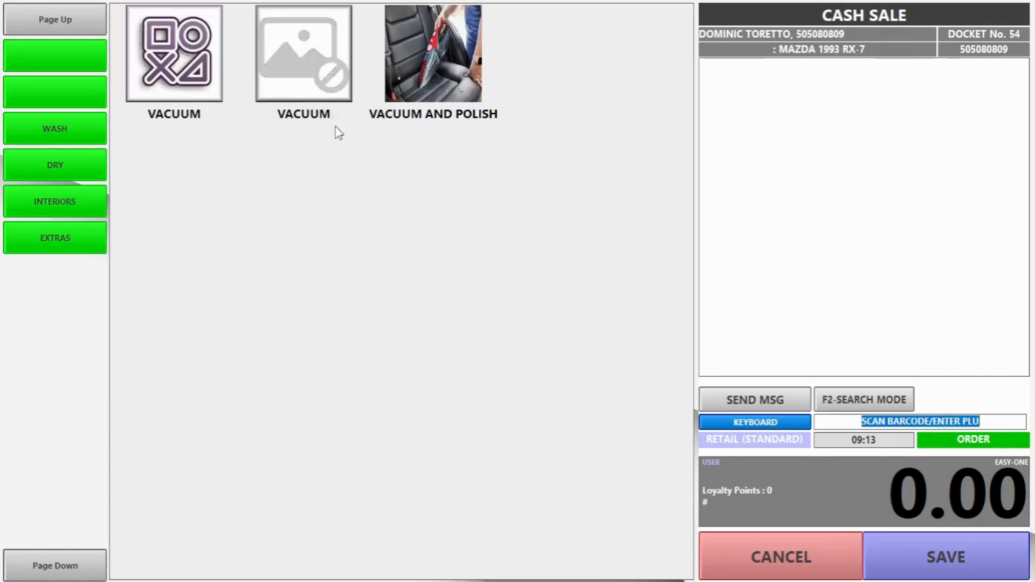
click(428, 64)
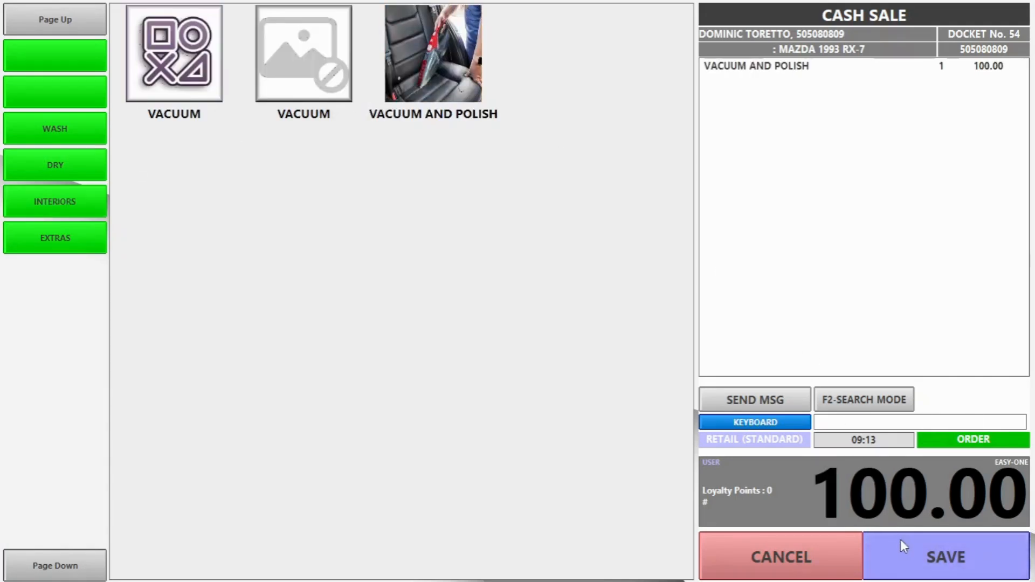
click(935, 560)
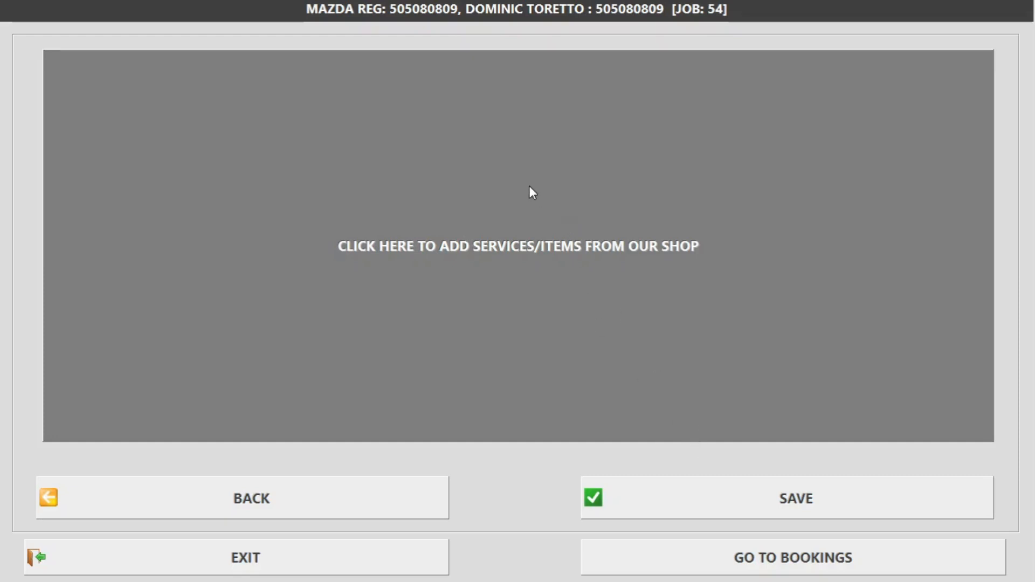
click(700, 490)
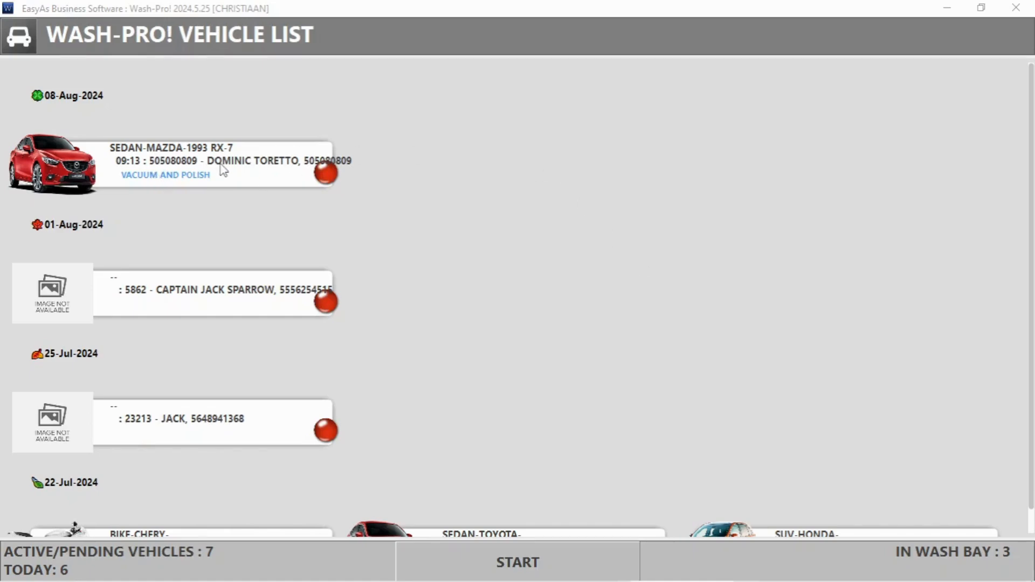
Step: Save the job back to the main menu, then open and close Settings without changes
key(Escape)
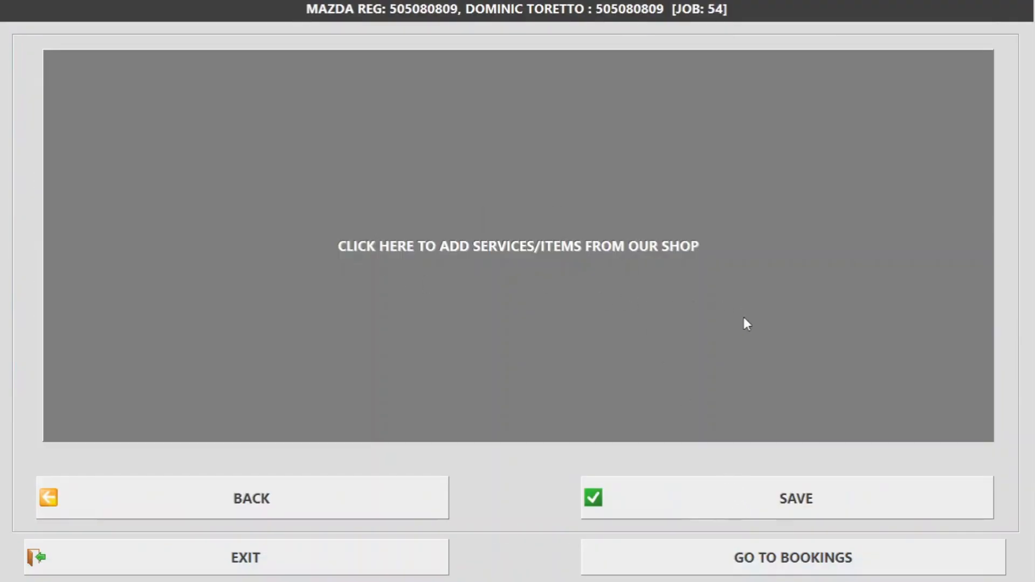
click(694, 485)
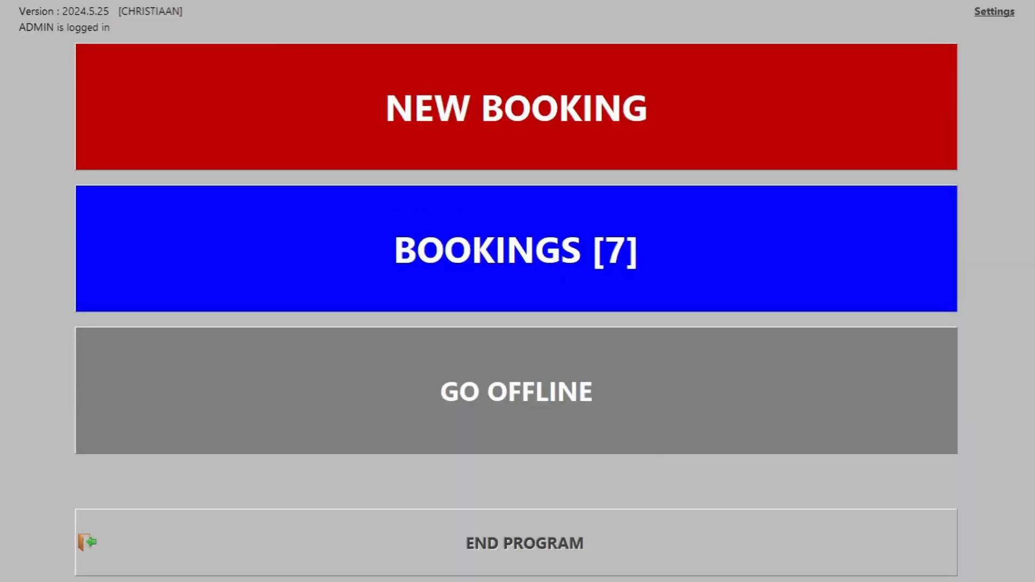
click(998, 10)
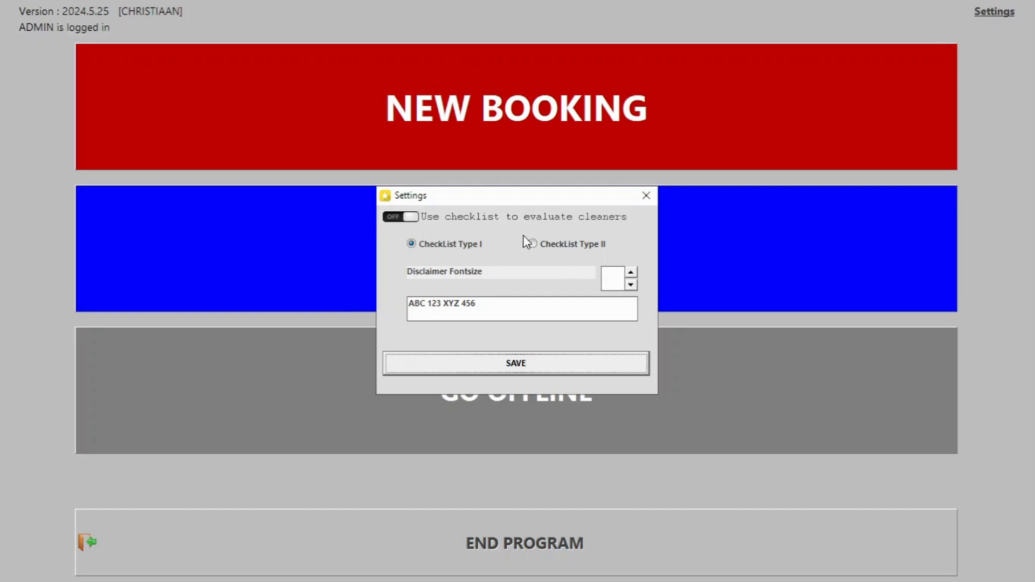
click(645, 195)
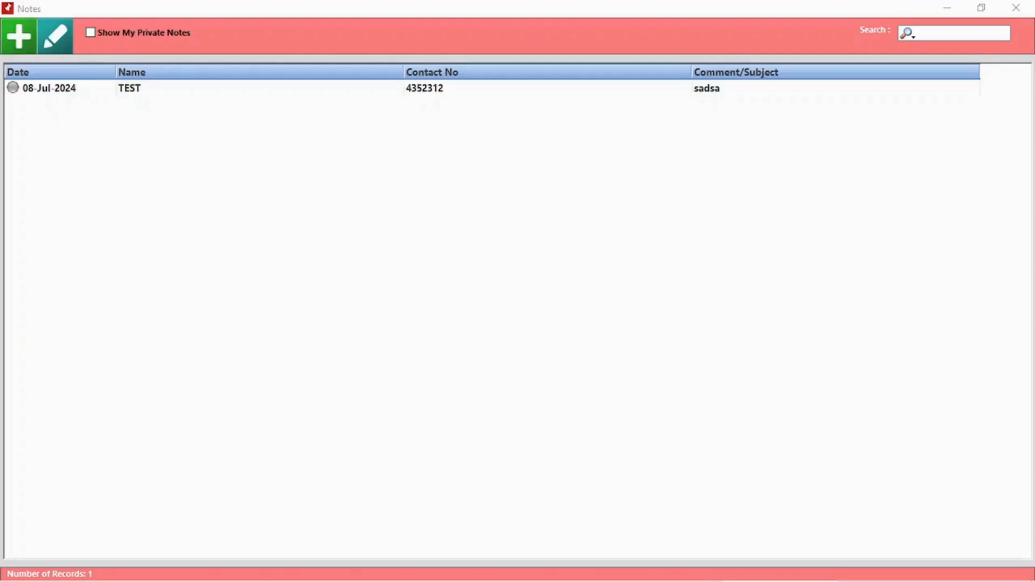
Step: Start a note for a database client with subject Meeting and body 'Discussing product xyz'
click(17, 49)
click(319, 120)
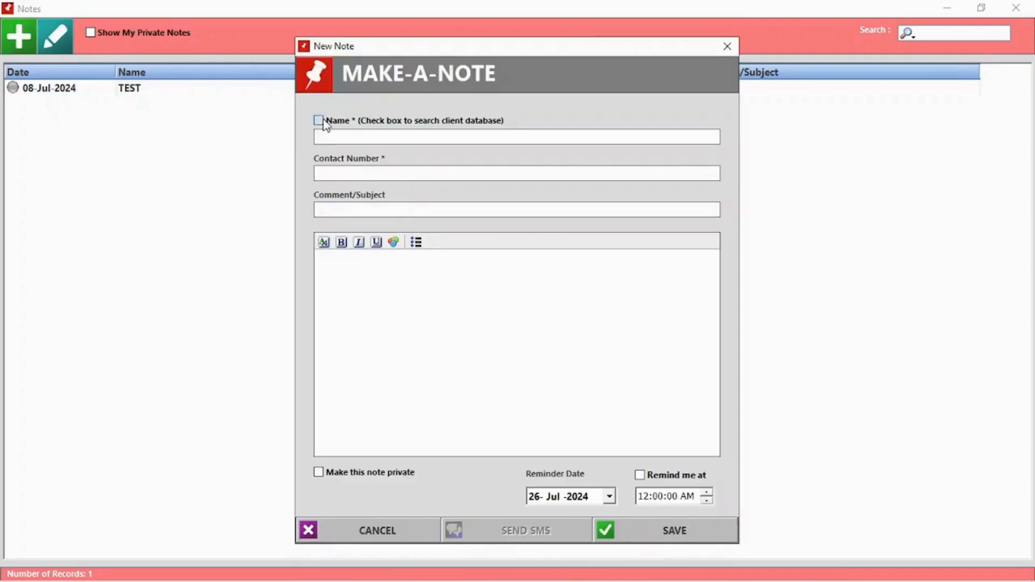
click(340, 137)
text(J)
double_click(343, 191)
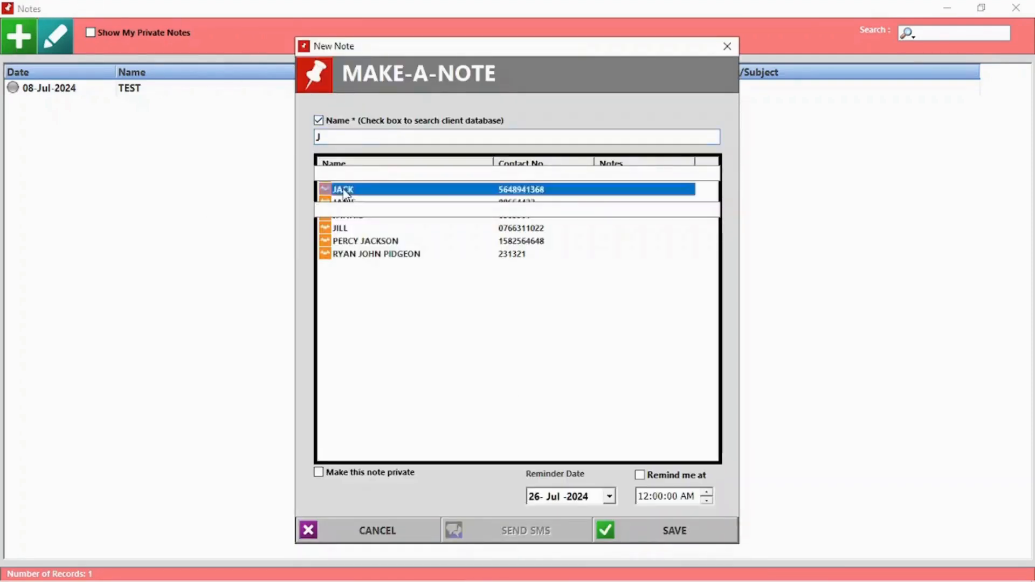
click(349, 212)
text(Meeting)
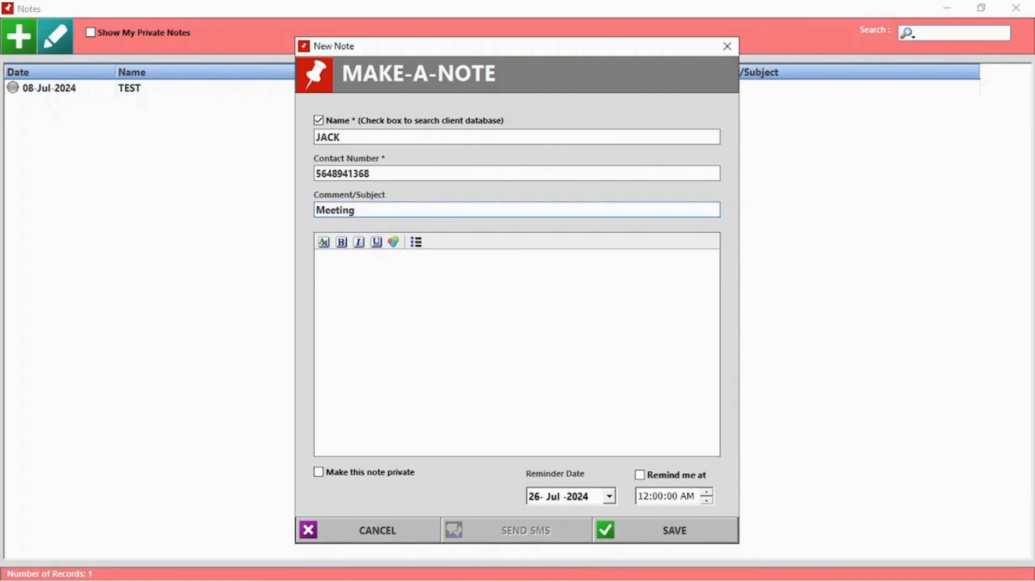
click(384, 284)
text(Discussing)
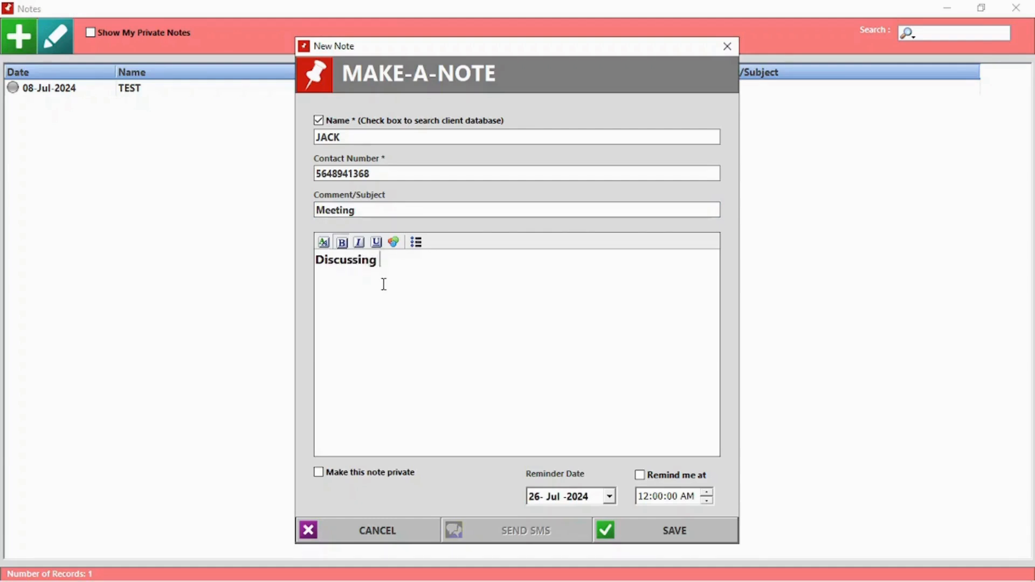
text( product xyz)
Step: Set a 9:22 AM reminder on the note and save it
click(639, 474)
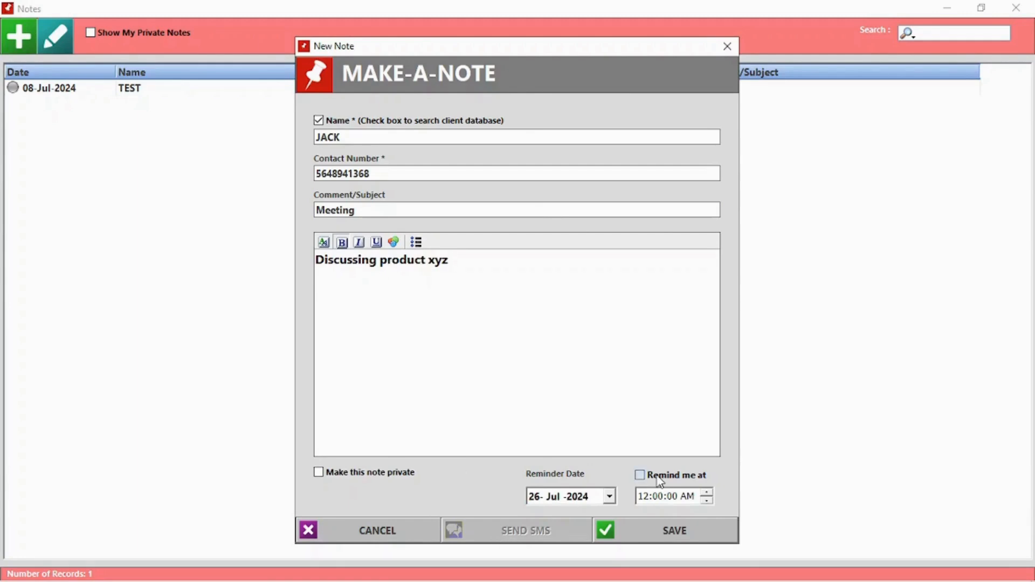
click(658, 496)
click(706, 493)
click(706, 493)
click(674, 531)
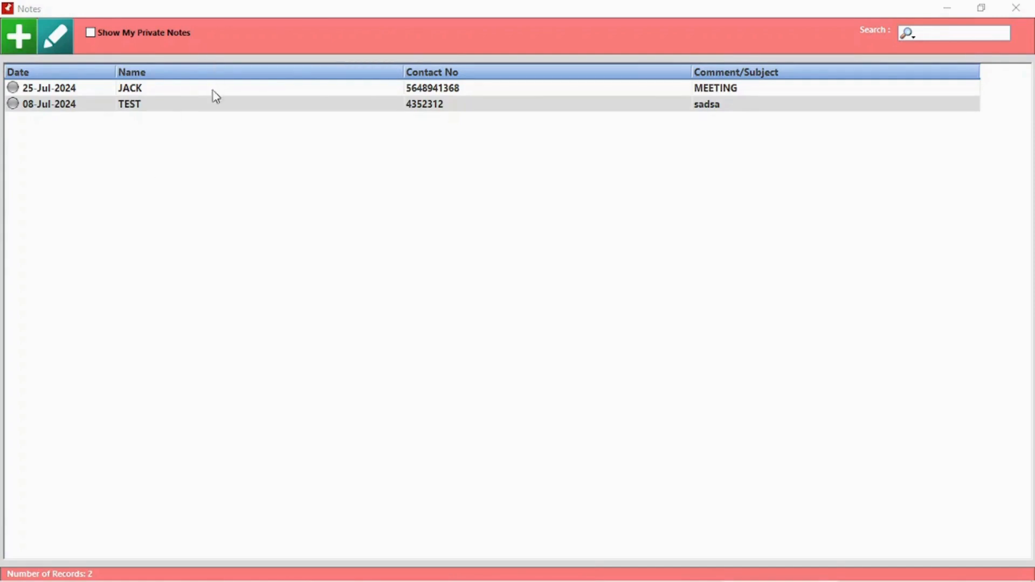
Step: Mark the TEST note complete, replace its subject with Meeting, and clear the old body
double_click(199, 105)
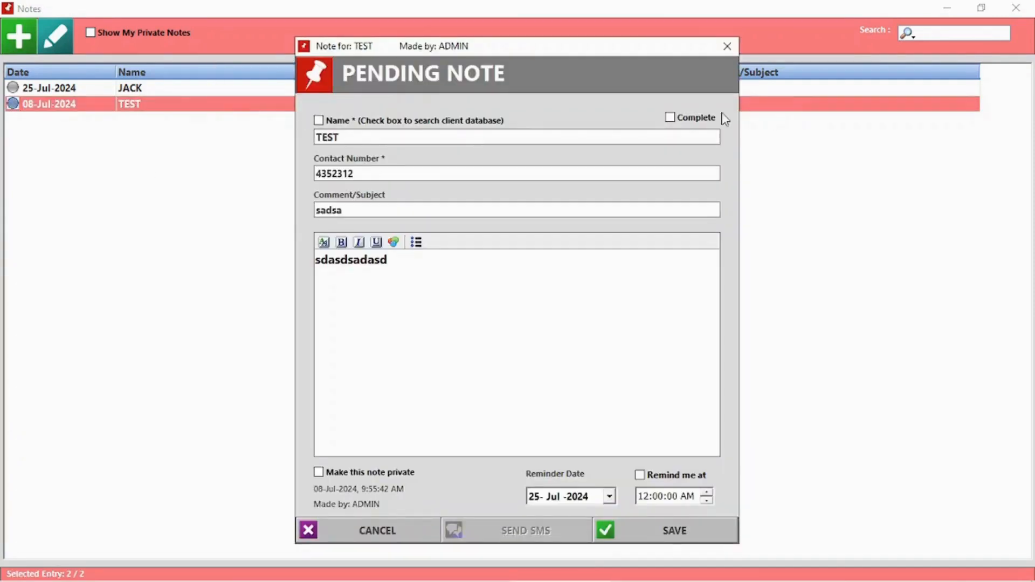
click(686, 118)
drag(428, 208, 311, 216)
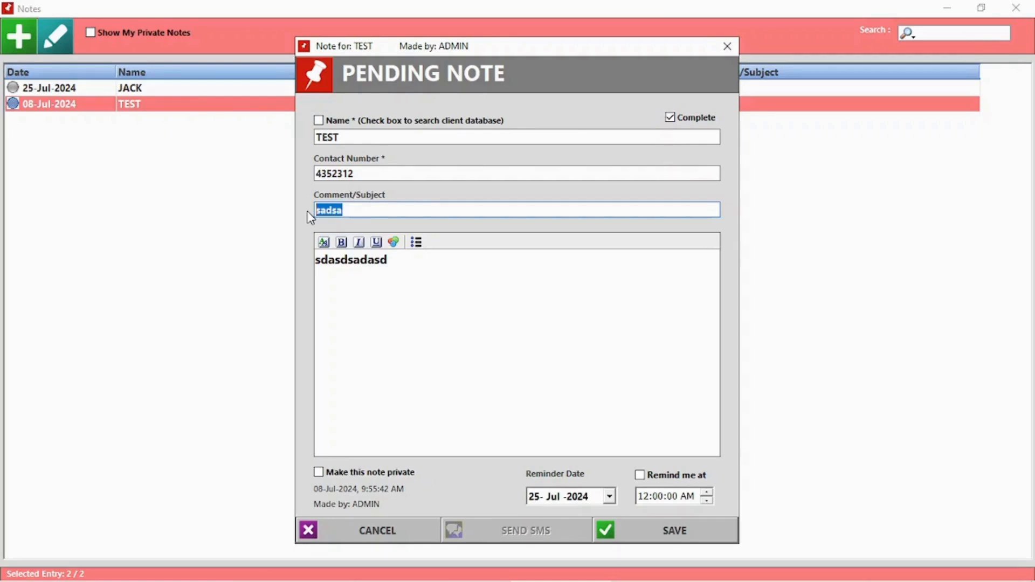
text(N)
text(eeting)
drag(409, 285, 284, 282)
key(Delete)
Step: Make the note private with body 123, save it, and confirm it is complete
click(421, 473)
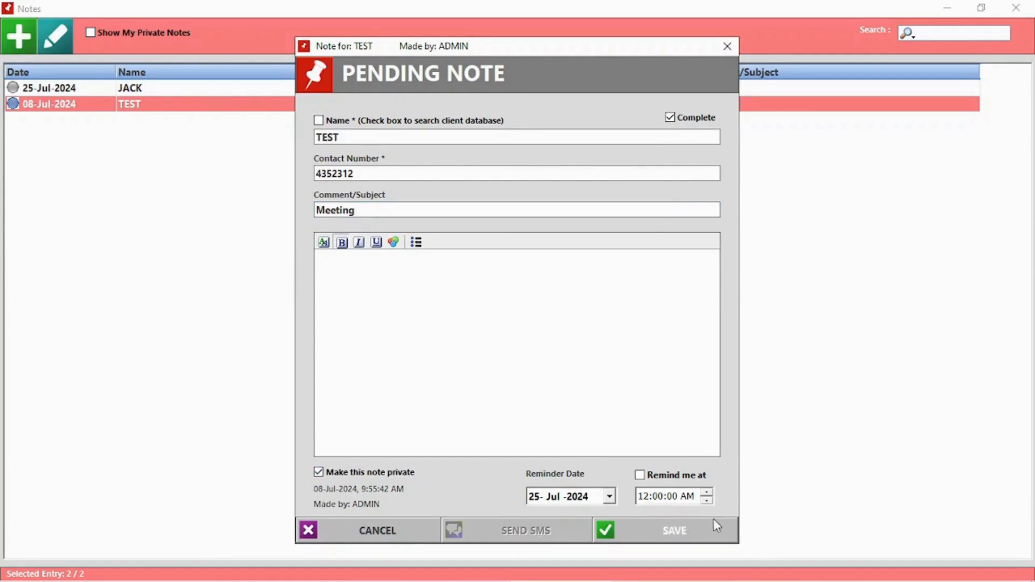
click(714, 521)
click(530, 344)
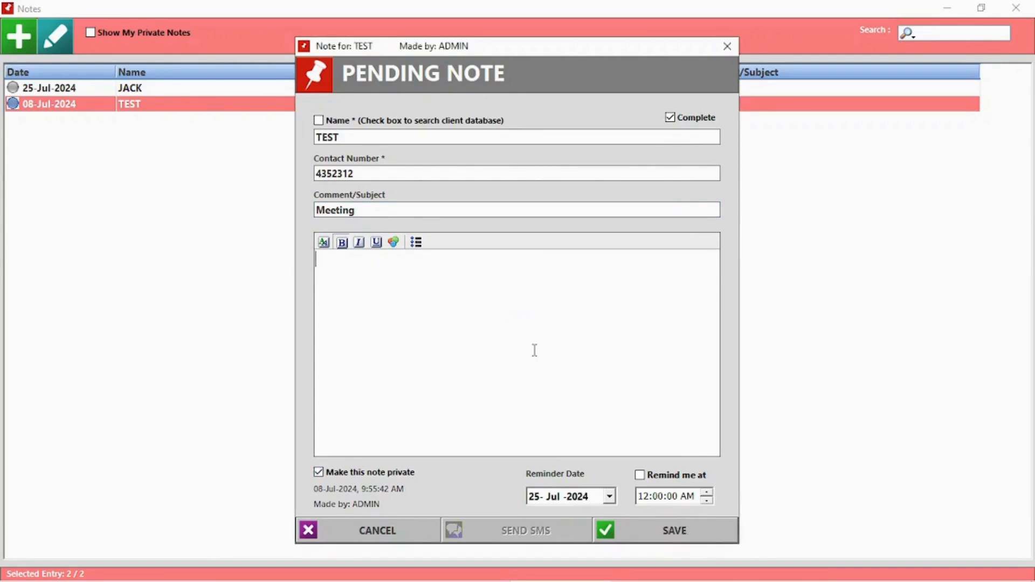
text(123)
click(674, 533)
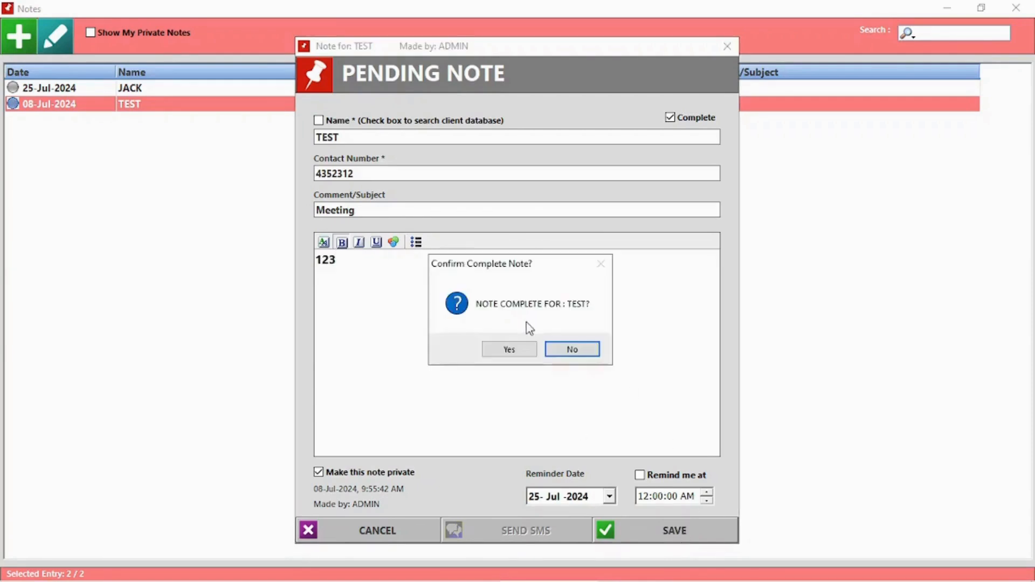
click(510, 349)
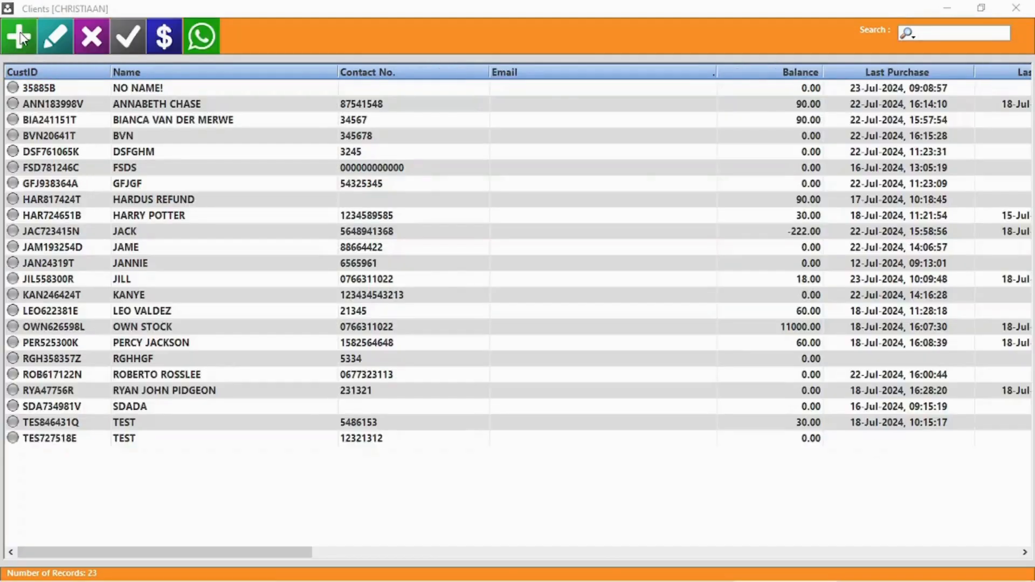
Step: Start a new client and fill in the name, contact number, VAT number and ID number
click(21, 40)
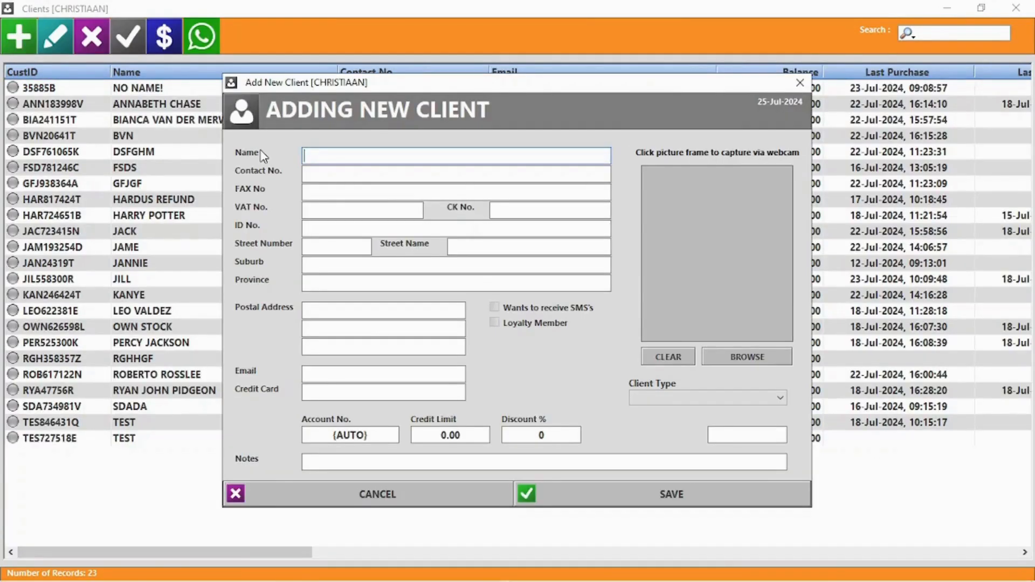
text(Jack sparrow)
key(Tab)
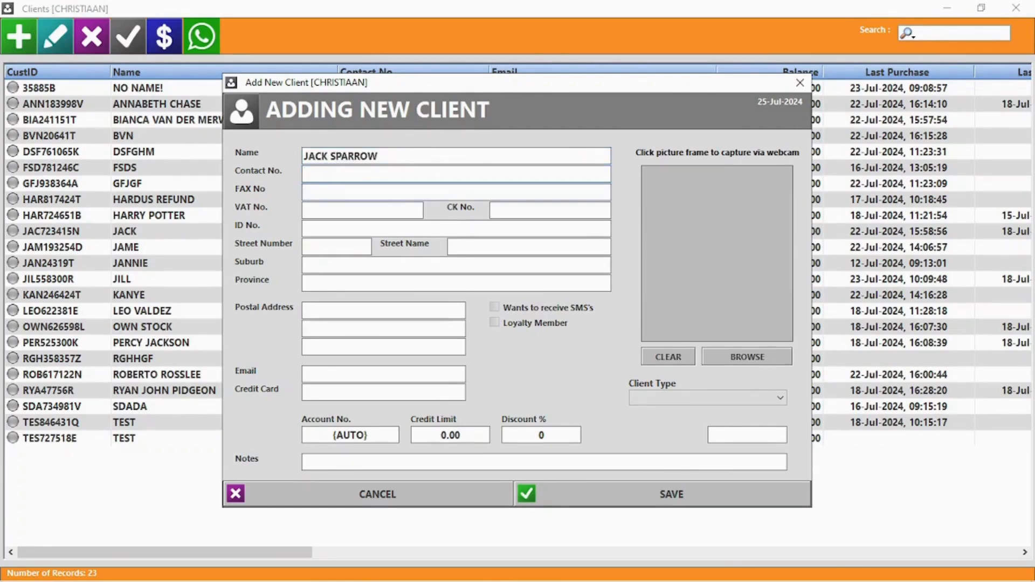
text(5556254515)
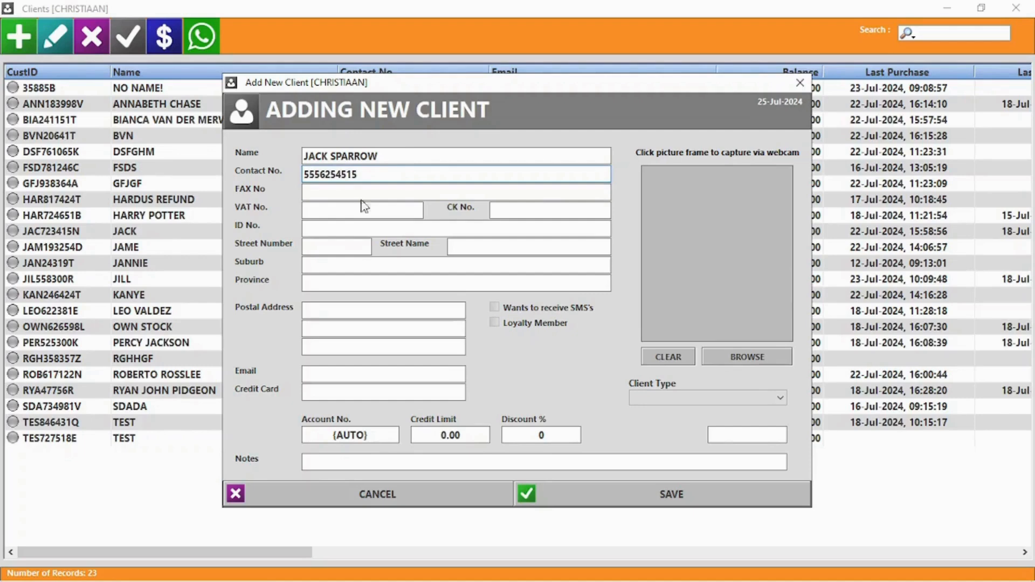
click(364, 206)
text(5845481)
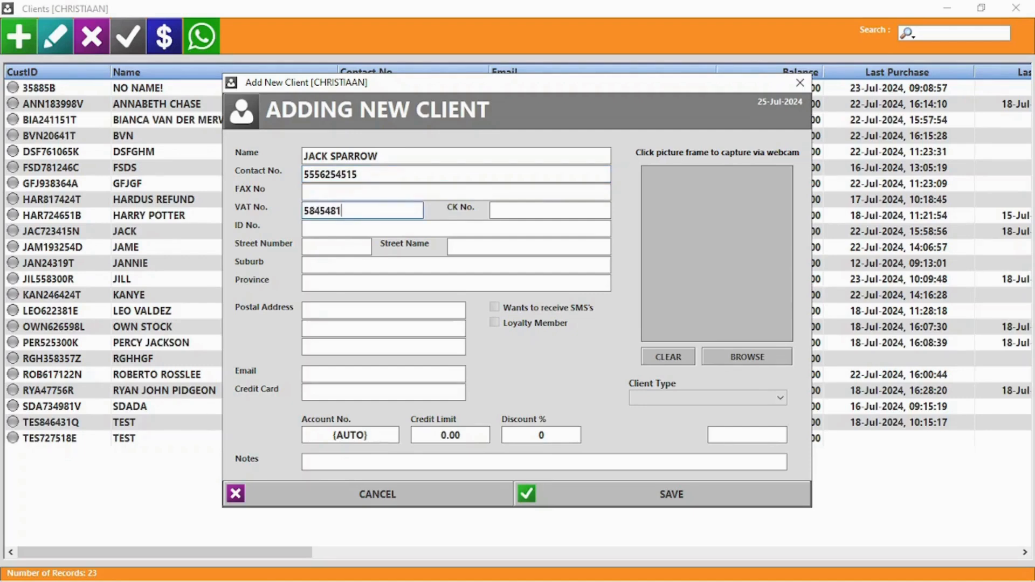
click(379, 230)
text(555)
click(335, 282)
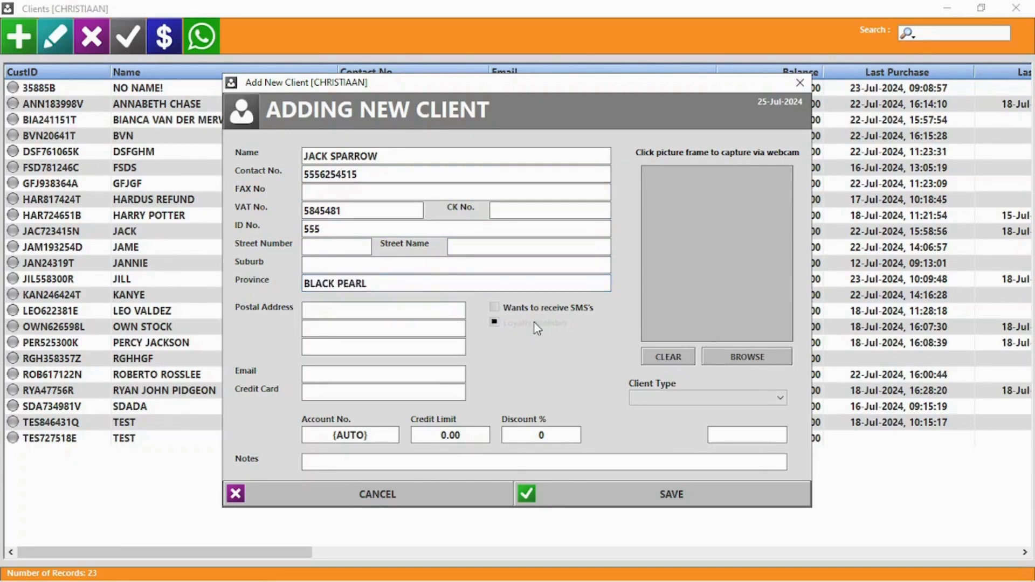
Step: Make the client a loyalty member with their e-mail address and a 10000.00 credit limit
click(505, 324)
click(335, 375)
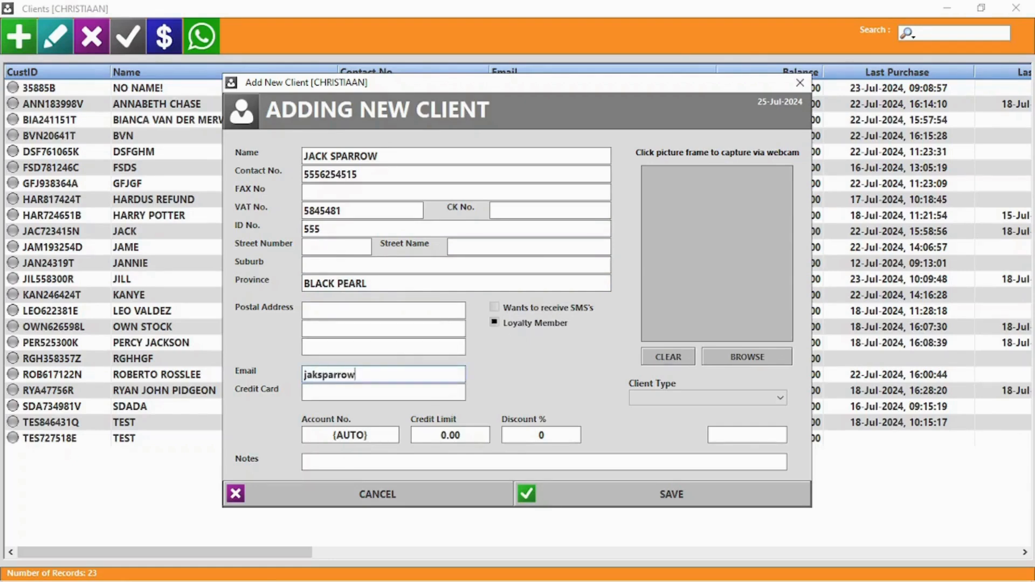
click(450, 436)
text(10000)
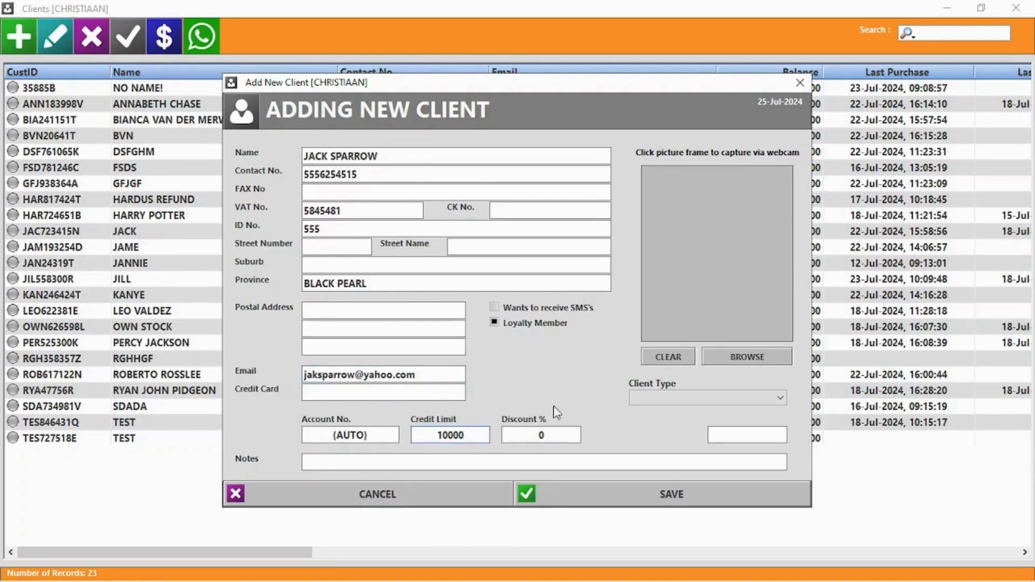
click(548, 435)
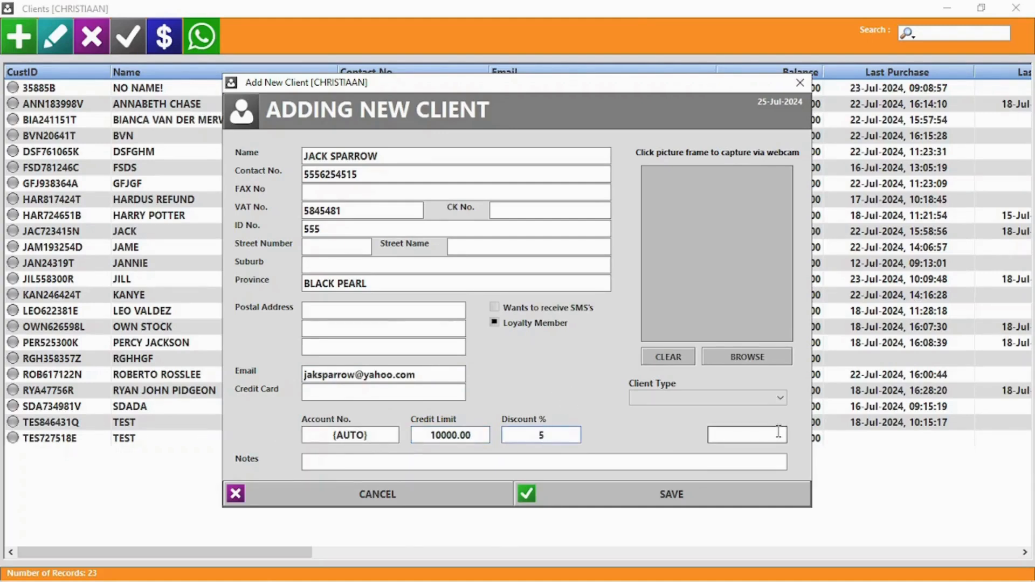
Step: Attach a photo to the client via BROWSE and save the new client
click(701, 398)
click(683, 400)
click(754, 350)
click(698, 246)
click(925, 488)
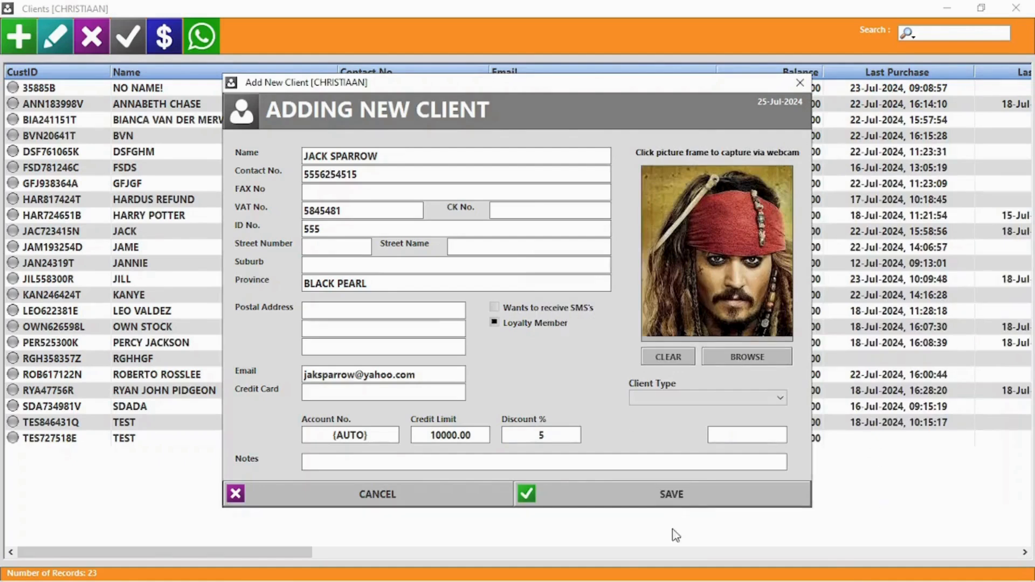
click(668, 499)
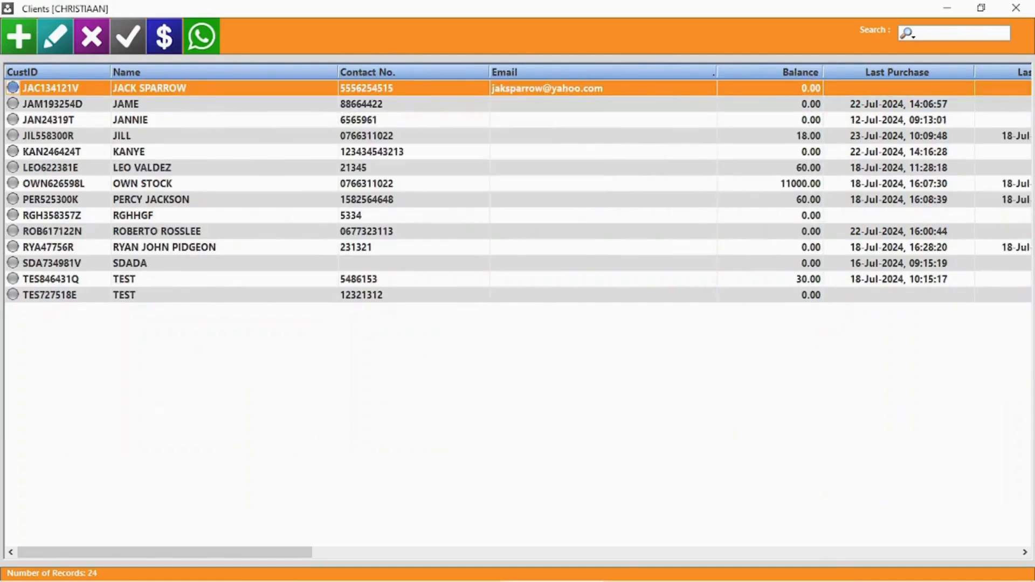
Step: Prefix the new client's name with Captain, set company BlackPearl and a 9000 credit limit
double_click(195, 90)
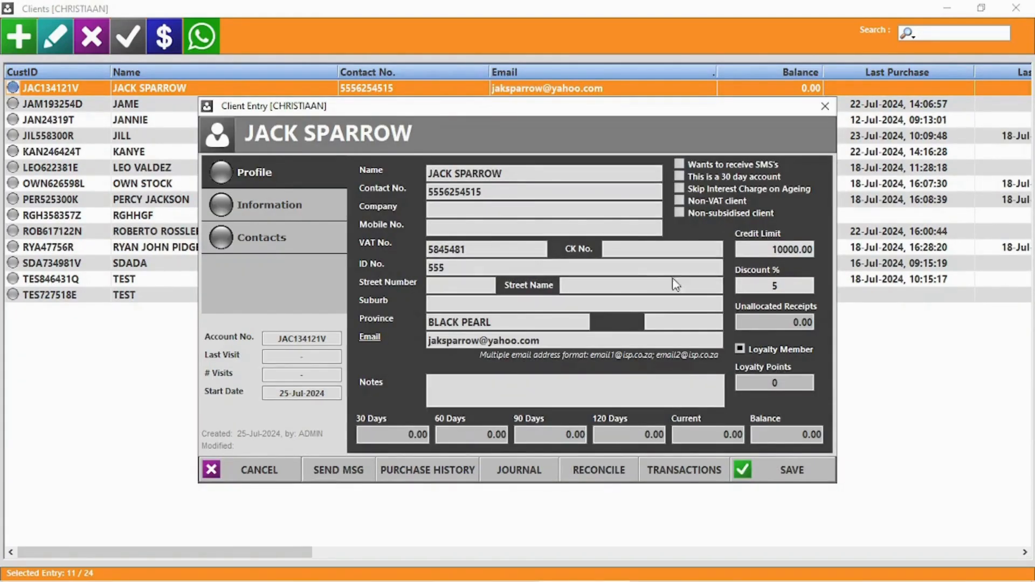
click(430, 172)
key(Home)
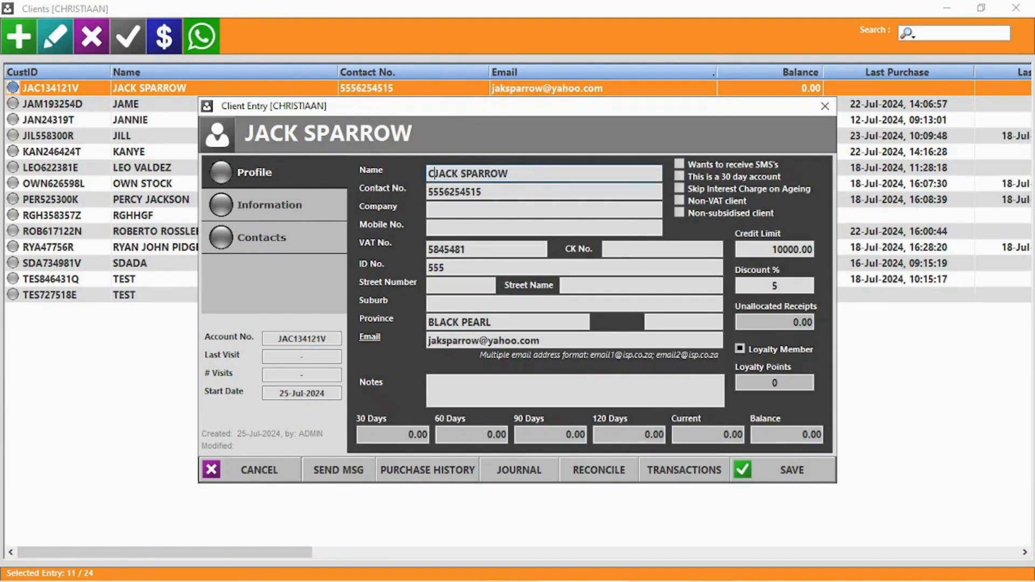
text(Captain)
click(438, 210)
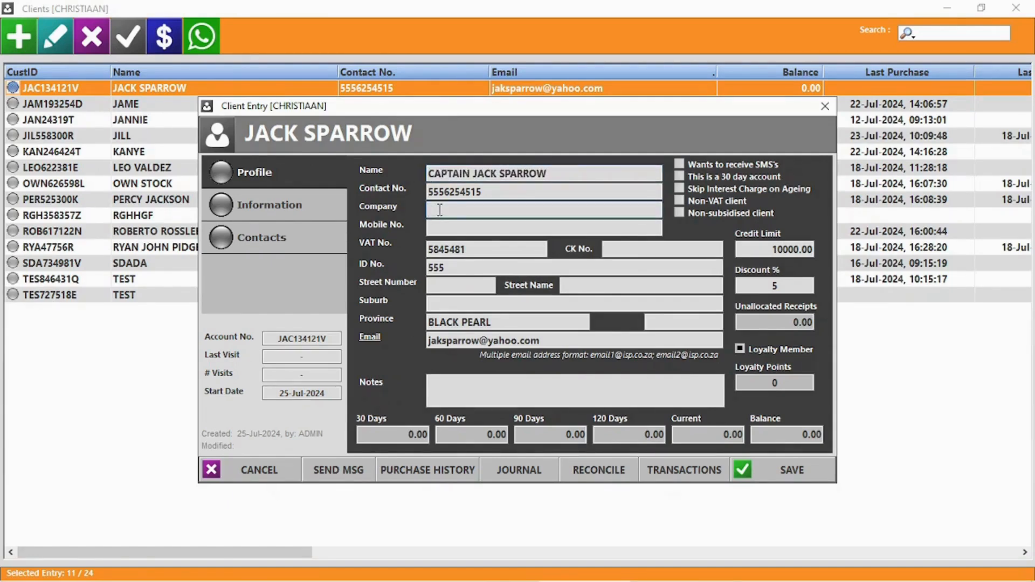
text(BlackPearl)
click(791, 249)
text(9000)
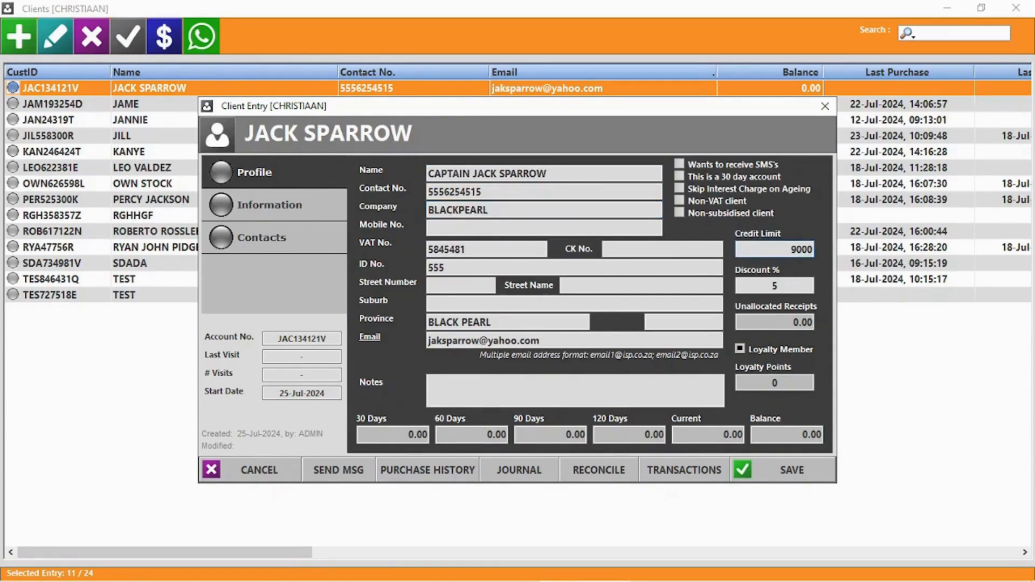
Step: Review the client's Information and Contacts tabs, then start sending them a message
click(246, 213)
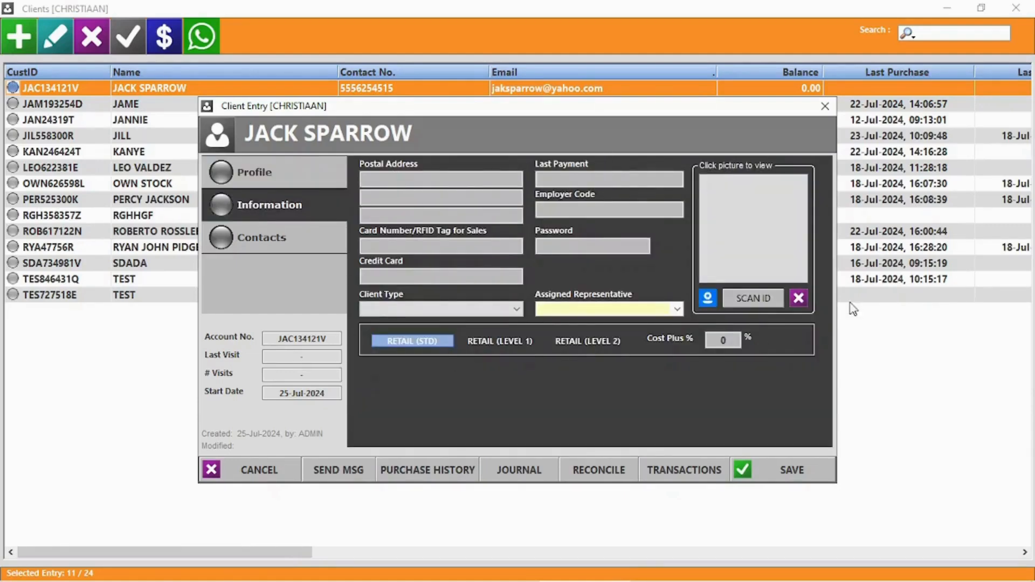
click(677, 308)
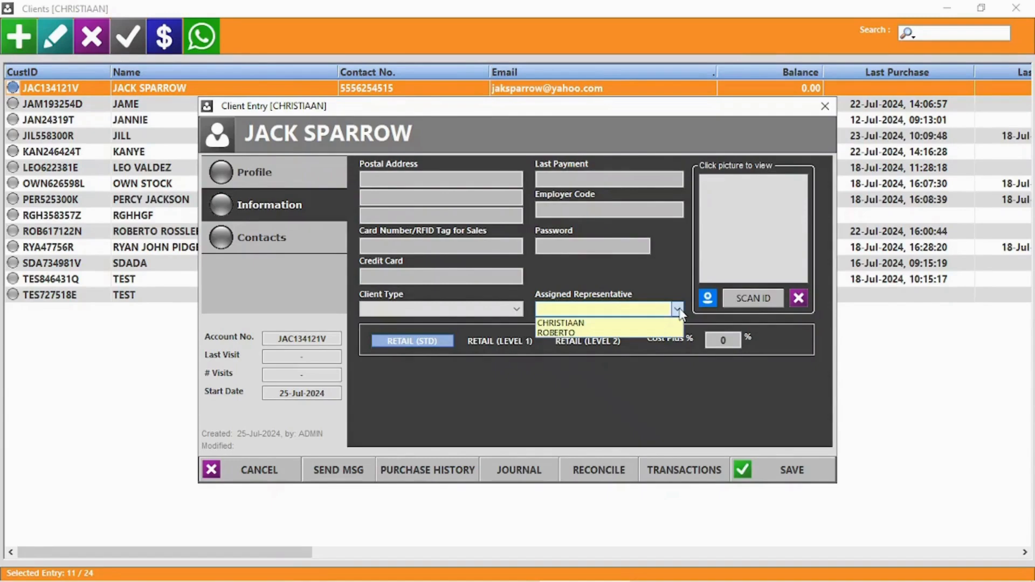
click(677, 309)
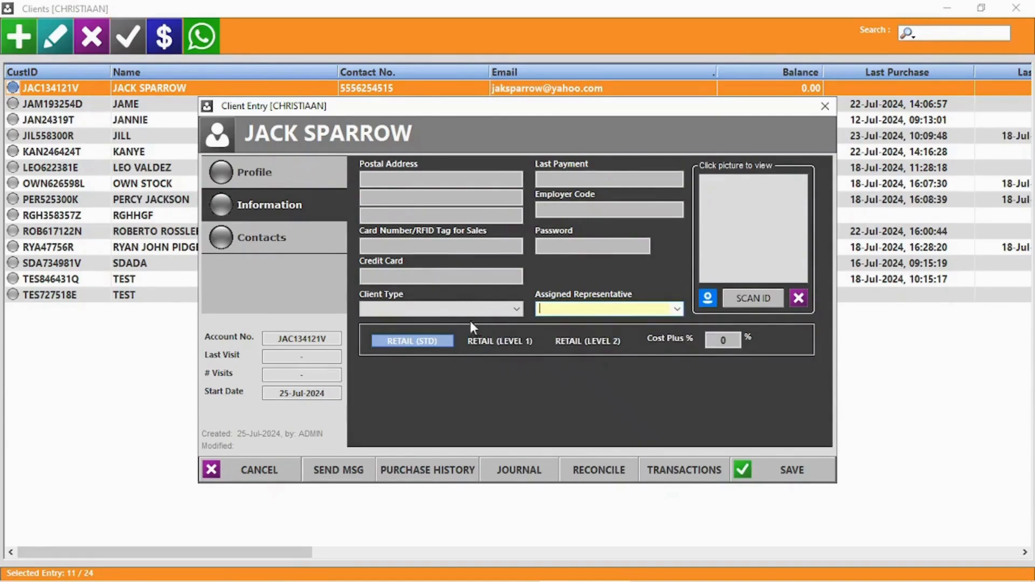
click(282, 246)
click(257, 177)
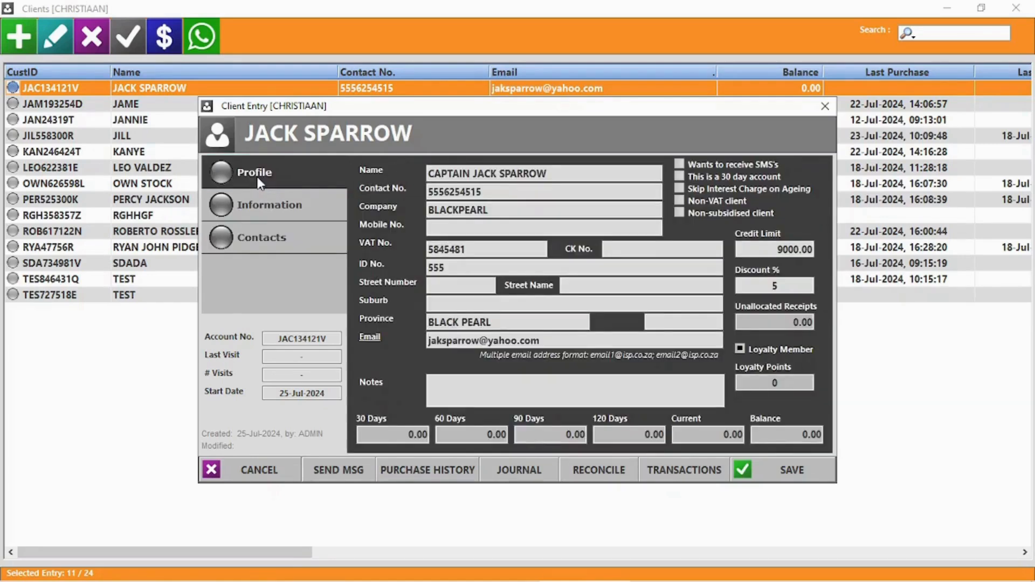
click(325, 474)
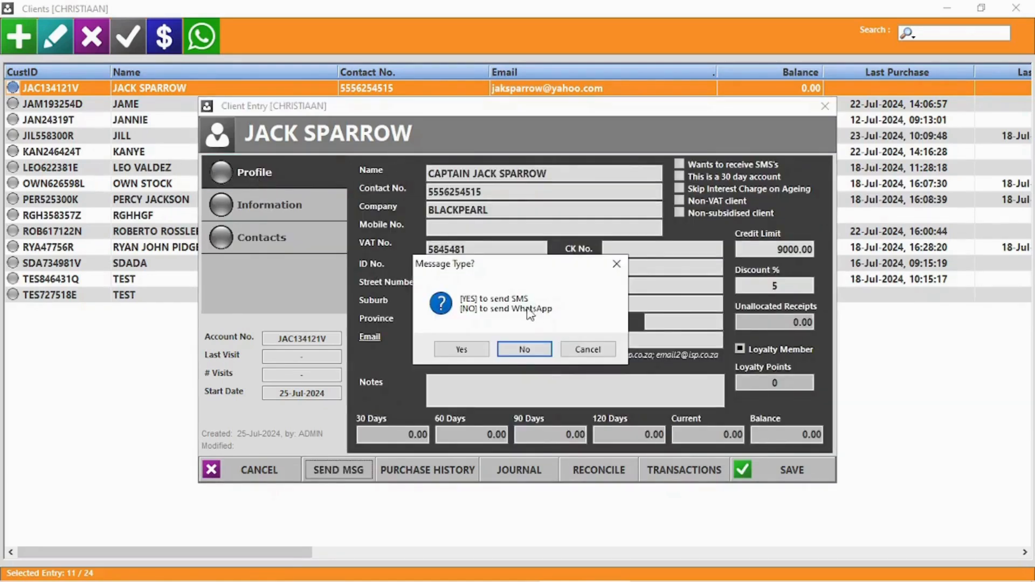
Step: Choose WhatsApp, close the messenger, then open the client with a 30.00 balance
click(525, 351)
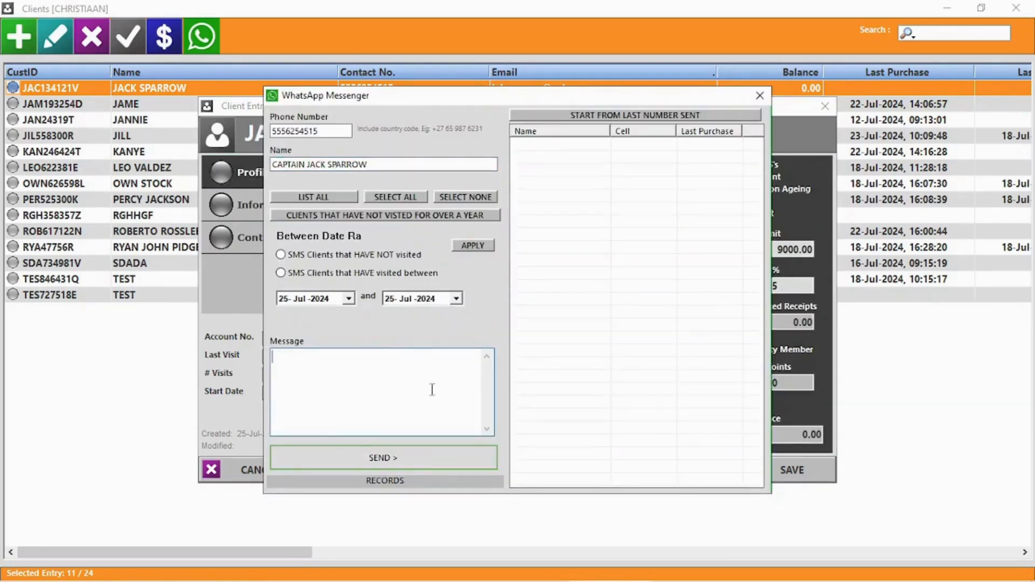
click(759, 95)
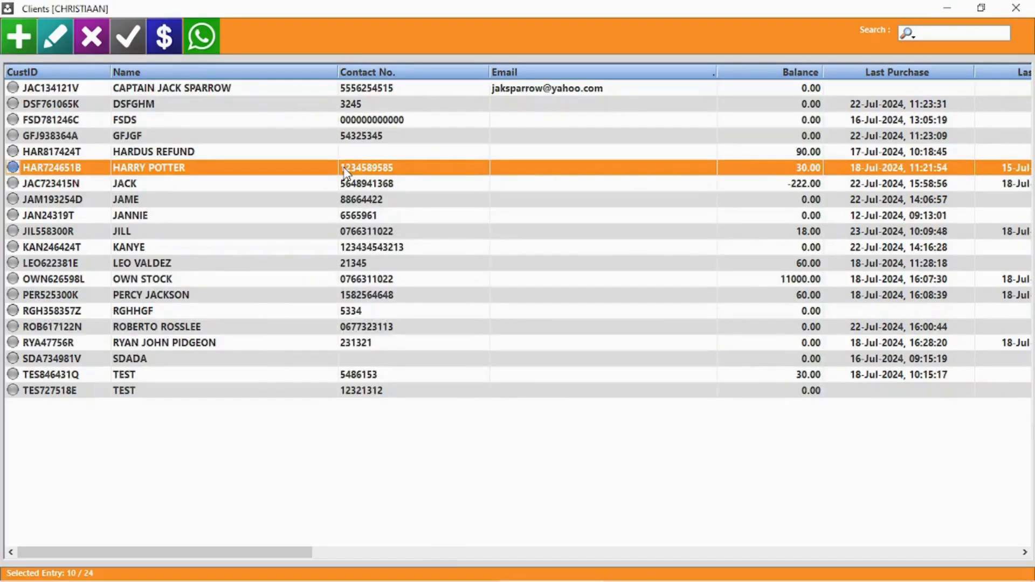
double_click(345, 171)
Step: Check the client's purchase history, then start a Payment account journal described as EFT payment
click(419, 469)
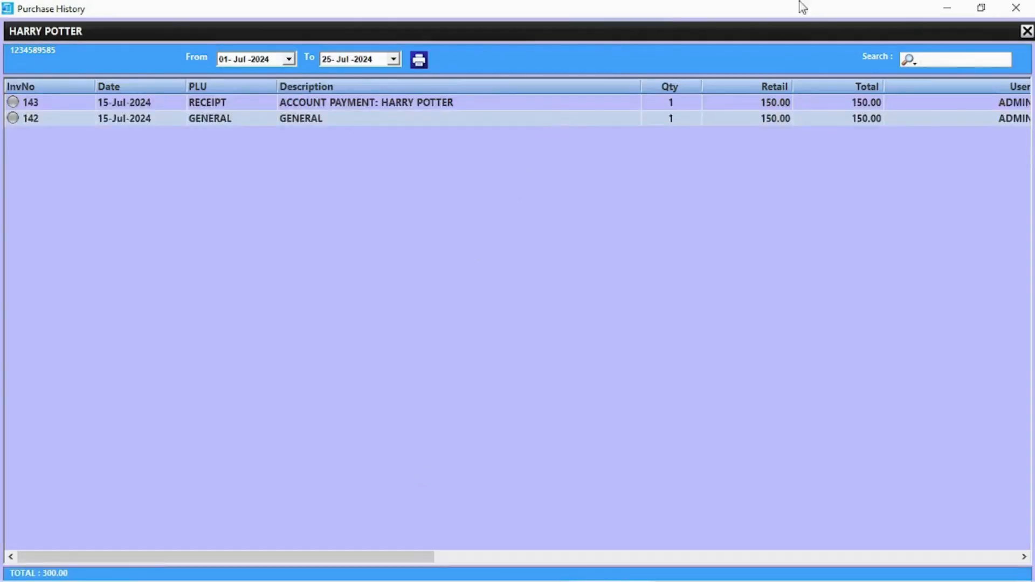
click(1015, 8)
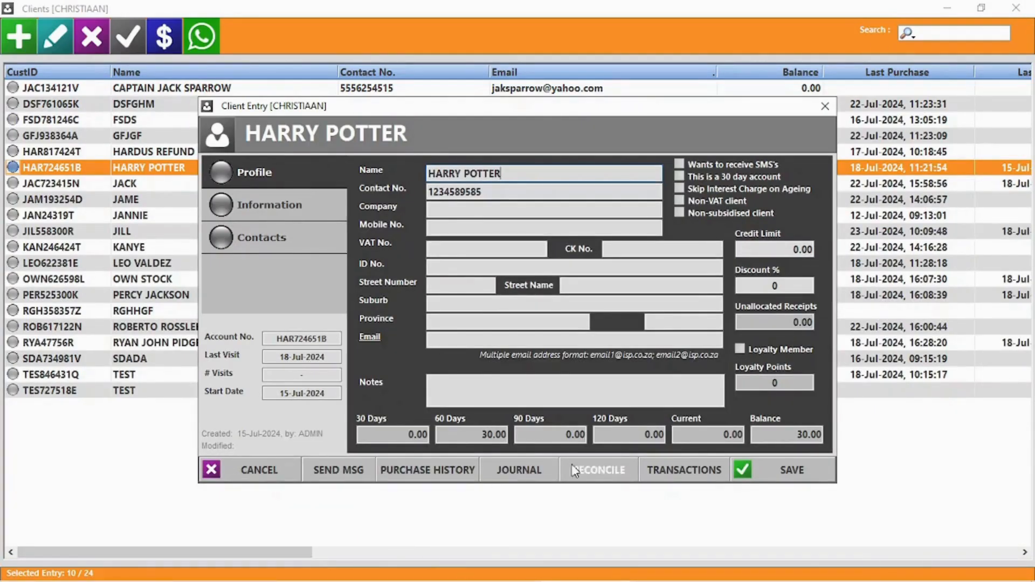
click(517, 478)
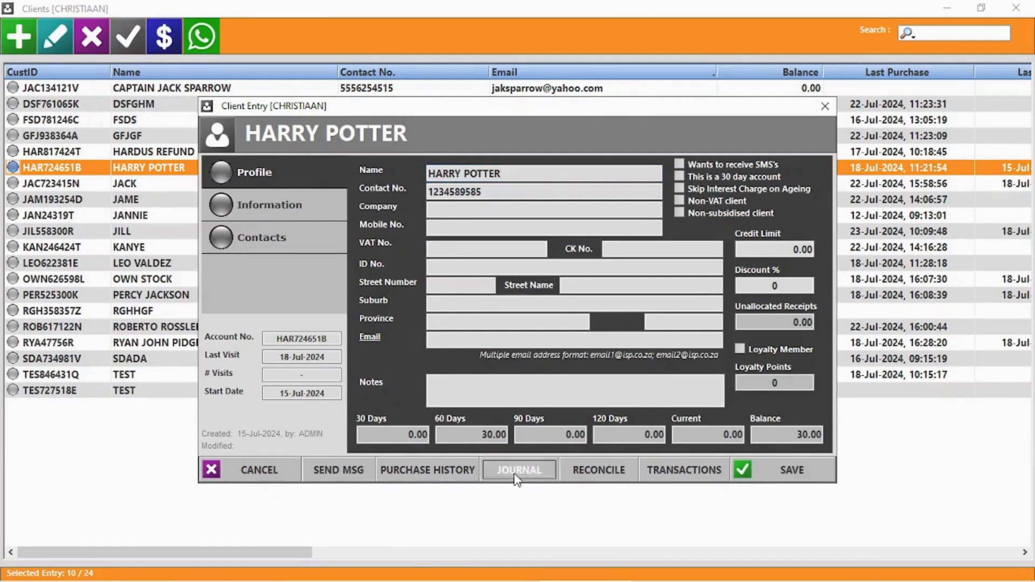
click(343, 357)
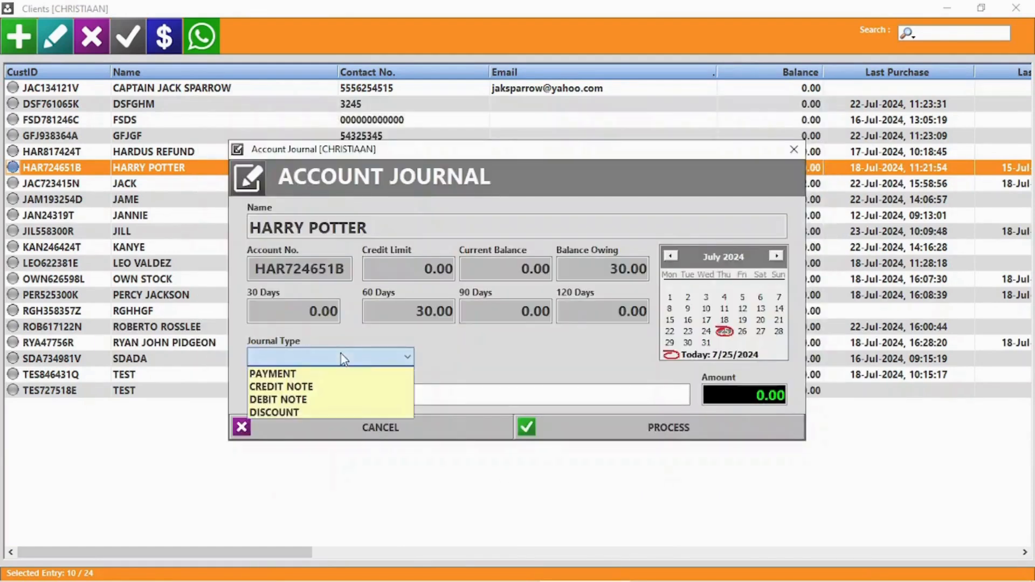
click(285, 374)
click(491, 360)
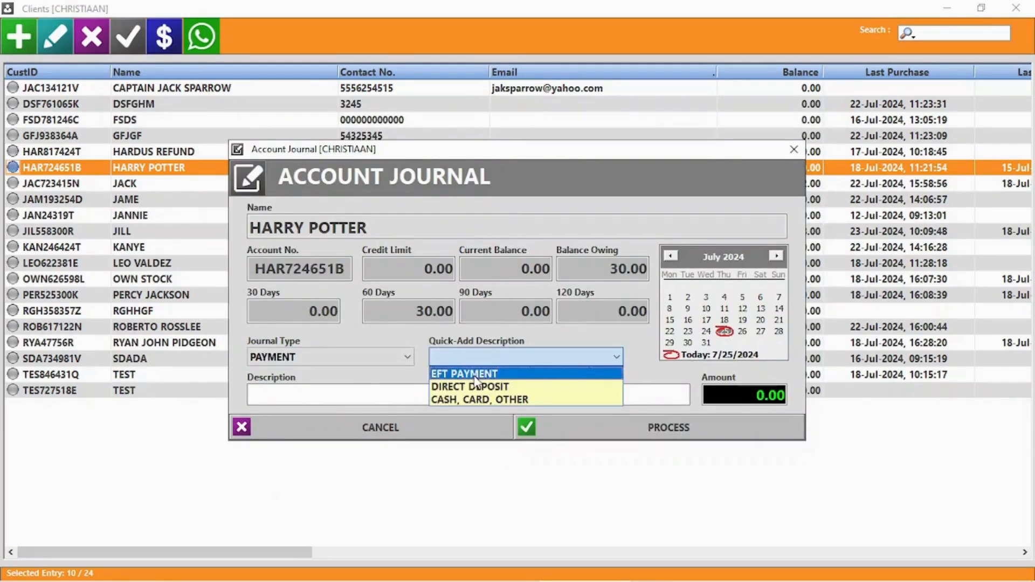
click(474, 373)
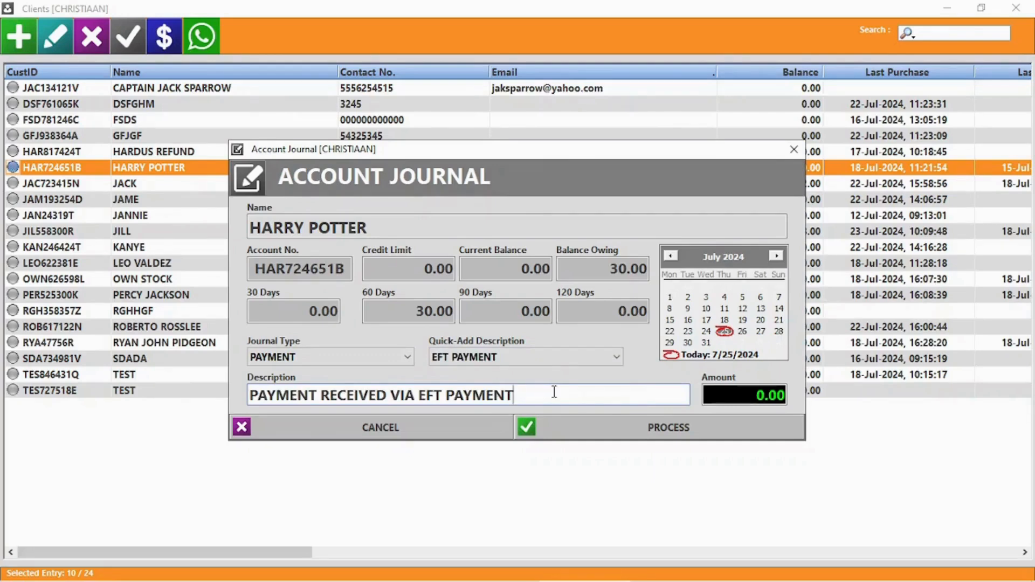
Step: Post the 500.00 payment, skipping printing and account reconciliation
click(748, 396)
text(500)
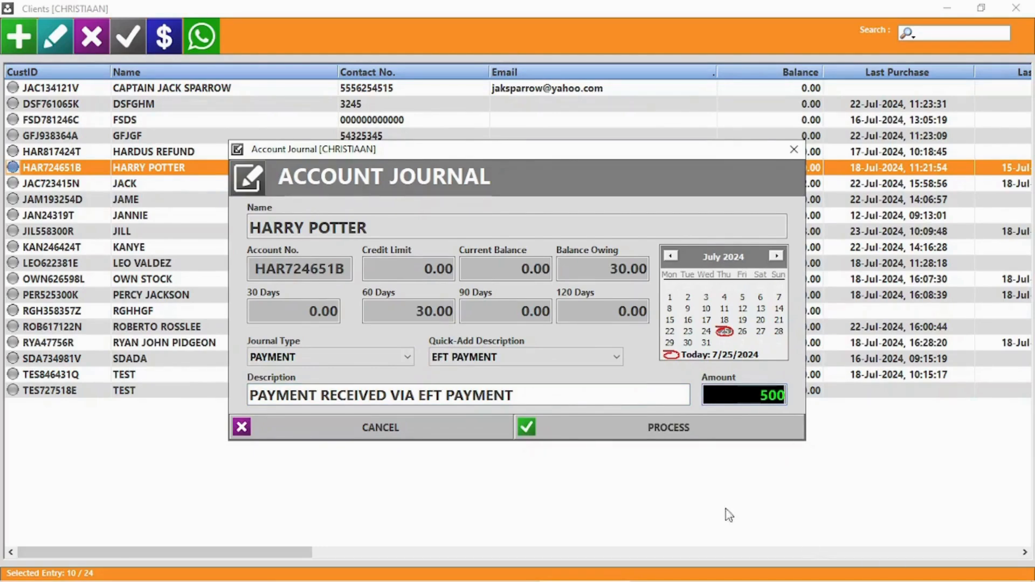
click(681, 425)
click(560, 351)
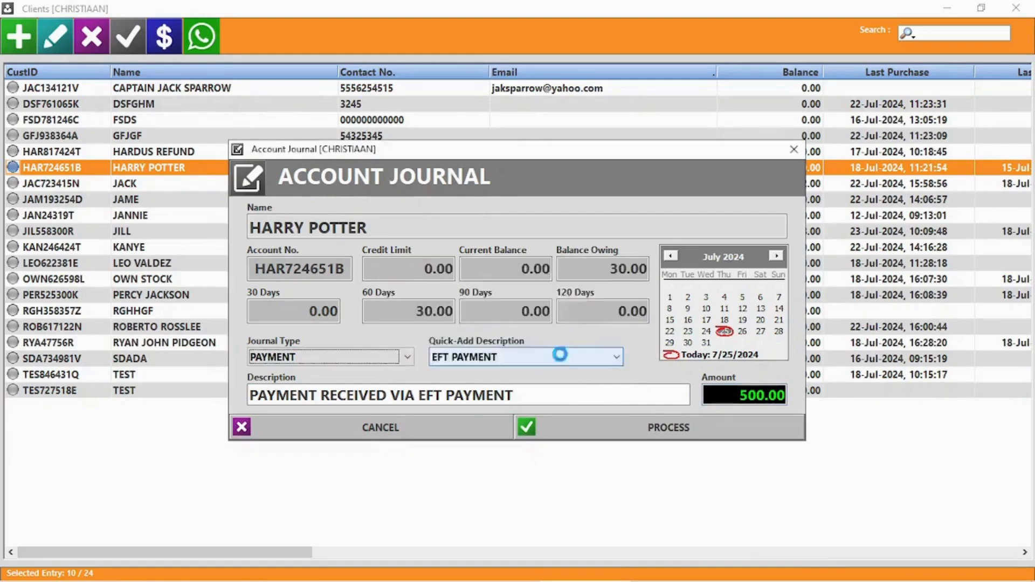
click(561, 351)
click(564, 345)
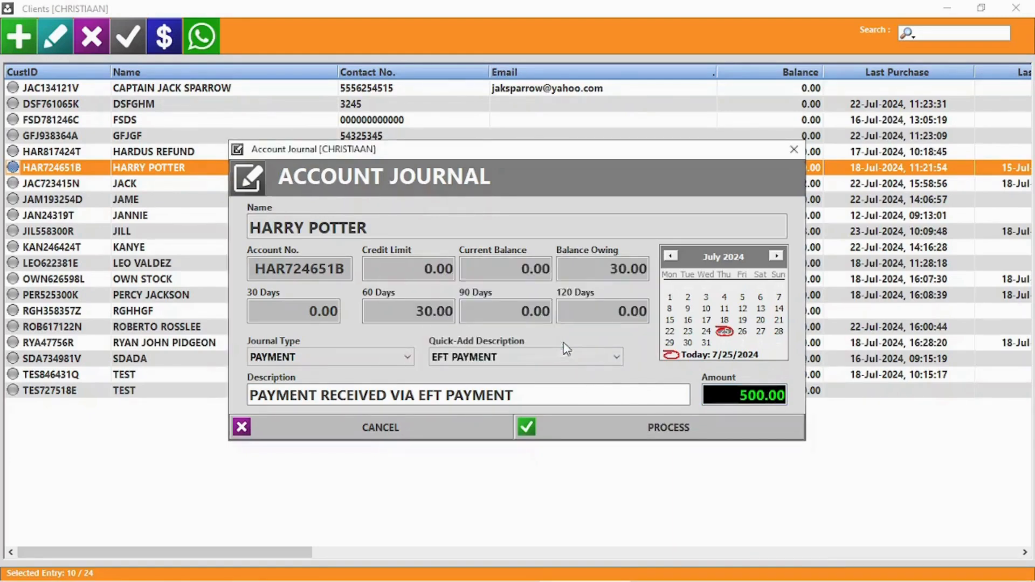
click(604, 350)
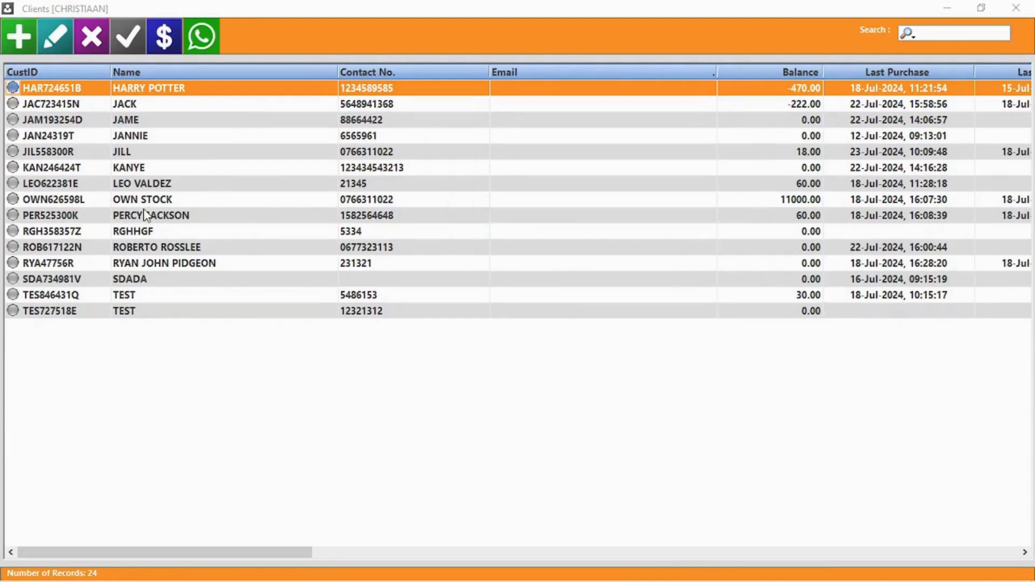
Step: Reconcile the top client's account by allocating 30.00 to invoice 216, then process it
double_click(149, 89)
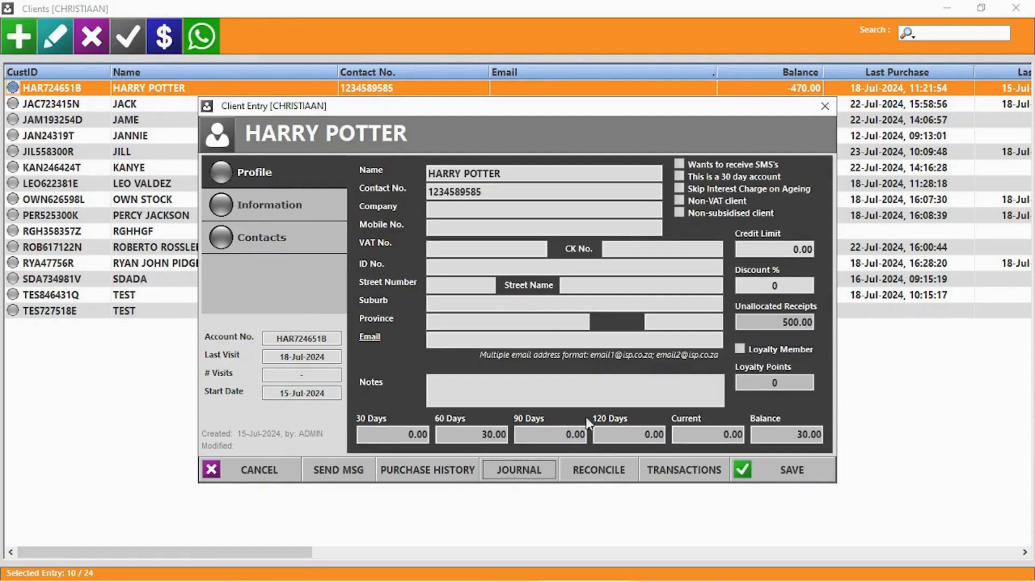
click(602, 477)
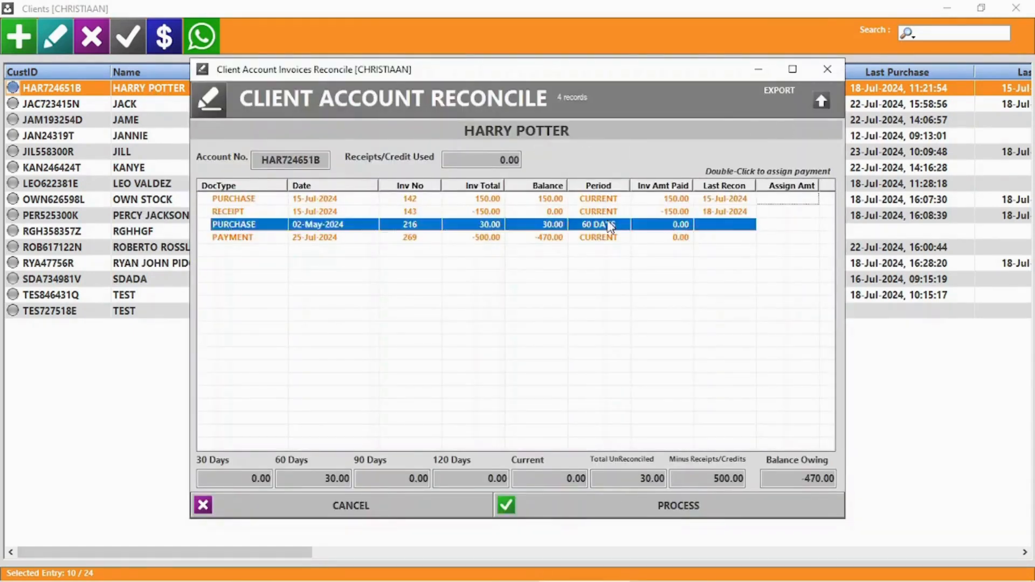
double_click(612, 225)
click(622, 193)
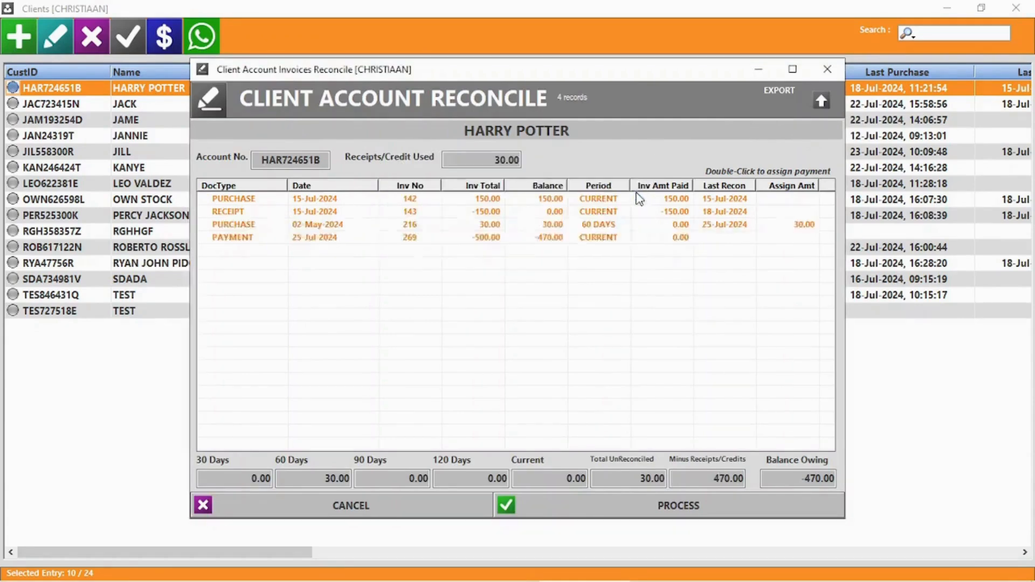
click(726, 475)
double_click(645, 479)
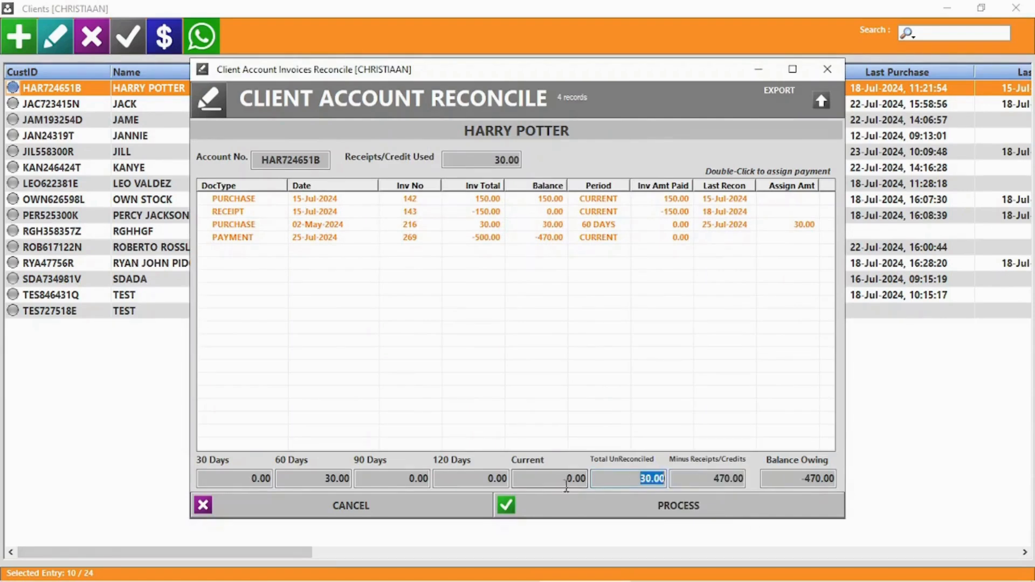
click(306, 476)
double_click(306, 476)
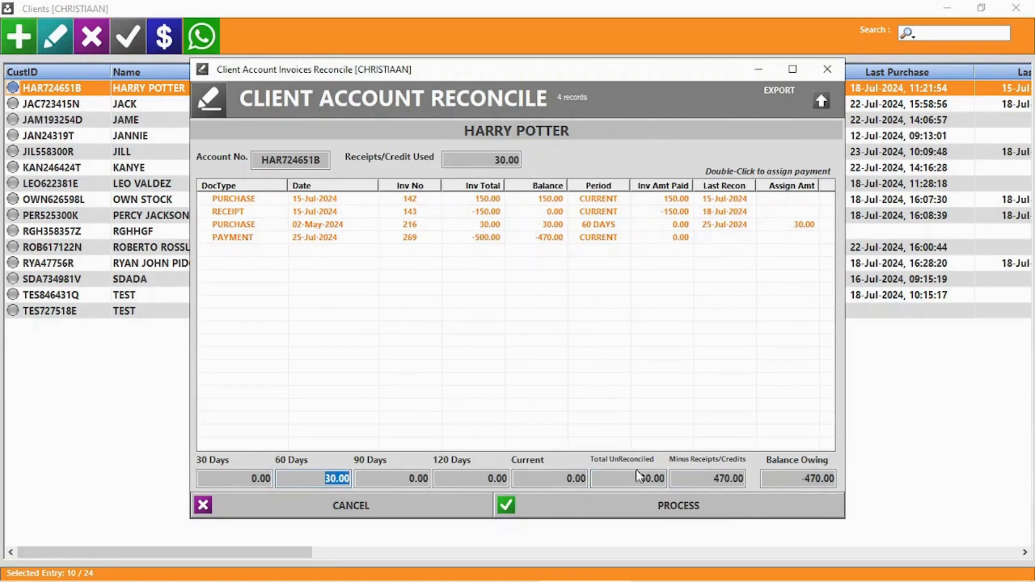
click(675, 507)
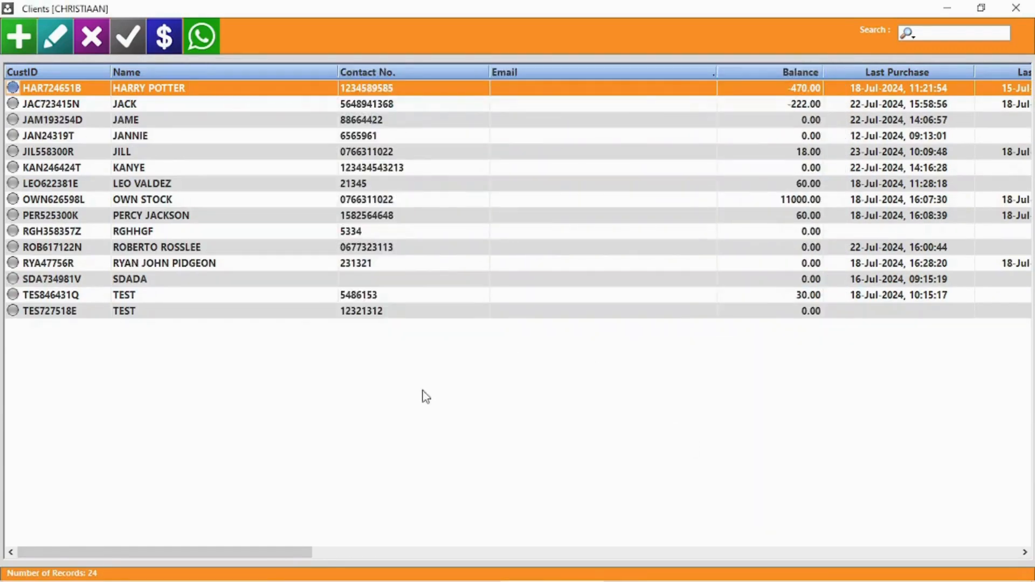
Step: Check the client's statement showing the -500.00 EFT payment and -470.00 balance
double_click(194, 91)
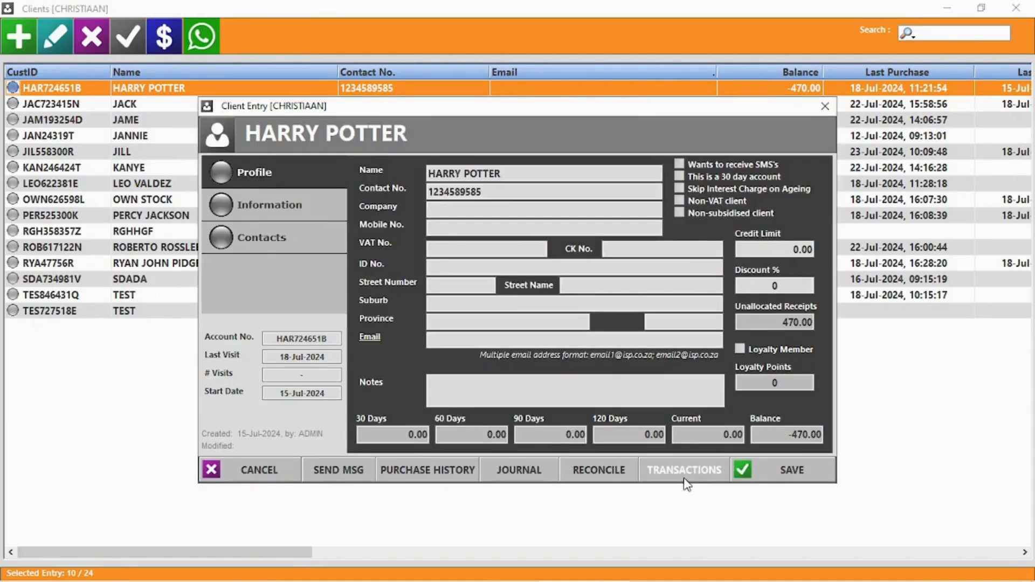
click(683, 471)
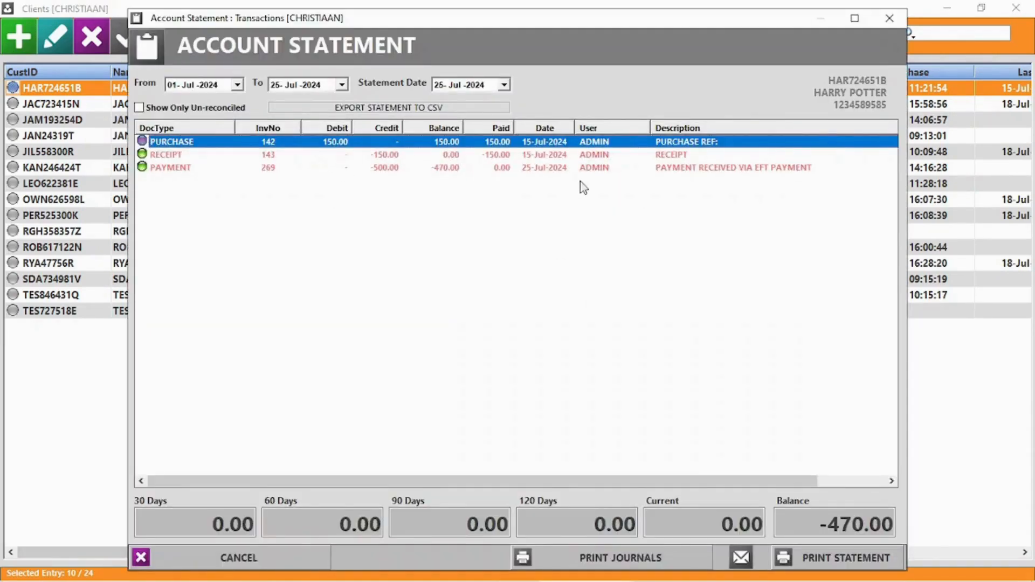
click(890, 22)
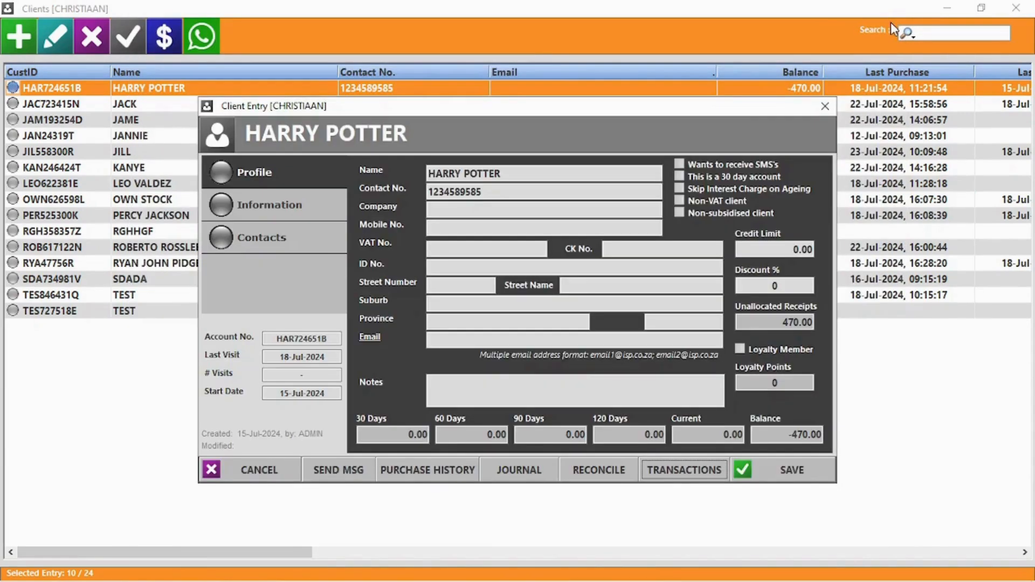
click(252, 470)
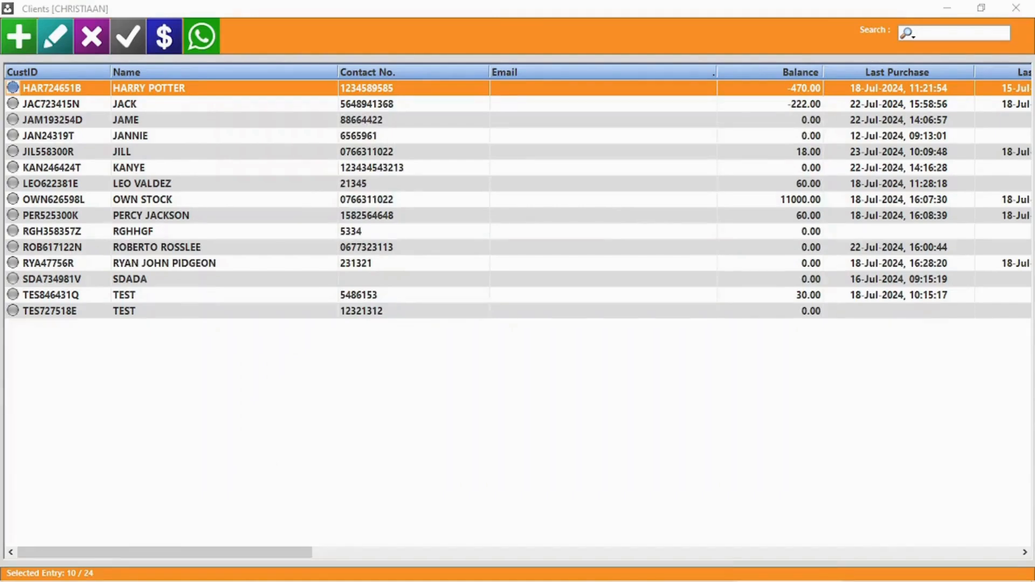
Step: Delete the third client record from the client list
click(134, 123)
click(100, 40)
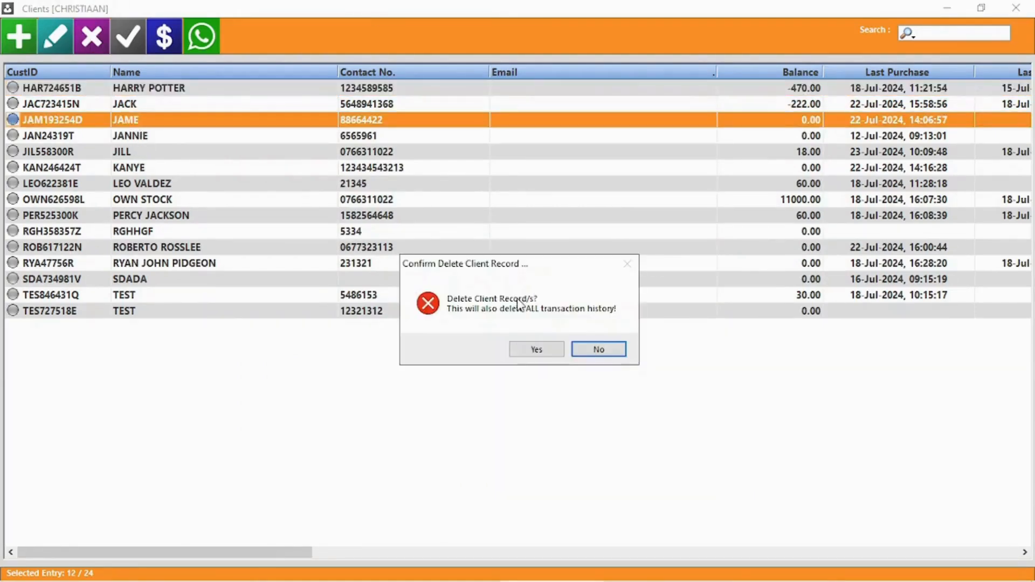
click(545, 353)
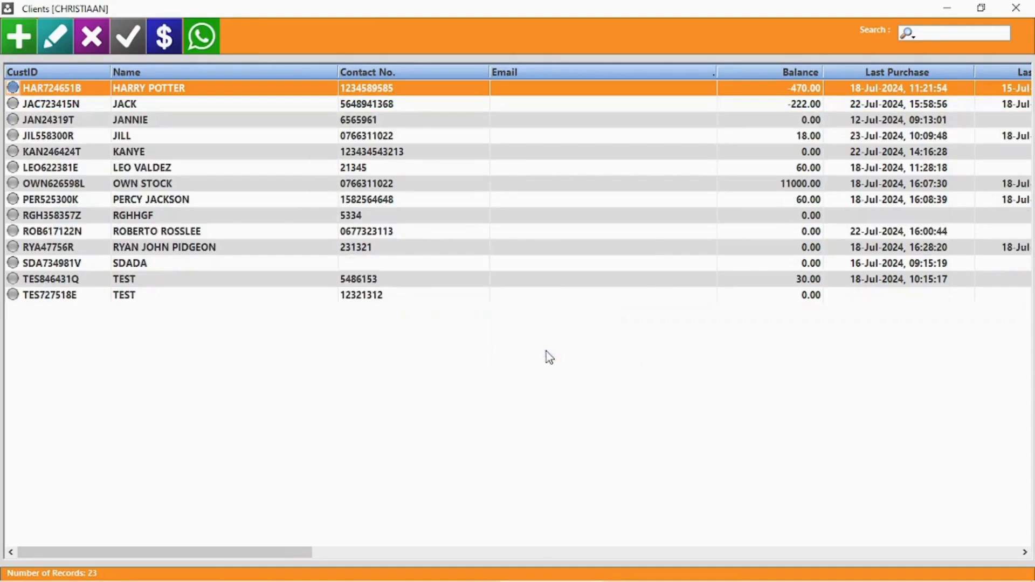
Step: Glance at the Outstanding Accounts list, then open Accounts Bulk Payments
click(123, 41)
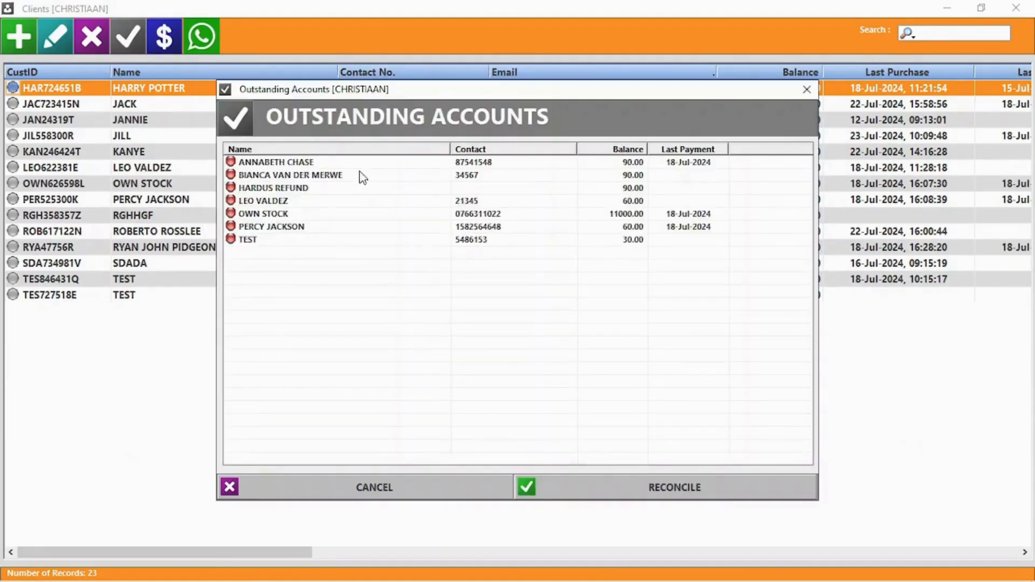
click(428, 496)
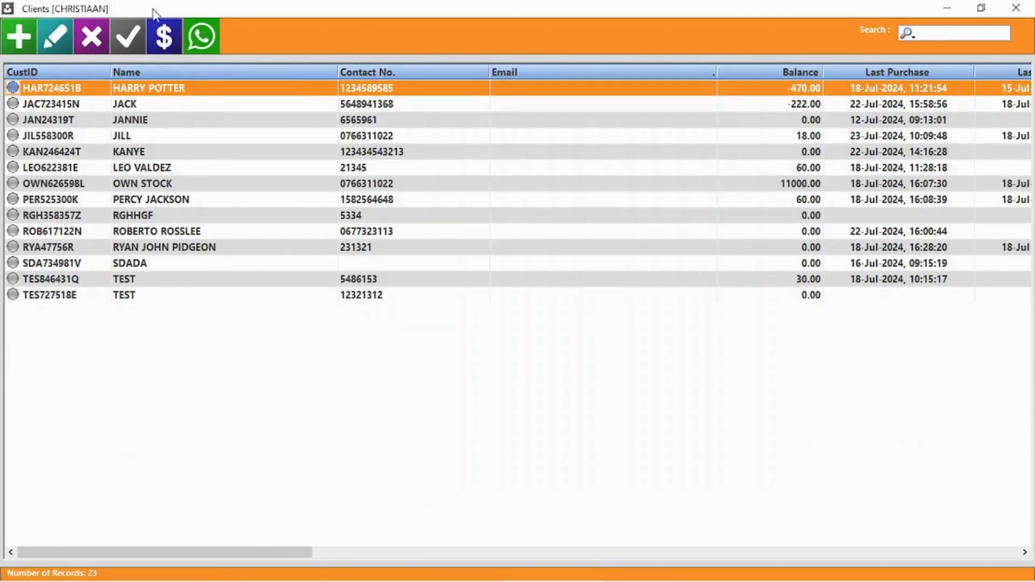
click(167, 36)
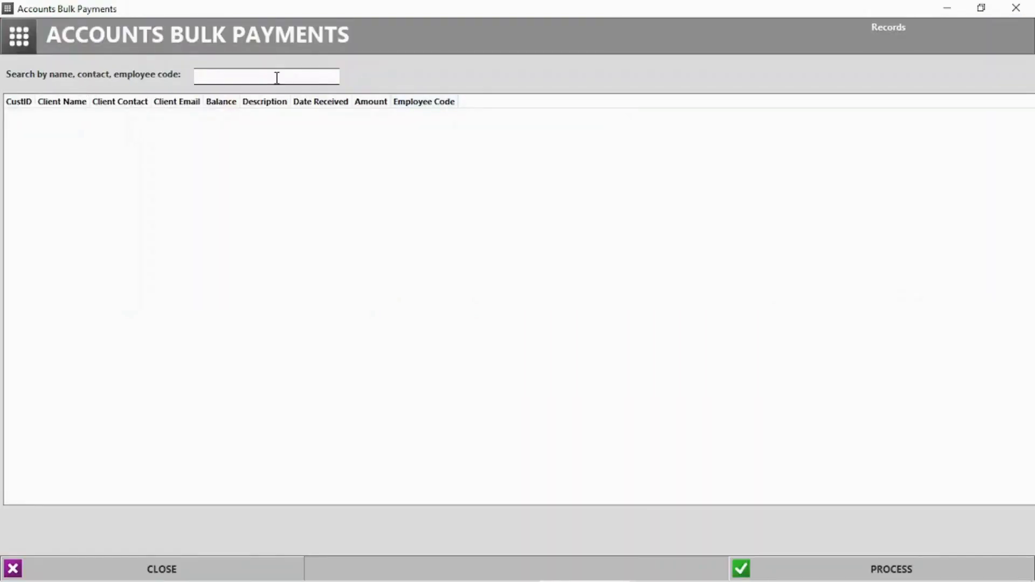
Step: Enter bulk payments of 50, 10 and 20 for three clients found by name search
text(ja)
key(Down)
key(Return)
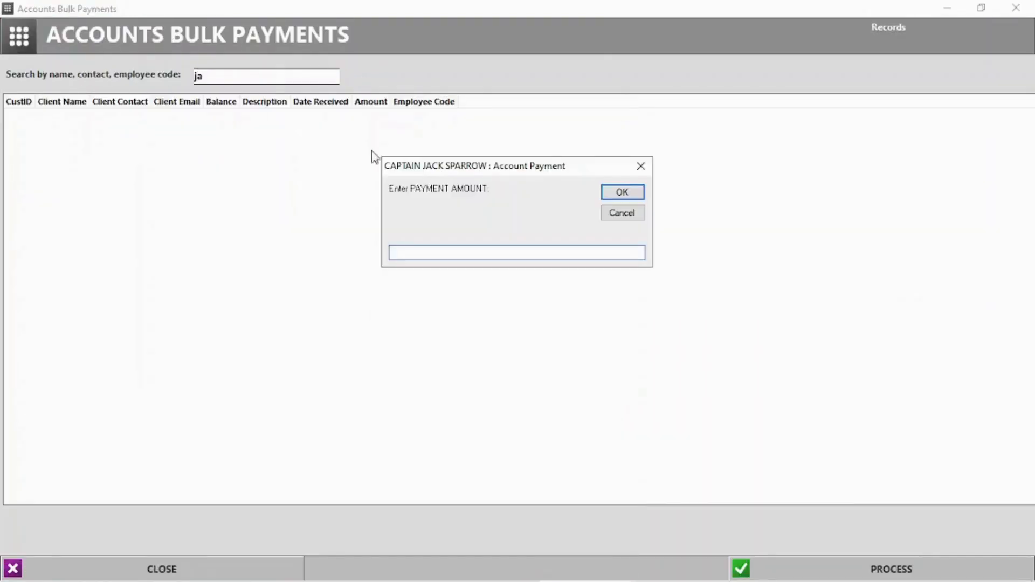
text(50)
key(Return)
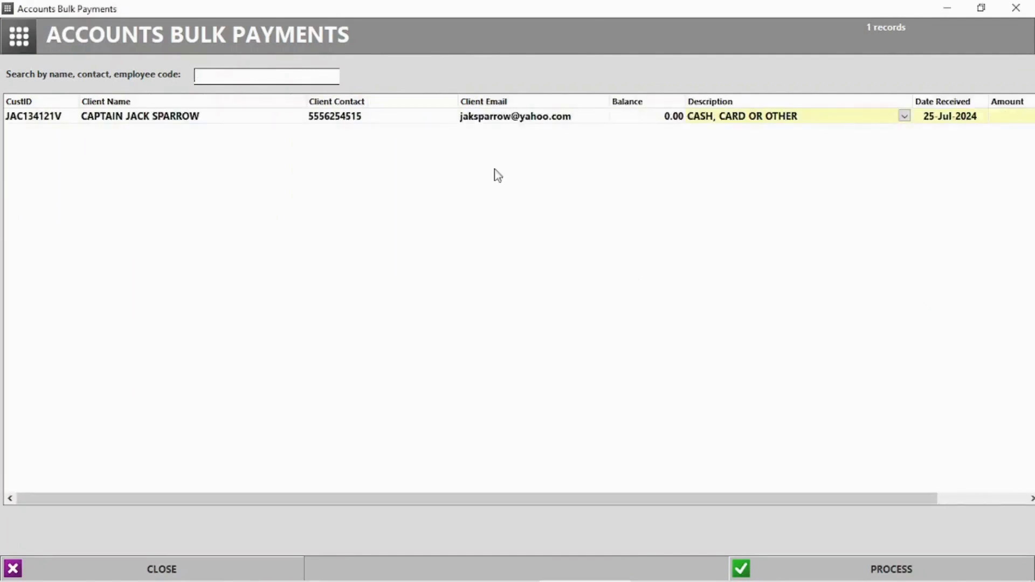
text(harr)
click(107, 133)
text(10)
key(Return)
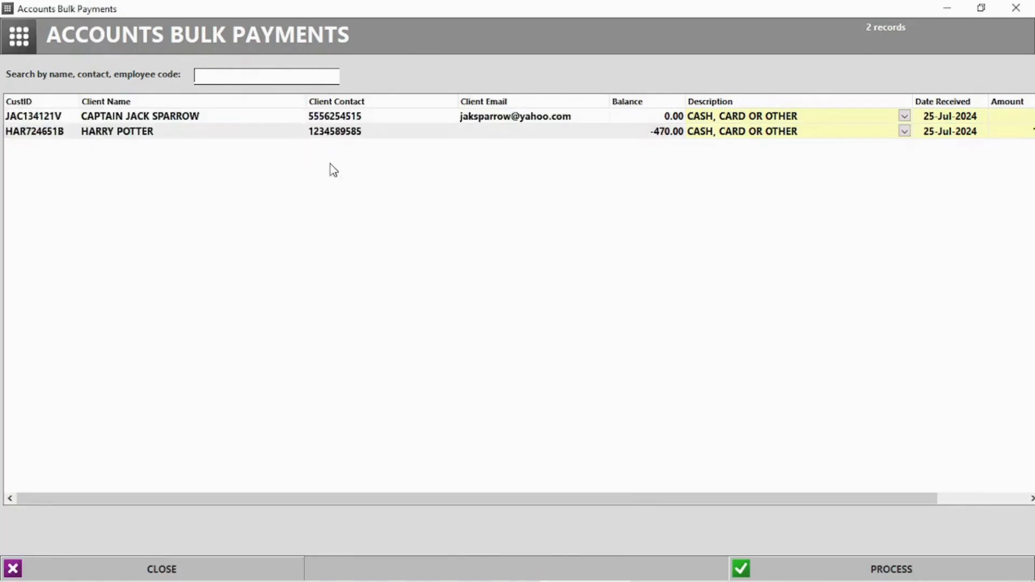
text(per)
click(201, 129)
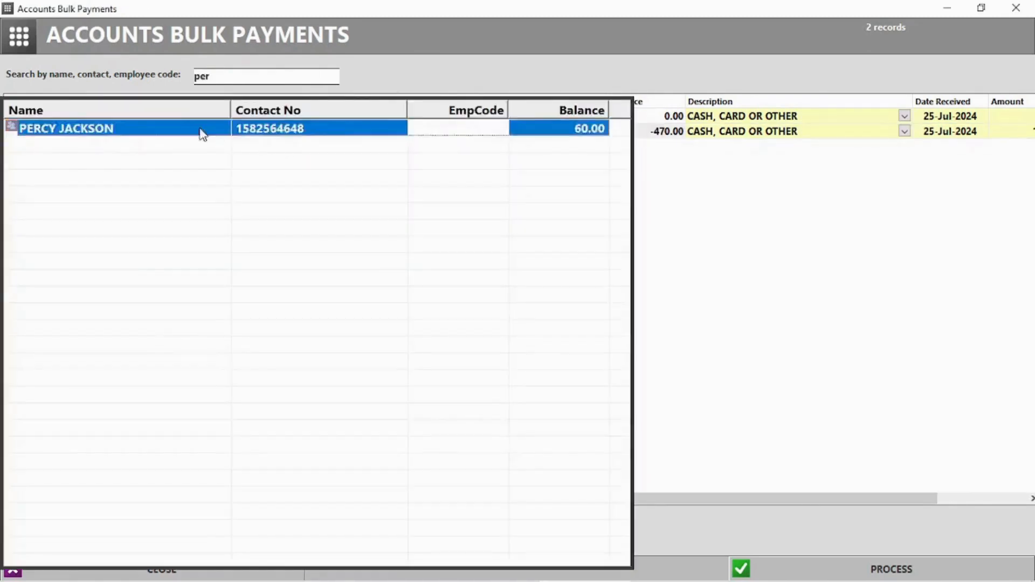
text(2)
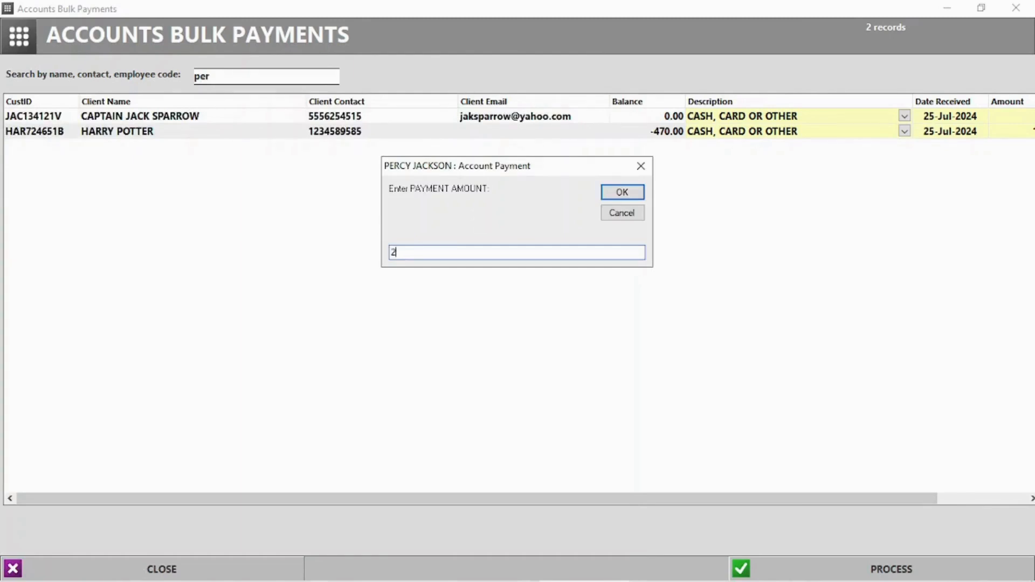
text(0)
key(Return)
Step: Process the three payments, confirm they posted, and print them
click(889, 568)
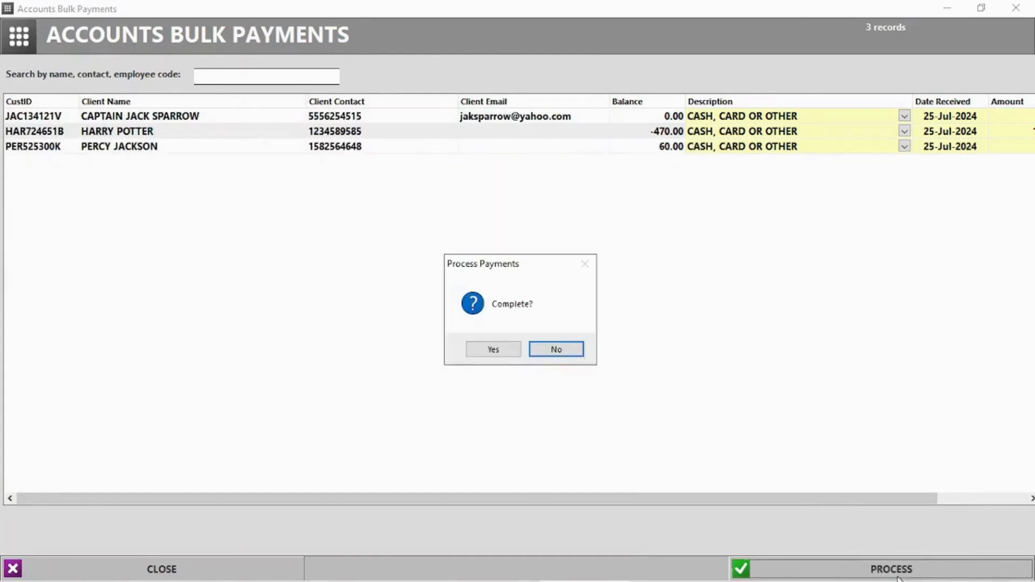
click(493, 349)
click(583, 350)
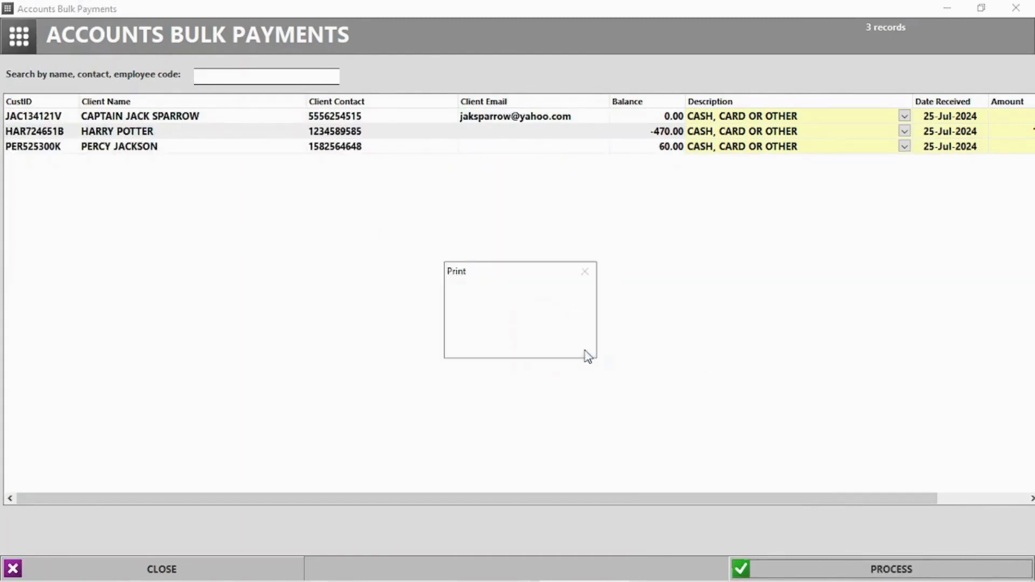
click(566, 341)
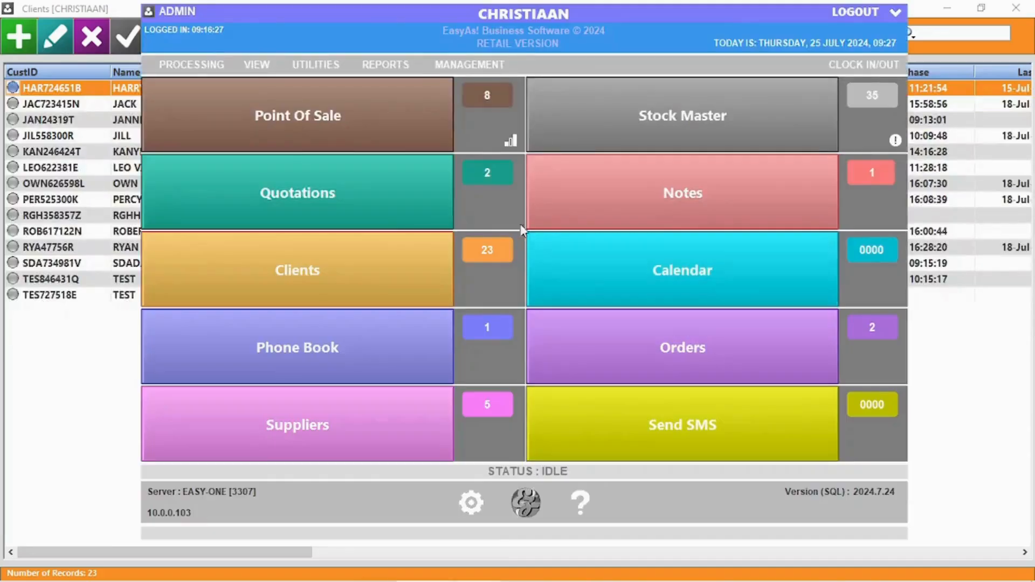
Step: List all clients as WhatsApp recipients, then start a new job at 9:30 on Thursday 25 July
click(304, 280)
click(202, 38)
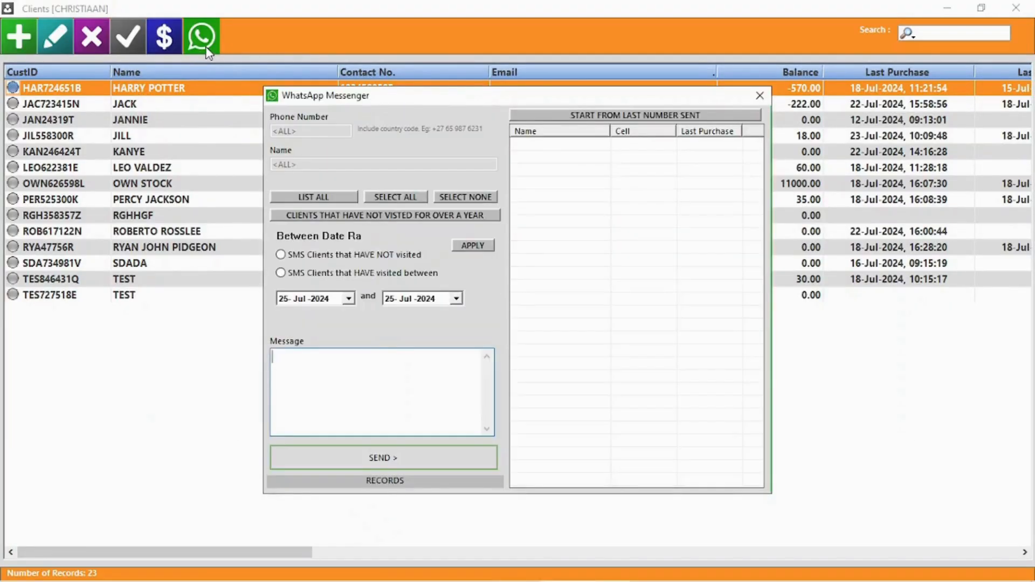
click(314, 197)
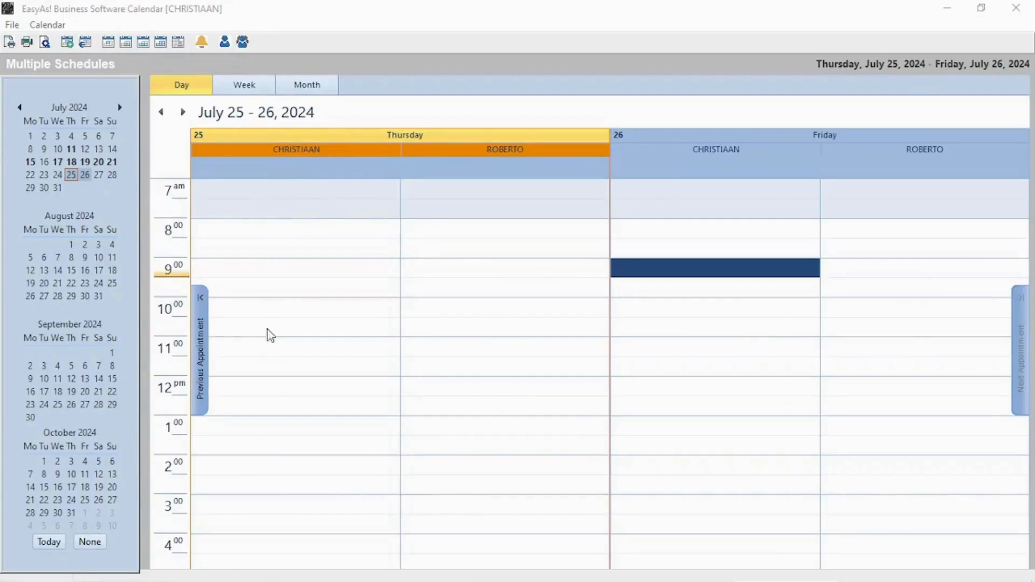
double_click(265, 287)
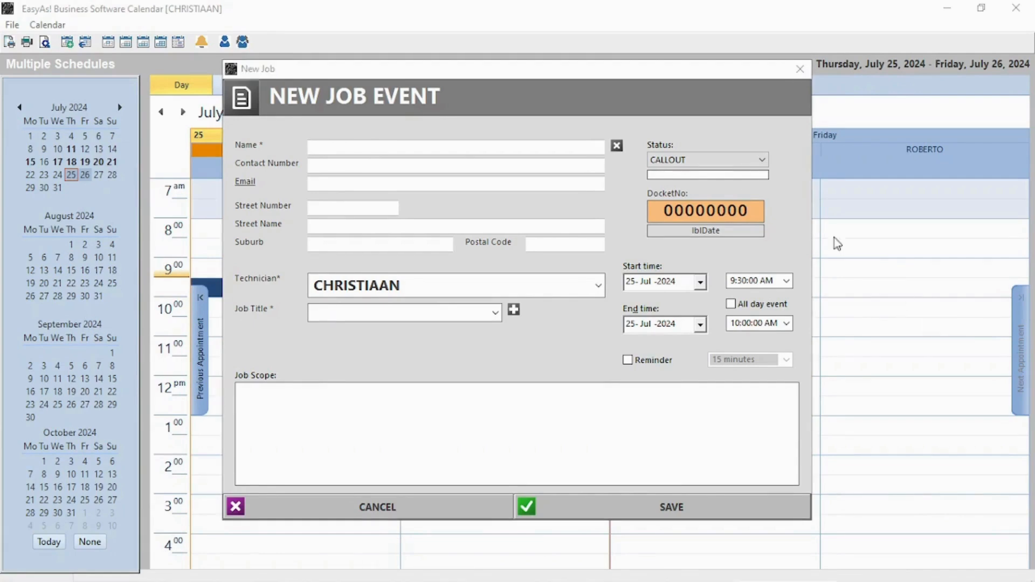
Step: Set the job status to QUOTE CLIENT and fill in the suggested client's details
click(744, 159)
click(695, 189)
click(414, 148)
text(J)
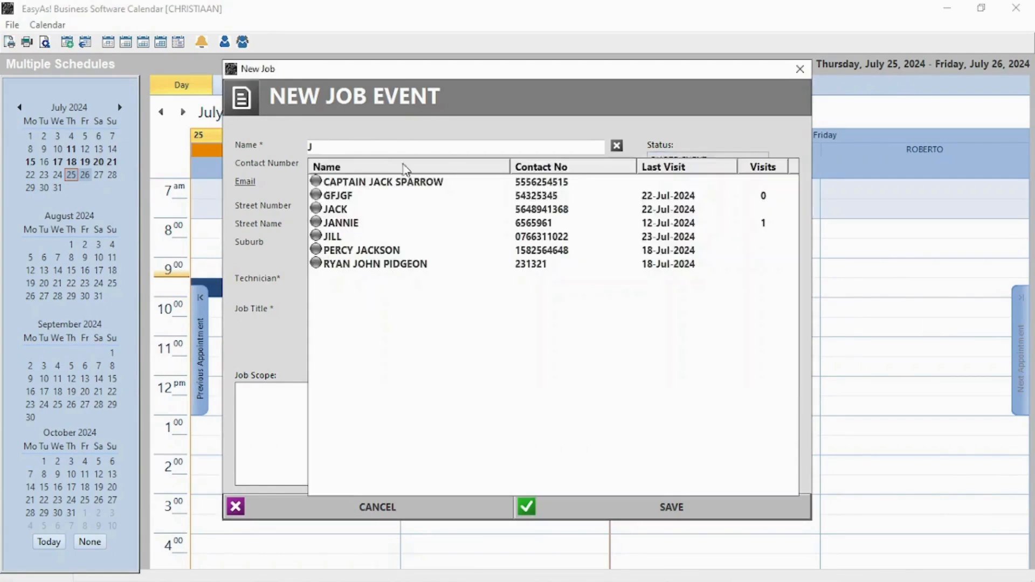
click(339, 210)
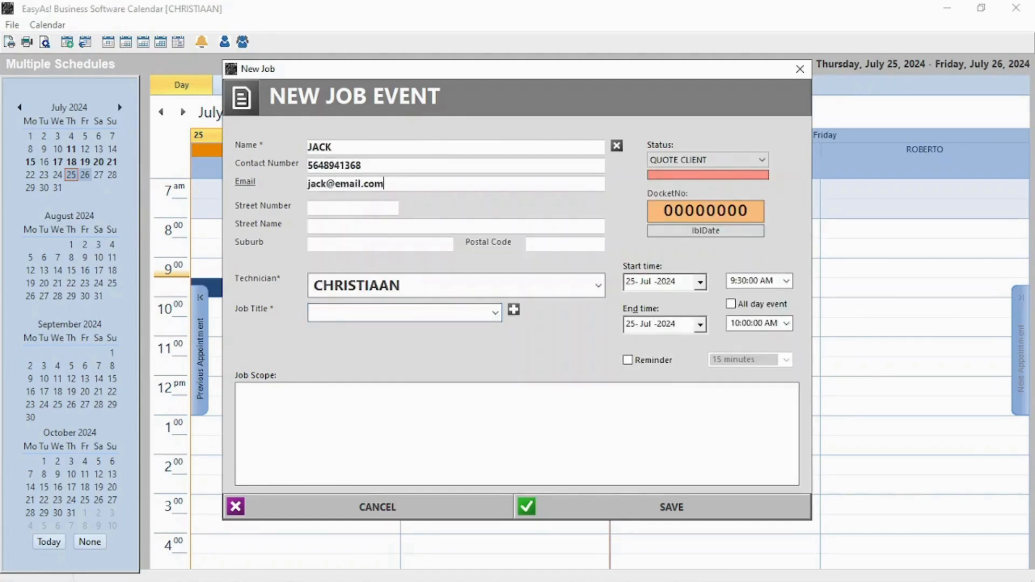
Step: Make it a LAPTOPS job quoting on SSD drives with a reminder, save, and dismiss reminders
click(357, 311)
click(495, 312)
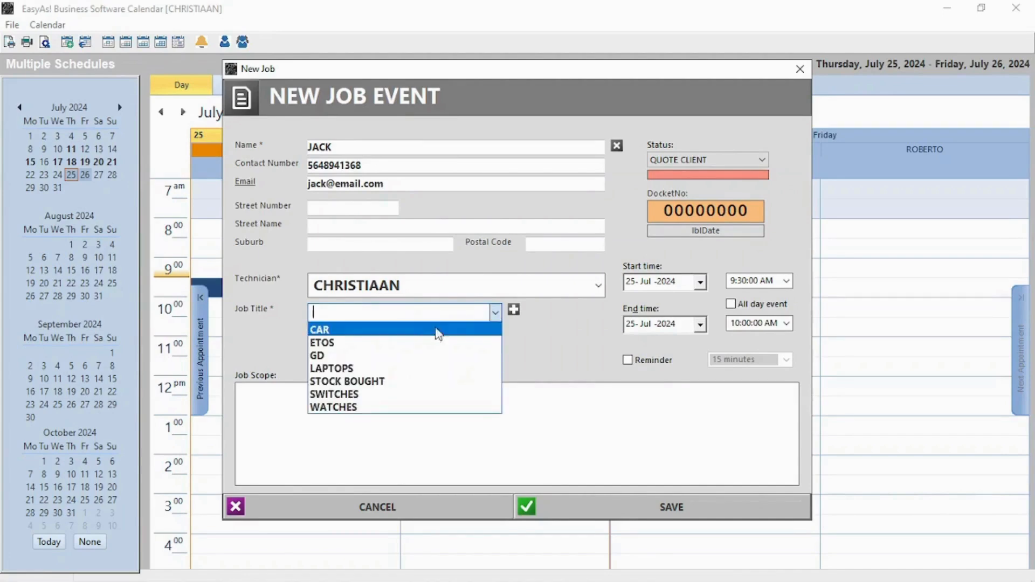
click(347, 370)
click(332, 408)
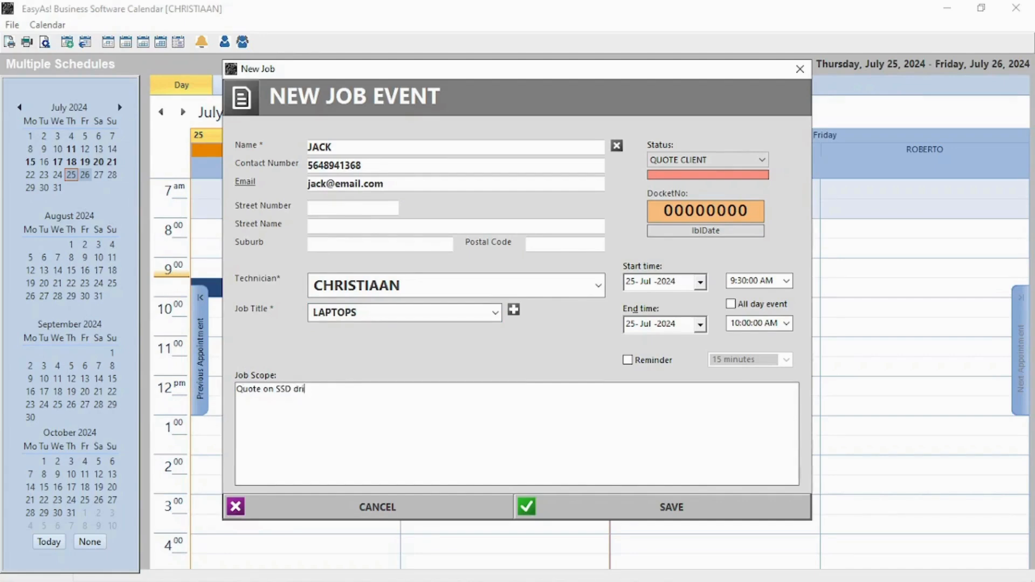
click(641, 360)
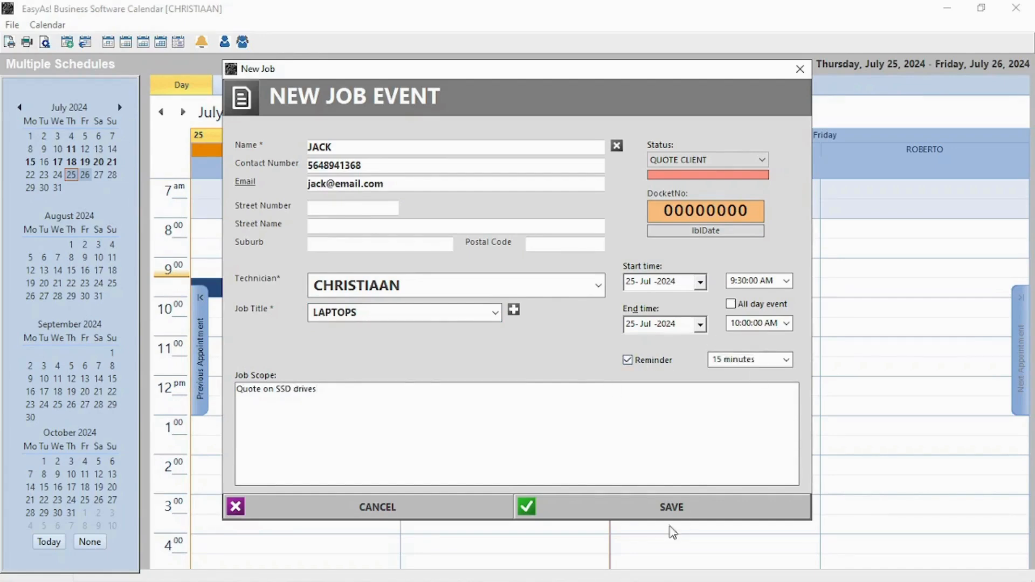
click(673, 509)
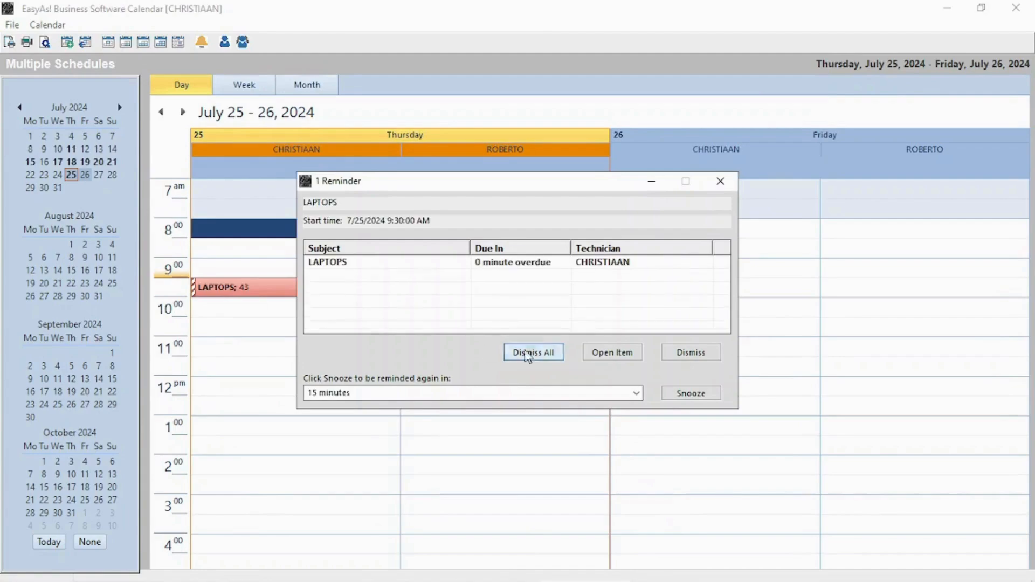
click(408, 263)
click(534, 353)
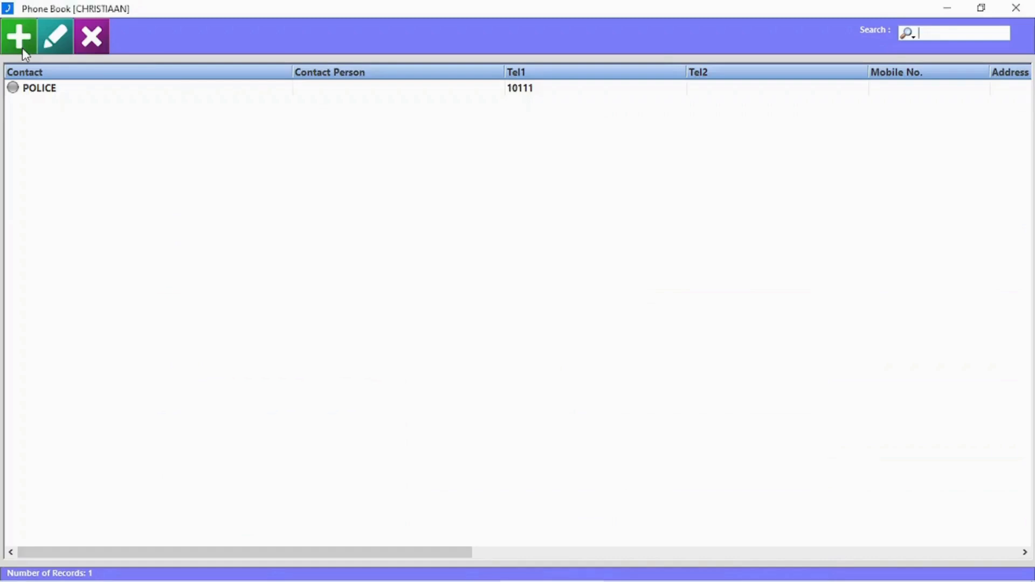
Step: Add a HOSPITAL phone book contact with its telephone number and contact person
click(21, 47)
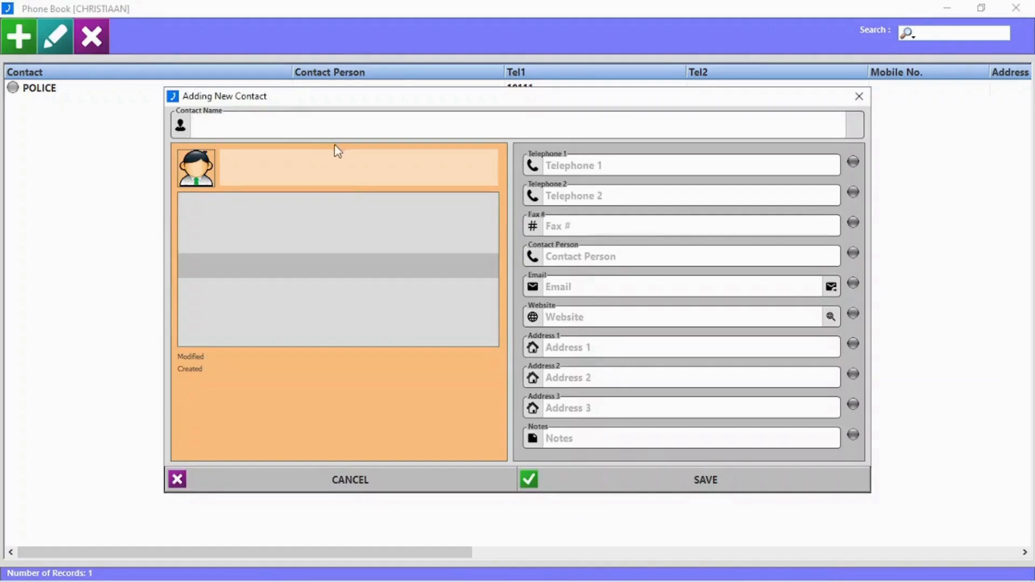
text(Hospital)
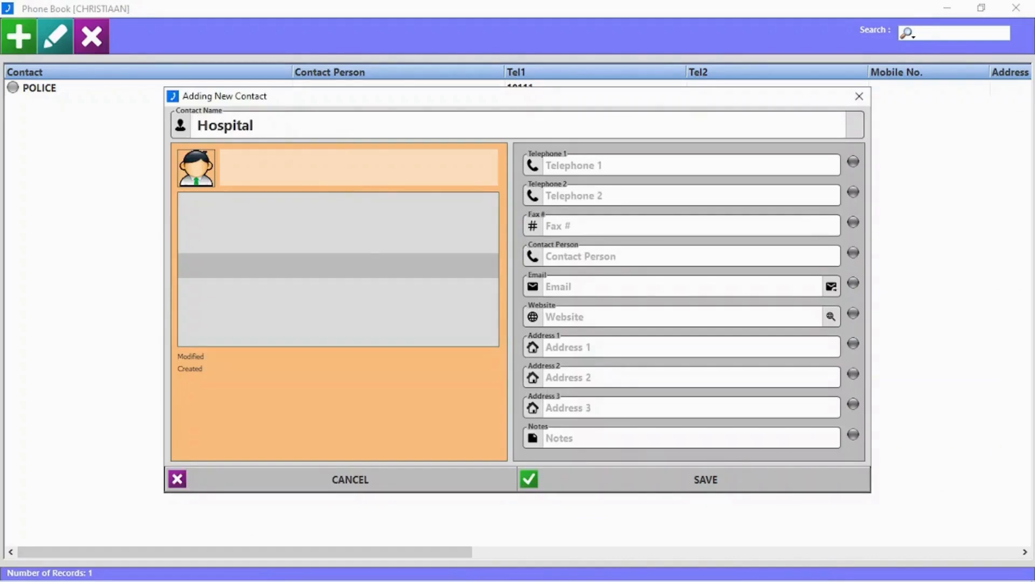
click(600, 162)
text(08169358)
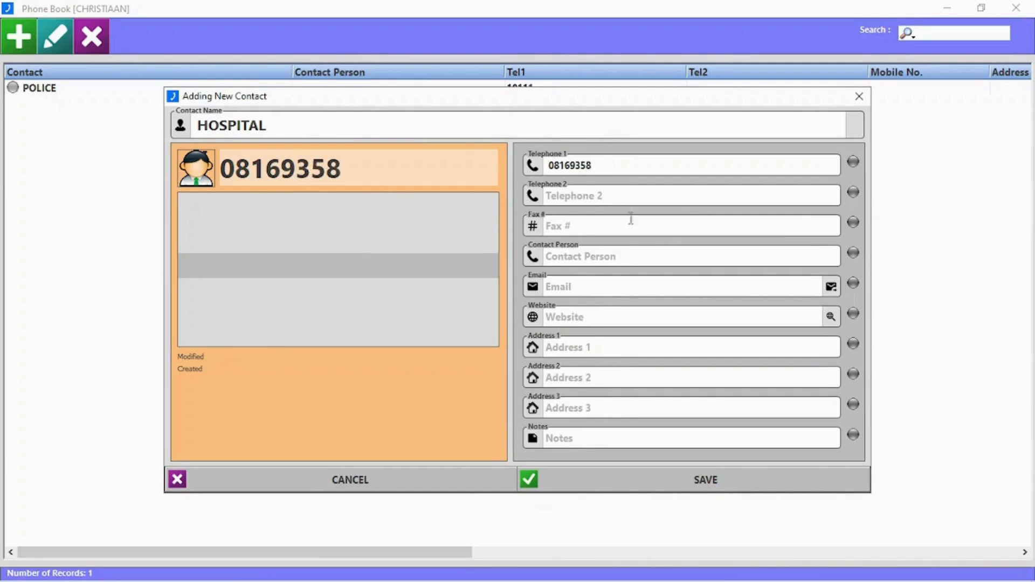
click(626, 252)
click(714, 485)
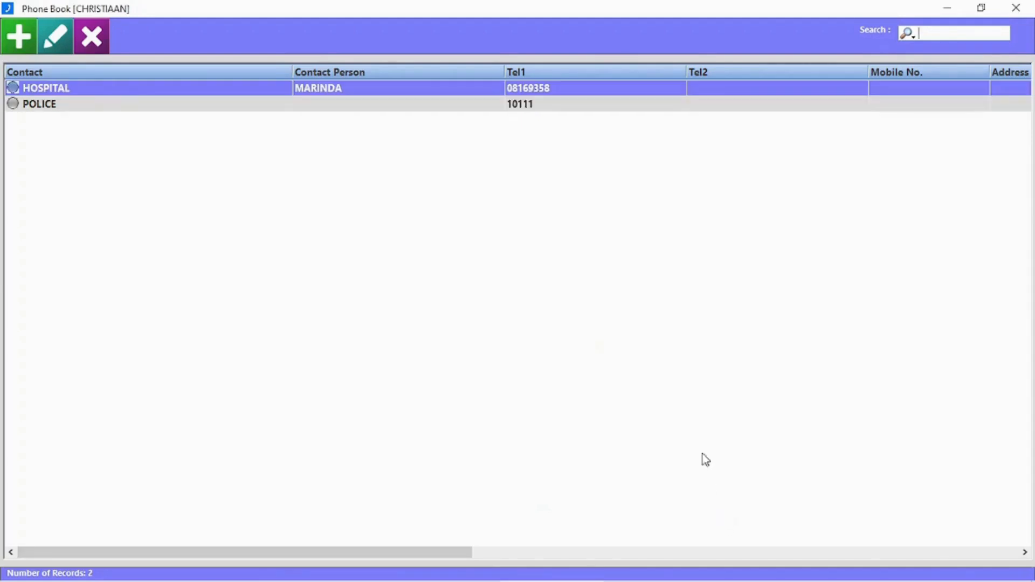
Step: Open the HOSPITAL record briefly, then delete the contact
double_click(111, 96)
click(859, 96)
click(92, 36)
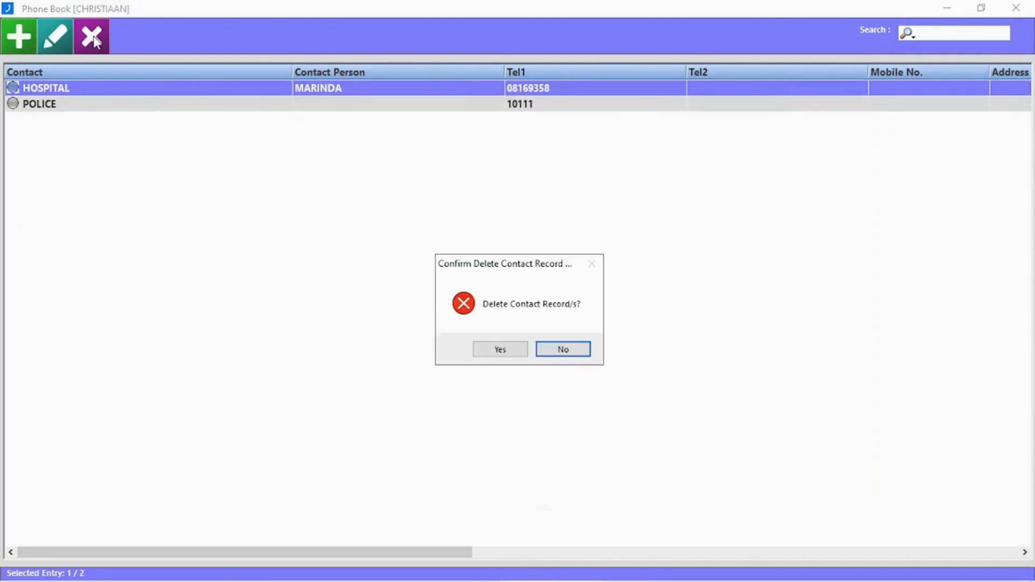
click(492, 351)
Step: Add PLU 0015 PORK PER KG and CHICKEN PER KG to the orders, 5 each
click(1016, 8)
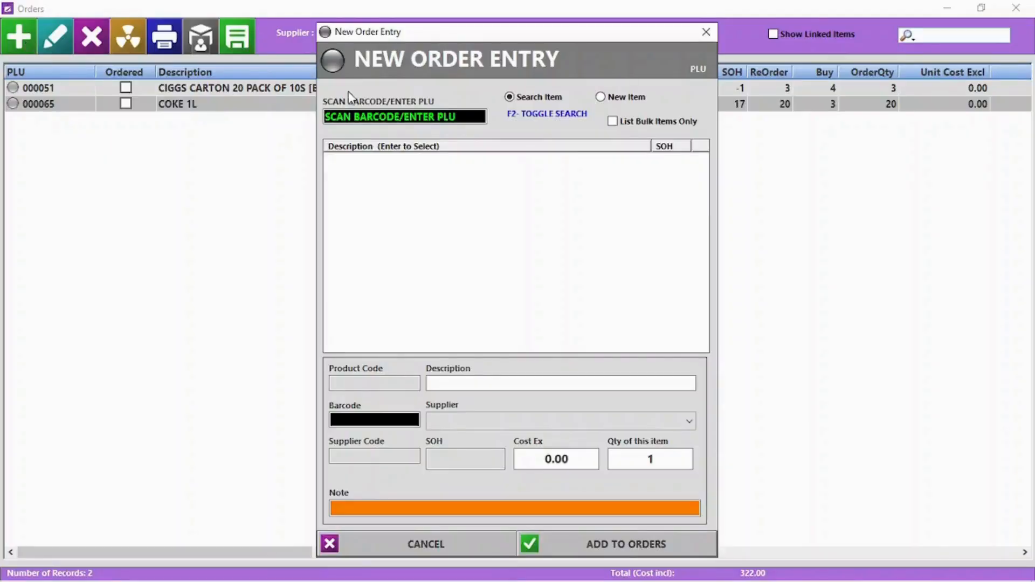
click(413, 118)
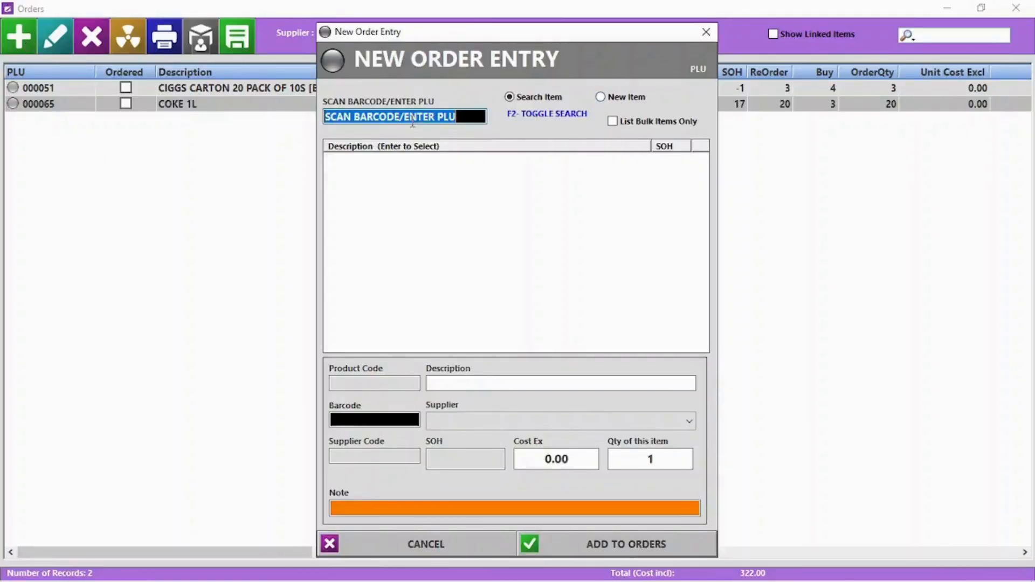
text(0015)
key(Return)
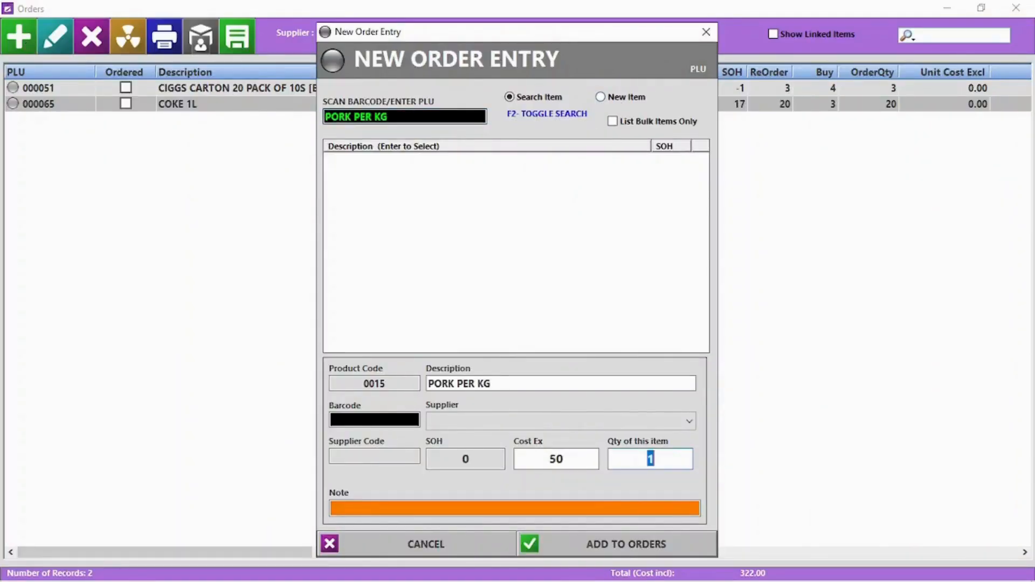
text(5)
key(Return)
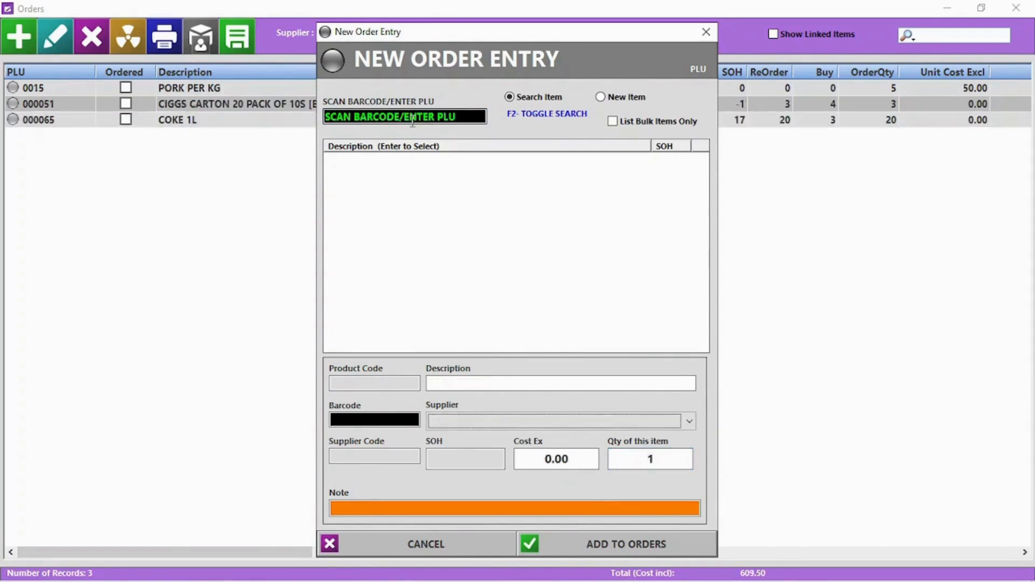
key(F2)
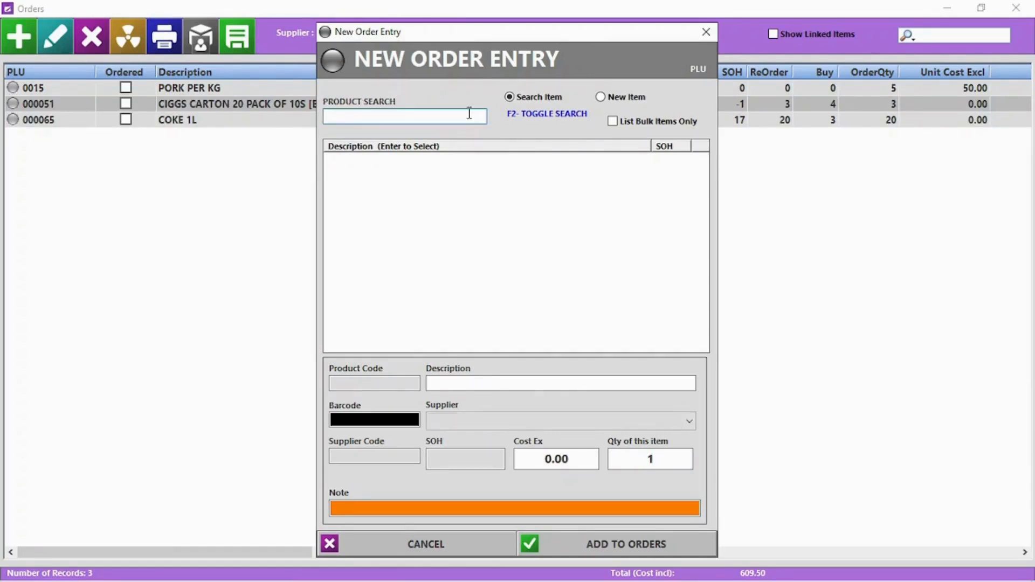
text(C)
double_click(388, 197)
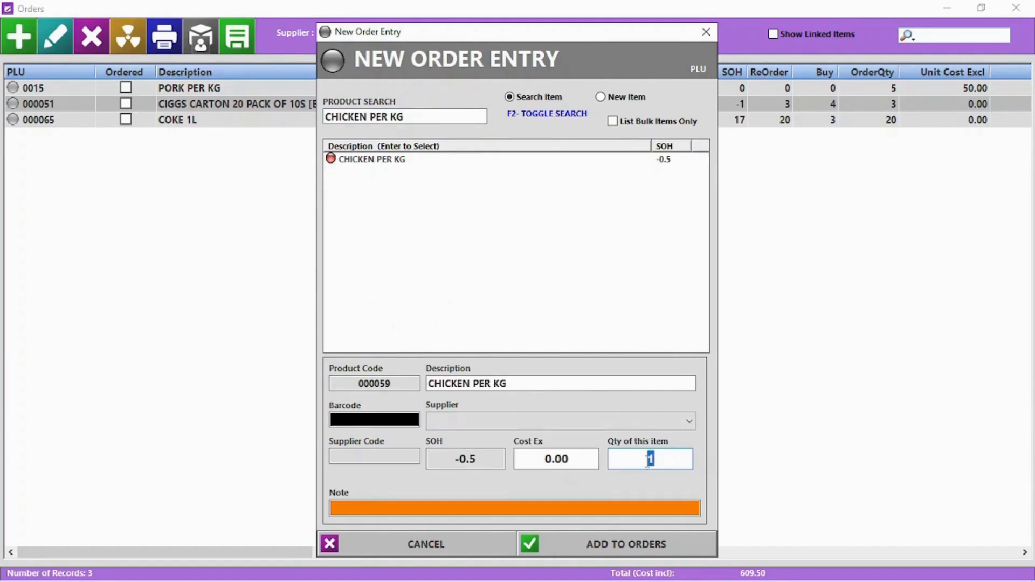
text(5)
key(Return)
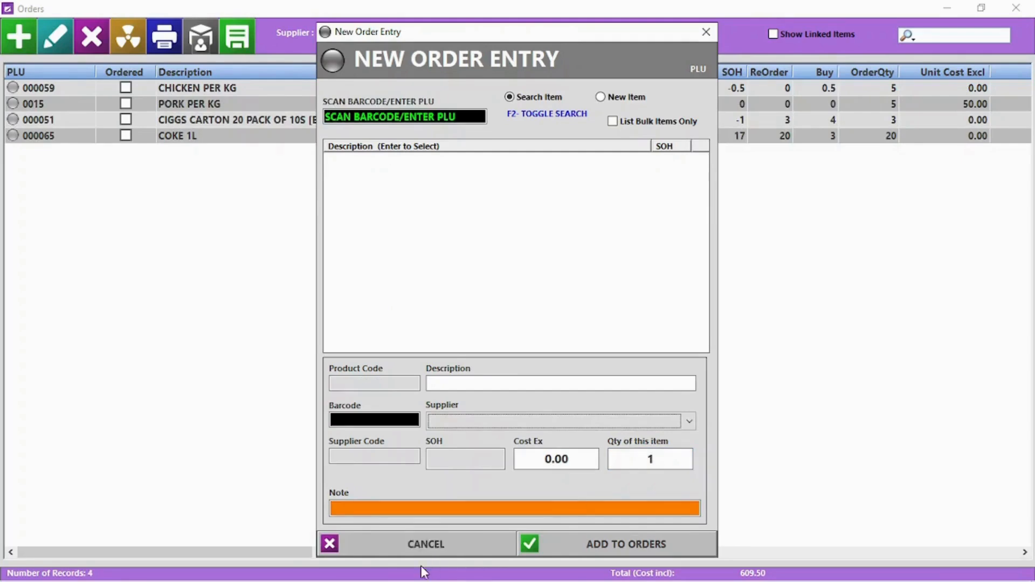
click(427, 549)
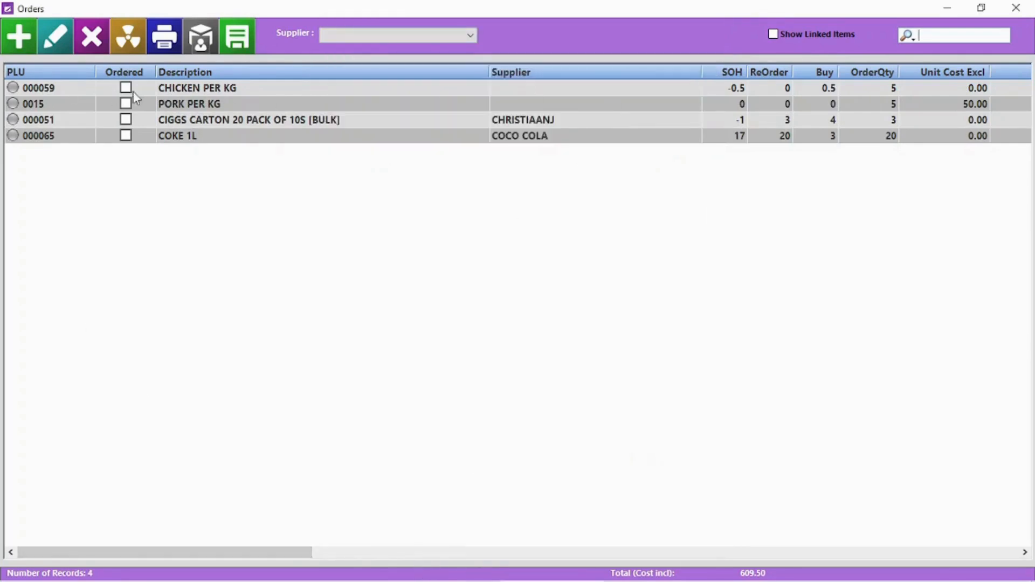
Step: Show all suppliers and change the chicken order's supplier and quantity
click(358, 37)
click(361, 48)
double_click(92, 88)
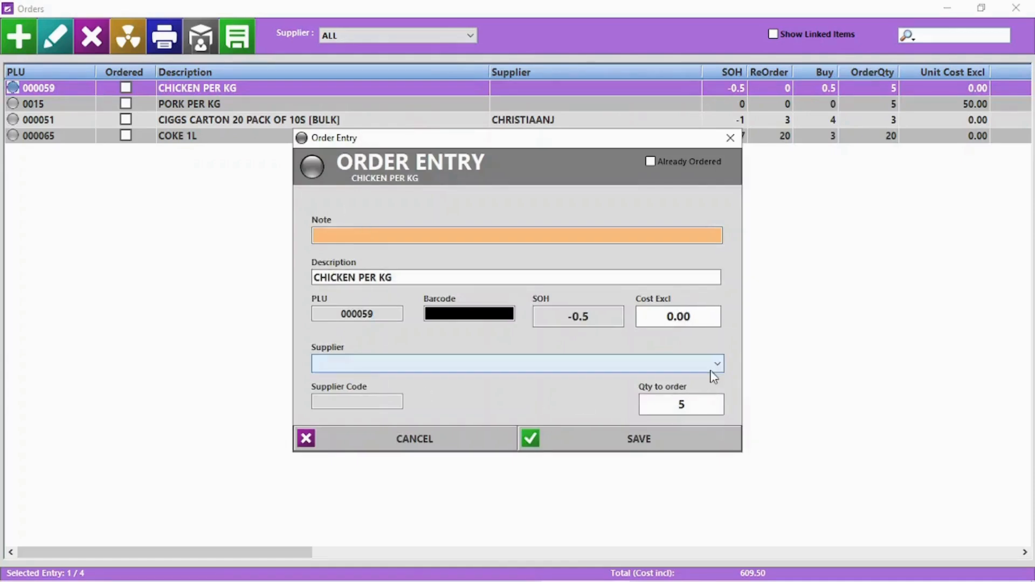
click(712, 366)
click(680, 380)
click(708, 404)
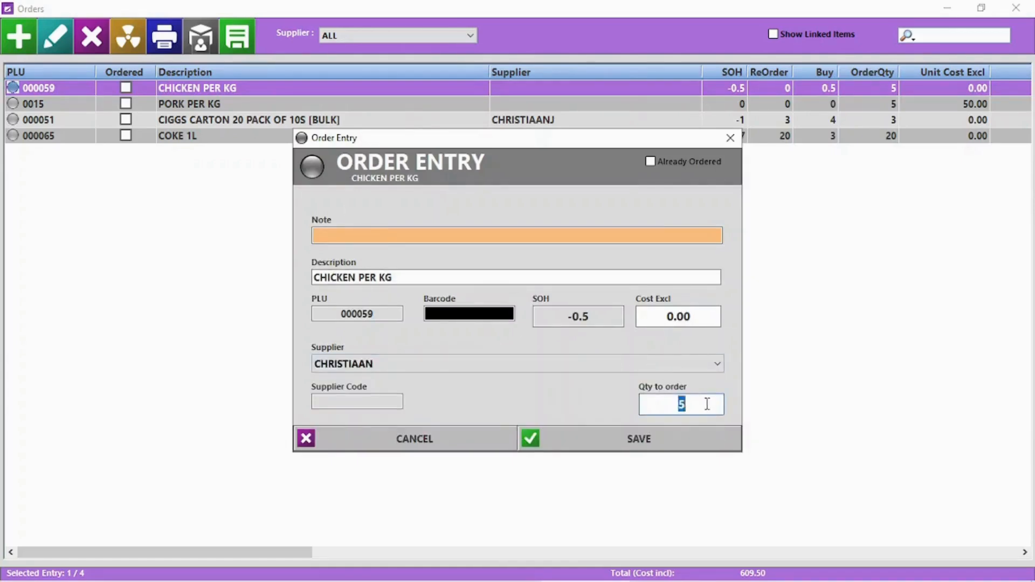
click(663, 442)
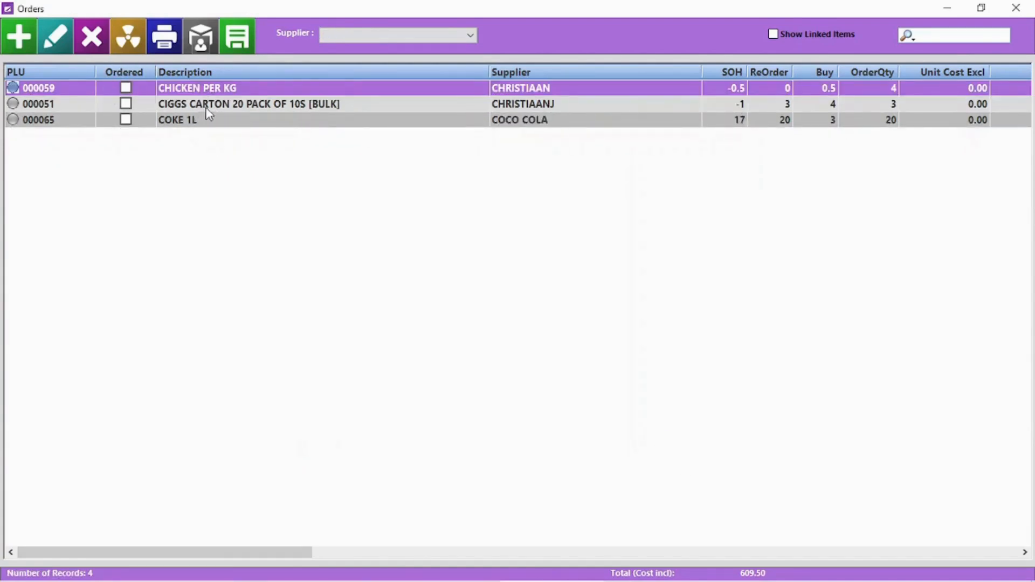
Step: Delete the CIGGS CARTON order and clear all order sheets
click(205, 105)
click(98, 43)
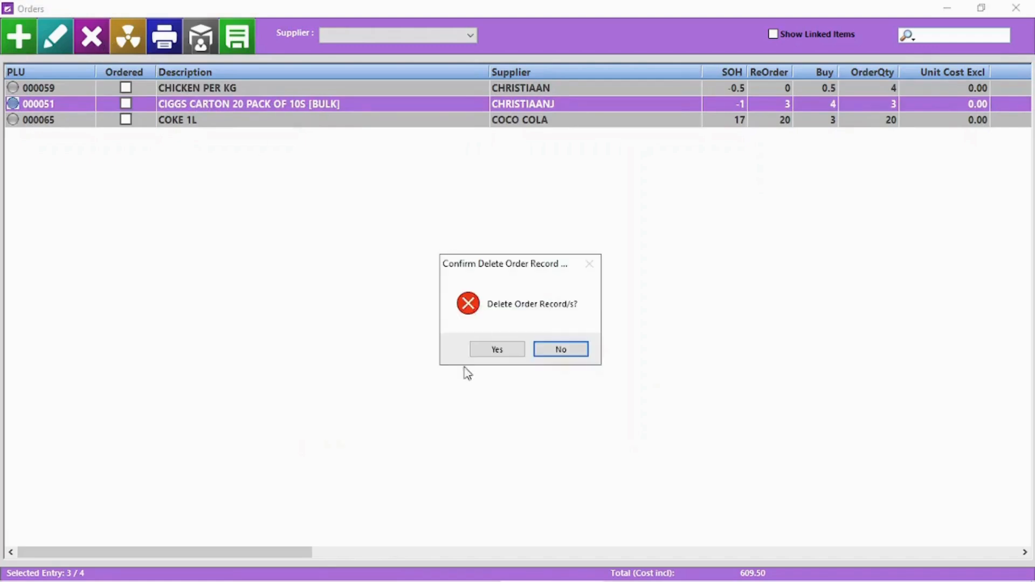
click(504, 350)
click(130, 38)
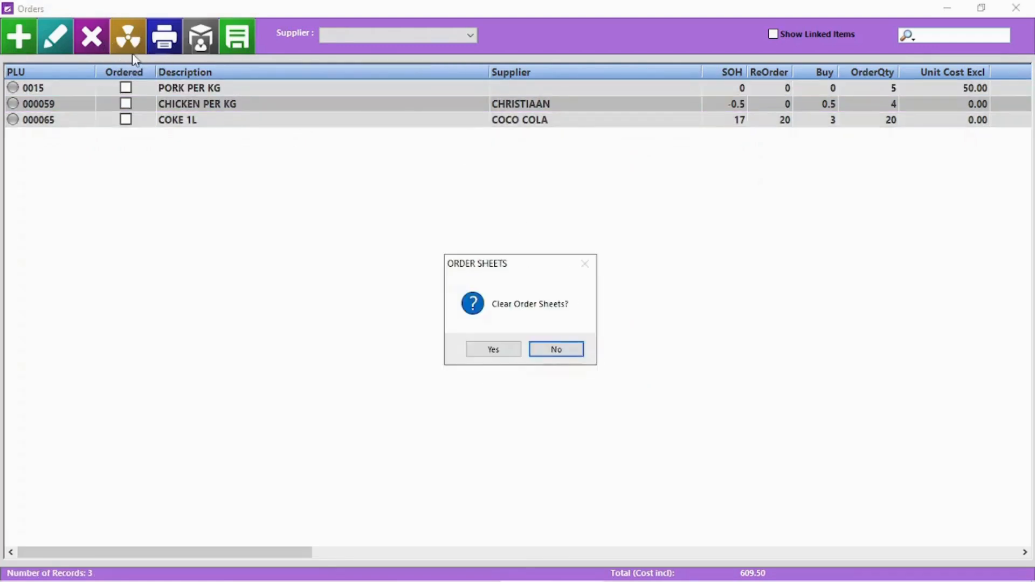
click(490, 353)
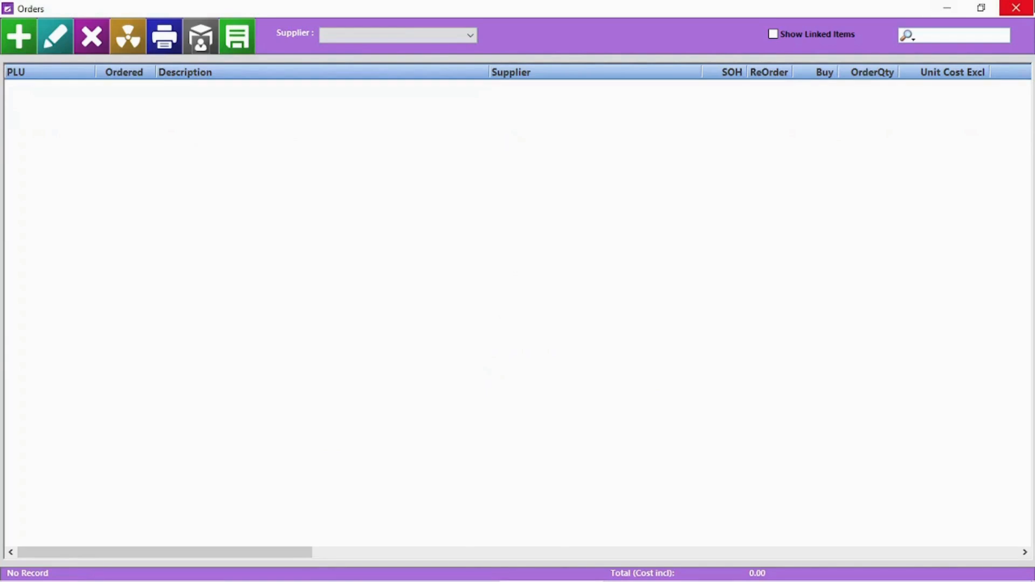
Step: Order COKE 1L and CIGGS CARTON from the below-reorder-level check, then view all suppliers' orders
click(1016, 8)
click(895, 142)
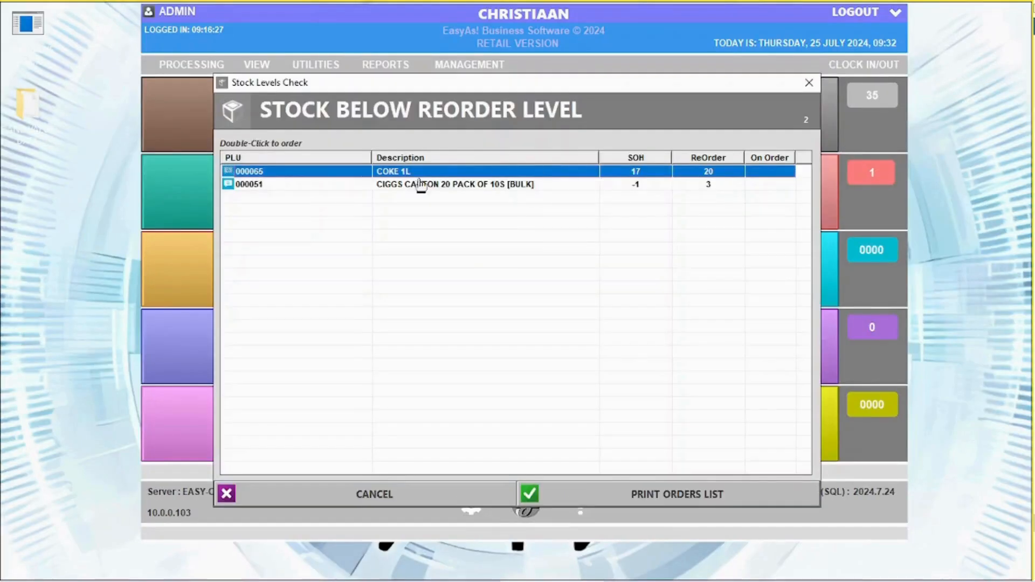
double_click(458, 173)
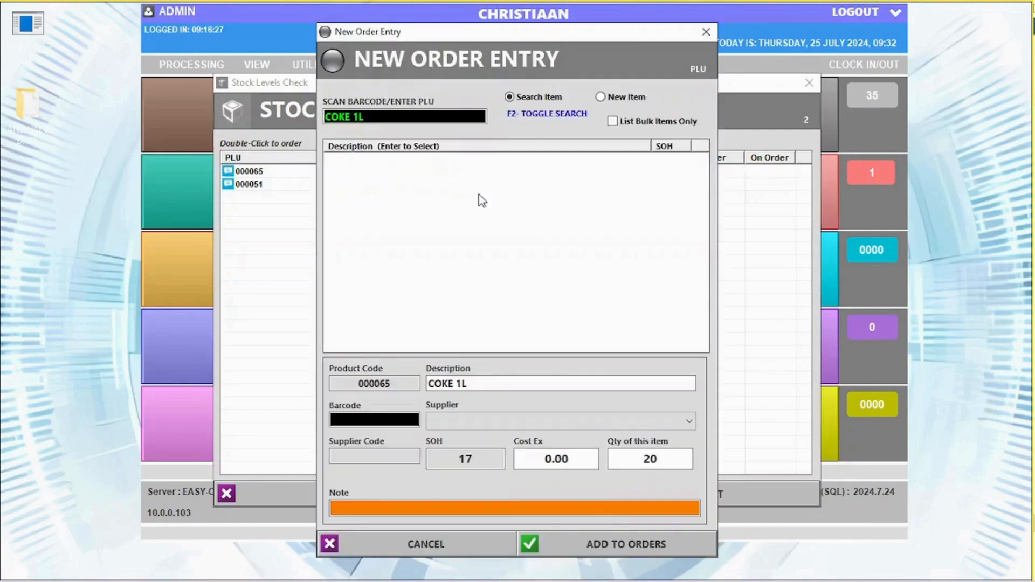
click(607, 546)
double_click(473, 184)
click(636, 544)
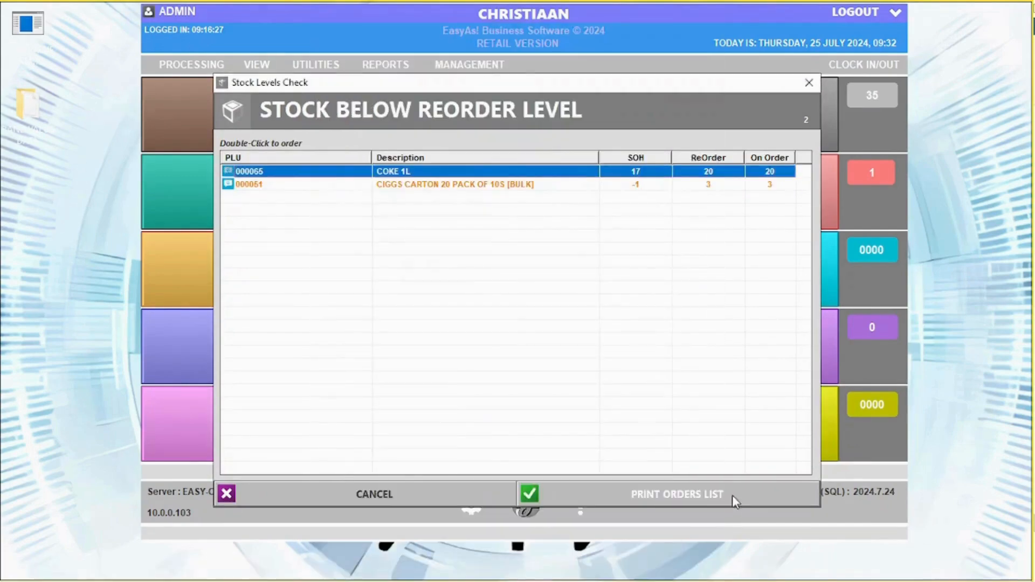
click(373, 494)
click(664, 349)
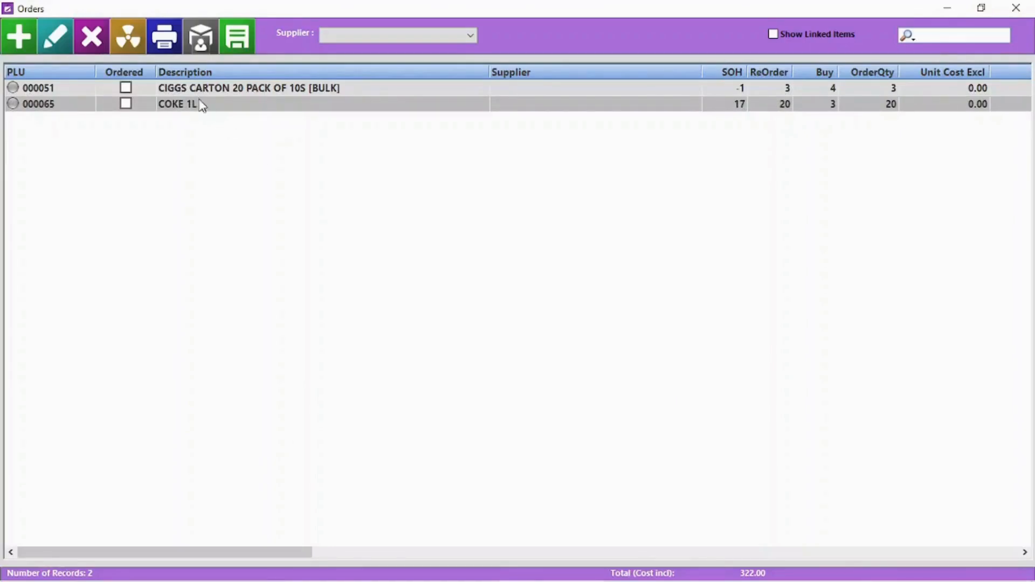
click(179, 92)
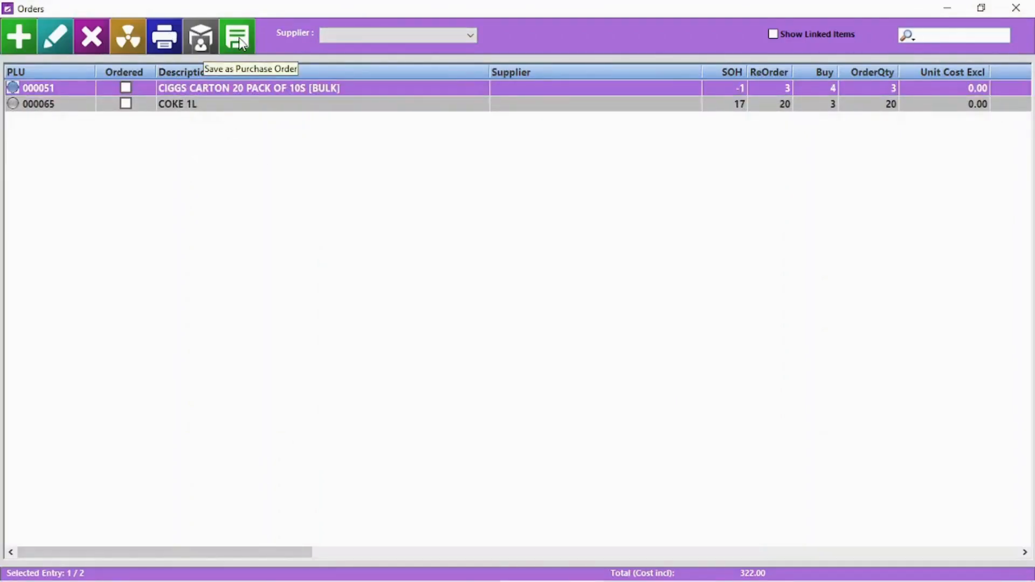
click(400, 35)
click(358, 49)
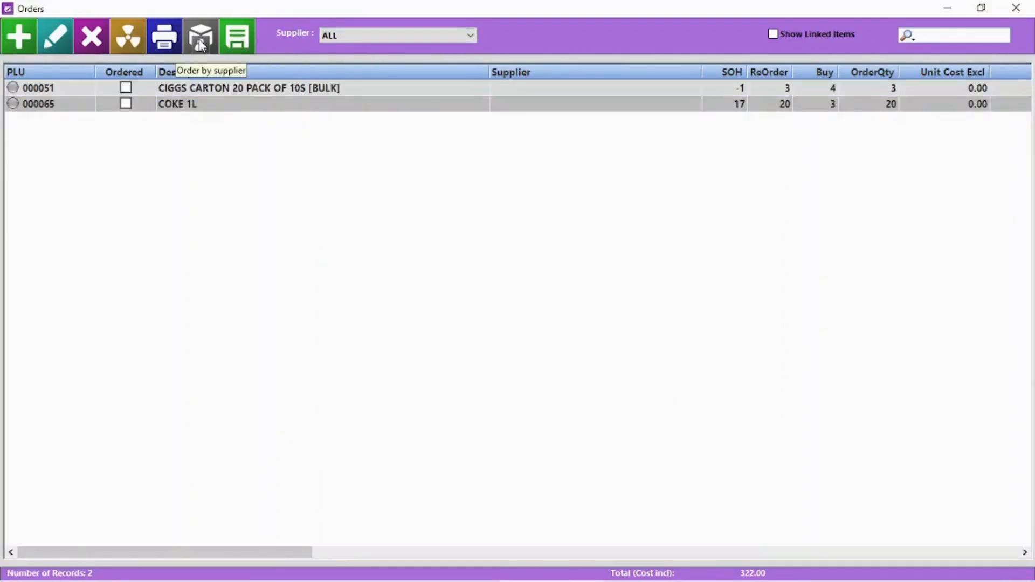
Step: Order 5 PRINGLES CHEESE AND CHIVES from supplier CHRISTIAAN's stock list
click(201, 44)
click(116, 88)
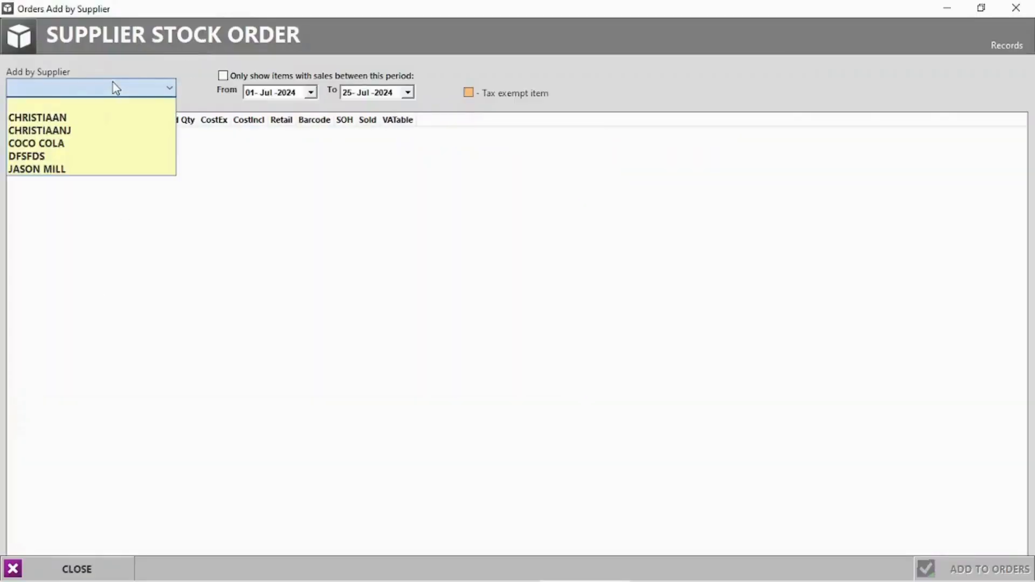
click(72, 113)
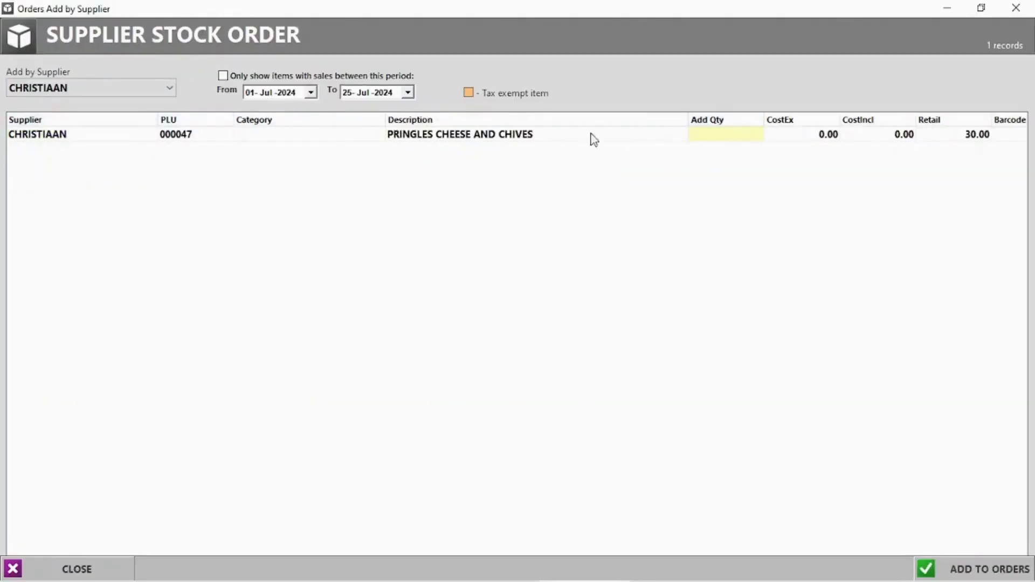
click(722, 135)
click(735, 130)
key(Return)
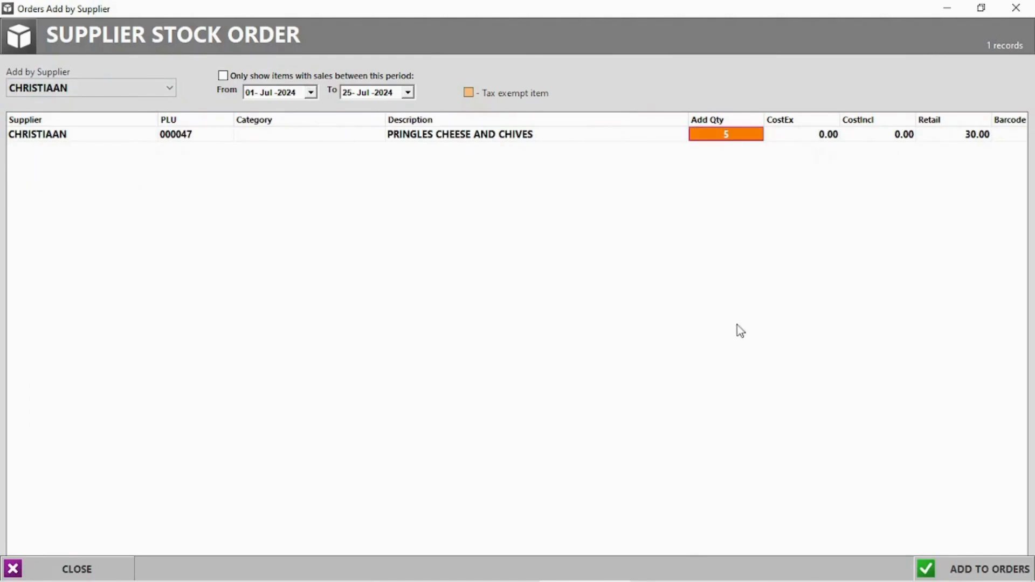
click(973, 572)
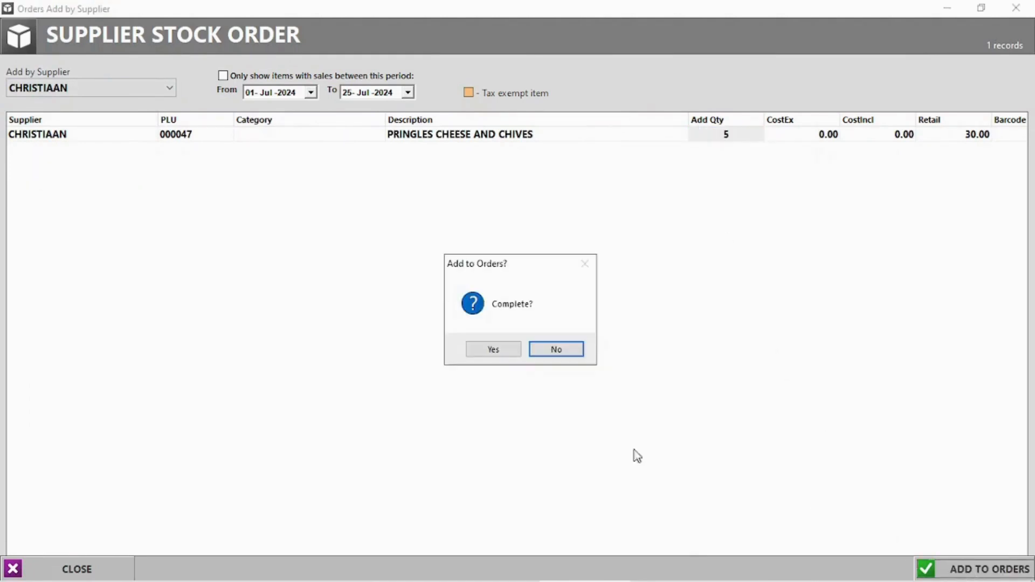
click(495, 350)
click(1016, 7)
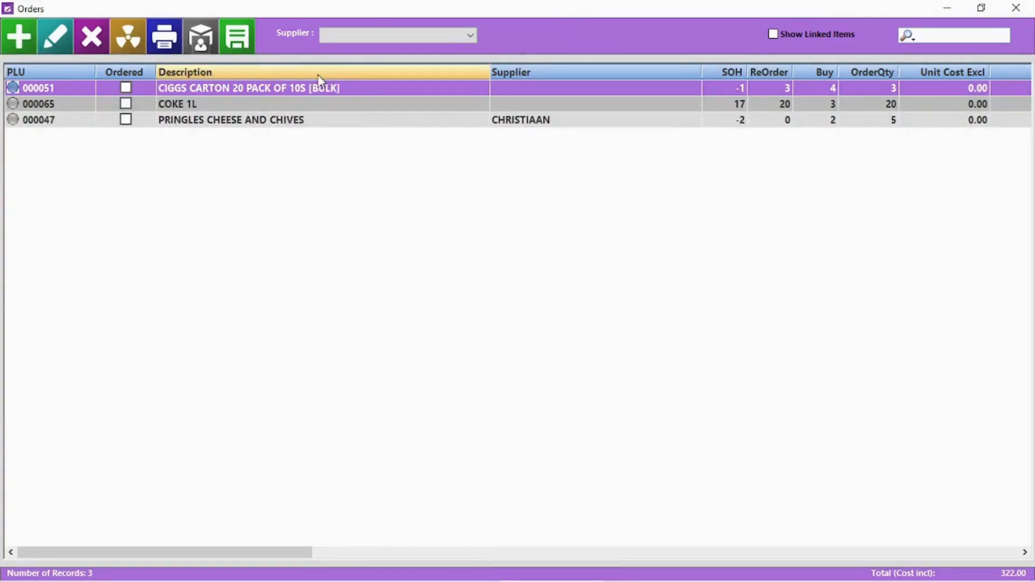
Step: Try saving a purchase order with all suppliers shown, and dismiss the warning
click(390, 36)
click(370, 47)
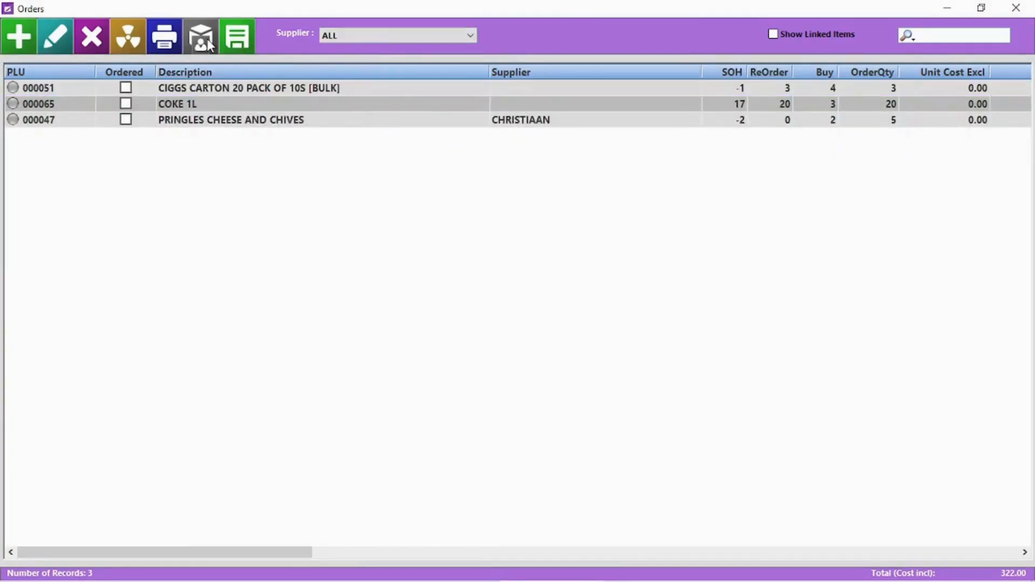
click(238, 39)
click(593, 351)
Step: Save CHRISTIAAN's purchase order with the note 'Need by monday', without PLU printing
click(264, 92)
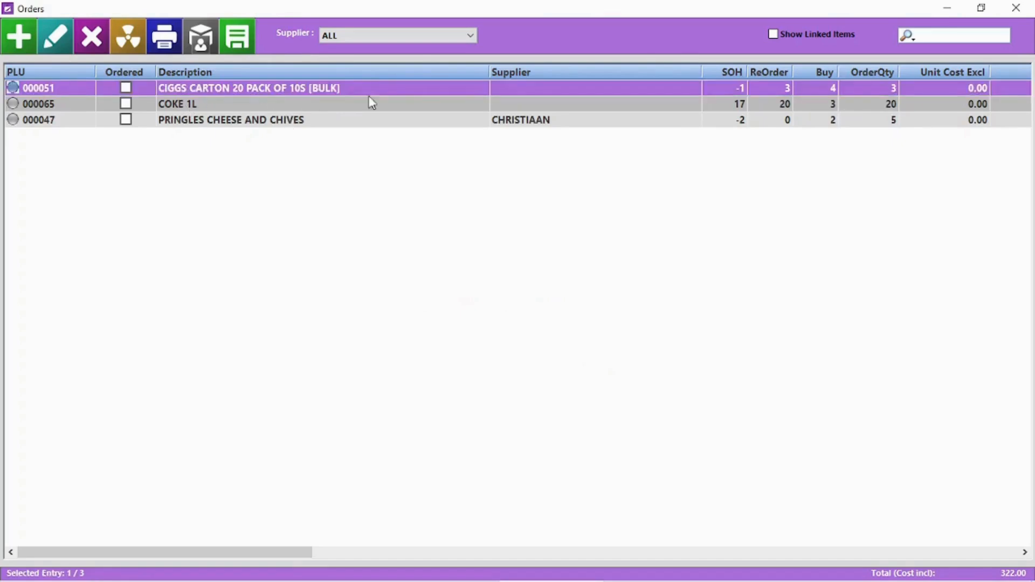
click(361, 36)
click(363, 59)
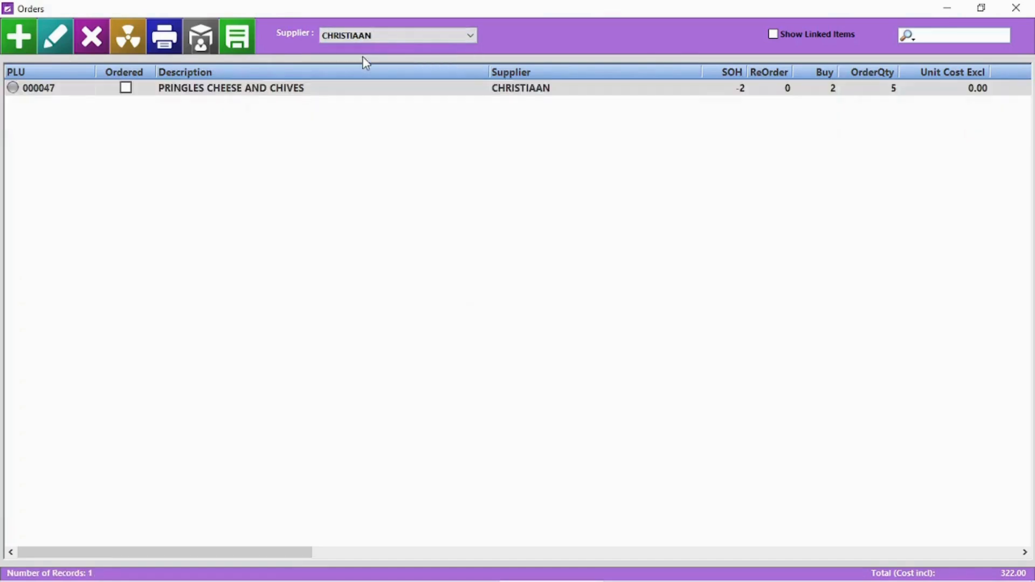
click(250, 39)
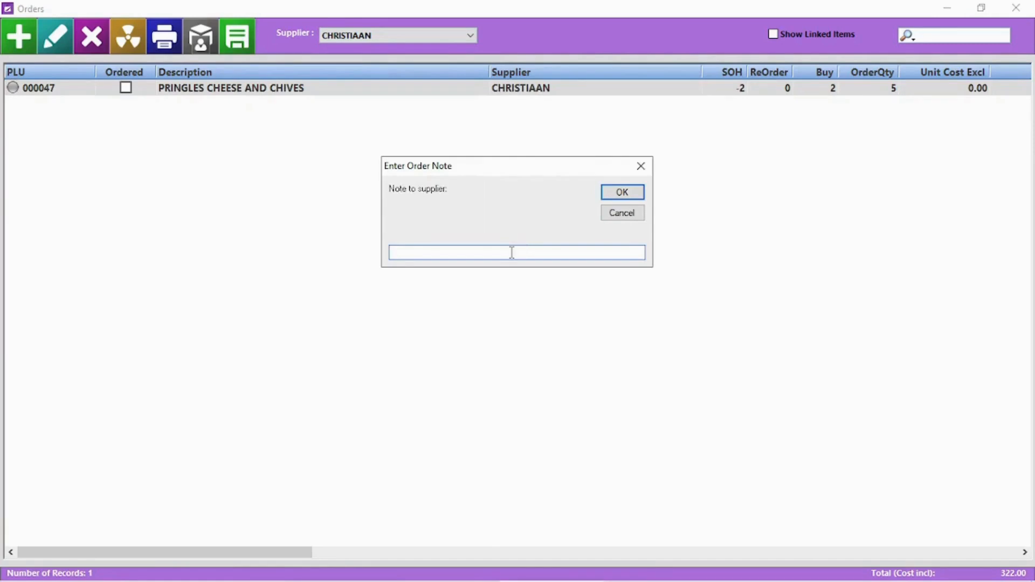
text(Need by monday)
key(Return)
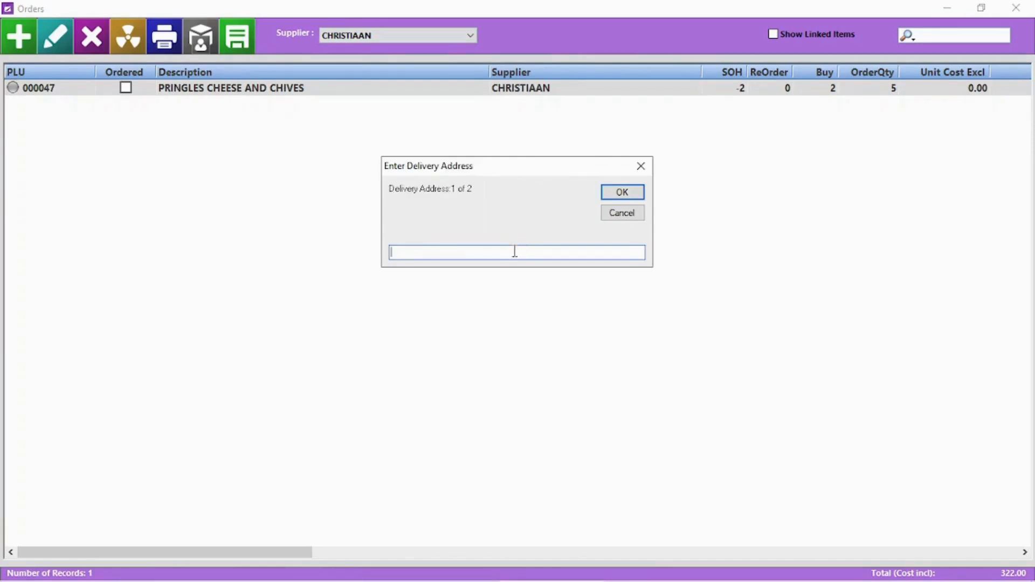
click(623, 194)
click(623, 194)
click(556, 346)
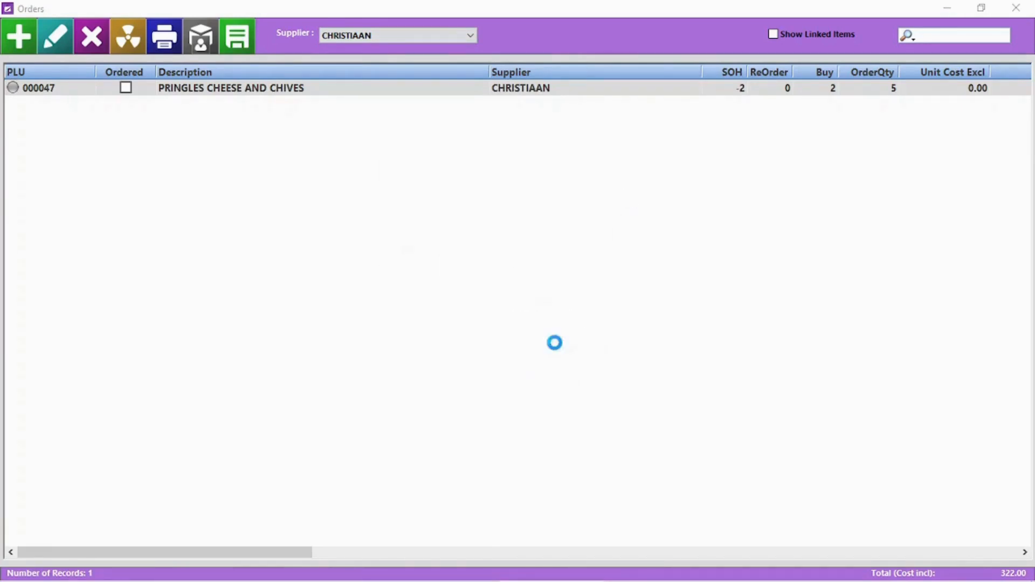
click(1016, 8)
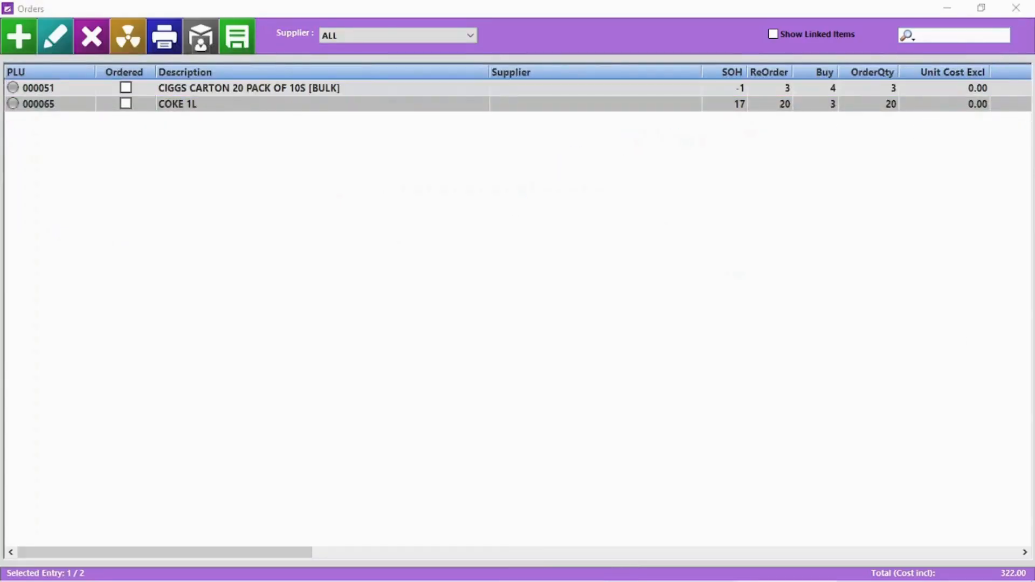
Step: Assign COCO COLA as supplier for the CIGGS CARTON and COKE 1L orders
click(455, 365)
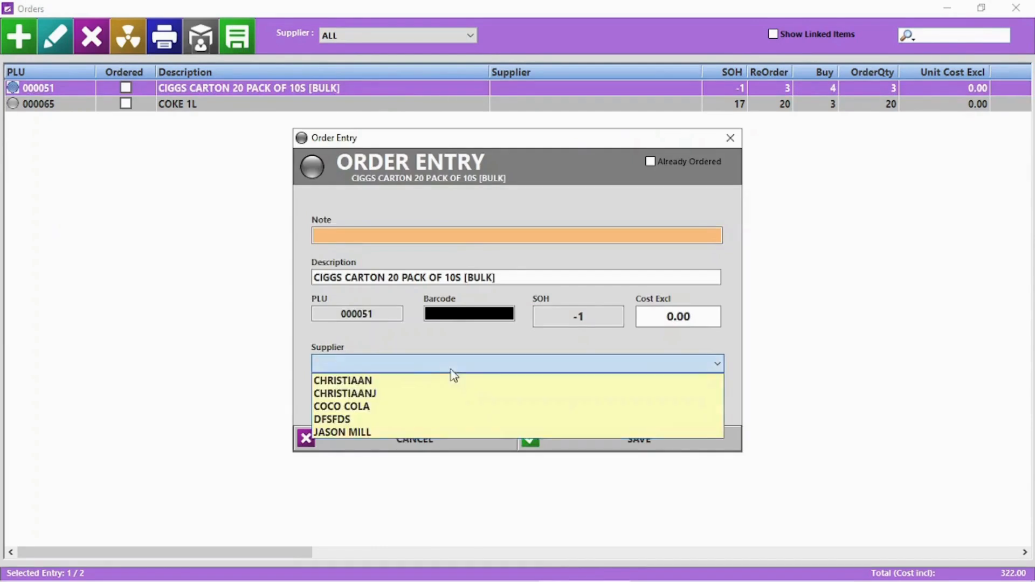
click(364, 415)
click(663, 441)
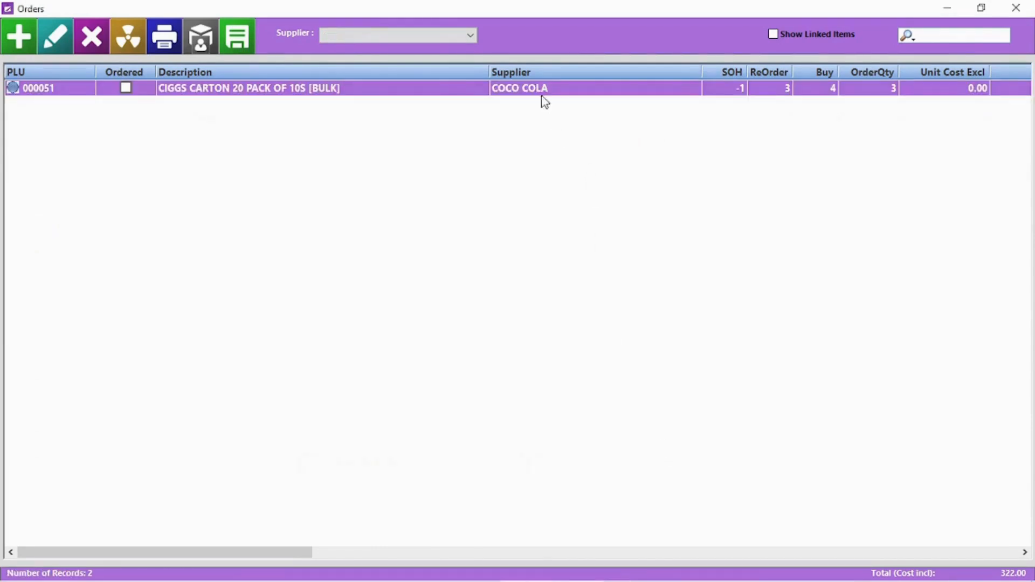
click(409, 35)
click(396, 50)
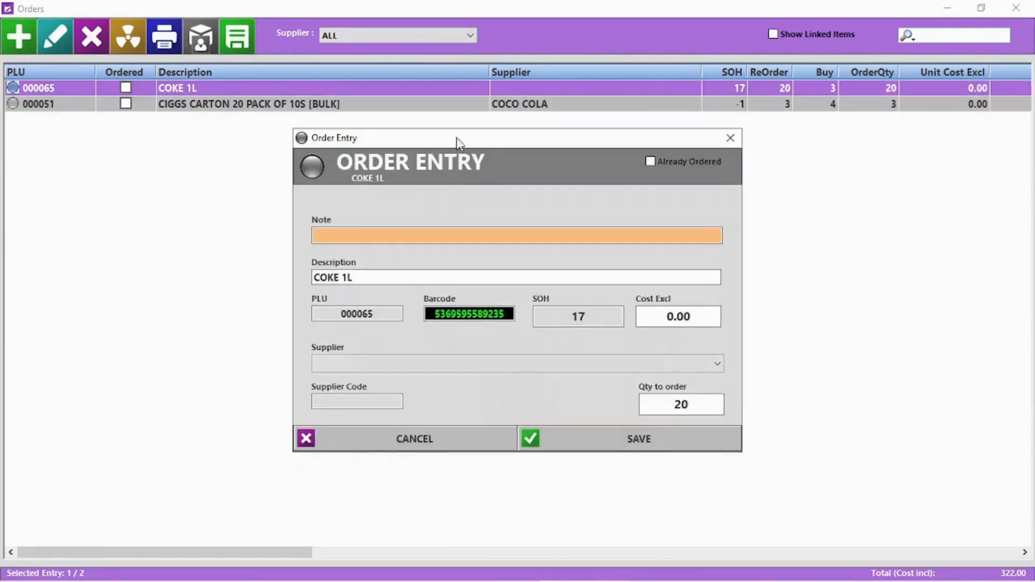
click(478, 364)
click(420, 407)
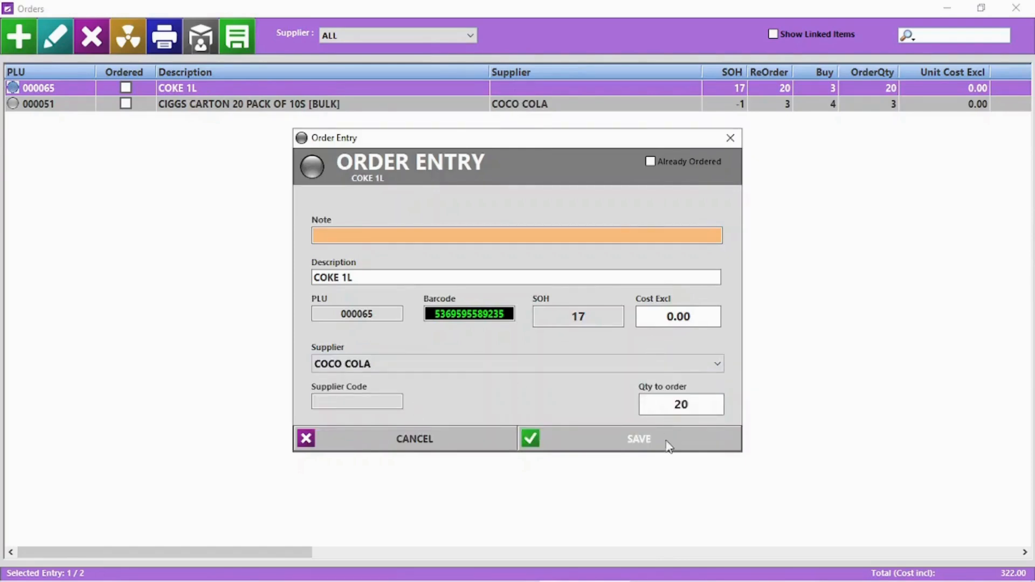
click(667, 444)
Step: Save a purchase order for COCO COLA's items with no note or delivery address
click(450, 35)
click(433, 58)
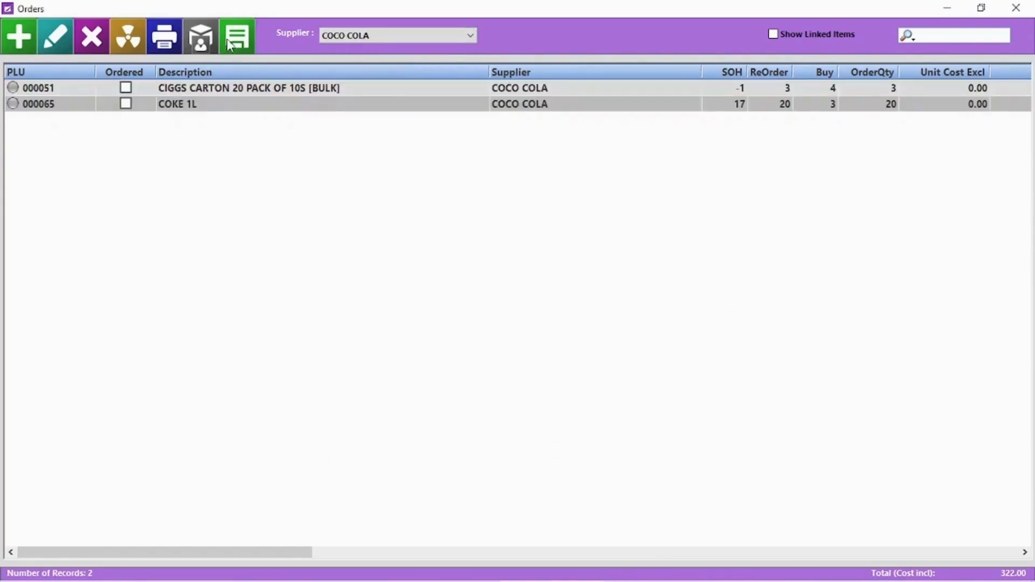
click(237, 39)
click(614, 197)
click(614, 198)
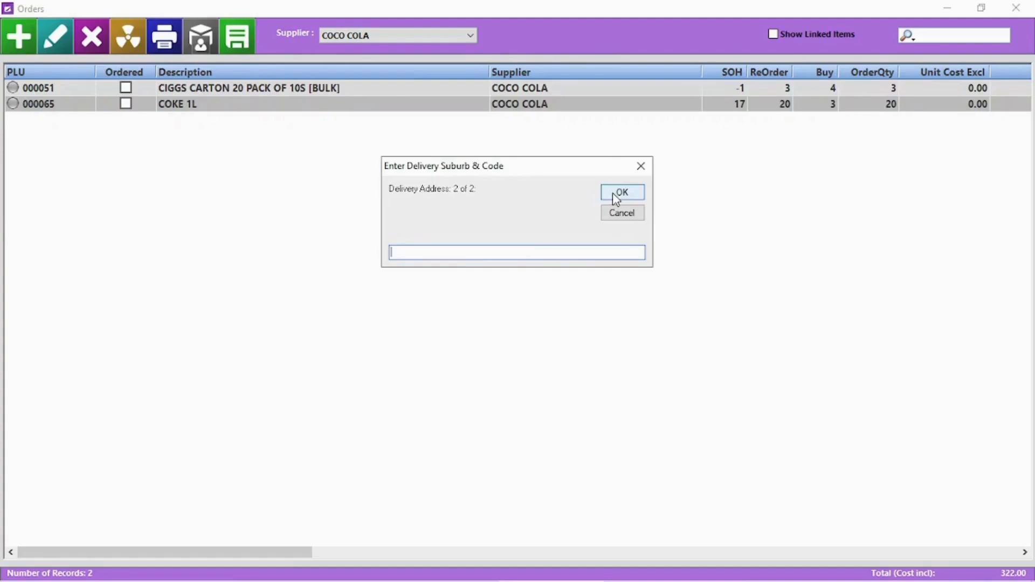
click(615, 197)
key(Return)
click(1015, 8)
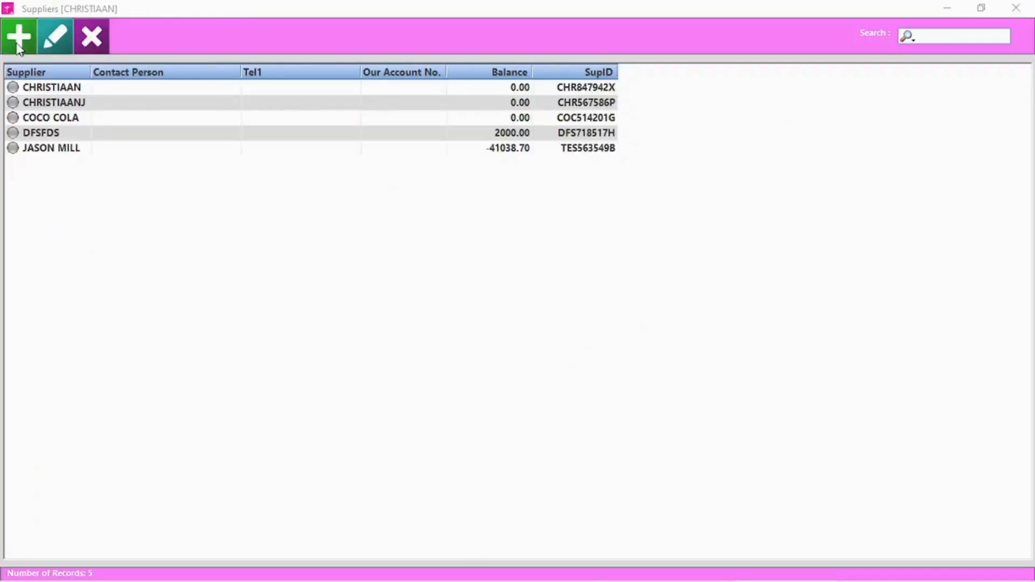
Step: Add supplier STARDEW VALLEY with contact number, our account number and note FRESH PRODUCE
click(19, 37)
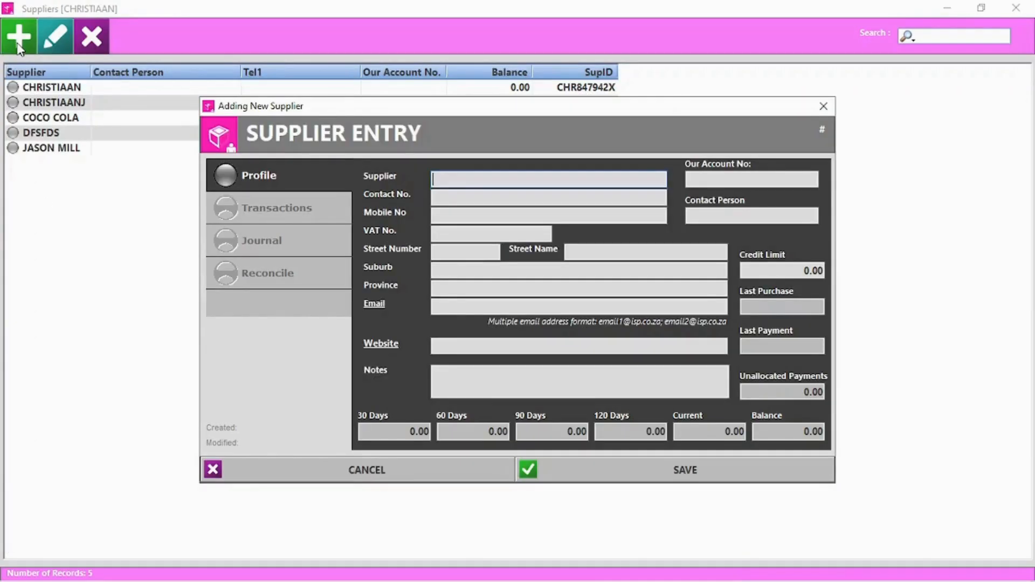
text(Stardew Valley)
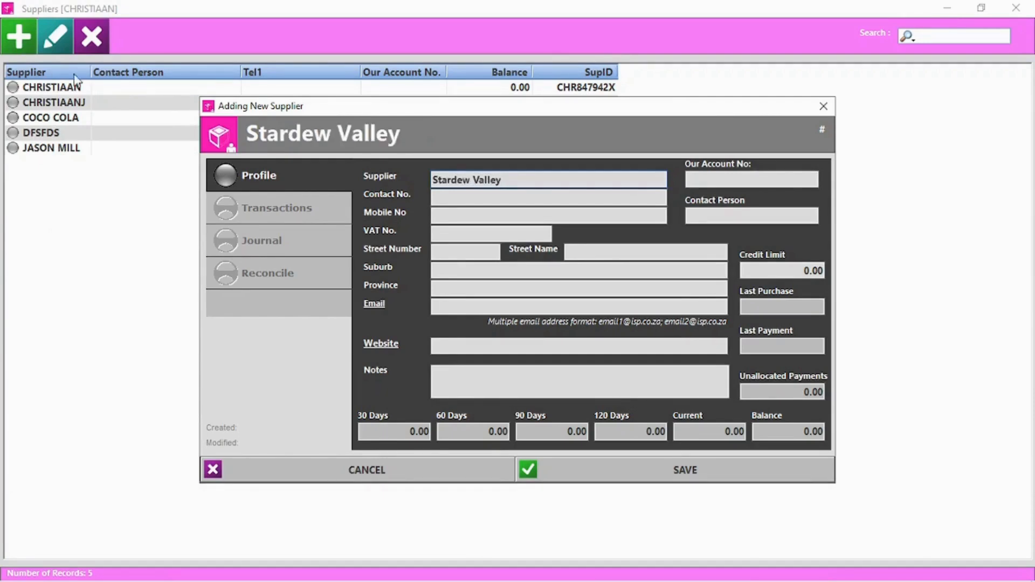
click(499, 196)
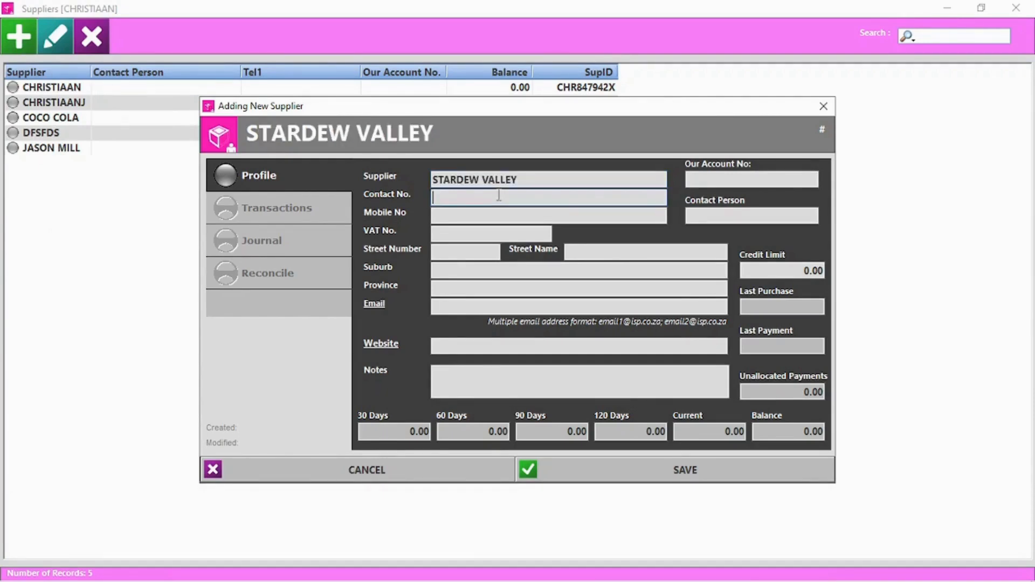
click(697, 178)
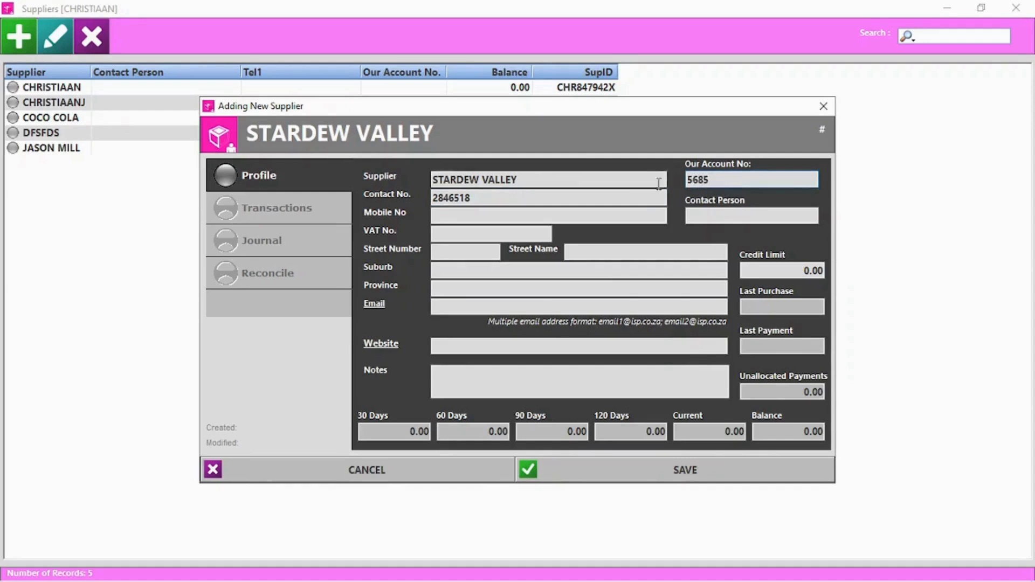
click(465, 384)
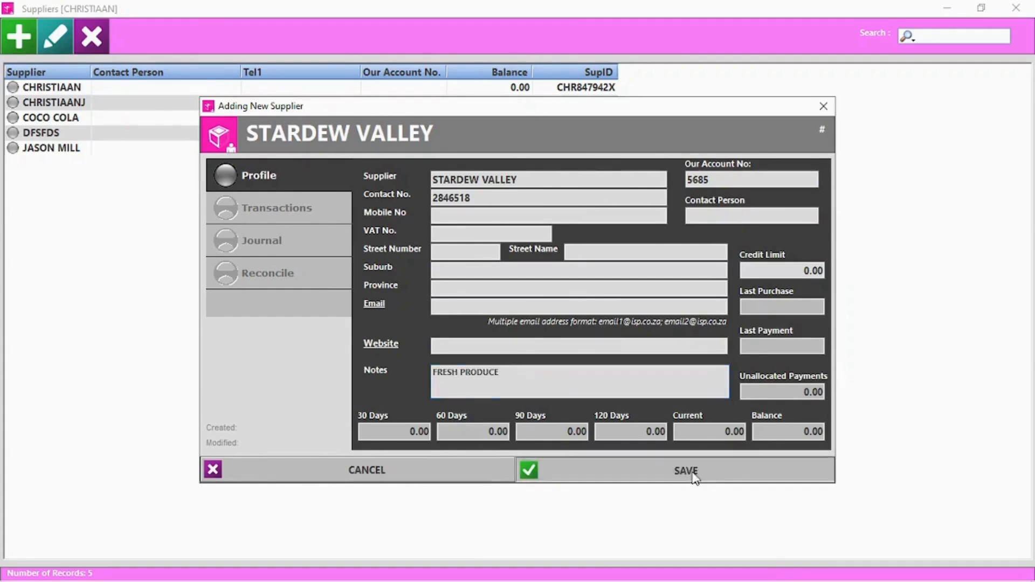
click(690, 469)
Step: Check the new STARDEW VALLEY record's account transactions, then close the record
click(58, 35)
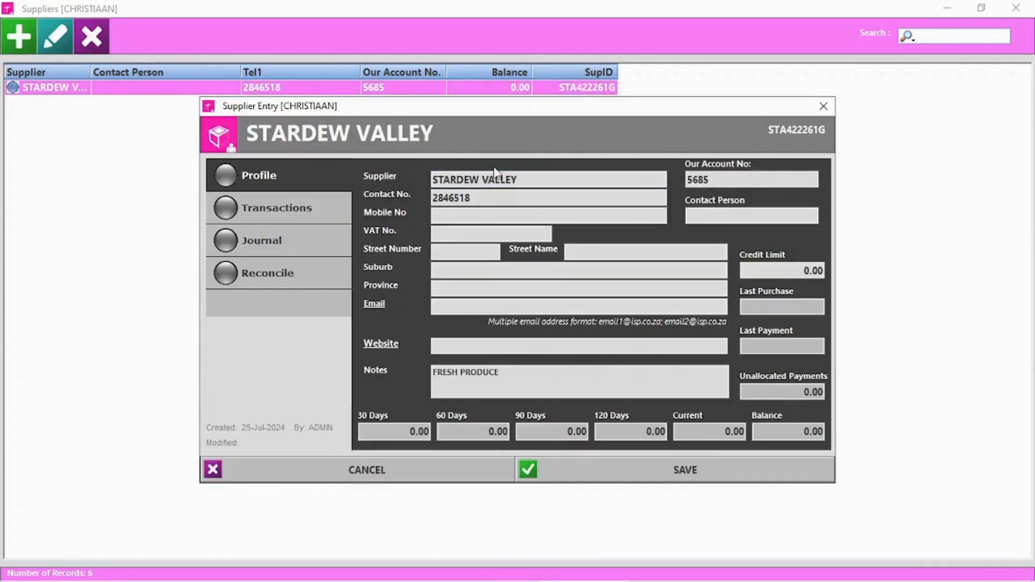
click(275, 208)
click(888, 12)
click(825, 107)
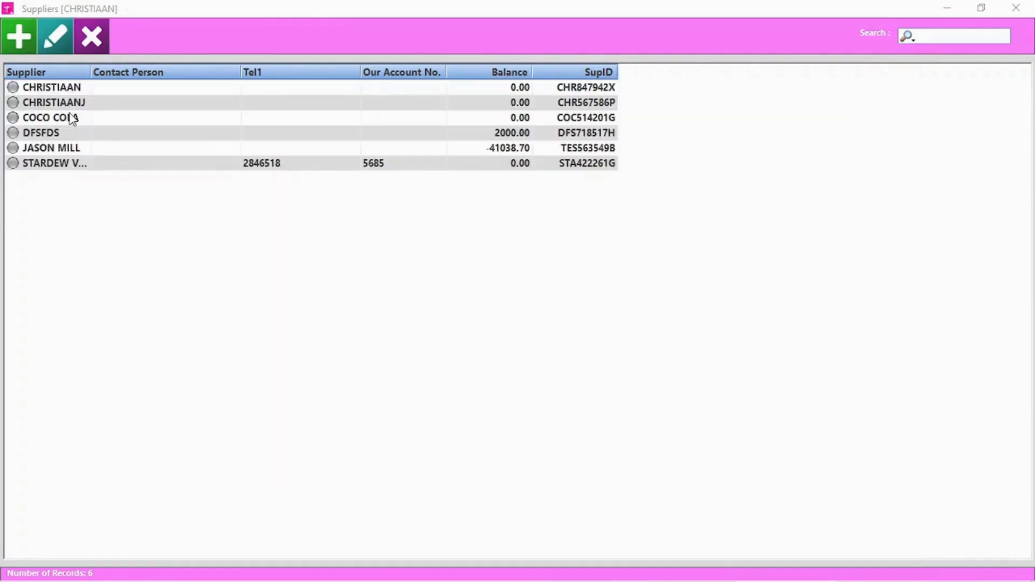
Step: Review the COCO COLA supplier's account transactions
double_click(71, 119)
click(300, 215)
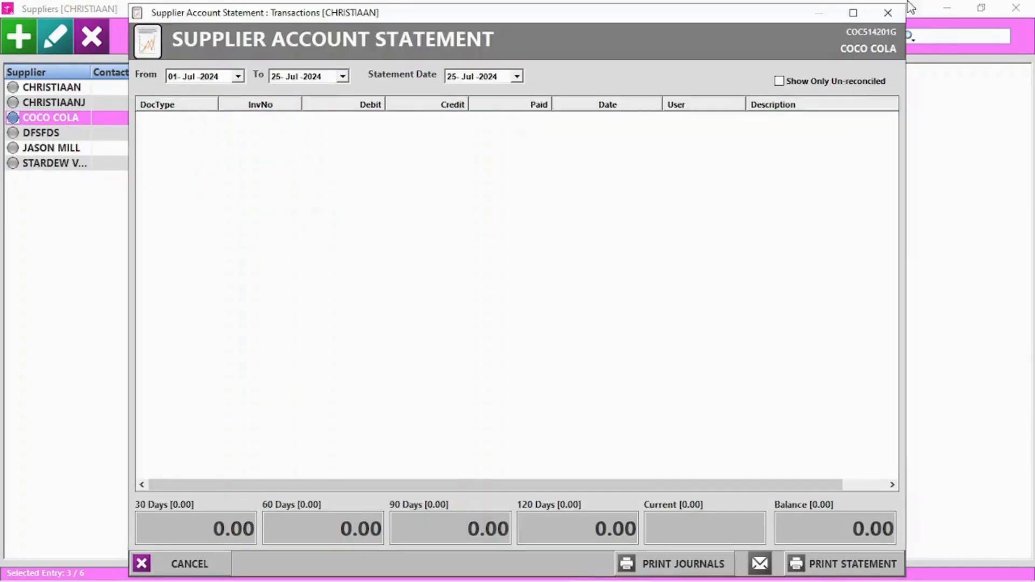
click(887, 12)
Step: Post a 300.00 CREDIT journal to COCO COLA, skipping printing and reconciliation
click(229, 248)
click(364, 353)
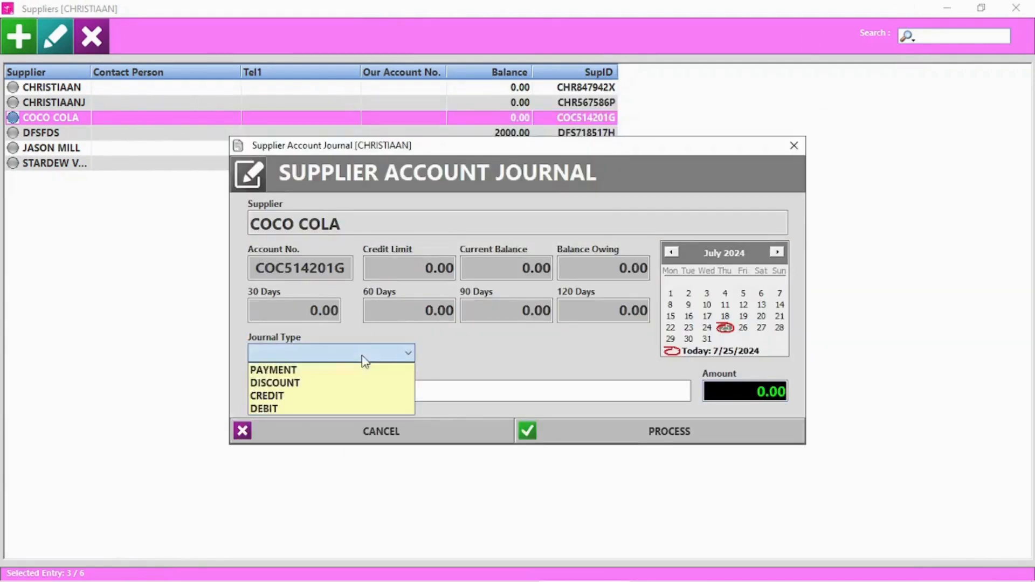
click(276, 397)
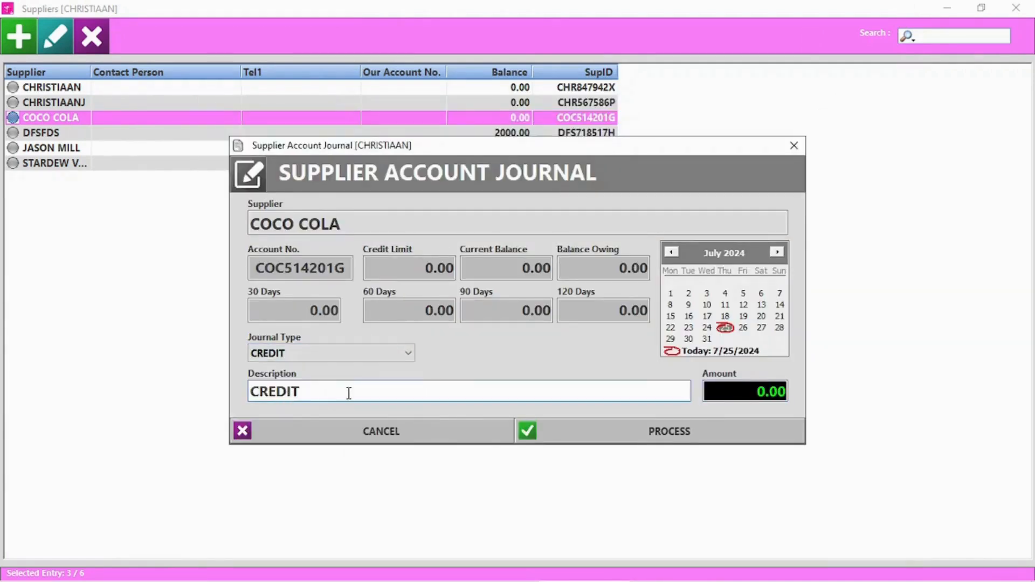
click(723, 391)
text(300.00)
click(680, 437)
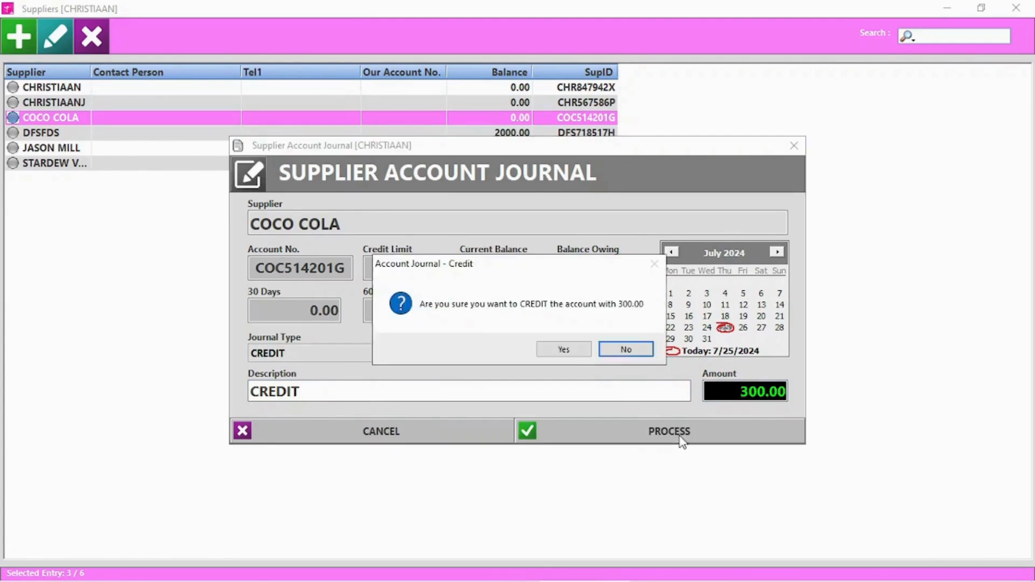
click(574, 355)
click(575, 352)
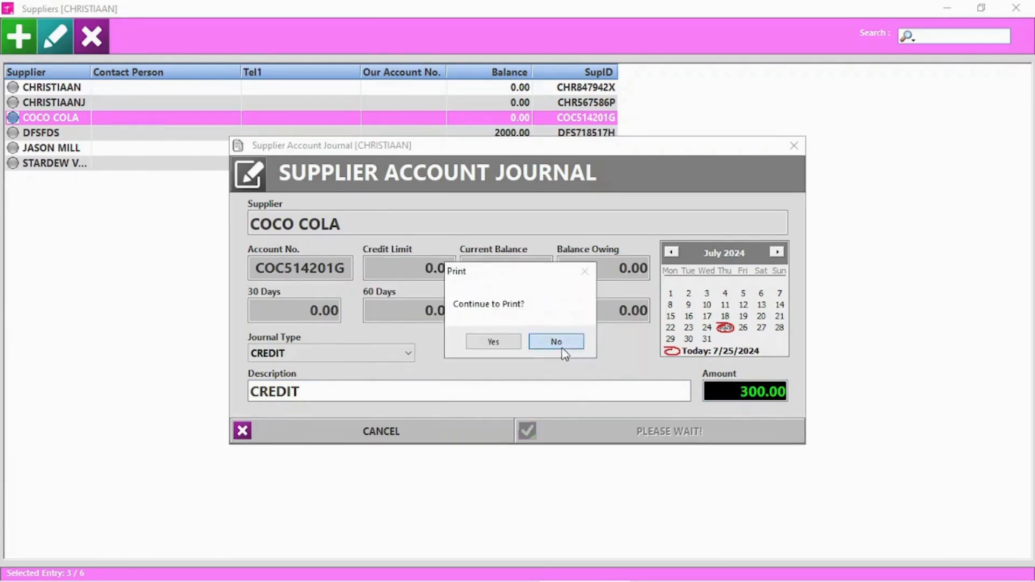
click(564, 353)
click(614, 354)
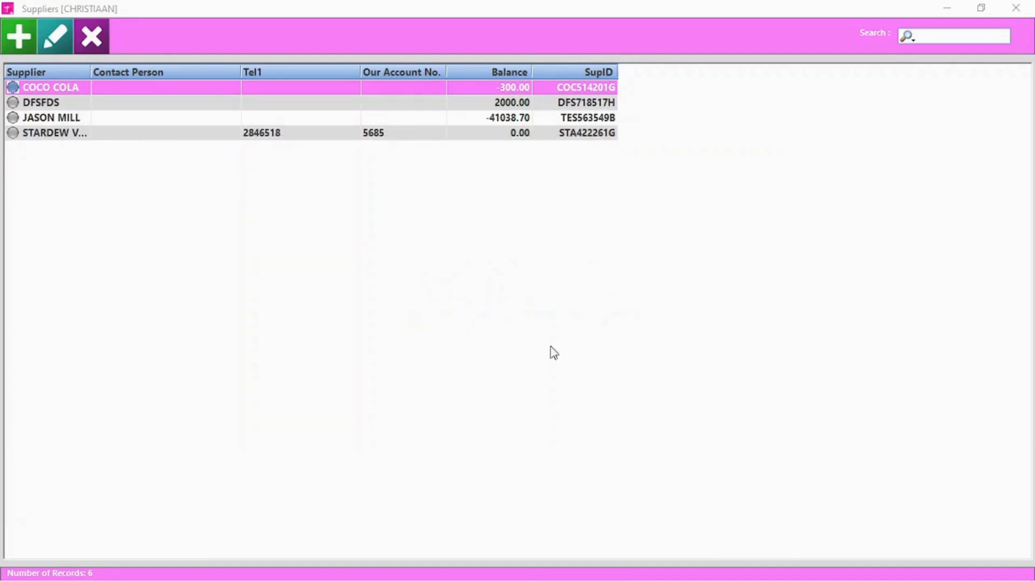
Step: Verify the new CREDIT NOTE on COCO COLA's statement and leave reconciliation unchanged
double_click(57, 88)
click(264, 206)
click(263, 120)
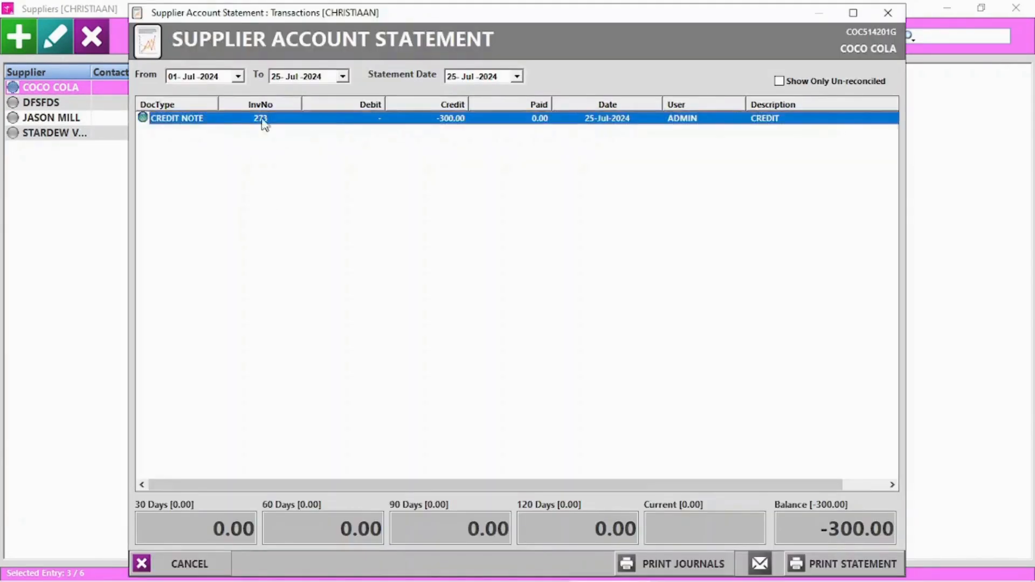
click(890, 13)
click(253, 275)
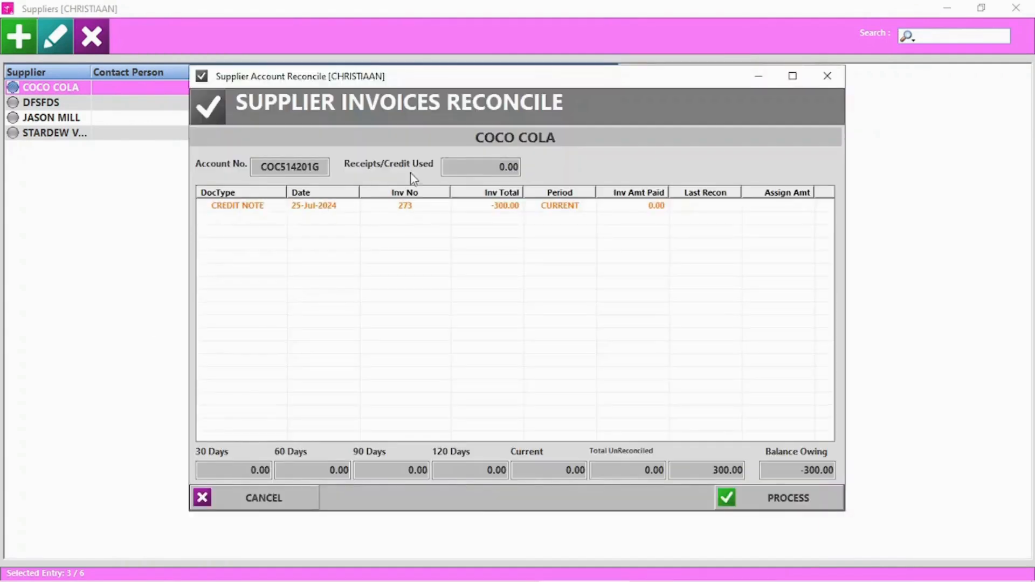
click(265, 500)
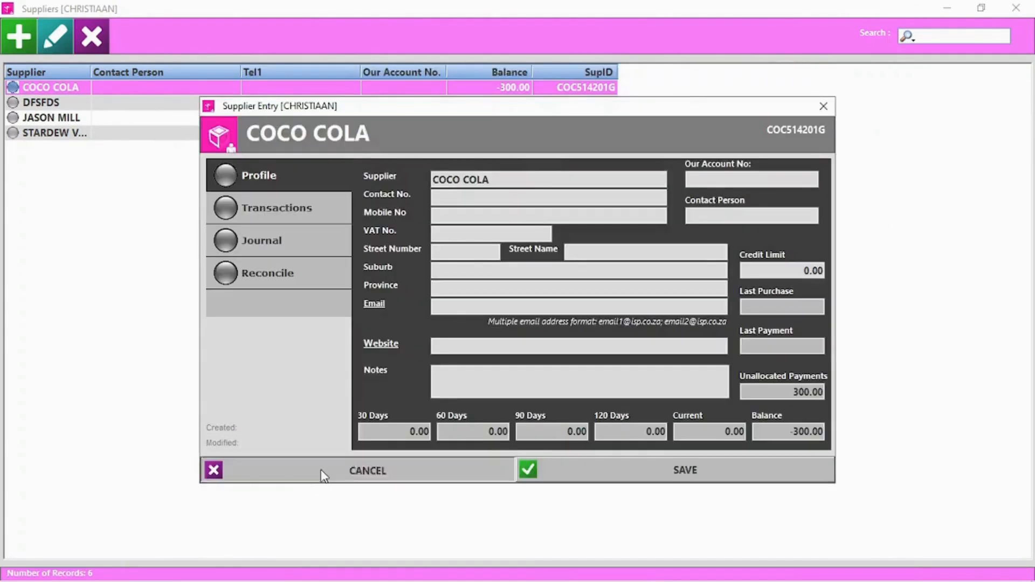
click(321, 472)
Step: Delete the DFSFDS supplier and close the supplier list
click(52, 104)
click(93, 36)
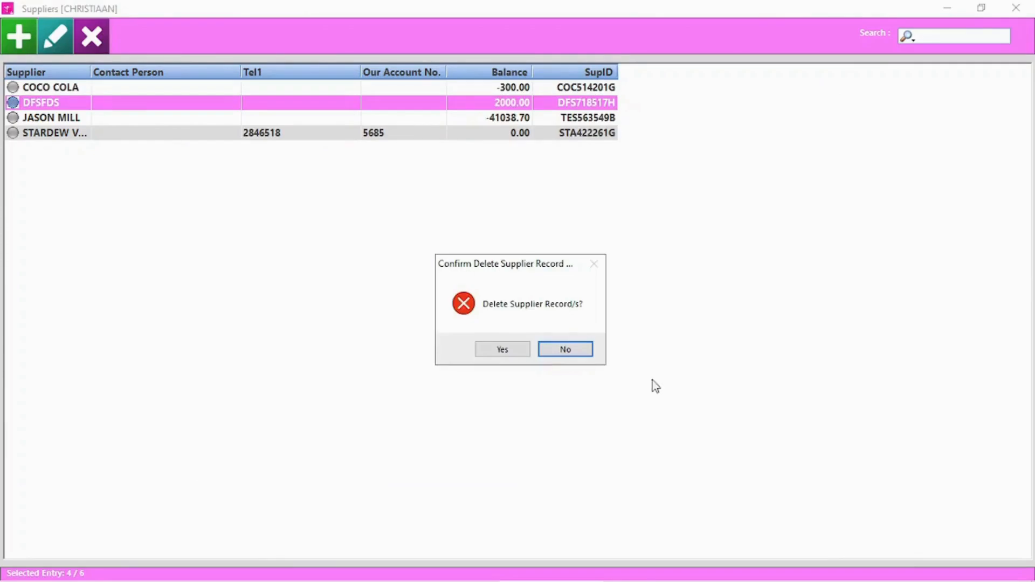
click(499, 350)
click(1015, 7)
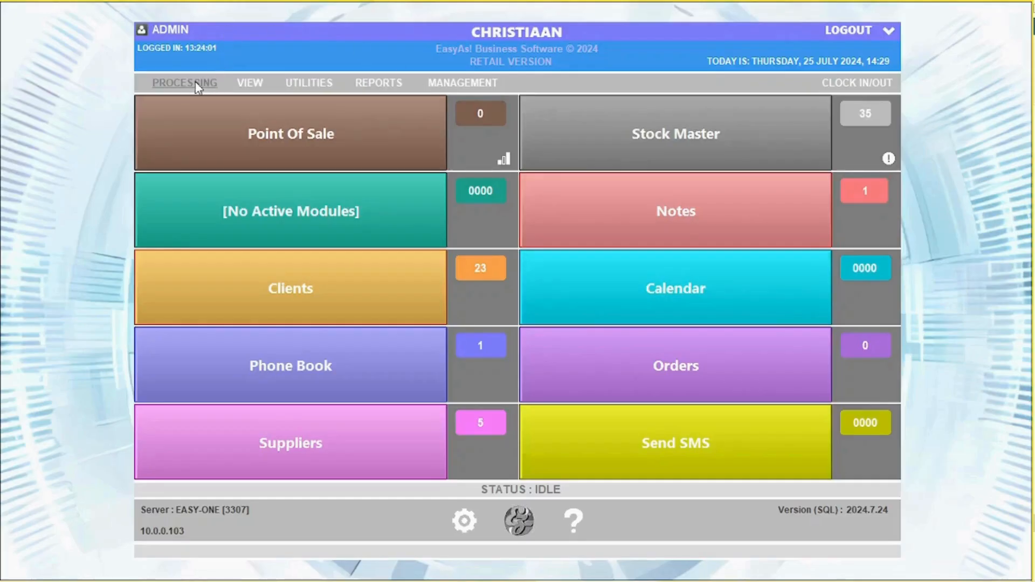
Step: Start a Load/Return Stock invoice for COCO COLA with its invoice number and 1000.00 total
click(195, 84)
click(186, 107)
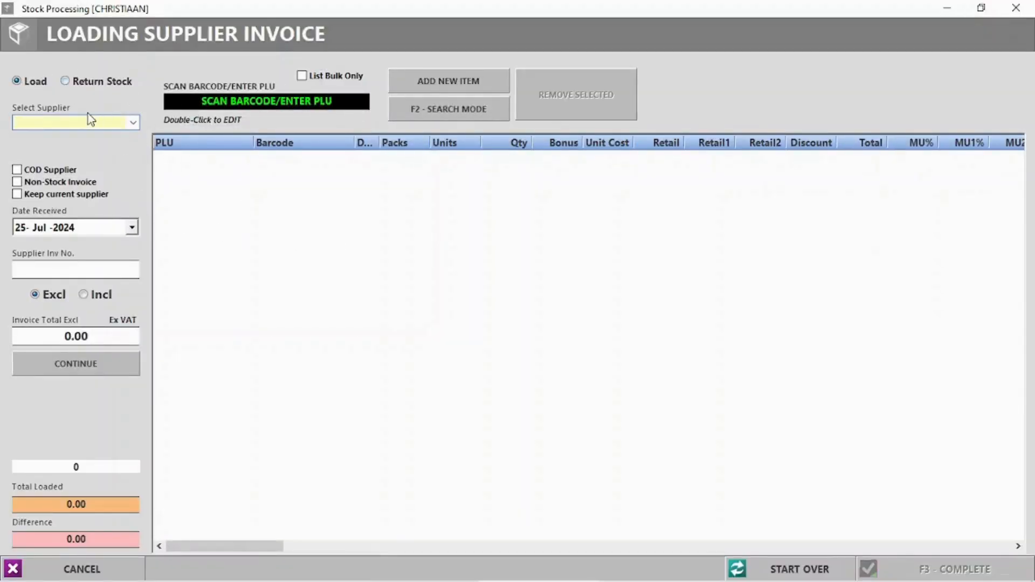
click(137, 122)
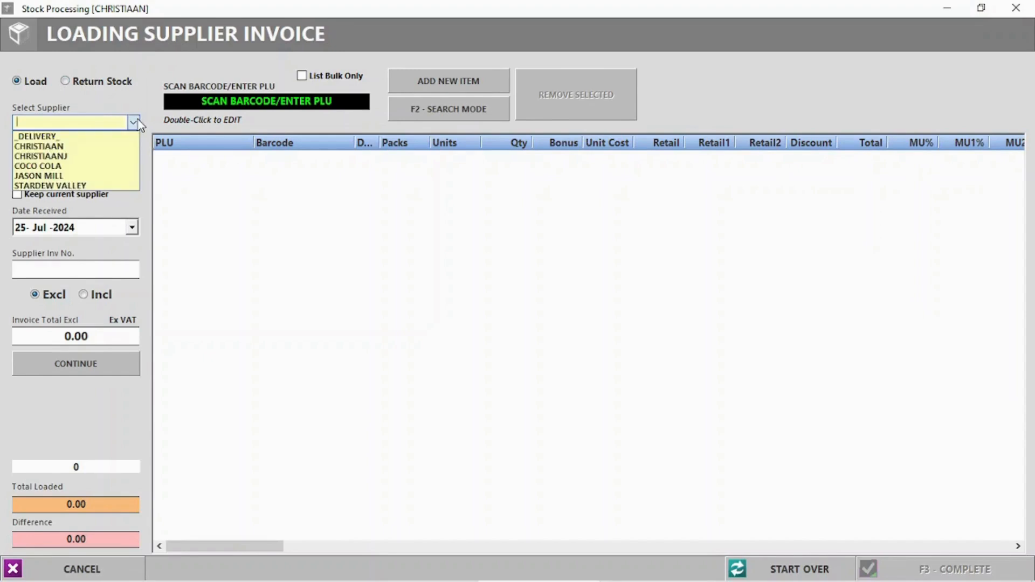
click(47, 165)
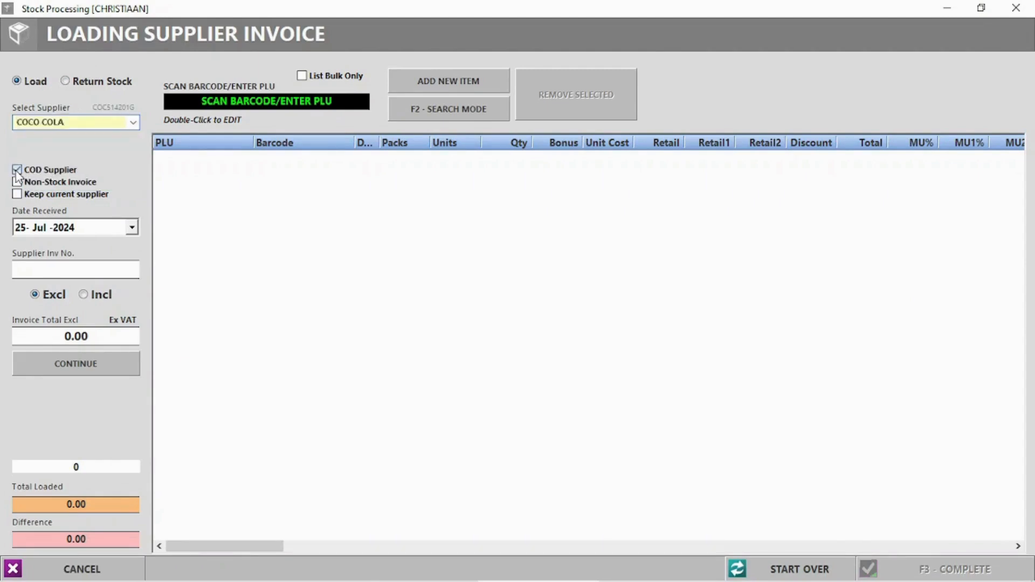
click(21, 196)
click(17, 194)
text(6695855)
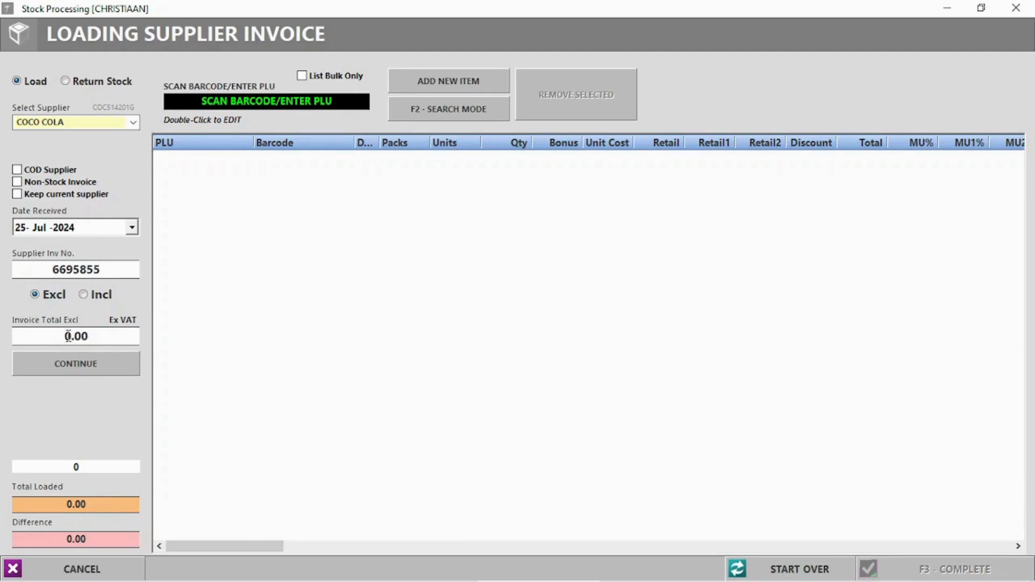
text(100)
click(79, 361)
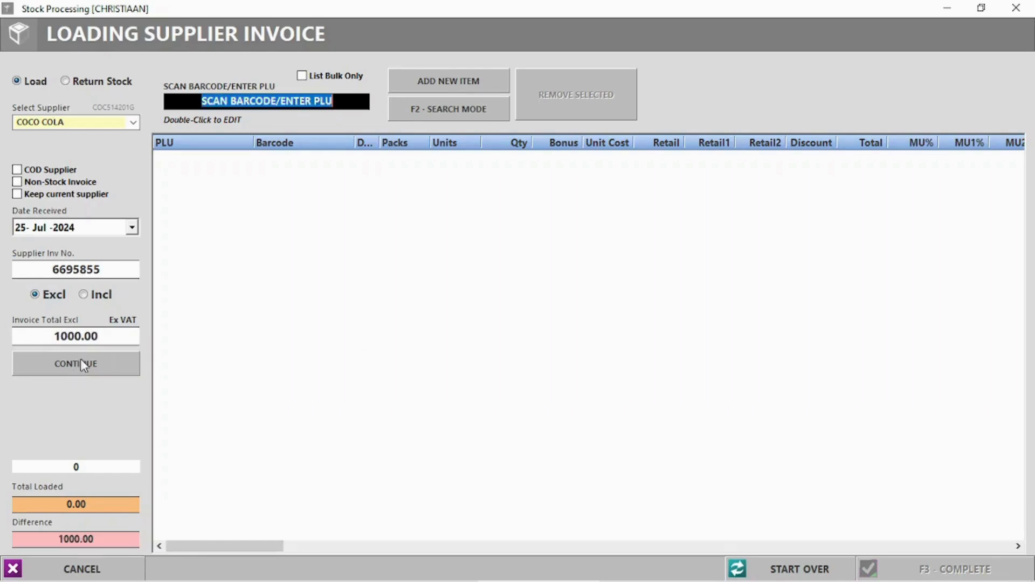
Step: Load 20 units of COKE 1L with COCO COLA as preferred supplier
click(456, 109)
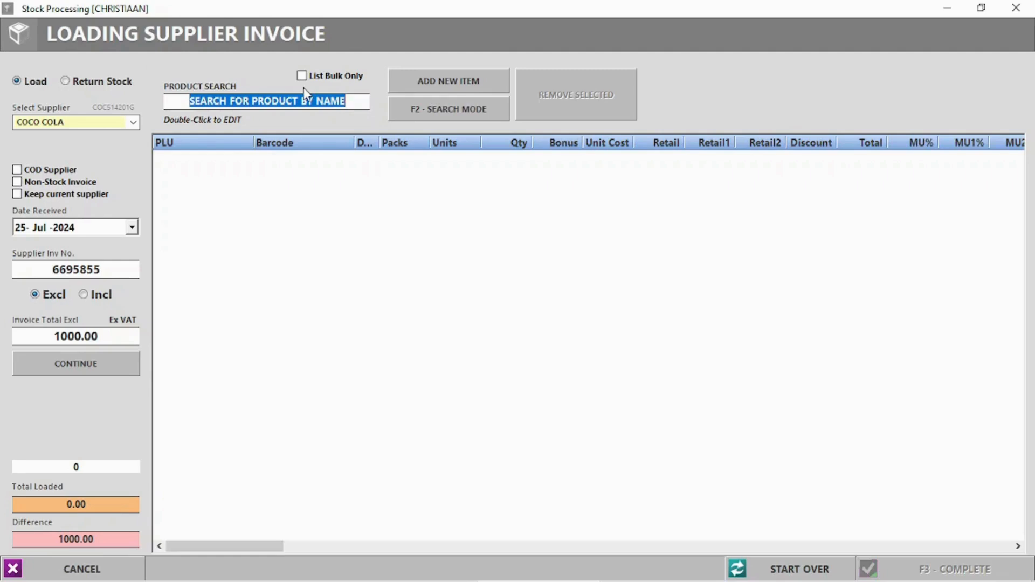
text(Coke)
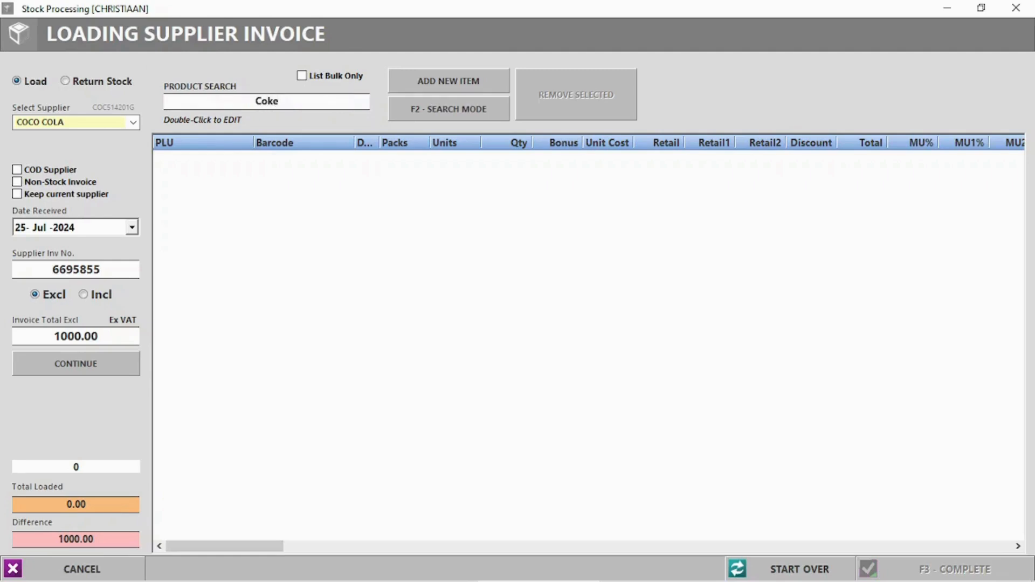
key(Return)
click(199, 168)
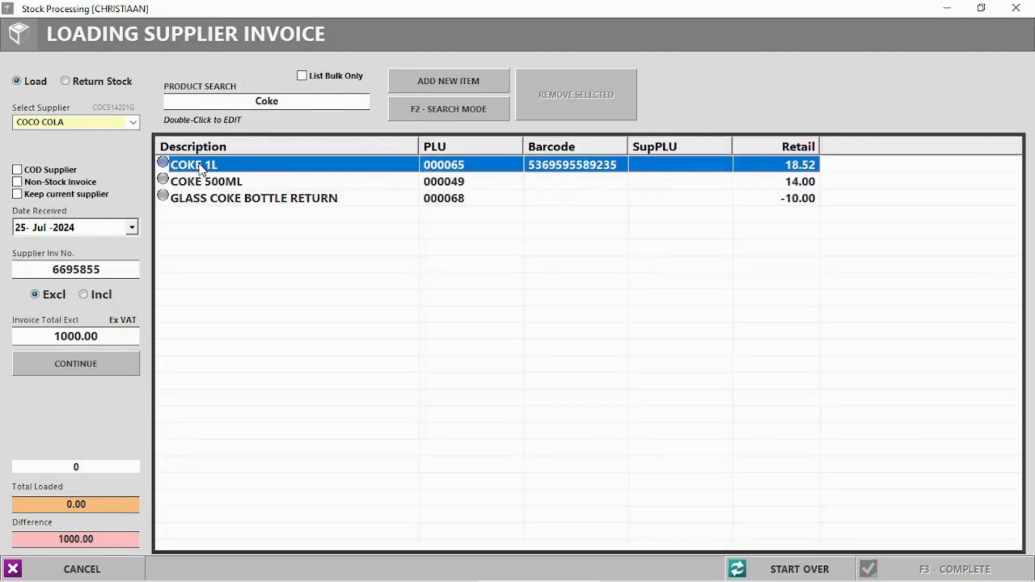
double_click(204, 171)
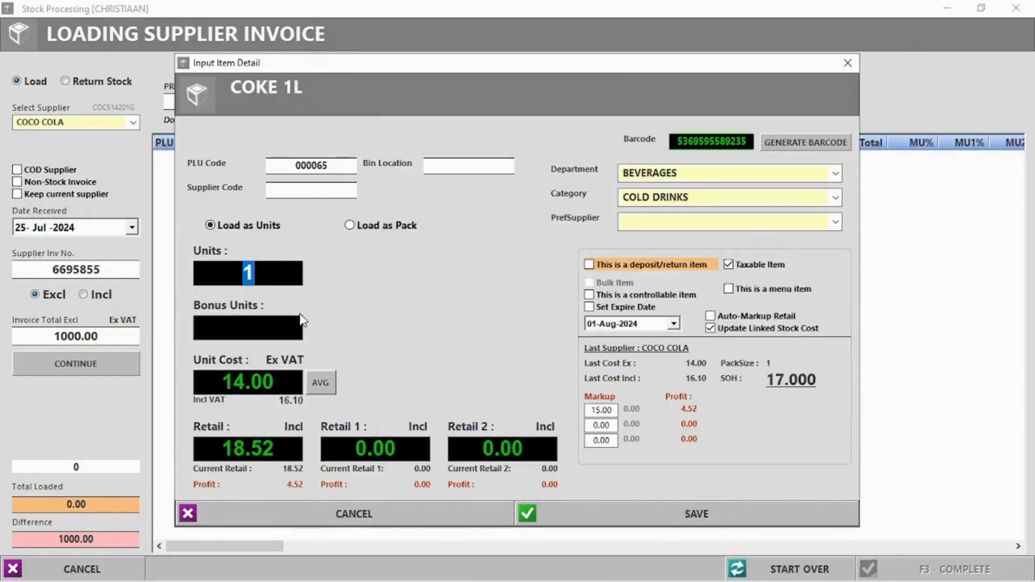
text(20)
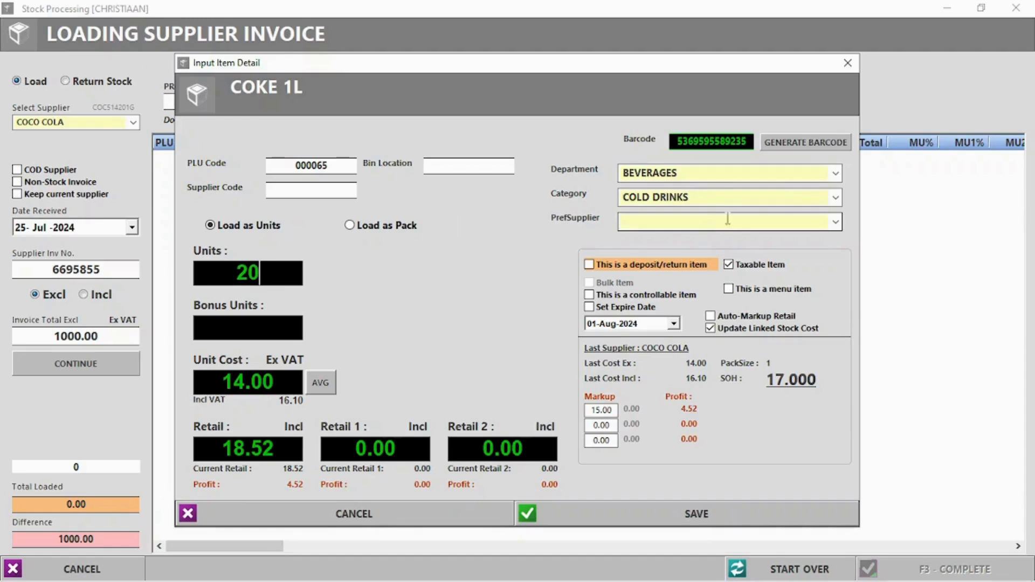
click(835, 222)
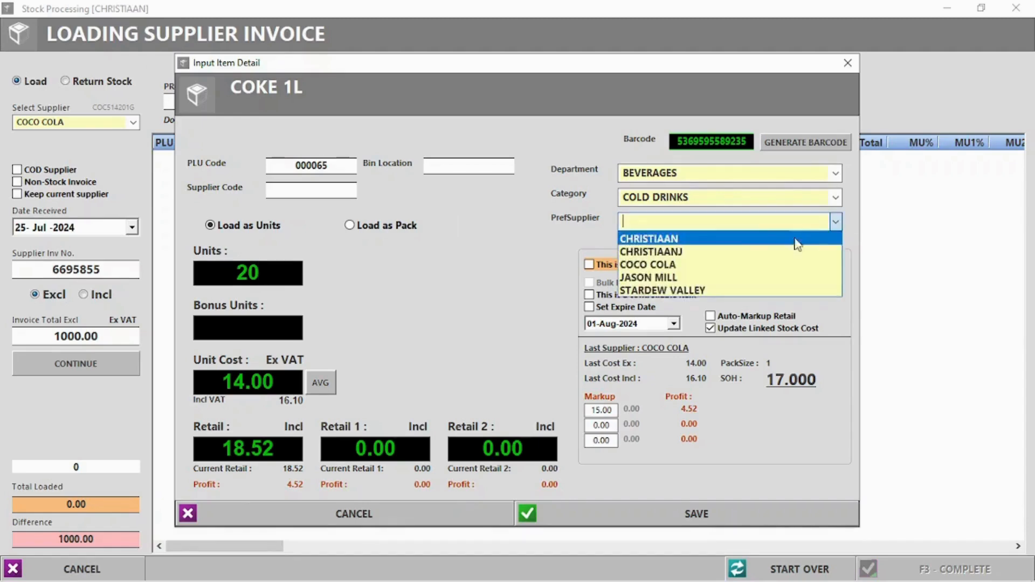
click(681, 264)
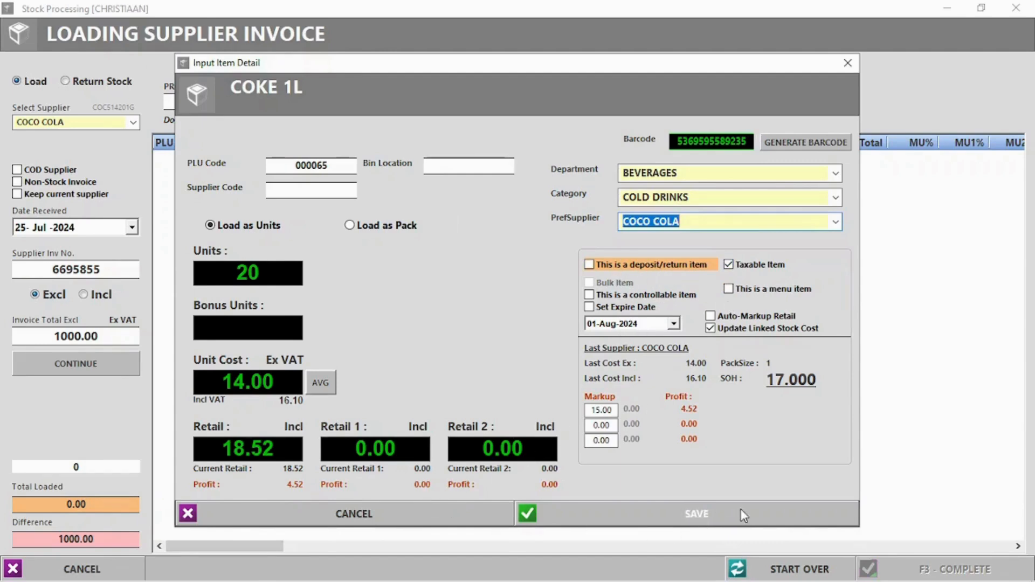
click(720, 515)
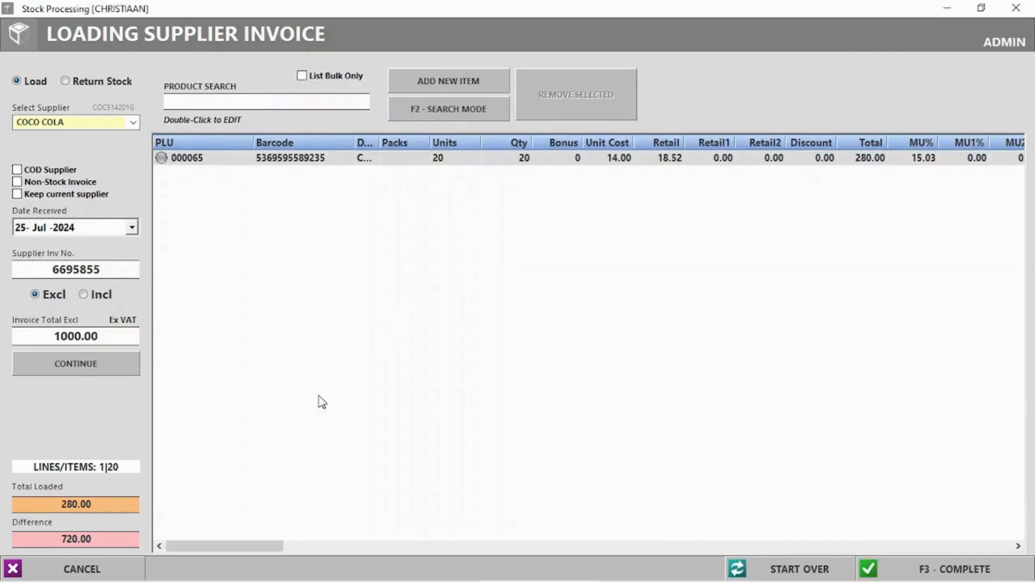
Step: Highlight the 280.00 loaded total and 720.00 difference on the invoice
drag(61, 502, 105, 501)
drag(50, 537, 120, 539)
click(620, 401)
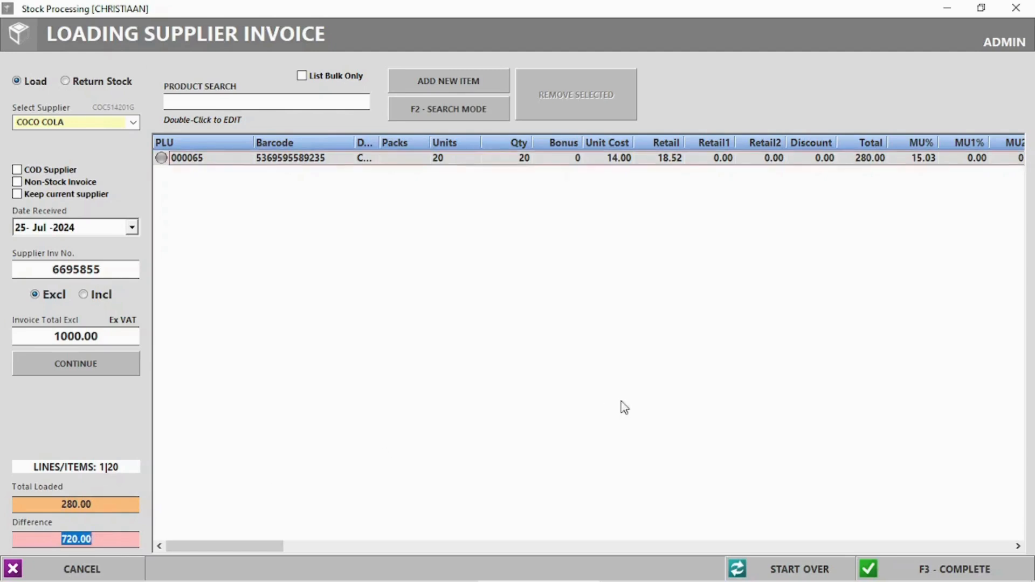
Step: Complete the COCO COLA invoice despite the mismatch, declining barcode labels and packing slip
click(938, 570)
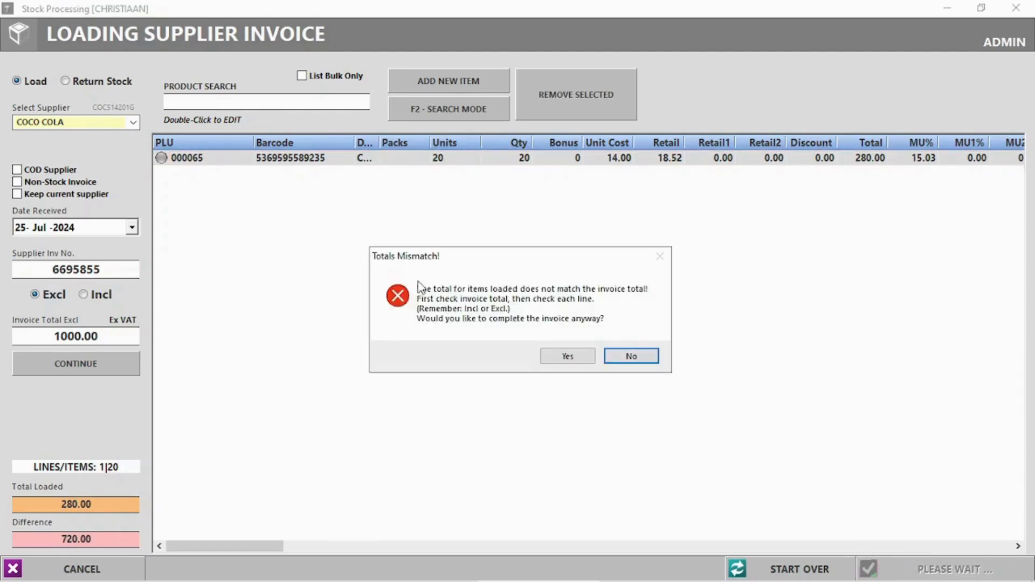
click(558, 353)
click(510, 344)
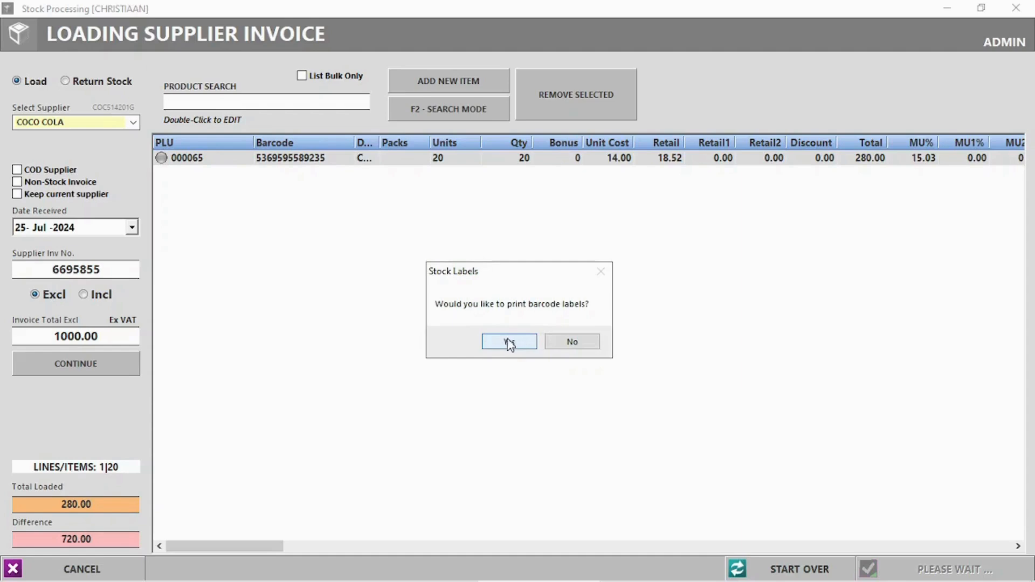
click(590, 348)
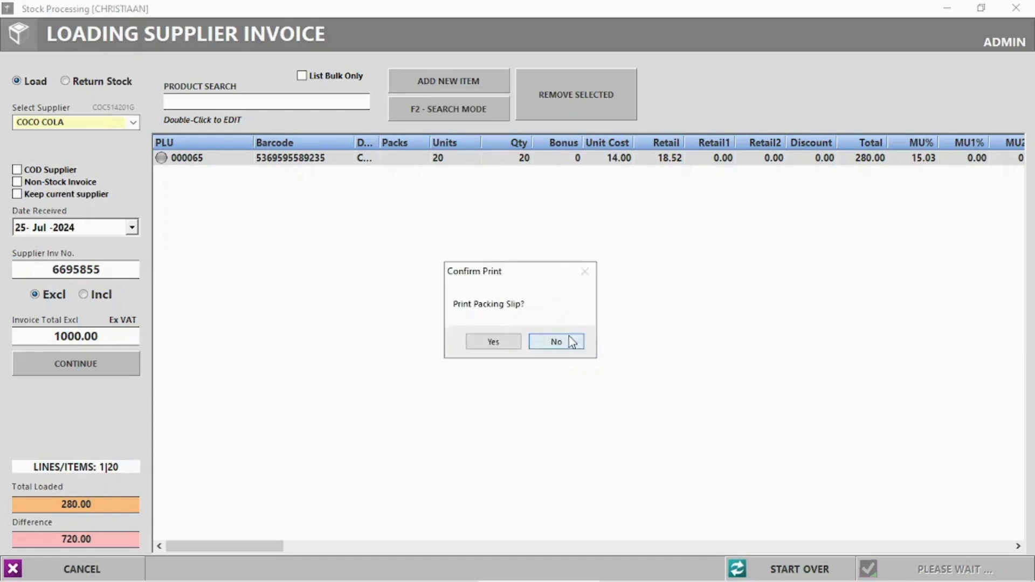
click(570, 341)
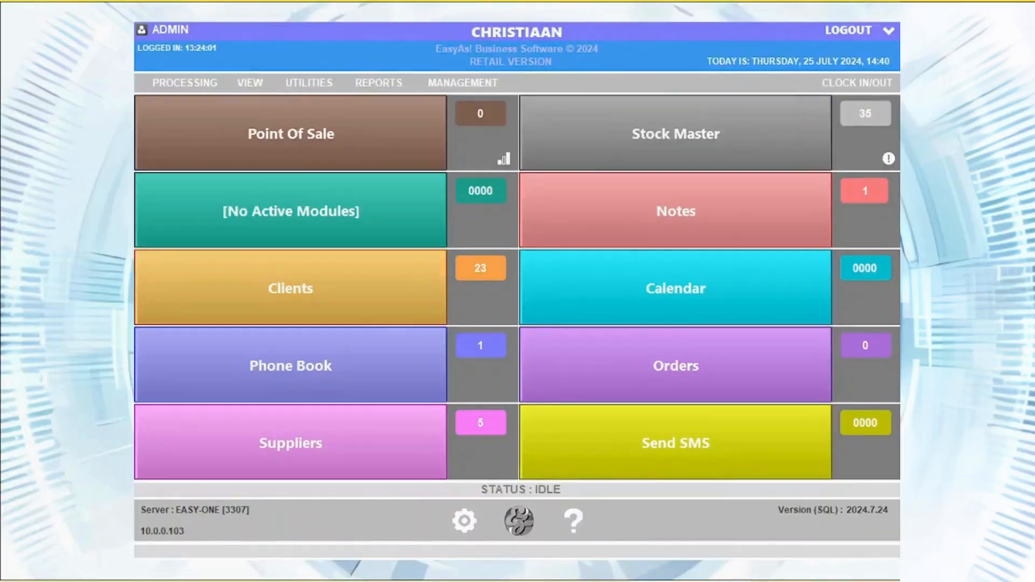
Step: Create a new Type I payslip for a staff member dated the 25th with their employee number
click(204, 83)
mouse_move(254, 208)
click(437, 208)
click(457, 126)
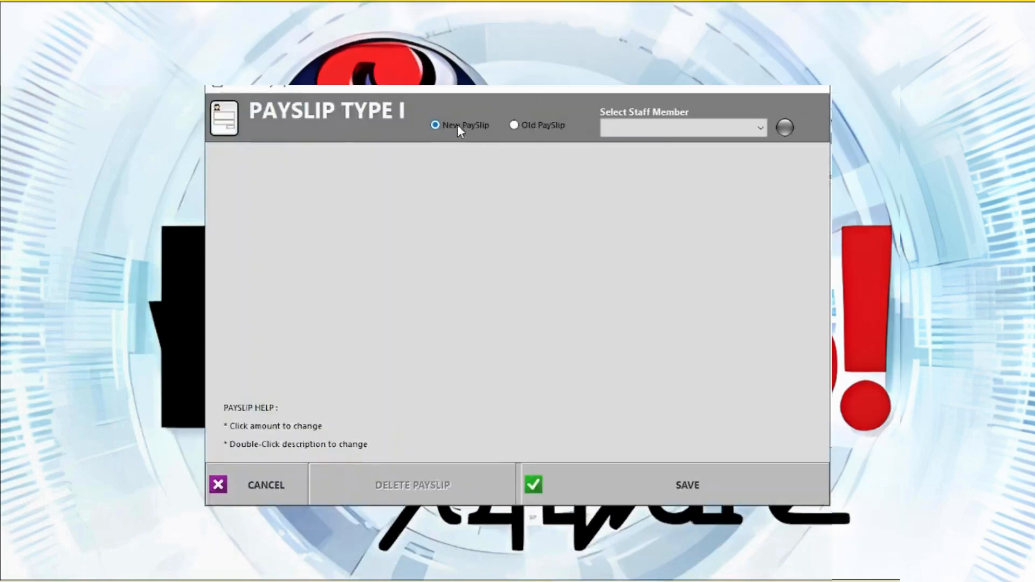
click(658, 128)
click(658, 144)
click(509, 331)
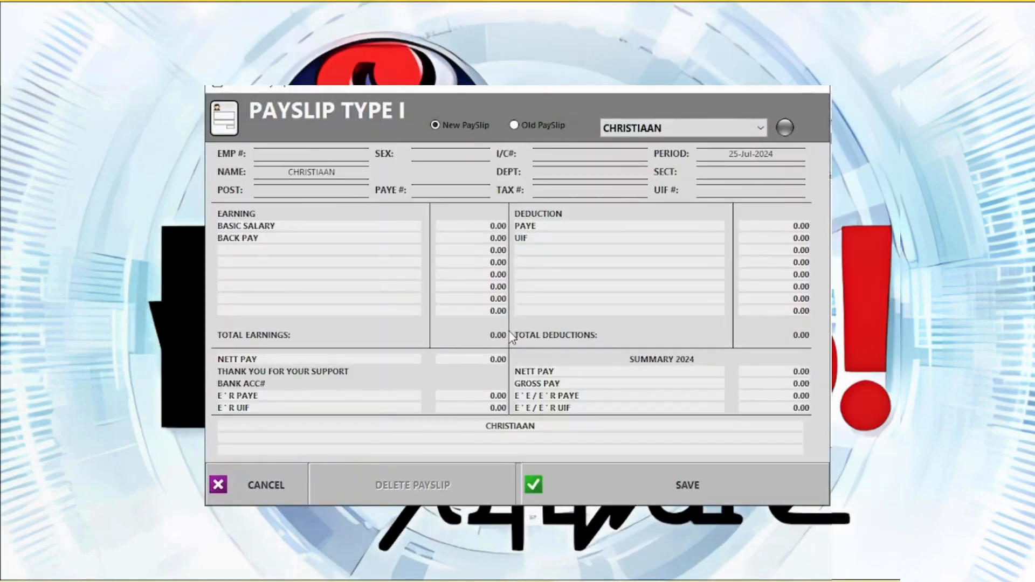
click(312, 155)
text(3321)
Step: Enter basic salary 10000.00 and add earning lines AA and CELLPHONE
click(492, 226)
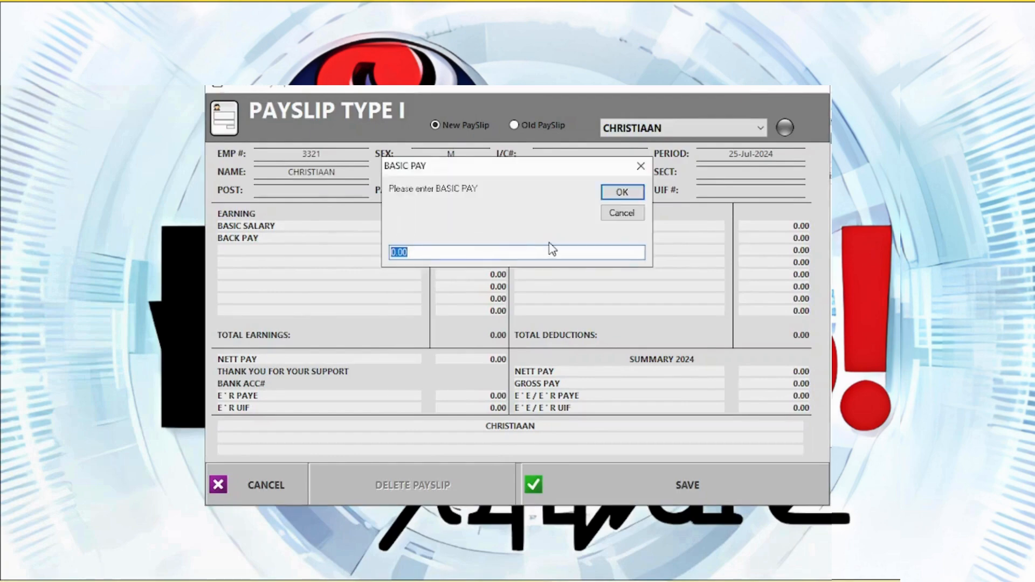
text(10000)
key(Return)
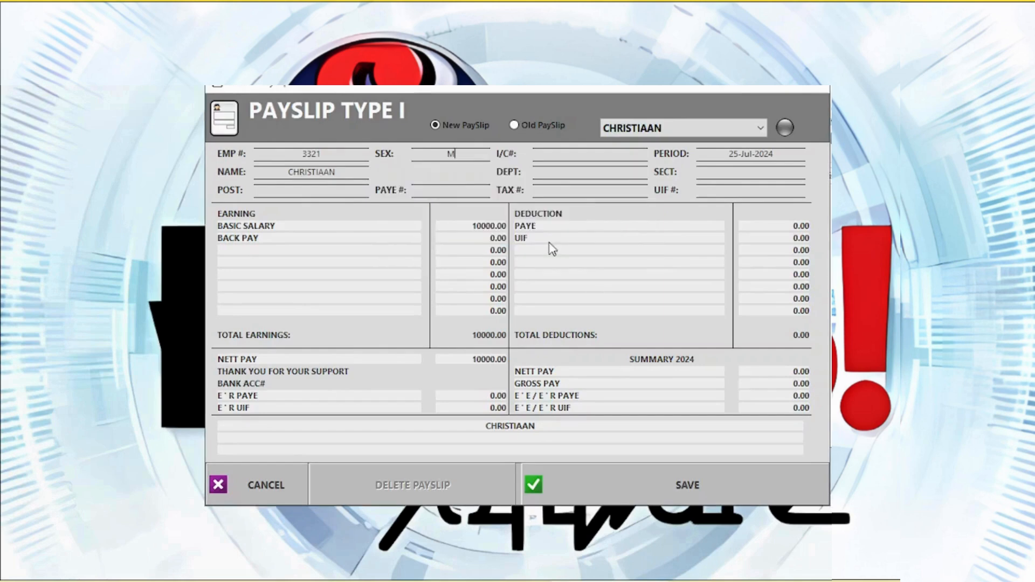
click(261, 255)
text(AA)
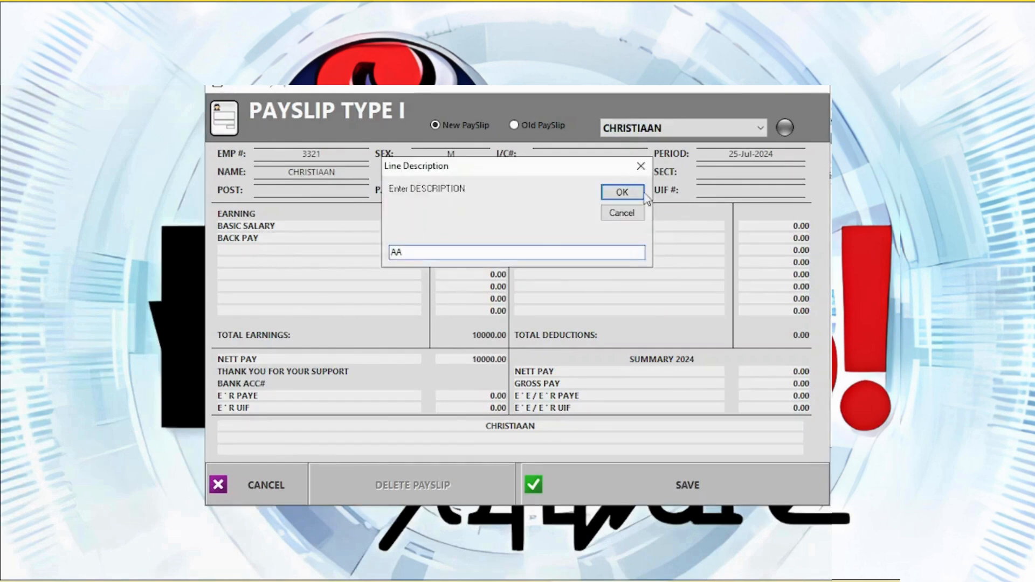
key(Return)
click(267, 263)
text(Cellphone)
key(Return)
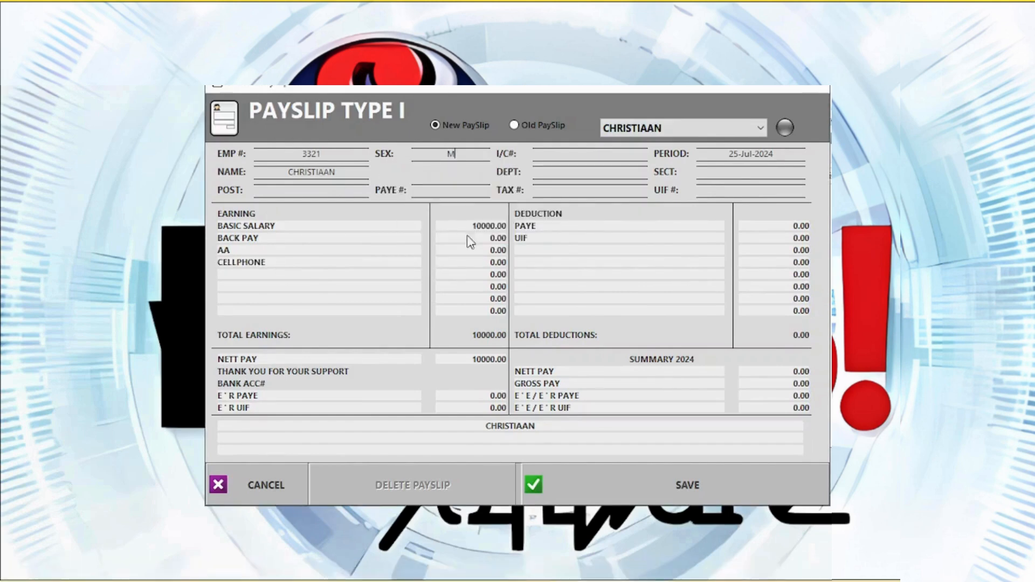
Step: Add an INSURANCE deduction line and set PAYE to 3000.00
click(526, 253)
text(Insurance)
key(Return)
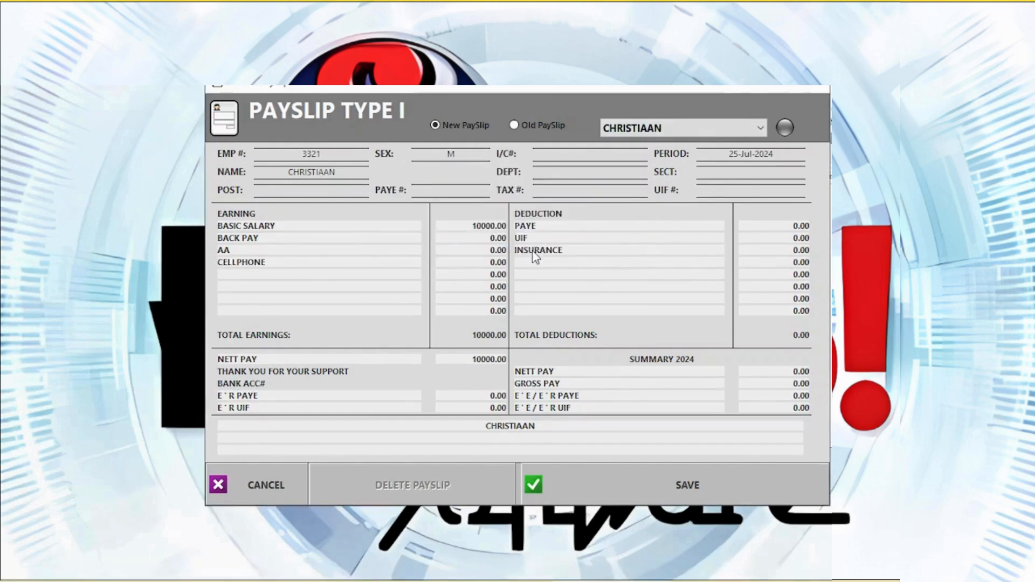
click(807, 231)
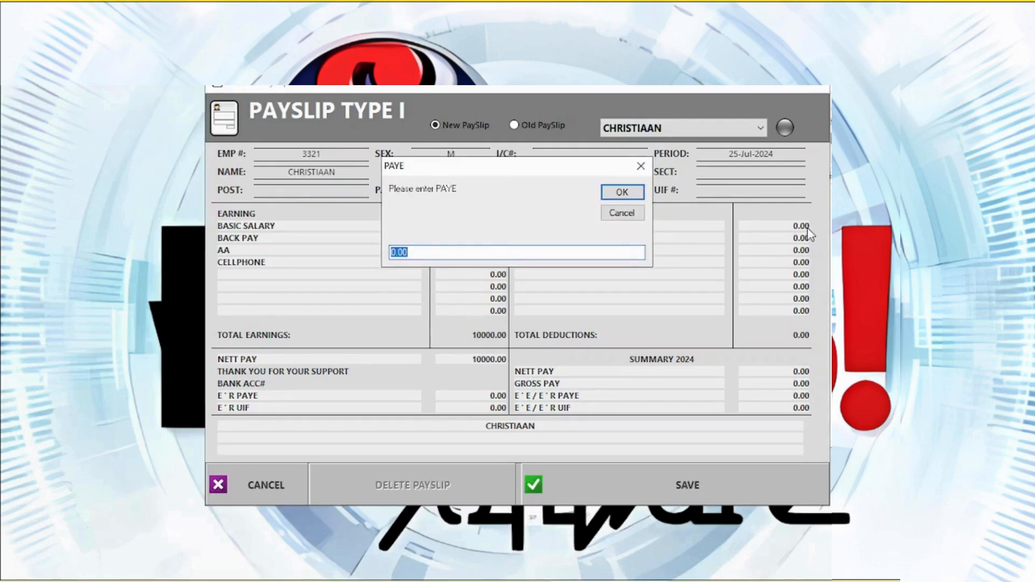
text(3000)
key(Return)
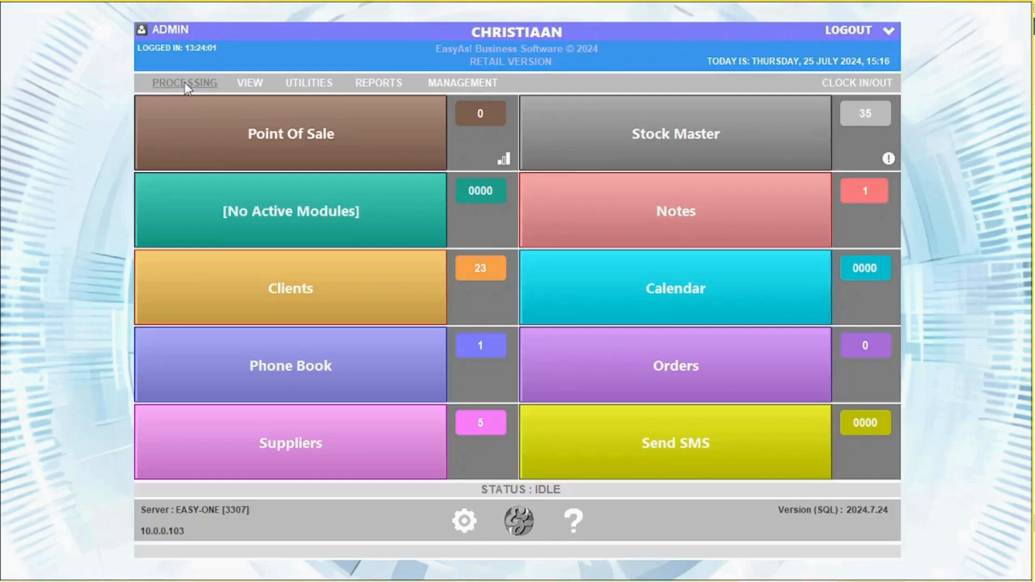
Step: Start a new stocktake and capture BOEREWORS 500G (PLU 000023) with a count of 12
click(184, 82)
mouse_move(227, 246)
click(413, 281)
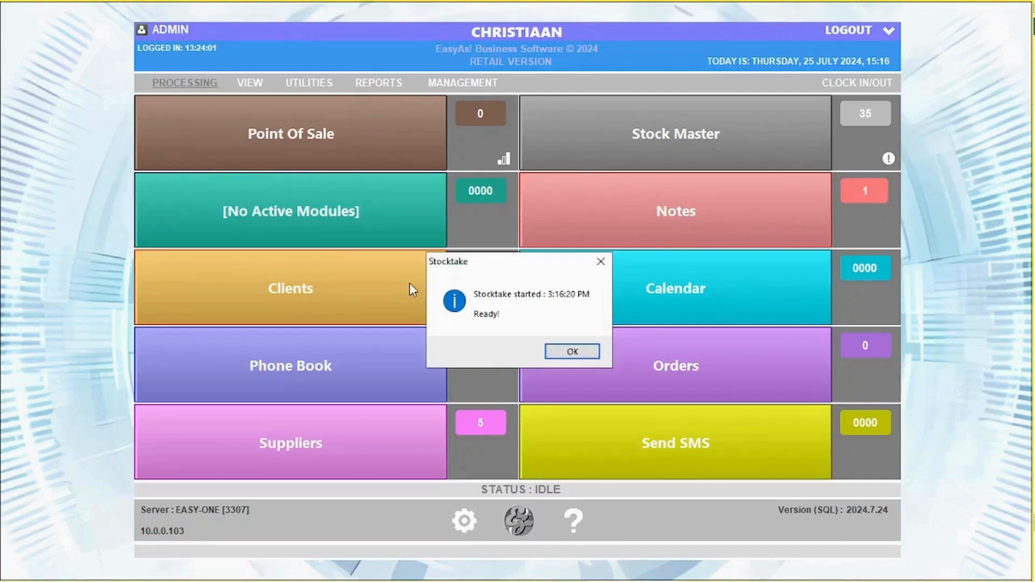
click(595, 353)
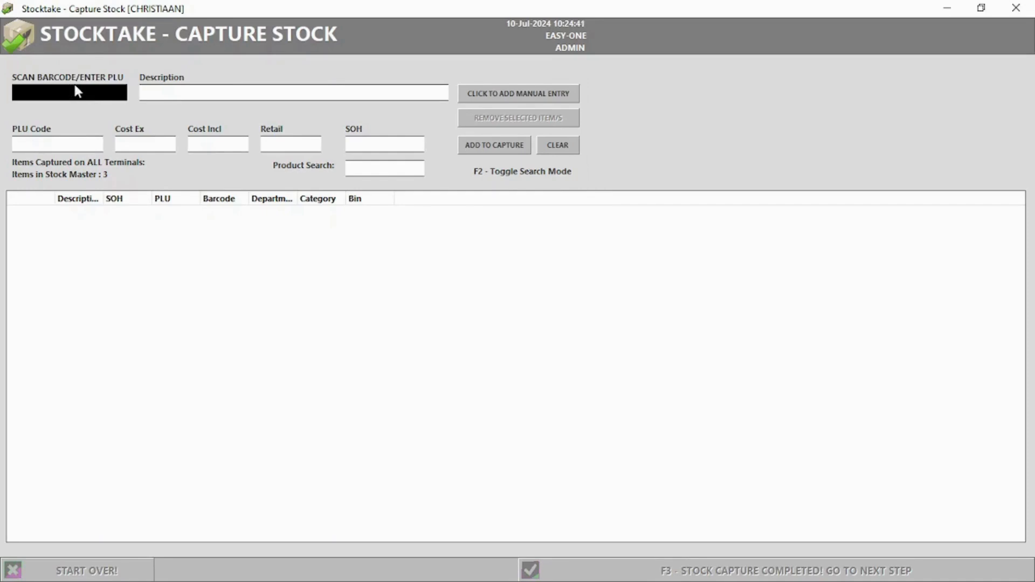
text(000023)
key(Return)
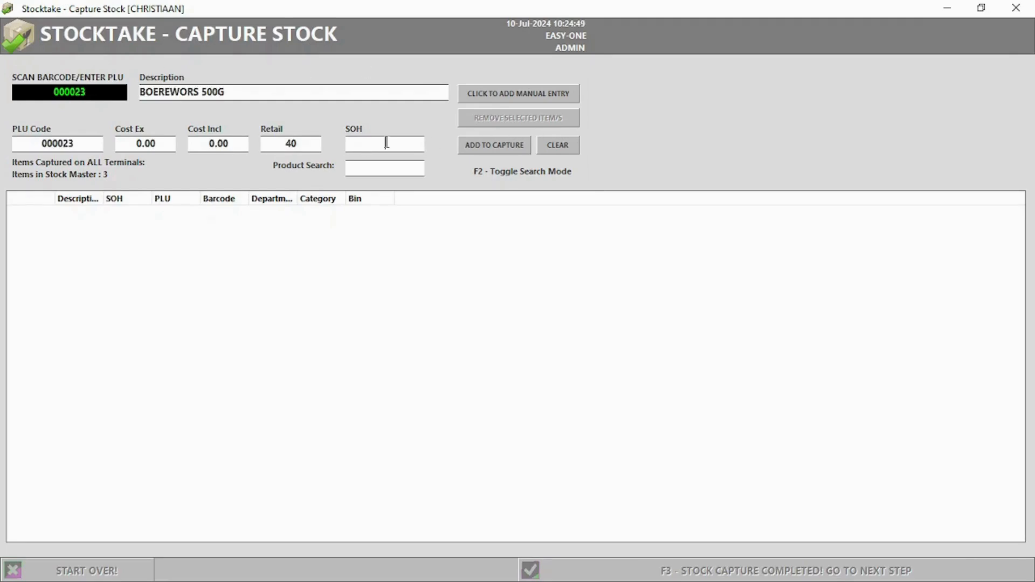
click(475, 147)
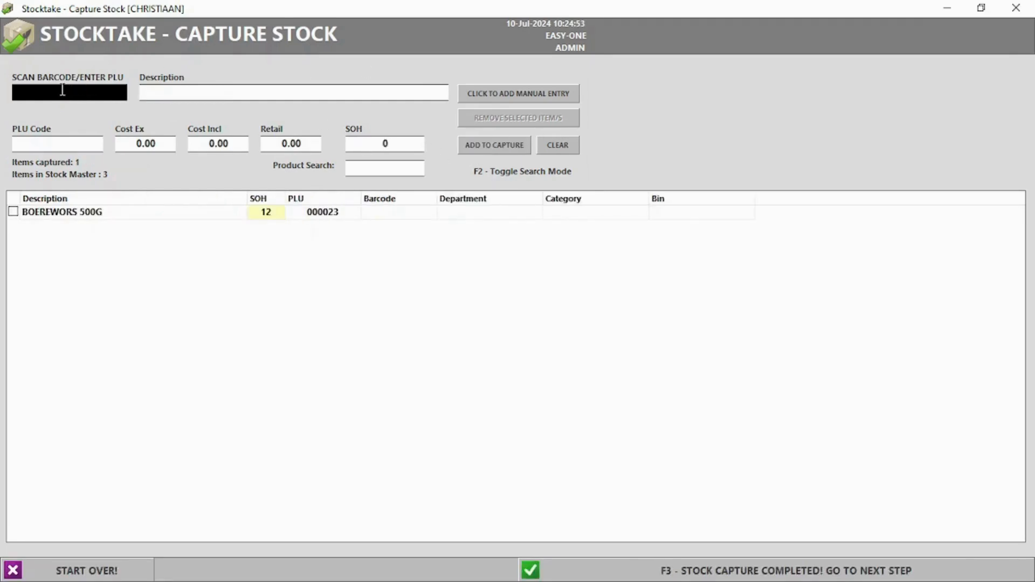
Step: Capture BRAAI PACKS 500G with a count of 8 and complete the stock capture
key(F2)
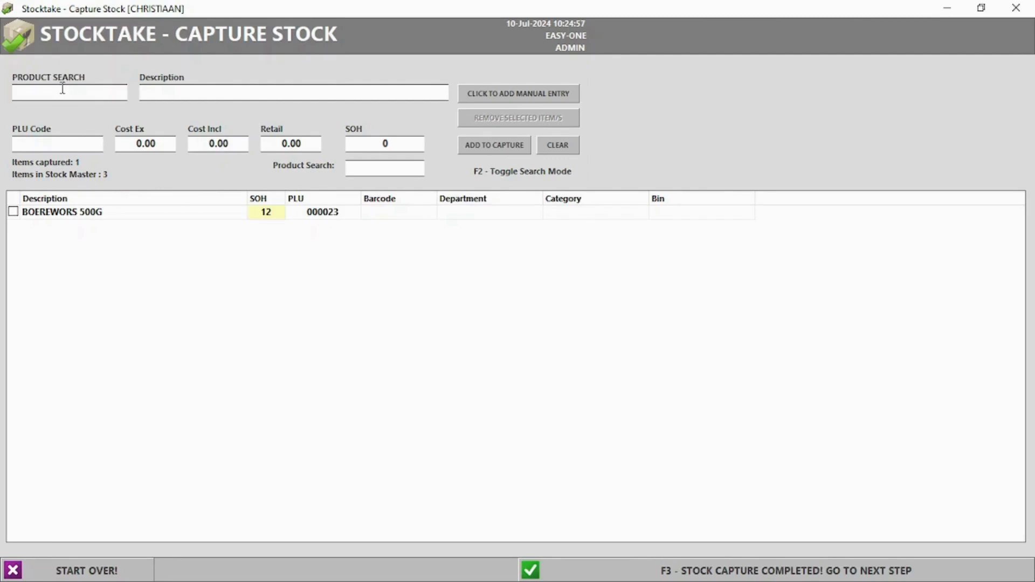
text(braa)
click(73, 128)
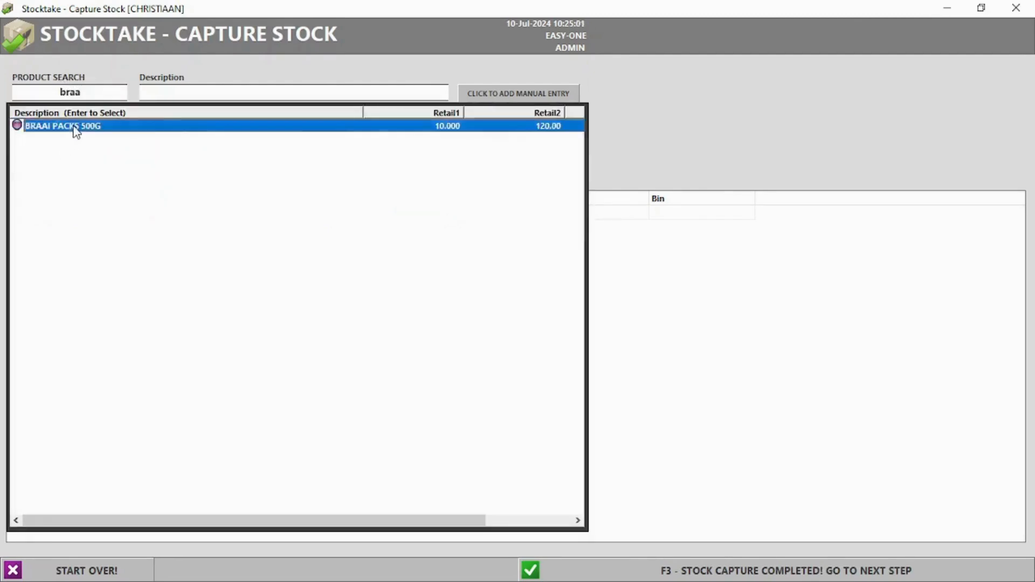
key(Return)
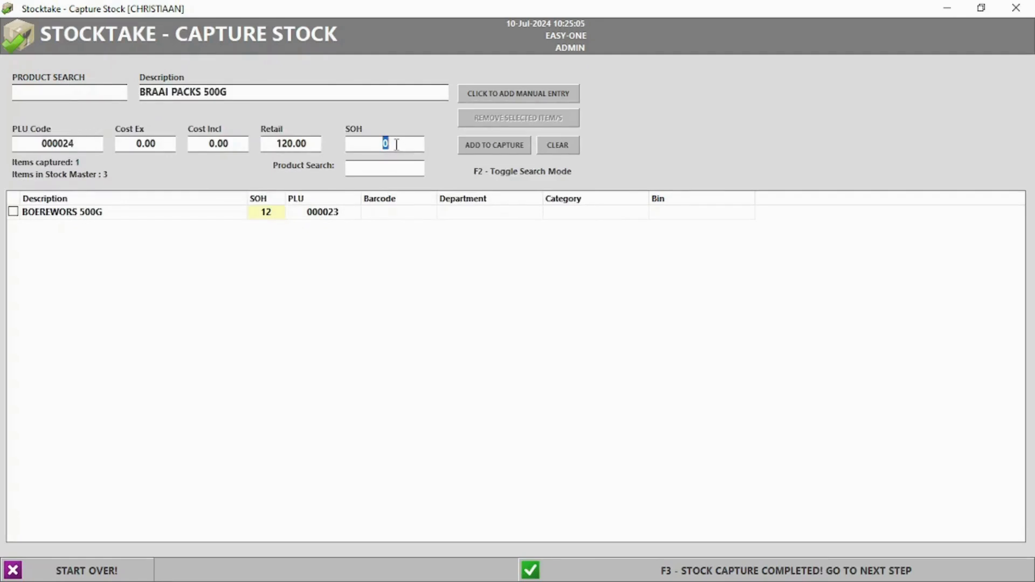
click(487, 146)
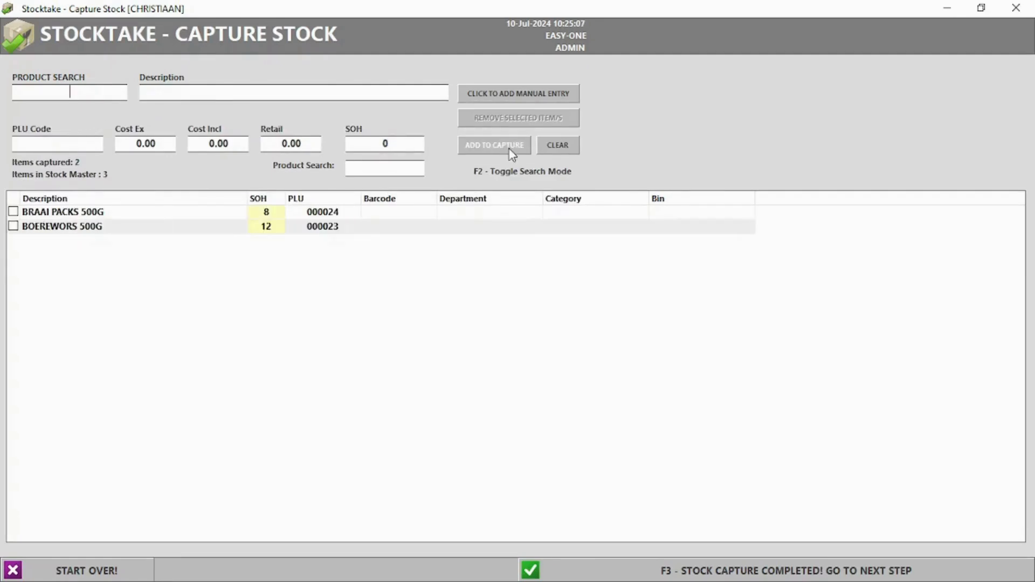
click(739, 575)
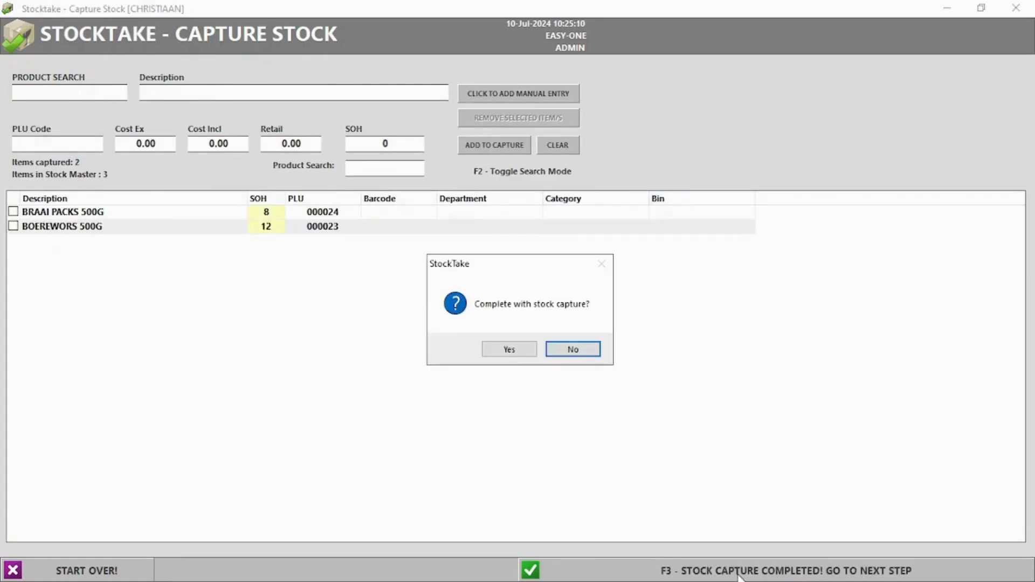
click(506, 352)
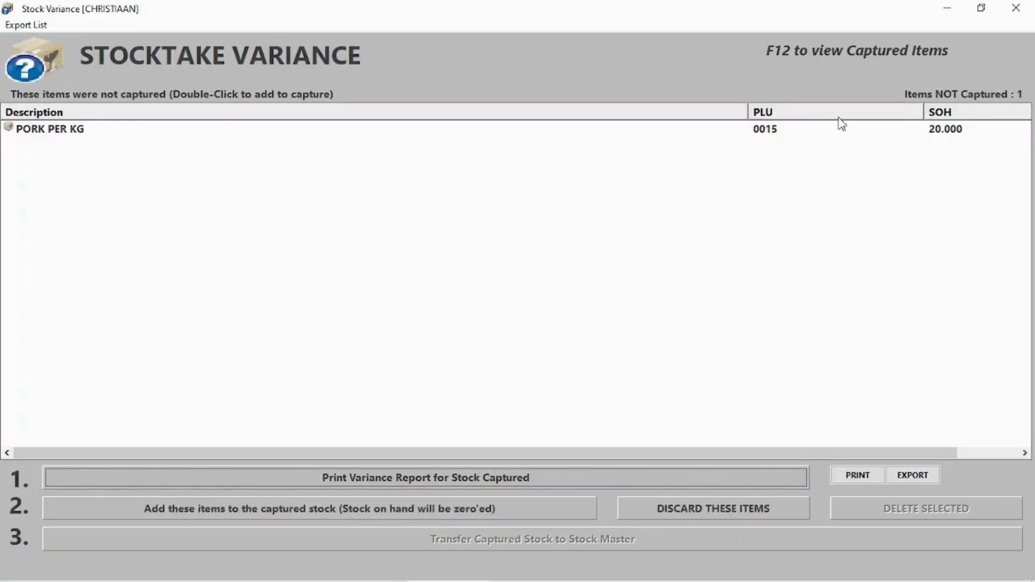
Step: Add the uncounted items to the captured stock and preview the variance report
click(275, 513)
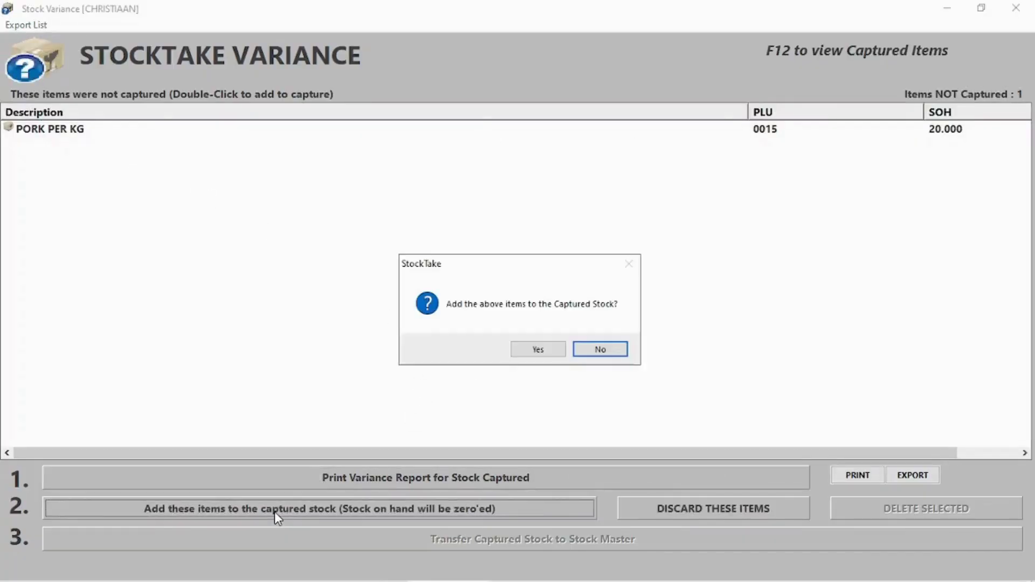
click(538, 349)
click(585, 353)
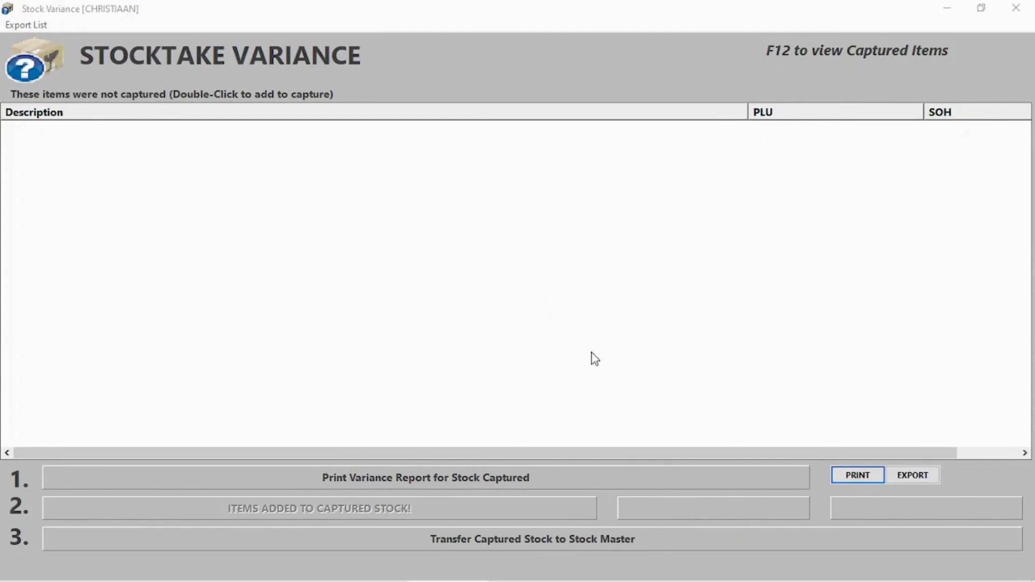
click(418, 479)
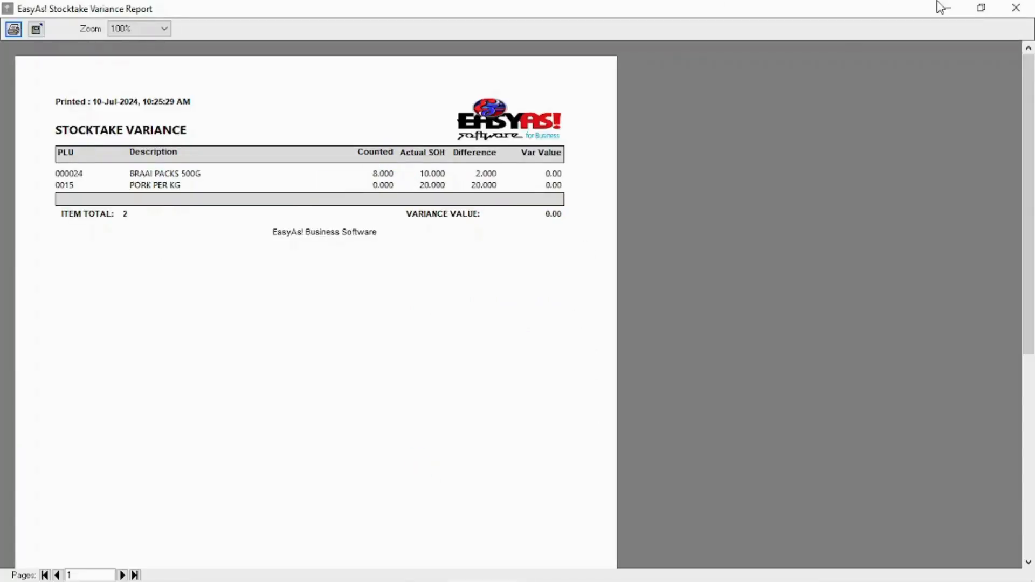
click(1015, 8)
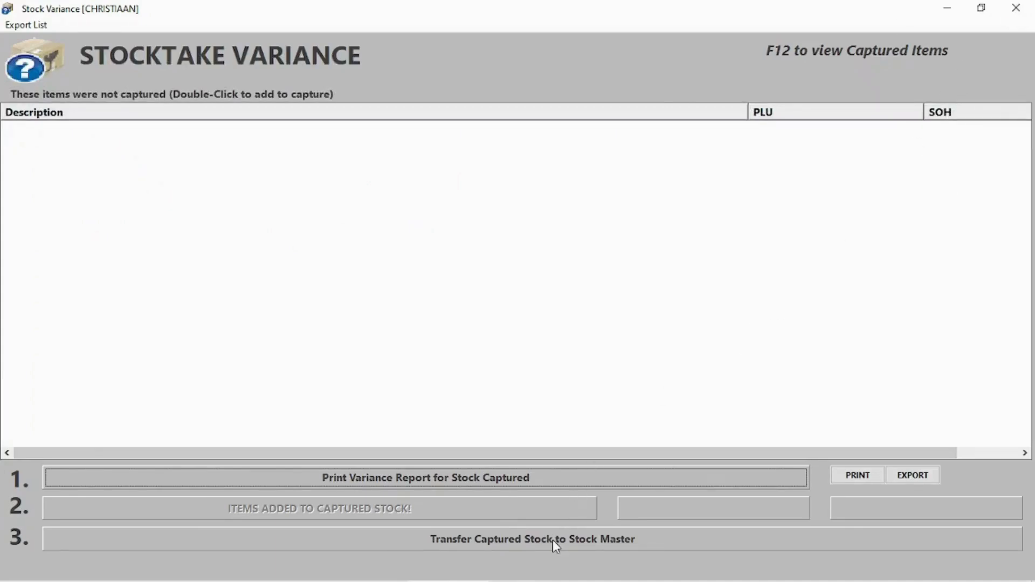
click(1016, 7)
Step: Set the PORK PER KG stocktake count to 20 and complete the stock capture
click(183, 82)
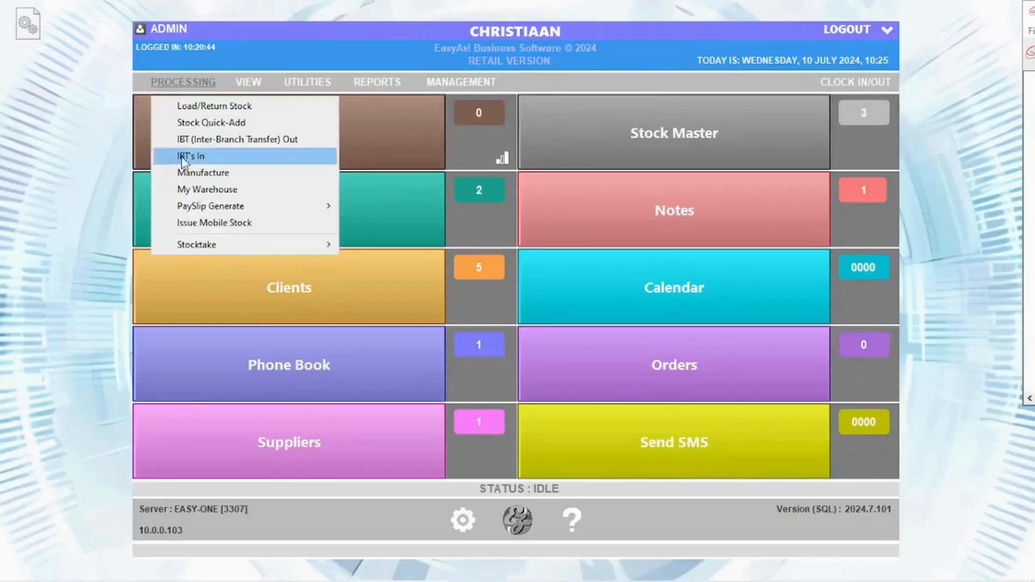
mouse_move(221, 245)
click(372, 278)
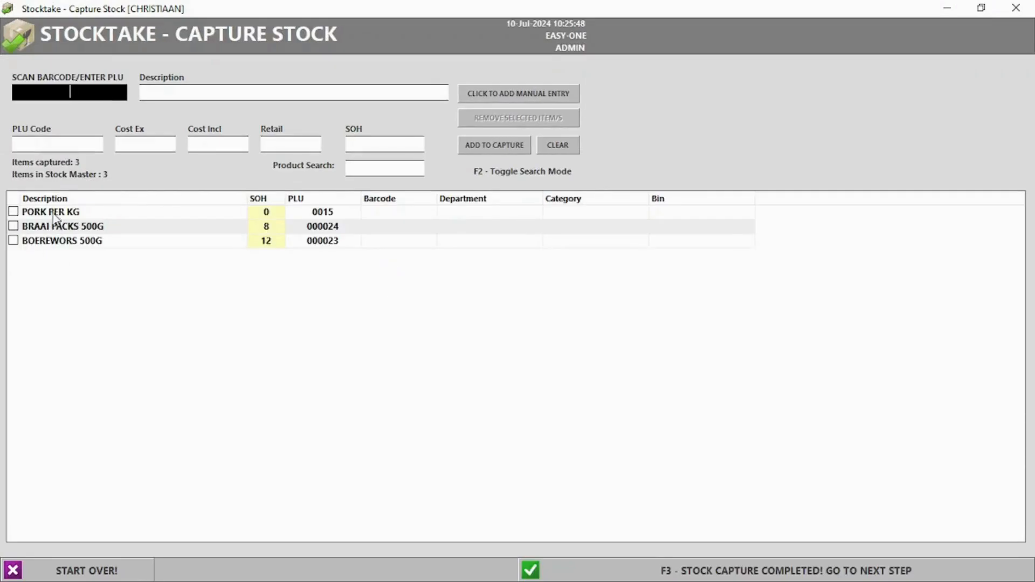
click(272, 214)
click(271, 213)
key(Return)
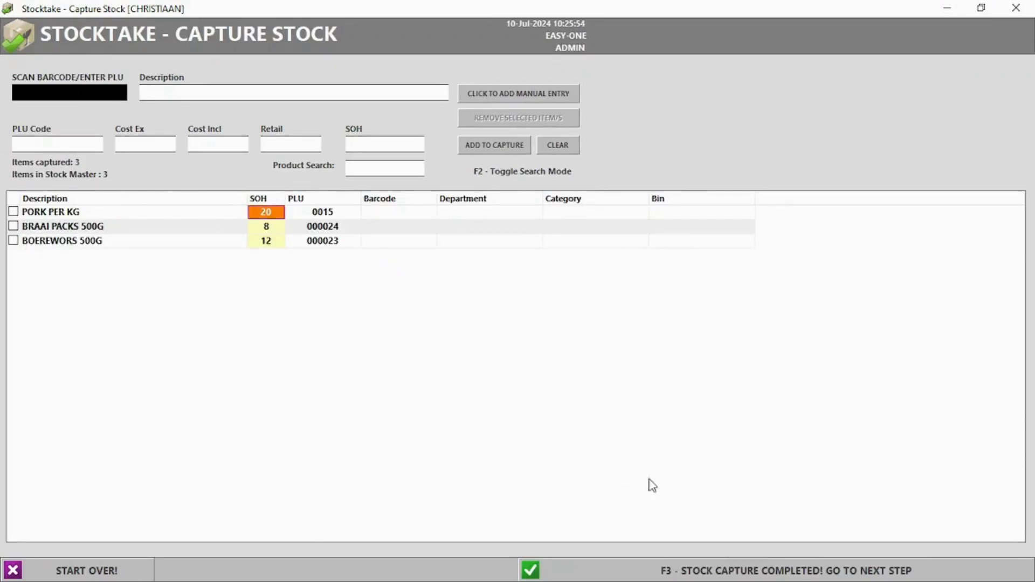
click(731, 575)
click(506, 349)
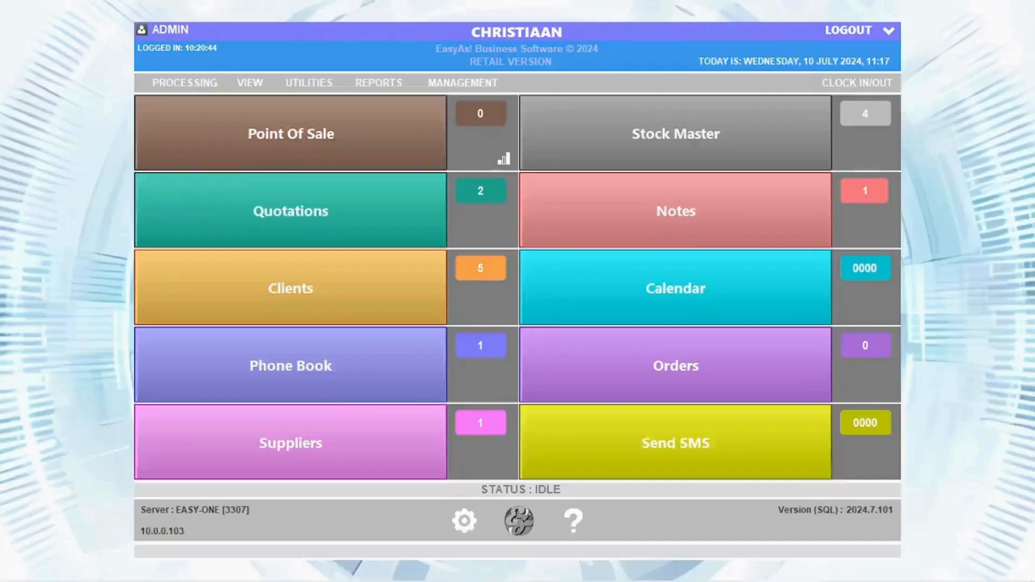
Step: Complete a bulk-only controllables count of 20 for PORK PER KG [BULK]
click(184, 82)
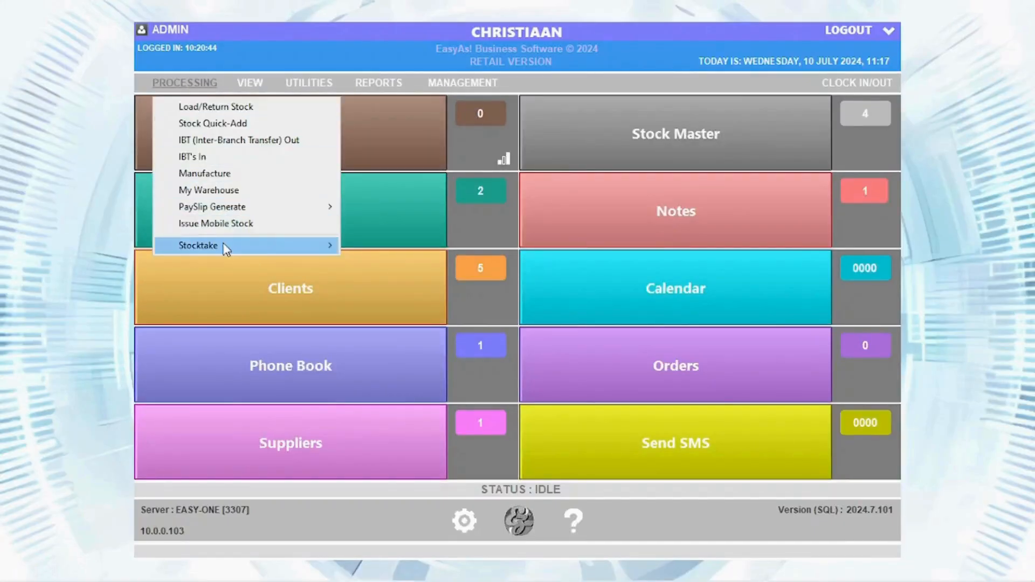
mouse_move(226, 247)
click(393, 262)
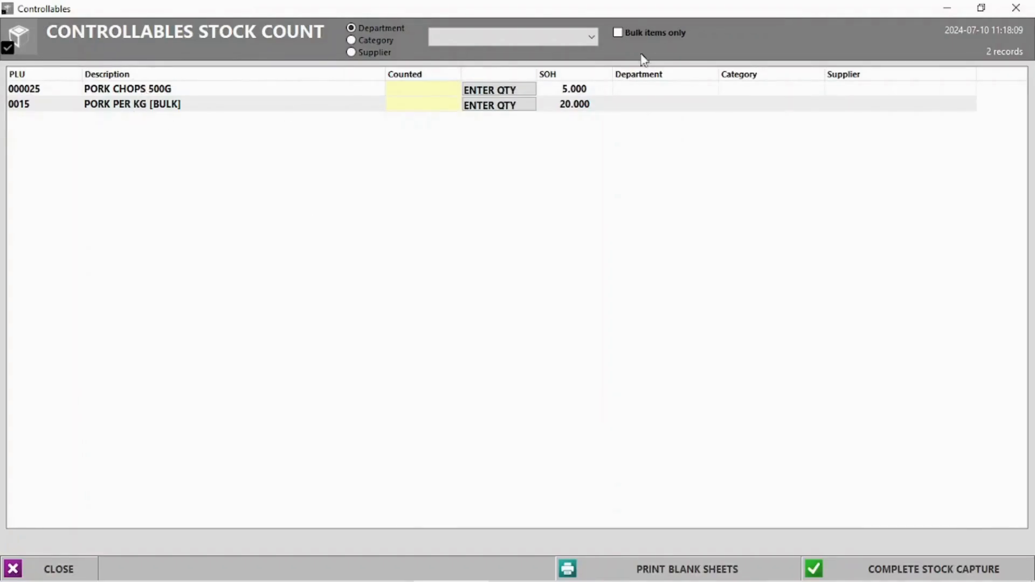
click(618, 33)
click(490, 92)
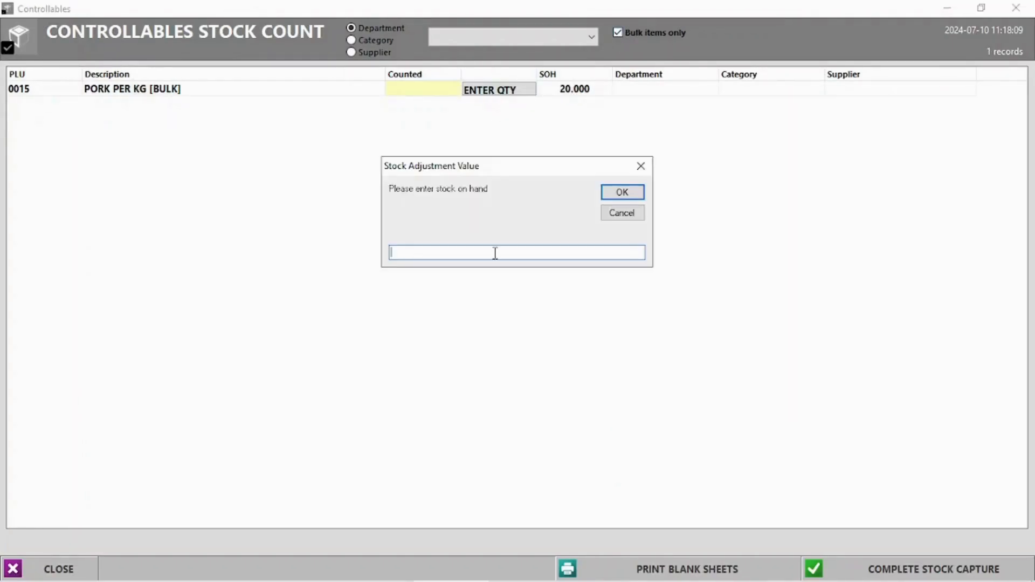
text(20)
click(625, 193)
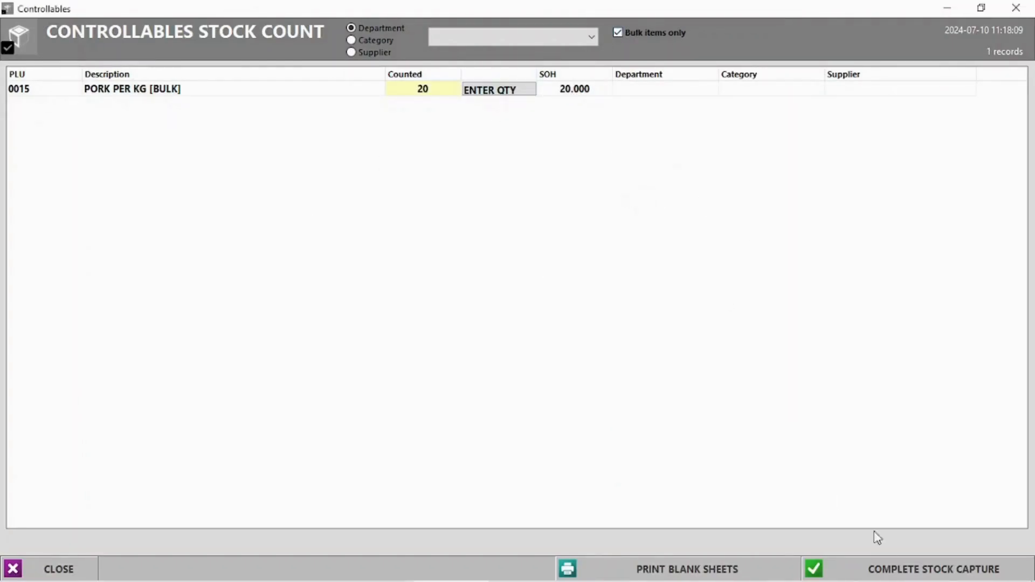
click(912, 570)
click(510, 349)
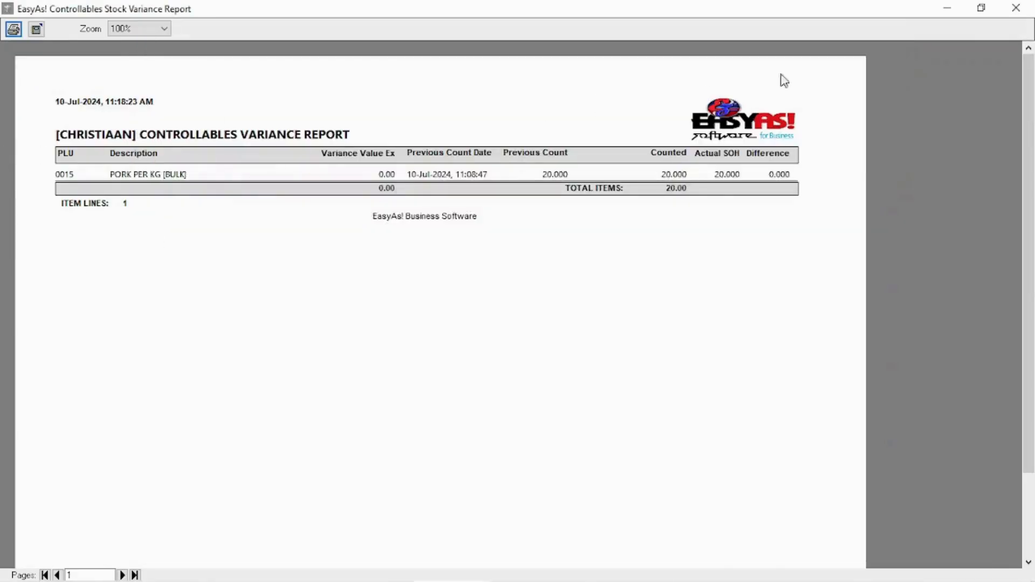
click(1015, 8)
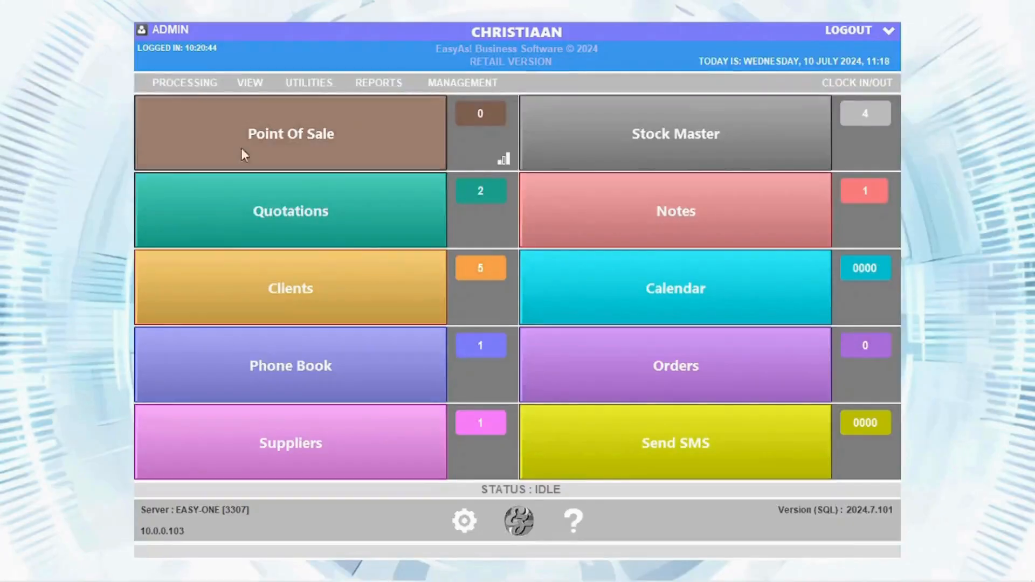
Step: Complete a controllables count of 5 for PORK CHOPS 500G
click(184, 83)
mouse_move(245, 249)
click(463, 265)
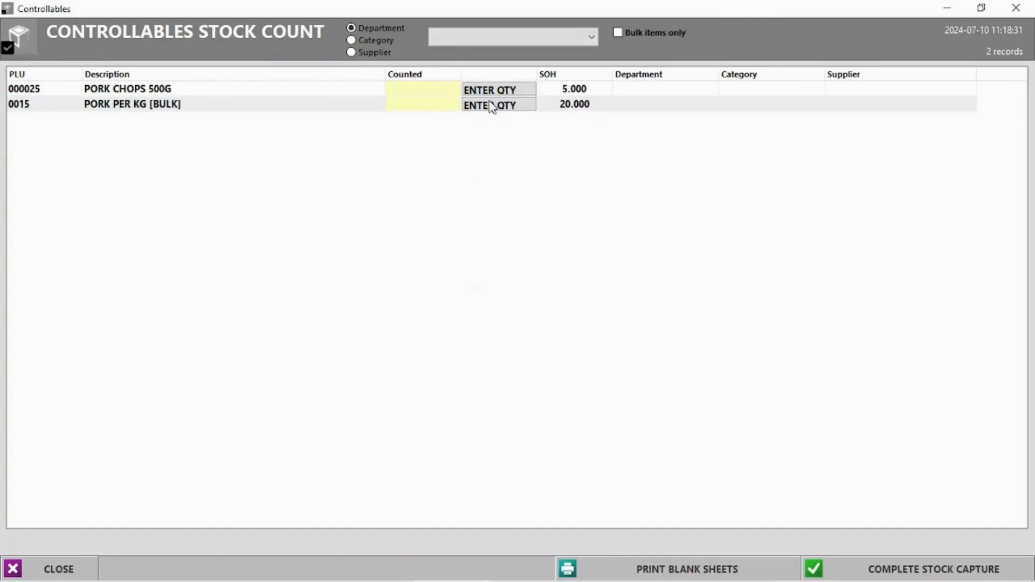
click(483, 90)
text(5)
key(Return)
click(914, 569)
click(513, 349)
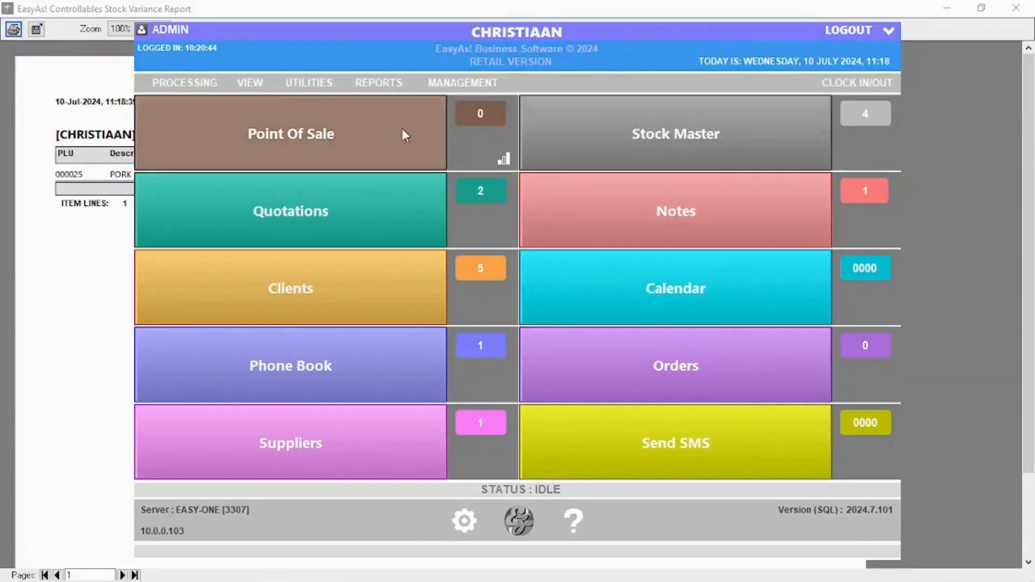
click(841, 7)
click(1020, 10)
Step: Check PORK PER KG [BULK] and PORK CHOPS 500G stock levels in the Stock Master
click(674, 144)
click(677, 150)
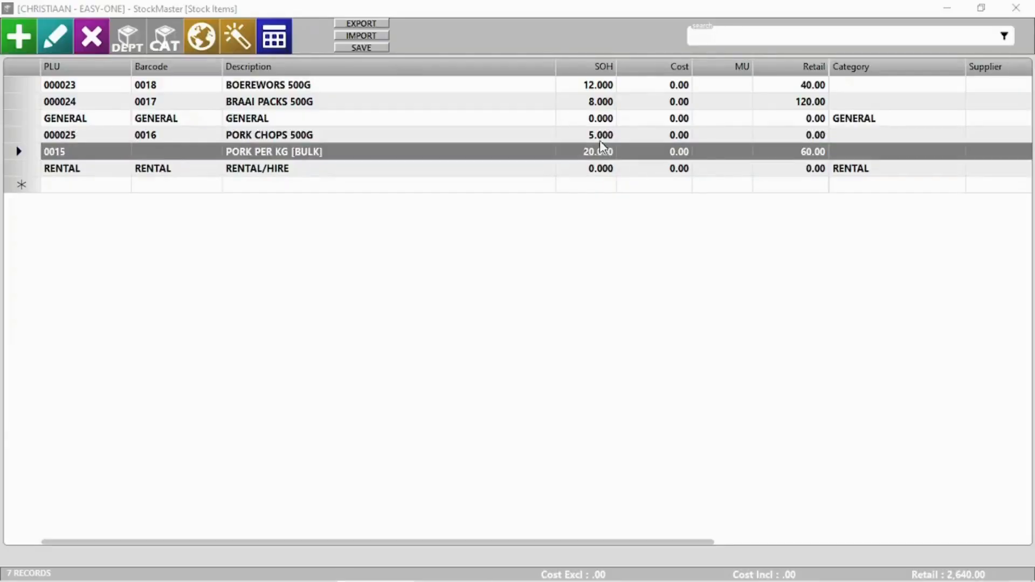
click(599, 135)
click(1016, 8)
click(189, 84)
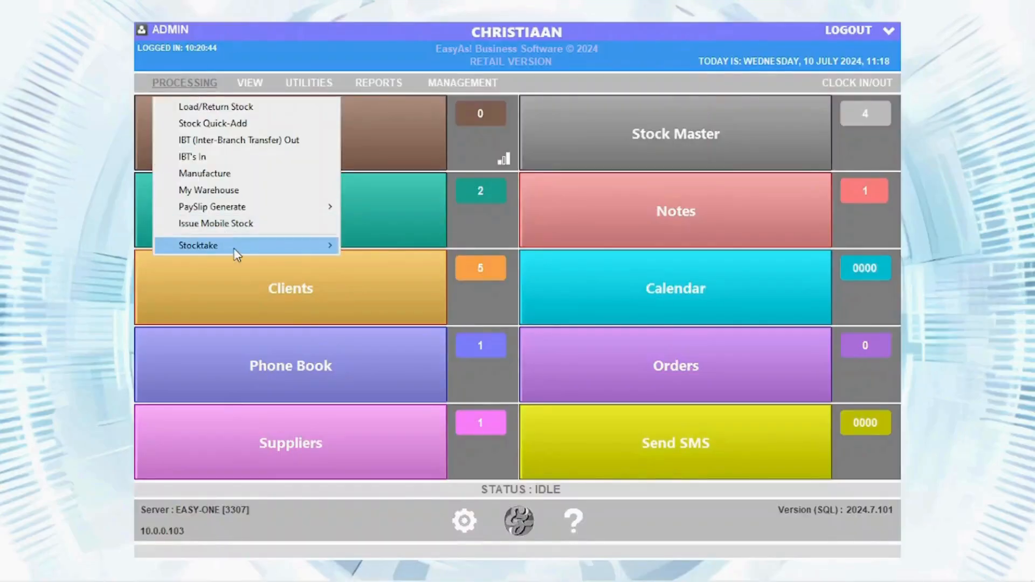
Step: In Rapid Stocktake, find PORK PER KG [BULK] by PLU 0015 and enter a count of 2
mouse_move(234, 247)
click(381, 295)
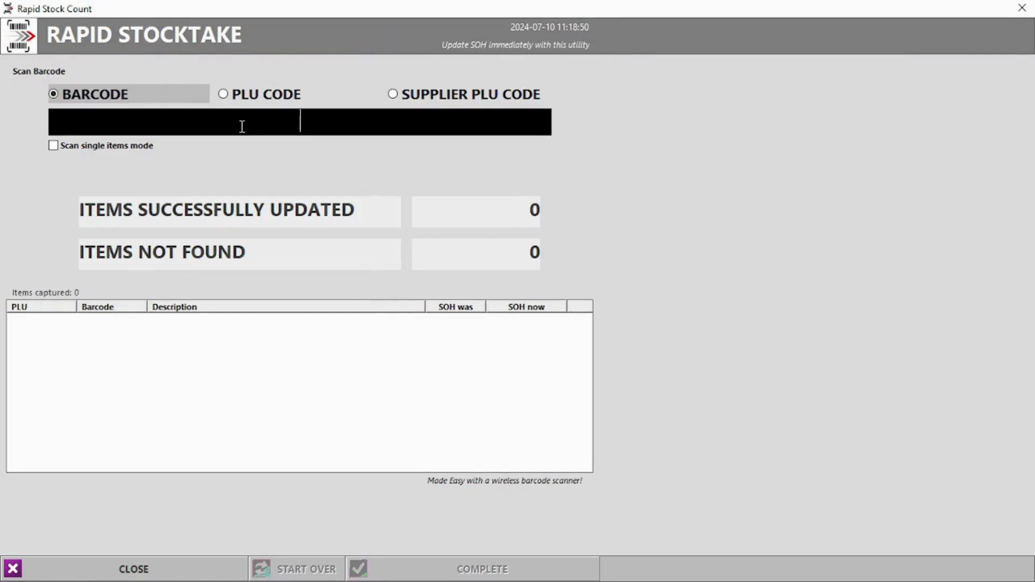
text(0015)
key(Return)
key(Return)
text(0016)
key(Return)
key(Return)
click(227, 95)
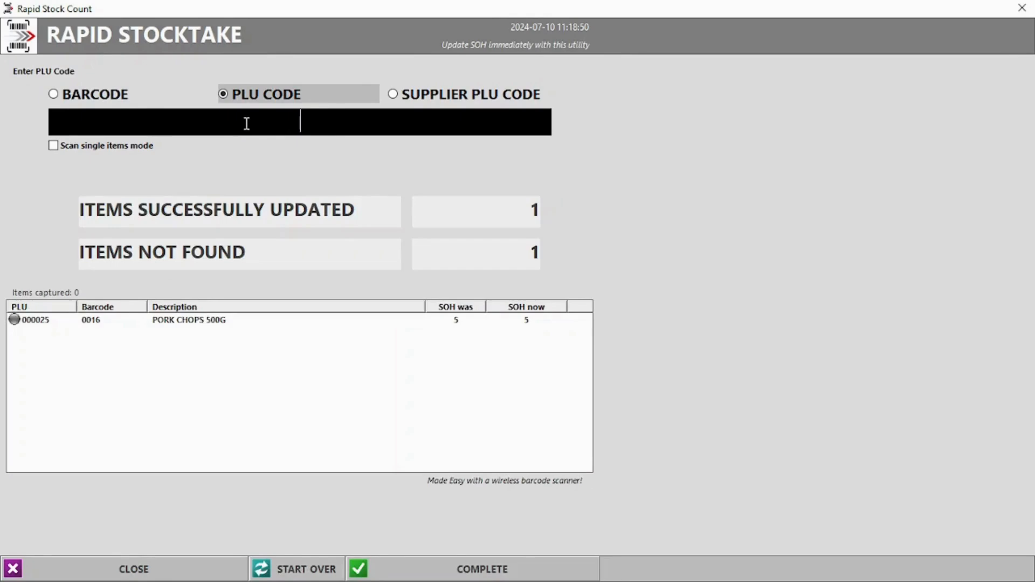
text(0015)
key(Return)
text(2)
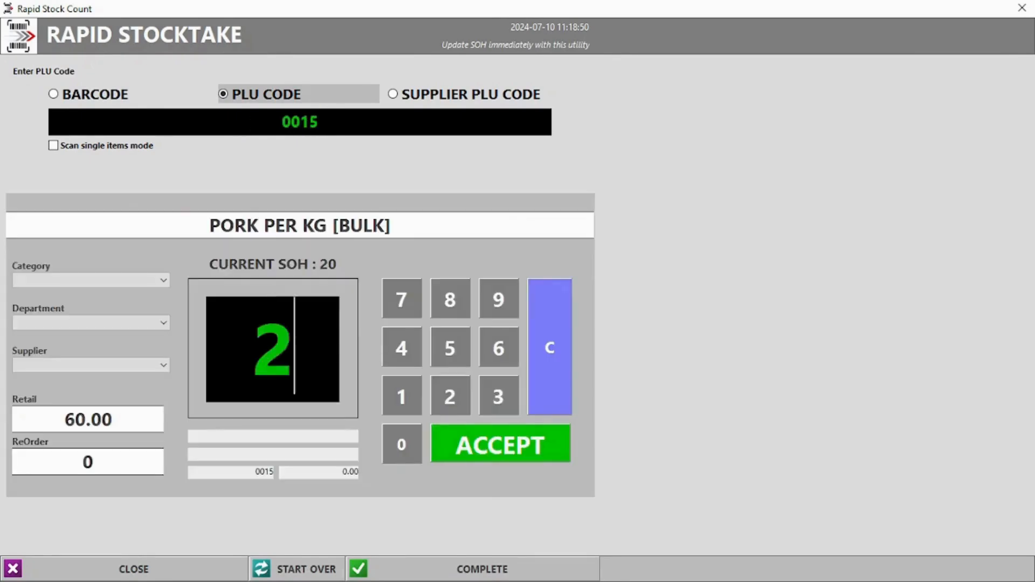
key(Return)
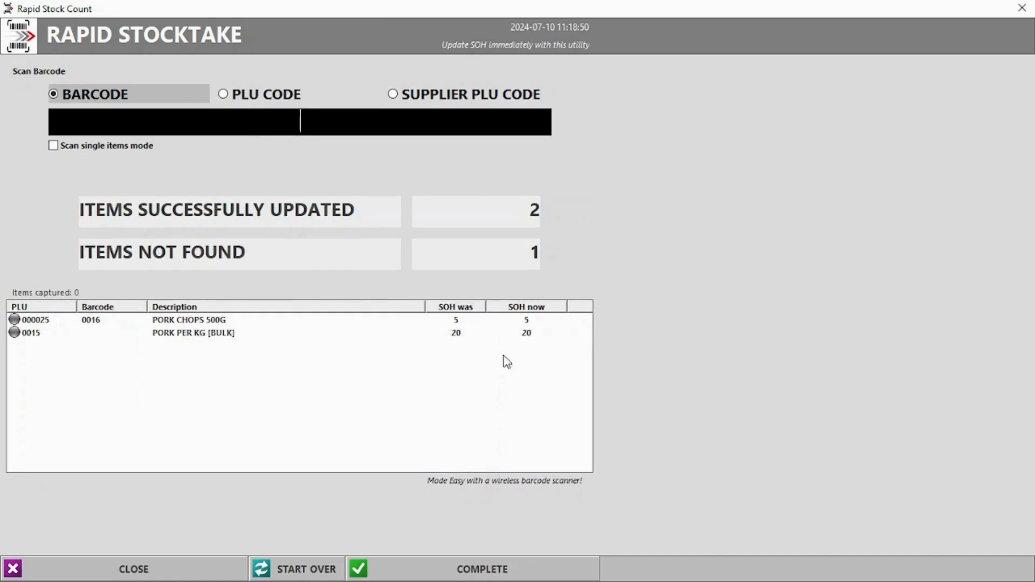
Step: Clear the captured entries and recount PORK PER KG by PLU 0015 as 15
click(311, 569)
click(565, 345)
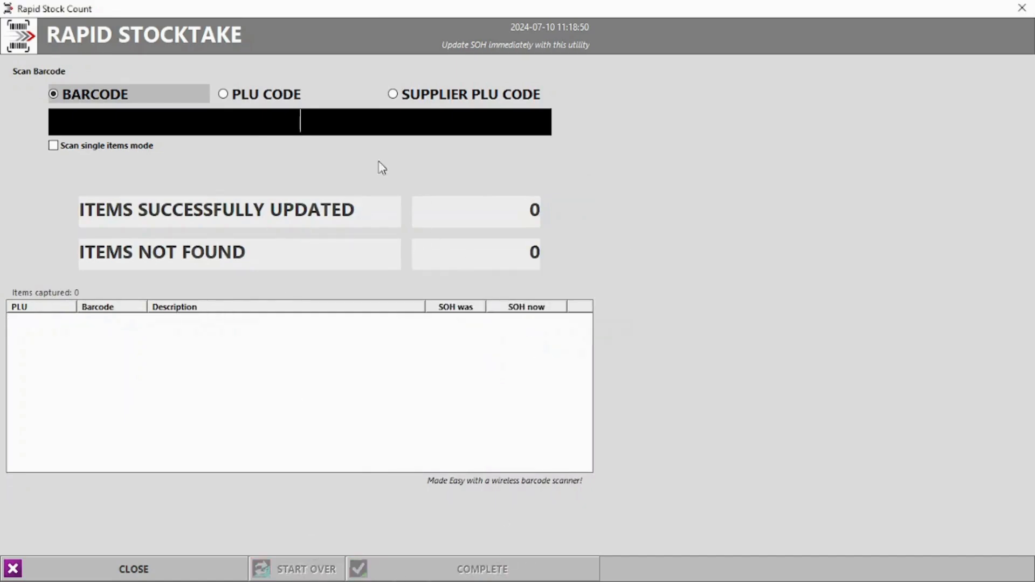
click(278, 99)
text(0015)
key(Return)
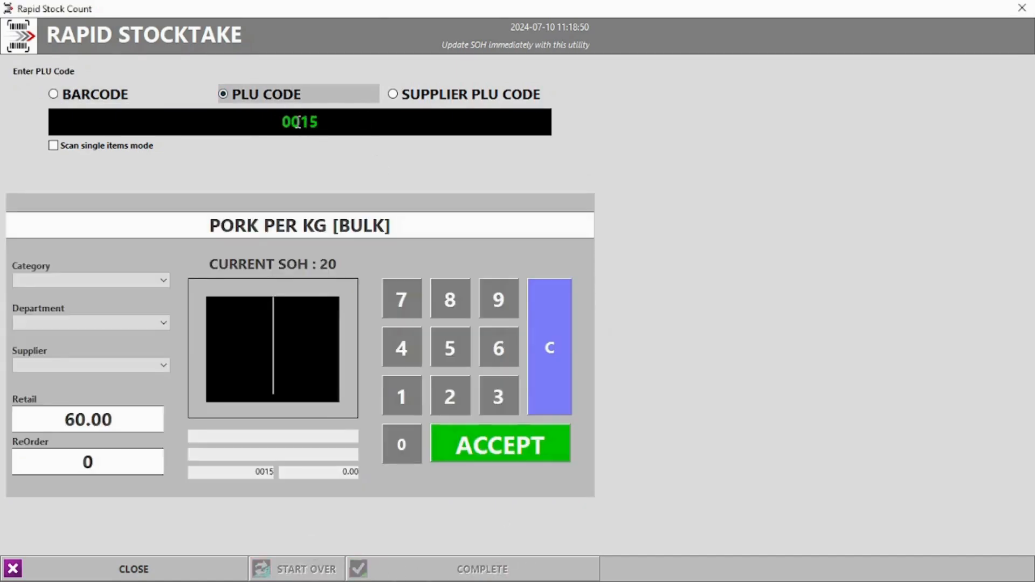
text(15)
click(496, 452)
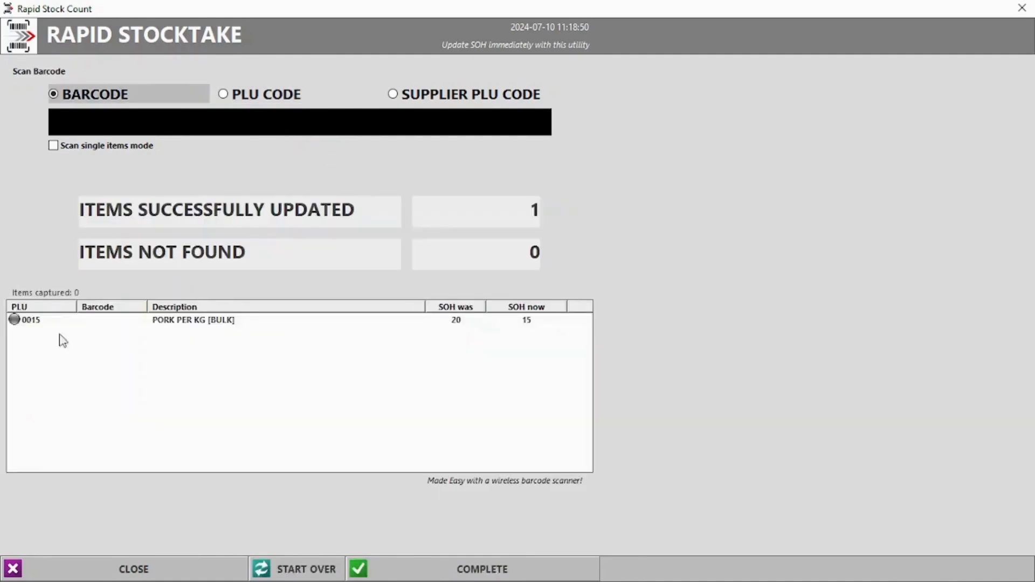
Step: Complete the stocktake, review the -5.000 variance, and close the report
click(457, 321)
click(521, 569)
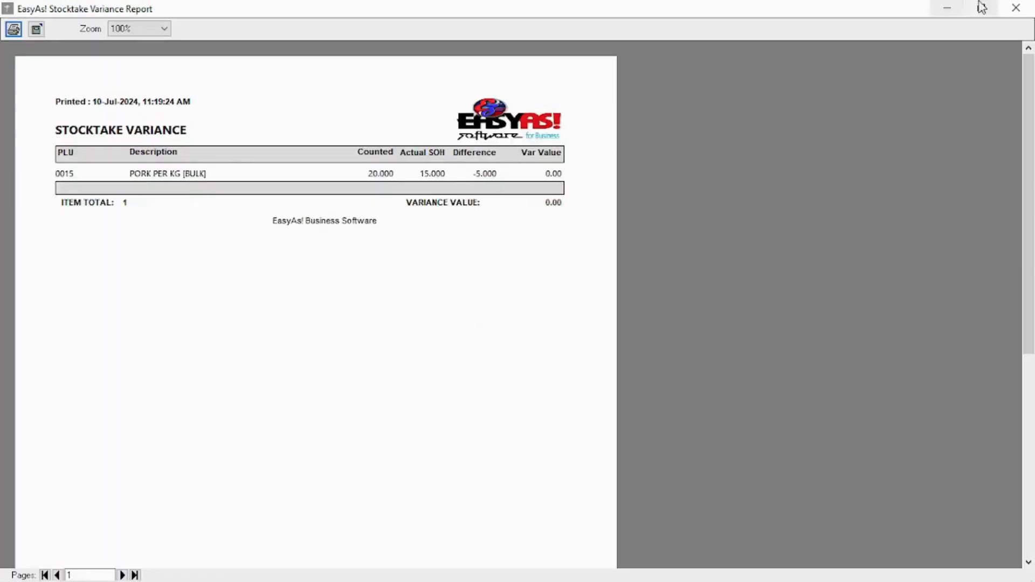
click(1016, 8)
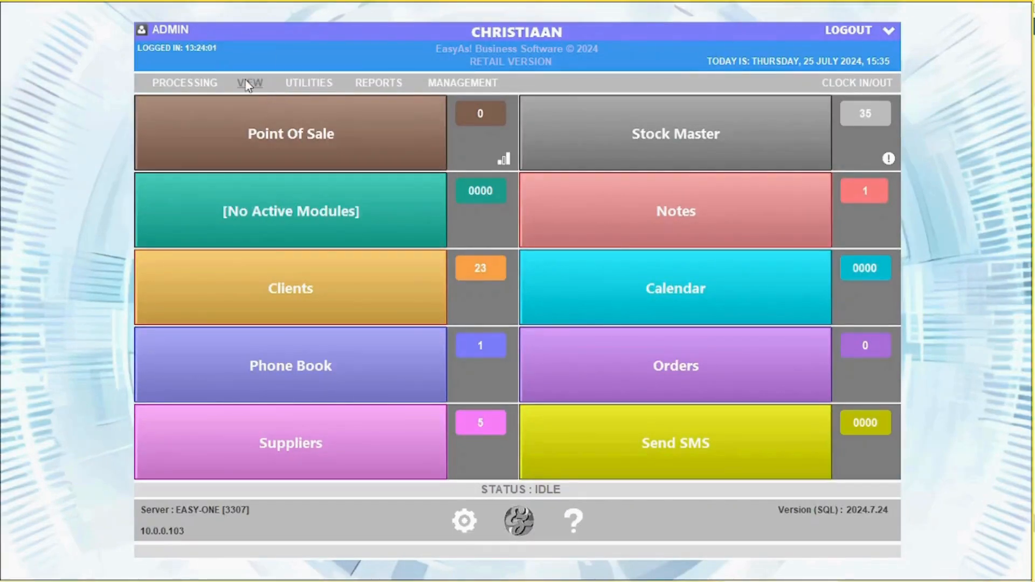
Step: Load quotation 3 into sales and print it as a quotation without emailing
click(247, 82)
click(282, 105)
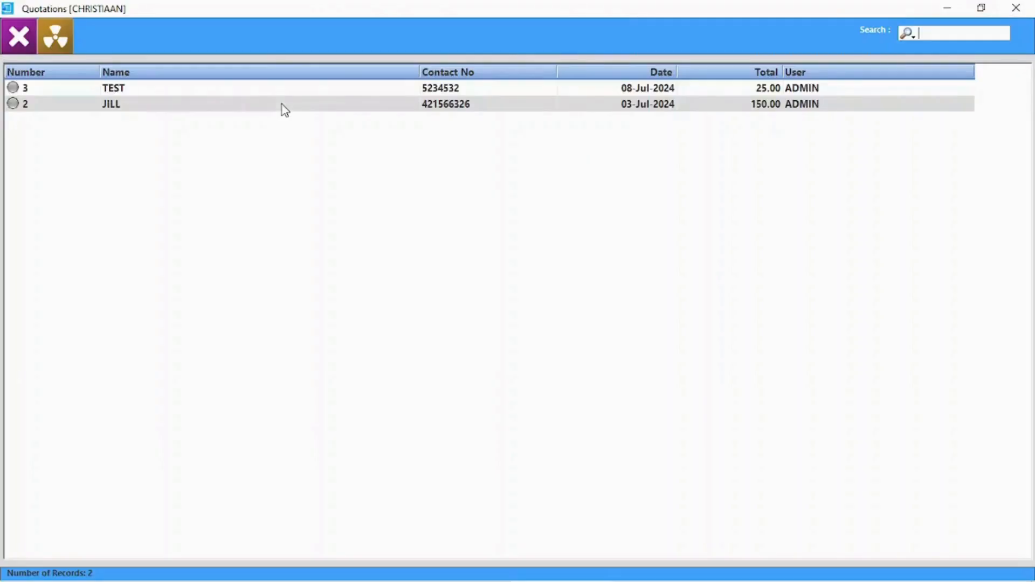
double_click(210, 92)
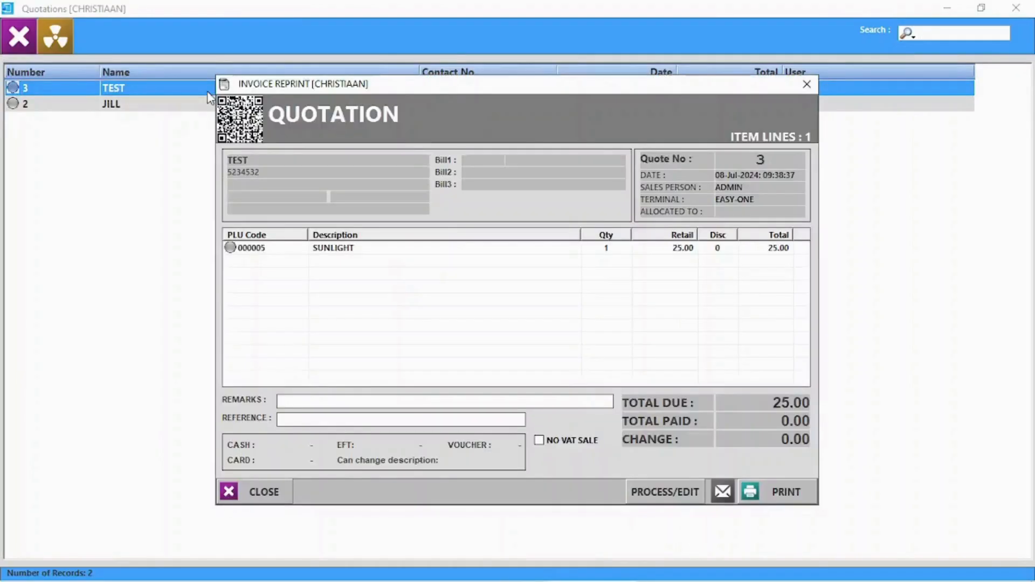
click(685, 494)
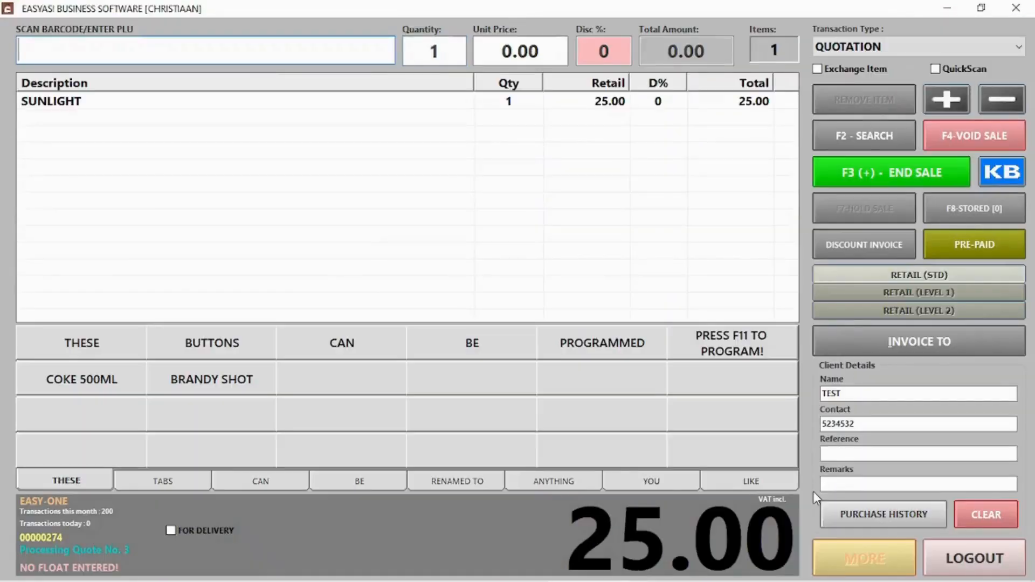
click(915, 178)
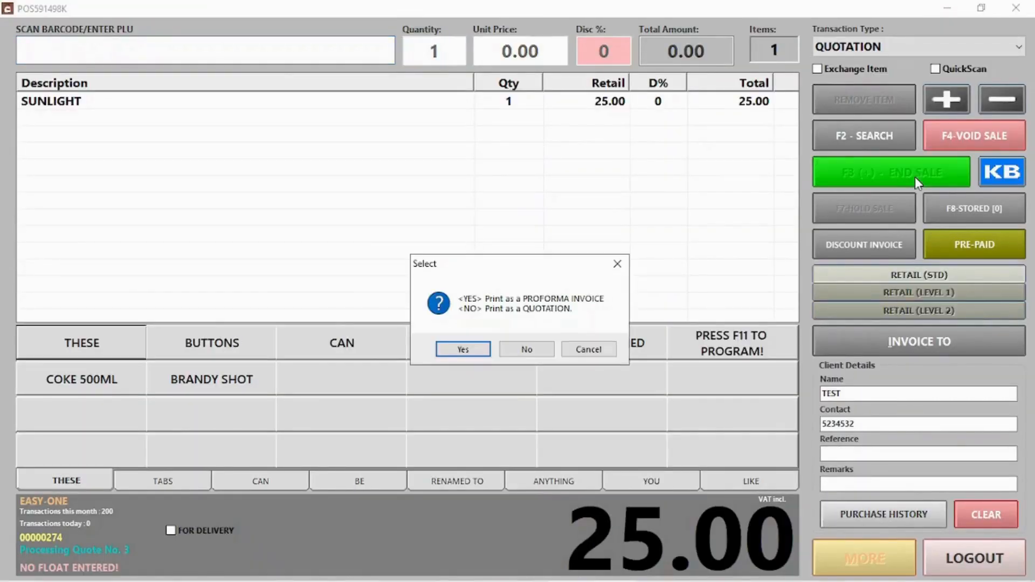
click(543, 351)
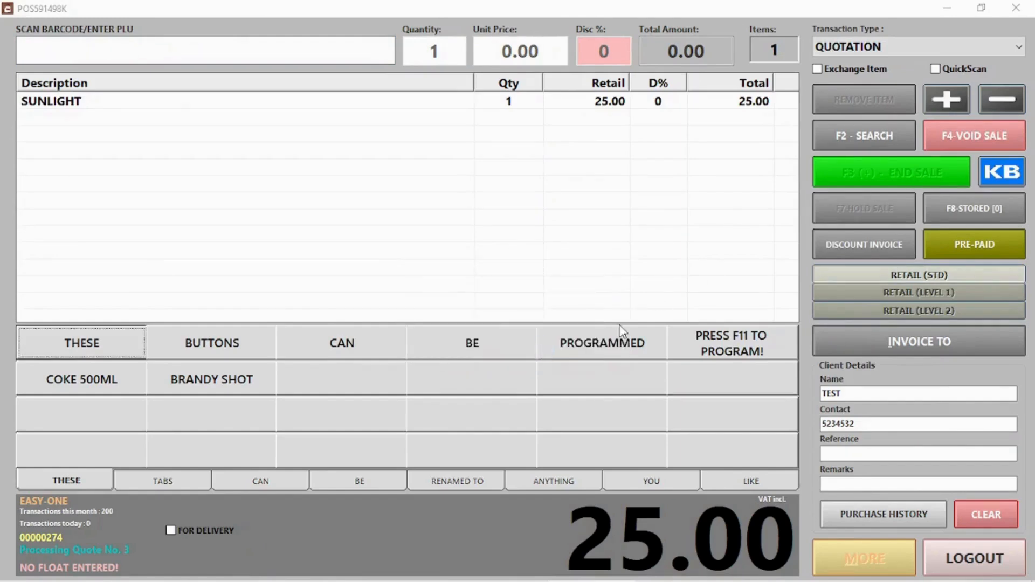
click(561, 507)
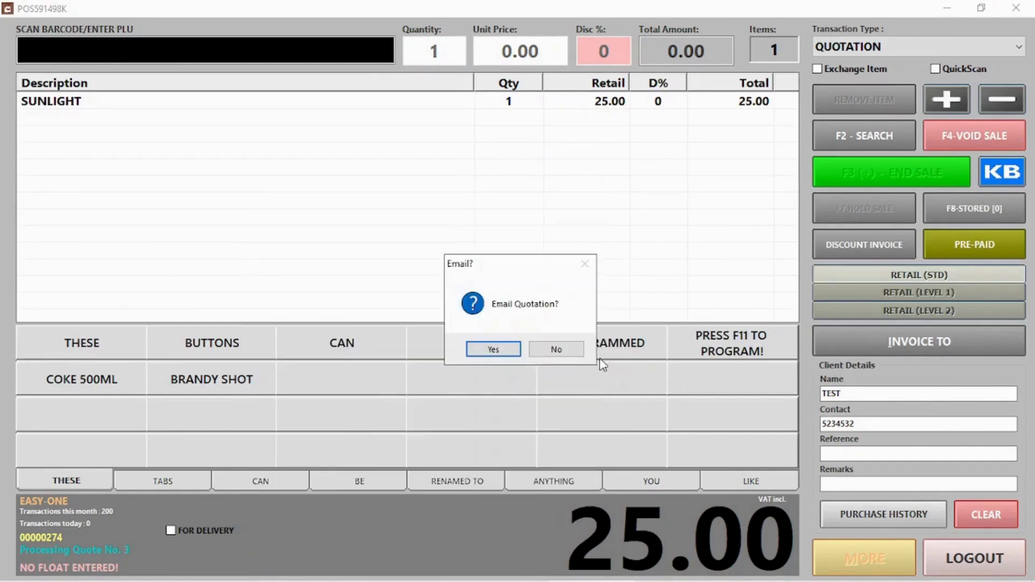
click(555, 350)
click(975, 555)
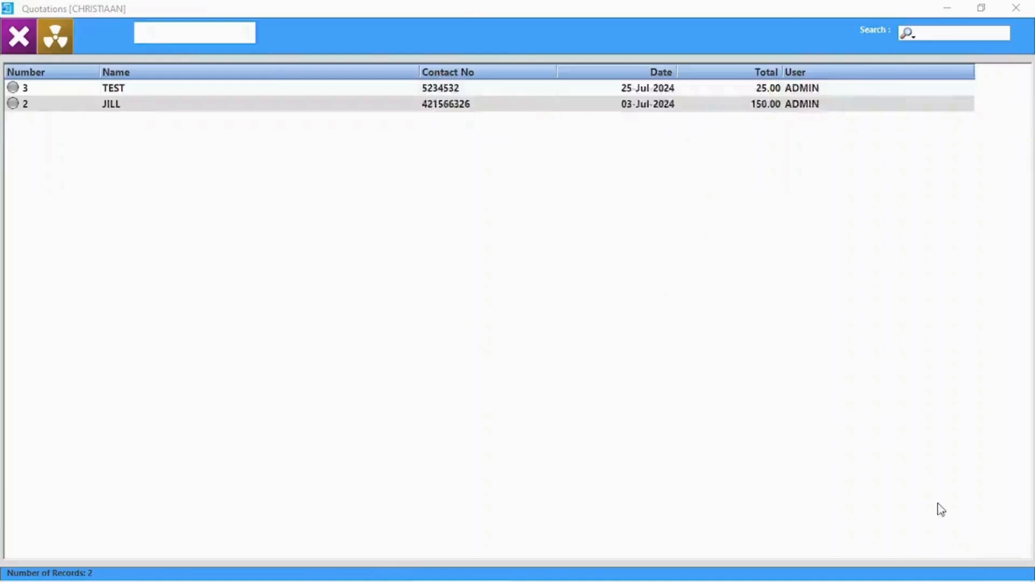
Step: Process quotation 2 as a cash sale, accepting the 150.00 cash payment
click(987, 195)
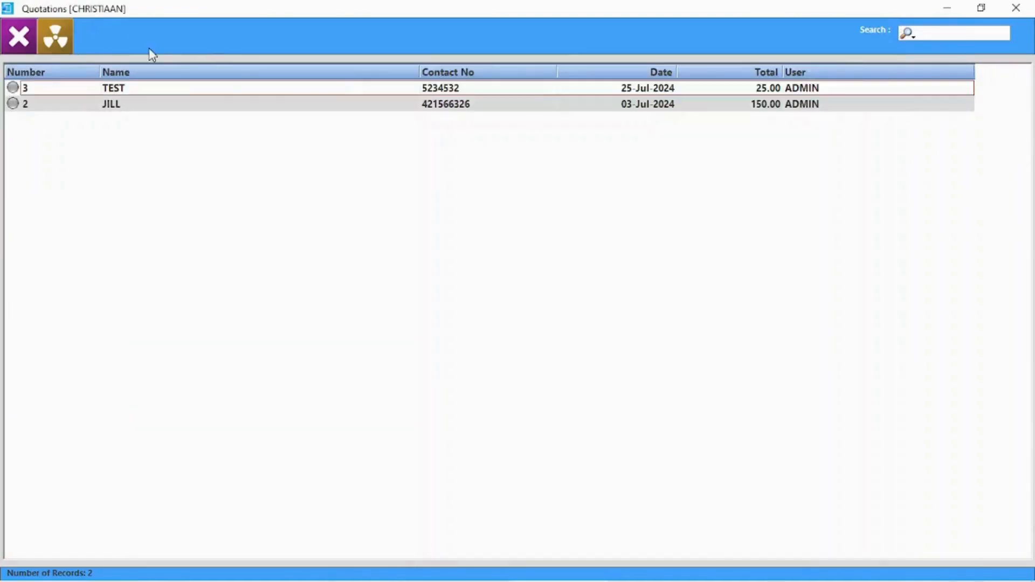
double_click(175, 105)
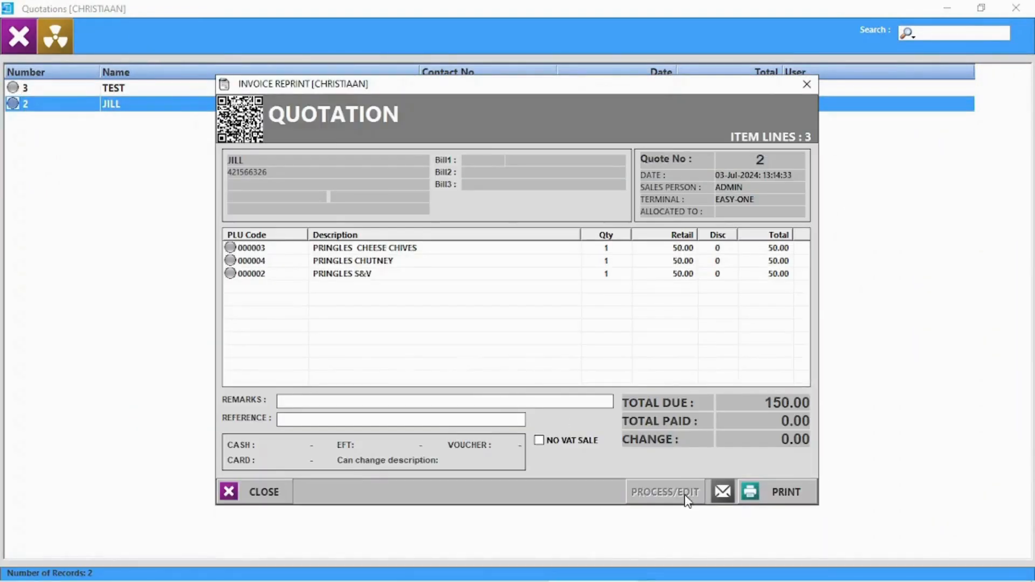
click(684, 493)
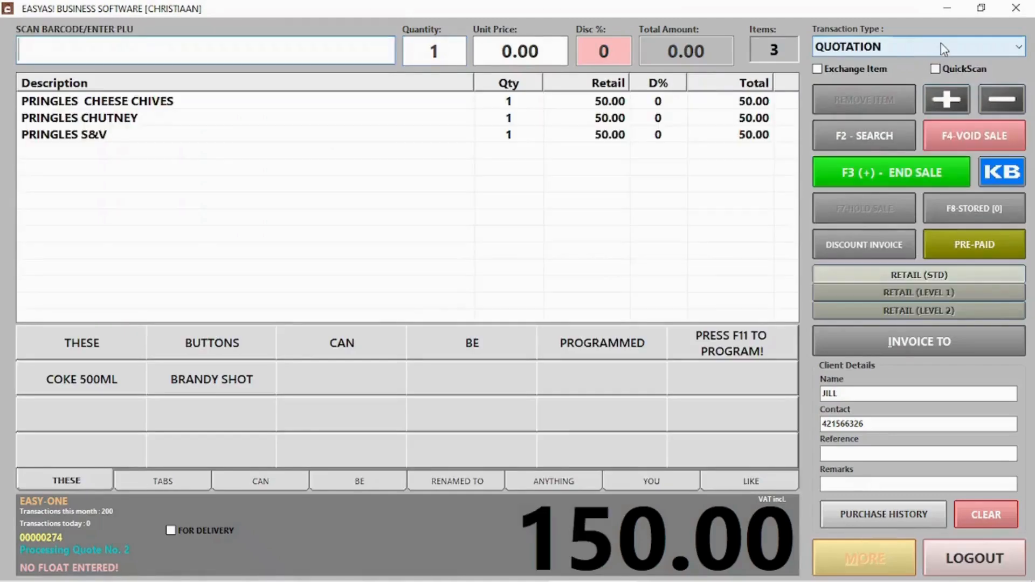
click(940, 44)
click(873, 65)
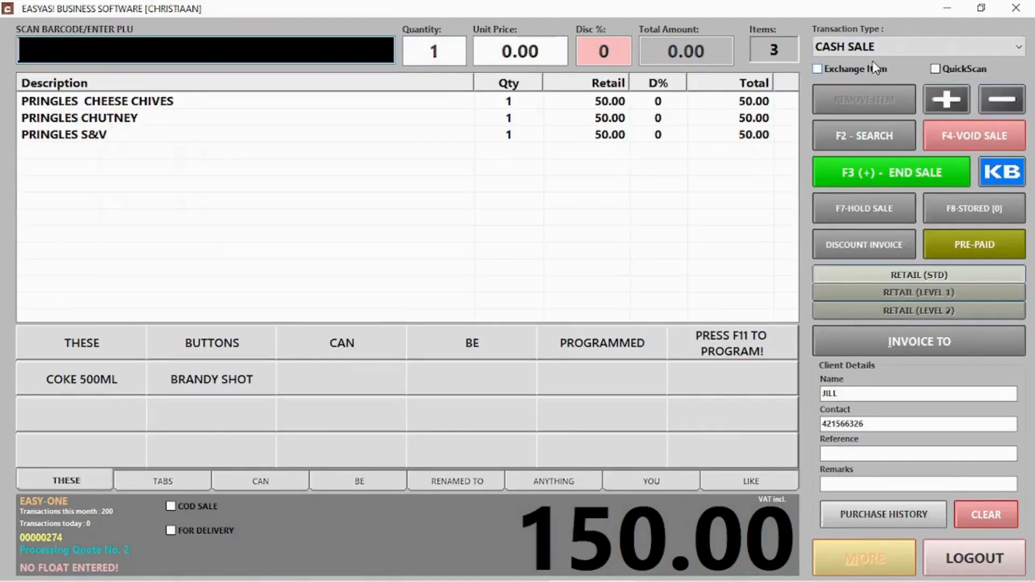
click(904, 172)
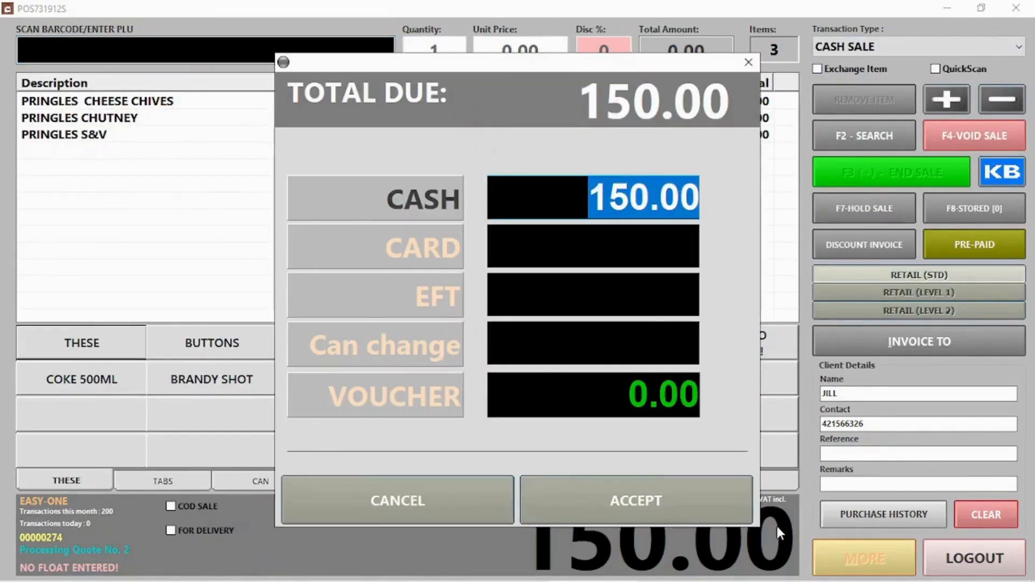
click(706, 499)
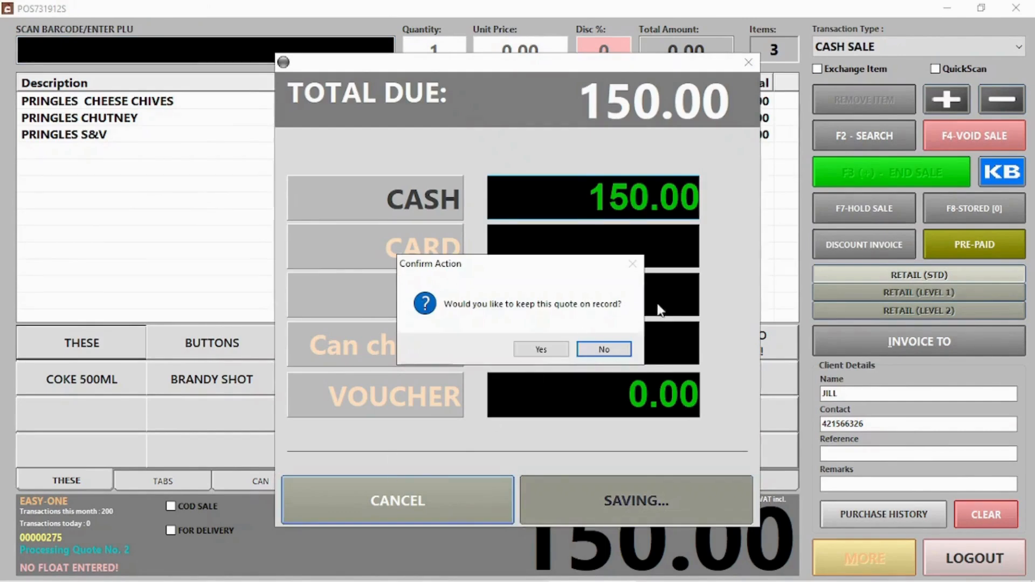
click(539, 349)
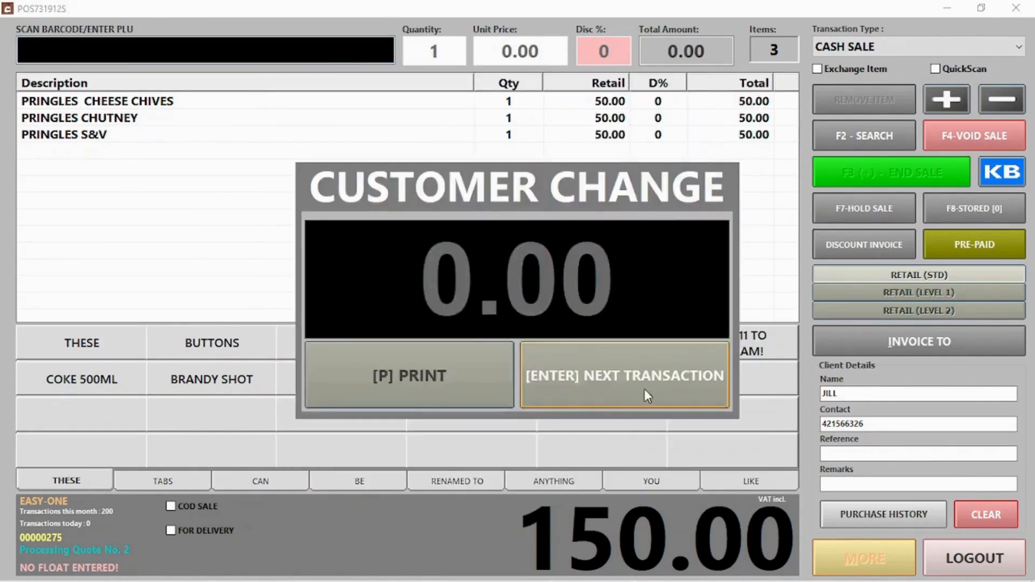
click(647, 396)
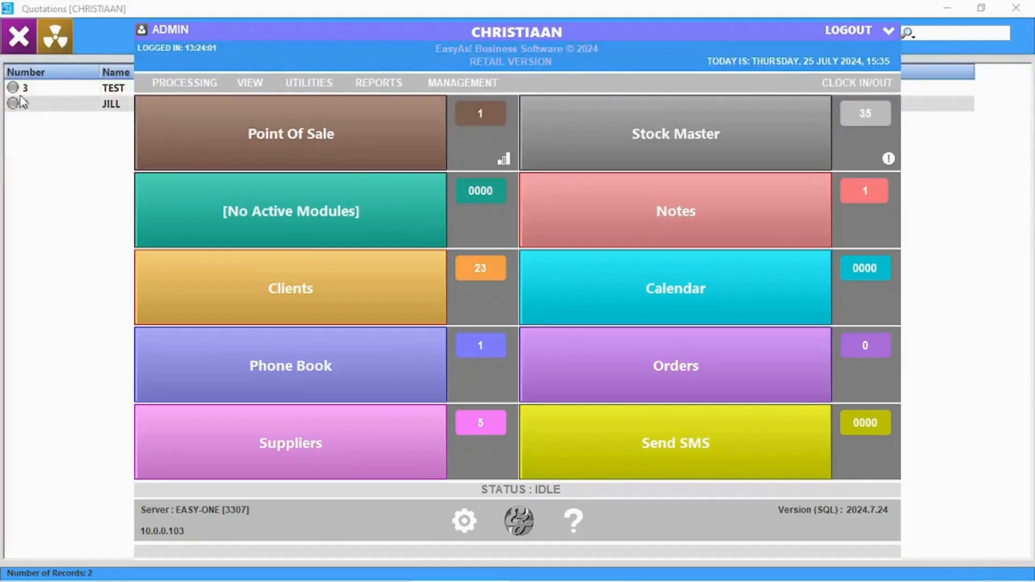
Step: Check quotation 2's details, then delete all saved quotations and close the list
click(34, 107)
double_click(34, 107)
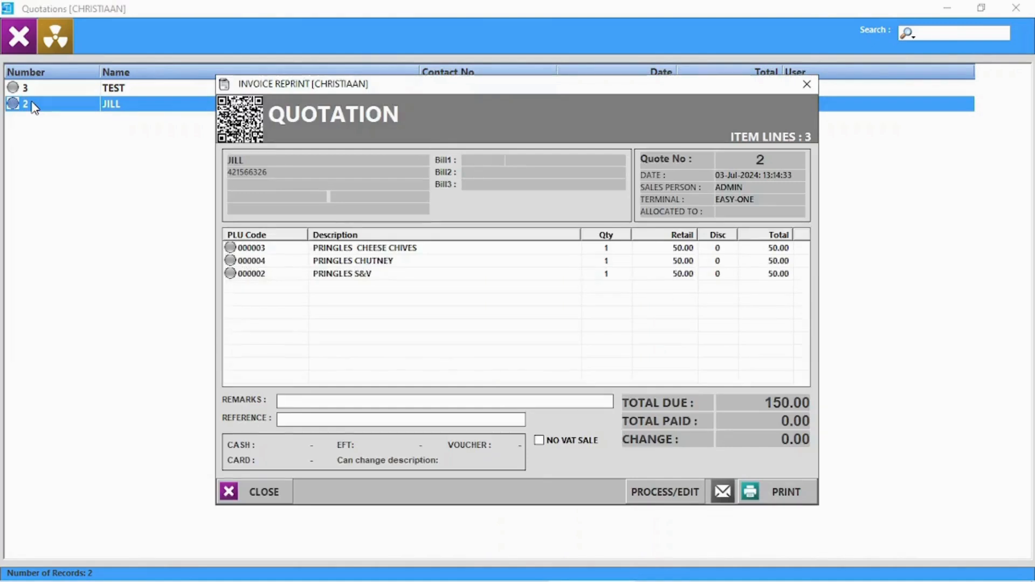
click(805, 85)
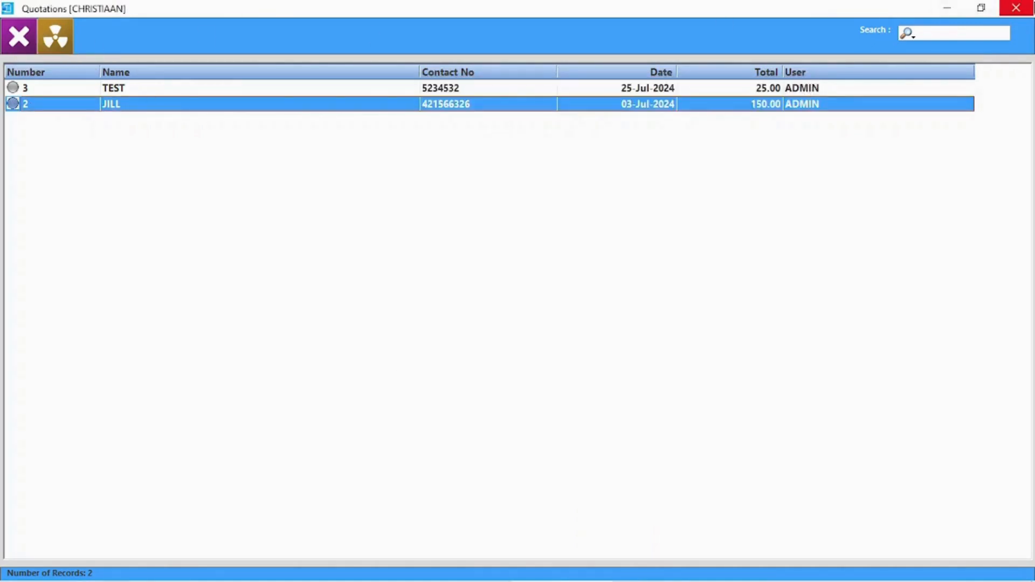
click(50, 45)
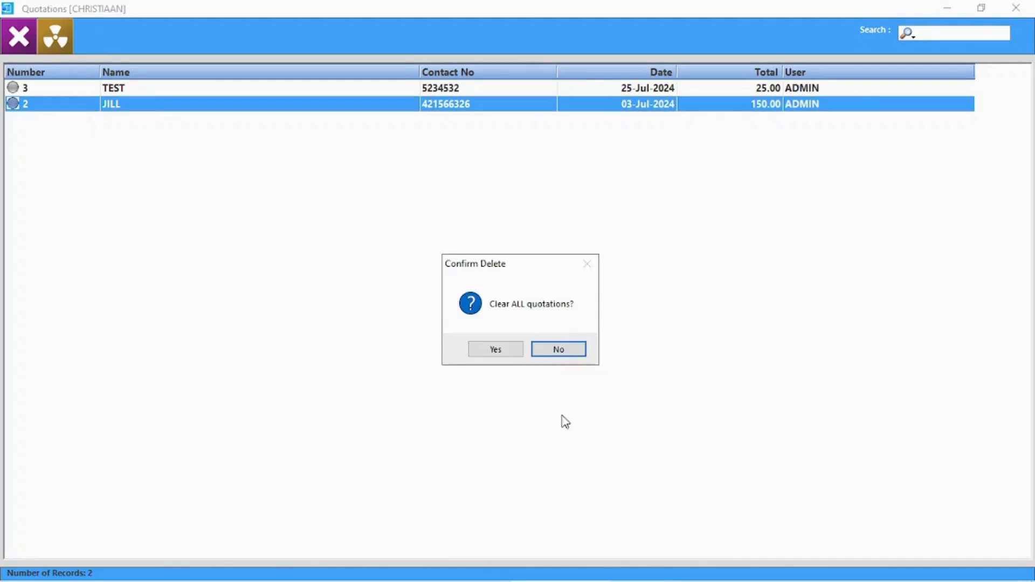
click(501, 356)
click(1016, 7)
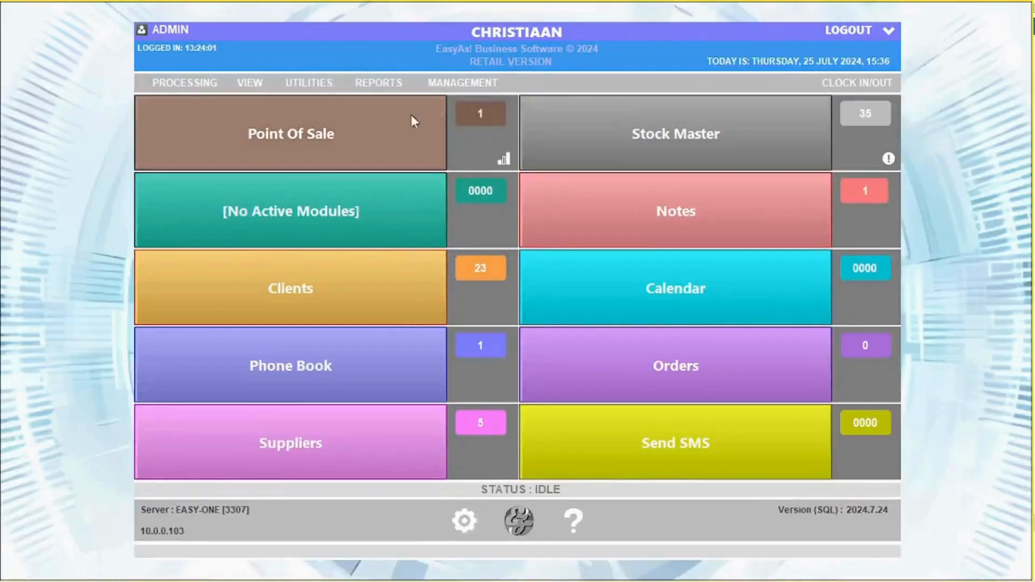
click(243, 81)
click(289, 126)
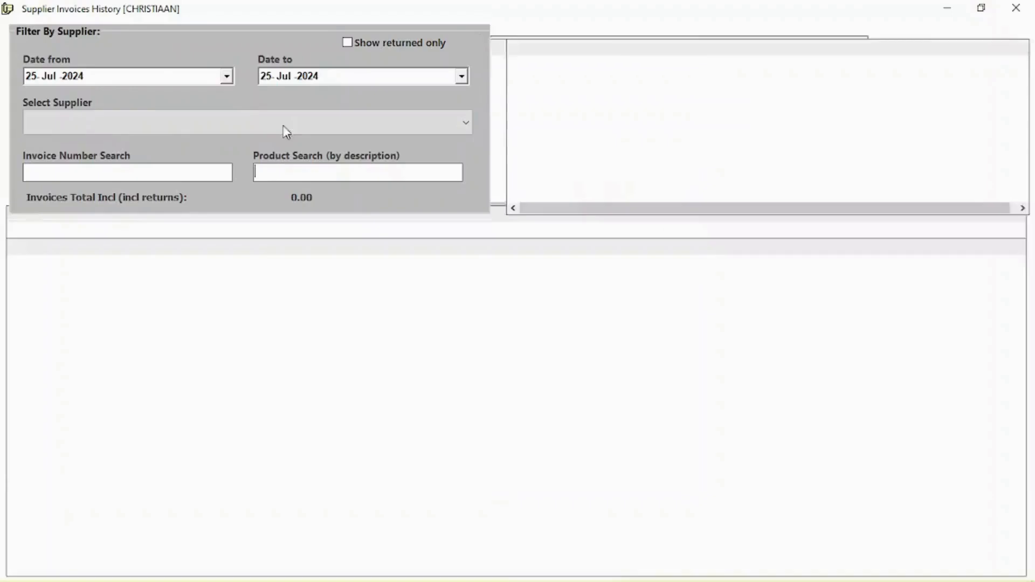
click(302, 124)
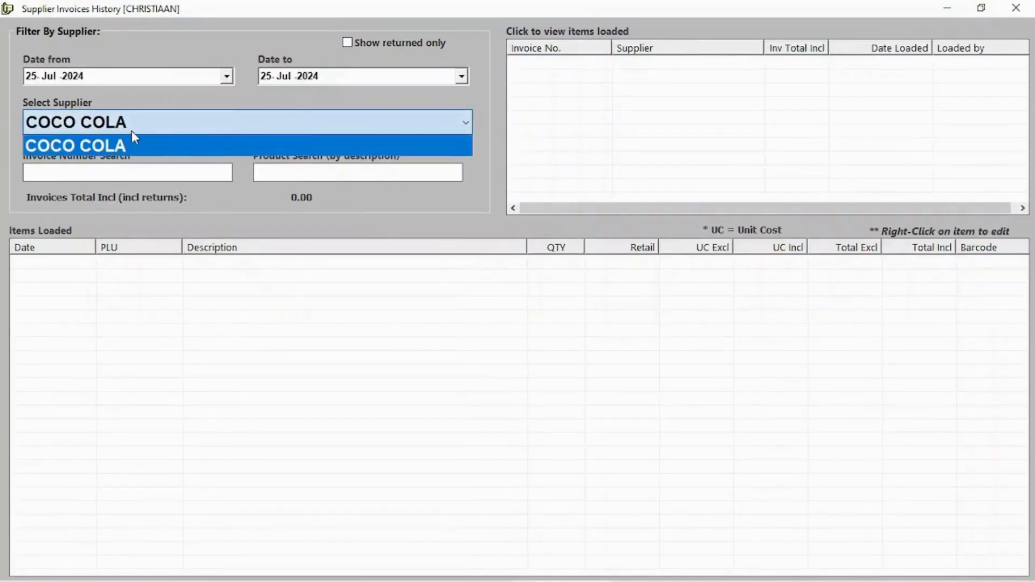
click(118, 143)
click(695, 63)
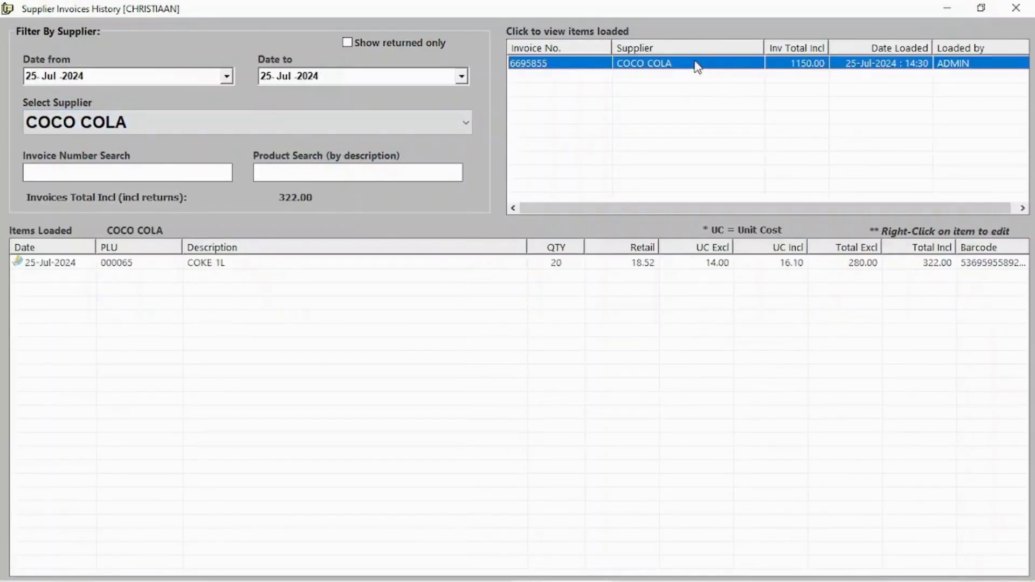
click(691, 264)
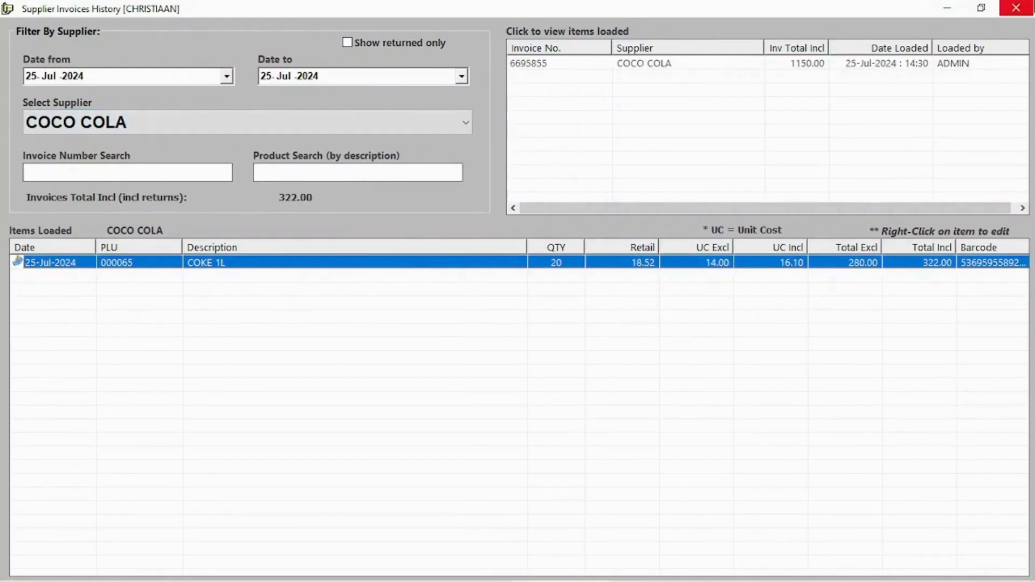
click(1016, 8)
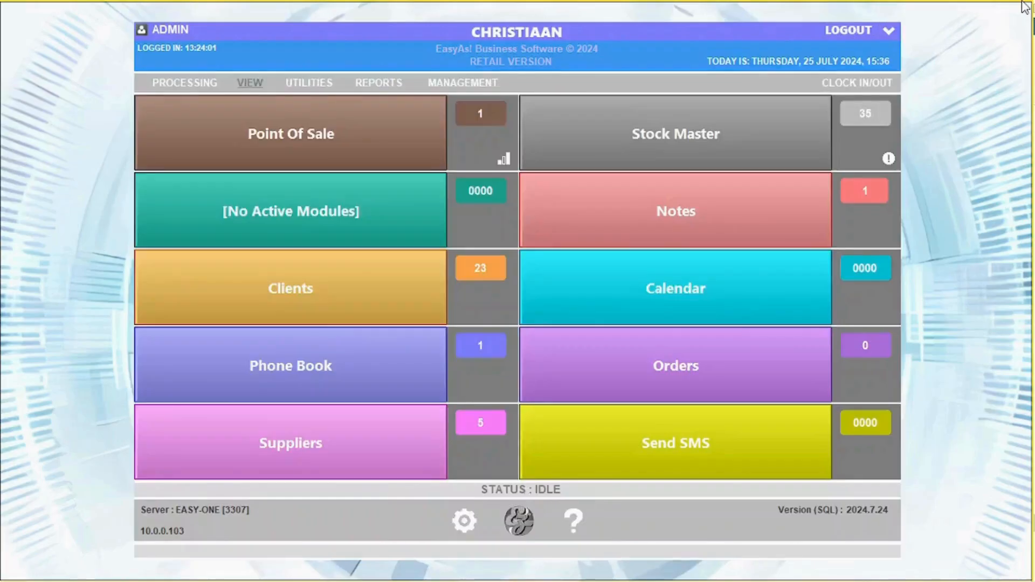
Step: Open Supplier Purchase Orders and open docket 3 with 5 PRINGLES CHEESE AND CHIVES
click(249, 83)
click(294, 140)
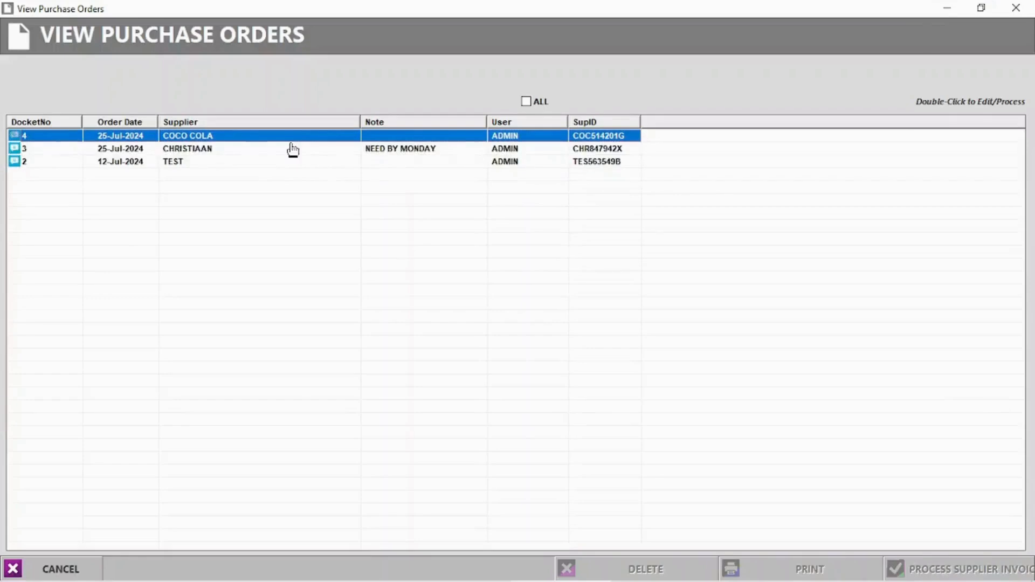
double_click(195, 148)
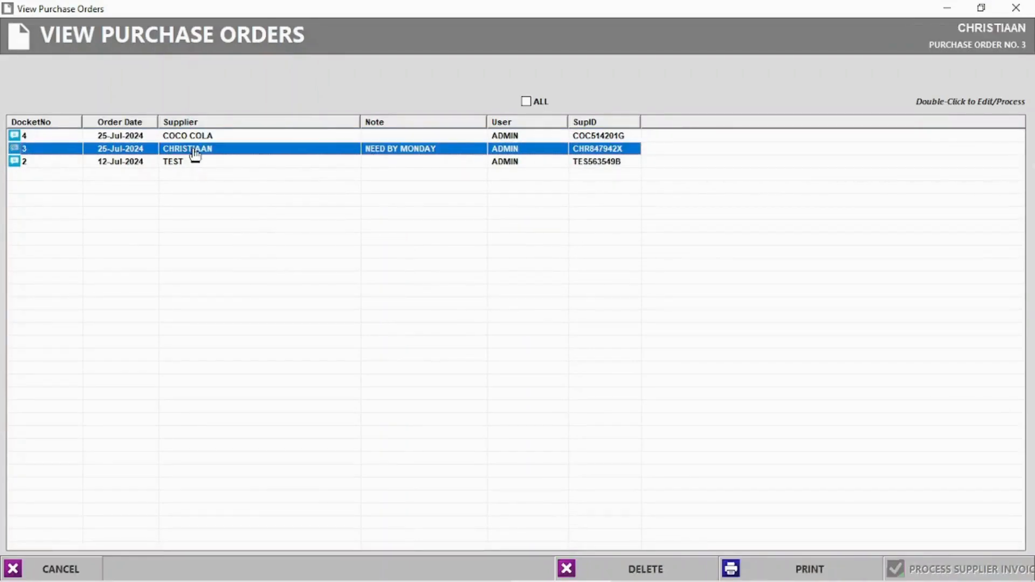
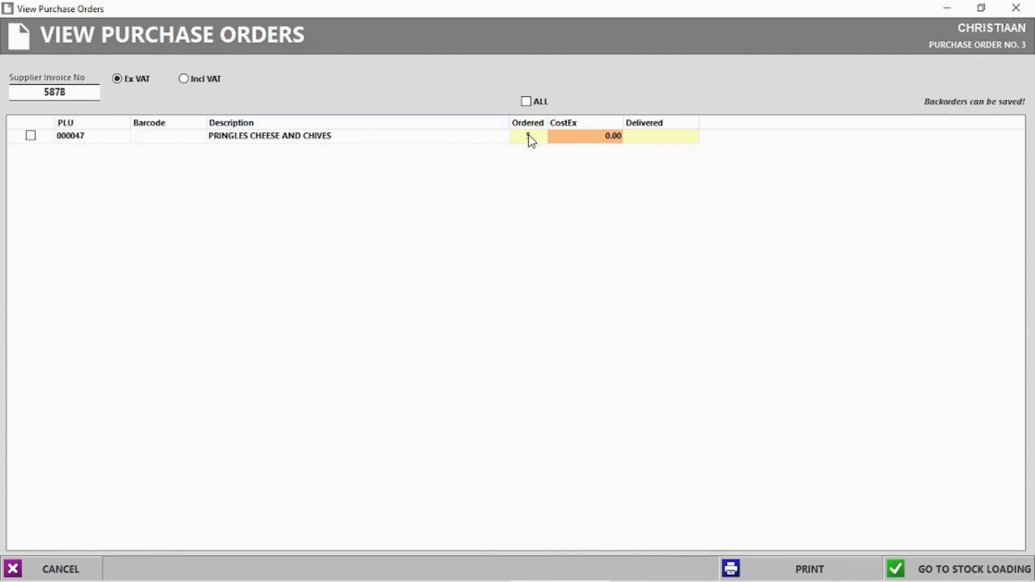
Step: Enter 5 delivered for the Pringles Cheese and Chives line; stock loading flags a missing cost
click(653, 140)
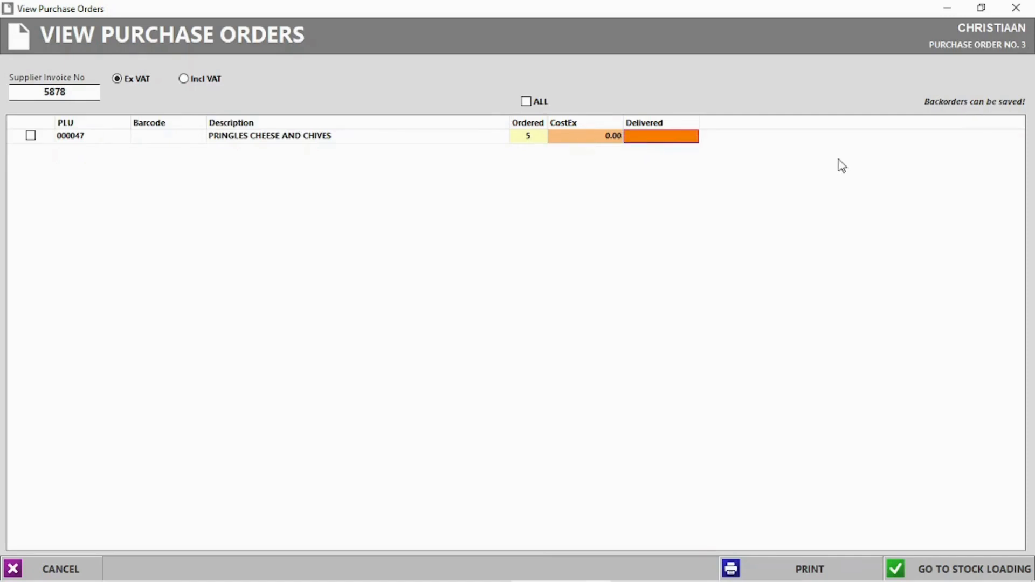
click(651, 135)
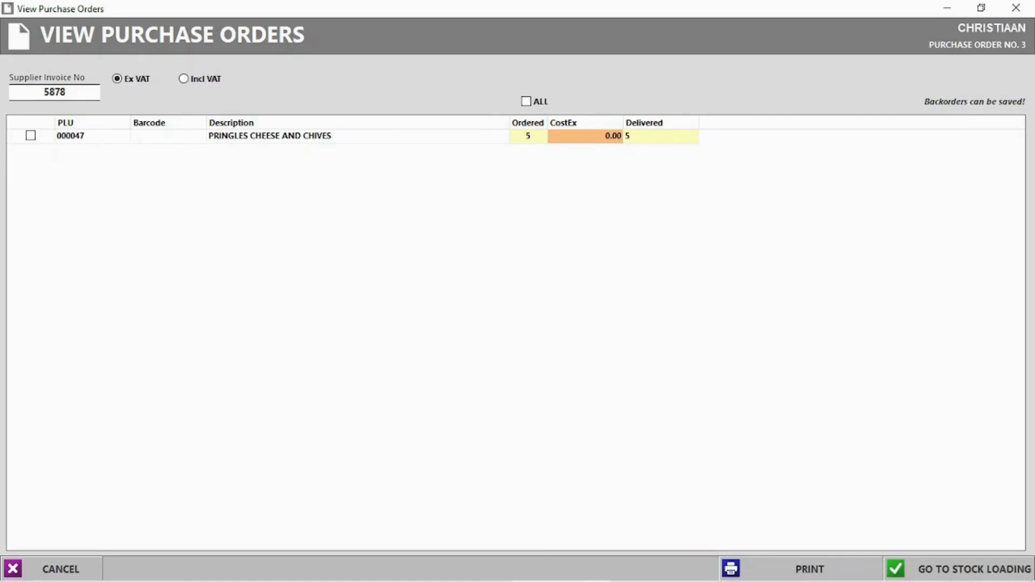
click(950, 572)
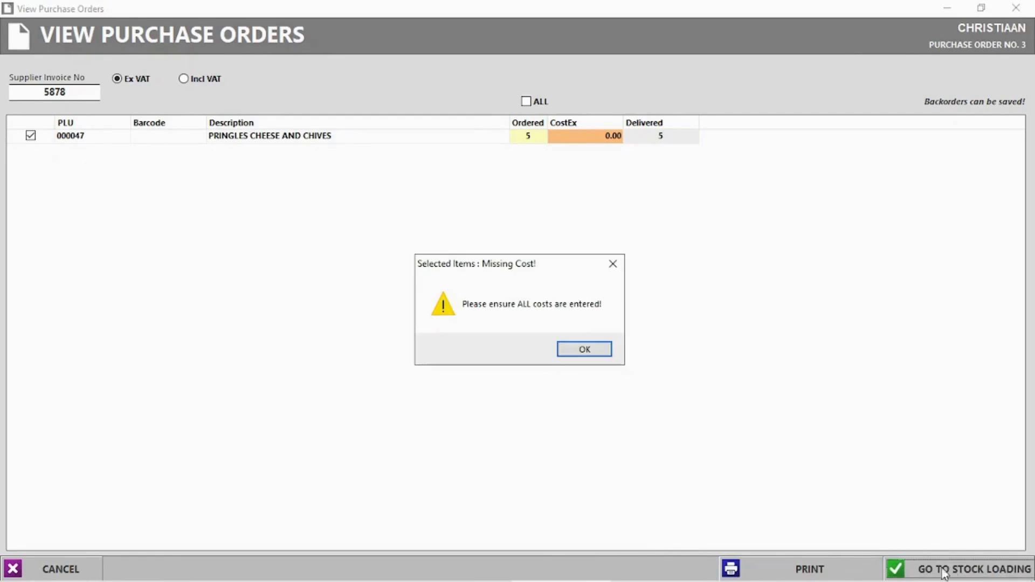
click(588, 351)
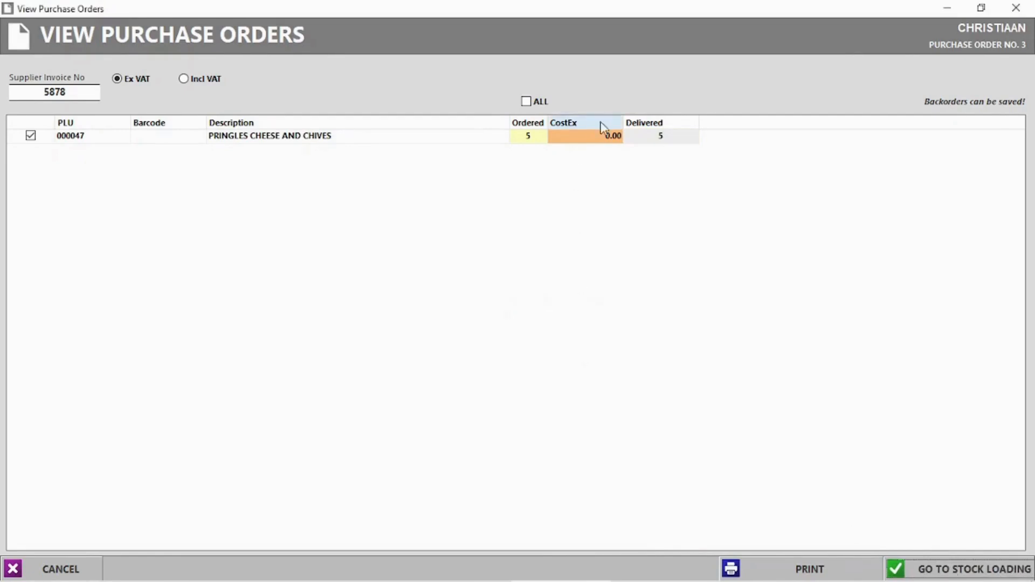
Step: Set the Pringles unit cost to 12.00 and load the 5 units onto a supplier invoice
click(595, 139)
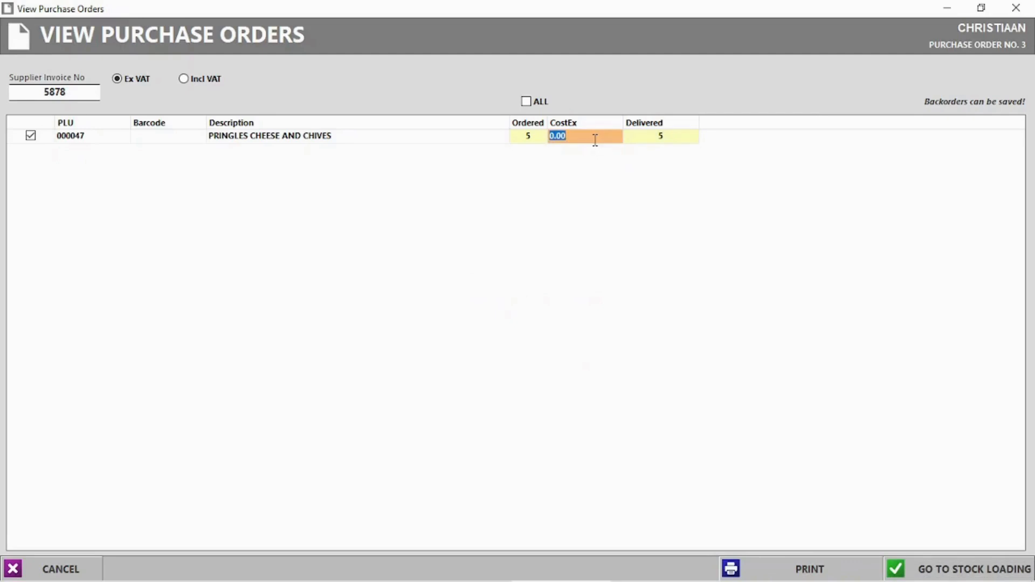
text(12)
key(Return)
click(976, 572)
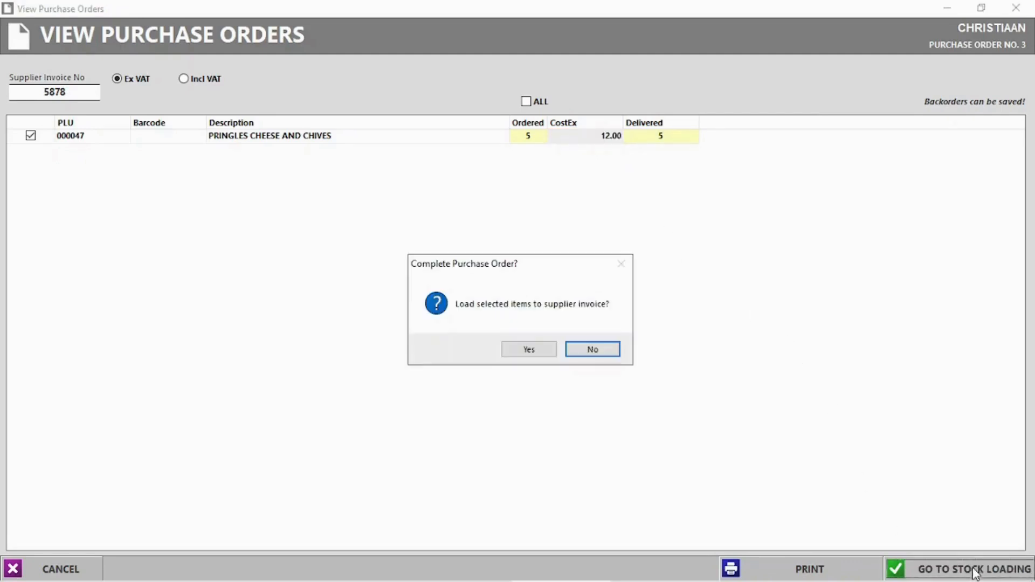
click(534, 351)
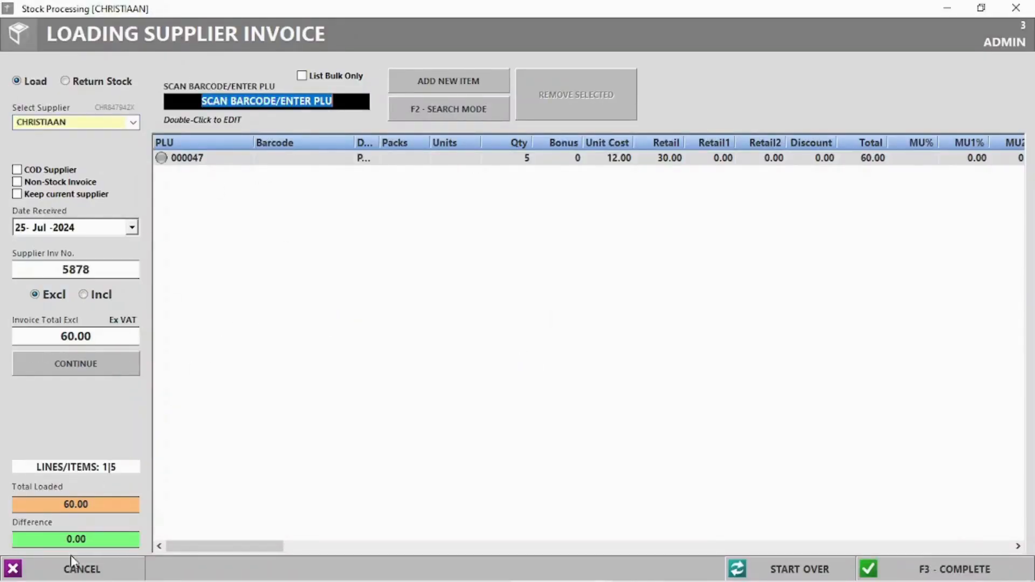
Step: Complete supplier invoice 5878 for 60.00, updating linked retail prices and skipping labels and packing slip
click(938, 568)
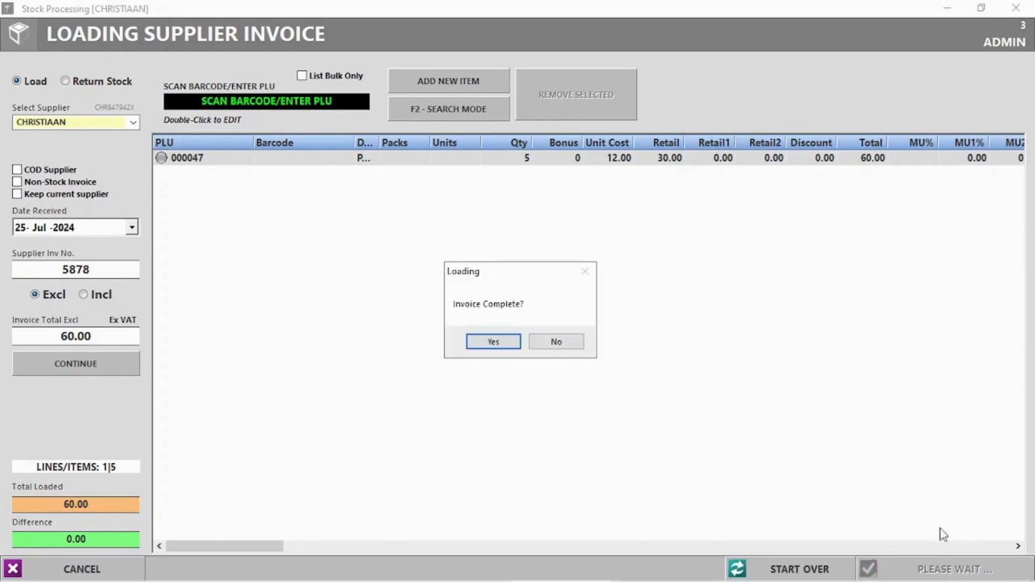
click(521, 345)
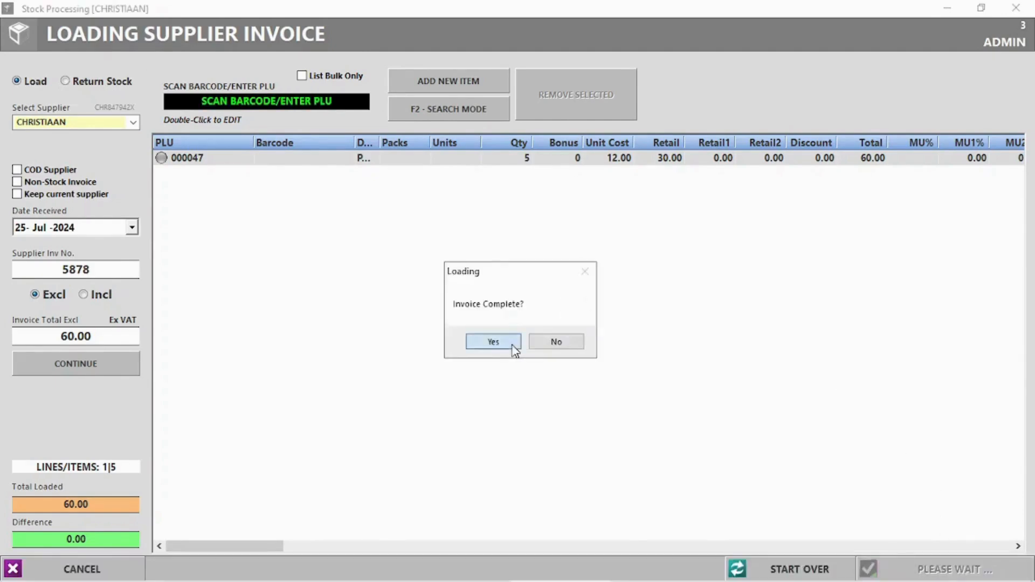
click(587, 346)
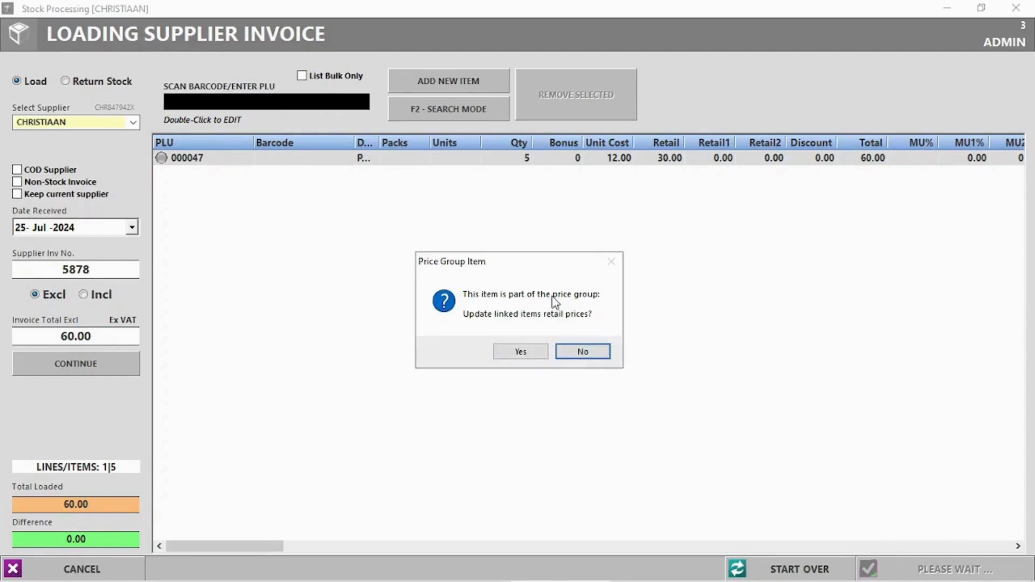
click(526, 353)
click(580, 348)
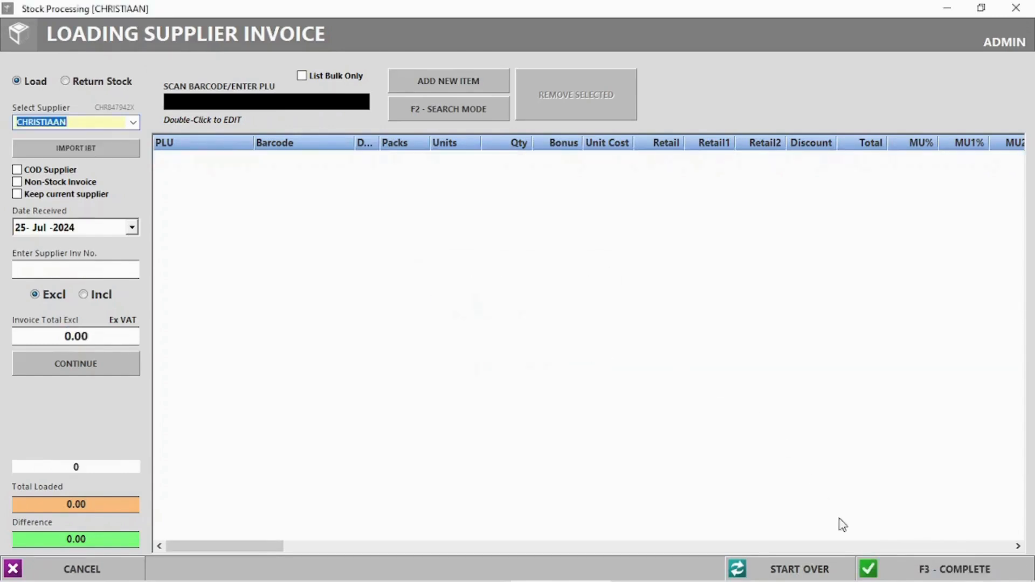
click(1015, 8)
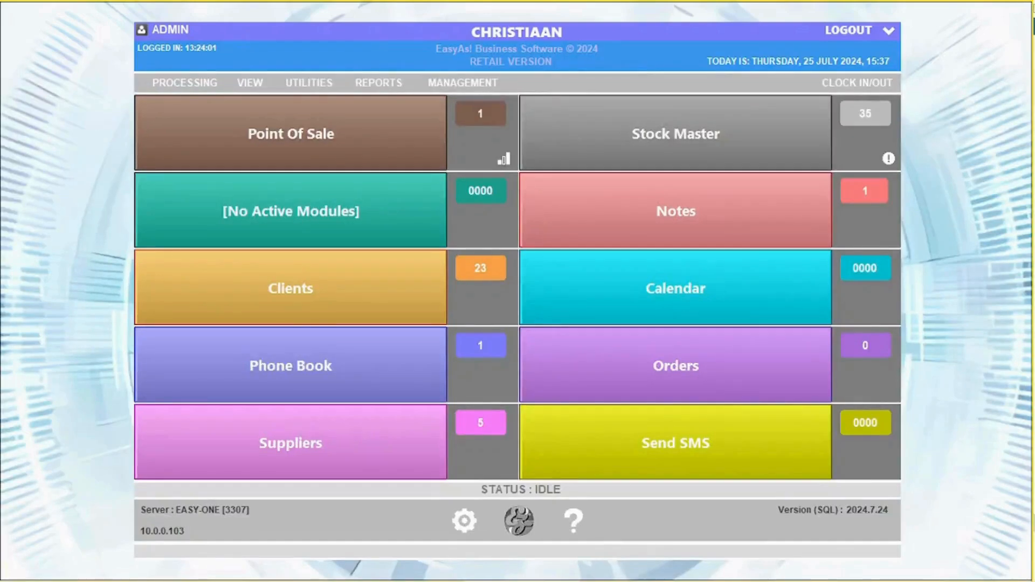
Step: Open purchase order 4 from COCO COLA and enter supplier invoice number 231321
click(250, 83)
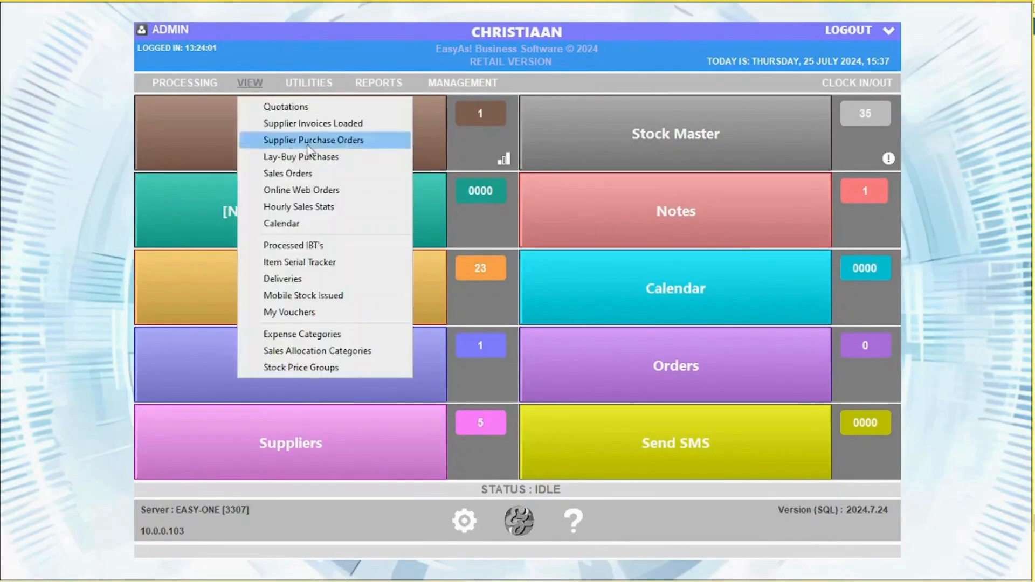
click(307, 141)
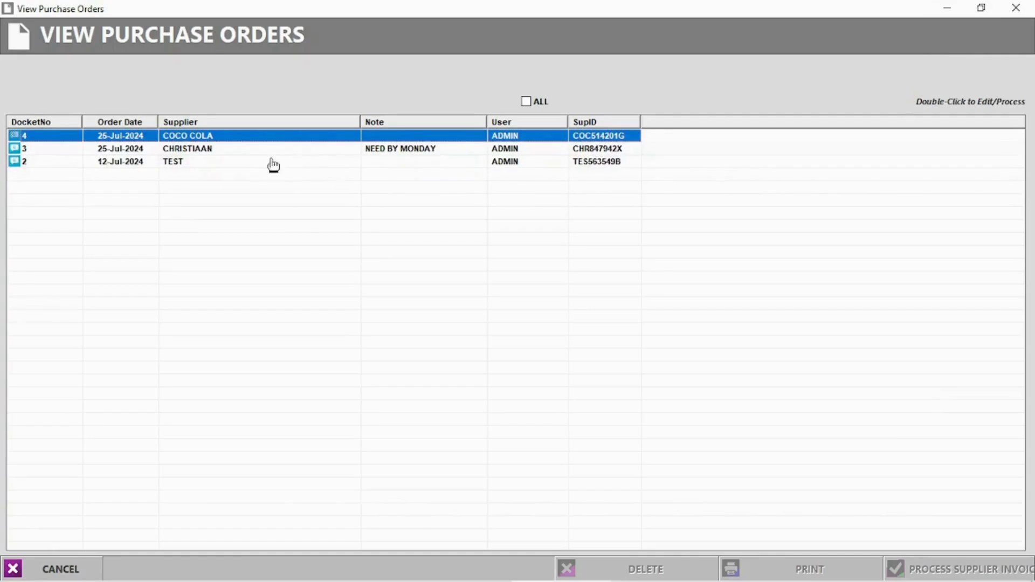
click(195, 149)
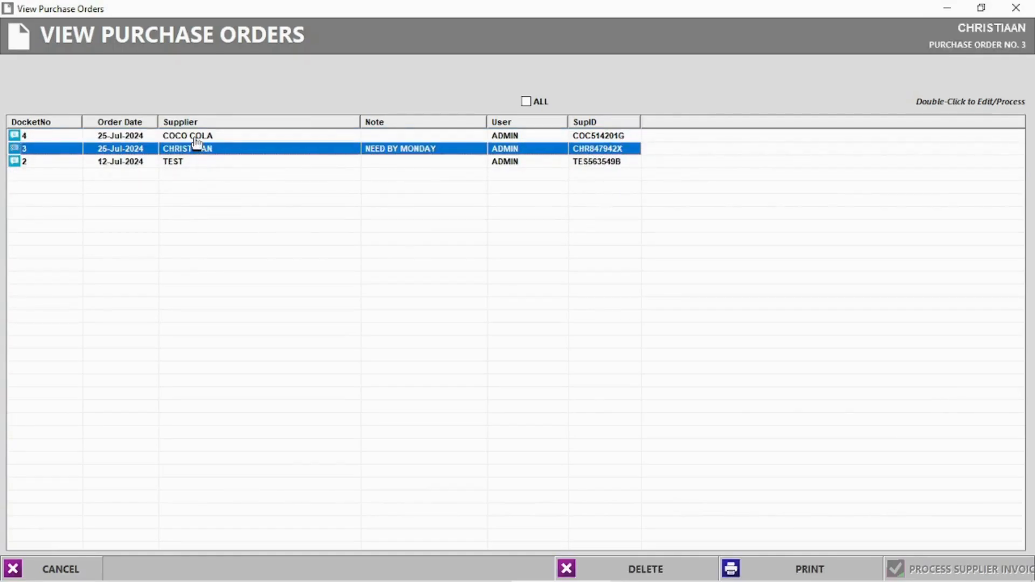
double_click(196, 137)
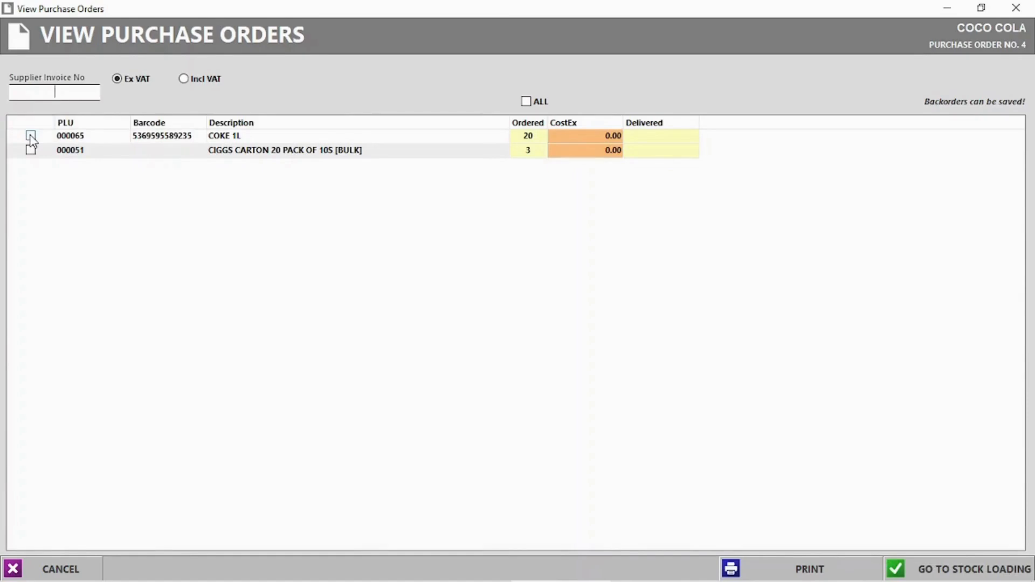
text(231321)
Step: Record 18 COKE 1L and 3 cigarette cartons as delivered
click(655, 139)
click(654, 138)
key(Return)
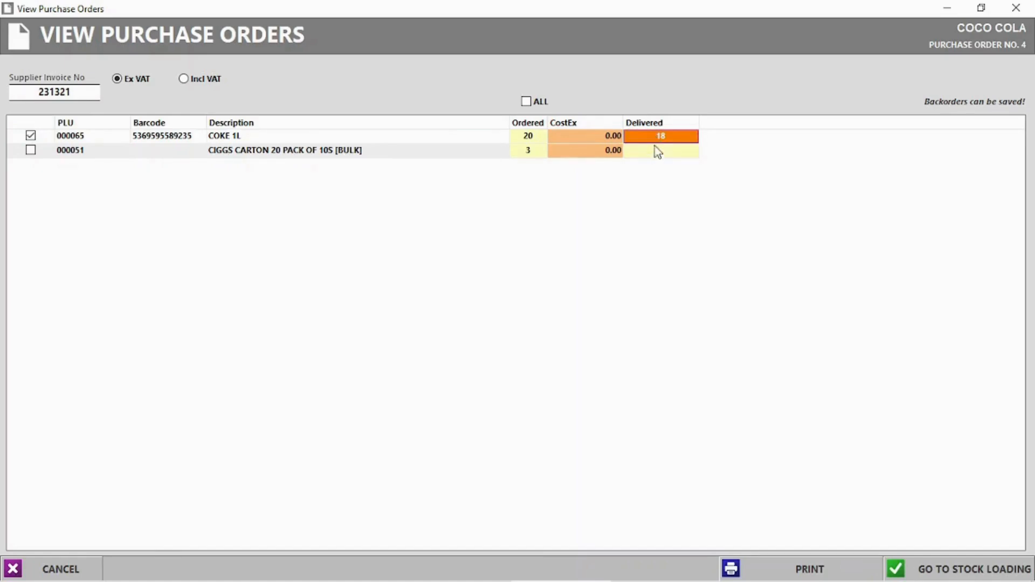
text(3)
key(Return)
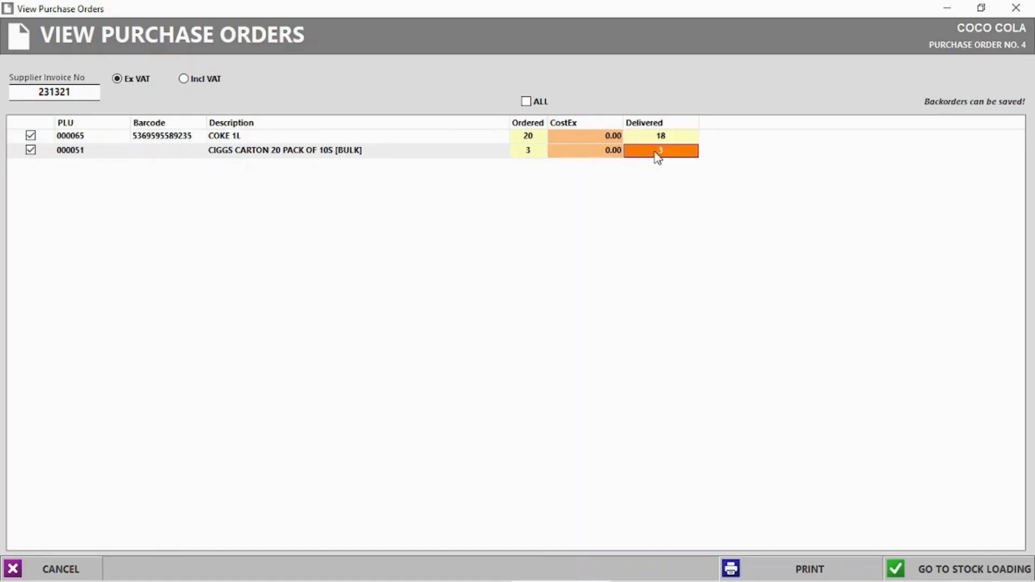
Step: Set costs to 12.00 and 120.00, load onto the supplier invoice, and backorder the rest
click(602, 134)
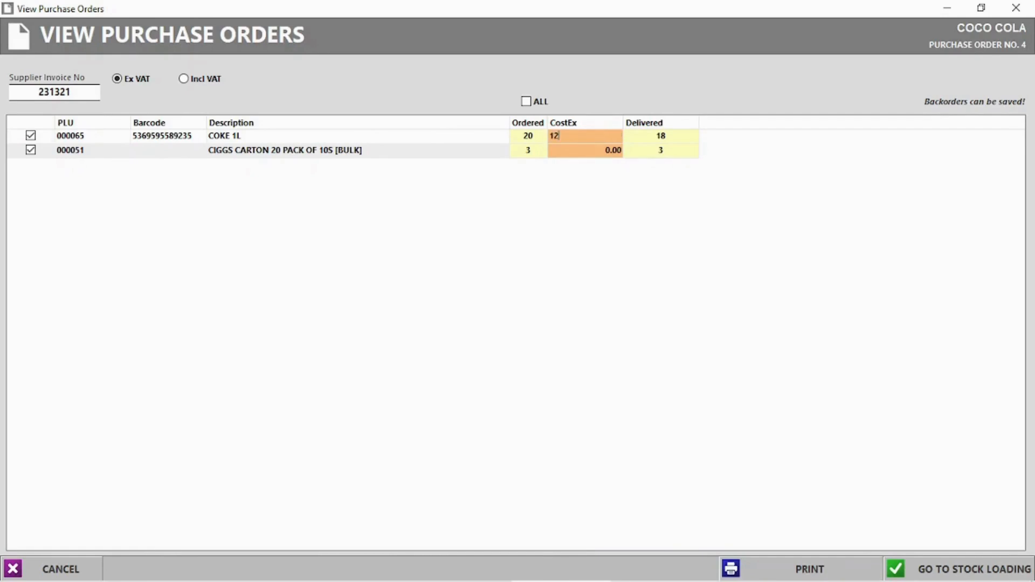
text(12)
click(600, 150)
text(120)
key(Return)
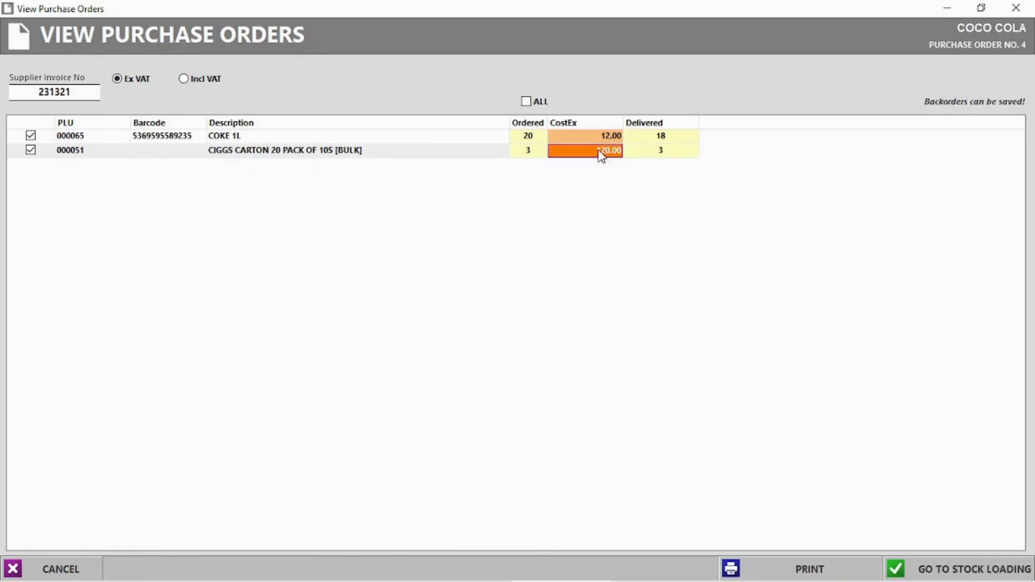
click(960, 568)
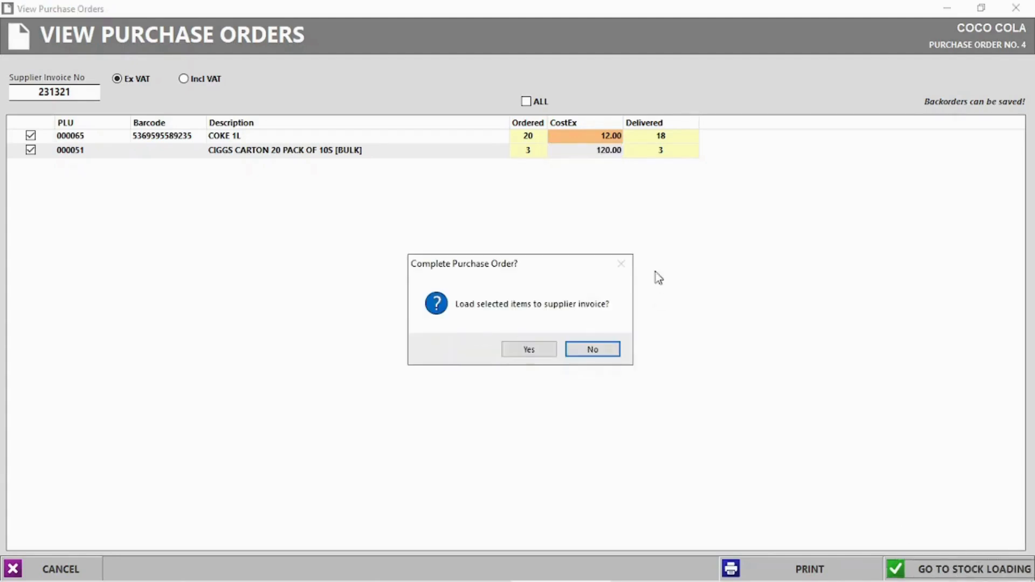
click(533, 350)
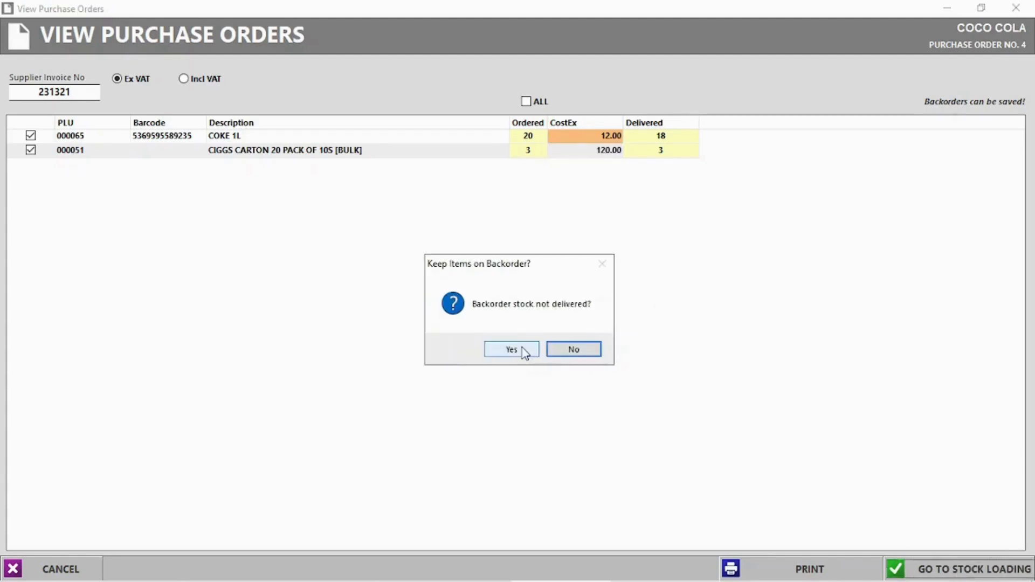
click(507, 352)
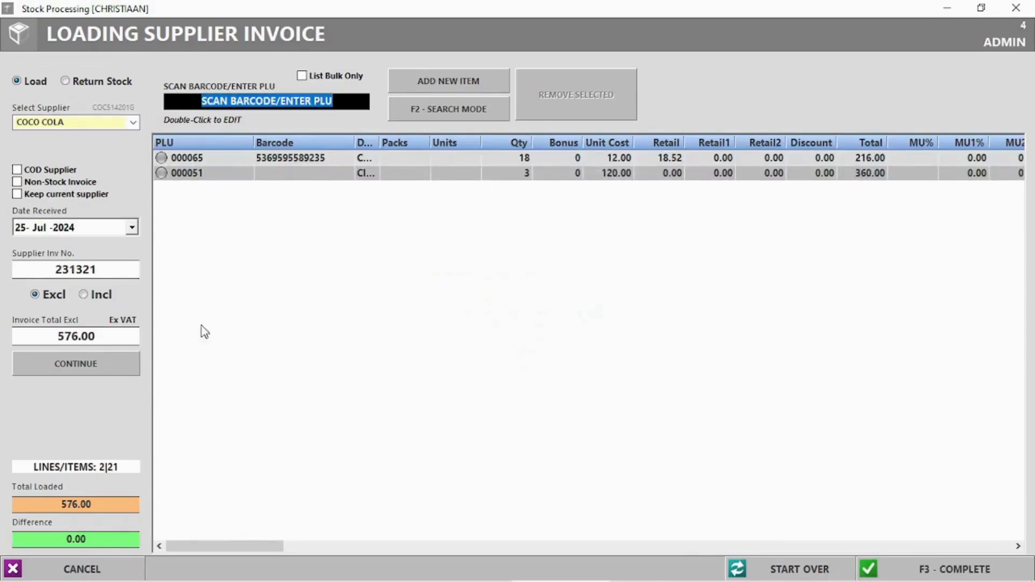
Step: Complete supplier invoice 231321 for 576.00, skipping barcode labels and the packing slip
click(527, 157)
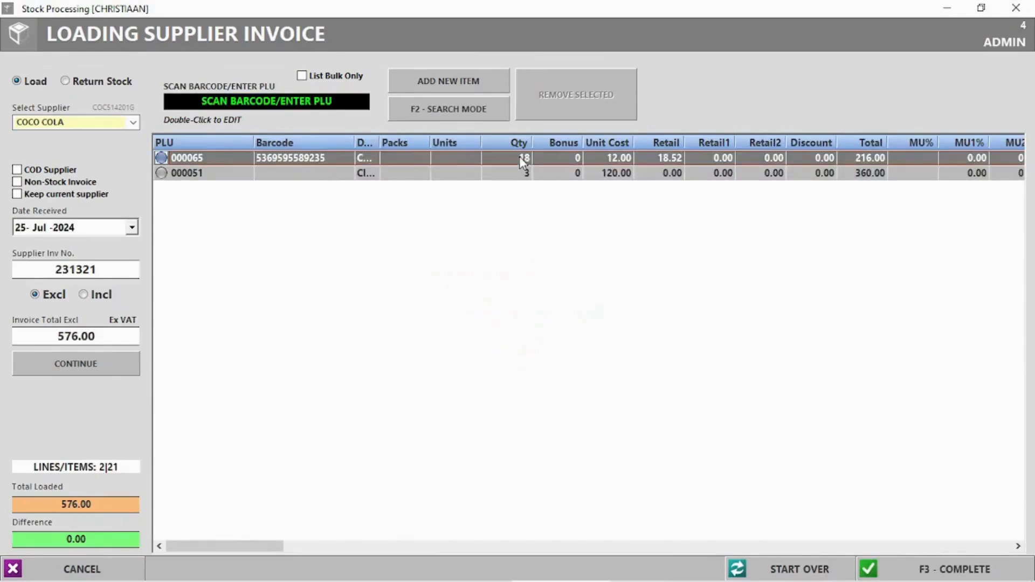
click(923, 568)
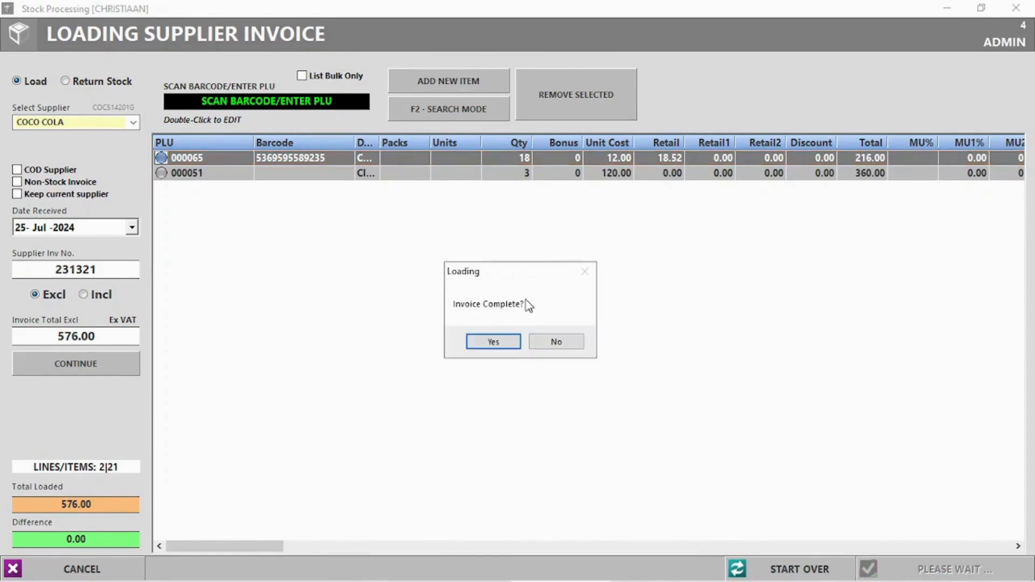
click(493, 344)
click(567, 344)
click(555, 340)
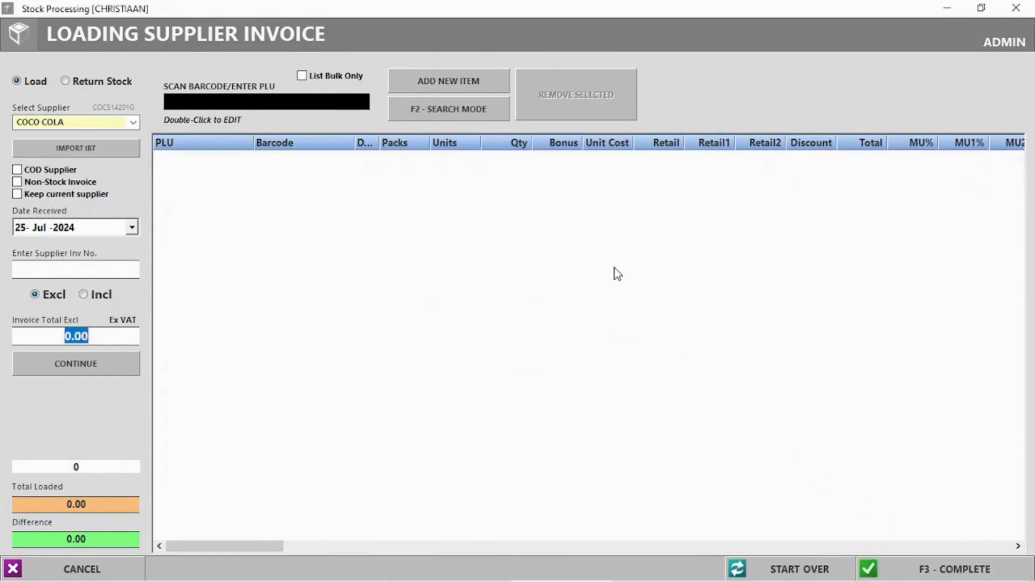
click(1015, 8)
click(261, 84)
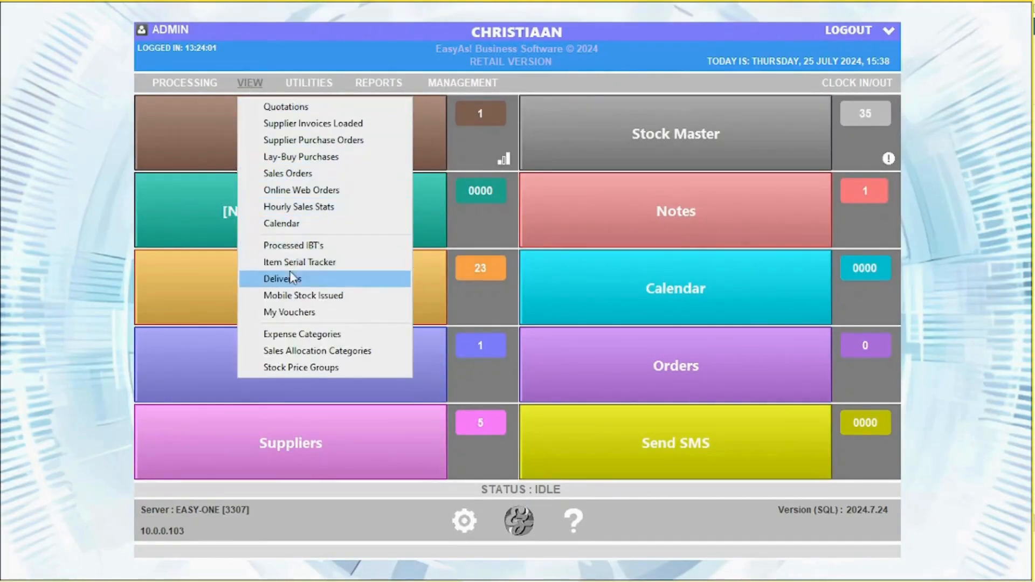
Step: Open My Vouchers and look over the existing 80.00 voucher and the new-voucher form
click(296, 312)
double_click(42, 108)
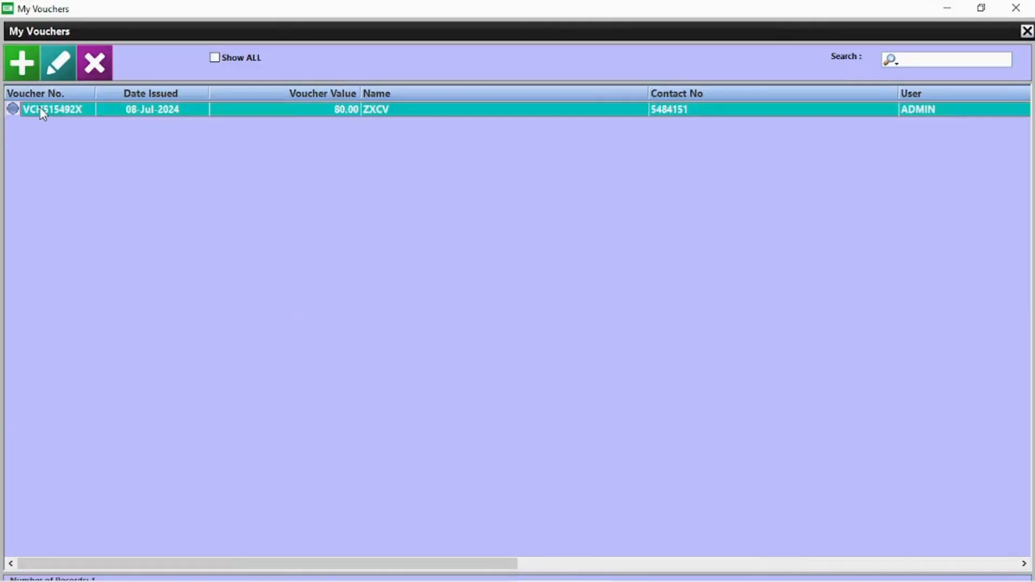
click(738, 108)
click(22, 63)
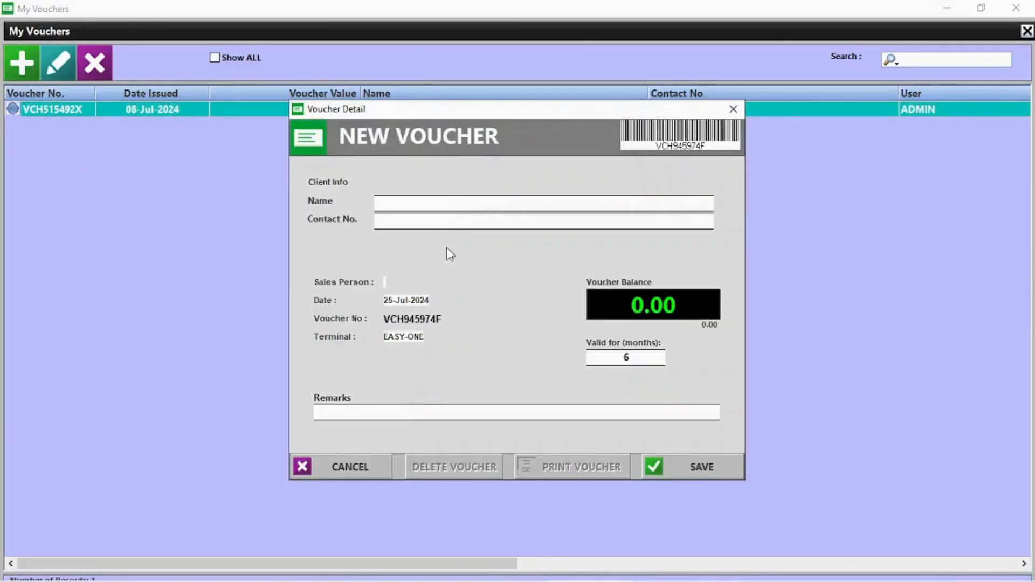
click(733, 109)
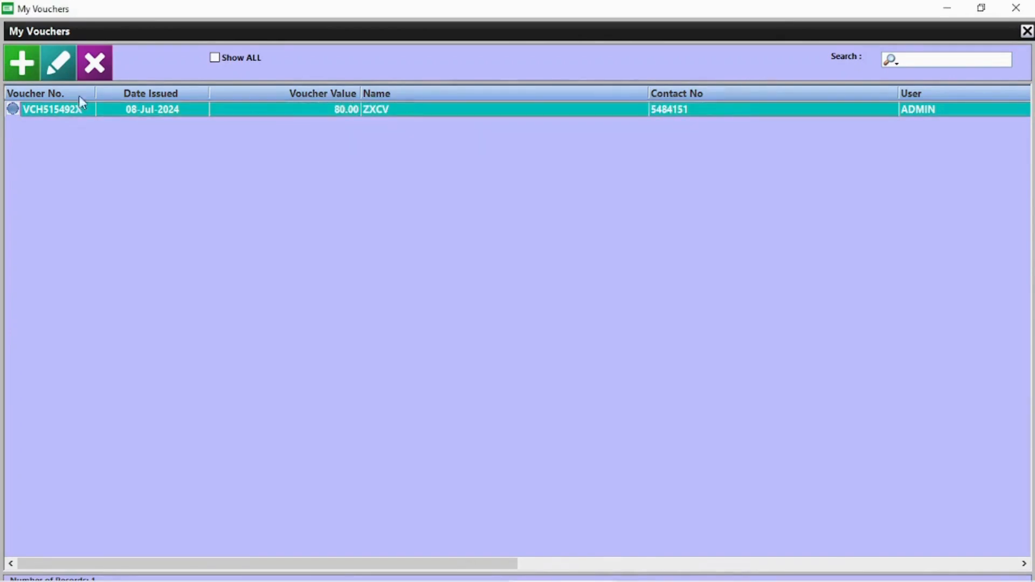
Step: Delete the 80.00 voucher and close My Vouchers
click(95, 66)
click(497, 348)
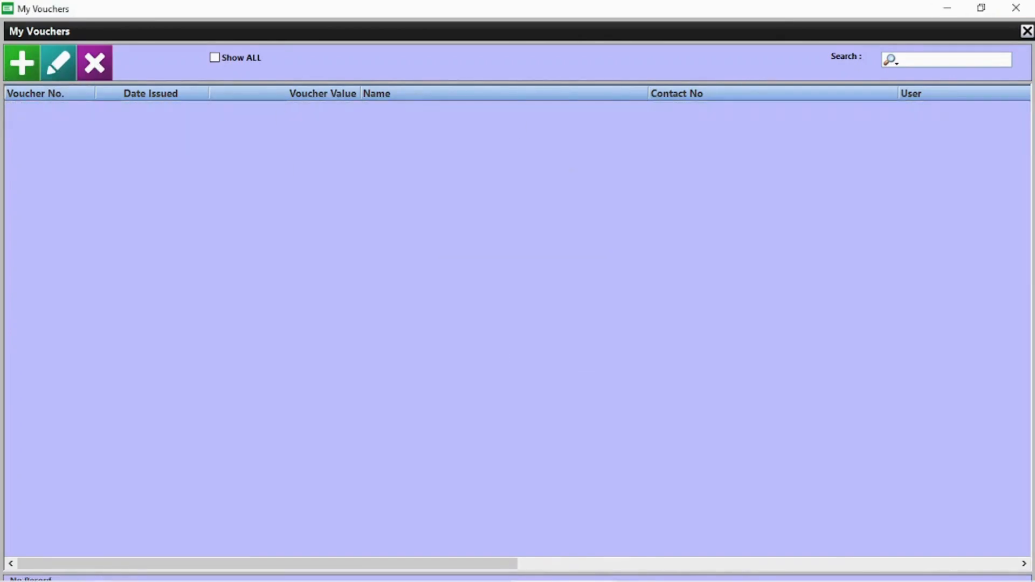
click(1015, 8)
click(264, 84)
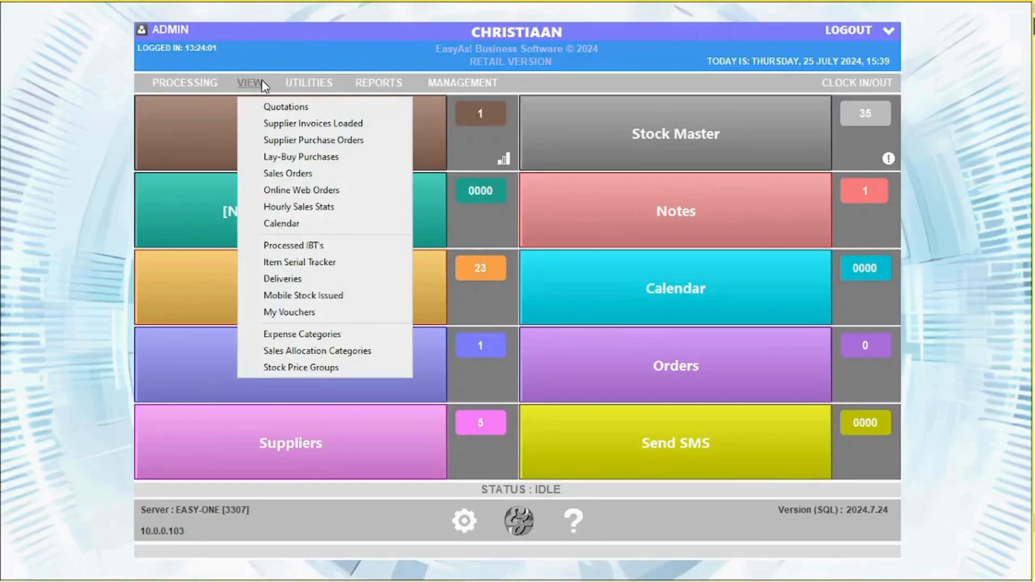
Step: Mark invoice 250's pending OWN STOCK delivery as delivered and close Deliveries
click(300, 279)
click(322, 208)
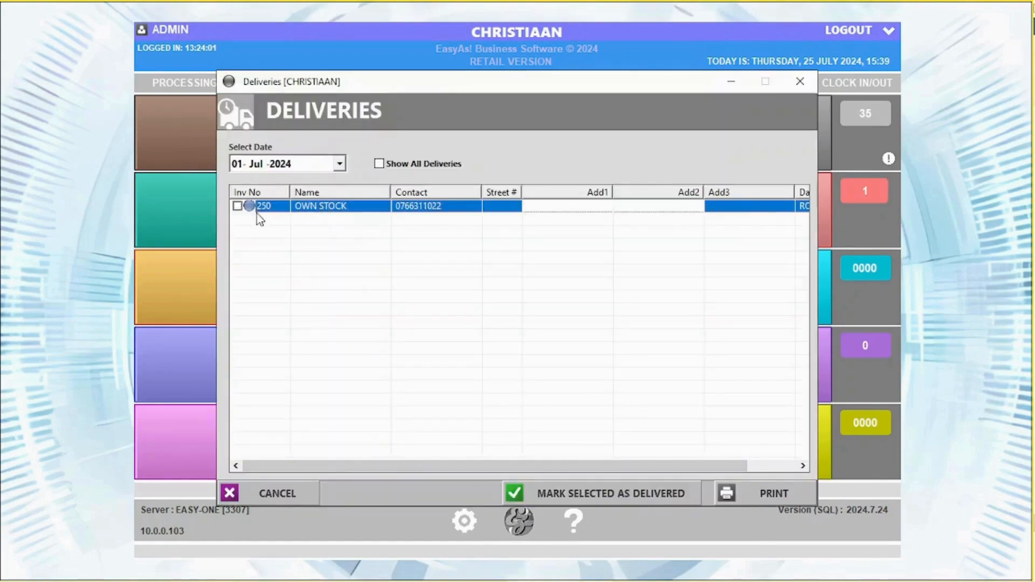
click(237, 206)
click(596, 503)
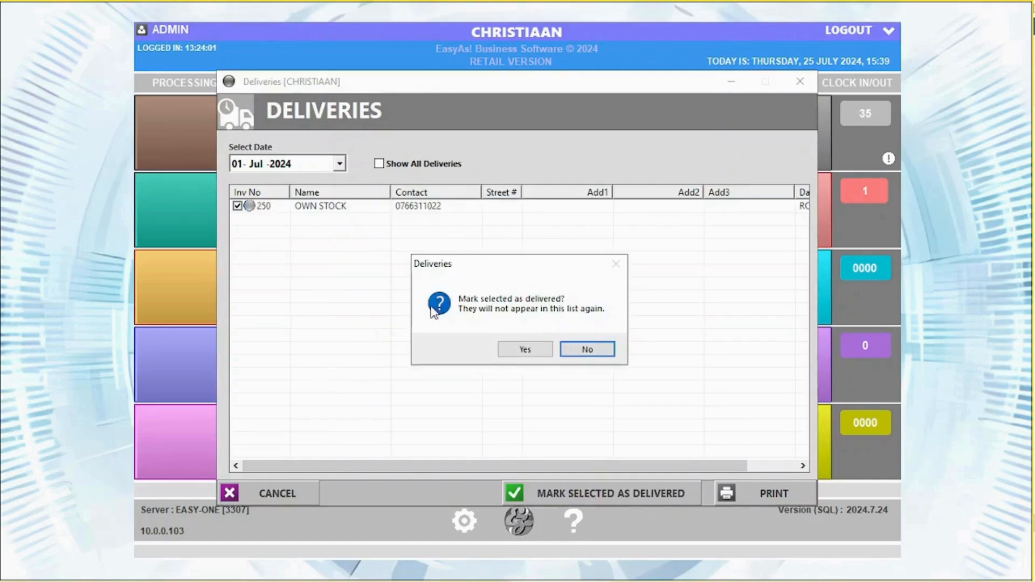
click(526, 350)
click(800, 83)
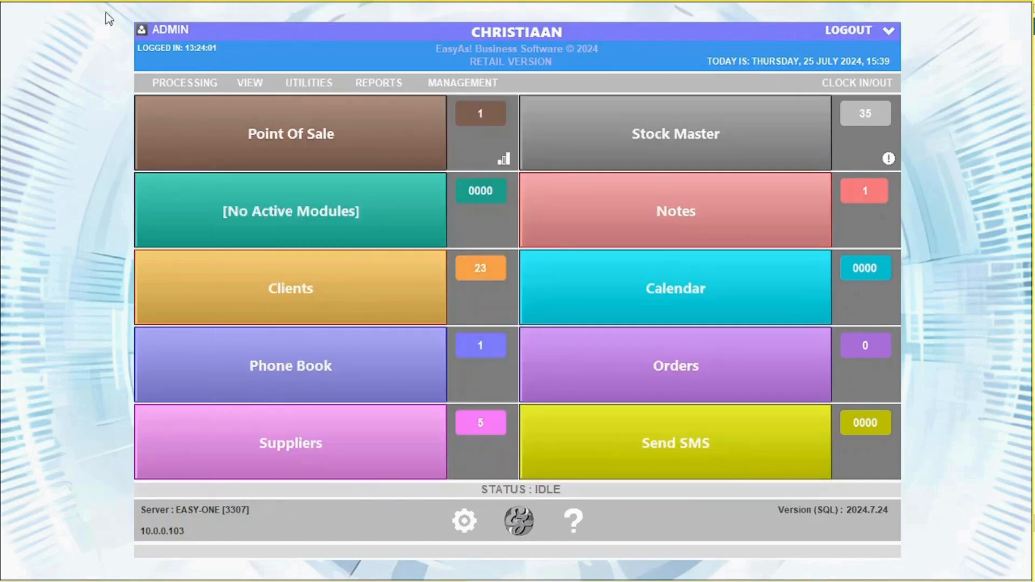
click(308, 82)
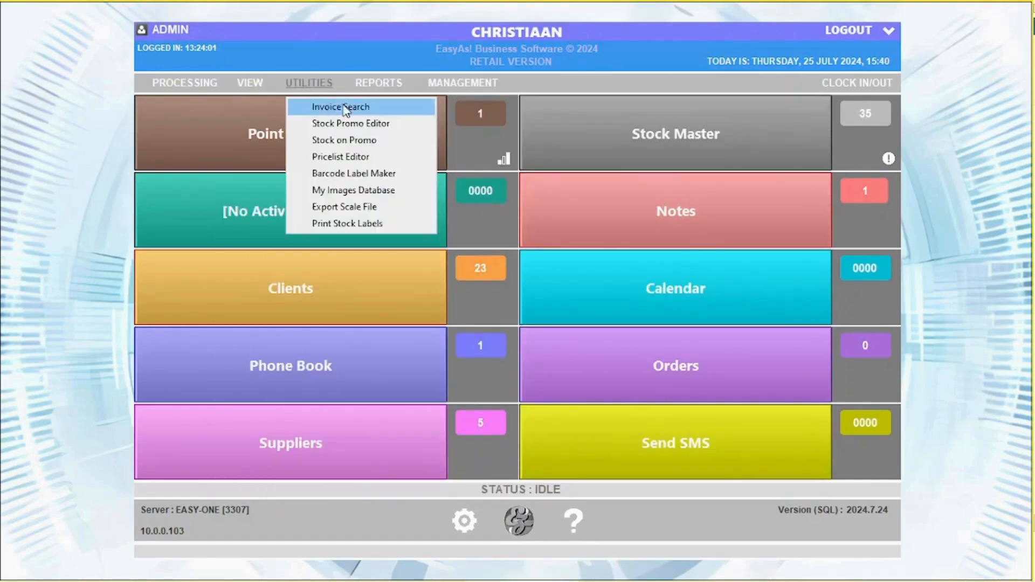
click(347, 105)
text(250)
key(Return)
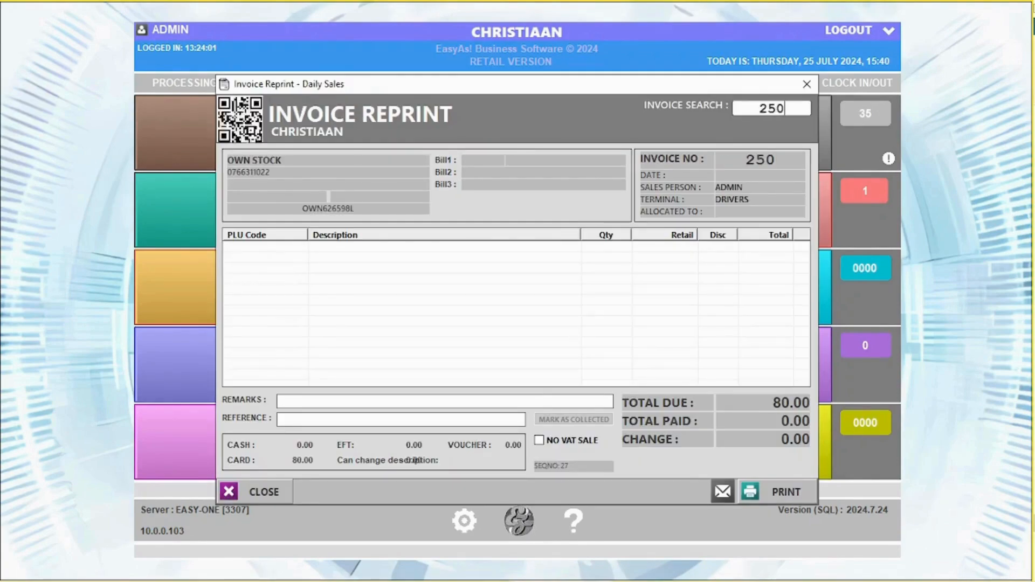
click(722, 491)
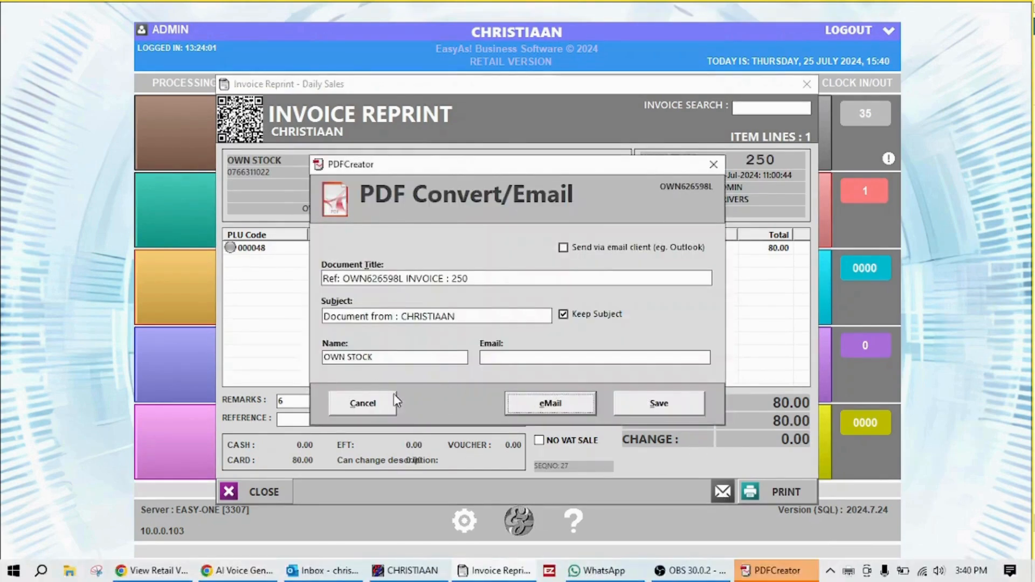
click(392, 400)
click(806, 84)
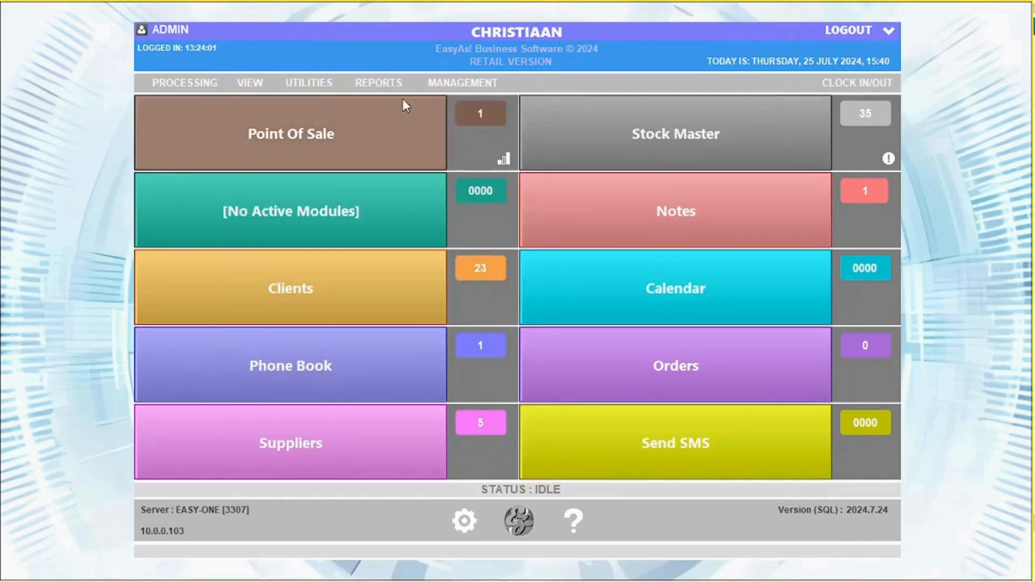
click(308, 83)
Step: Review the PRINGLES buy-2-for-40.00 promo in the Stock Promo Editor, then close it
click(356, 123)
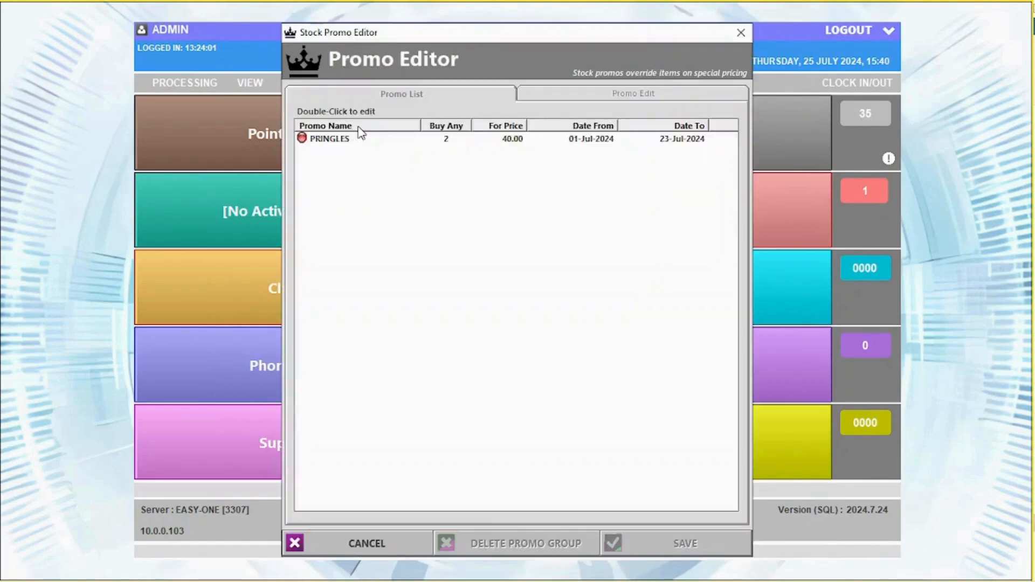
double_click(348, 141)
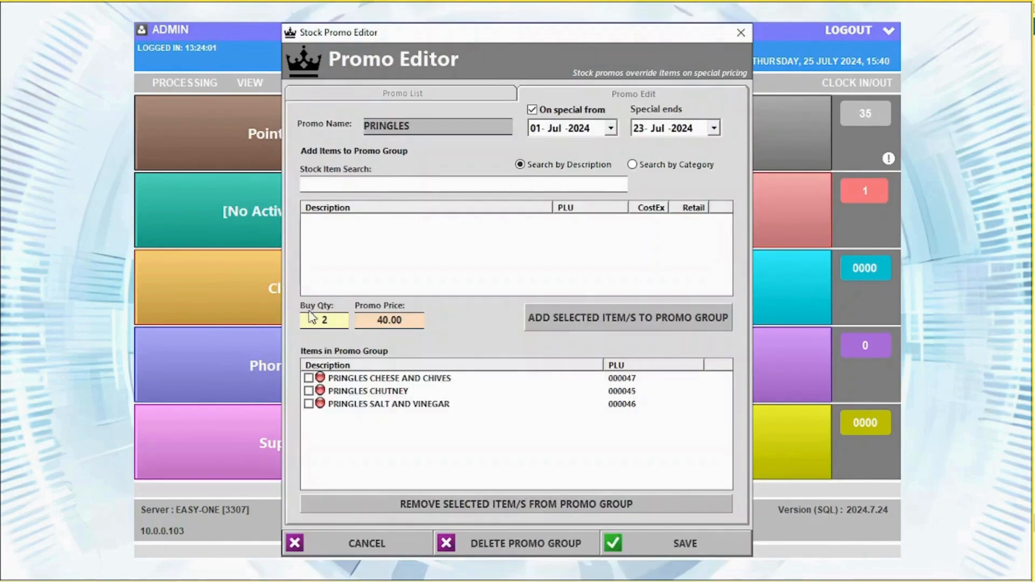
click(378, 93)
click(654, 96)
click(740, 33)
Step: Check the Stock on Promo list of four items on special 01-Jul to 23-Jul-2024
click(308, 82)
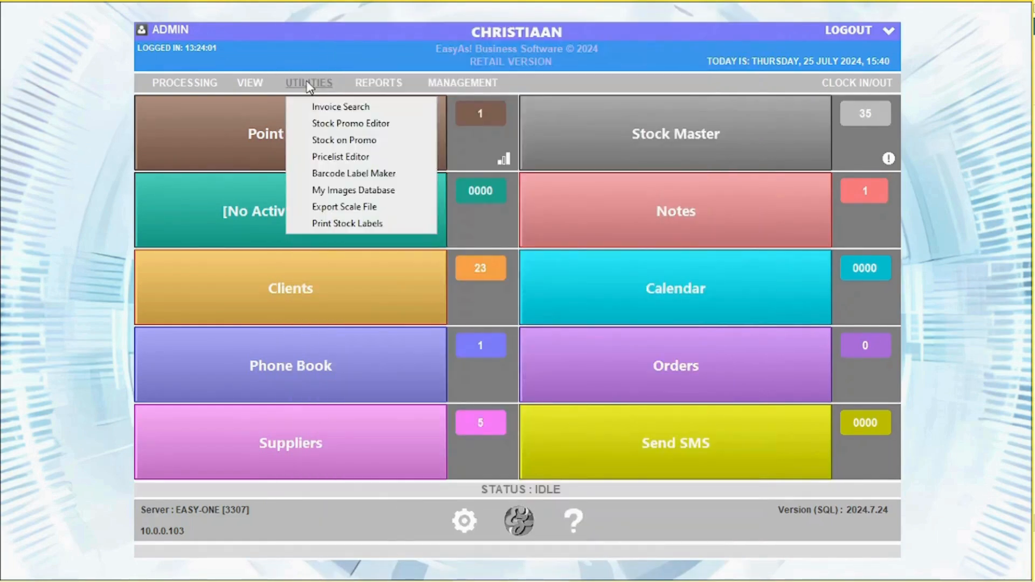
click(334, 139)
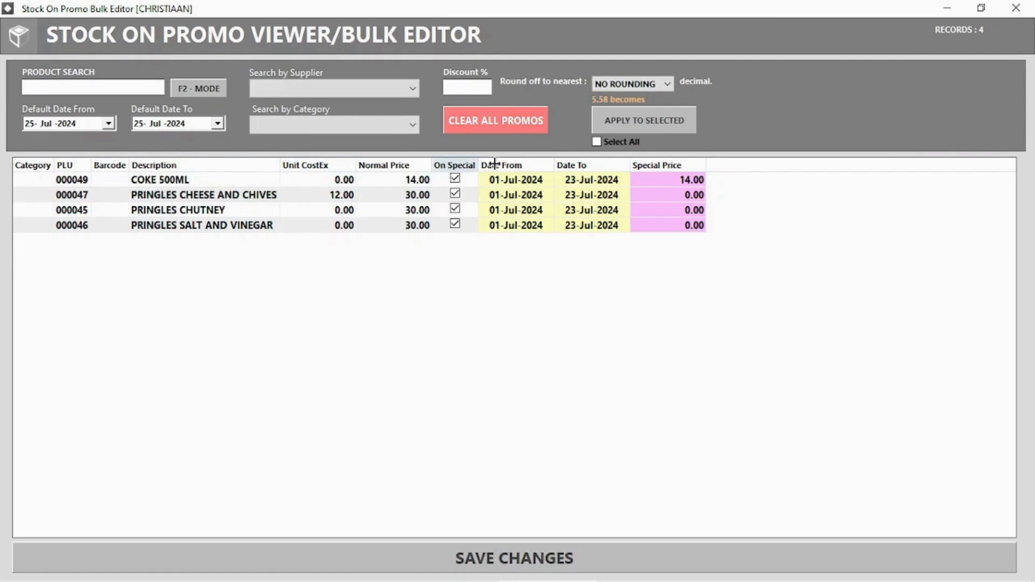
click(1016, 8)
click(303, 85)
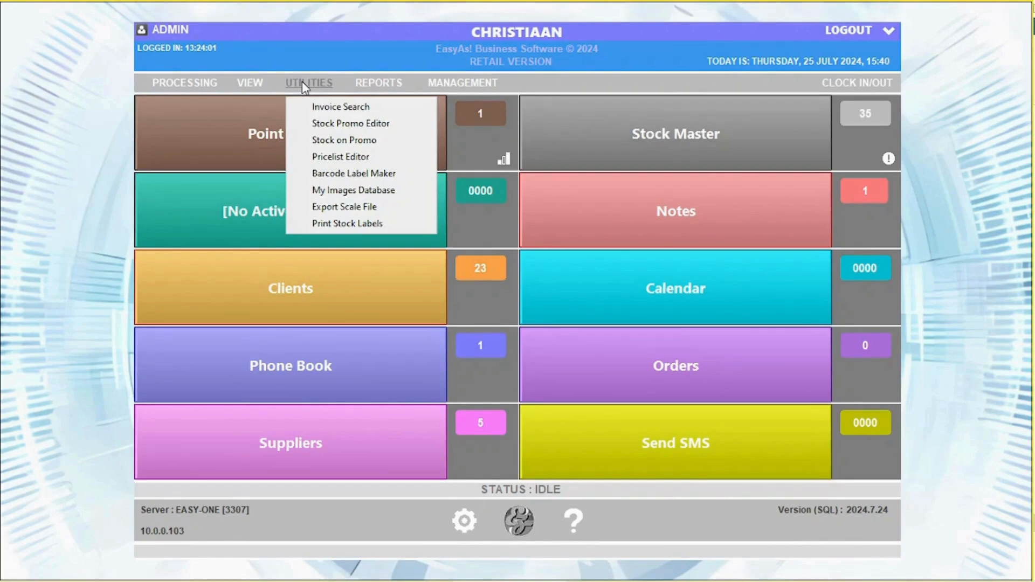
Step: Switch the Barcode Label Maker to Text Label 40x30, then close it
click(339, 174)
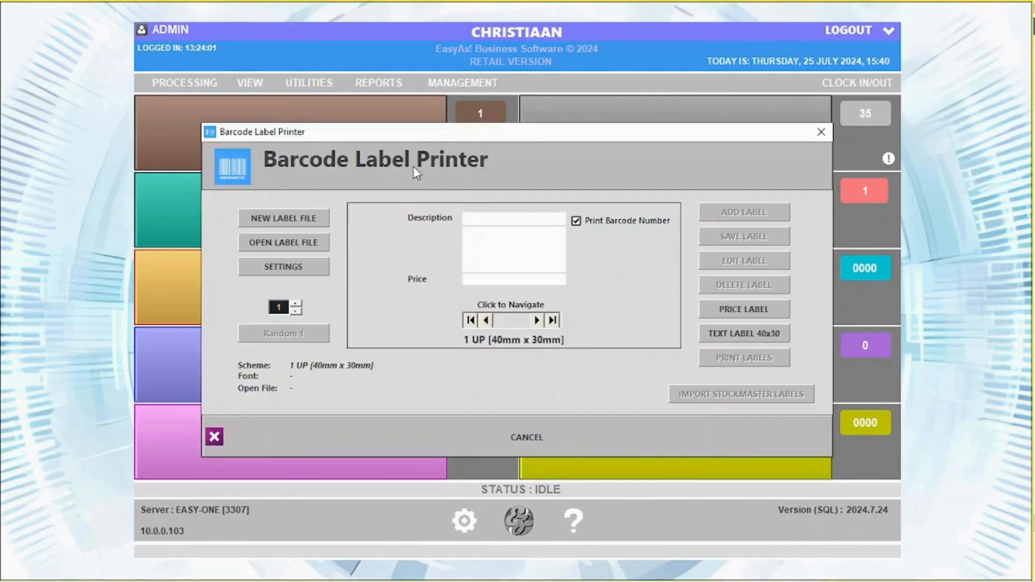
click(761, 337)
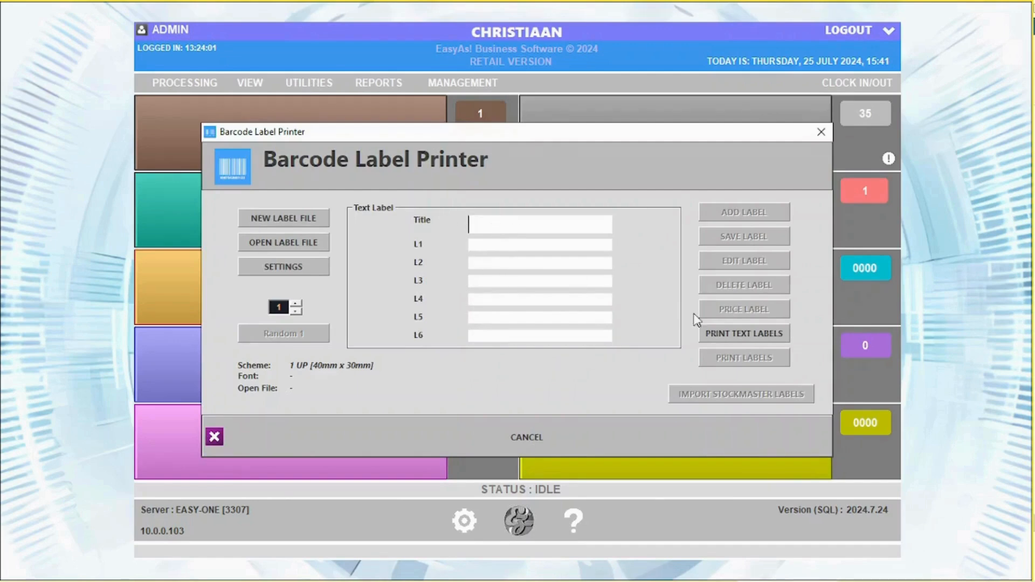
click(820, 132)
Step: Browse the Utilities and Reports menus, then open the Management menu
click(309, 83)
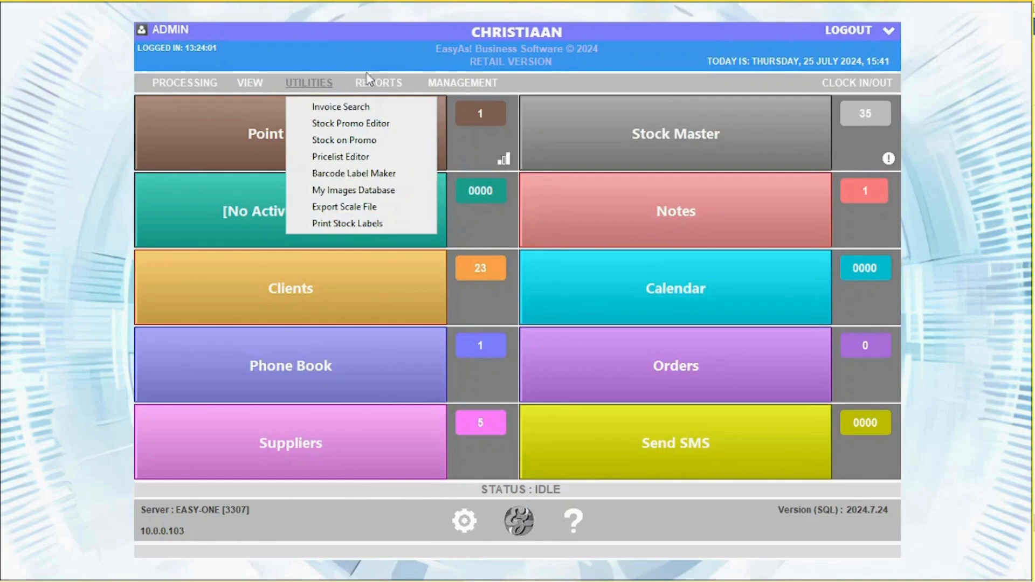
click(378, 83)
mouse_move(397, 110)
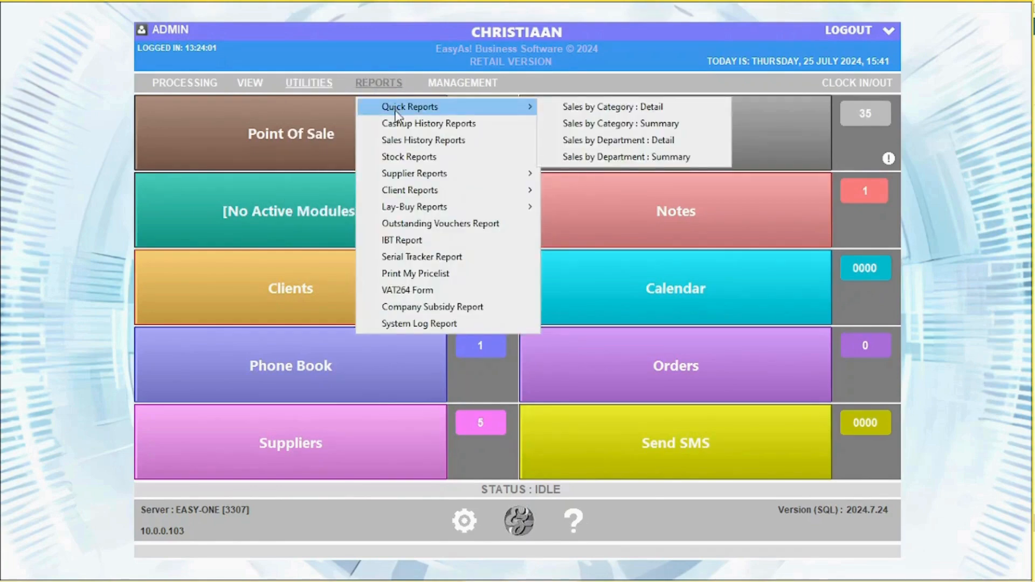
mouse_move(420, 192)
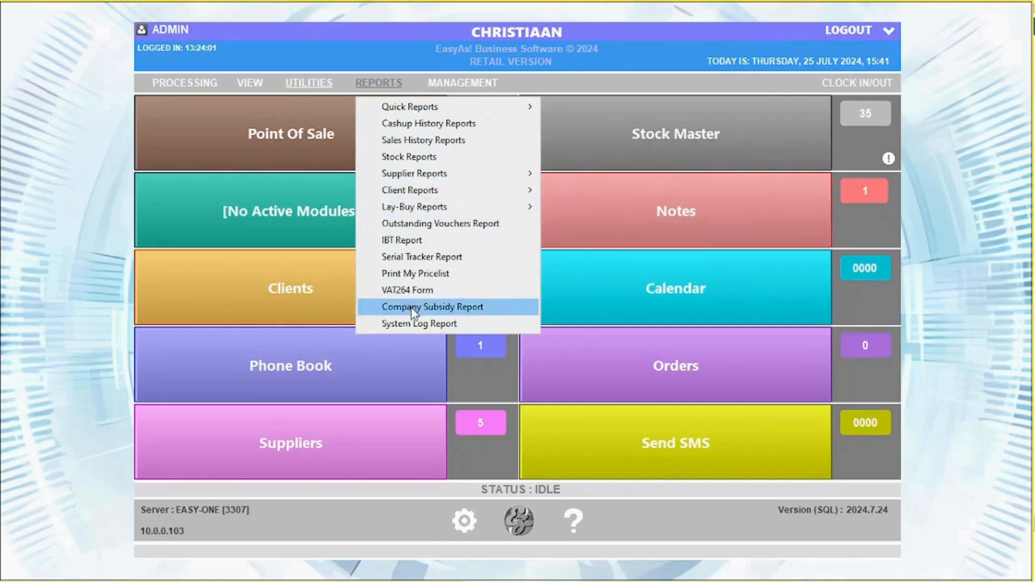
mouse_move(492, 86)
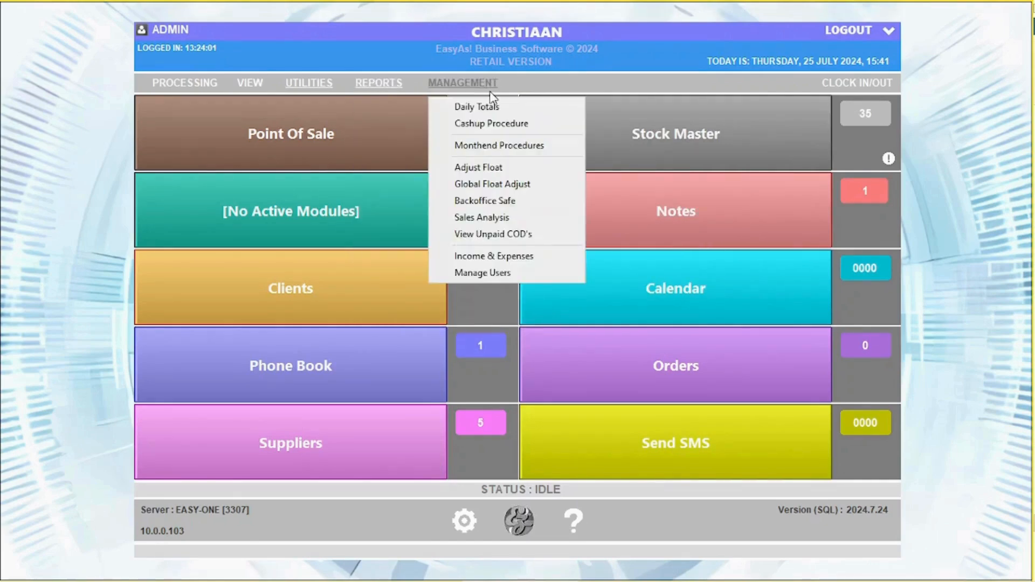
click(500, 107)
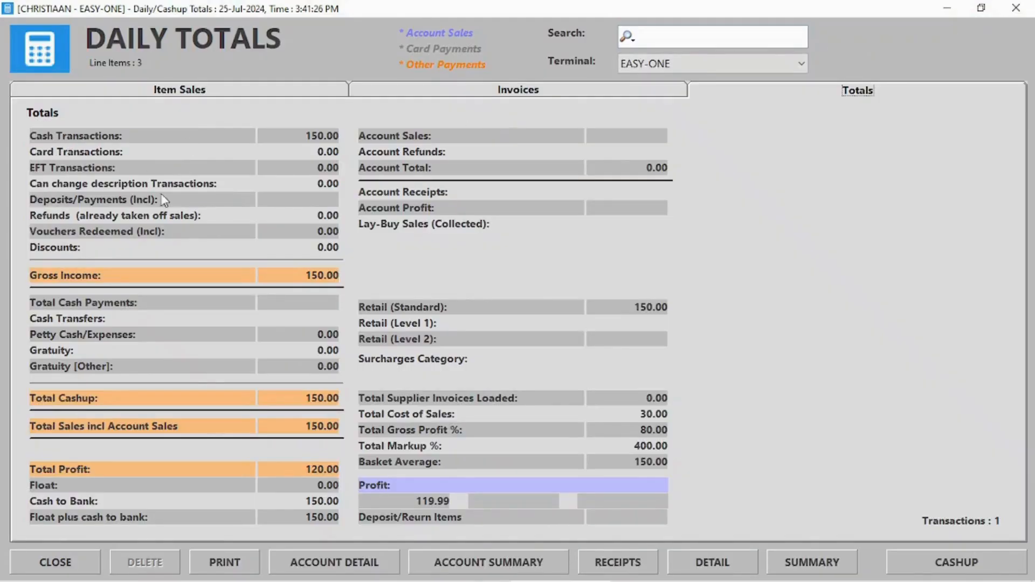
Step: Preview the day's invoice and the PRINGLES CHUTNEY sale's invoice from Daily Totals
click(504, 92)
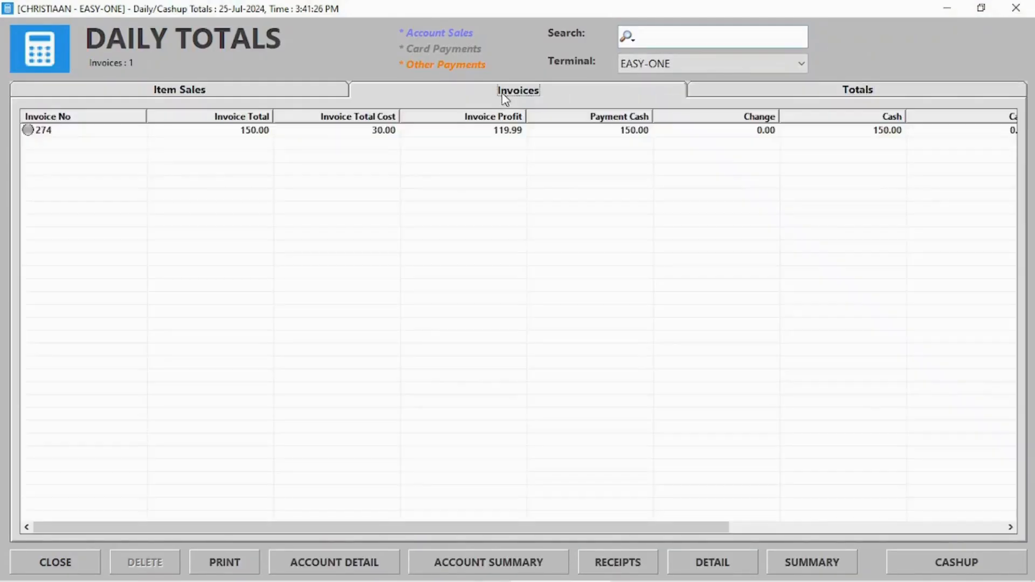
double_click(69, 133)
click(806, 84)
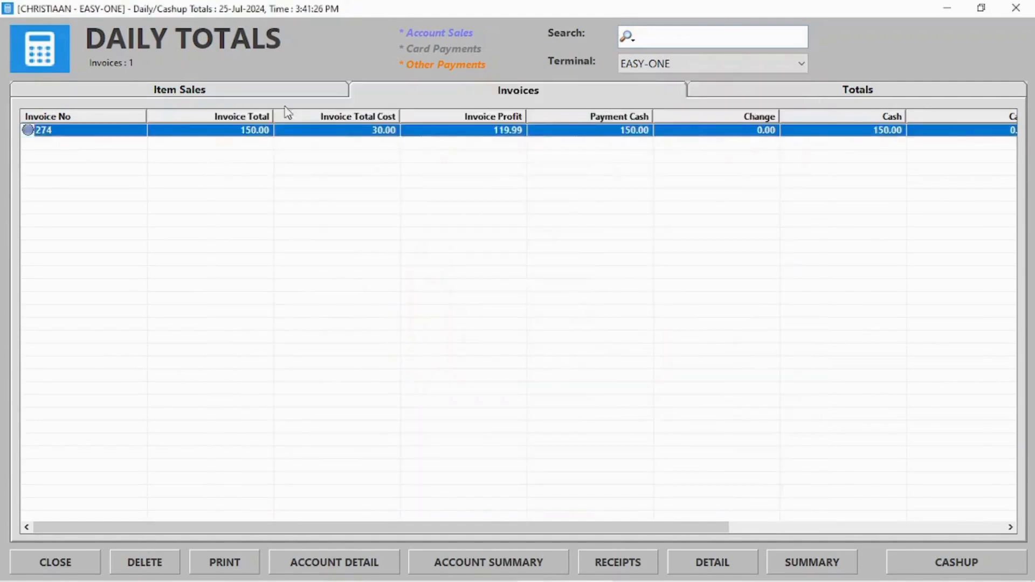
click(130, 90)
double_click(132, 144)
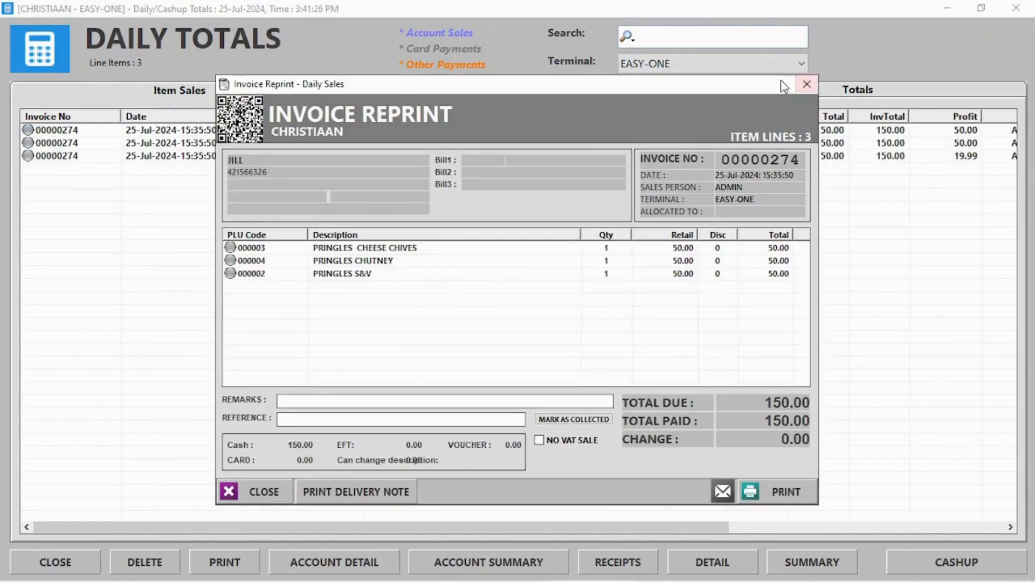
click(808, 81)
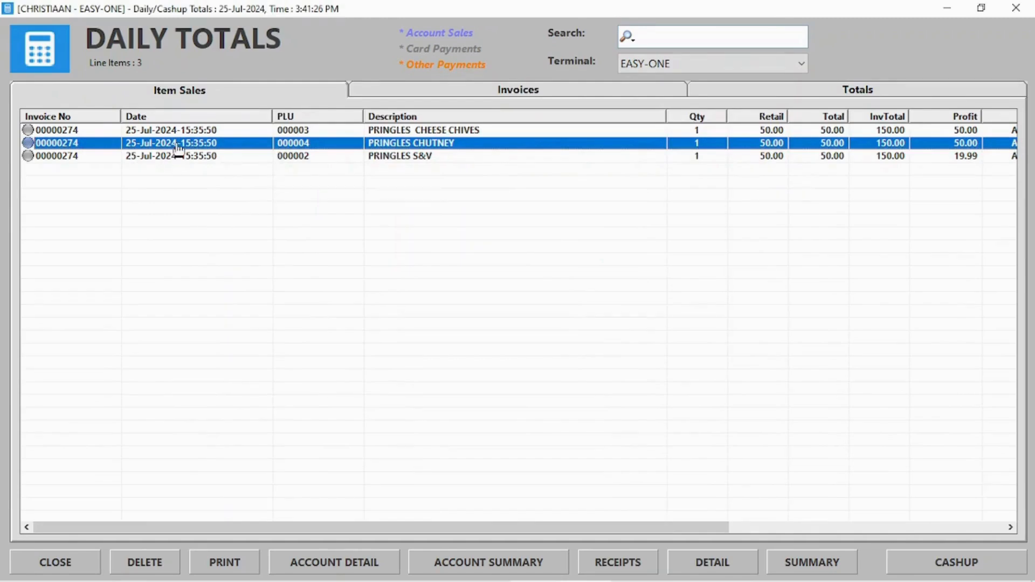
Step: Delete the PRINGLES CHUTNEY sale with the admin password, returning its items to stock
click(153, 563)
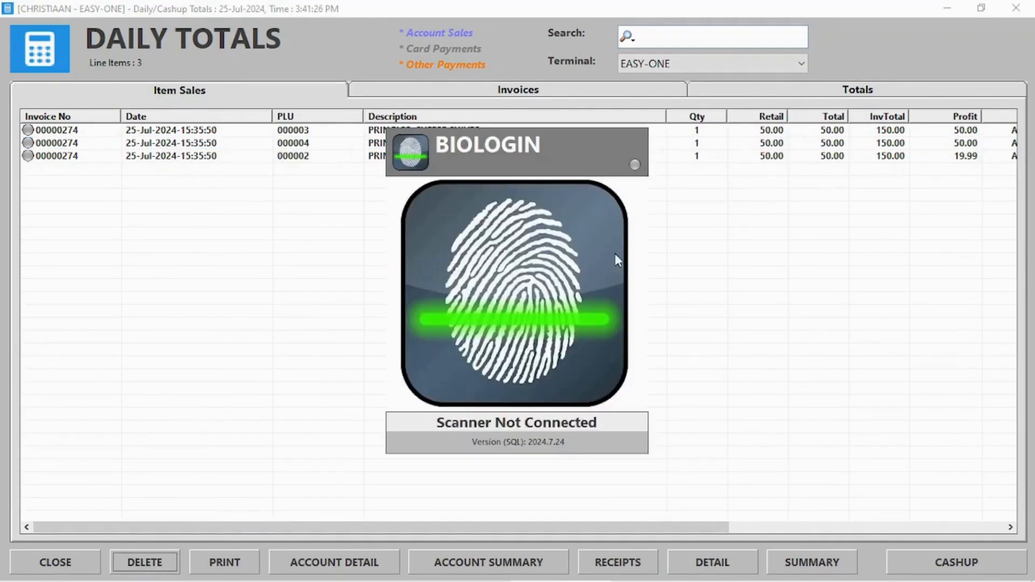
click(636, 165)
click(539, 324)
click(539, 323)
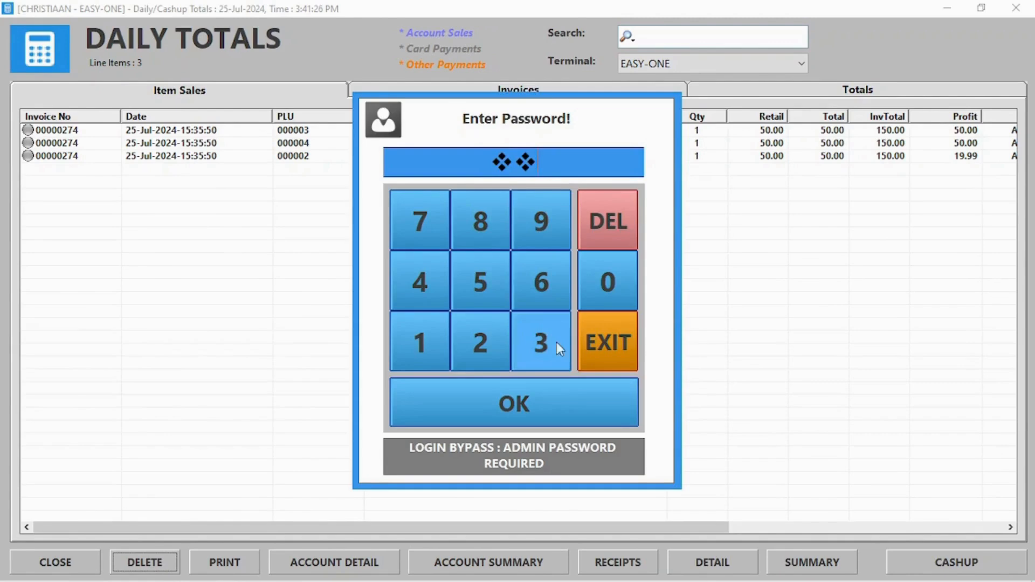
click(556, 342)
click(532, 416)
click(547, 352)
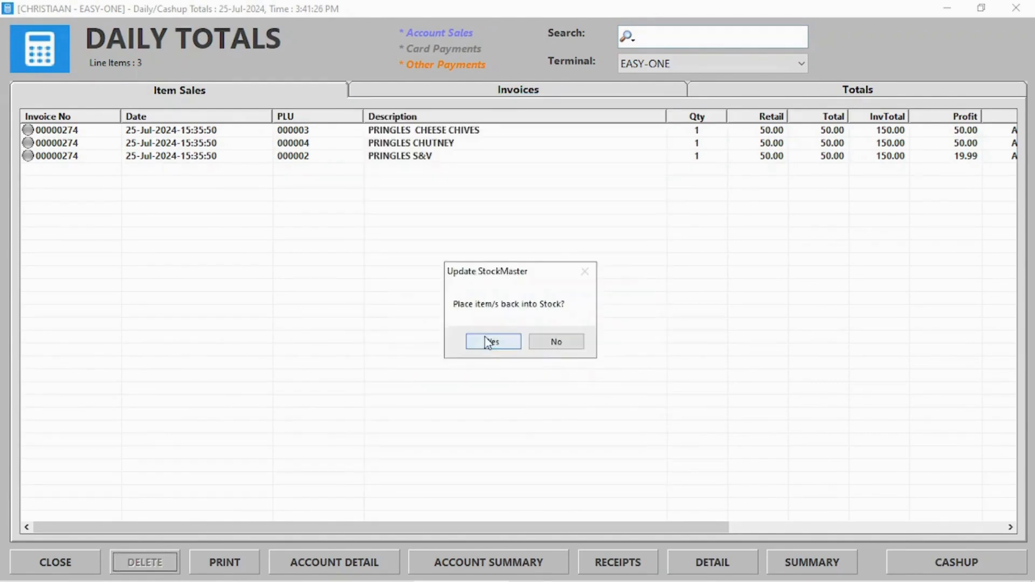
click(486, 342)
Step: Show all terminals' totals: four CHICKEN MAYO SANDWHICH sales, 320.00 gross; close Daily Totals
click(729, 91)
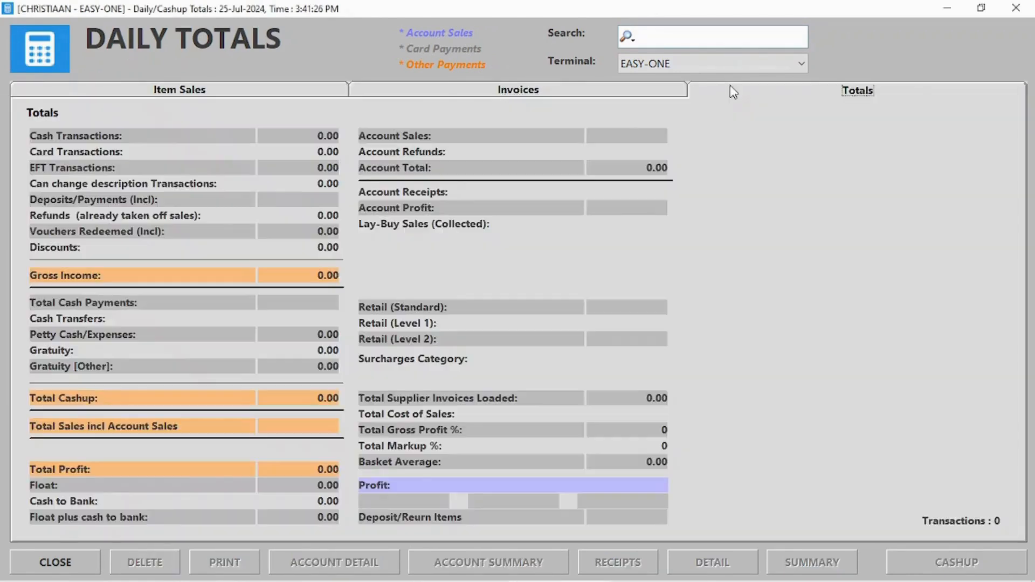
click(706, 63)
click(701, 82)
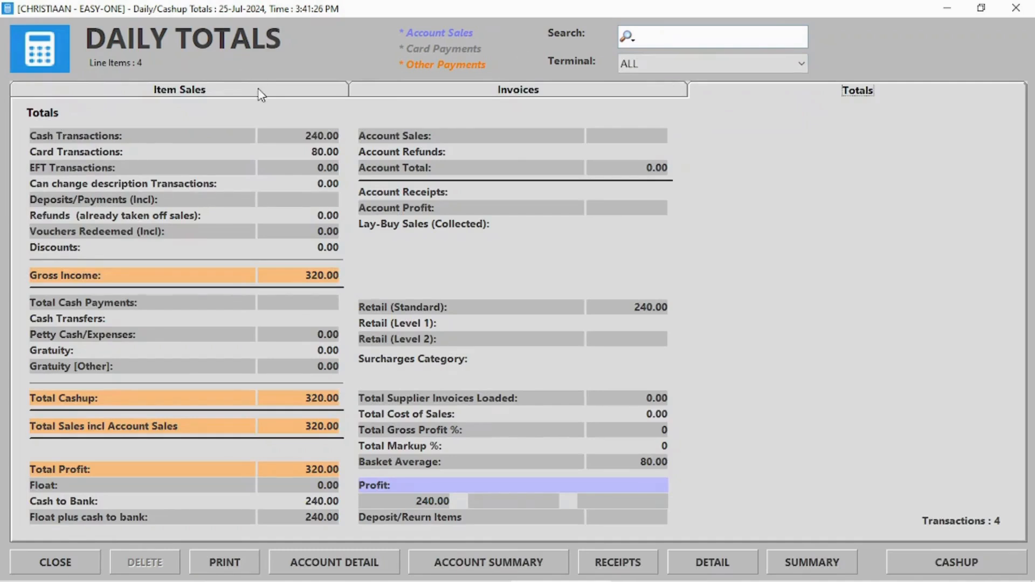
click(261, 95)
click(512, 94)
click(232, 95)
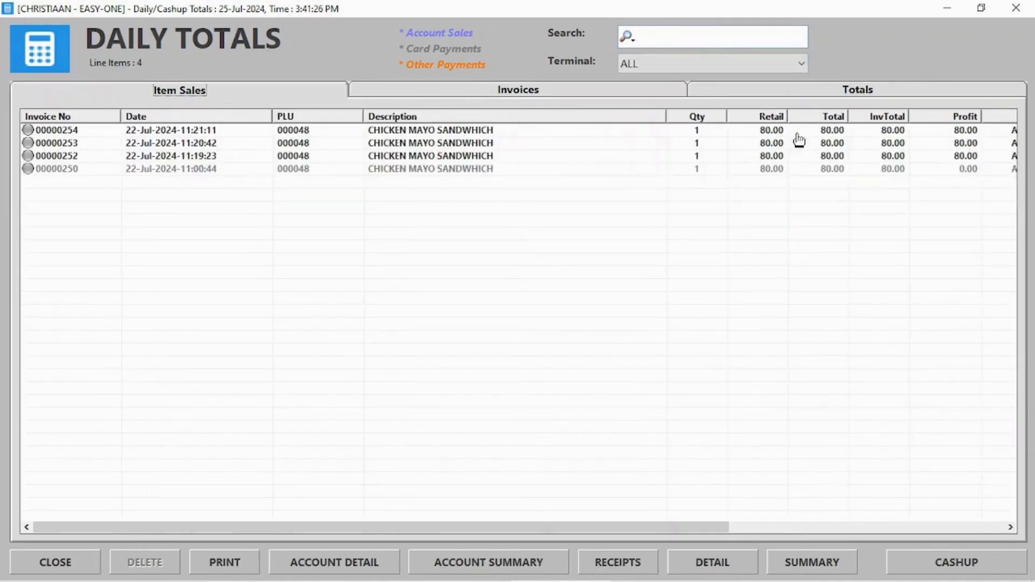
drag(462, 526, 653, 515)
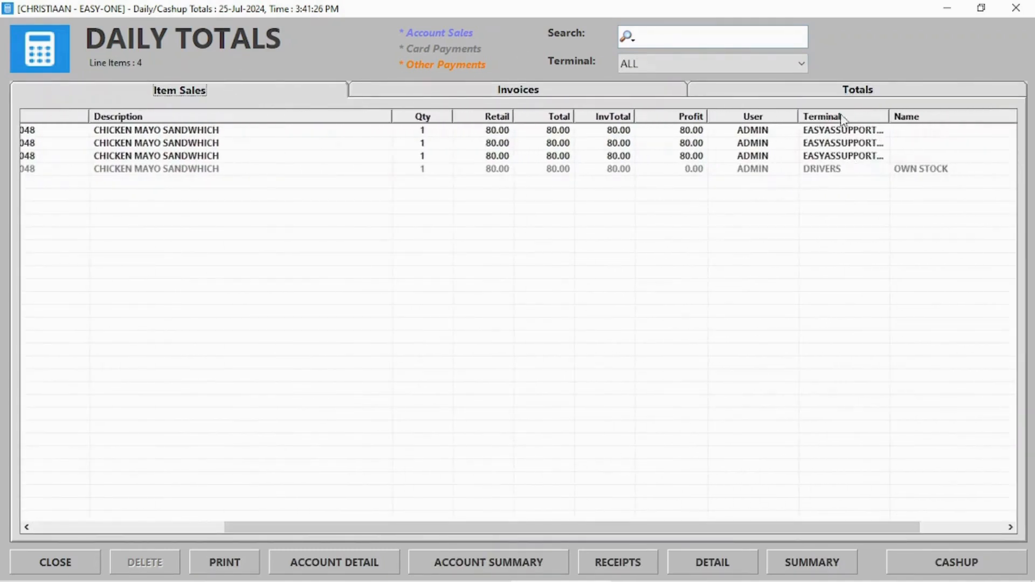
click(834, 168)
click(822, 156)
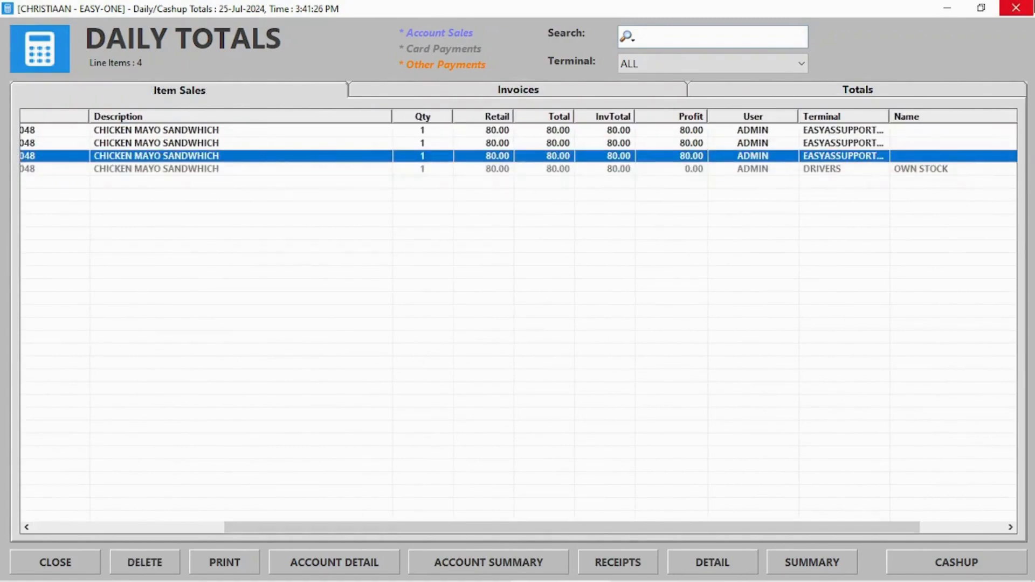
click(1016, 8)
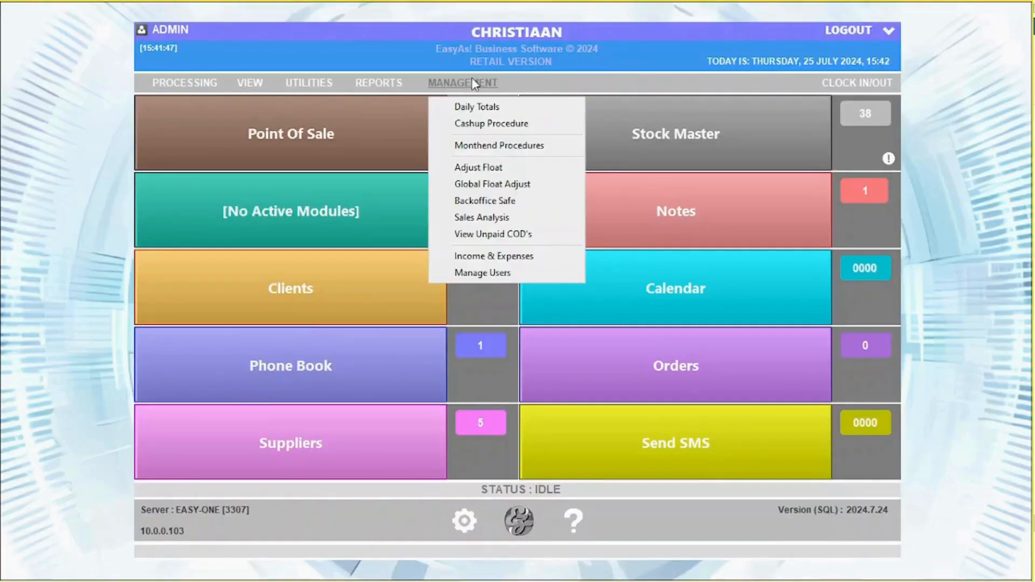
Step: Open the Cashup Procedure and count 100.00 in Total Cards
click(474, 124)
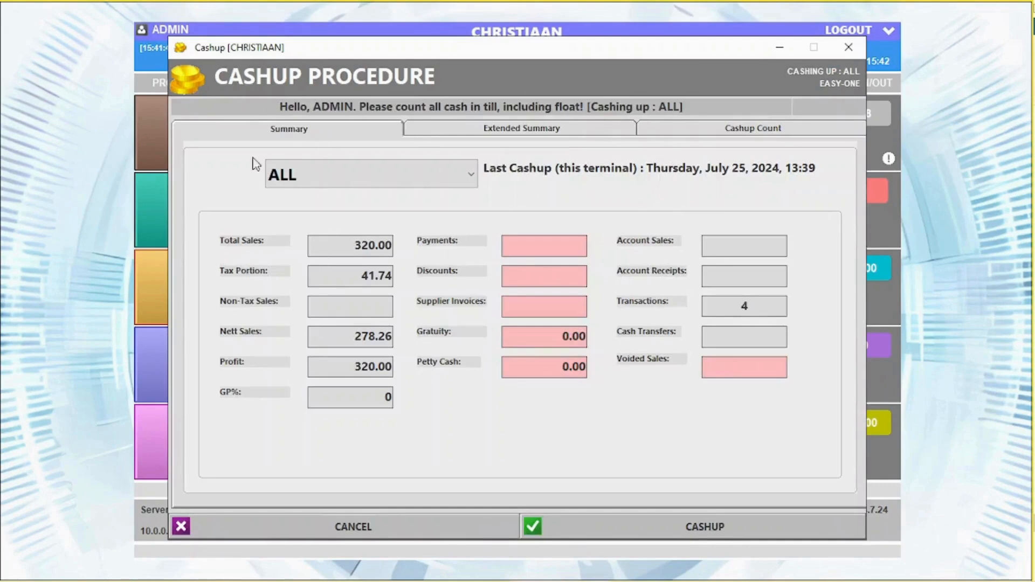
click(752, 130)
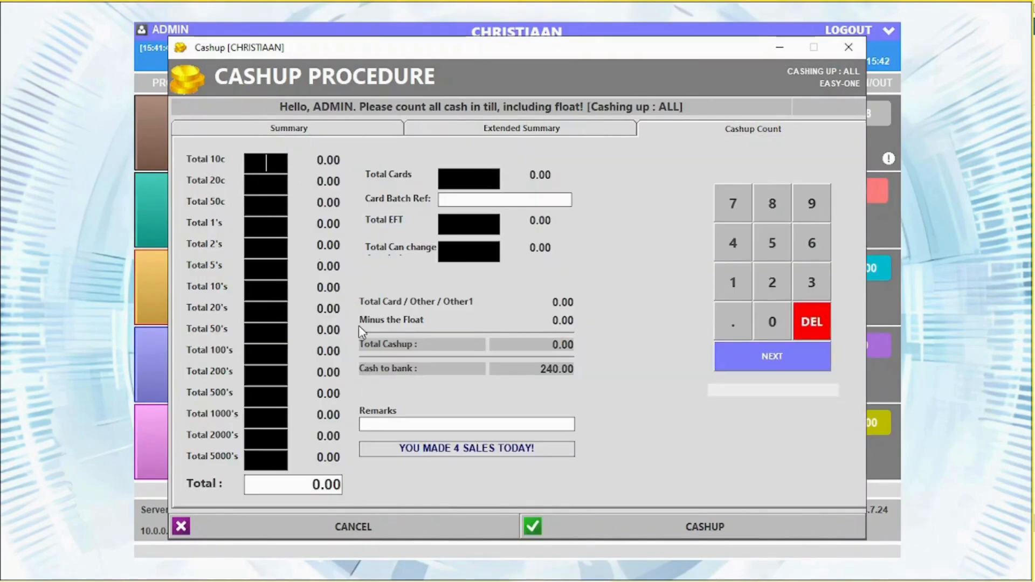
click(470, 179)
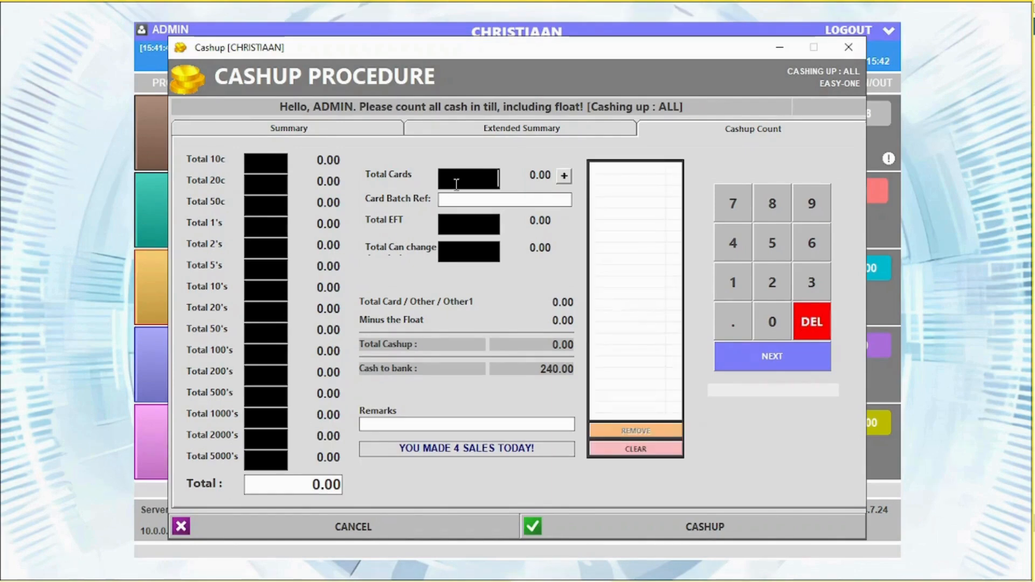
text(1)
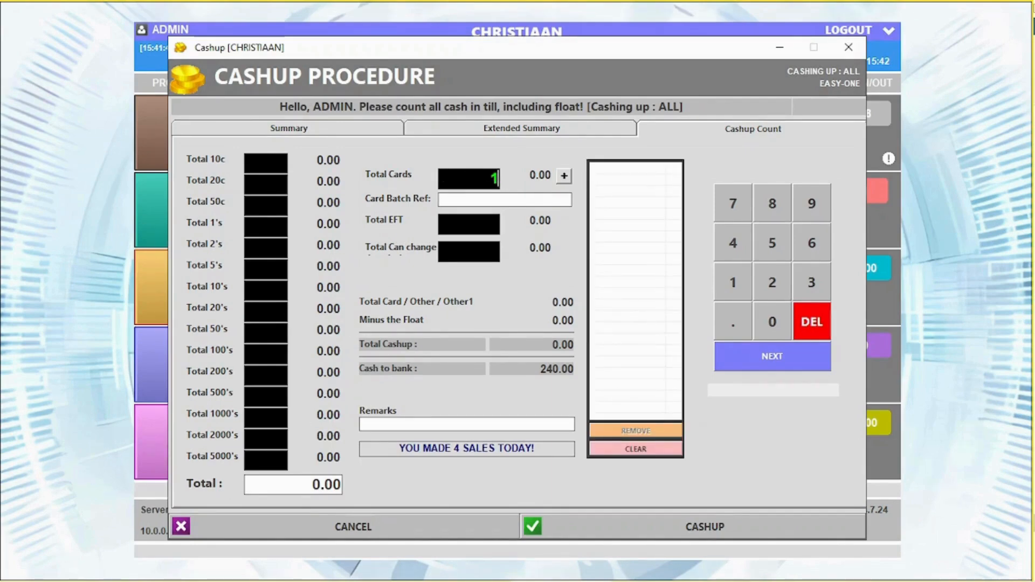
text(00)
click(565, 176)
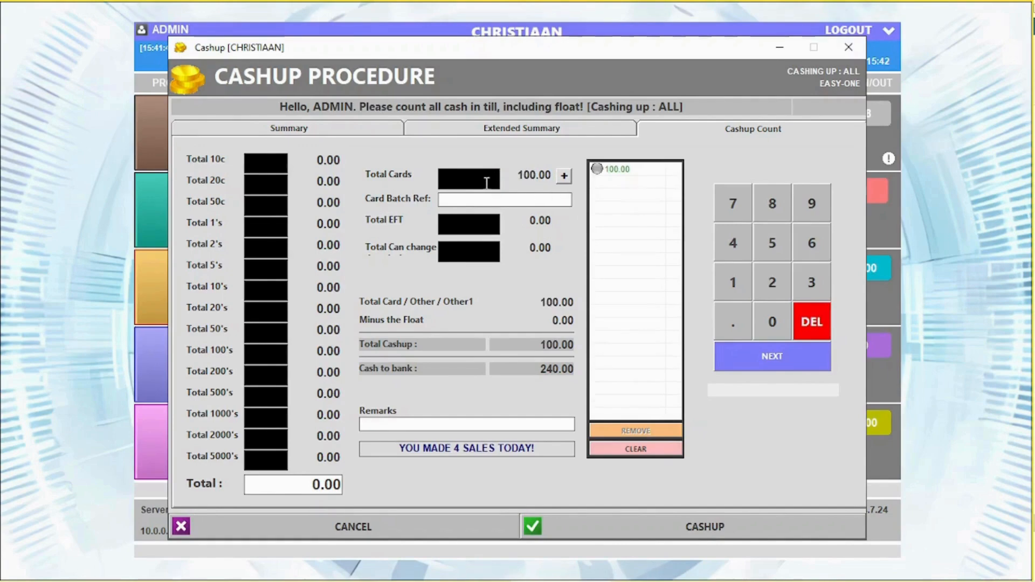
click(474, 223)
click(474, 251)
Step: Run cashup 25 for all terminals (240.00 cash to bank) and close the report preview
click(683, 524)
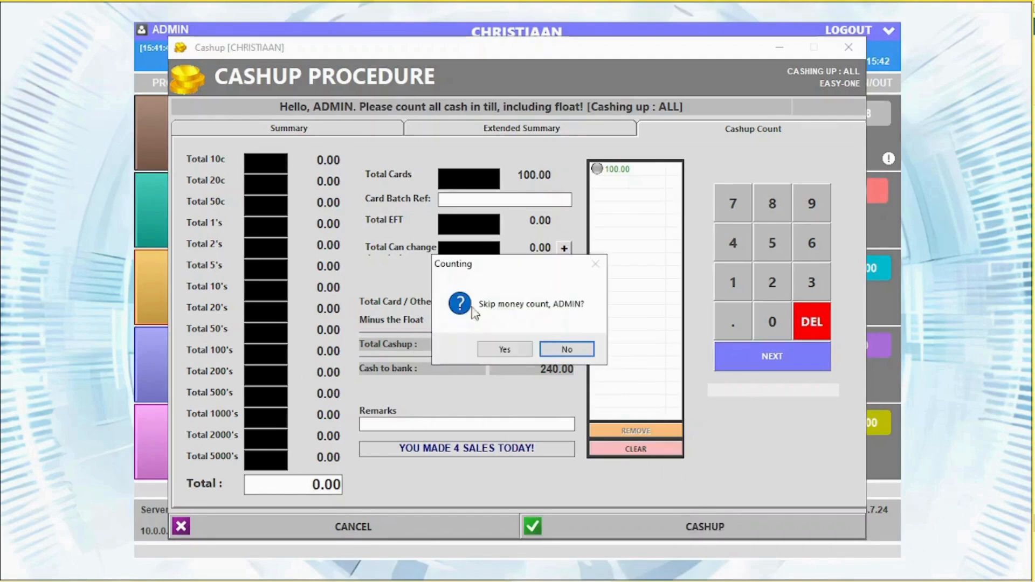
click(504, 350)
click(507, 352)
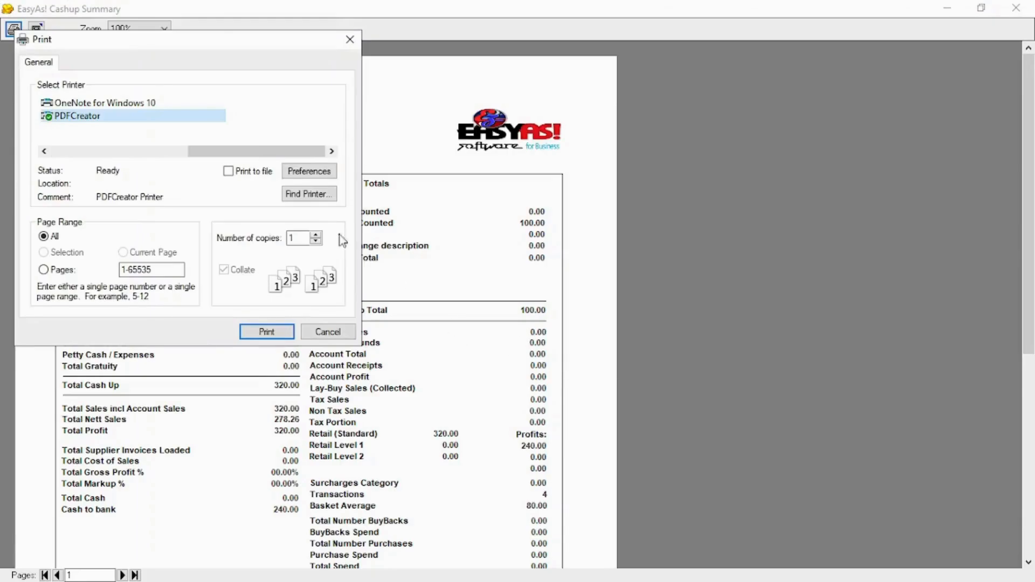
click(347, 334)
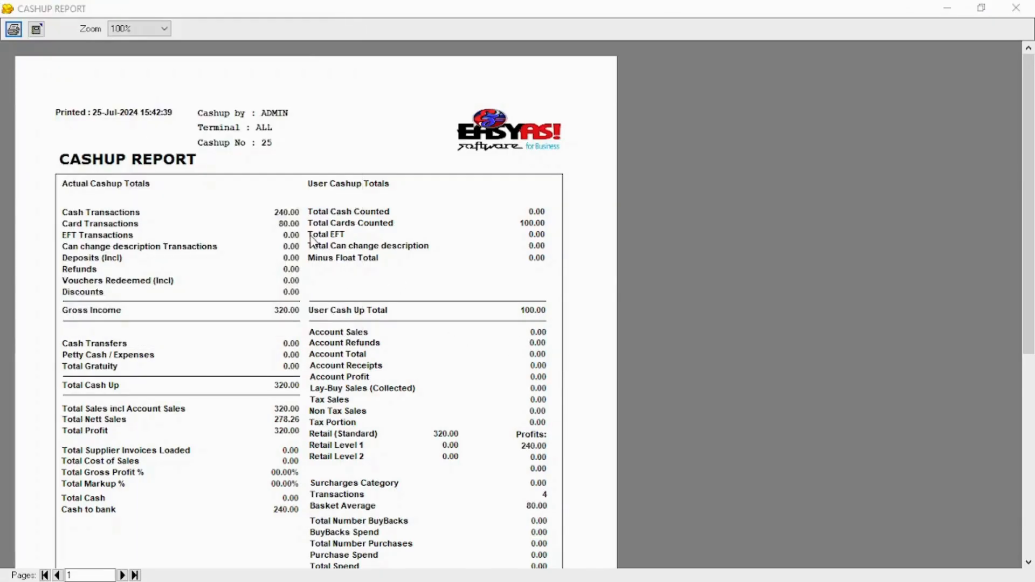
click(1016, 7)
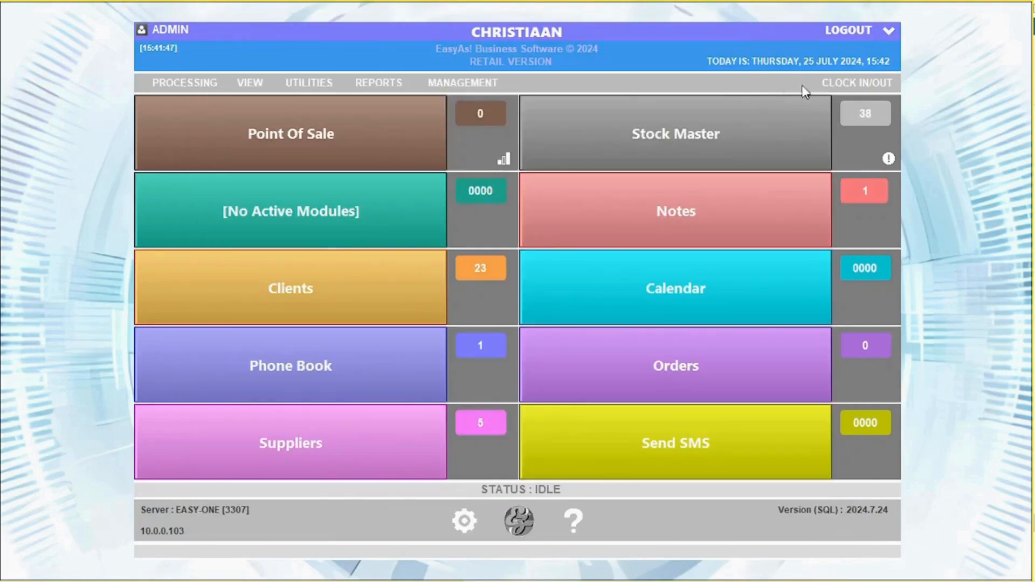
click(437, 83)
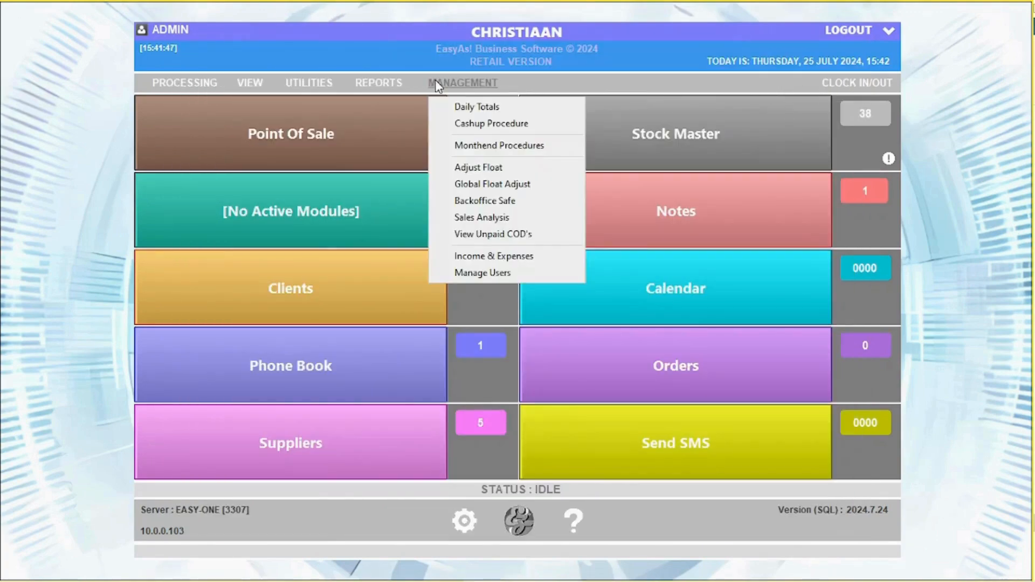
Step: Review the Monthend Procedures print and export options, then close the window
click(479, 146)
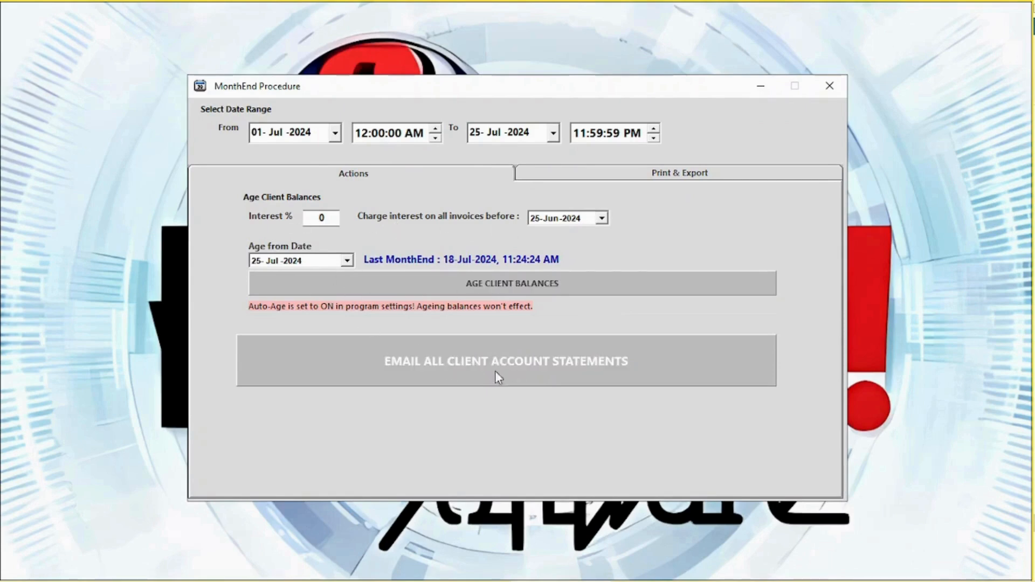
click(657, 176)
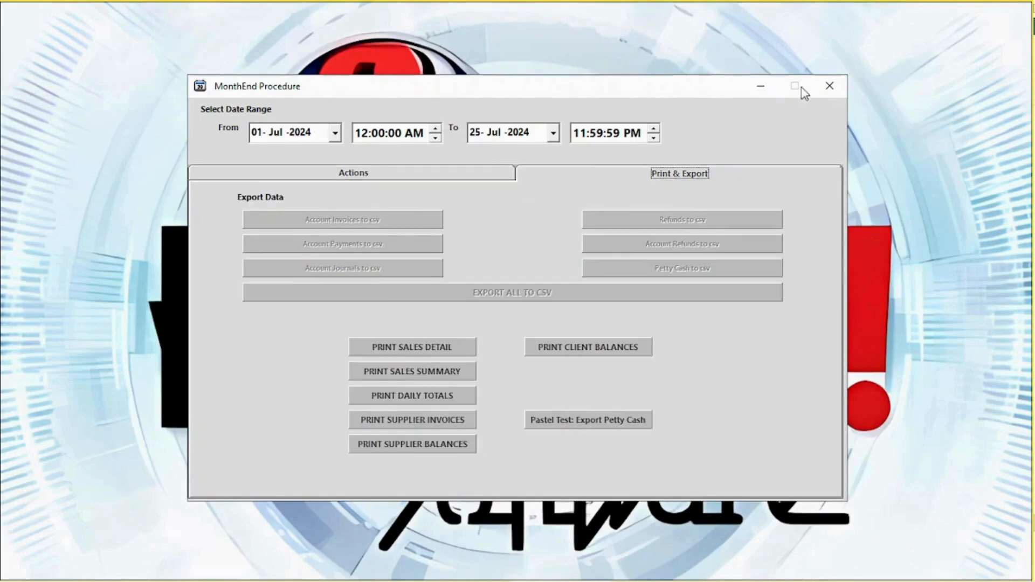
click(829, 86)
Step: Set this terminal's float to 400.00 (two 200 notes) after admin password login, confirming it
click(438, 83)
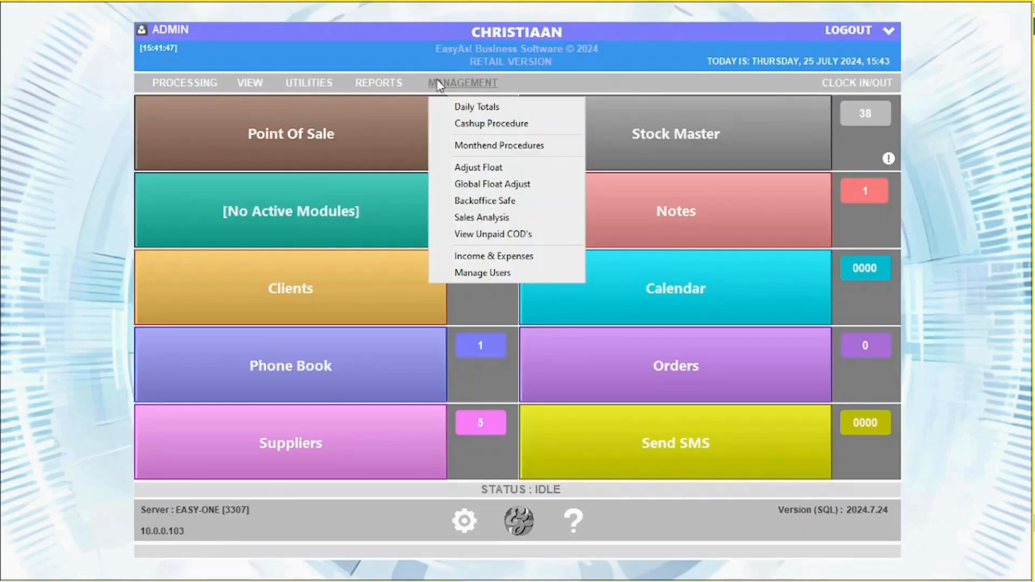
click(507, 172)
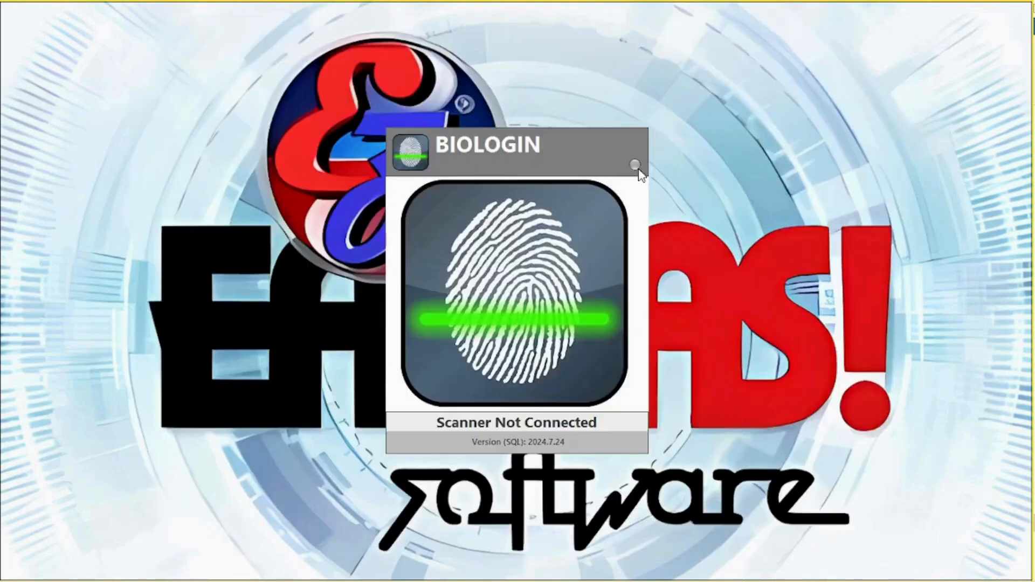
click(638, 166)
click(491, 292)
click(525, 302)
click(525, 334)
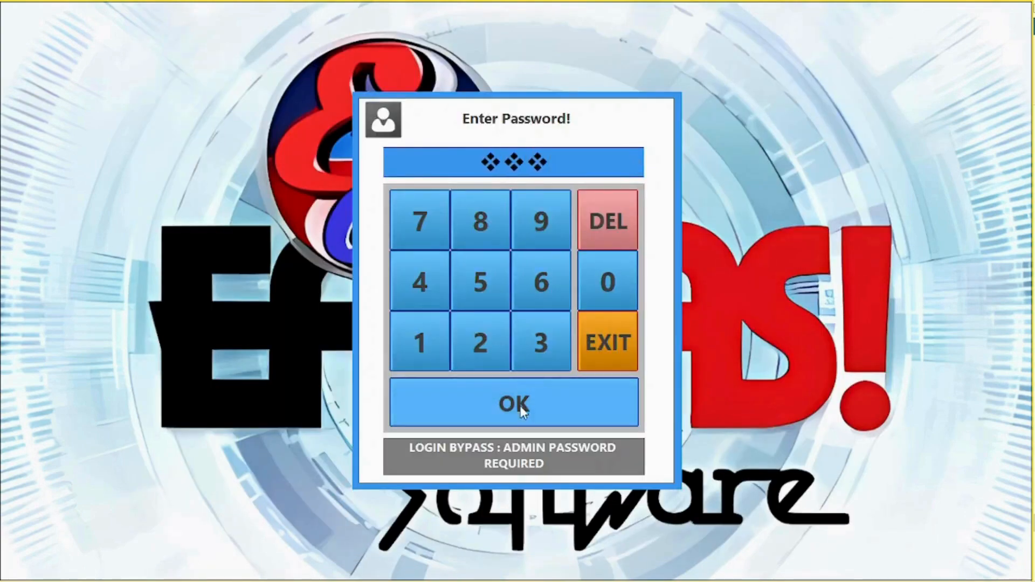
click(519, 406)
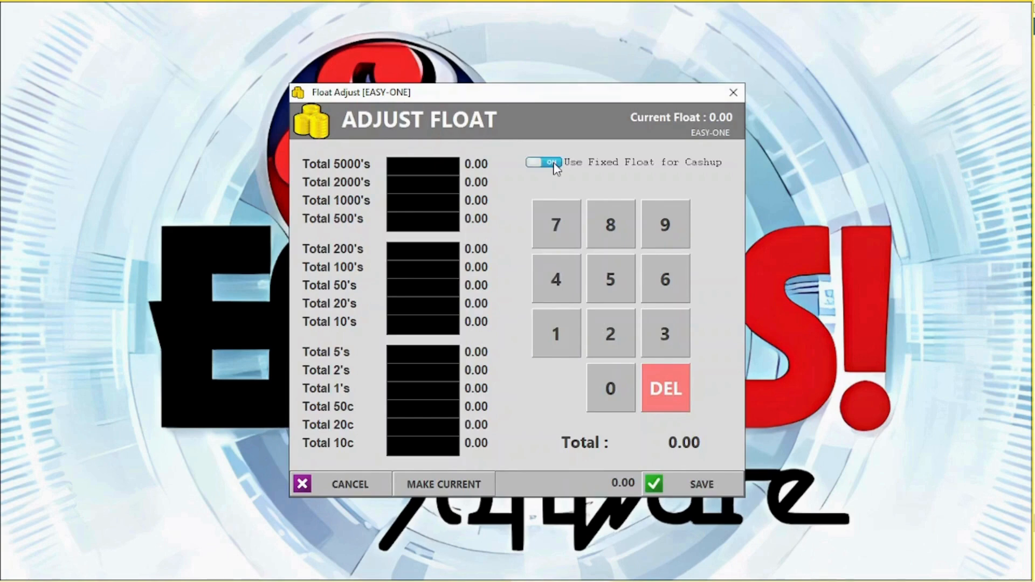
click(437, 246)
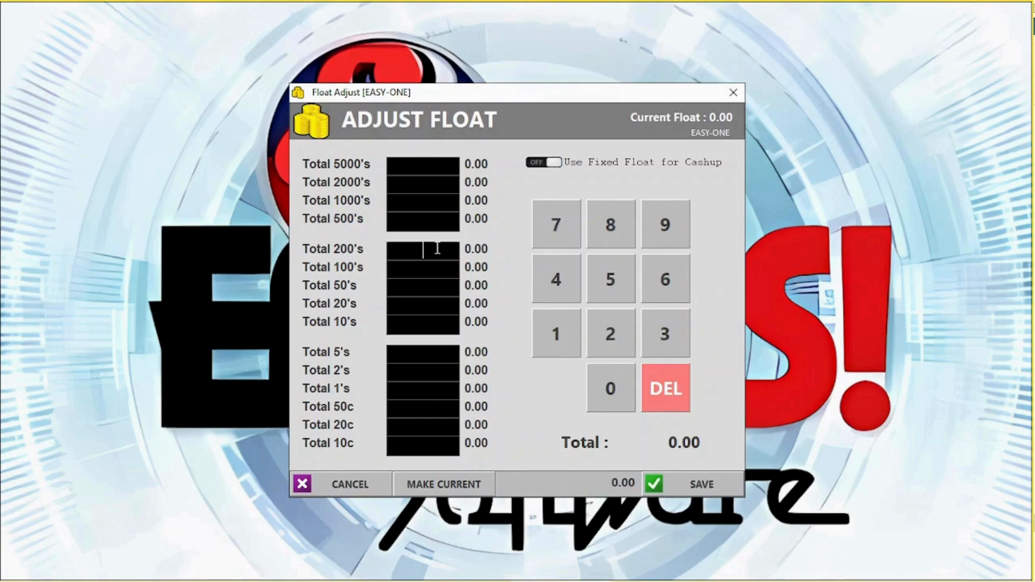
text(2)
click(687, 483)
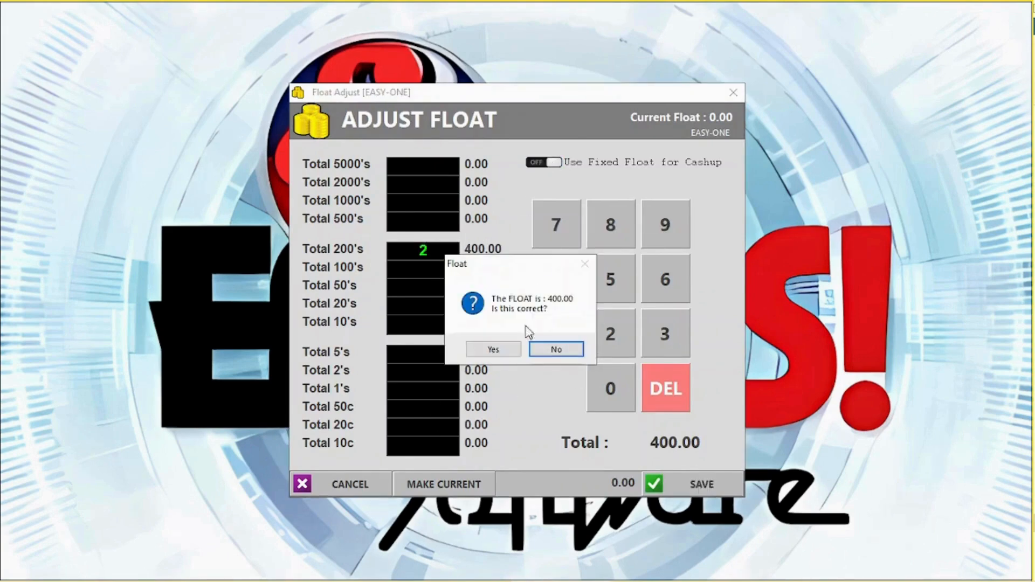
click(493, 349)
Step: Use Global Float Adjust to set the EASYASSUPPORTSE terminal's float to 200 and save
click(468, 84)
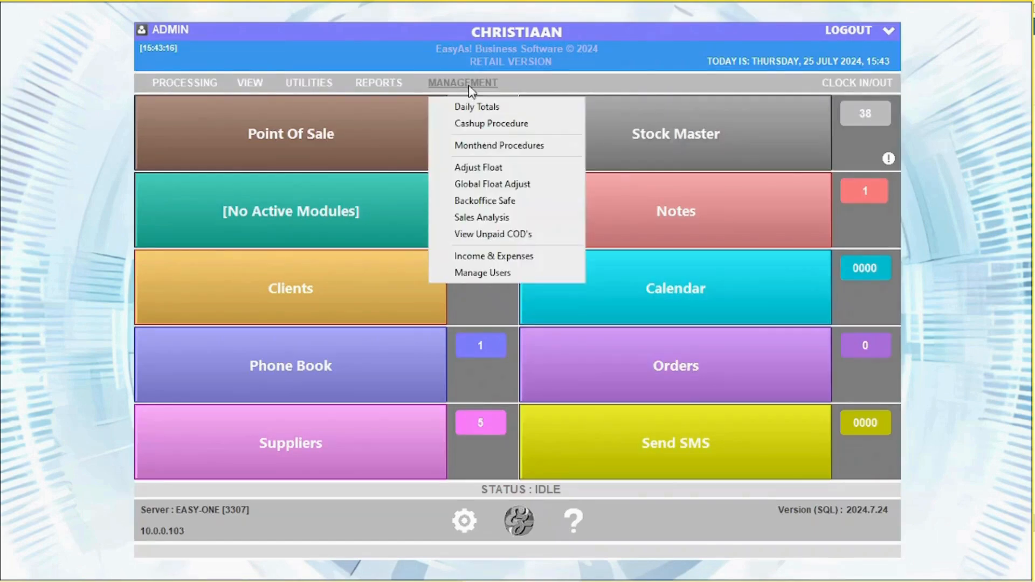
click(494, 184)
click(505, 265)
click(488, 291)
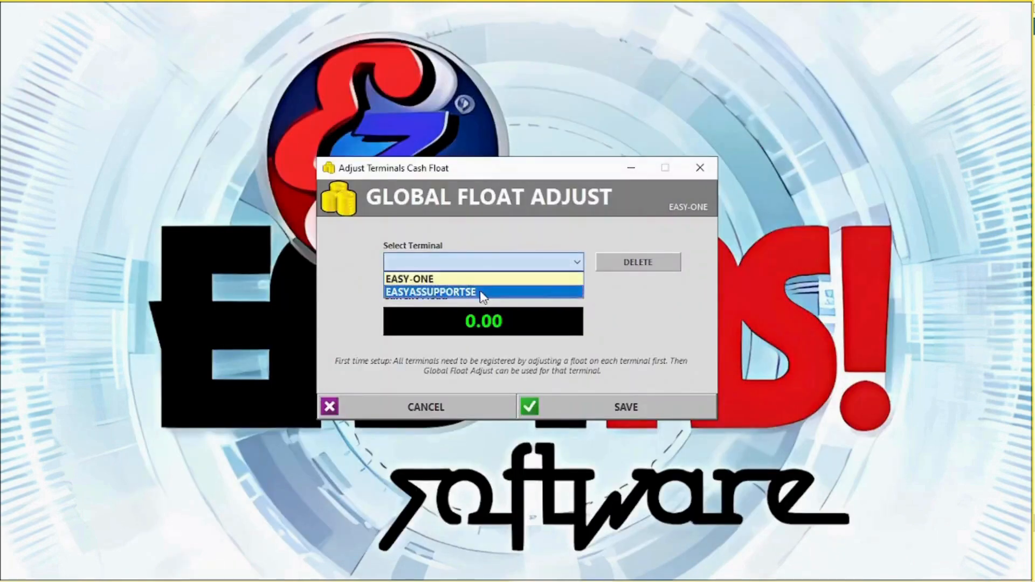
text(200)
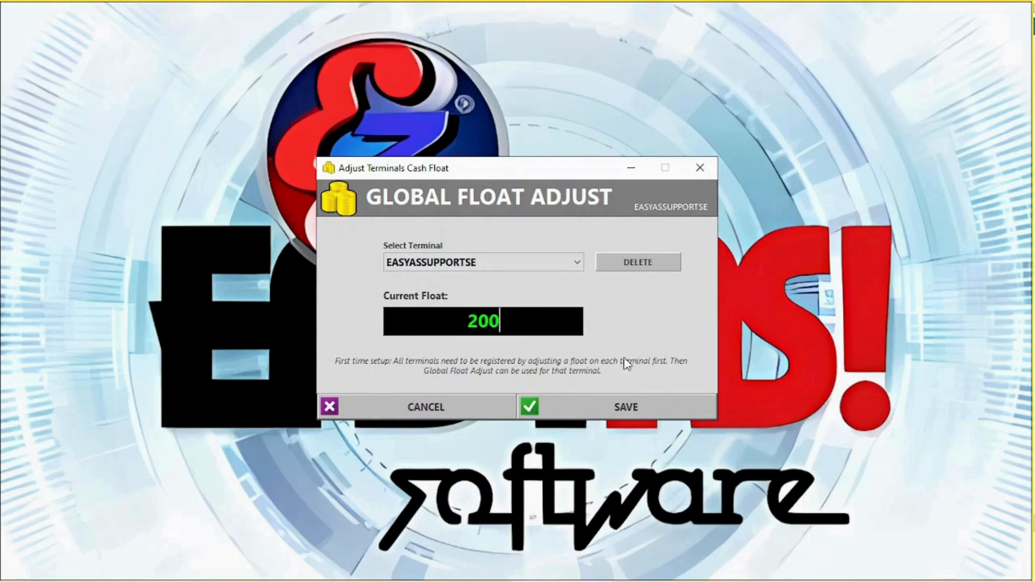
click(635, 402)
click(617, 350)
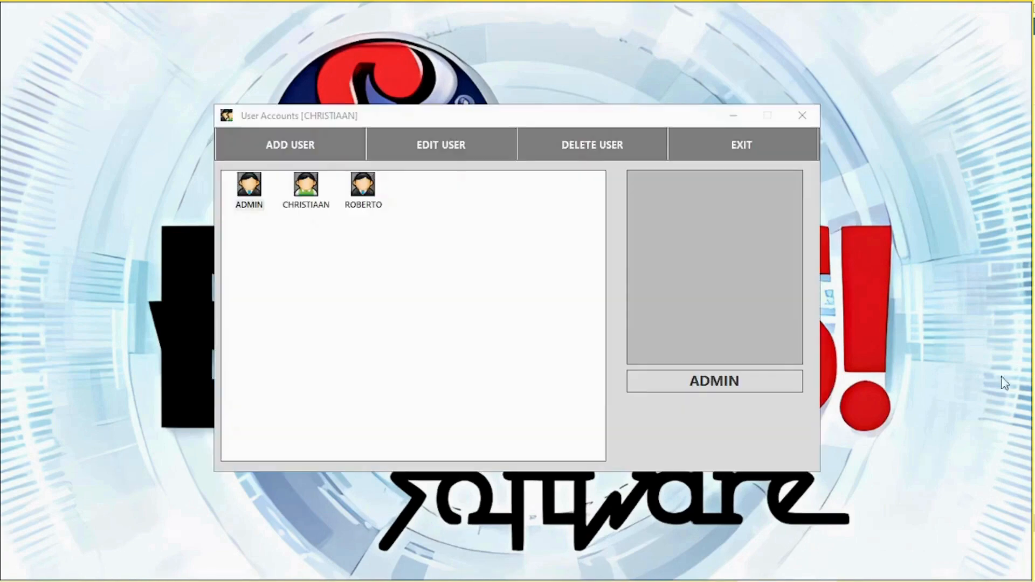
Step: Inspect the ADMIN user's account details, then close them
click(259, 201)
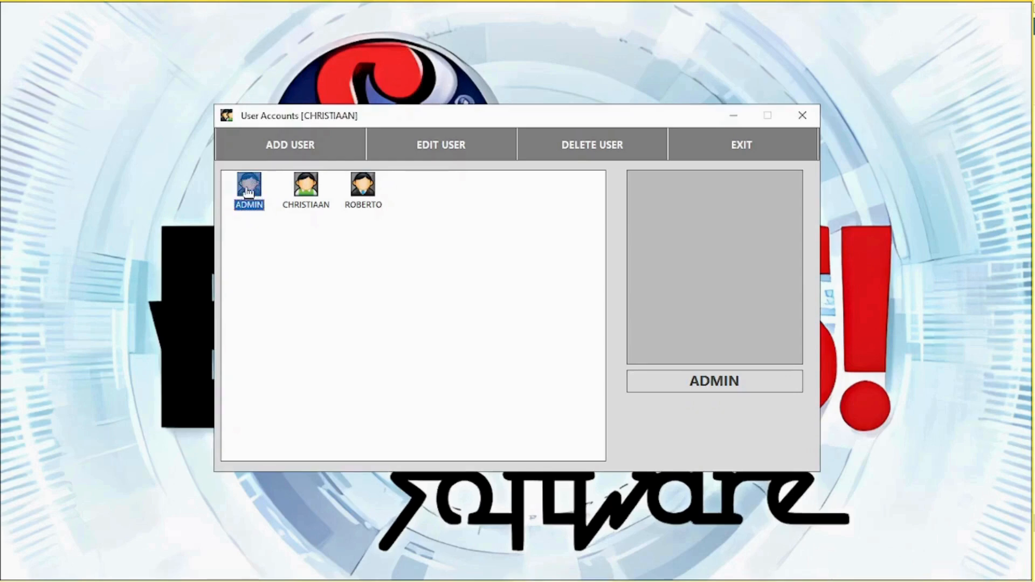
click(440, 145)
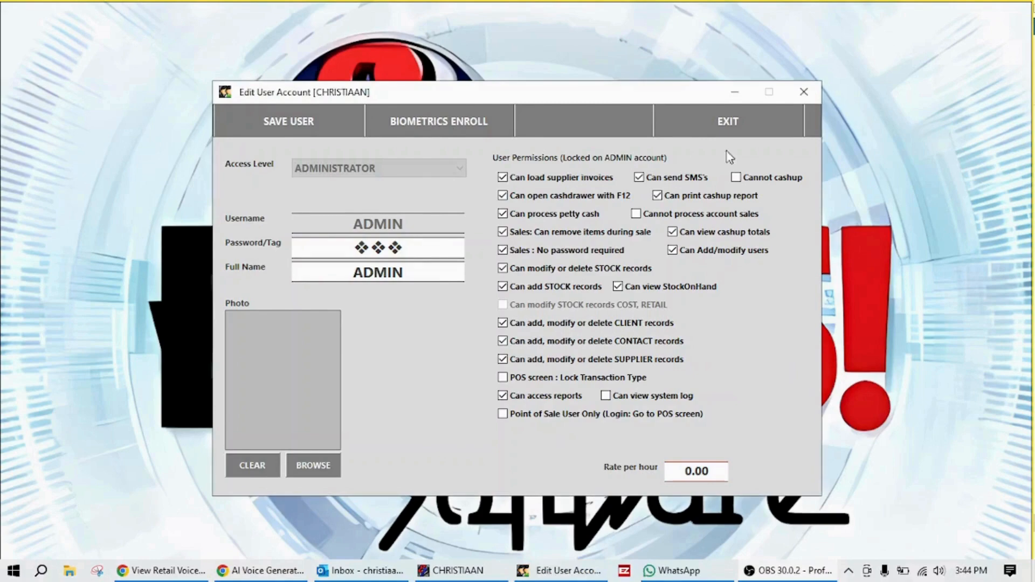
click(725, 119)
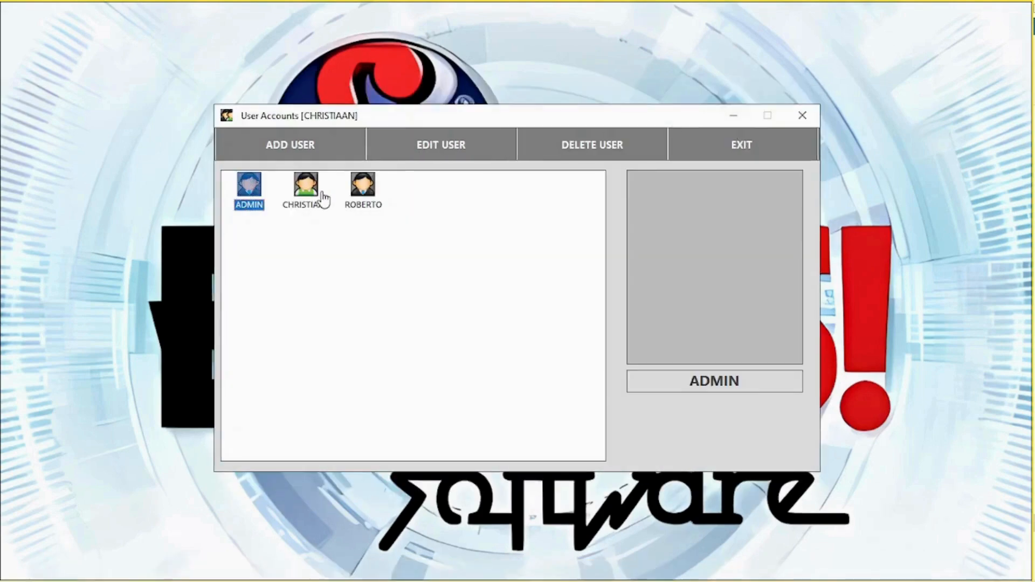
Step: Make the second user a USER with cashdrawer, petty cash, remove-items and stock cost permissions
double_click(307, 193)
click(330, 174)
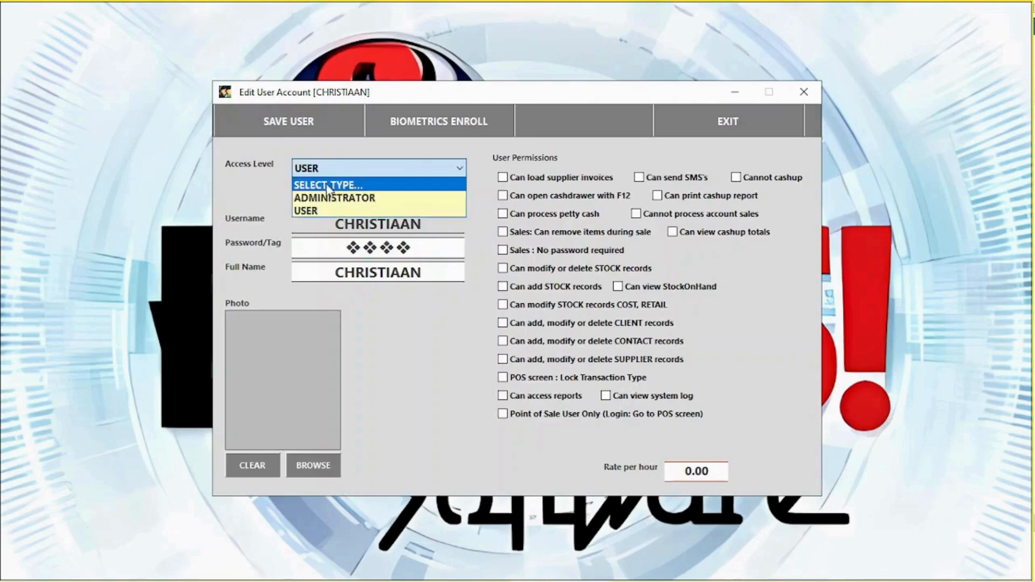
click(326, 197)
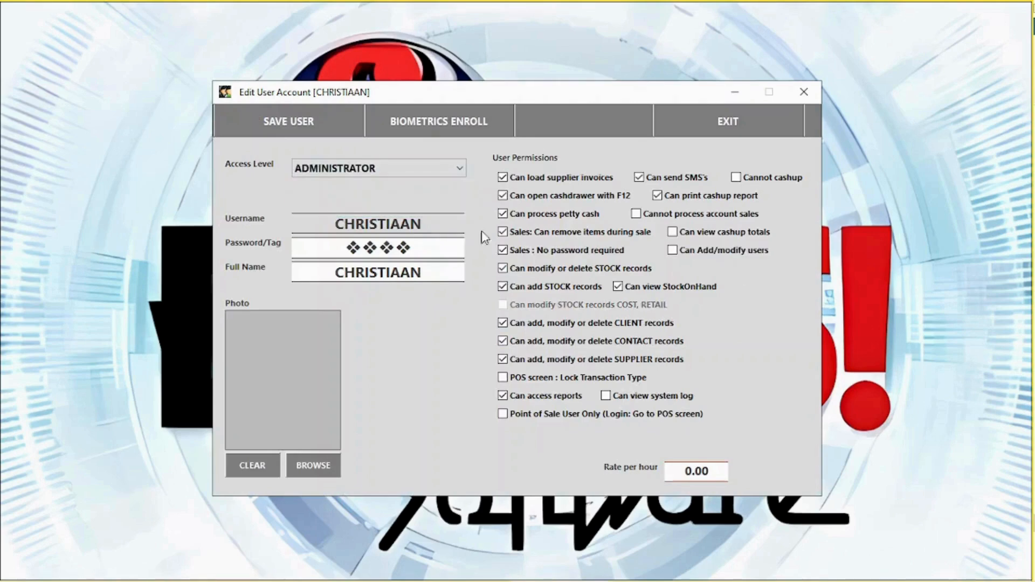
click(338, 168)
click(323, 212)
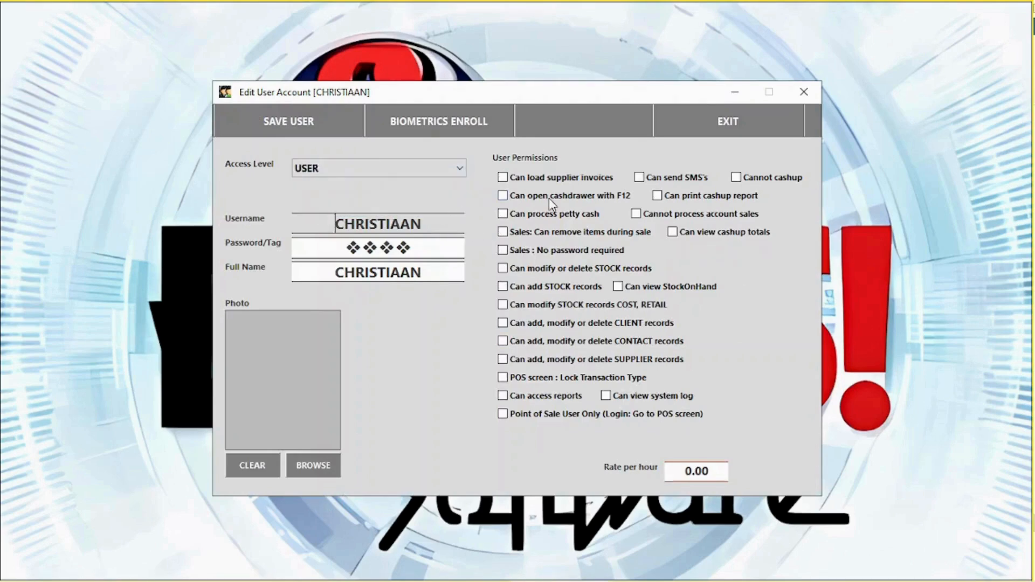
click(552, 197)
click(554, 215)
click(553, 233)
click(593, 305)
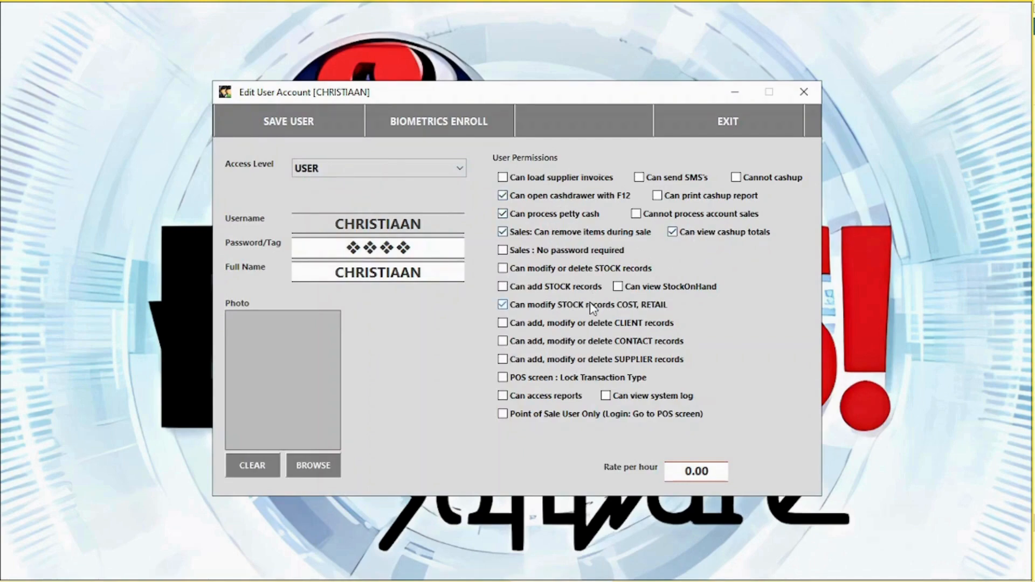
Step: Replace the second user's password and save the account
click(453, 248)
click(448, 450)
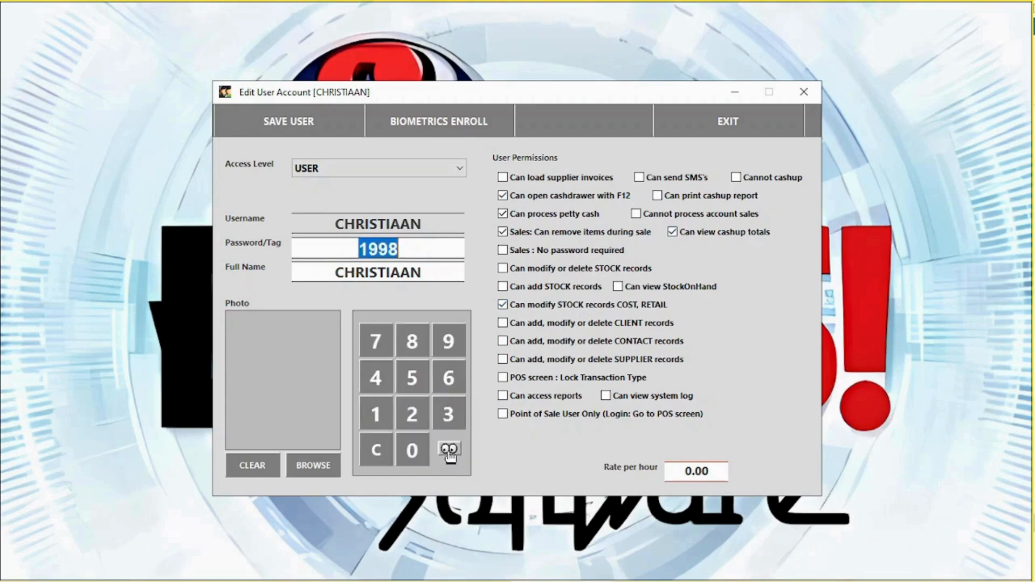
click(449, 453)
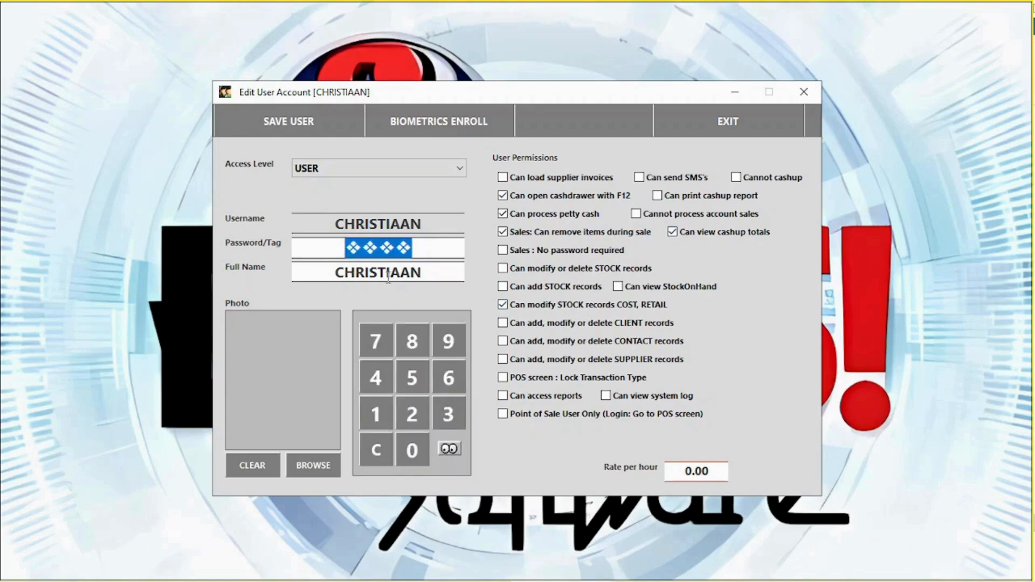
text(•••)
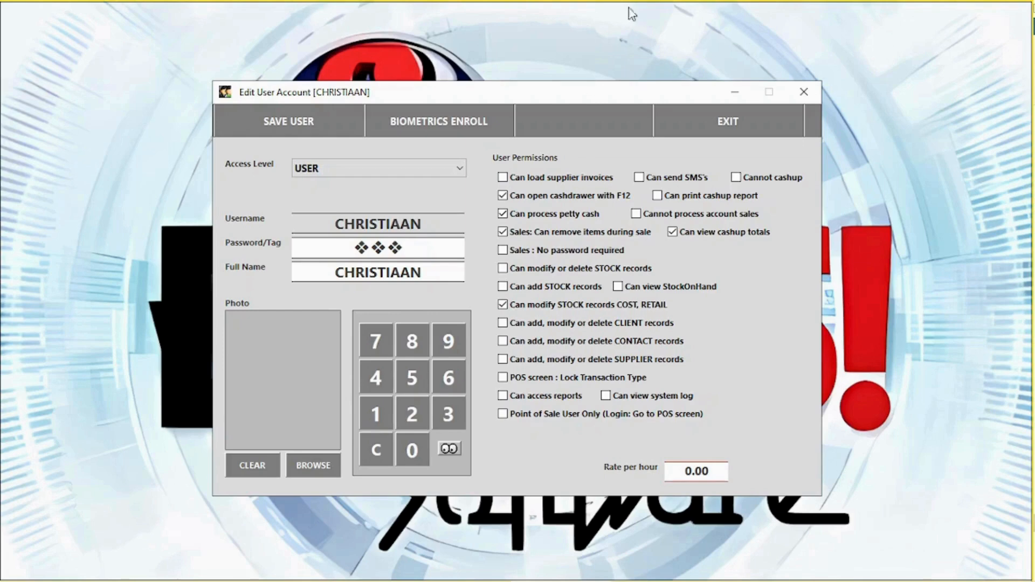
click(296, 119)
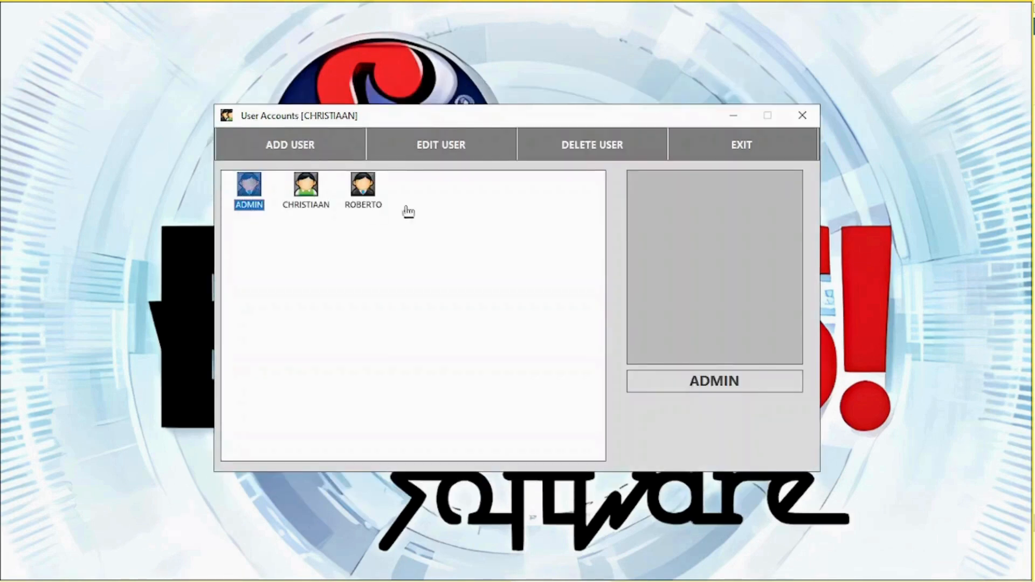
Step: Delete the third user account and close the User Accounts list
click(377, 209)
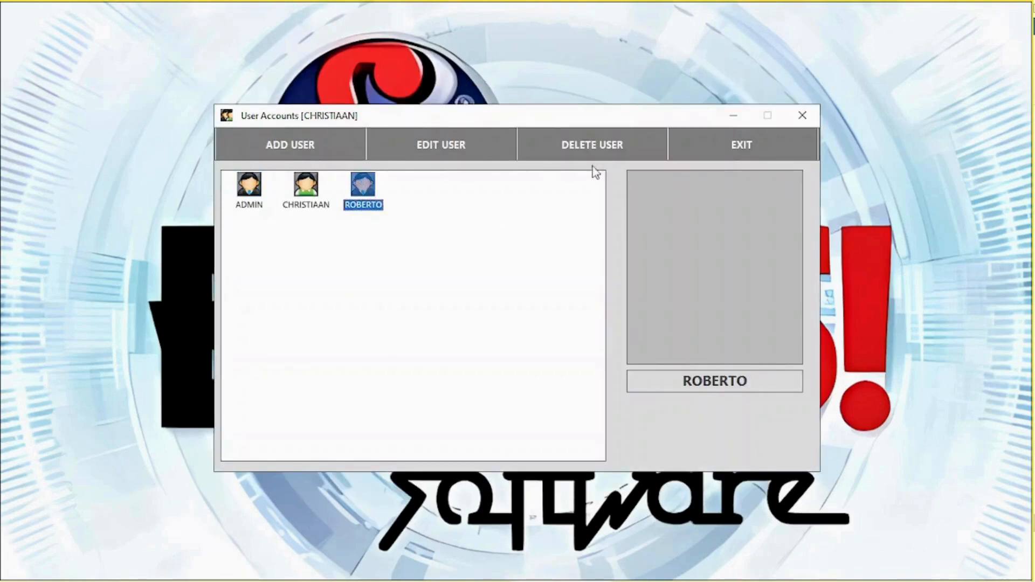
click(596, 144)
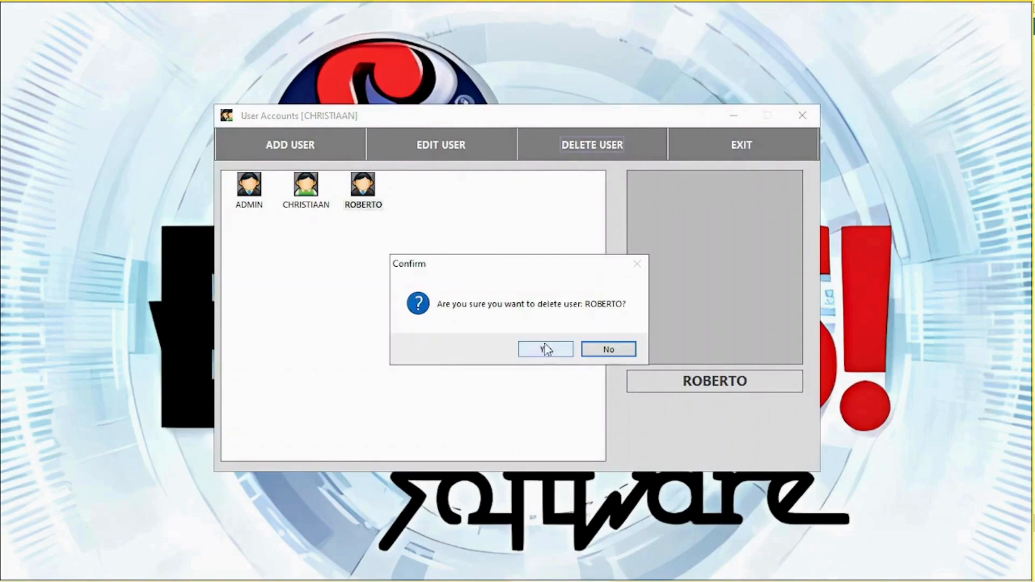
click(522, 348)
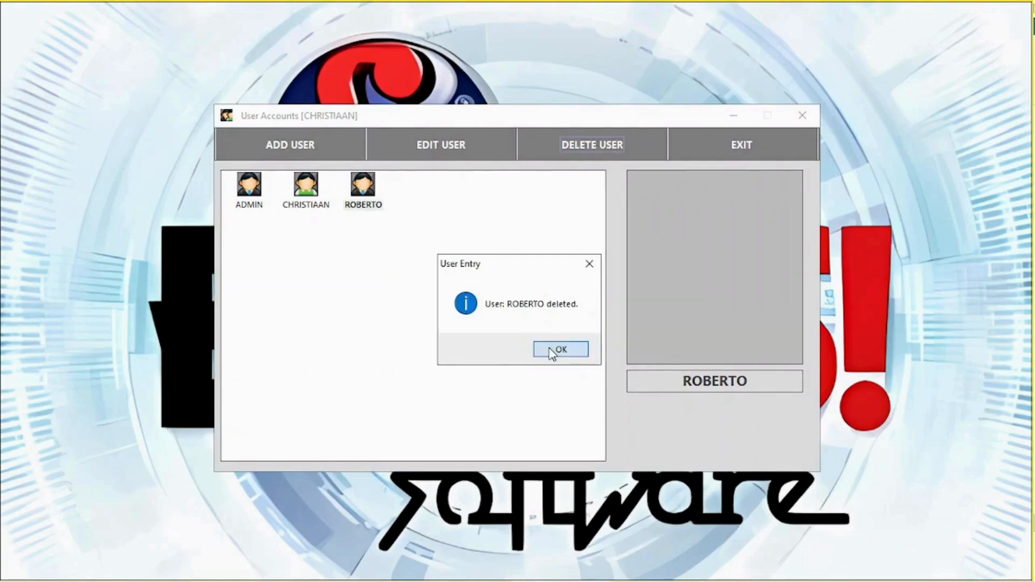
click(557, 349)
click(743, 145)
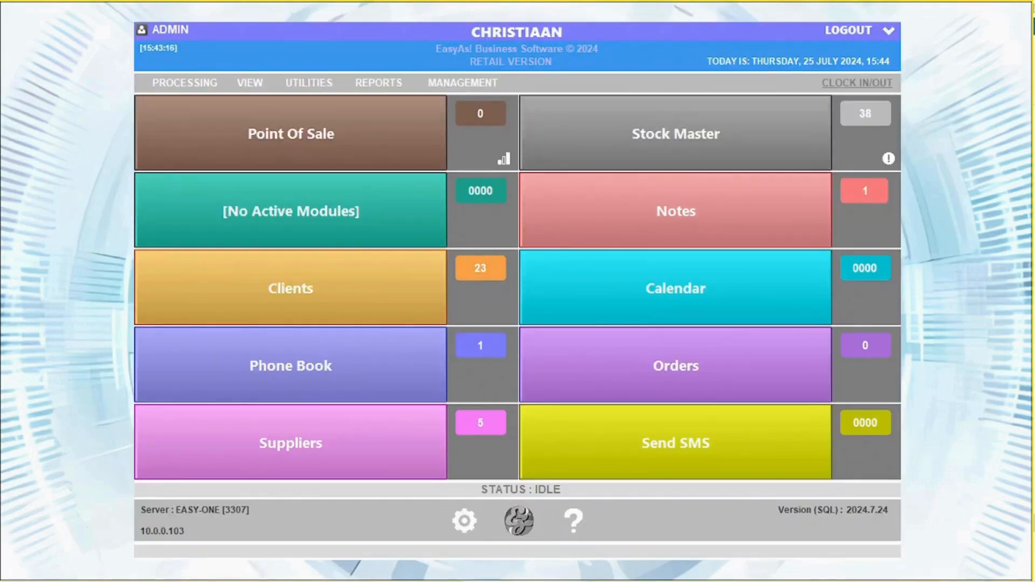
Step: Log back into EasyAs! with the login password after briefly opening the clock window
click(856, 83)
click(613, 439)
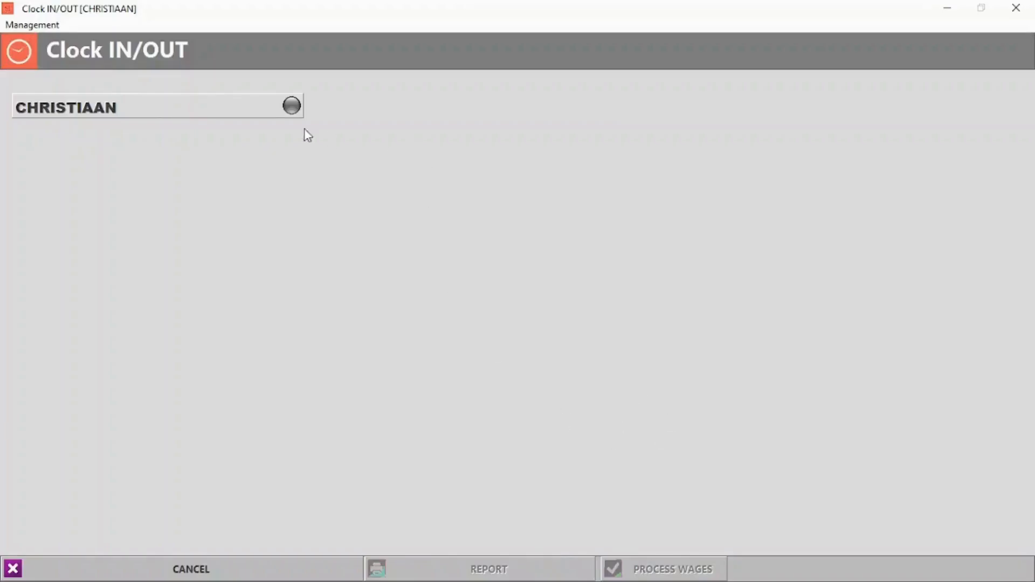
click(232, 555)
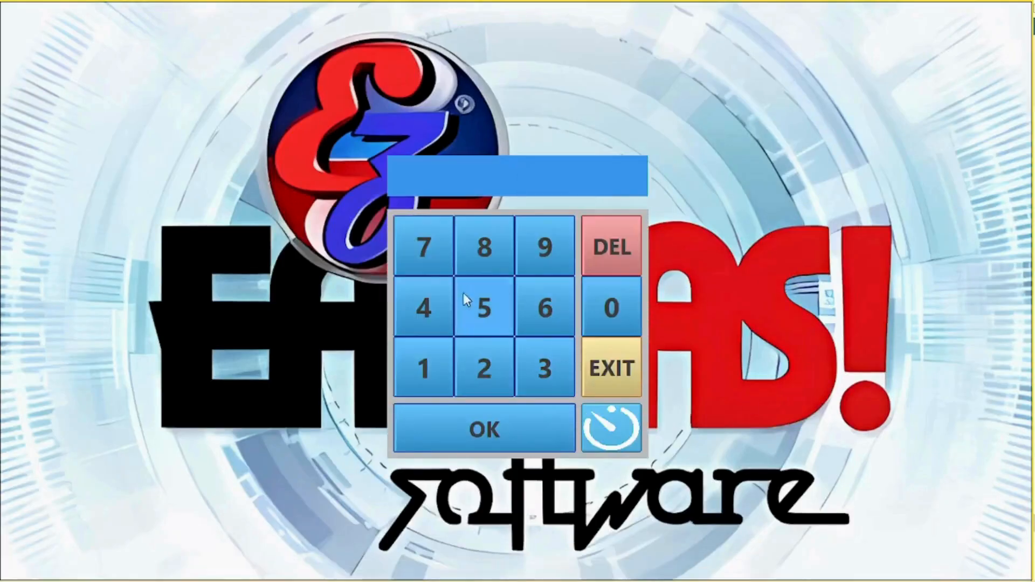
click(438, 368)
click(477, 370)
click(526, 377)
click(522, 420)
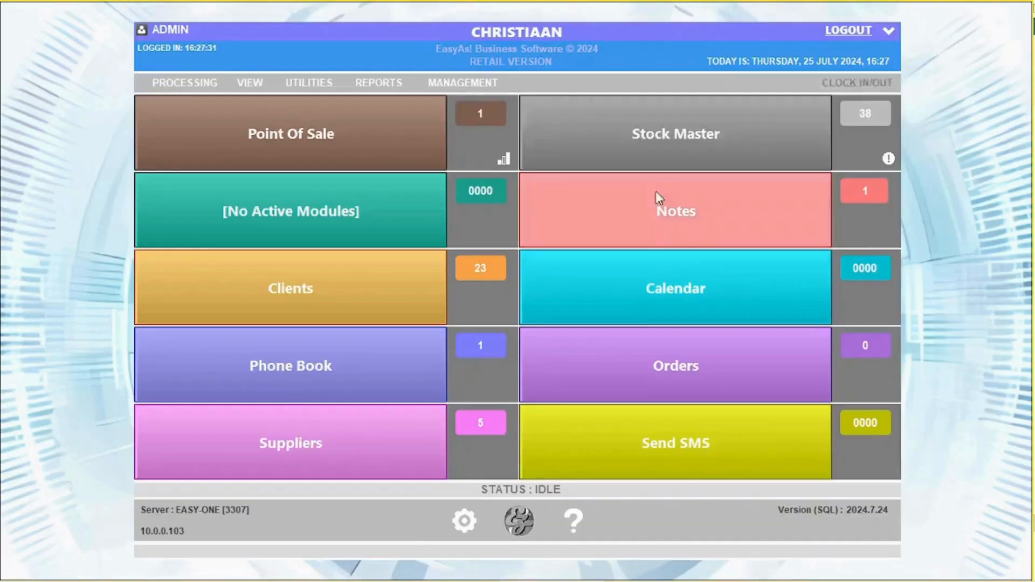
Step: Clock the staff member in with their PIN and dismiss the confirmation
click(869, 79)
click(291, 106)
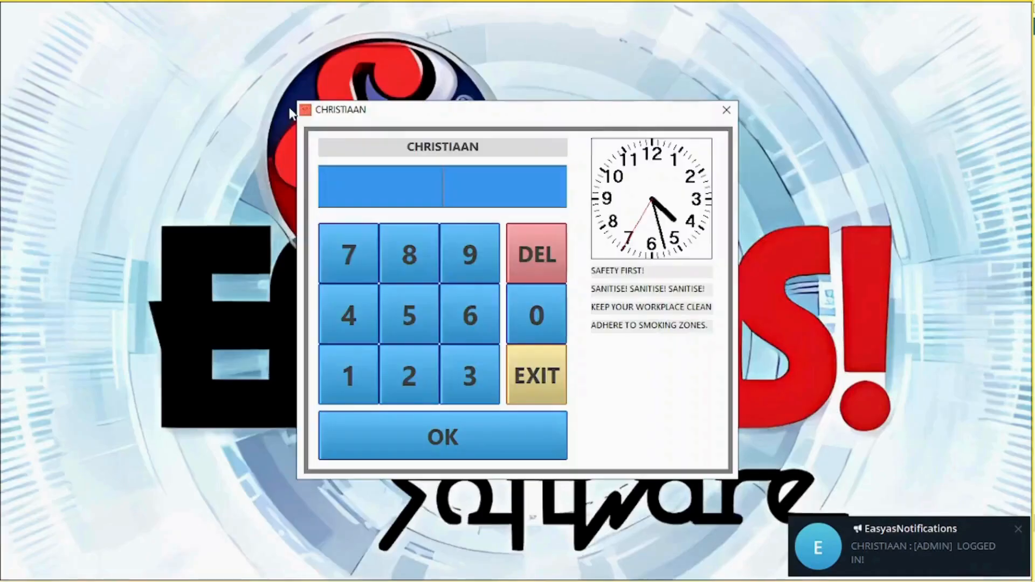
text(123)
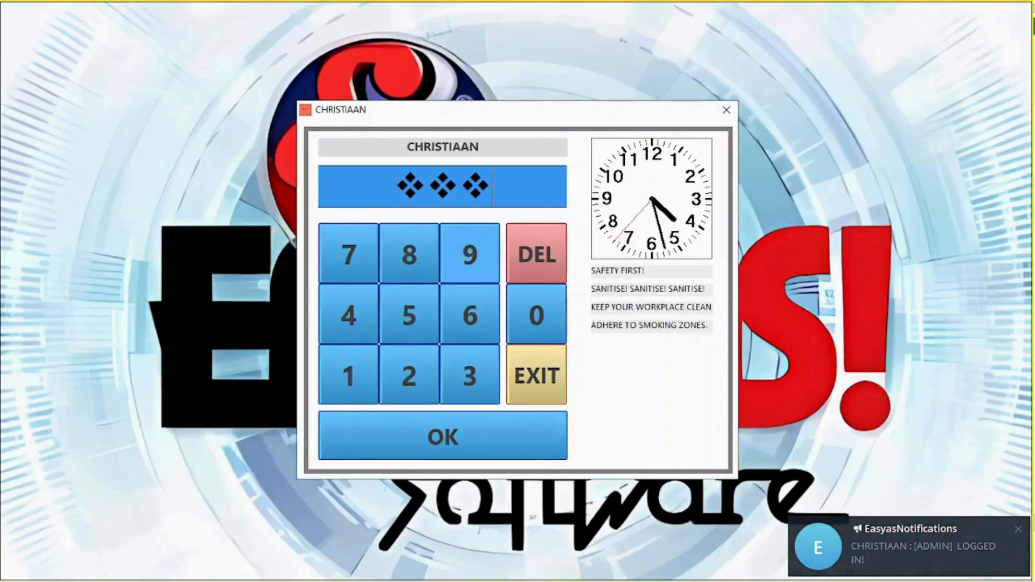
click(438, 433)
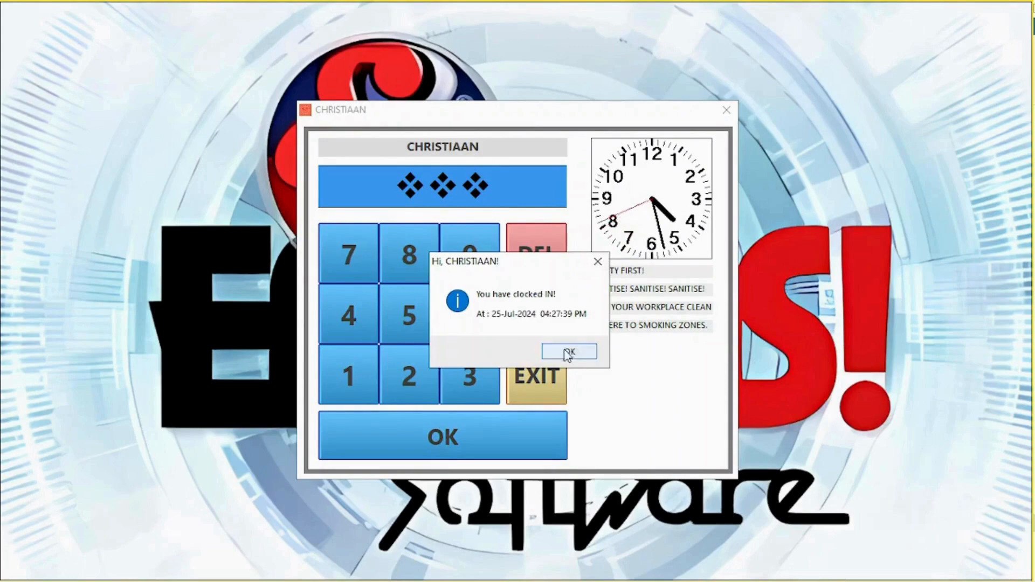
click(568, 353)
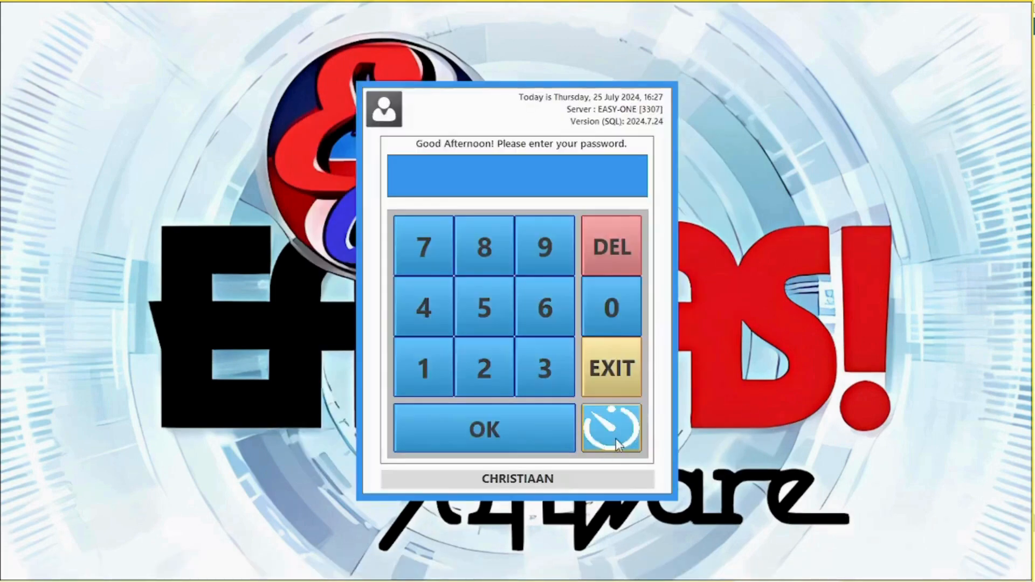
Step: Log in again with the login password from the login screen
click(617, 442)
click(220, 564)
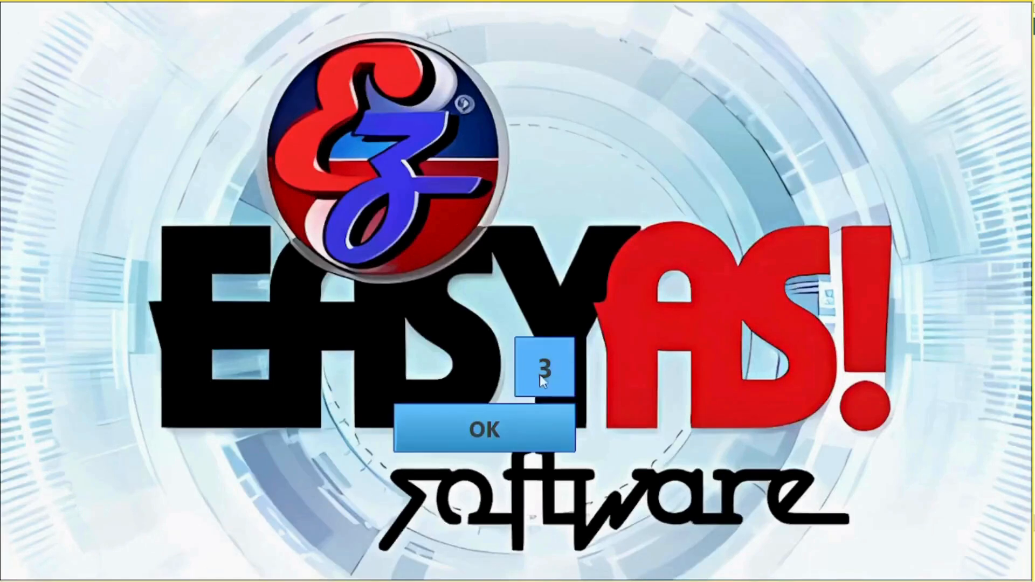
click(433, 381)
click(480, 369)
click(539, 372)
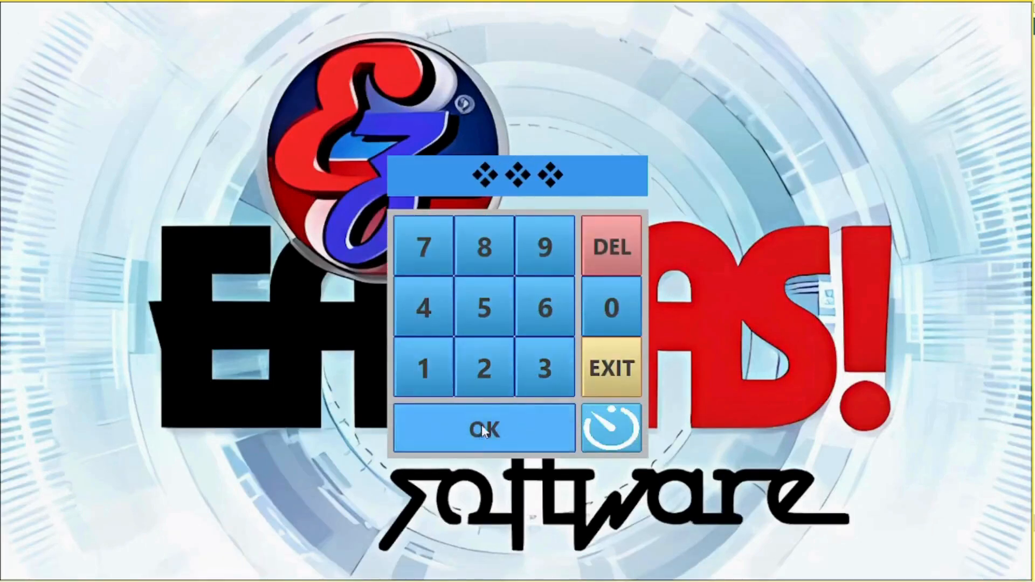
click(481, 426)
Step: Clock the staff member out with their PIN and return to the main menu
click(861, 80)
click(259, 110)
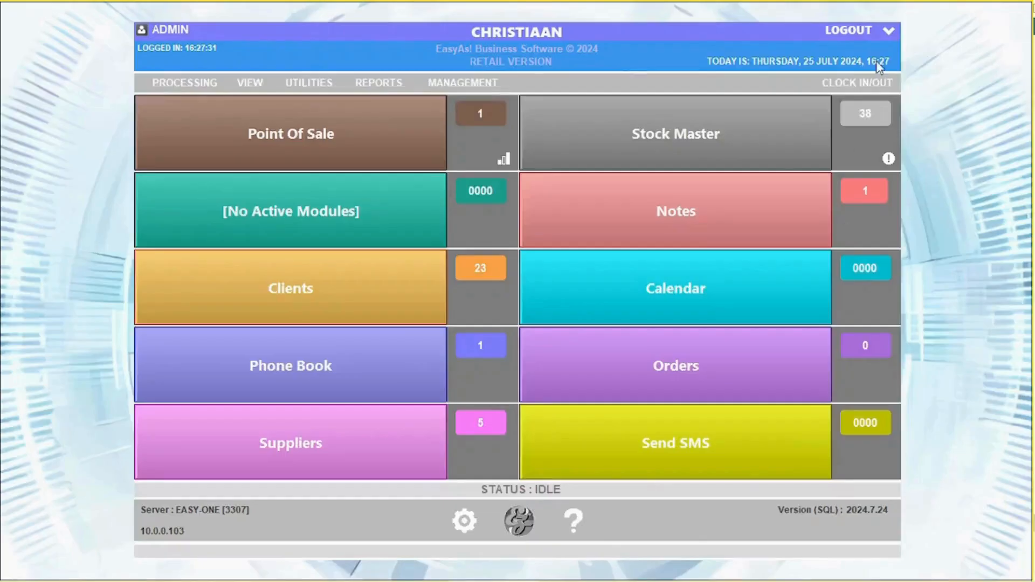
click(880, 79)
click(299, 110)
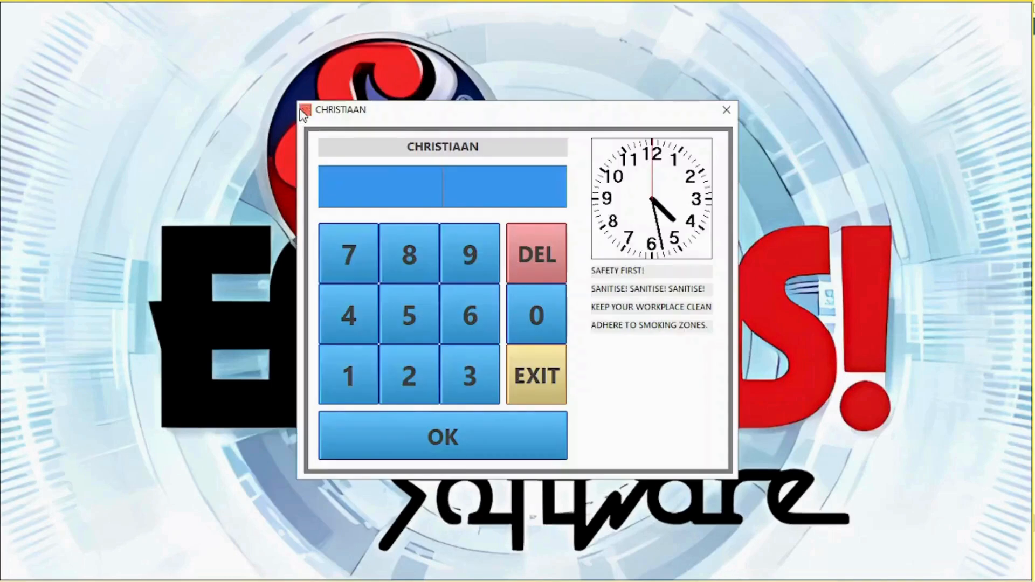
text(123)
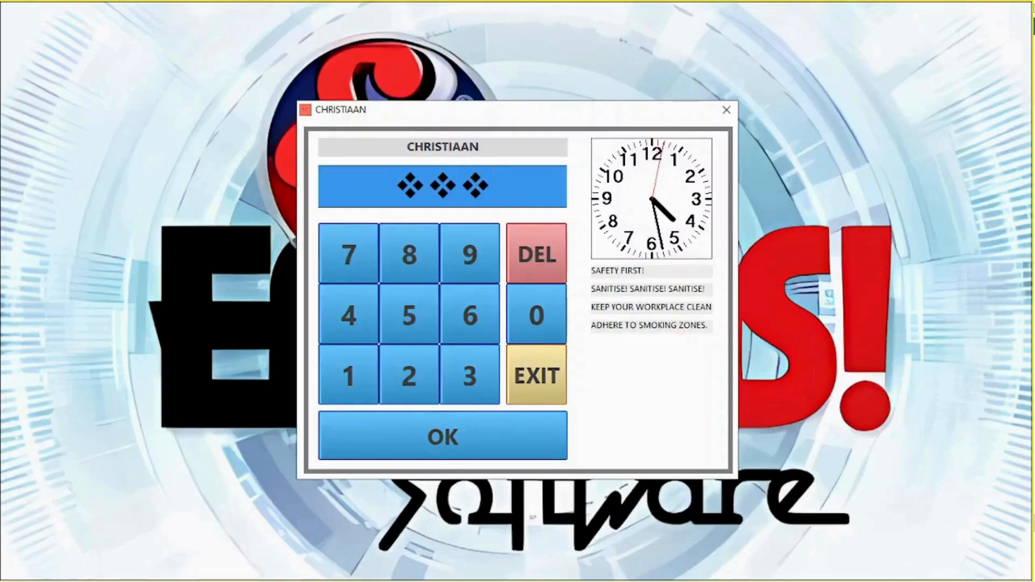
click(464, 426)
click(569, 355)
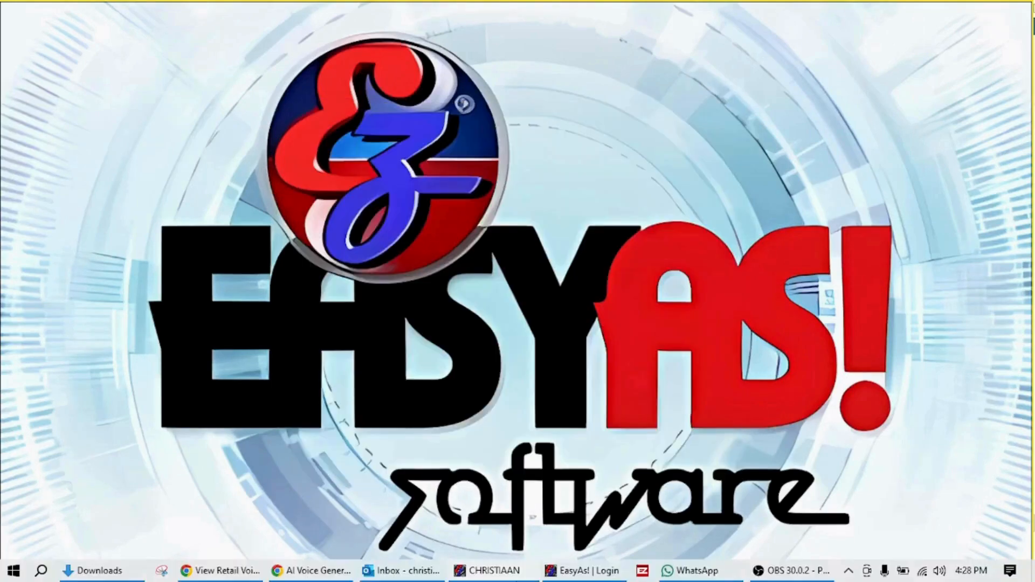
click(492, 570)
Step: Load the staff member's clock times in the admin clock time editor
click(841, 80)
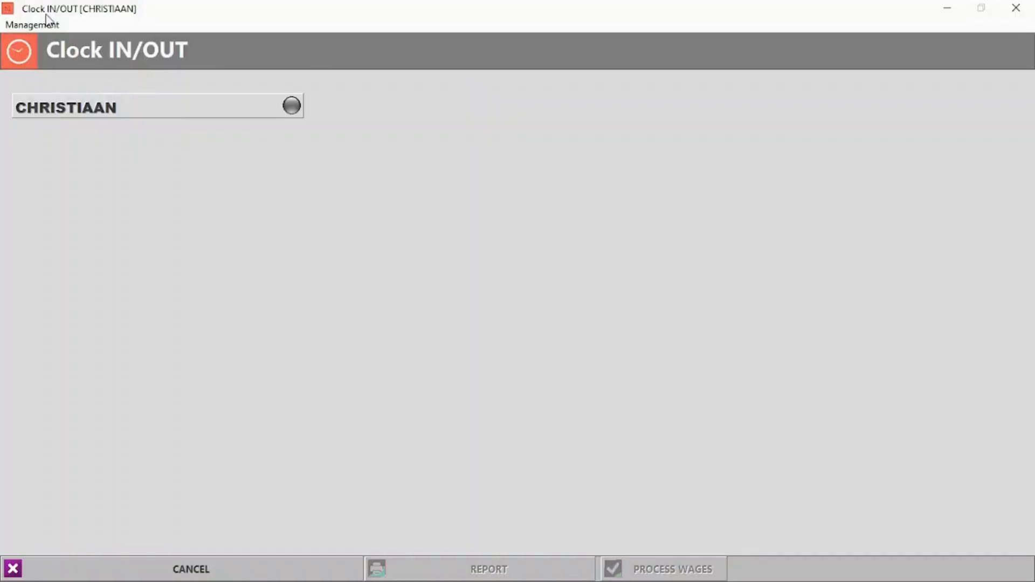
click(32, 24)
click(46, 40)
click(189, 266)
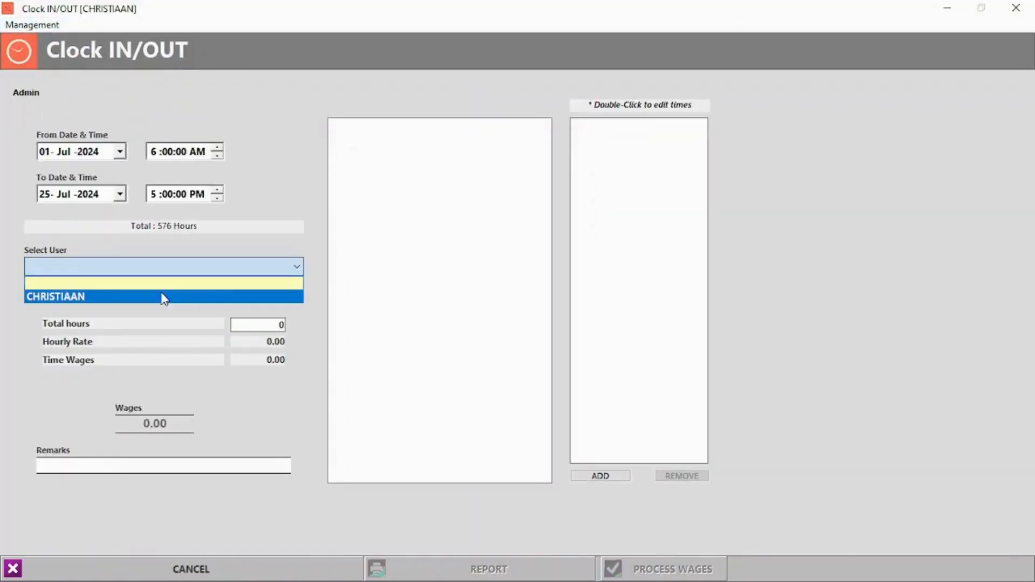
click(164, 298)
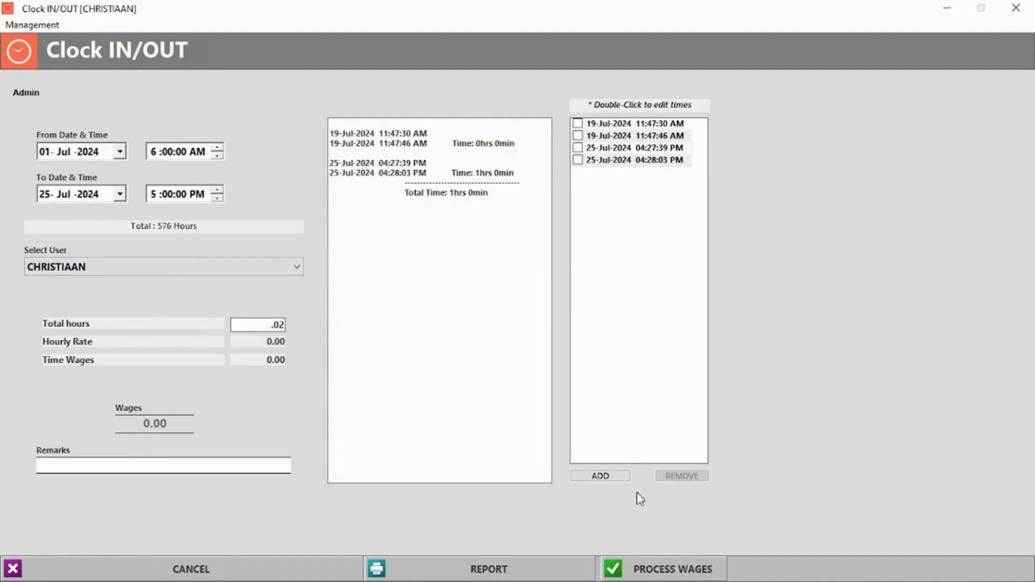
Step: Add a clock IN entry, remove the 04:28:19, 04:28:03 and 04:27:39 PM entries, and close the editor
click(609, 477)
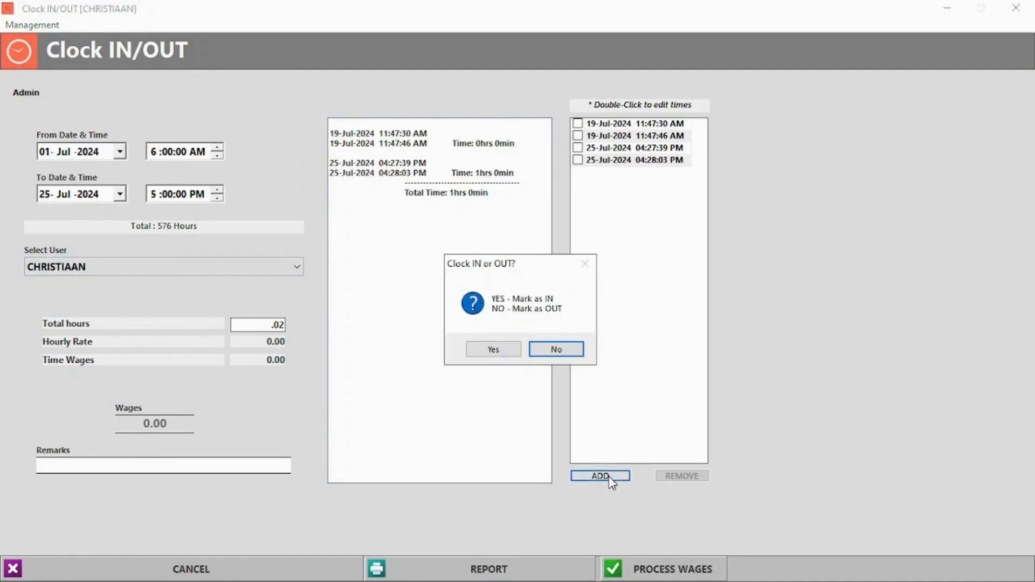
click(471, 354)
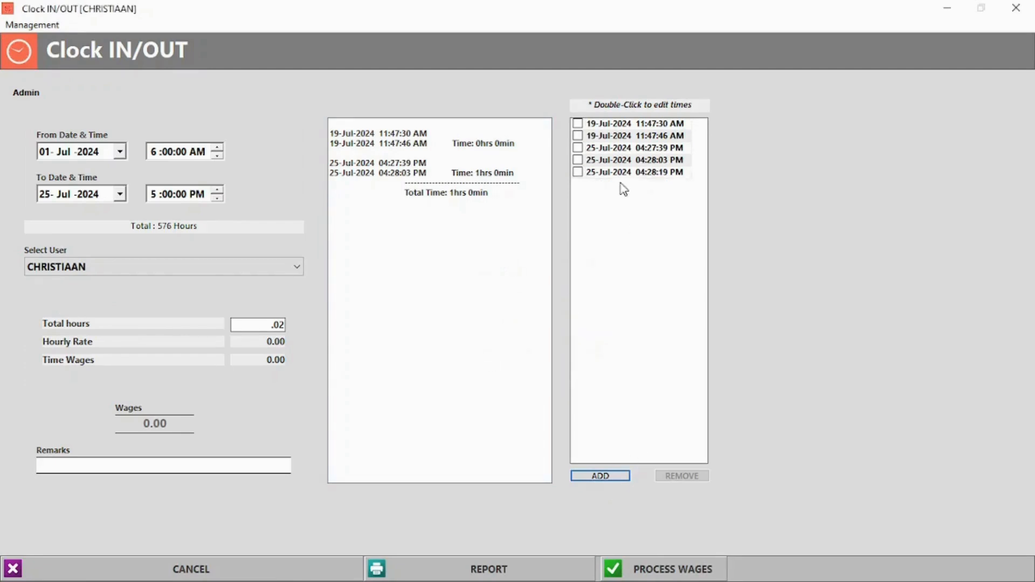
click(577, 172)
click(577, 160)
click(578, 148)
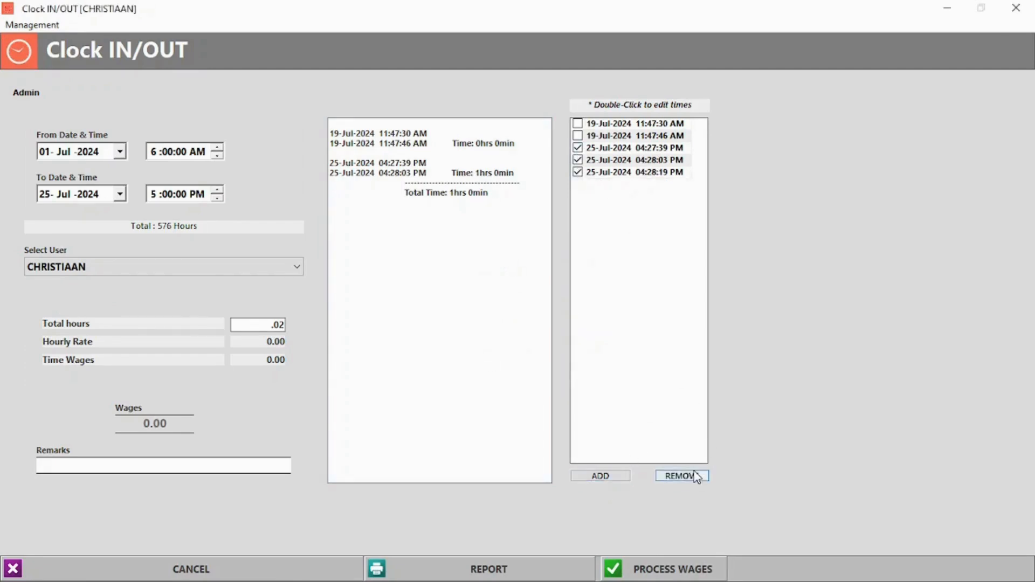
click(695, 476)
click(539, 356)
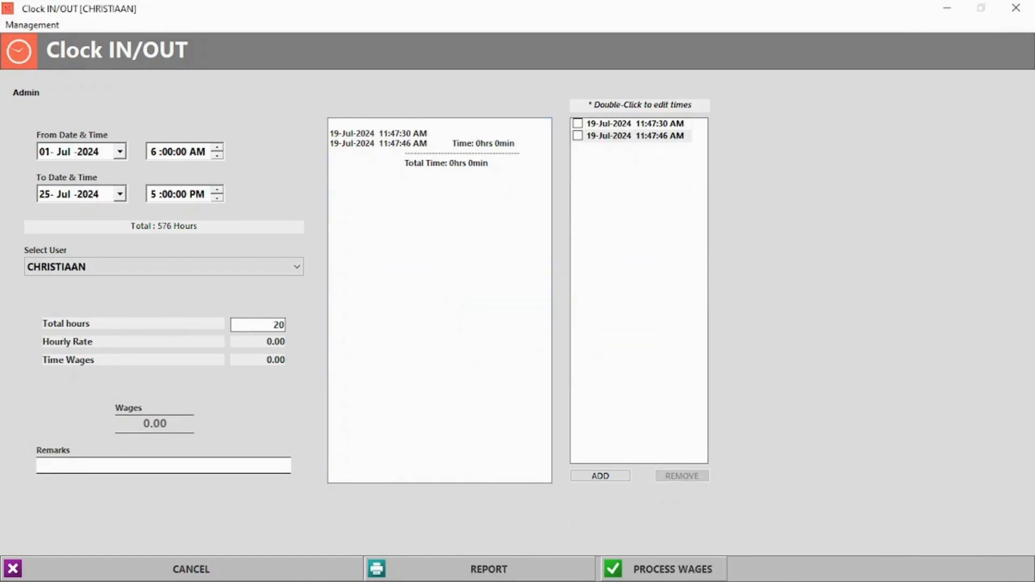
key(Escape)
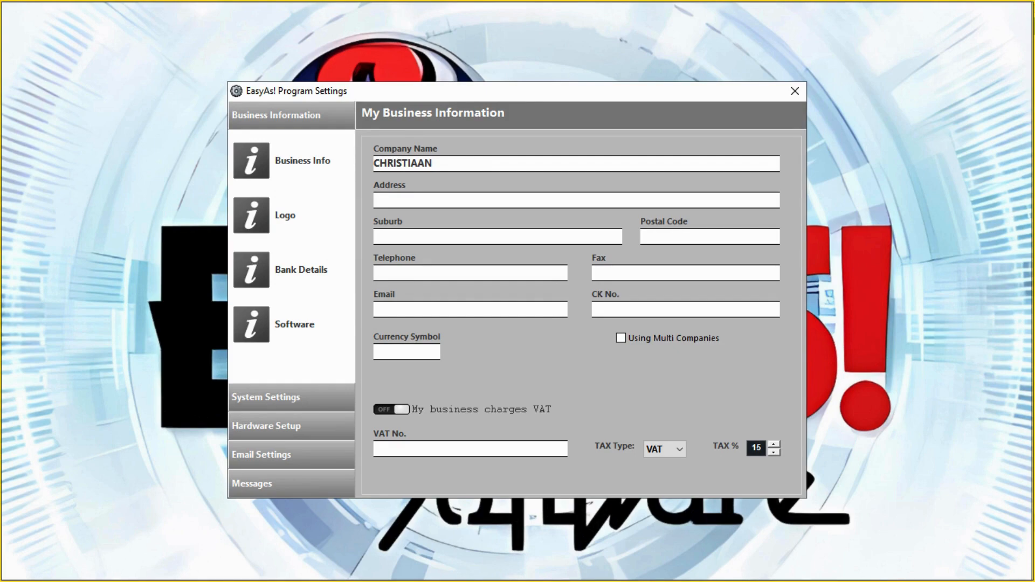
Step: Review the Logo, Bank Details and Software pages, then go to Email Settings
click(253, 219)
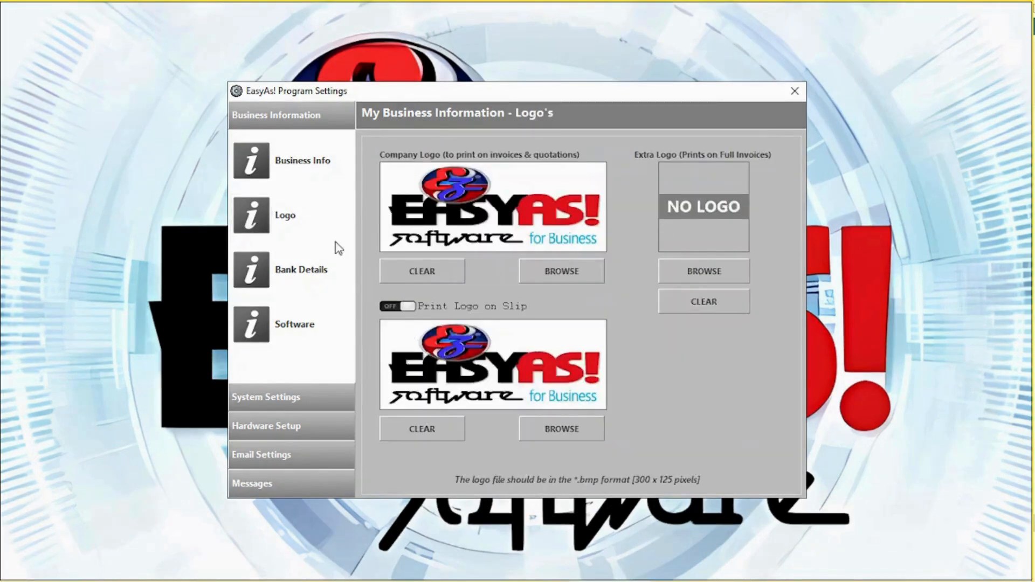
click(248, 278)
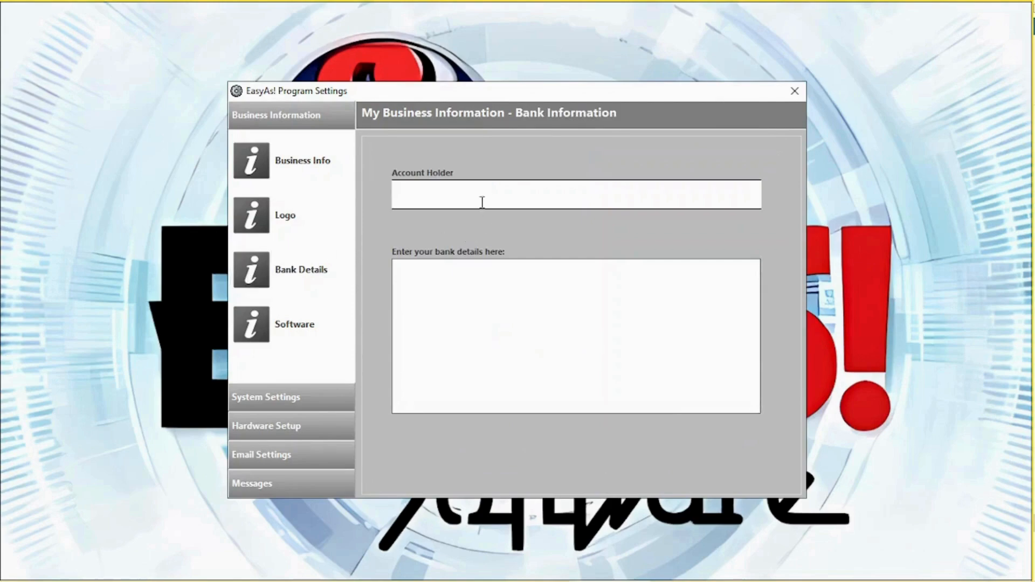
click(253, 325)
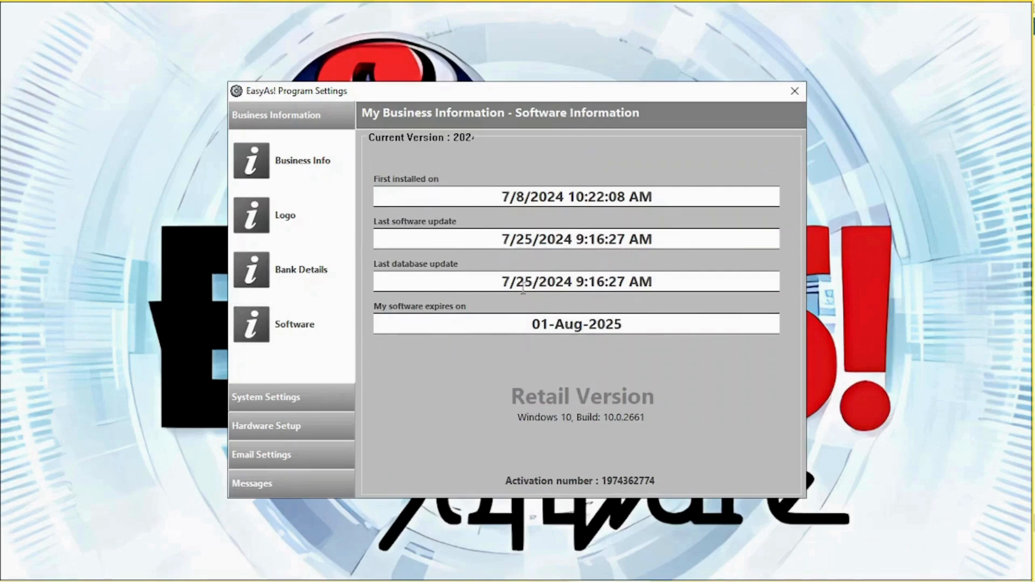
click(327, 457)
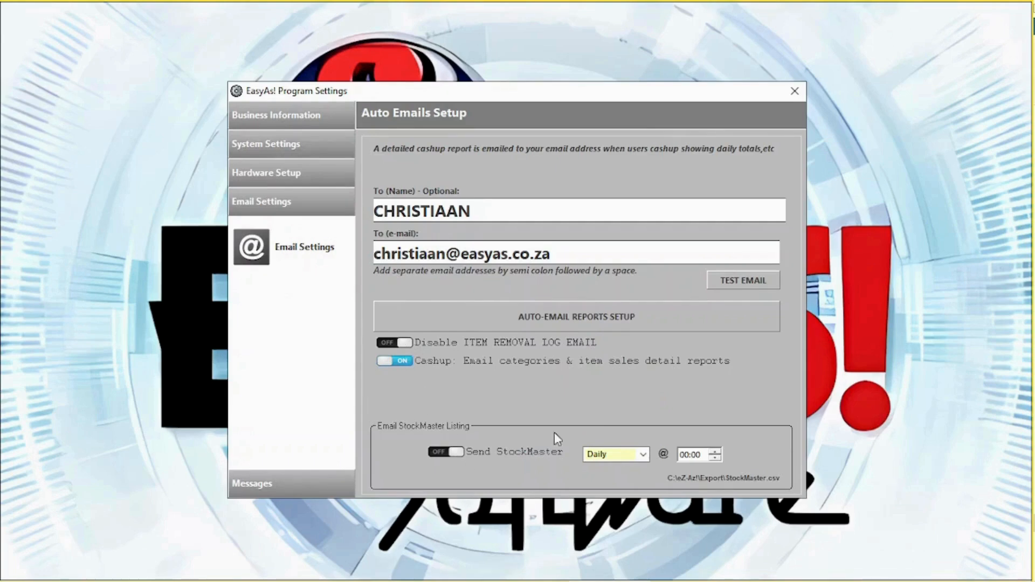
Step: Look at the Auto-Email Reports Setup without changes, then go to the Messages page
click(562, 321)
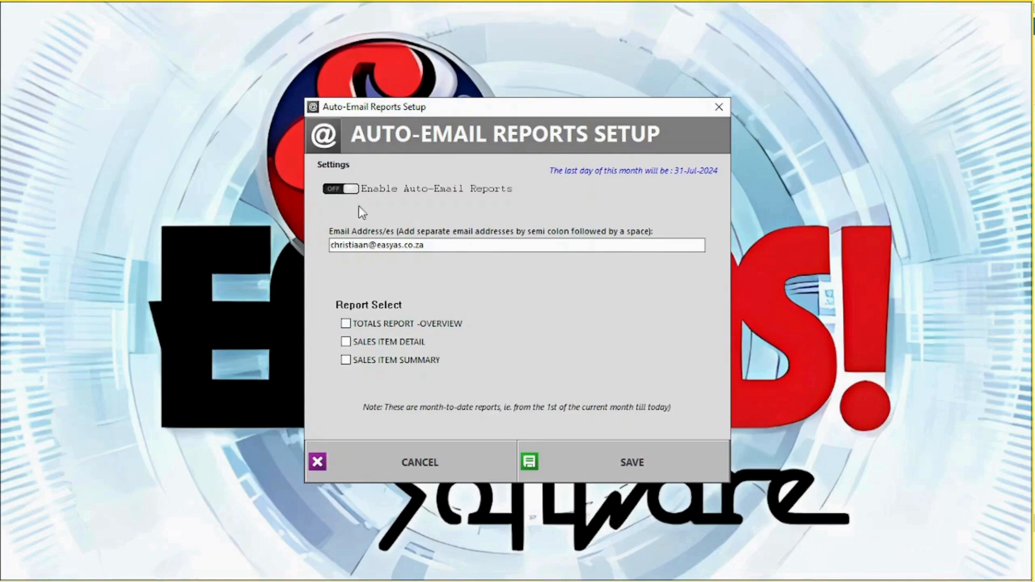
click(420, 457)
click(280, 488)
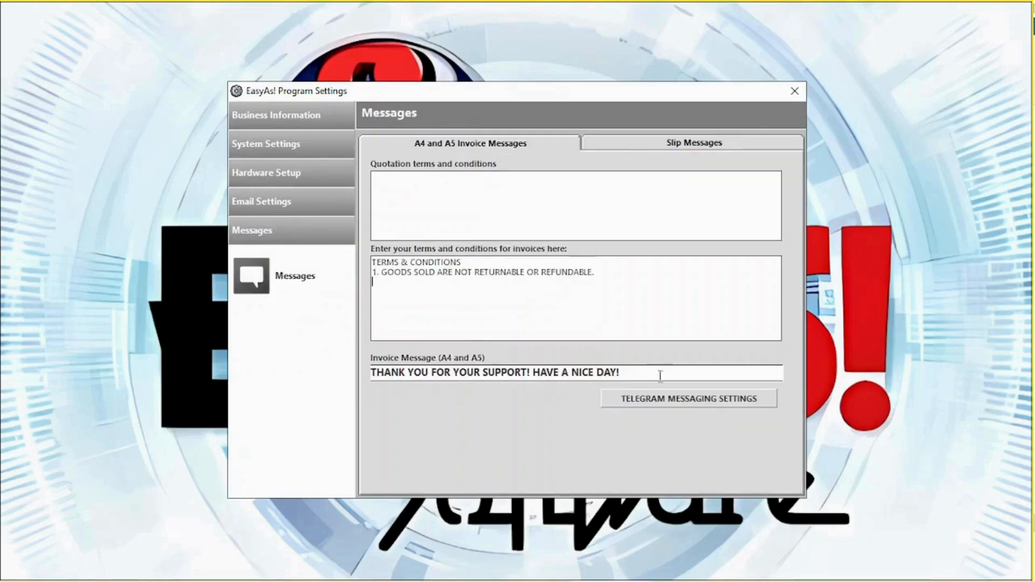
Step: View the Telegram messaging settings and token instructions, then save them on closing
click(693, 403)
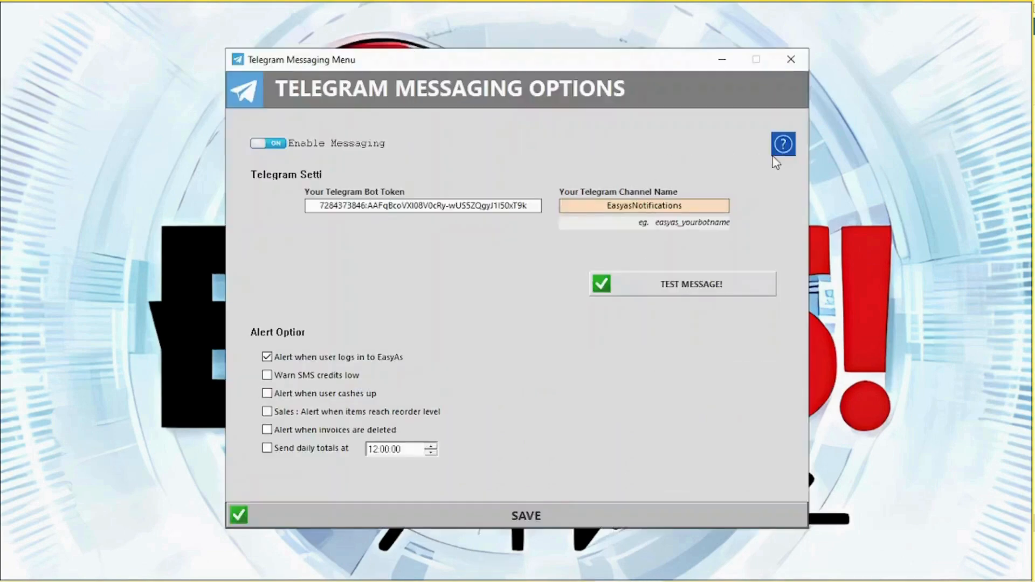
click(783, 145)
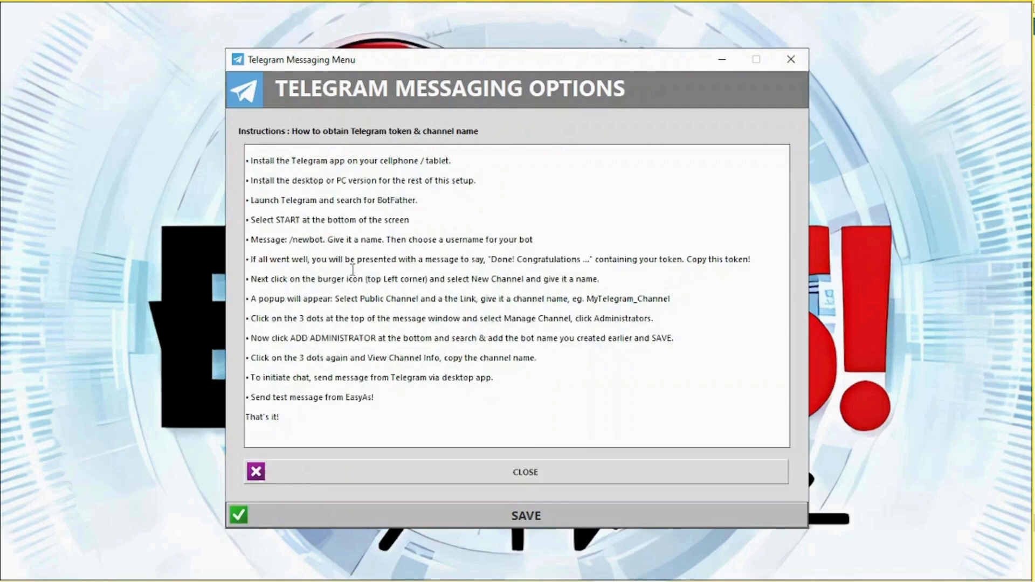
click(791, 60)
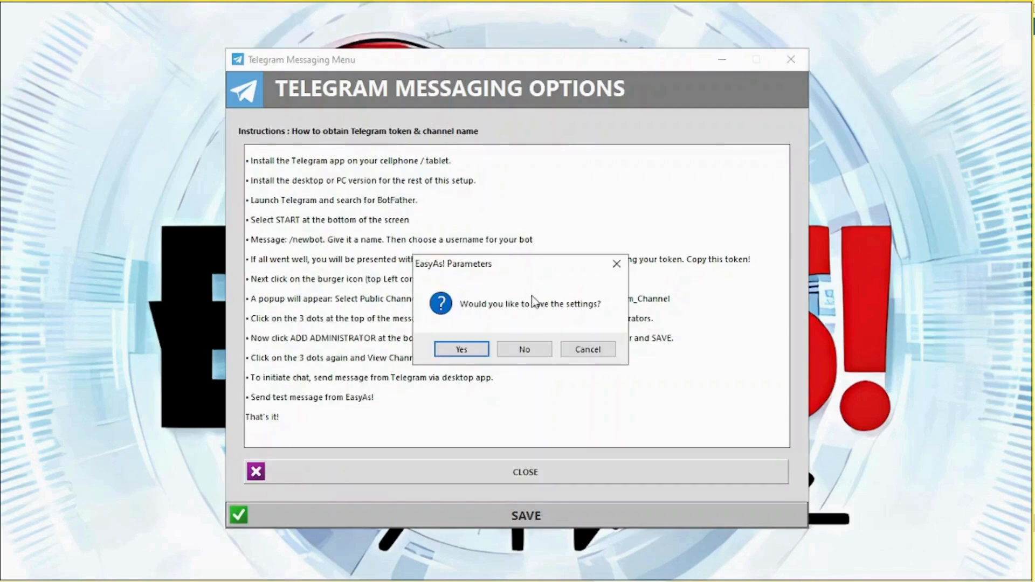
click(477, 353)
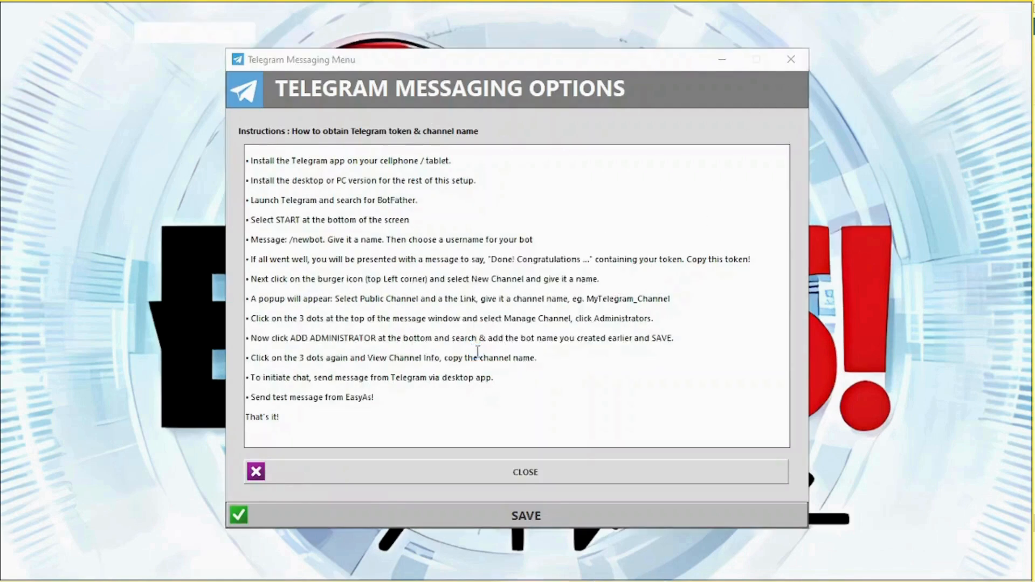
Step: Reopen Program Settings, review Messages and Slip Messages, then go to System Settings
click(465, 533)
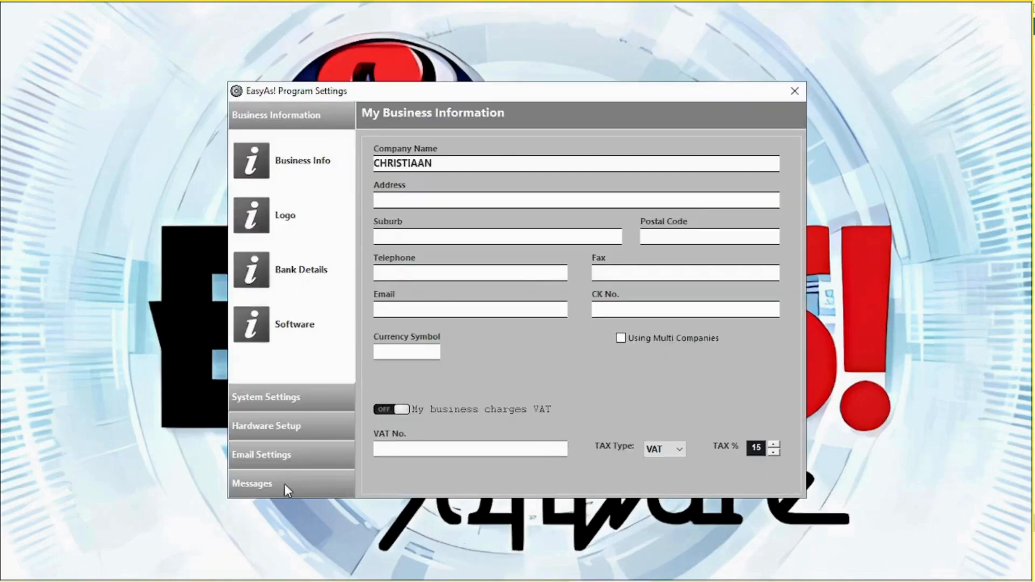
click(283, 484)
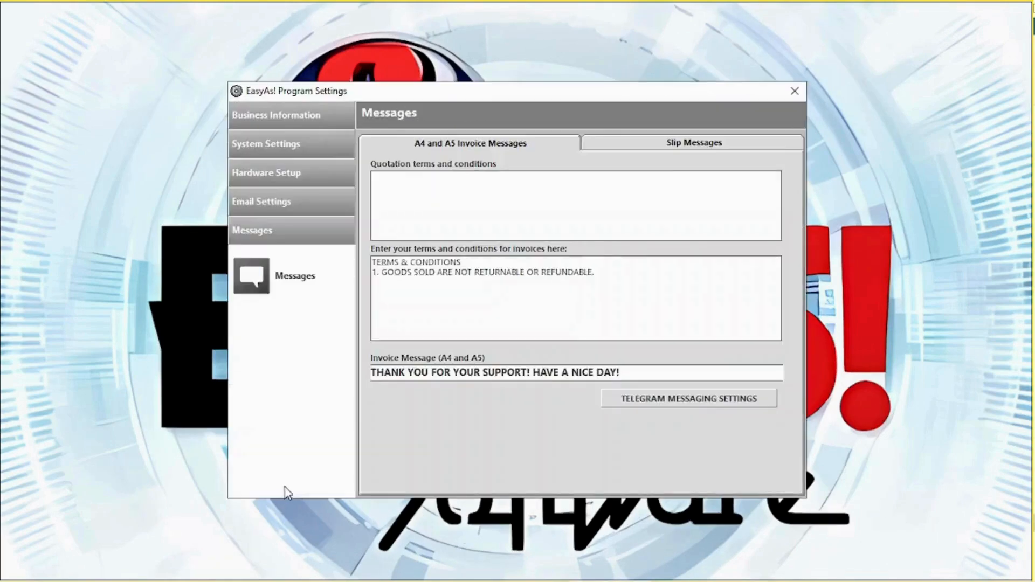
click(662, 144)
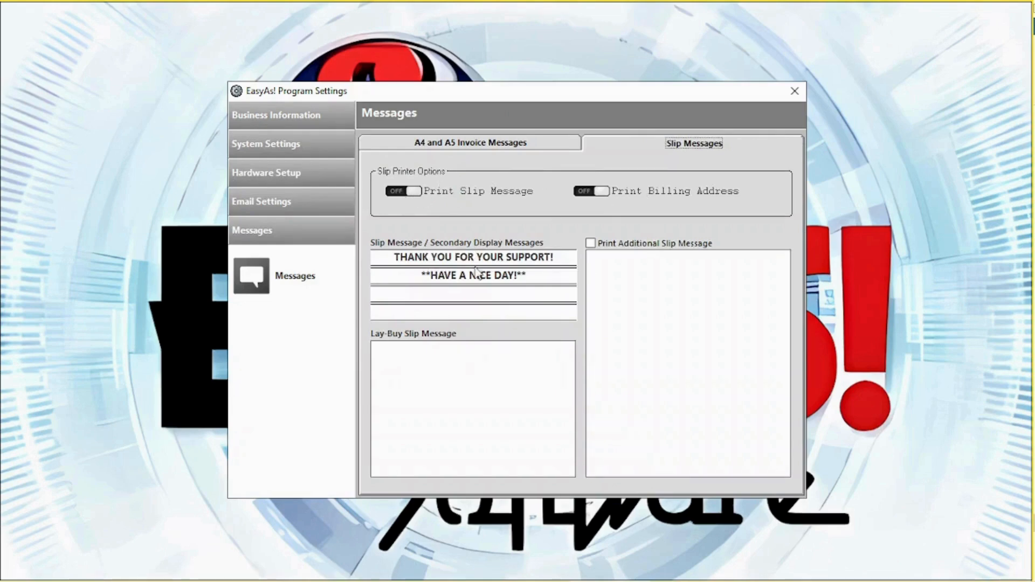
click(325, 148)
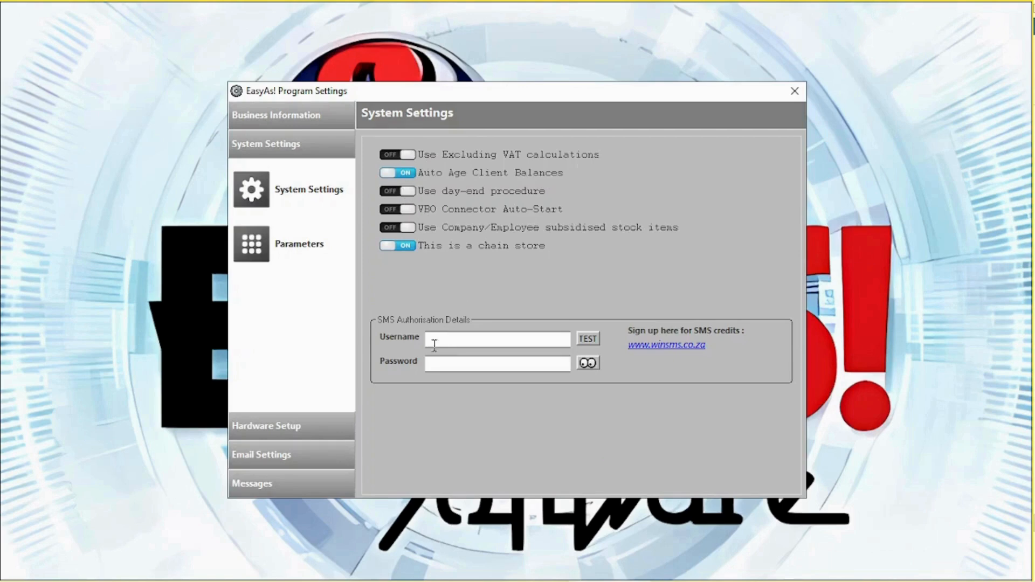
Step: Browse the Sales II, Hospitality, Misc and Appearance tabs of the additional settings Parameters
click(246, 245)
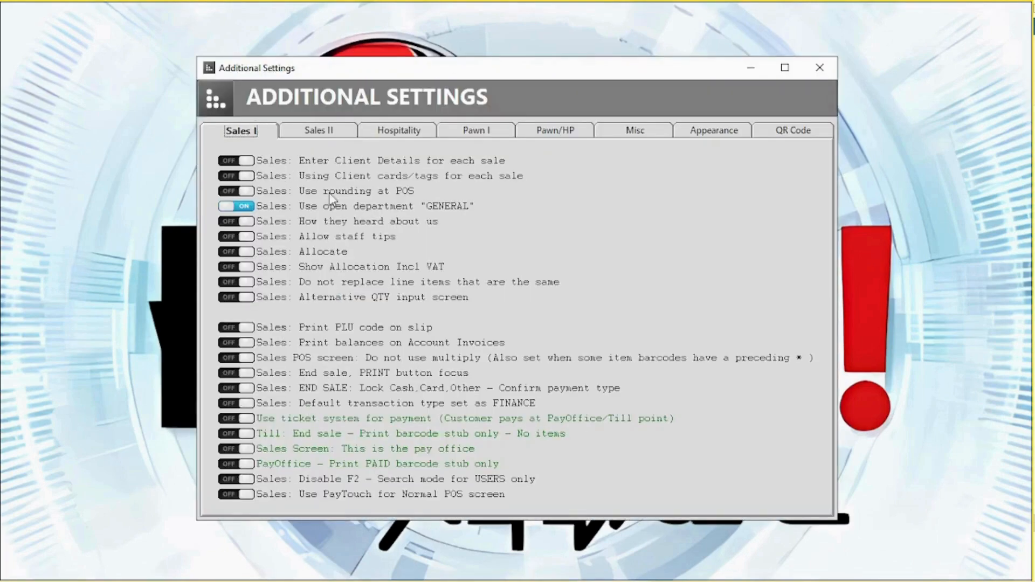
click(332, 135)
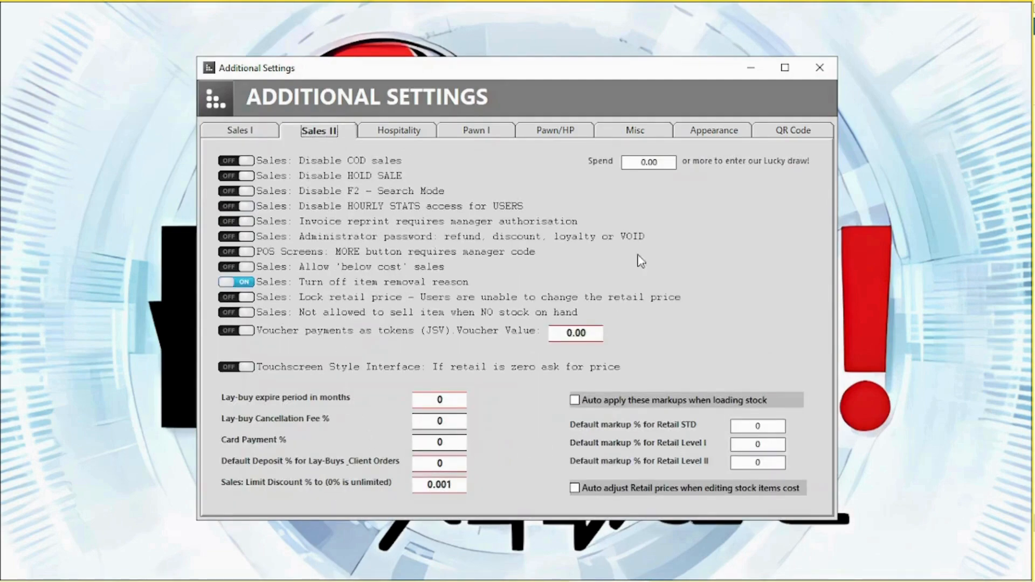
click(415, 136)
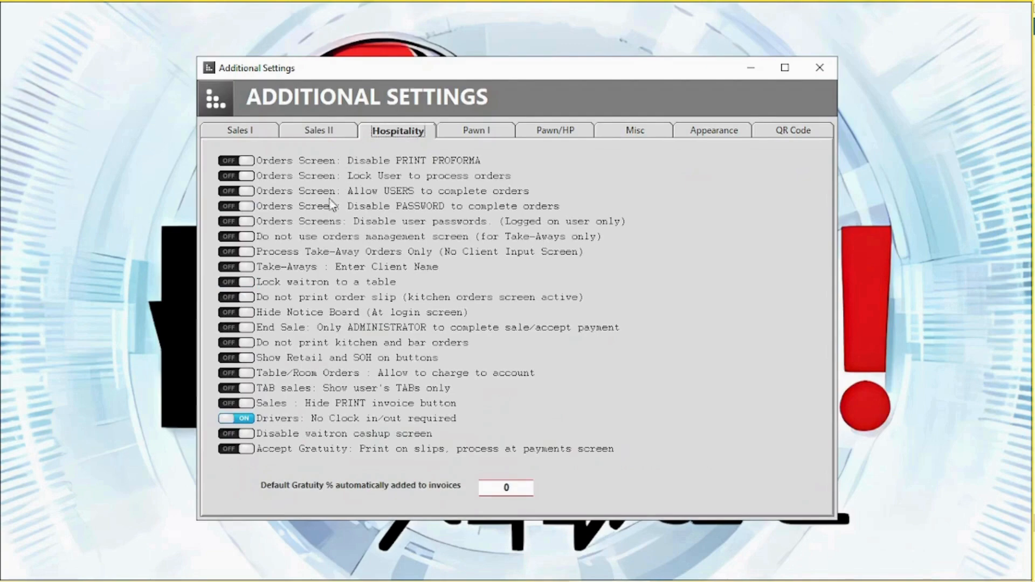
click(635, 136)
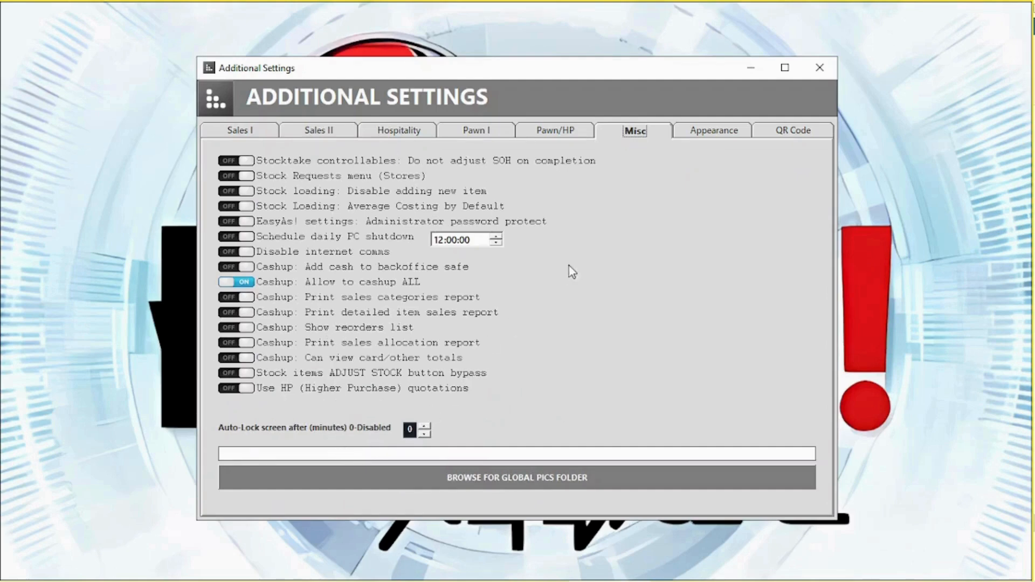
click(717, 134)
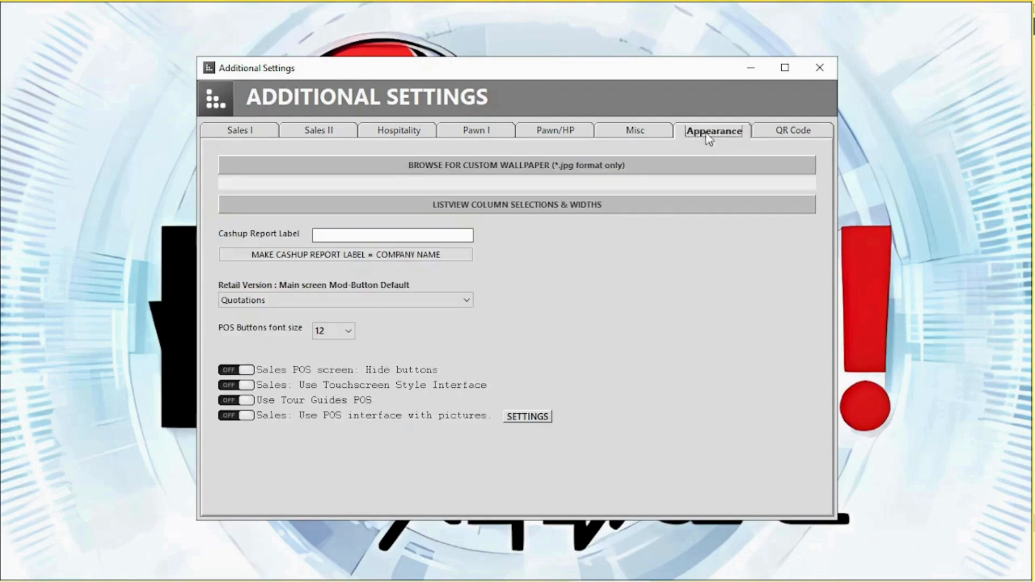
Step: Check the list column editor, keep Quotations as default button, and save the additional settings
click(418, 206)
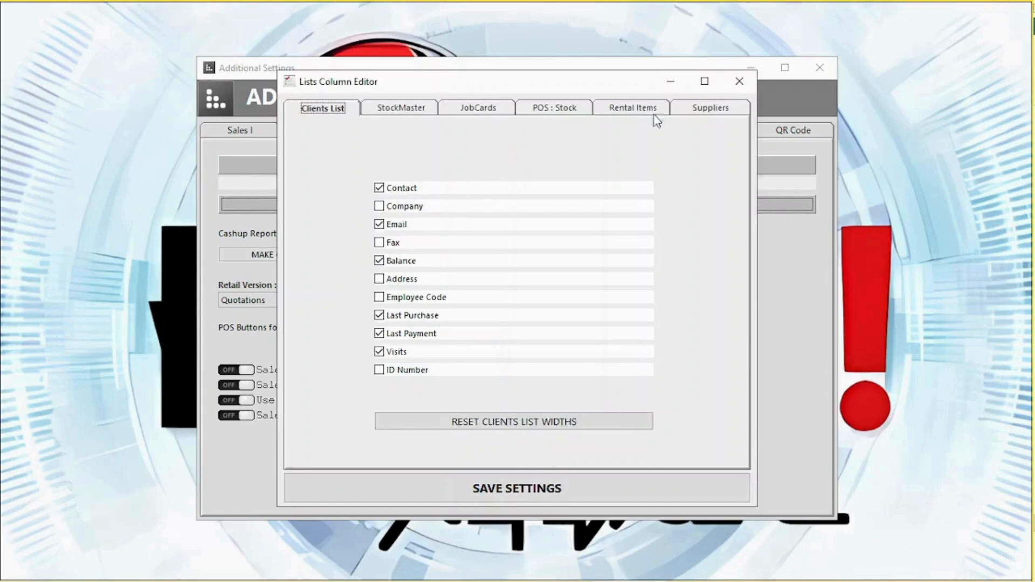
click(739, 81)
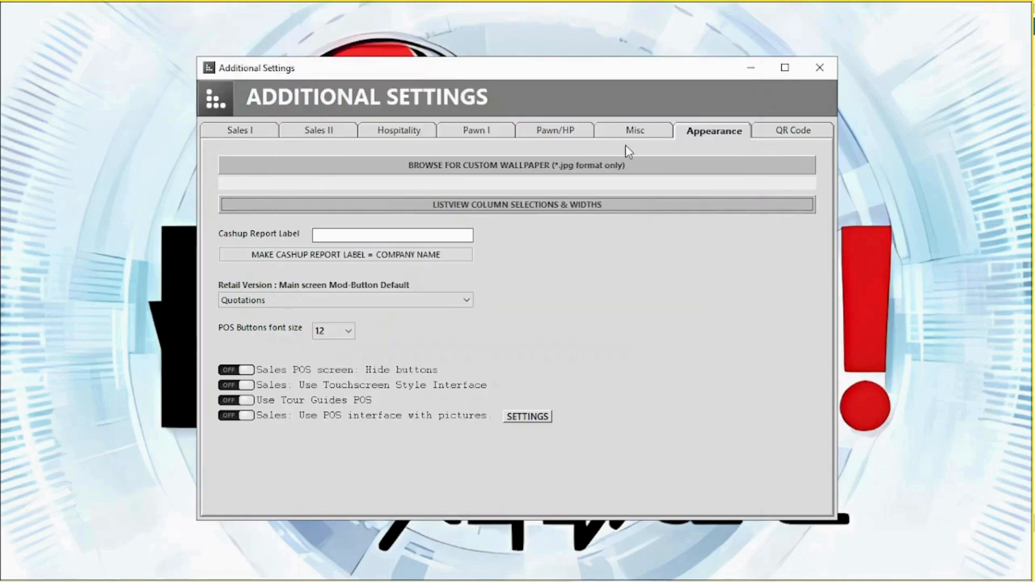
click(279, 302)
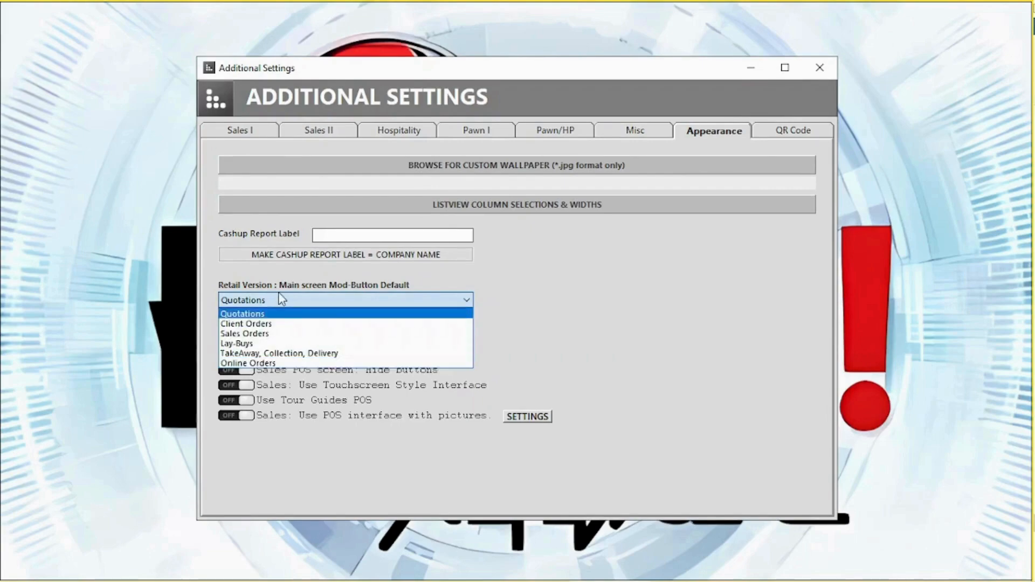
click(280, 300)
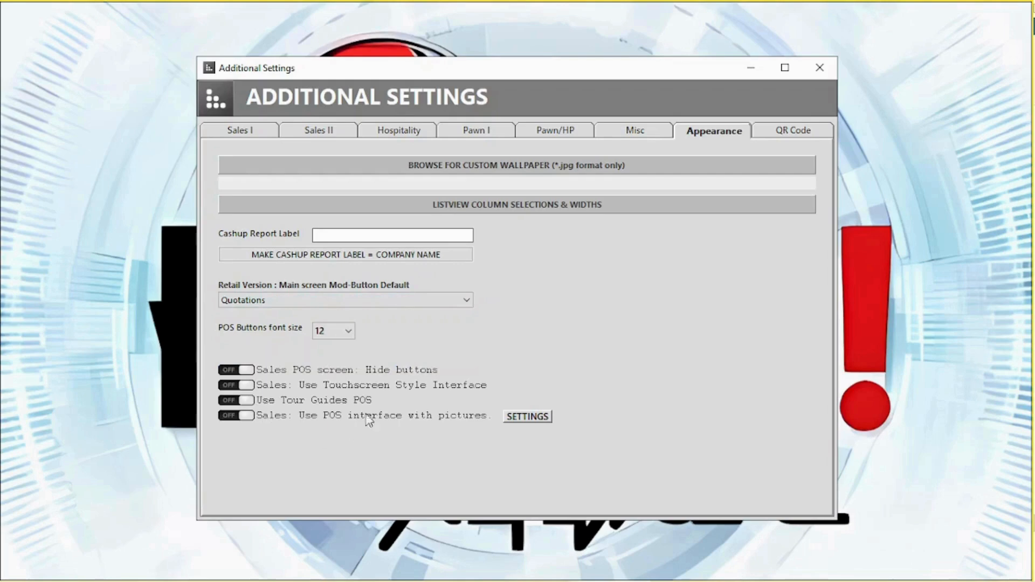
click(827, 75)
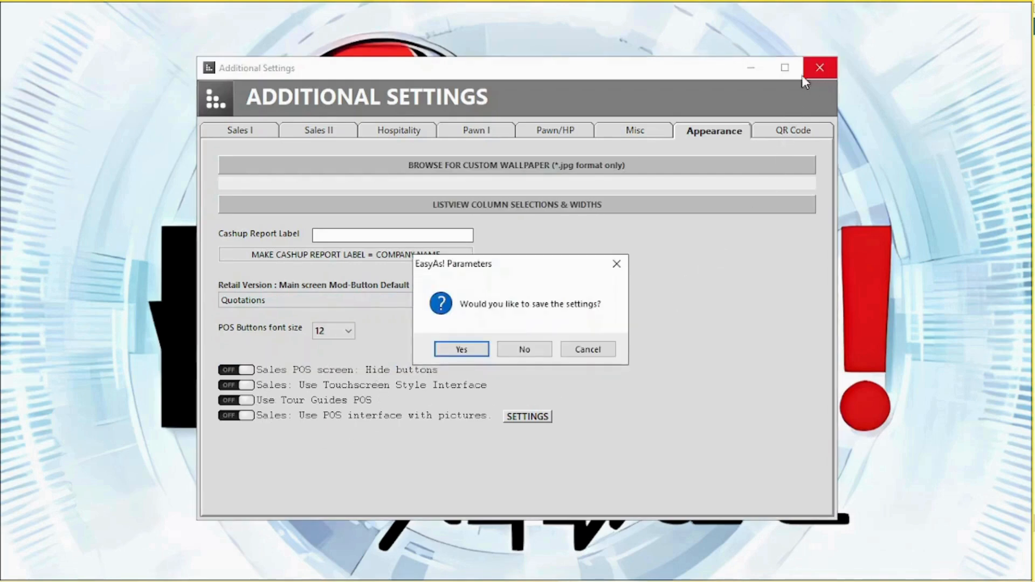
click(461, 350)
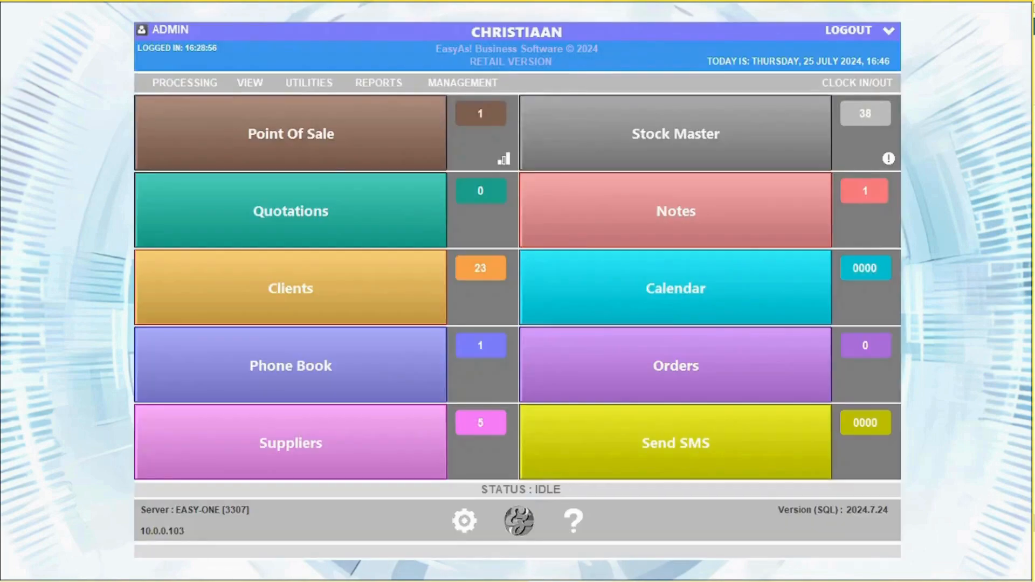